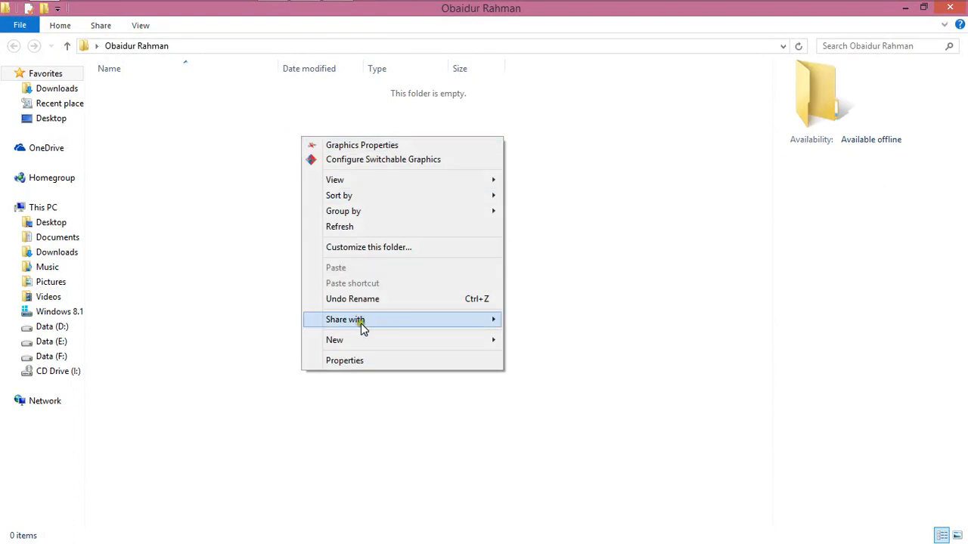
Create a new text document in the empty folder, keeping its default name
{"action": "left_click", "coordinate": [373, 337]}
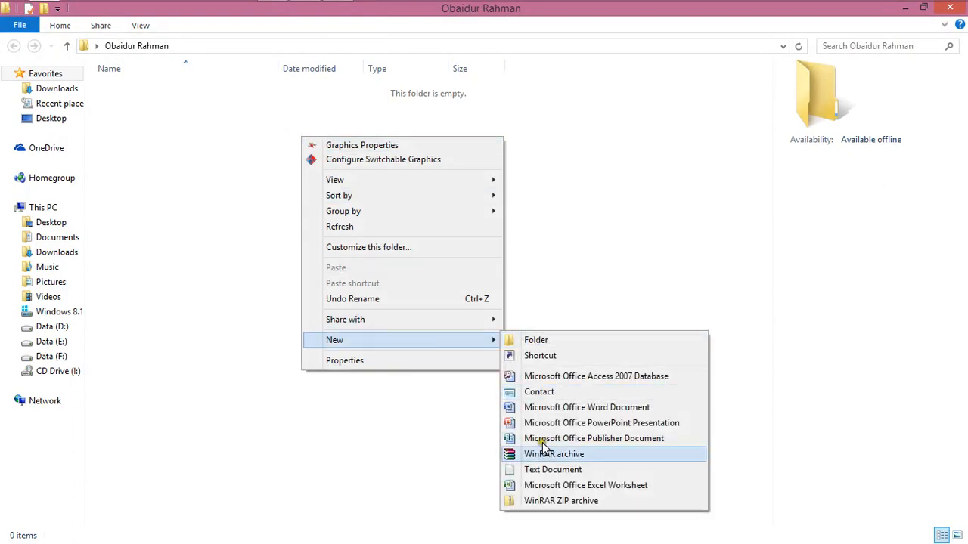
{"action": "left_click", "coordinate": [545, 470]}
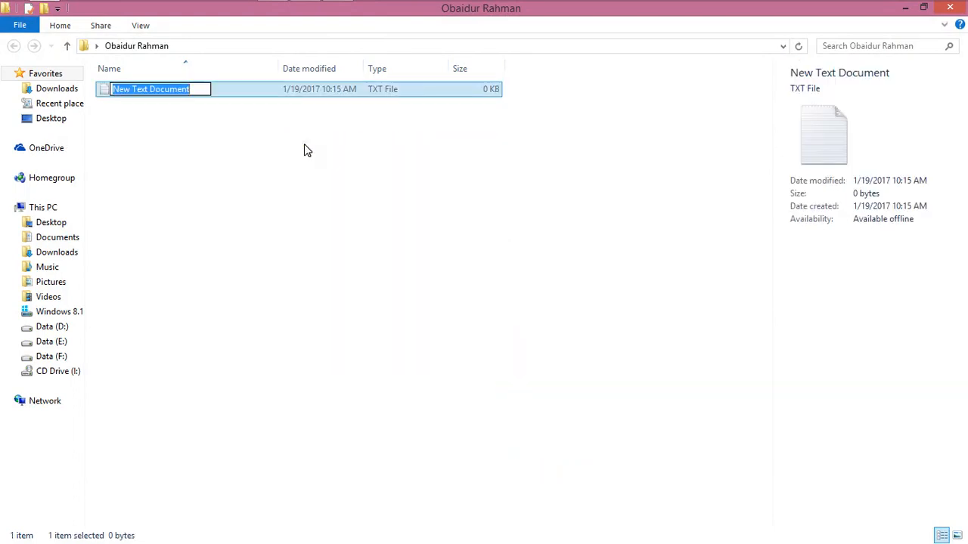
{"action": "key", "text": "Return"}
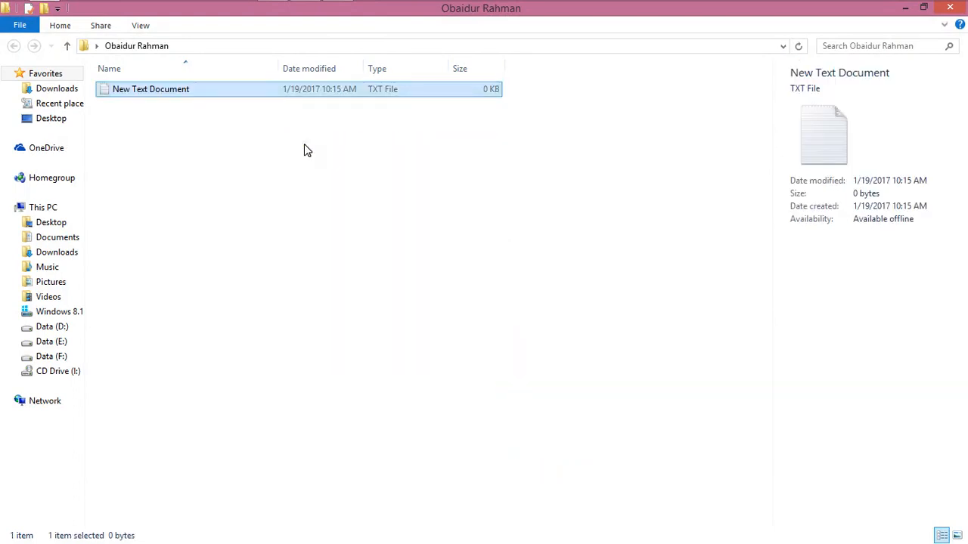
Rename the new text document to S to xxl
{"action": "right_click", "coordinate": [319, 91]}
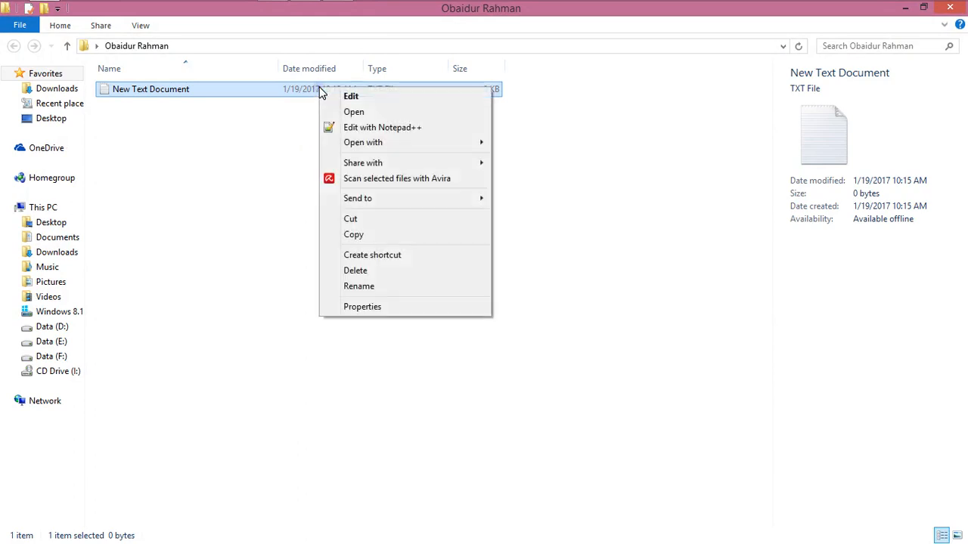
{"action": "left_click", "coordinate": [370, 285]}
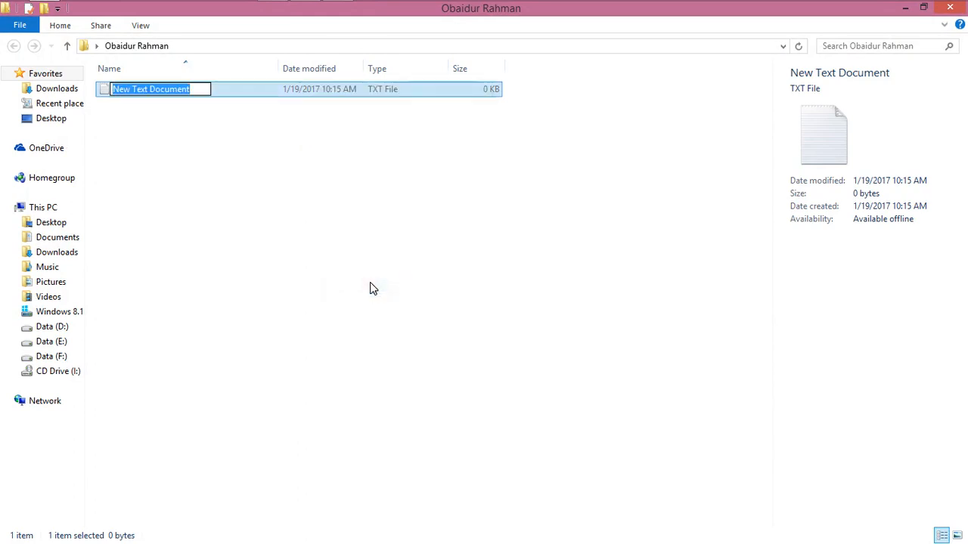
{"action": "type", "text": "S to xxl"}
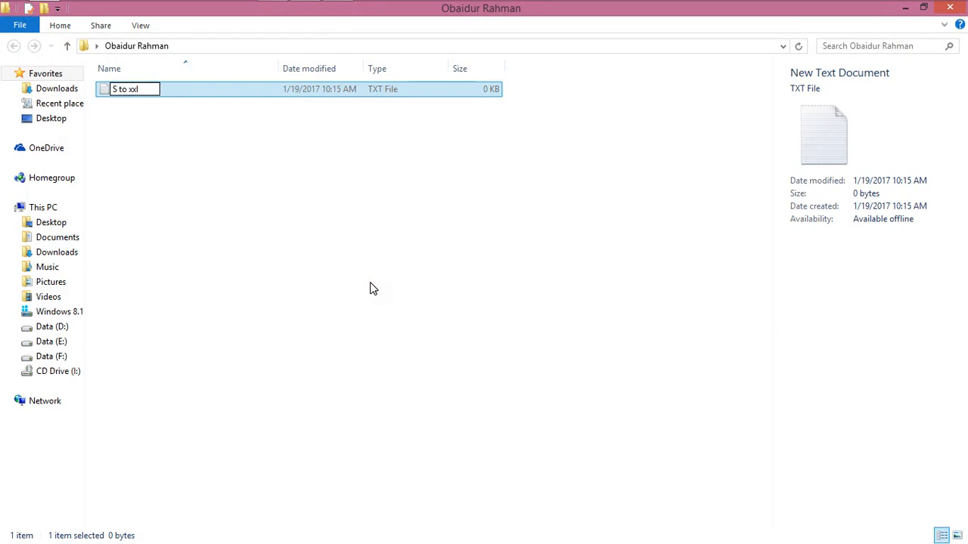
{"action": "key", "text": "Return"}
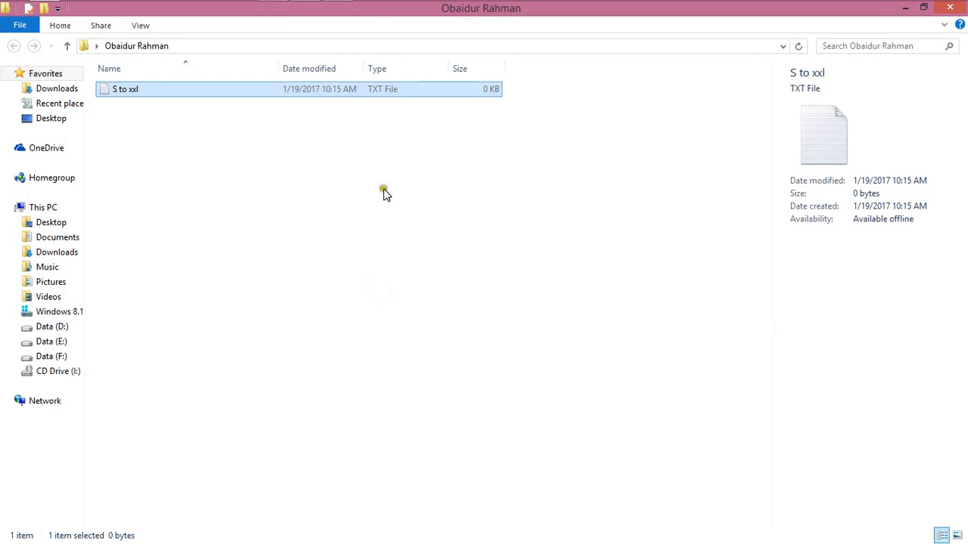
Open the S to xxl text file with Notepad
{"action": "right_click", "coordinate": [392, 87]}
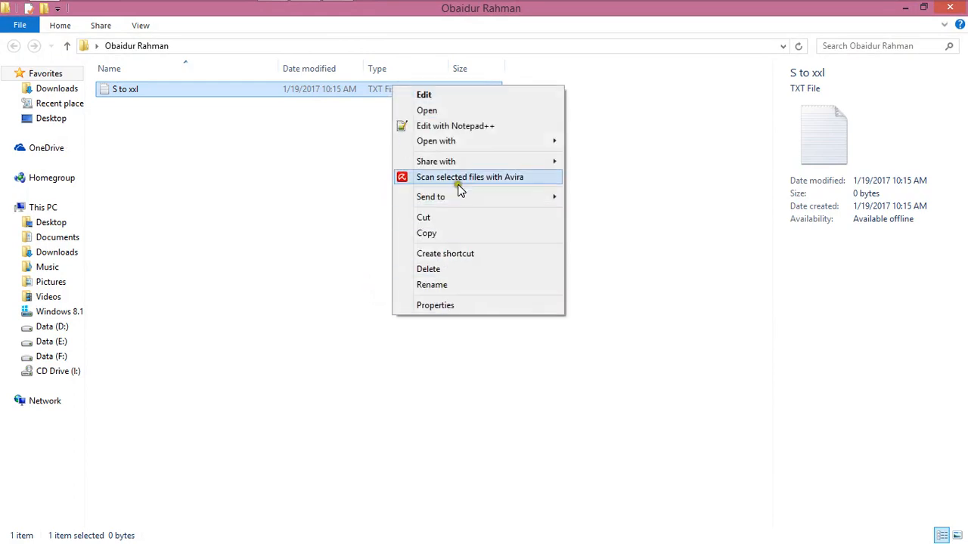
{"action": "mouse_move", "coordinate": [505, 145]}
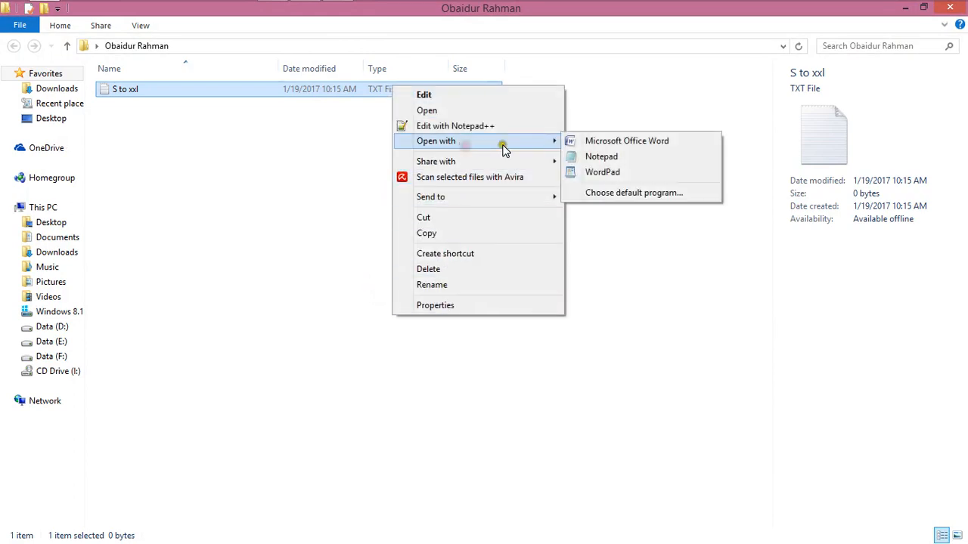
{"action": "left_click", "coordinate": [573, 157]}
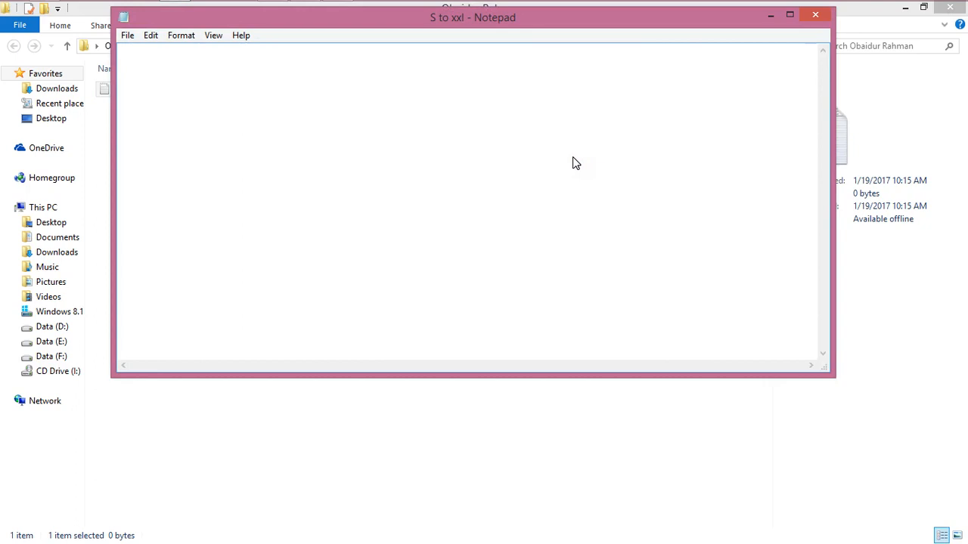
Type the size entries into the document, save it, and close Notepad
{"action": "left_click", "coordinate": [572, 156]}
{"action": "type", "text": "alohapha"}
{"action": "key", "text": "BackSpace"}
{"action": "key", "text": "BackSpace"}
{"action": "key", "text": "BackSpace"}
{"action": "type", "text": "xl"}
{"action": "key", "text": "Return"}
{"action": "key", "text": "ctrl+s"}
{"action": "left_click", "coordinate": [814, 17]}
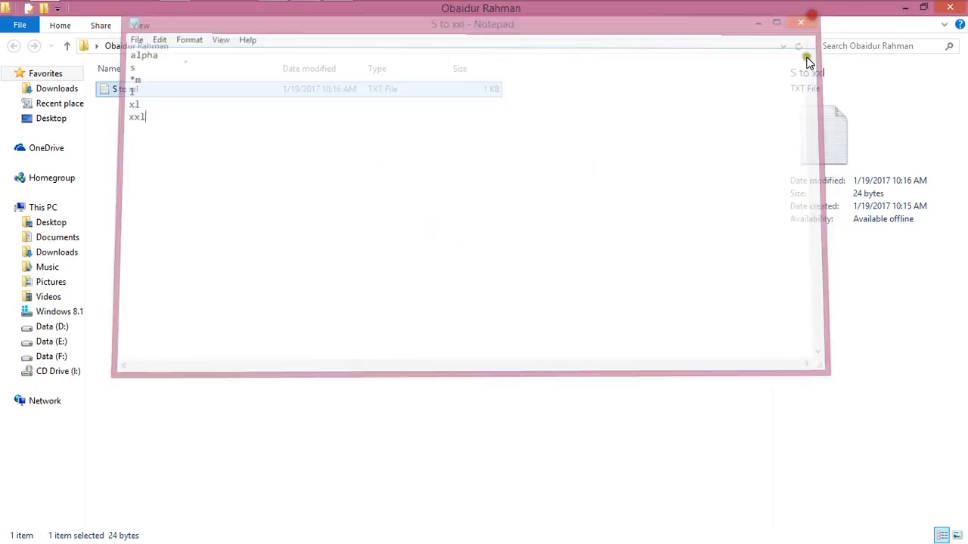
Close the folder window and reposition the model folder on the desktop
{"action": "left_click", "coordinate": [949, 8]}
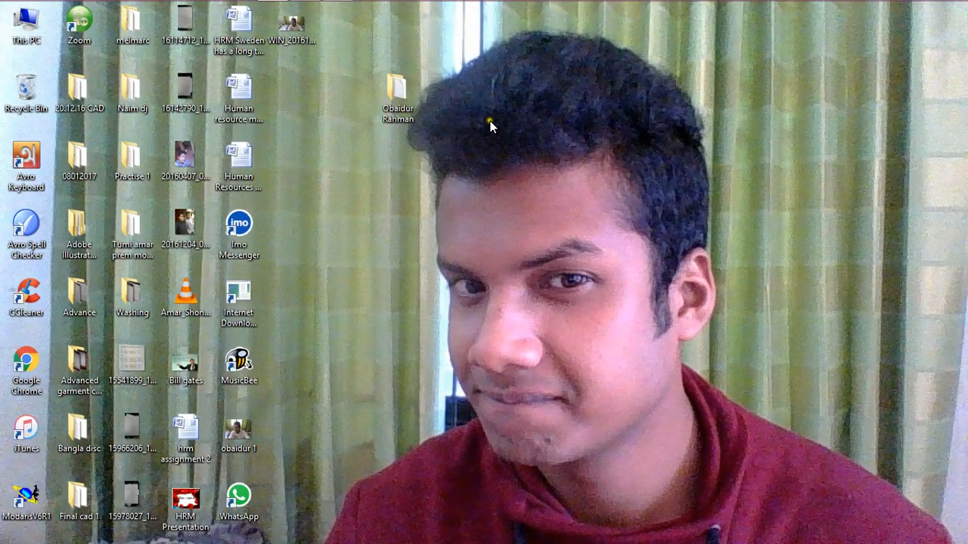
{"action": "left_click_drag", "start_coordinate": [398, 92], "coordinate": [298, 92]}
{"action": "right_click", "coordinate": [438, 118]}
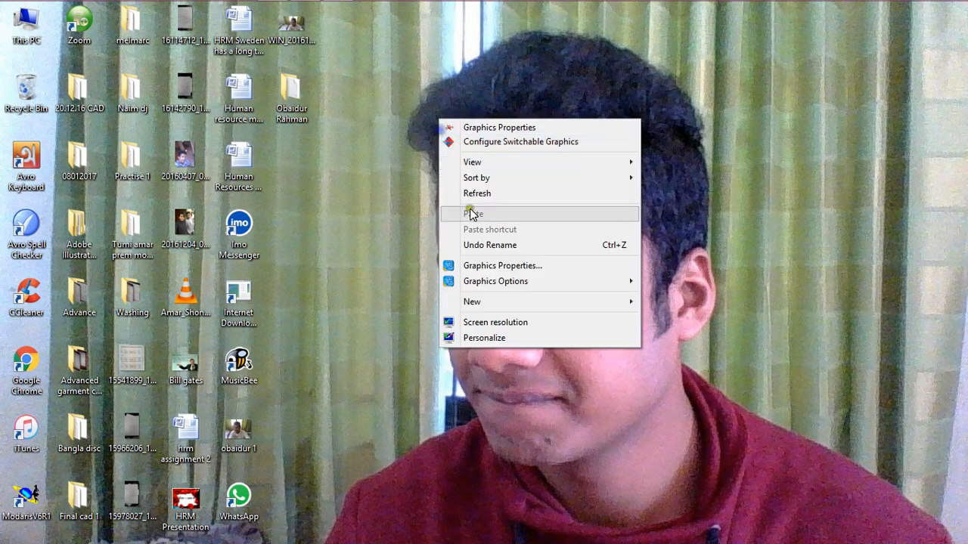
{"action": "left_click", "coordinate": [381, 174]}
Switch to the Modaris window
{"action": "mouse_move", "coordinate": [346, 11]}
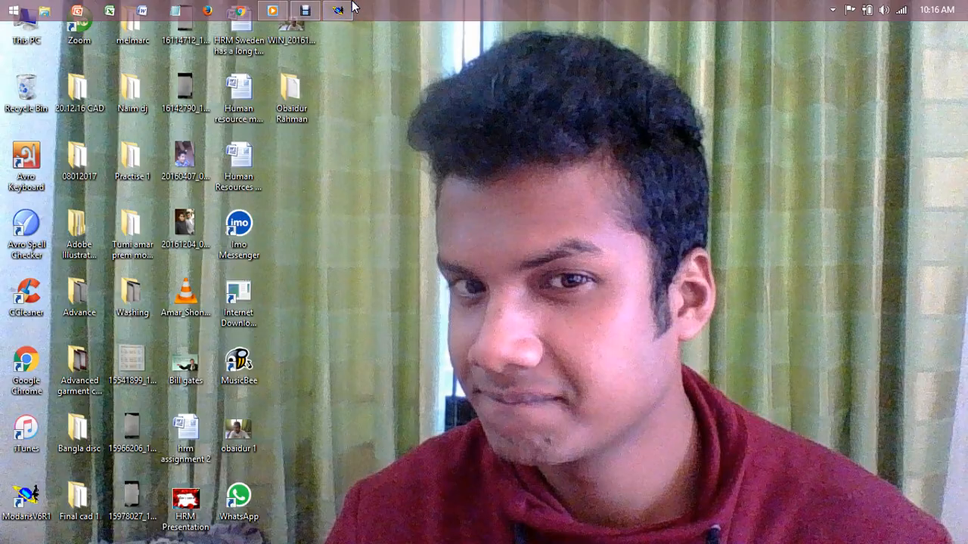
{"action": "left_click", "coordinate": [337, 10]}
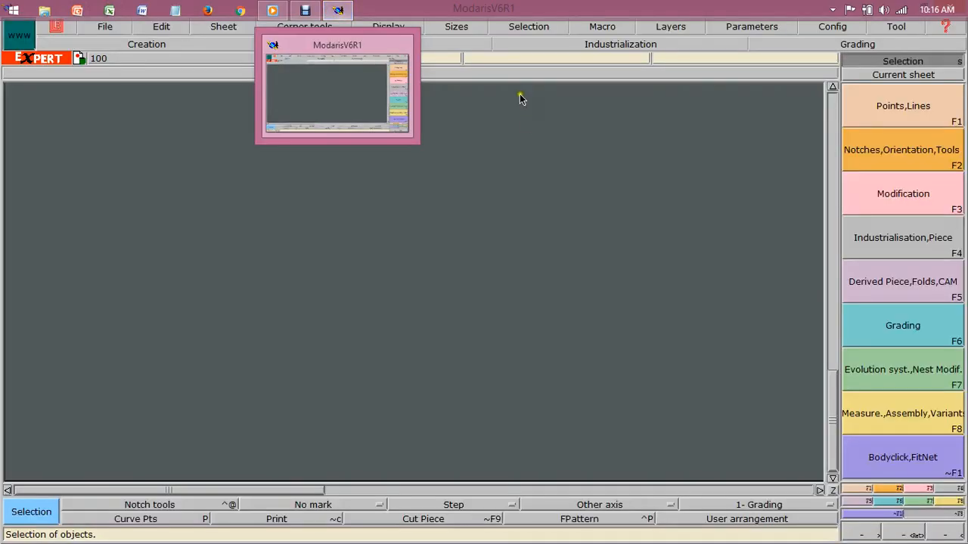
{"action": "left_click", "coordinate": [553, 112]}
Create a new model named with the user's full name and dismiss the anomalies dialog
{"action": "left_click", "coordinate": [109, 19]}
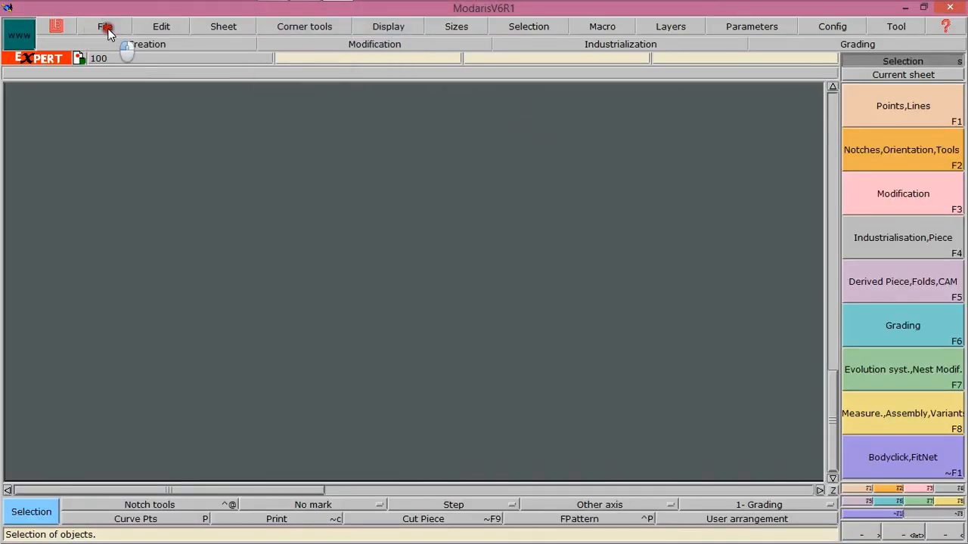
{"action": "left_click", "coordinate": [122, 41]}
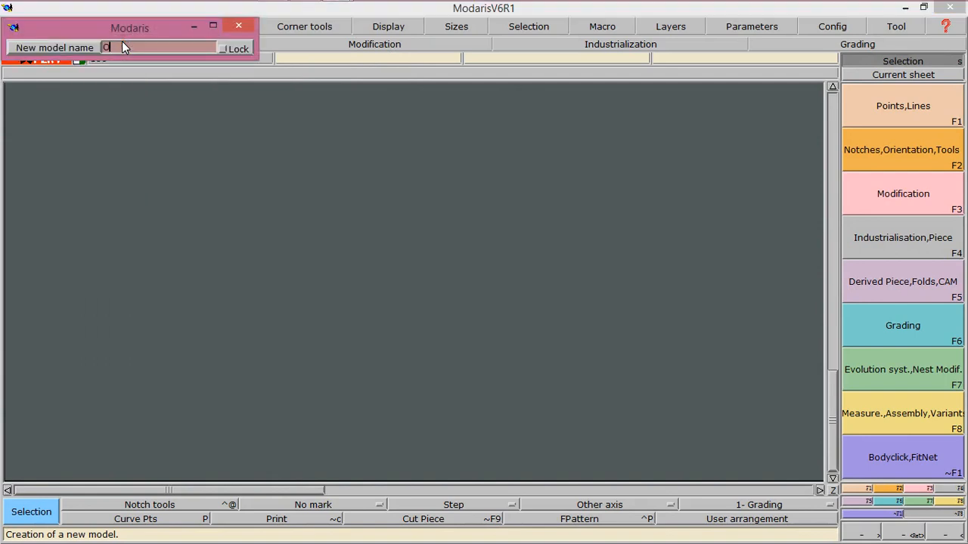
{"action": "type", "text": "Obasu"}
{"action": "type", "text": "r Rahman"}
{"action": "key", "text": "Return"}
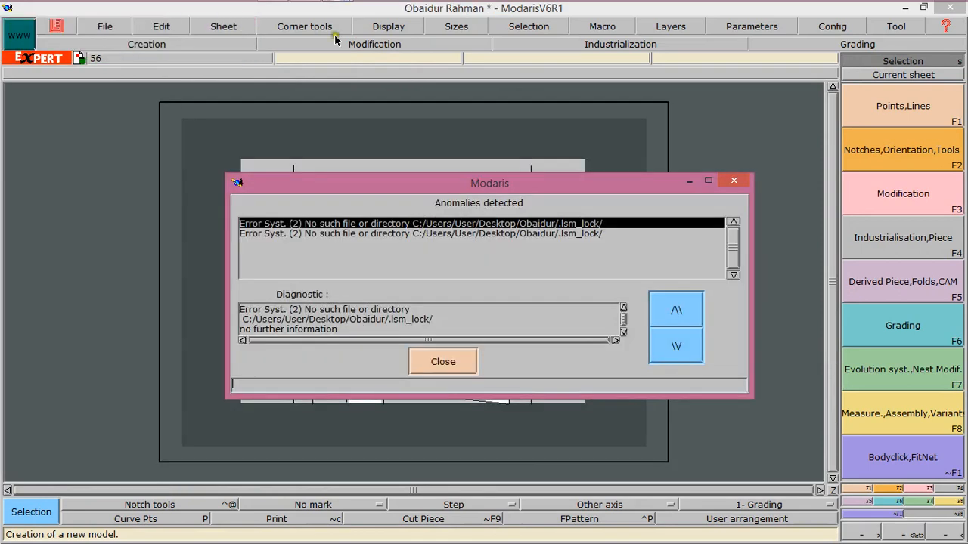
{"action": "left_click", "coordinate": [452, 363]}
Create a new blank sheet
{"action": "left_click", "coordinate": [232, 31]}
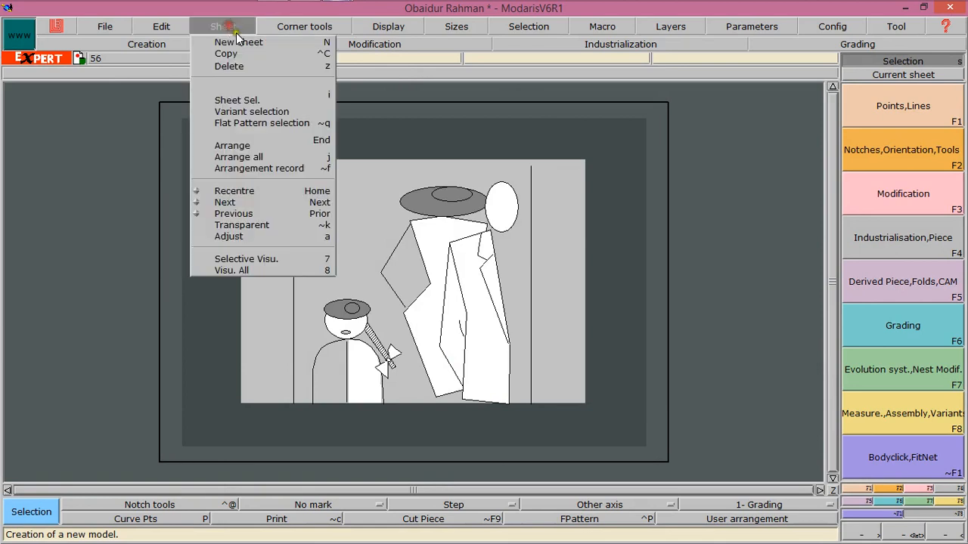
{"action": "left_click", "coordinate": [239, 43]}
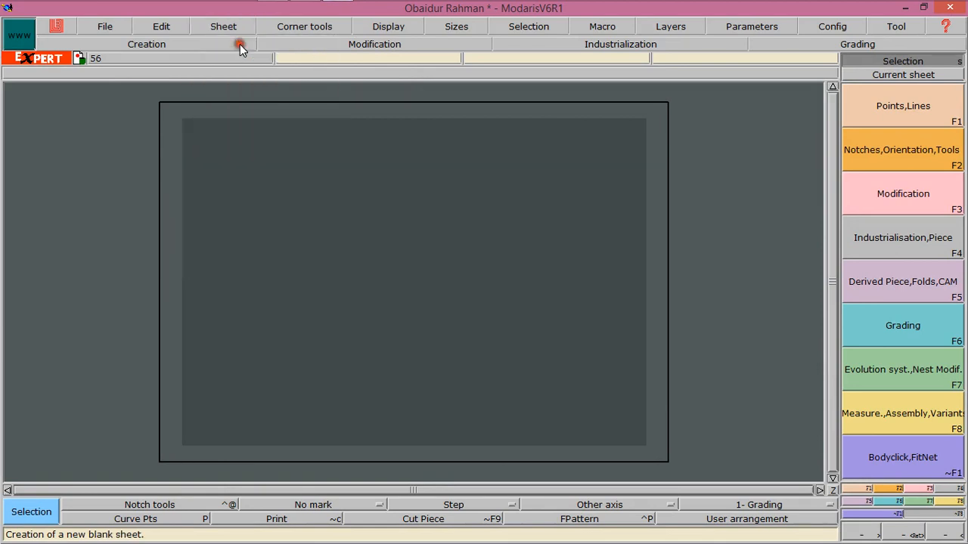
Examine the length, angle and area unit options in the parameters
{"action": "left_click", "coordinate": [765, 25]}
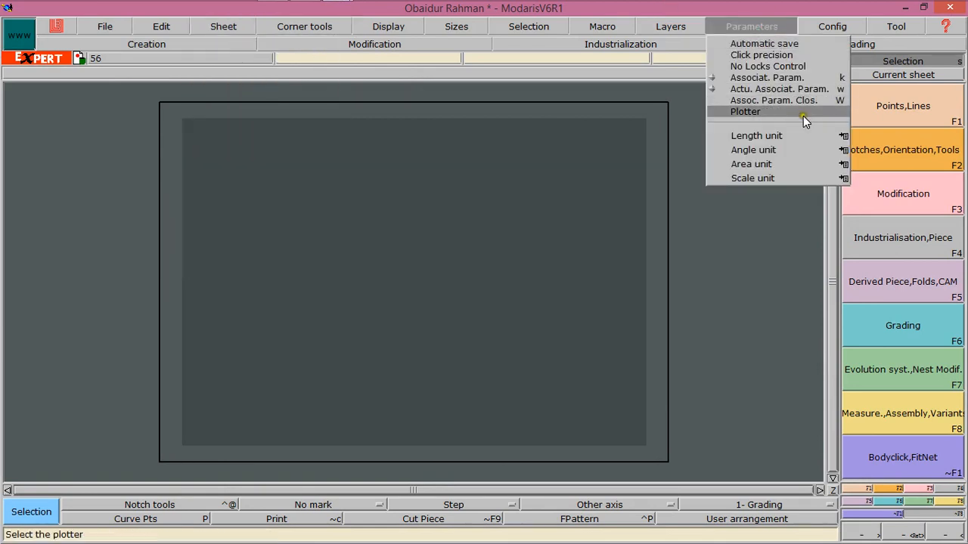
{"action": "mouse_move", "coordinate": [841, 135]}
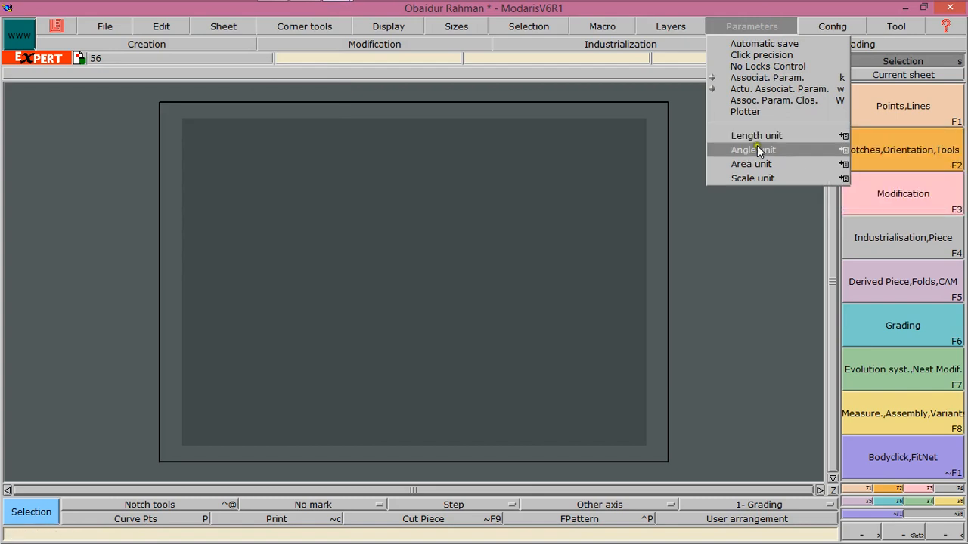
{"action": "mouse_move", "coordinate": [756, 150]}
{"action": "mouse_move", "coordinate": [840, 164]}
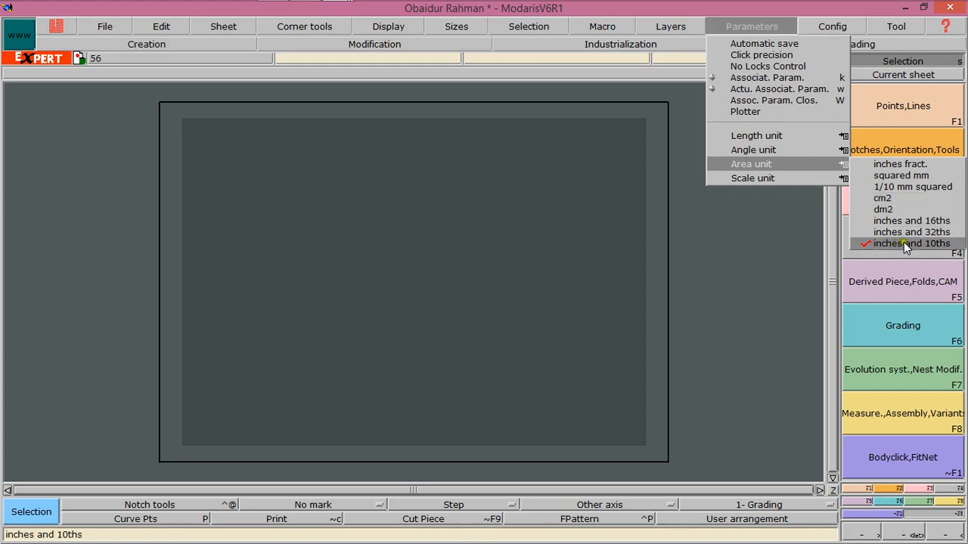
{"action": "left_click", "coordinate": [697, 232]}
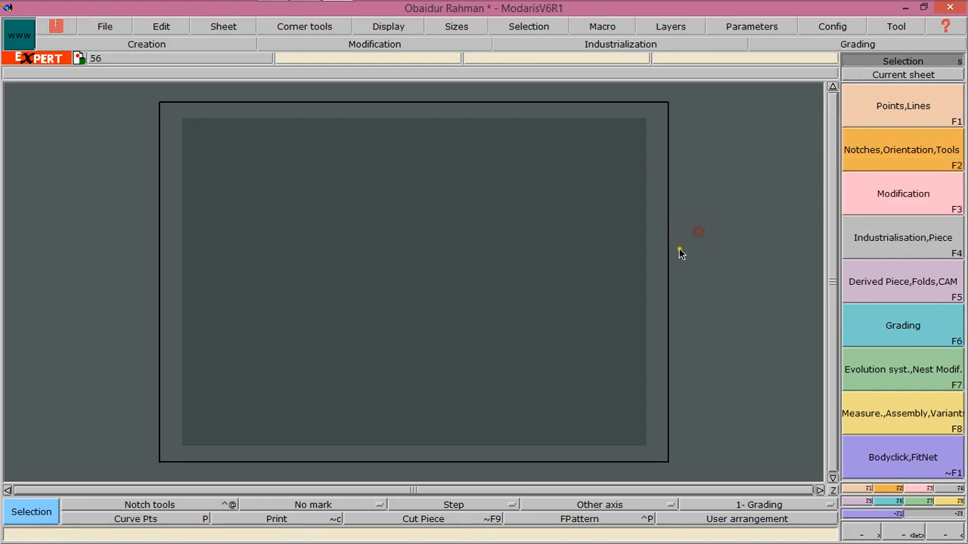
Toggle the handles display on and off
{"action": "left_click", "coordinate": [452, 28]}
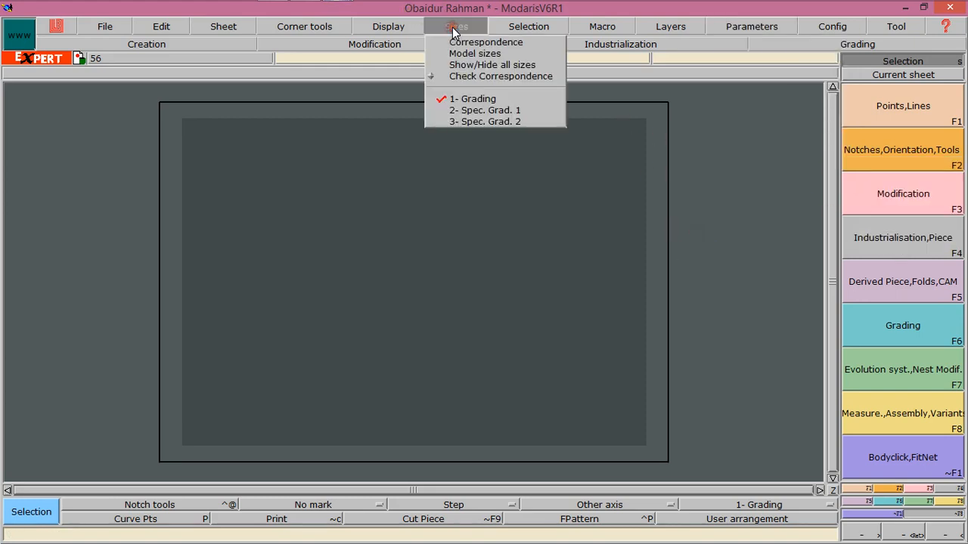
{"action": "left_click", "coordinate": [388, 27]}
{"action": "left_click", "coordinate": [403, 208]}
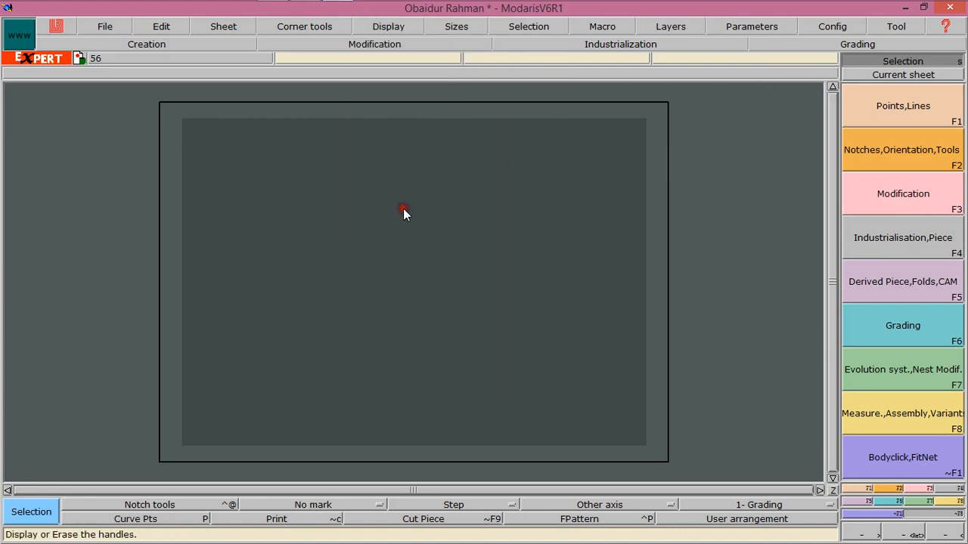
{"action": "left_click", "coordinate": [374, 23]}
{"action": "left_click", "coordinate": [396, 204]}
Turn on the display of sizes and the title block
{"action": "left_click", "coordinate": [395, 23]}
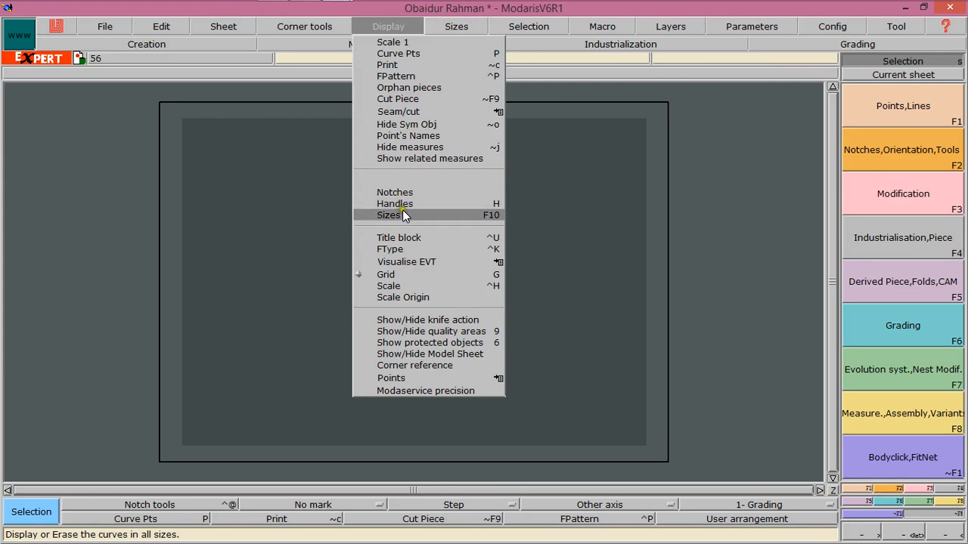
{"action": "left_click", "coordinate": [402, 215]}
{"action": "left_click", "coordinate": [389, 24]}
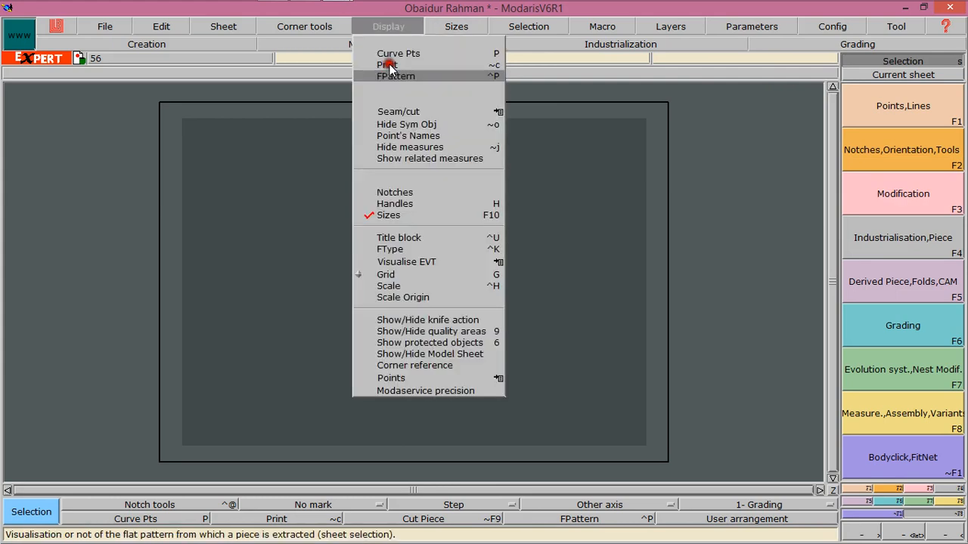
{"action": "left_click", "coordinate": [394, 238]}
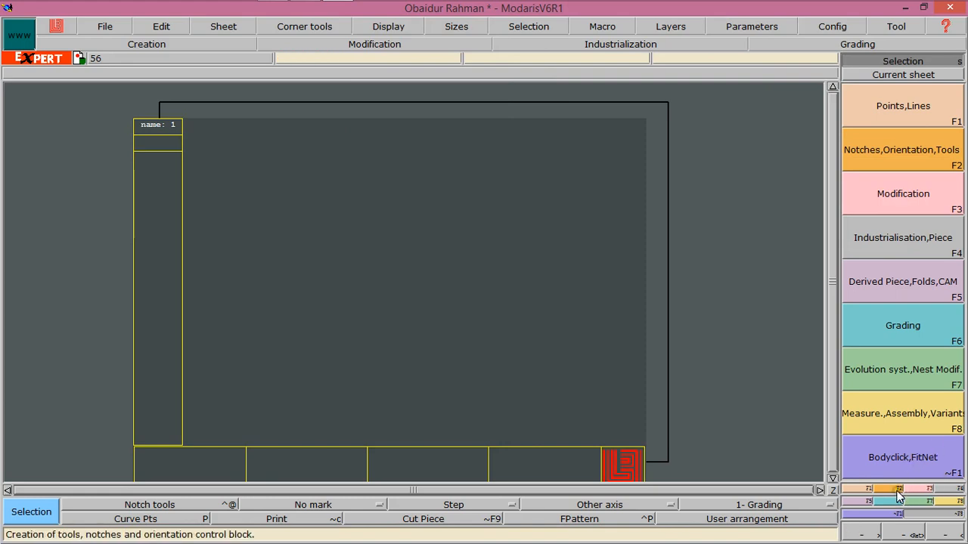
Open the access paths and browse to the user's named Desktop folder for the Open Model path
{"action": "left_click", "coordinate": [107, 27]}
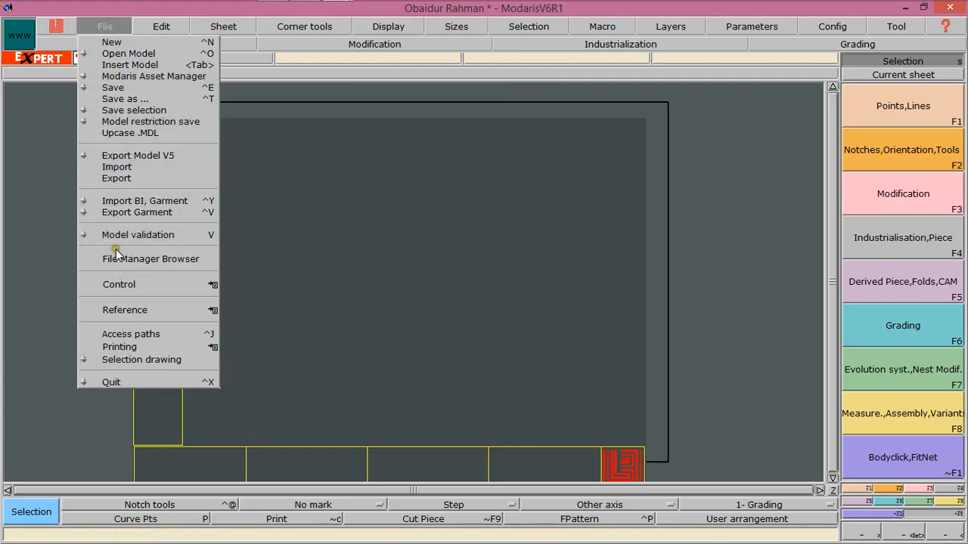
{"action": "left_click", "coordinate": [126, 334]}
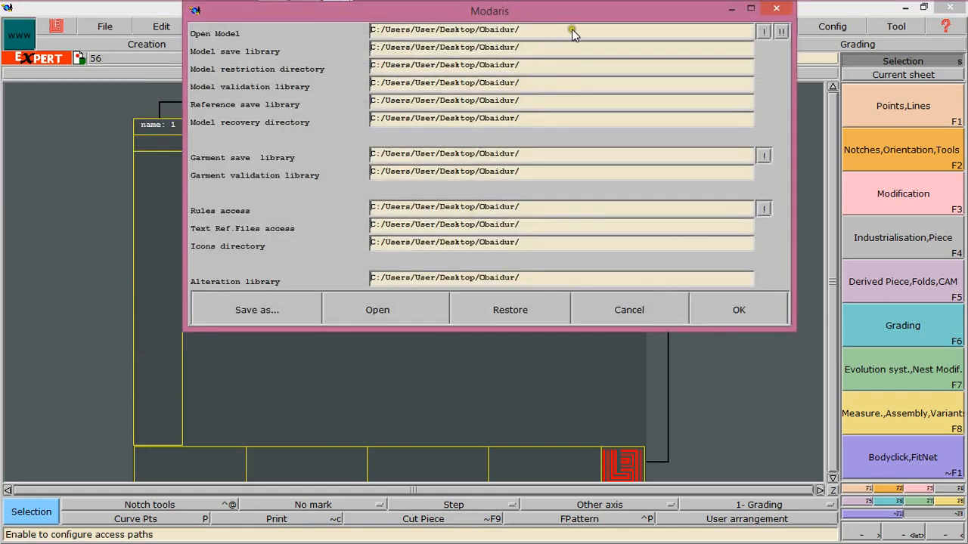
{"action": "double_click", "coordinate": [687, 31]}
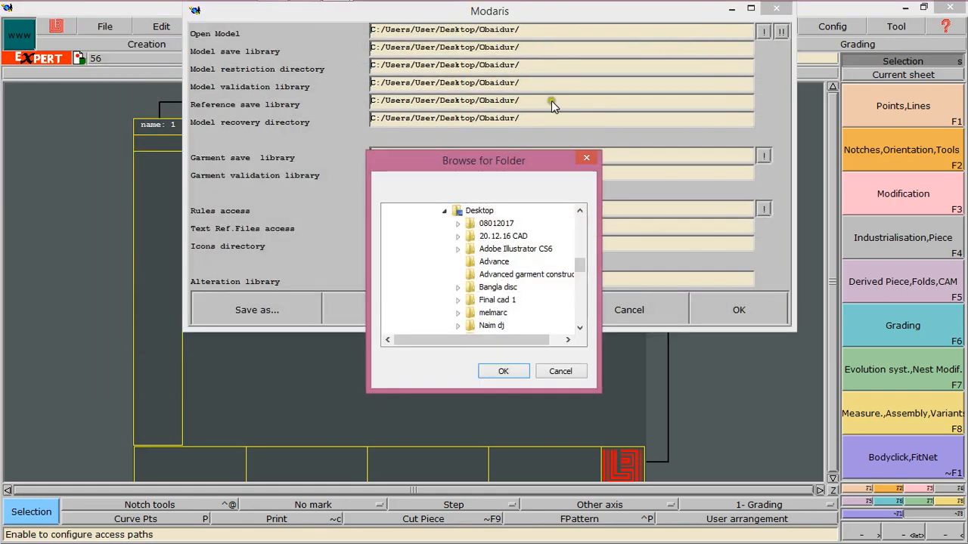
{"action": "left_click", "coordinate": [579, 264]}
{"action": "mouse_move", "coordinate": [579, 265]}
{"action": "left_mouse_down"}
{"action": "mouse_move", "coordinate": [583, 284]}
{"action": "mouse_move", "coordinate": [585, 273]}
{"action": "left_mouse_up"}
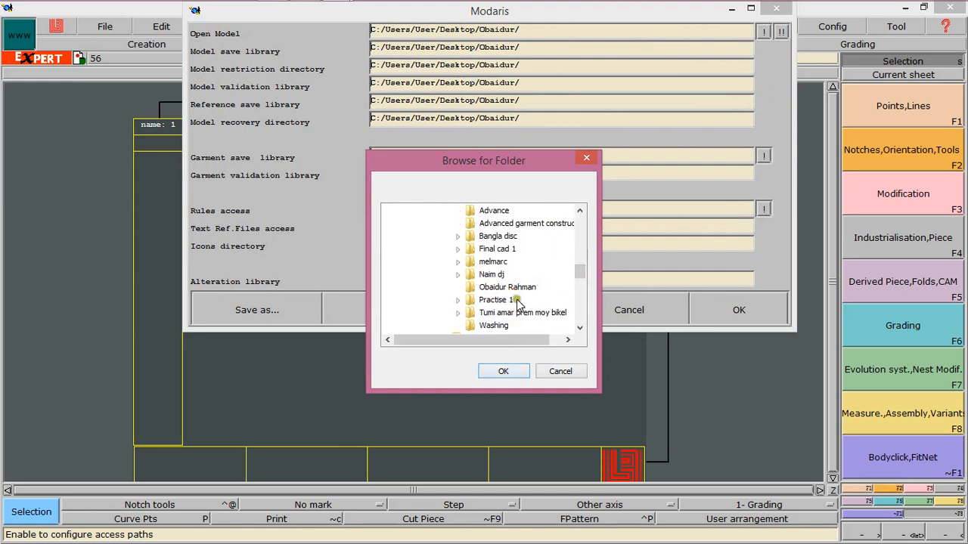
{"action": "left_click", "coordinate": [516, 288]}
{"action": "left_click", "coordinate": [504, 371]}
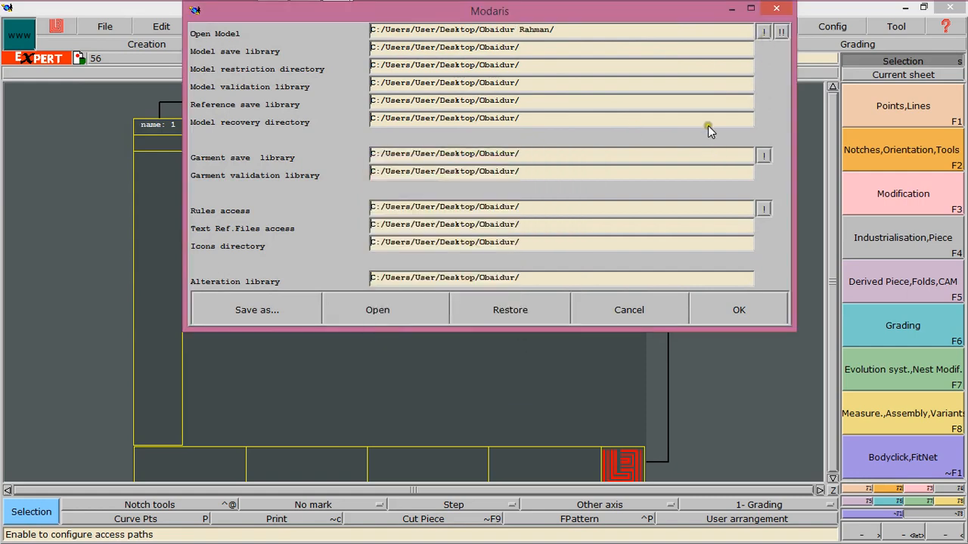
Apply the Open Model path to all the other access paths
{"action": "left_click", "coordinate": [763, 33]}
{"action": "left_click", "coordinate": [779, 34]}
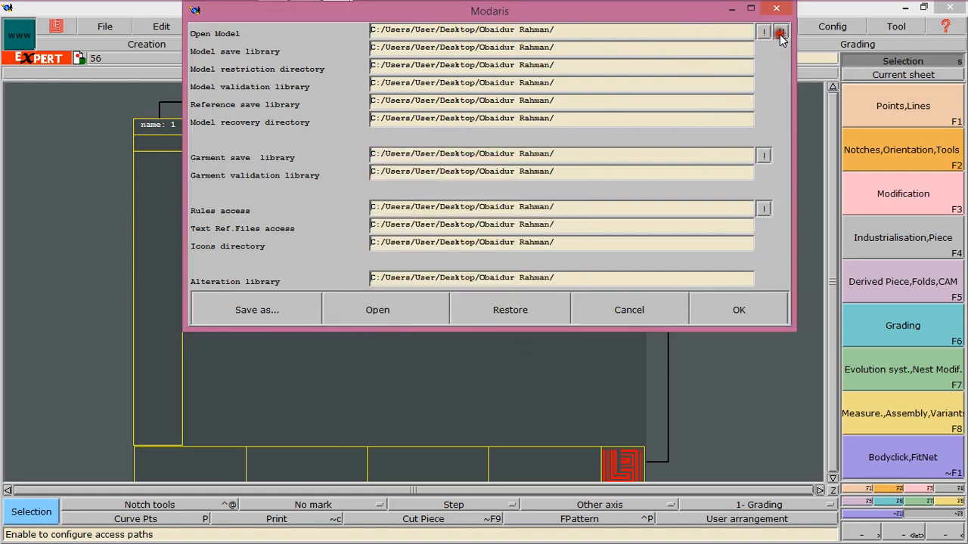
Confirm the access paths and validate the new model
{"action": "left_click", "coordinate": [740, 311]}
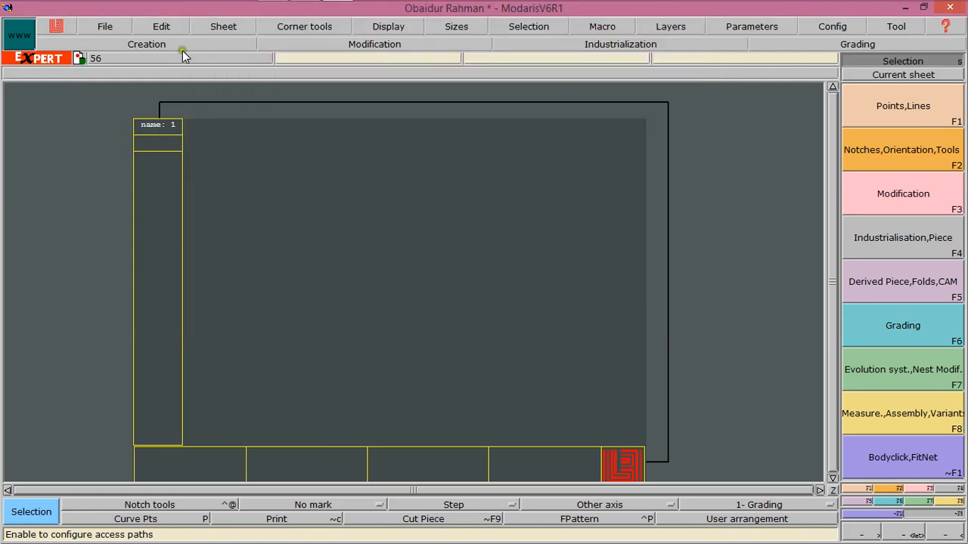
{"action": "left_click", "coordinate": [110, 24]}
{"action": "left_click", "coordinate": [141, 234]}
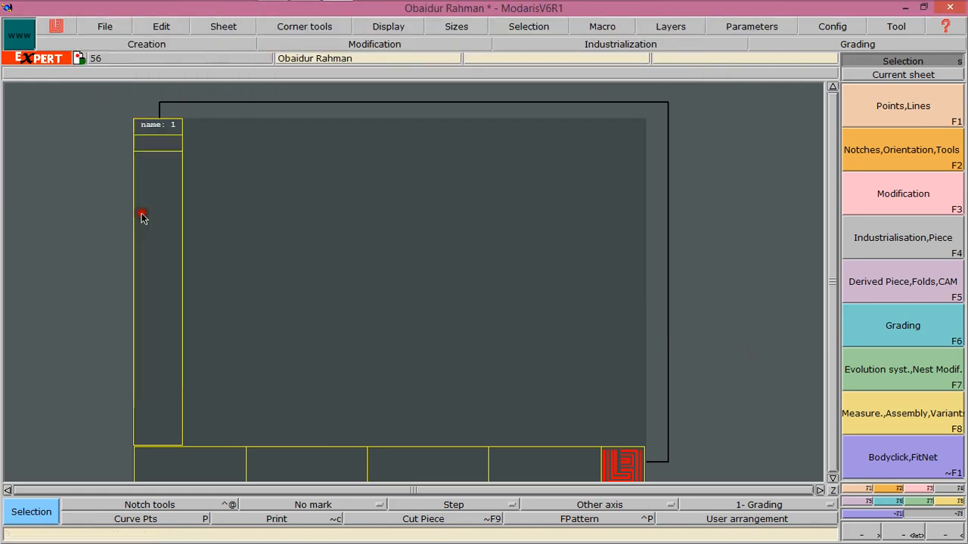
{"action": "left_click", "coordinate": [105, 25]}
{"action": "left_click", "coordinate": [140, 234]}
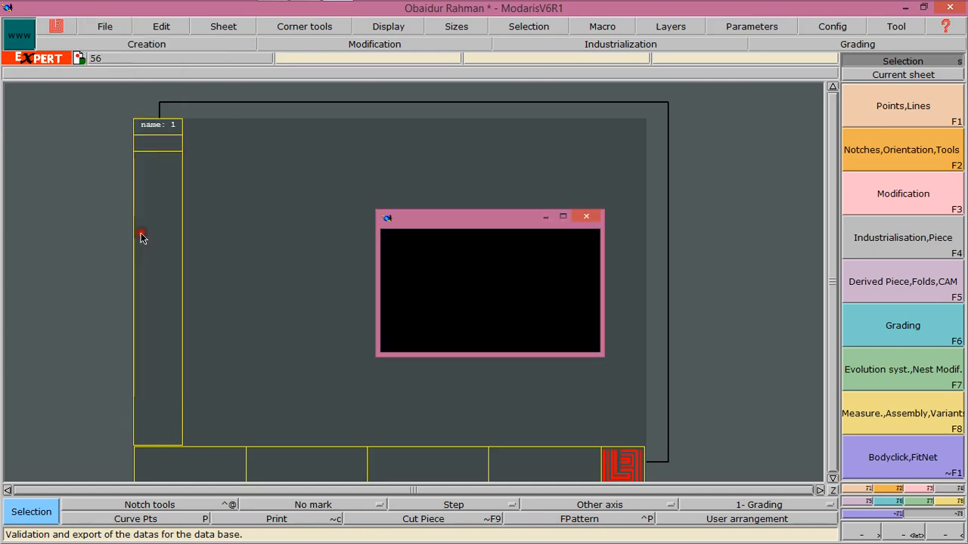
{"action": "left_click", "coordinate": [110, 27]}
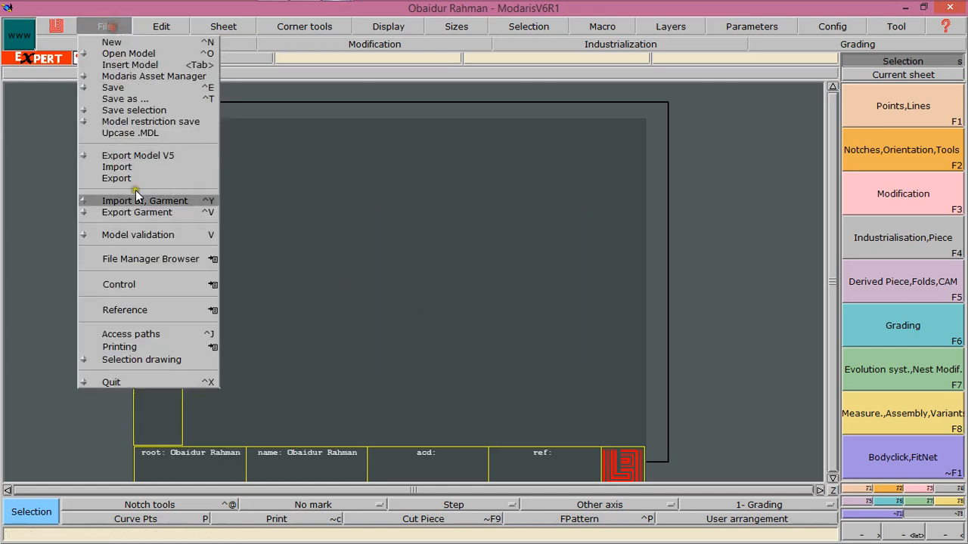
{"action": "left_click", "coordinate": [140, 235]}
{"action": "left_click", "coordinate": [416, 366]}
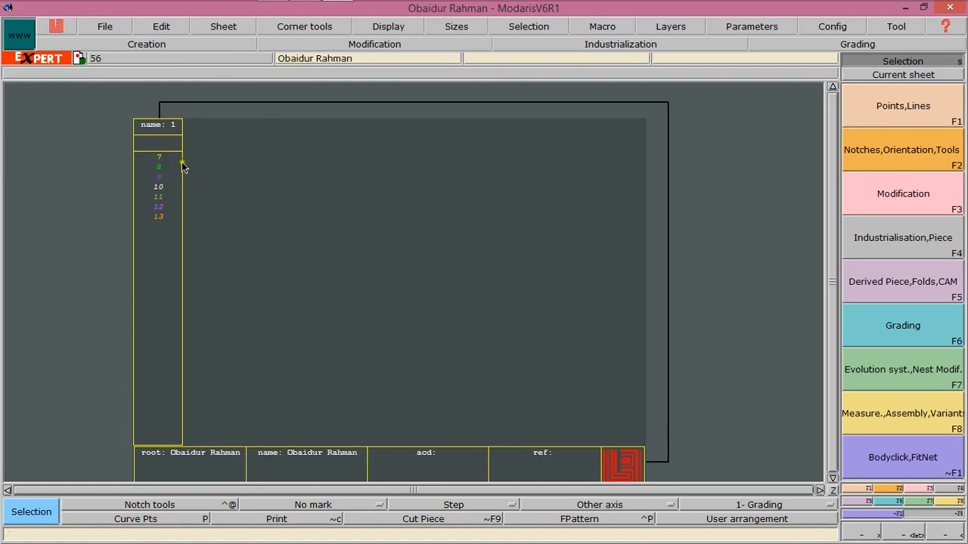
Import the size evolution table S to xxl from the user's named Desktop folder into the model's size list
{"action": "left_click", "coordinate": [927, 501]}
{"action": "left_click", "coordinate": [929, 377]}
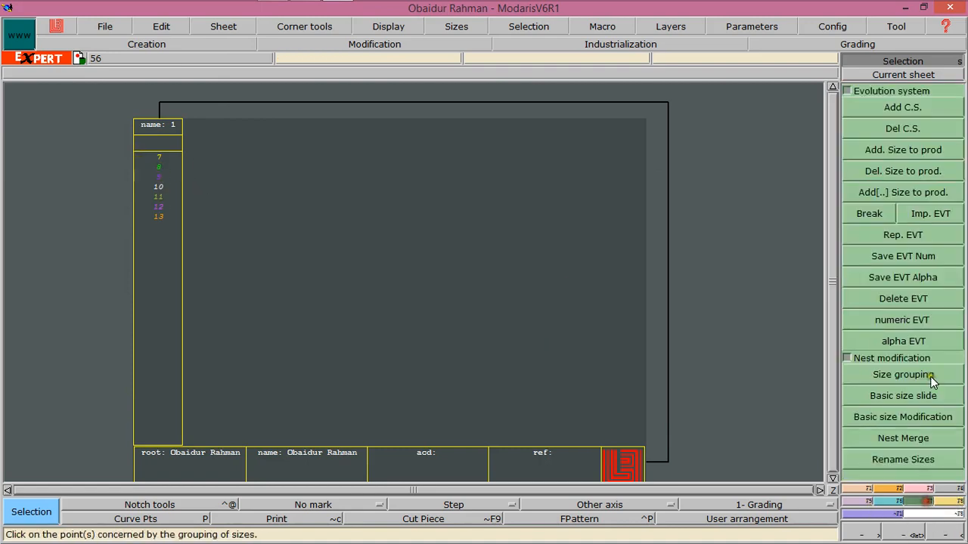
{"action": "left_click", "coordinate": [923, 217]}
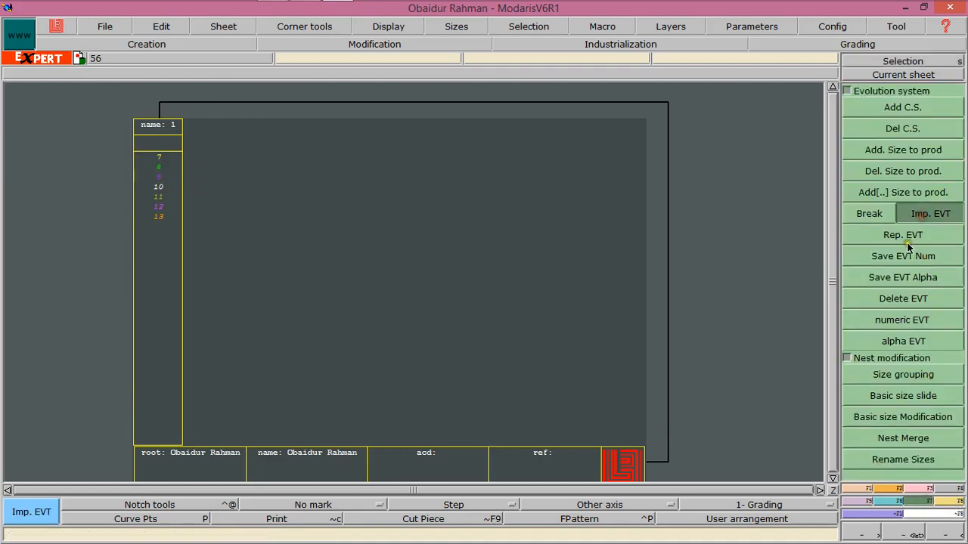
{"action": "left_click", "coordinate": [165, 175]}
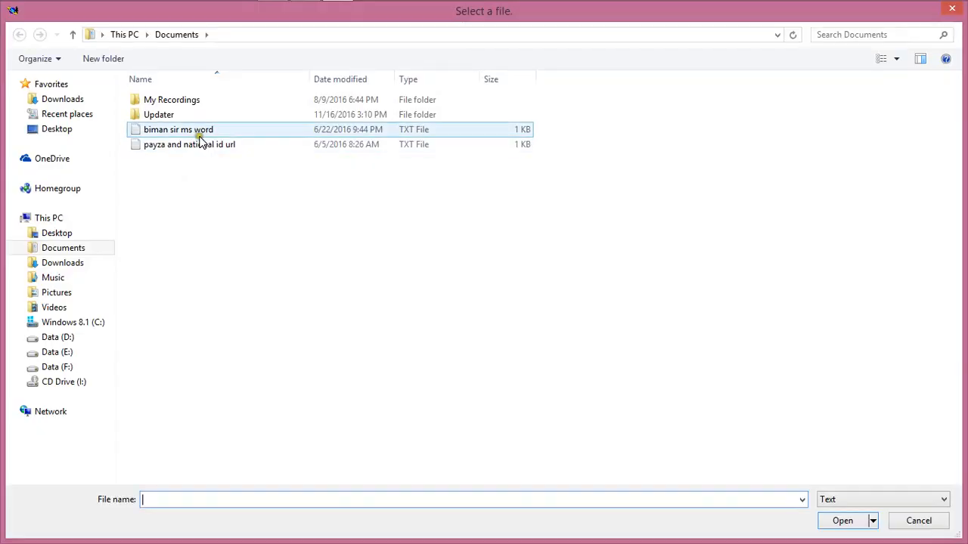
{"action": "left_click", "coordinate": [67, 235]}
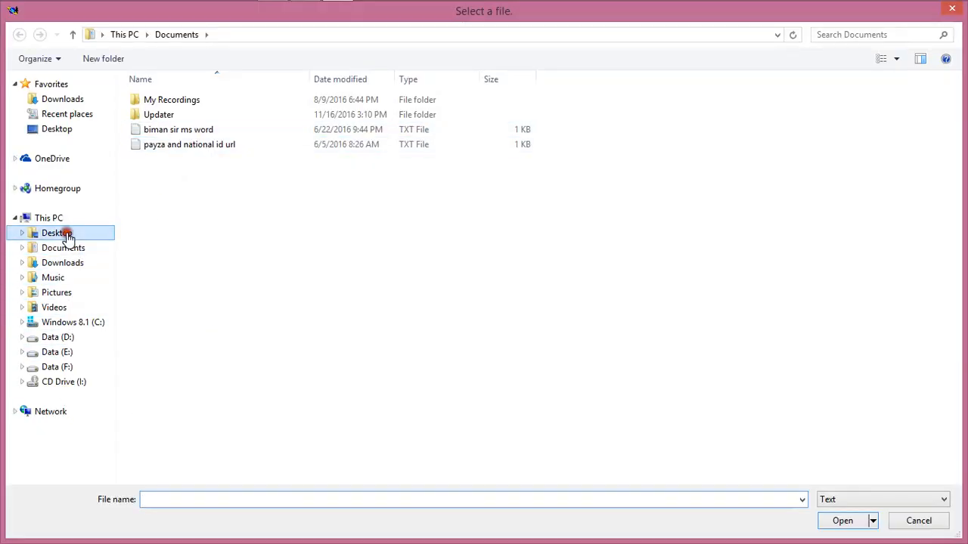
{"action": "left_click", "coordinate": [835, 121]}
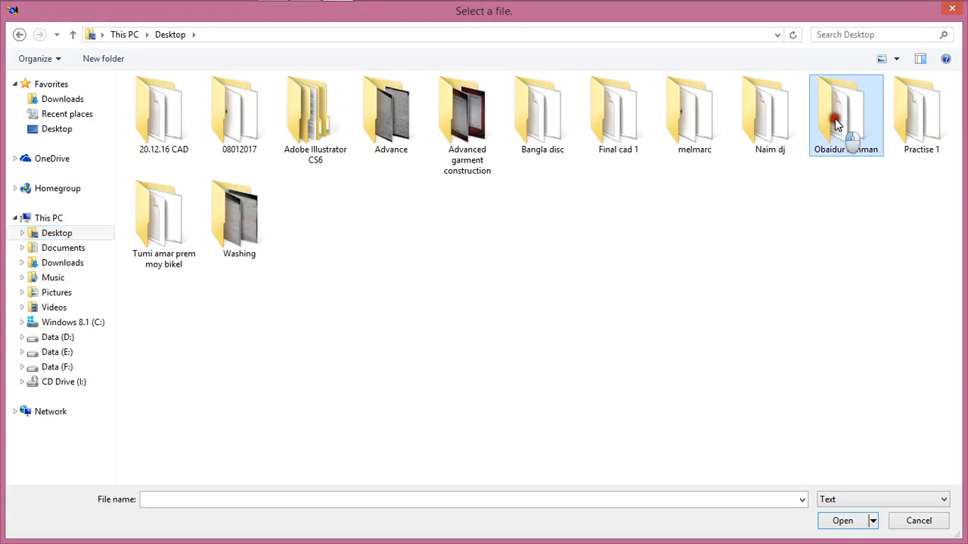
{"action": "double_click", "coordinate": [834, 118]}
{"action": "left_click", "coordinate": [210, 129]}
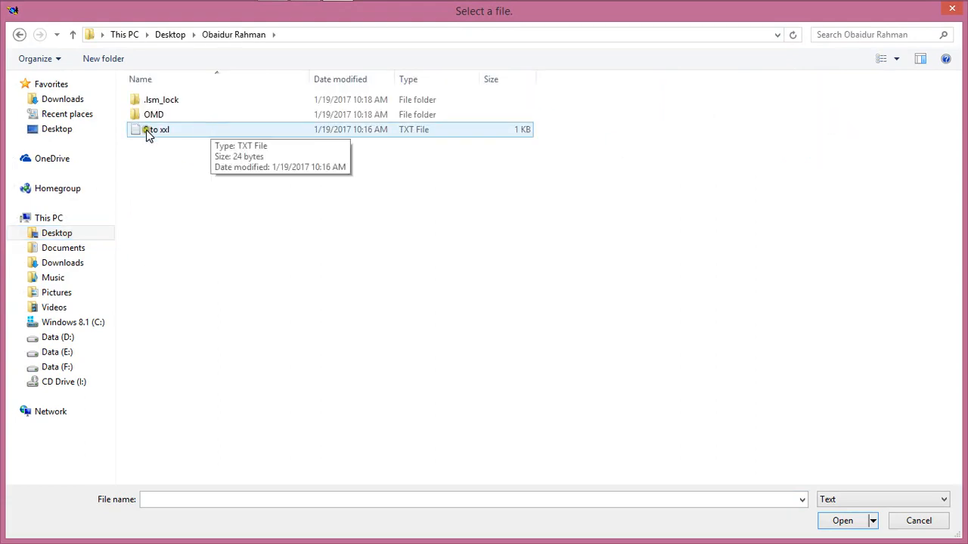
{"action": "double_click", "coordinate": [255, 130]}
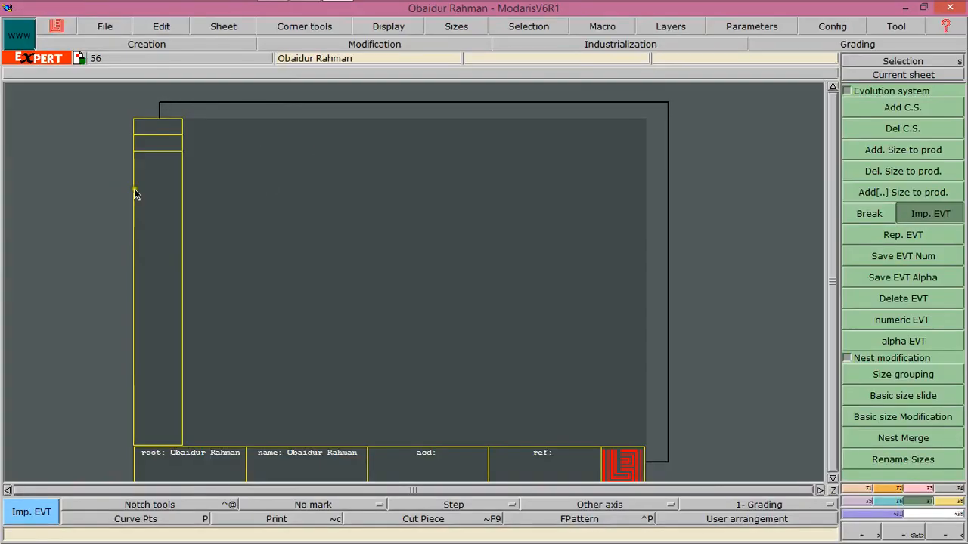
{"action": "left_click", "coordinate": [157, 192]}
{"action": "left_click", "coordinate": [227, 122]}
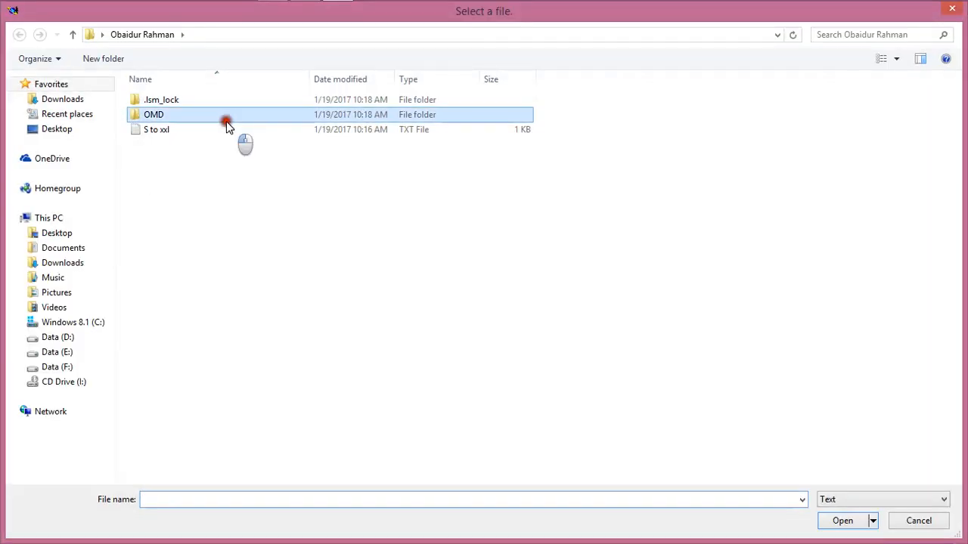
{"action": "double_click", "coordinate": [228, 129]}
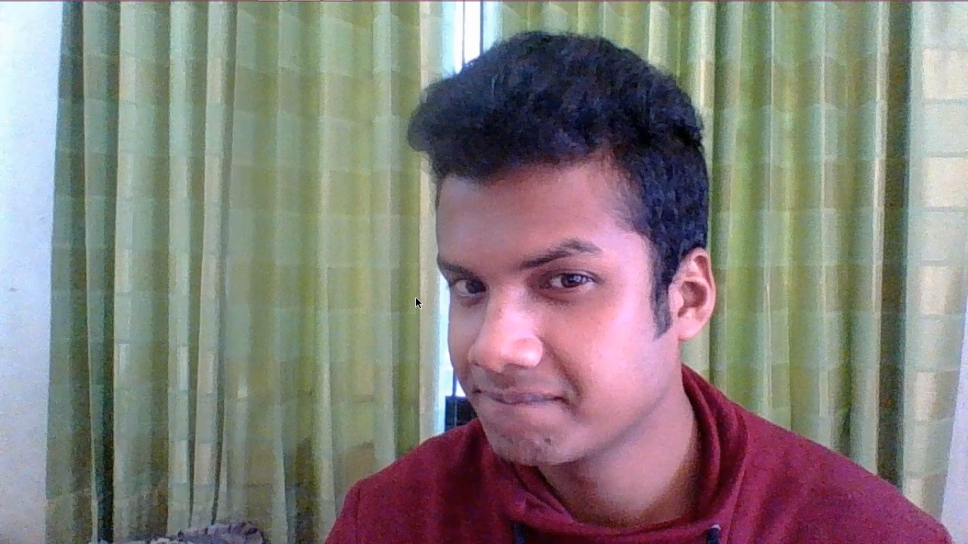
{"action": "right_click", "coordinate": [416, 55]}
{"action": "left_click", "coordinate": [476, 129]}
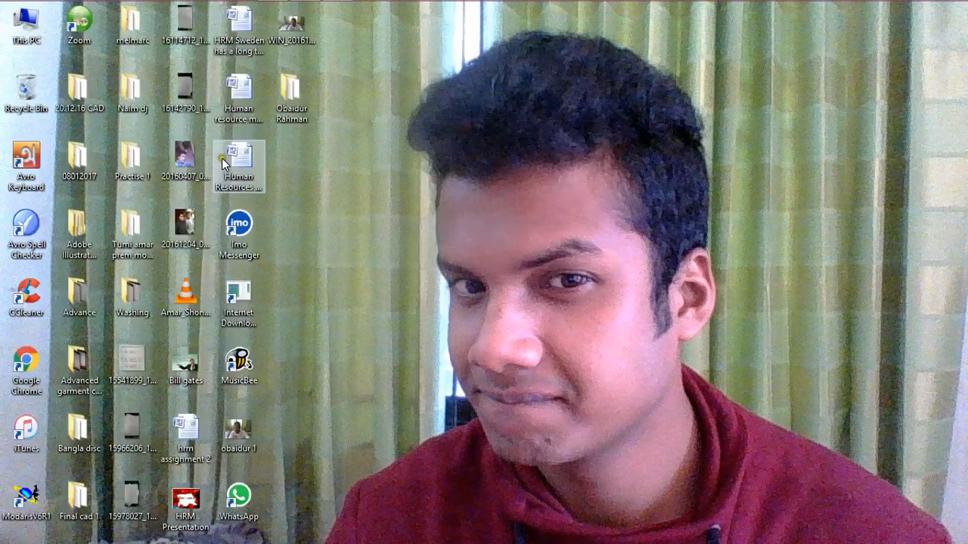
{"action": "mouse_move", "coordinate": [41, 14]}
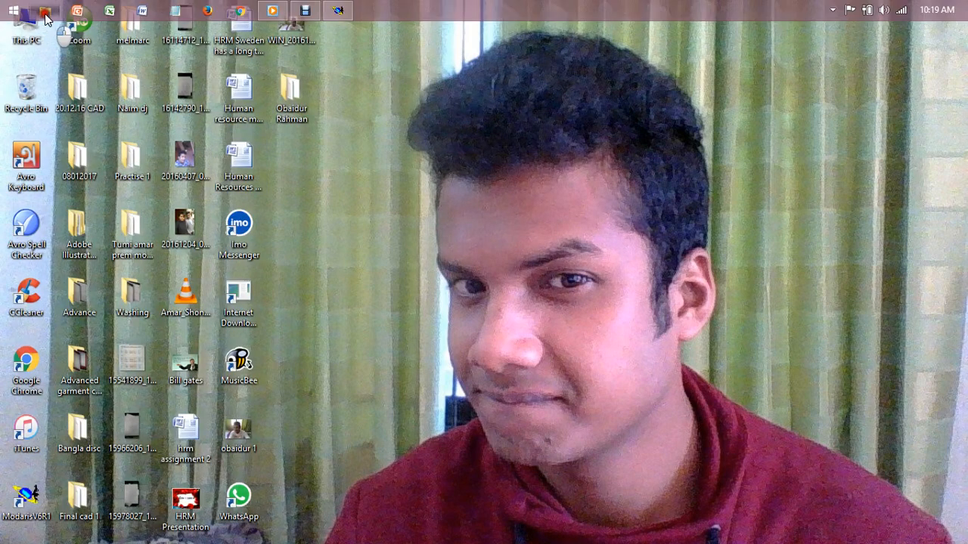
Open and review the measurement specification sheet photos in the Camera Roll folder
{"action": "left_click", "coordinate": [44, 6]}
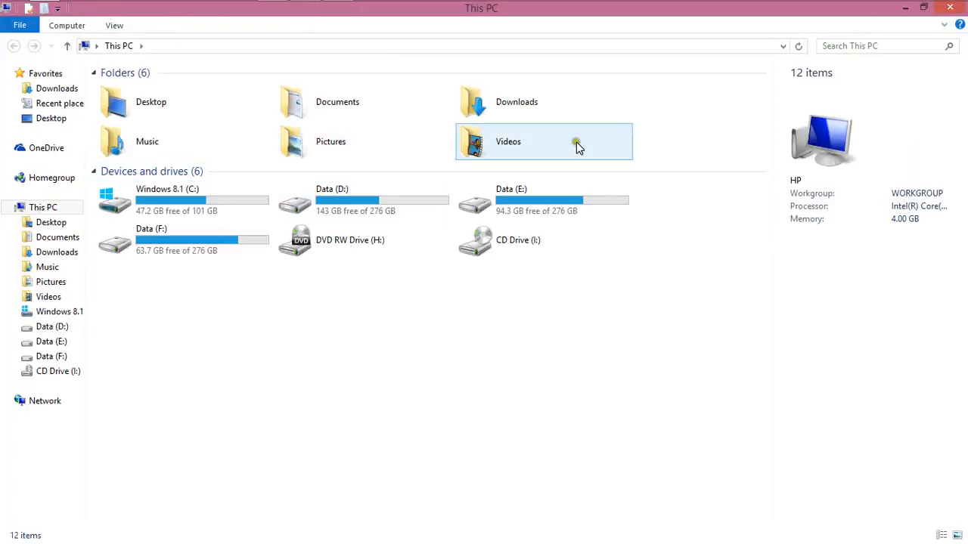
{"action": "double_click", "coordinate": [370, 140]}
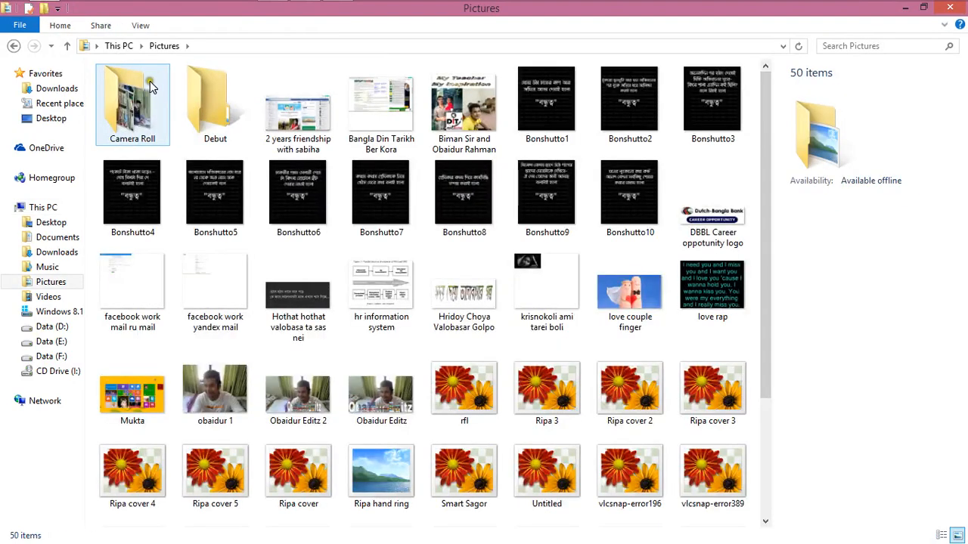
{"action": "double_click", "coordinate": [107, 96]}
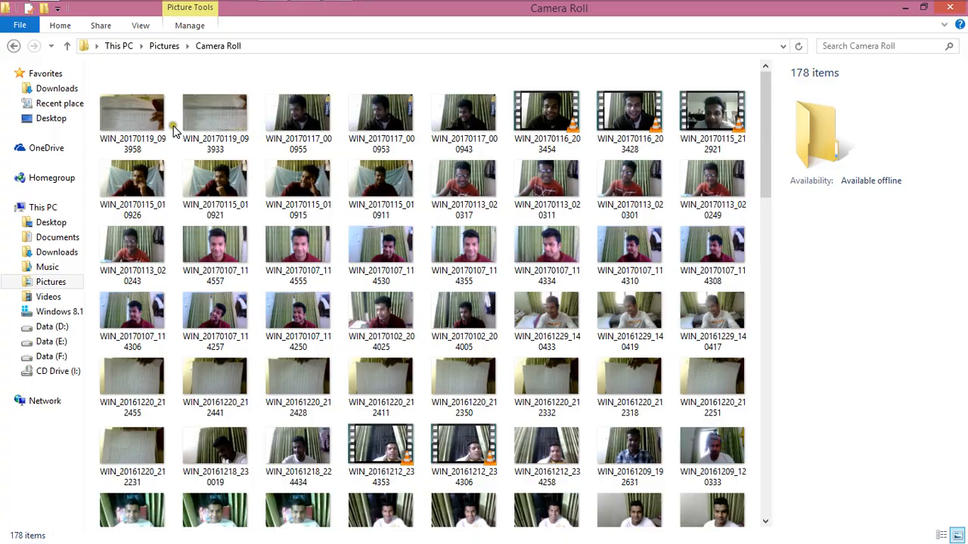
{"action": "double_click", "coordinate": [156, 113]}
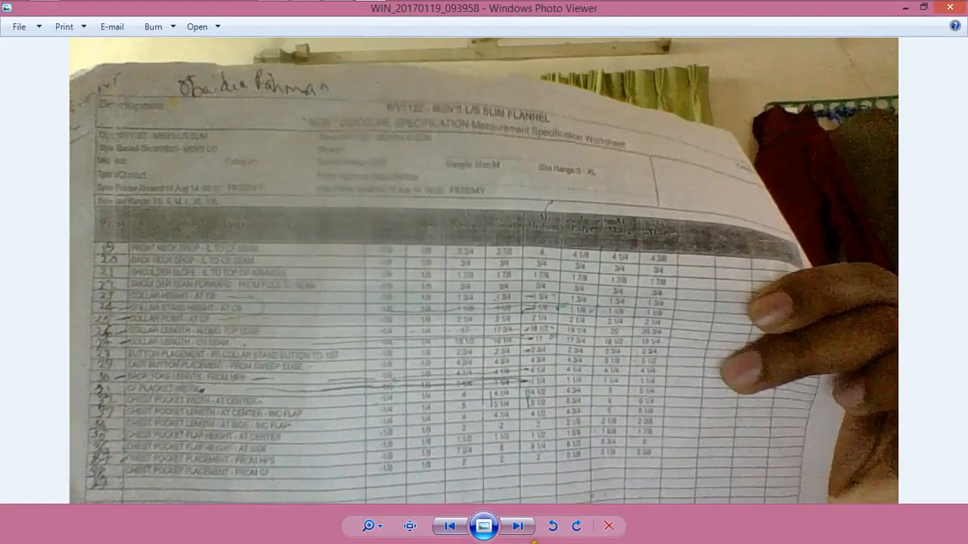
{"action": "left_click", "coordinate": [517, 526]}
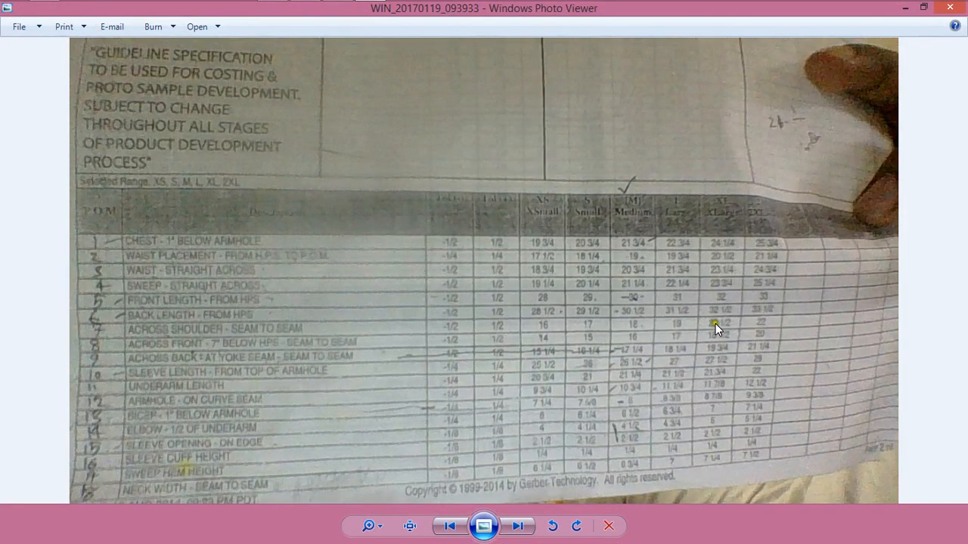
{"action": "left_click", "coordinate": [949, 9]}
{"action": "left_click", "coordinate": [949, 10]}
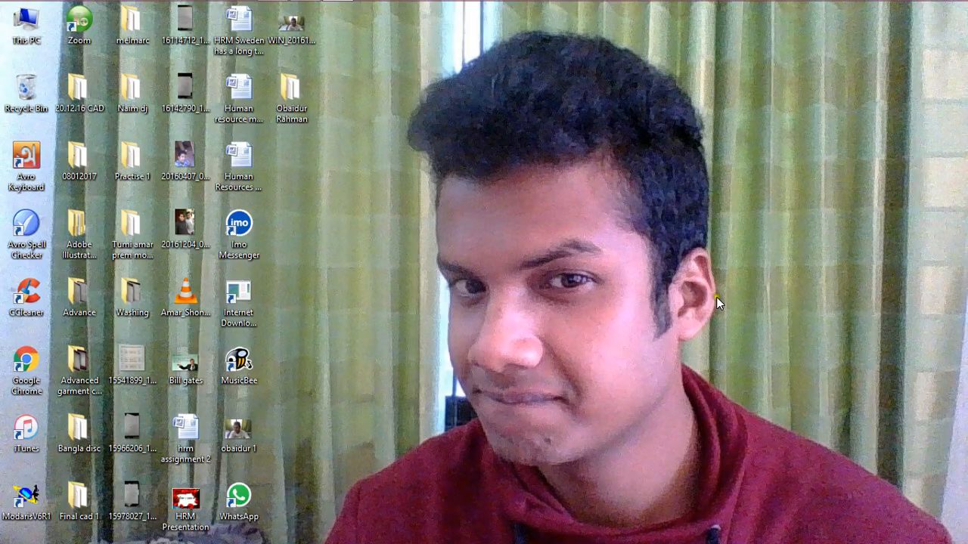
{"action": "right_click", "coordinate": [521, 158]}
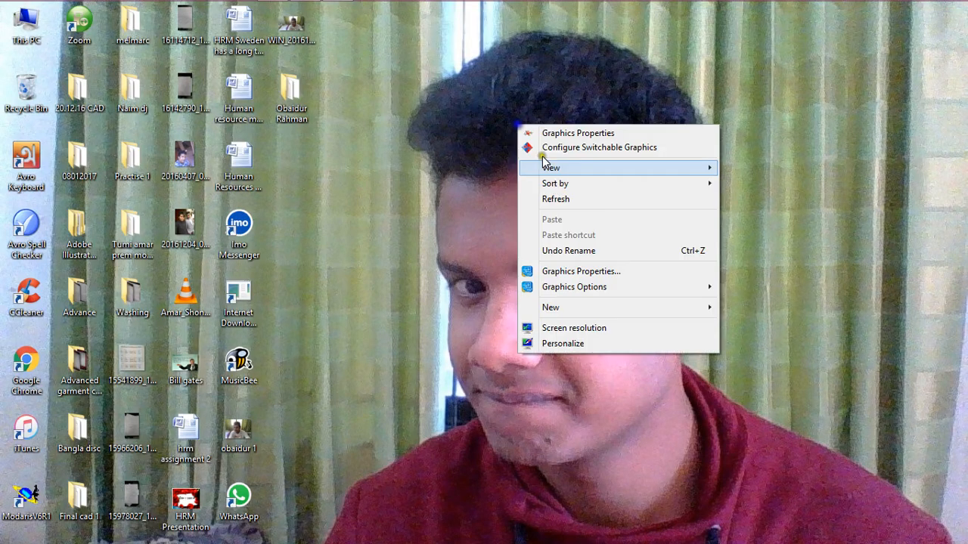
{"action": "left_click", "coordinate": [541, 201]}
Switch back to Modaris and draw a rectangle 10.870 wide by -30 high in inches and 10ths
{"action": "left_click", "coordinate": [337, 10]}
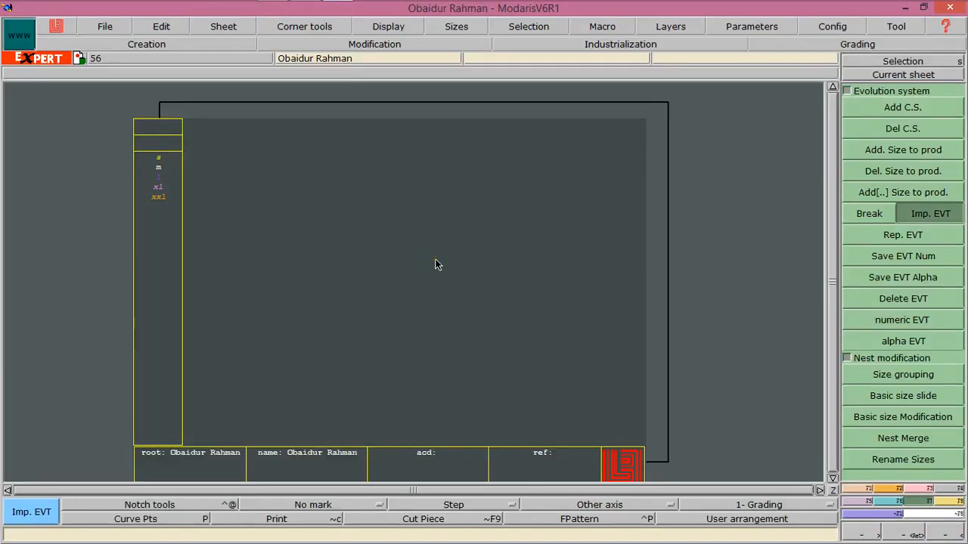
{"action": "left_click", "coordinate": [886, 490]}
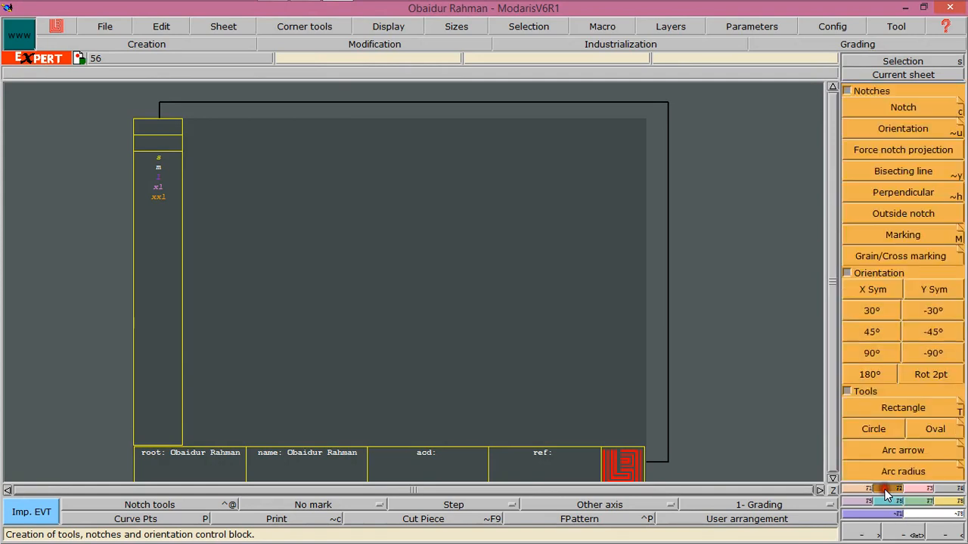
{"action": "left_click", "coordinate": [902, 406]}
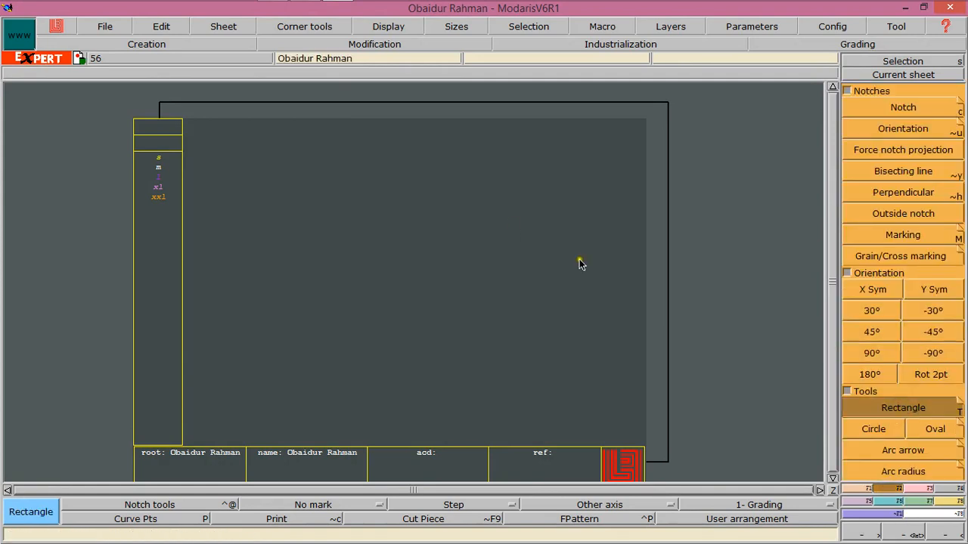
{"action": "left_click", "coordinate": [276, 149]}
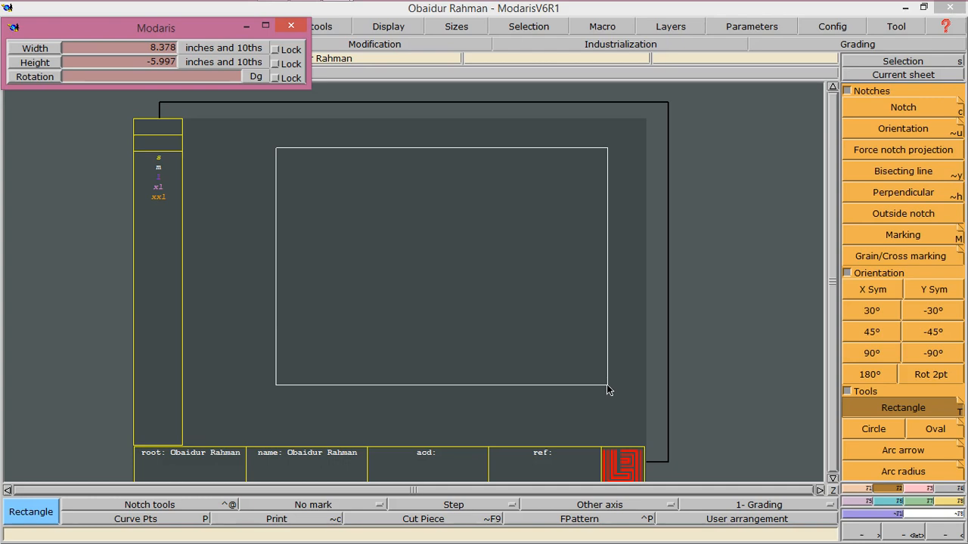
{"action": "key", "text": "BackSpace"}
{"action": "type", "text": "10.870"}
{"action": "key", "text": "Return"}
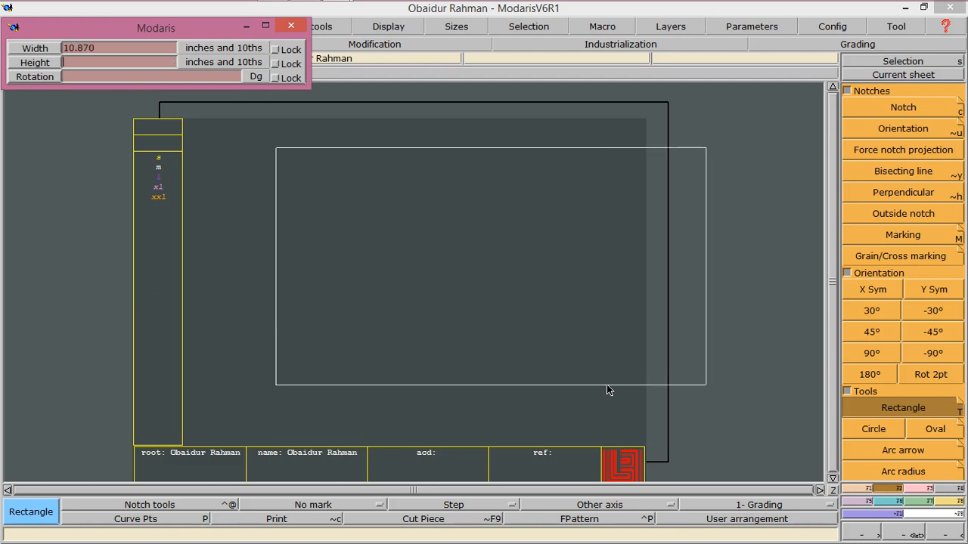
{"action": "type", "text": "30"}
{"action": "key", "text": "Return"}
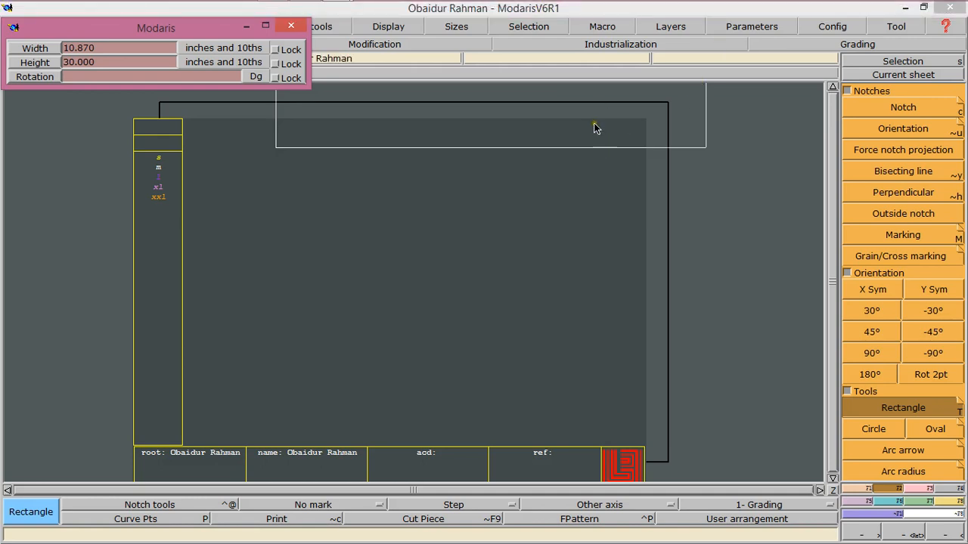
{"action": "key", "text": "shift+Tab"}
{"action": "type", "text": "-30"}
{"action": "key", "text": "Return"}
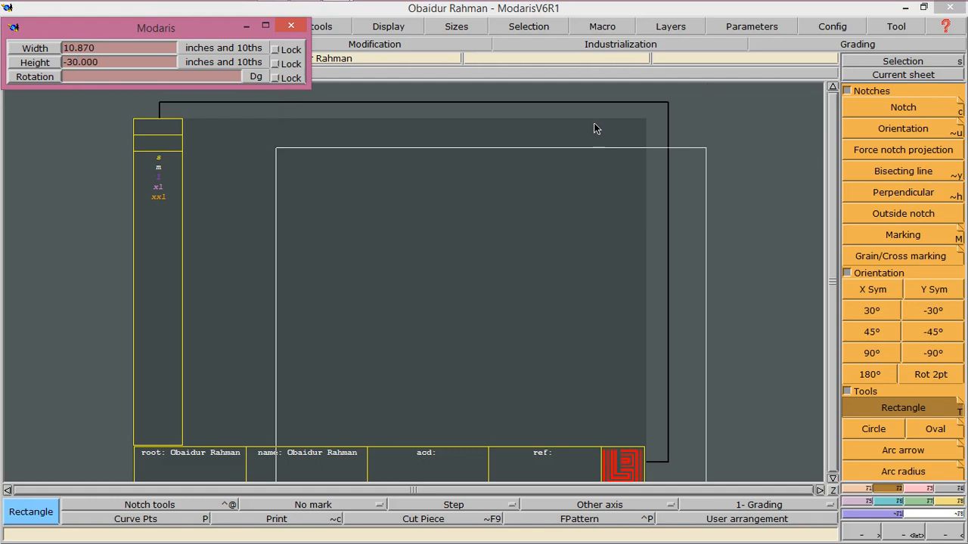
{"action": "left_click", "coordinate": [549, 189]}
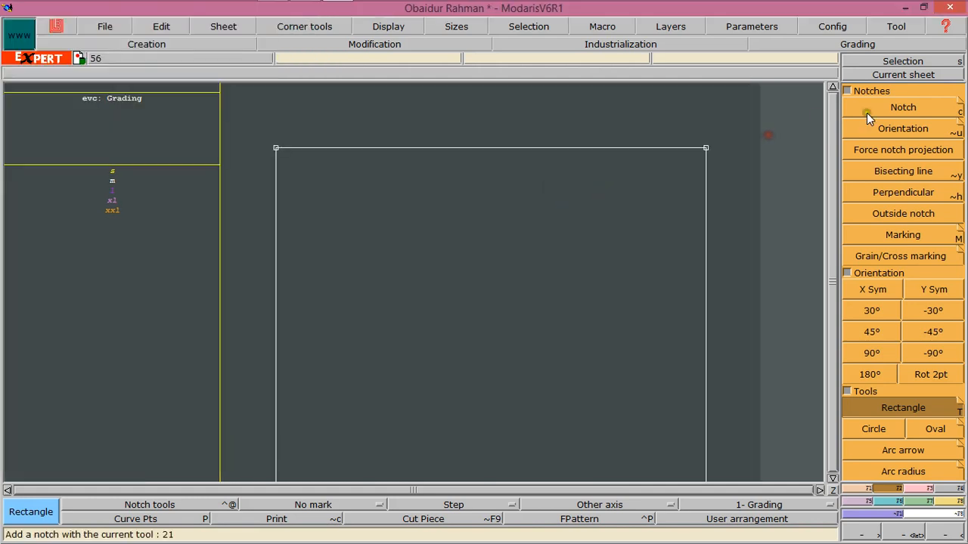
Place a developed point at -4 inches and 10ths along the rectangle's left edge from its top-left corner
{"action": "left_click", "coordinate": [886, 75]}
{"action": "left_click", "coordinate": [599, 261]}
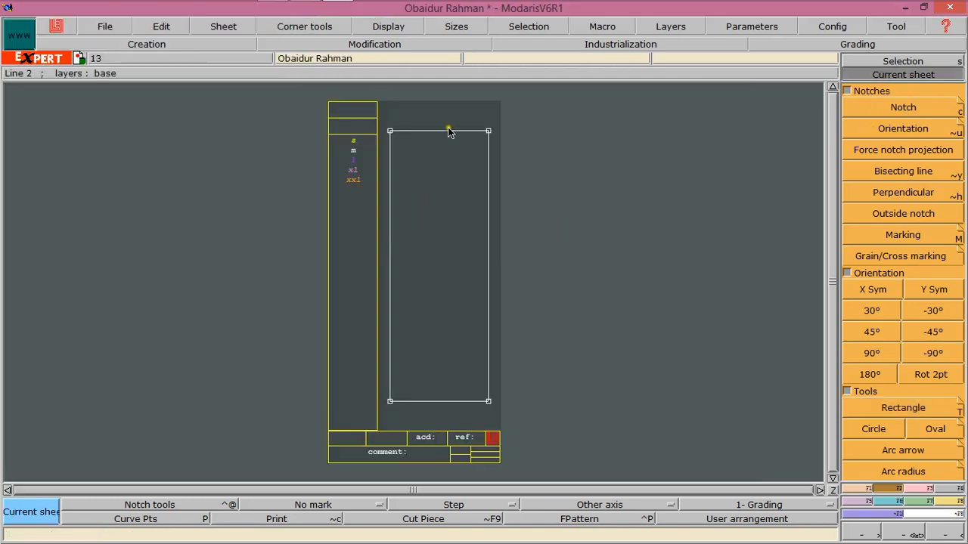
{"action": "left_click", "coordinate": [862, 488]}
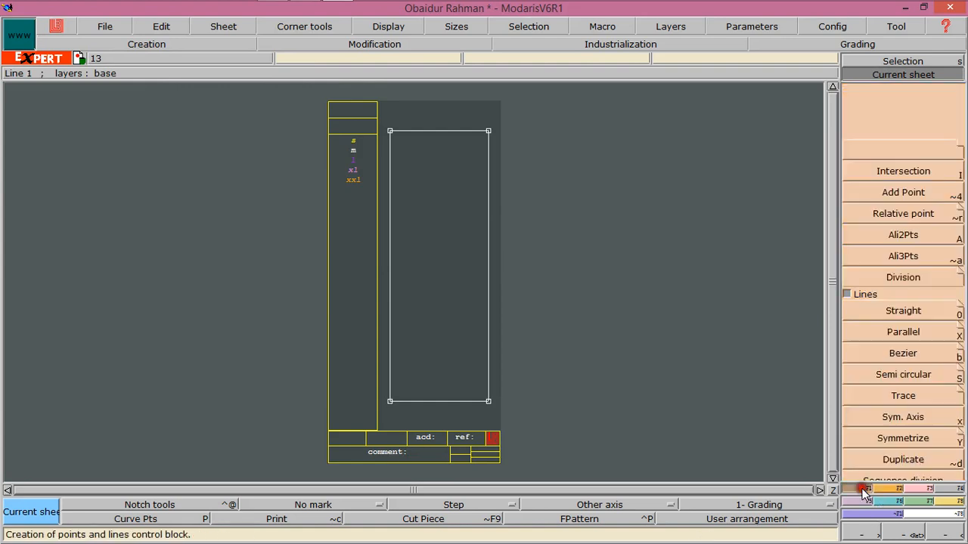
{"action": "left_click", "coordinate": [875, 131]}
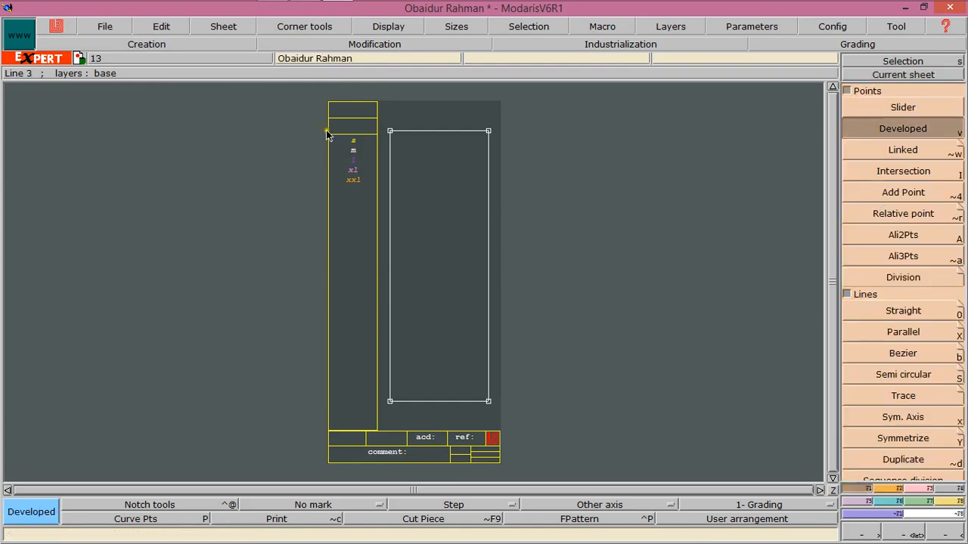
{"action": "left_click", "coordinate": [390, 131]}
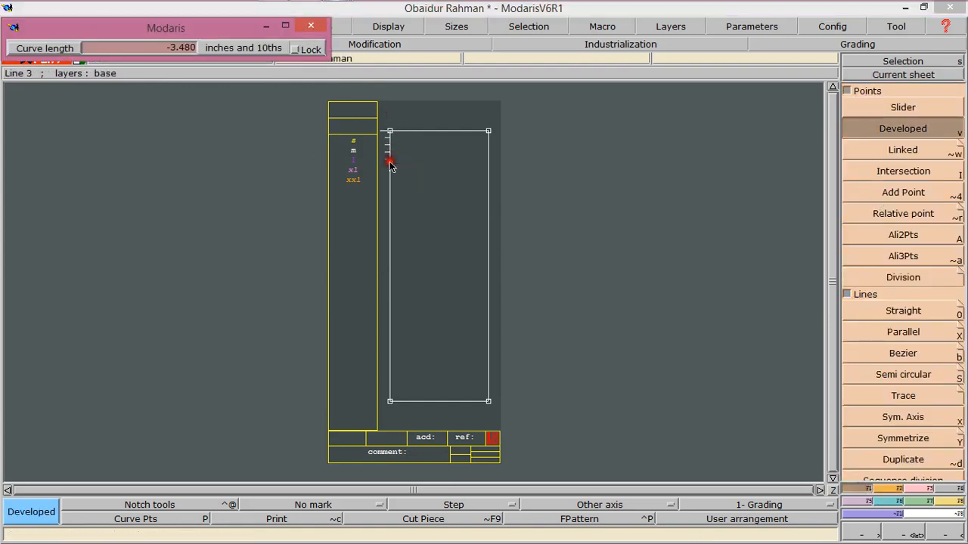
{"action": "key", "text": "Down"}
{"action": "type", "text": "-4"}
{"action": "key", "text": "Return"}
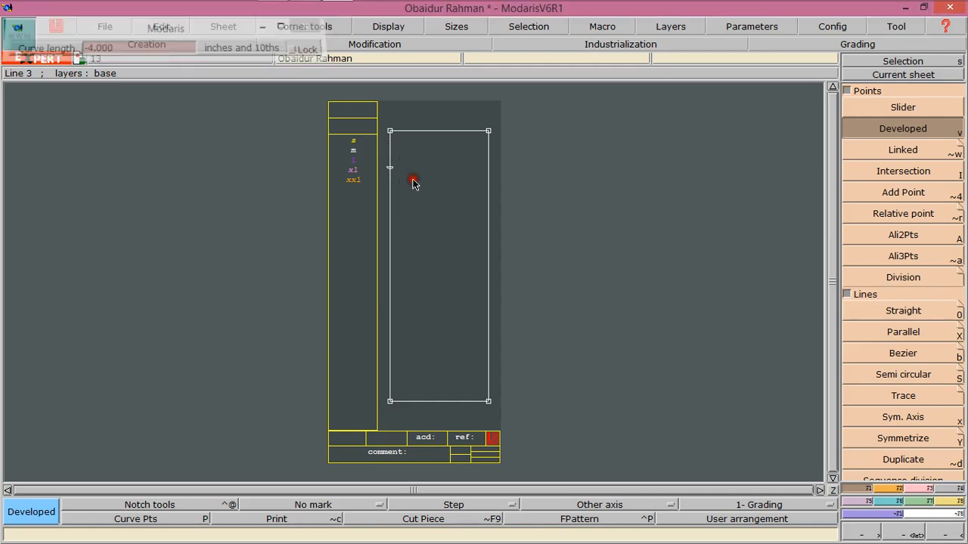
Place a developed point 3.375 along the rectangle's top edge from the top-left corner
{"action": "left_click", "coordinate": [390, 132]}
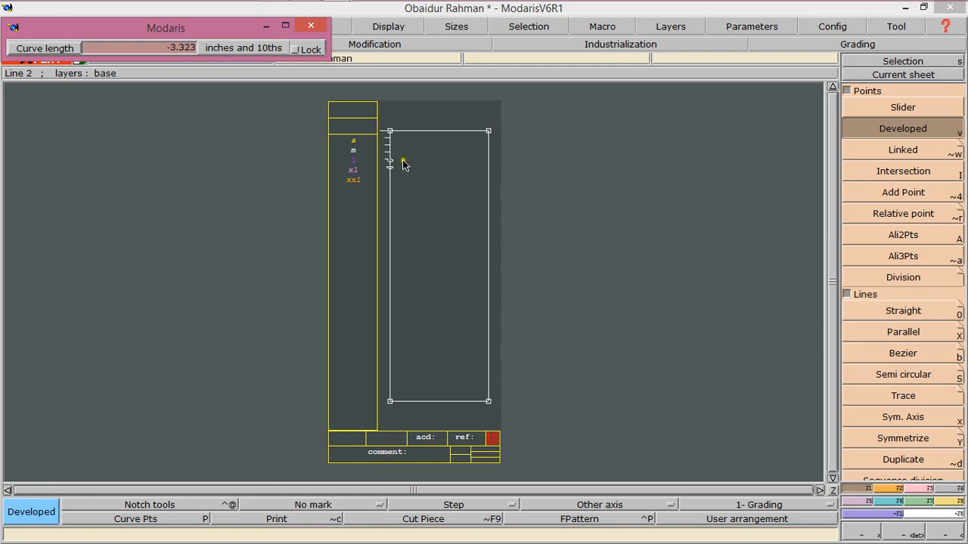
{"action": "key", "text": "space"}
{"action": "key", "text": "Down"}
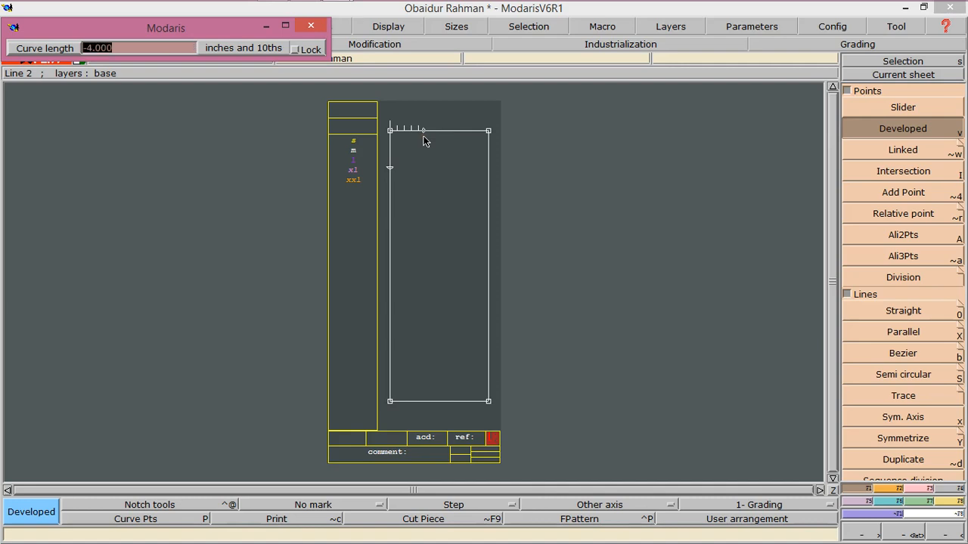
{"action": "type", "text": "3.375"}
{"action": "key", "text": "Return"}
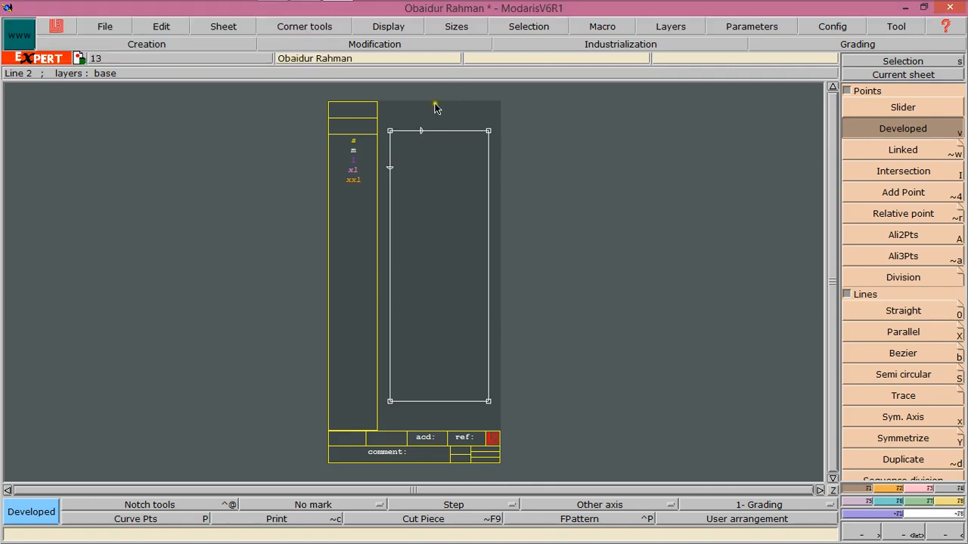
Draw a Bezier line from the left-edge point to the top-edge point
{"action": "left_click", "coordinate": [886, 532]}
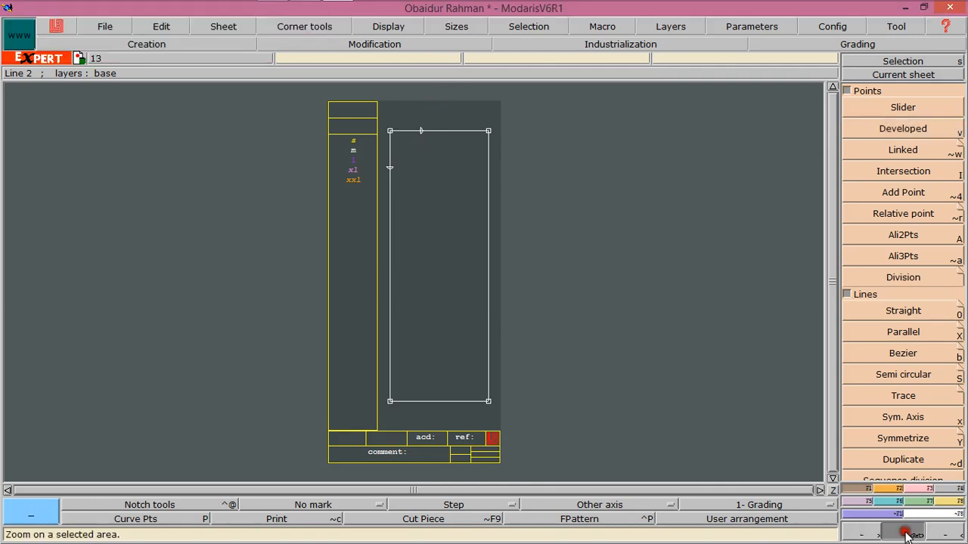
{"action": "left_click_drag", "start_coordinate": [370, 102], "coordinate": [503, 214]}
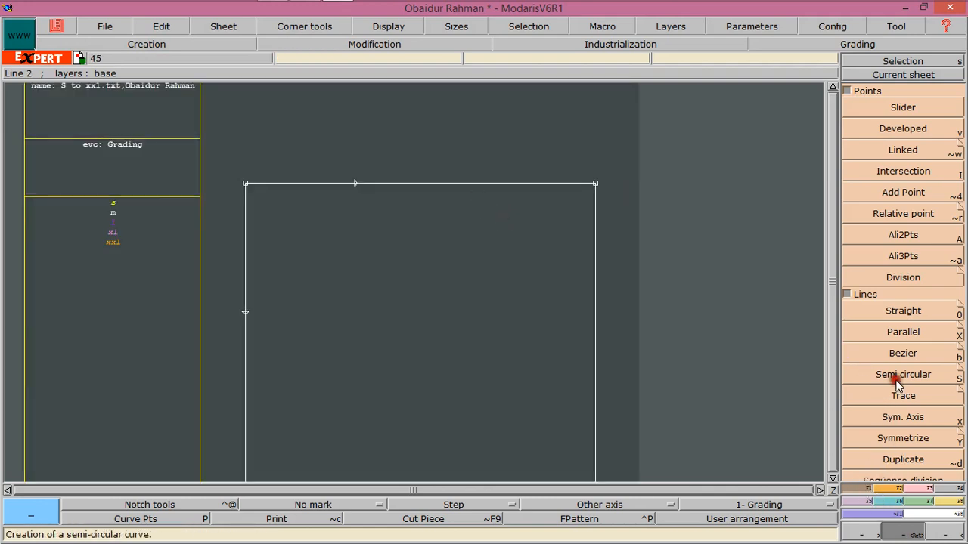
{"action": "left_click", "coordinate": [892, 354]}
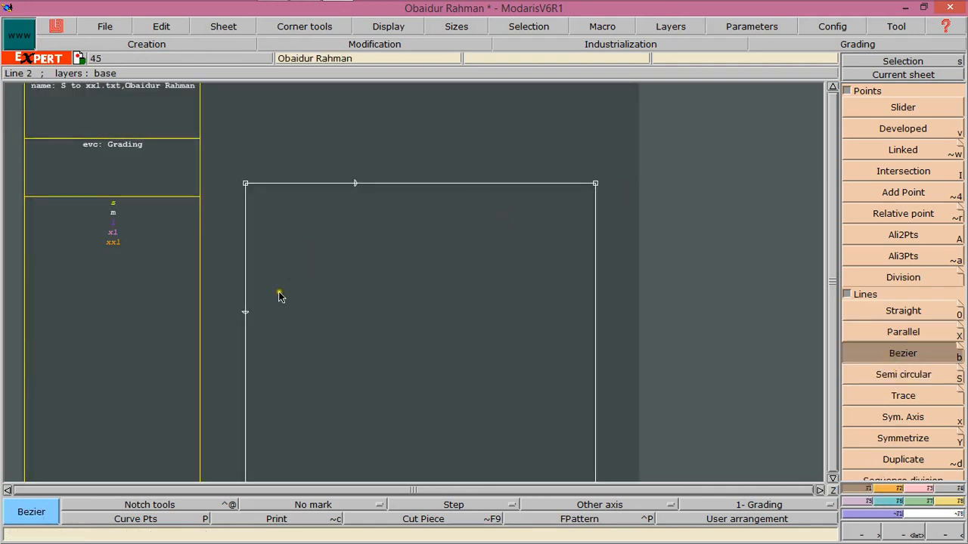
{"action": "left_click", "coordinate": [245, 309]}
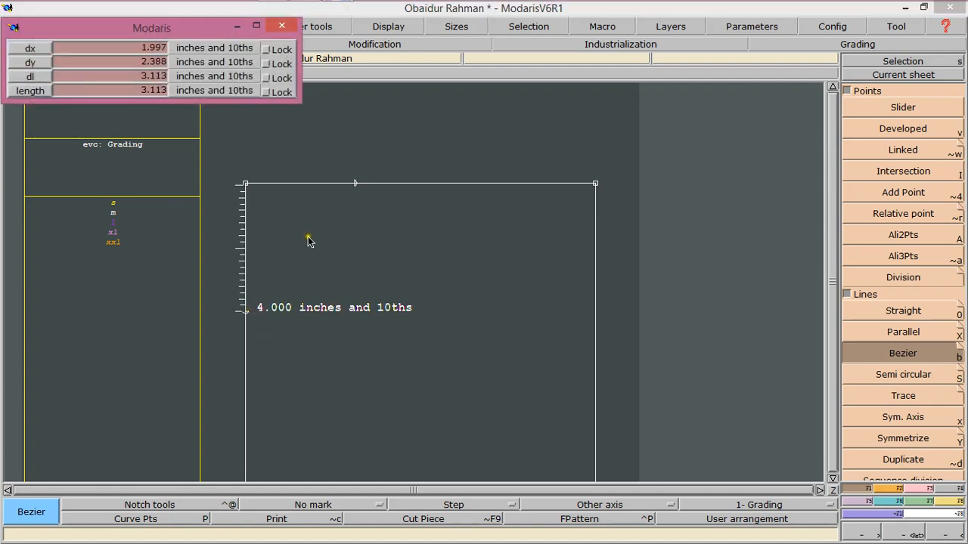
{"action": "left_click", "coordinate": [355, 183]}
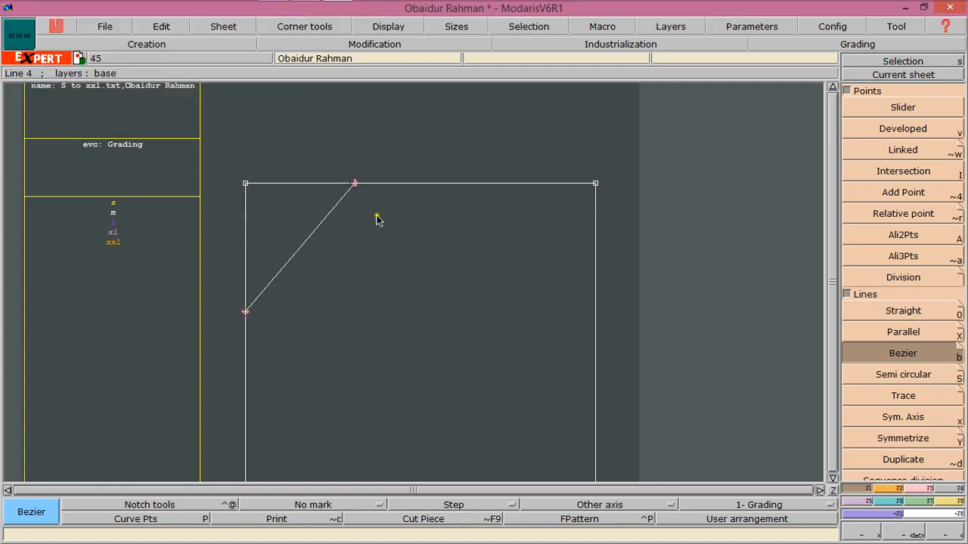
Show handles and reshape the Bezier into a curved neckline by adjusting its two handles
{"action": "left_click", "coordinate": [914, 487]}
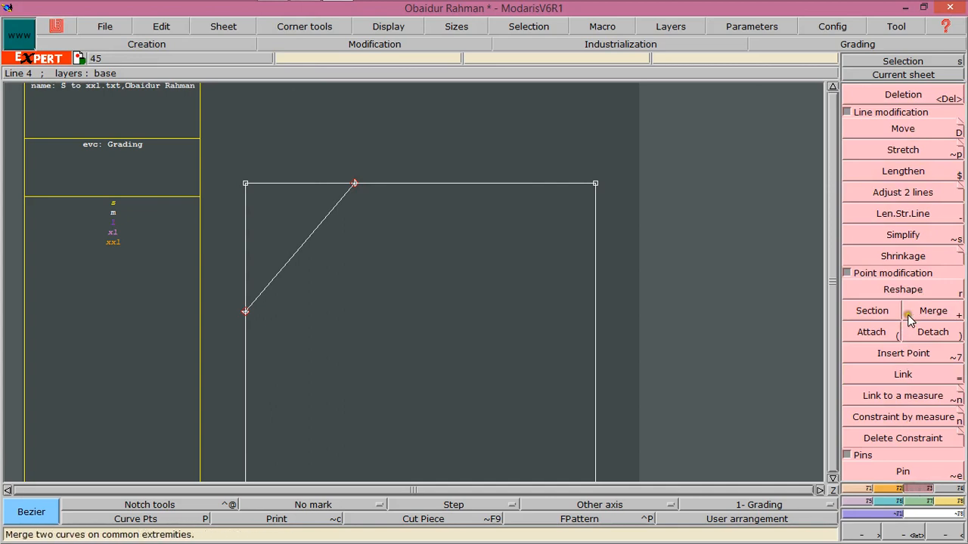
{"action": "left_click", "coordinate": [907, 290]}
{"action": "left_click", "coordinate": [384, 27]}
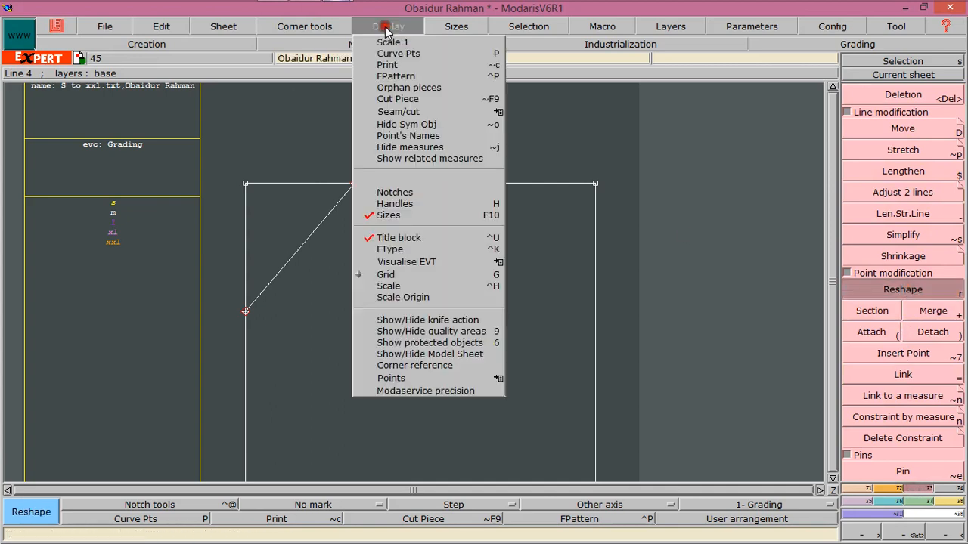
{"action": "left_click", "coordinate": [398, 203]}
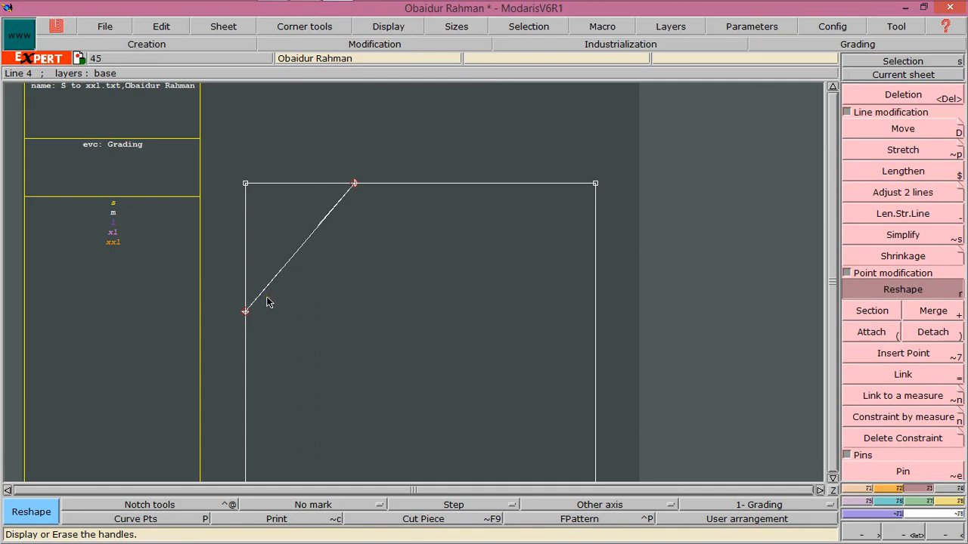
{"action": "left_click_drag", "start_coordinate": [268, 290], "coordinate": [299, 316]}
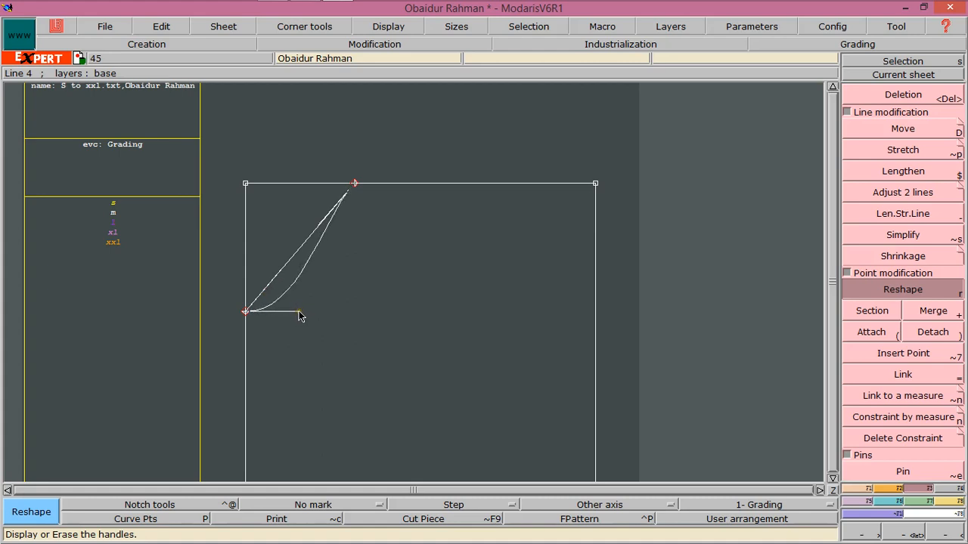
{"action": "left_click_drag", "start_coordinate": [329, 220], "coordinate": [348, 250]}
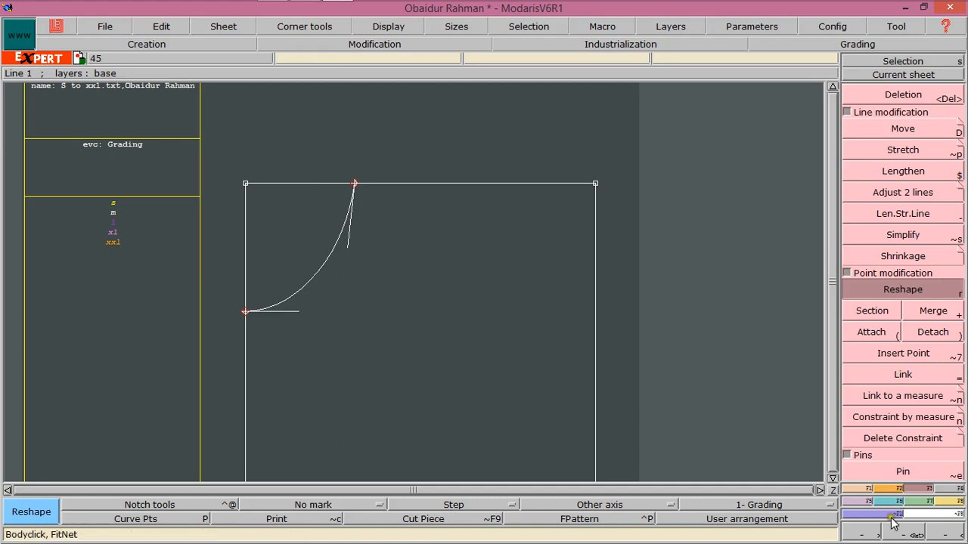
Create a line parallel to the rectangle's top edge at a distance of -1.875
{"action": "left_click", "coordinate": [862, 489]}
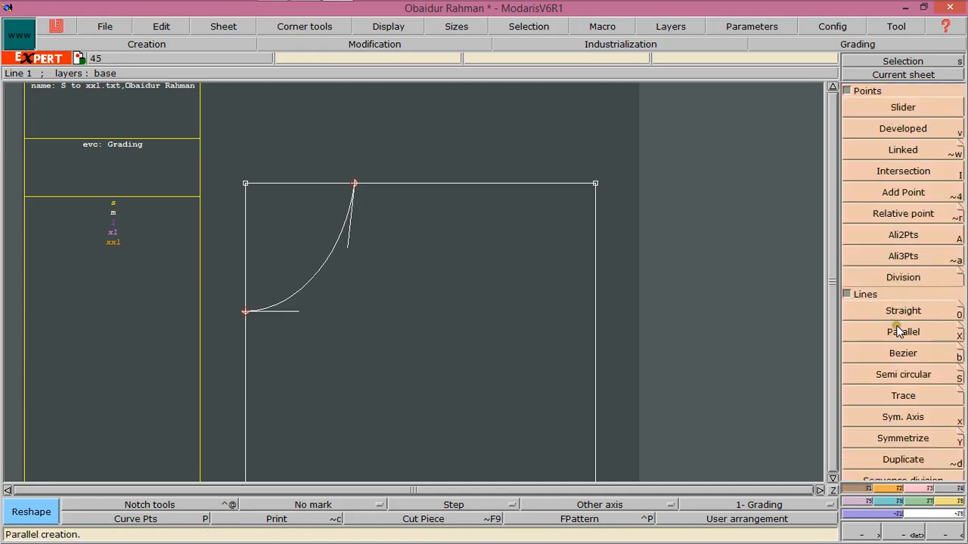
{"action": "left_click", "coordinate": [897, 328]}
{"action": "left_click", "coordinate": [493, 182]}
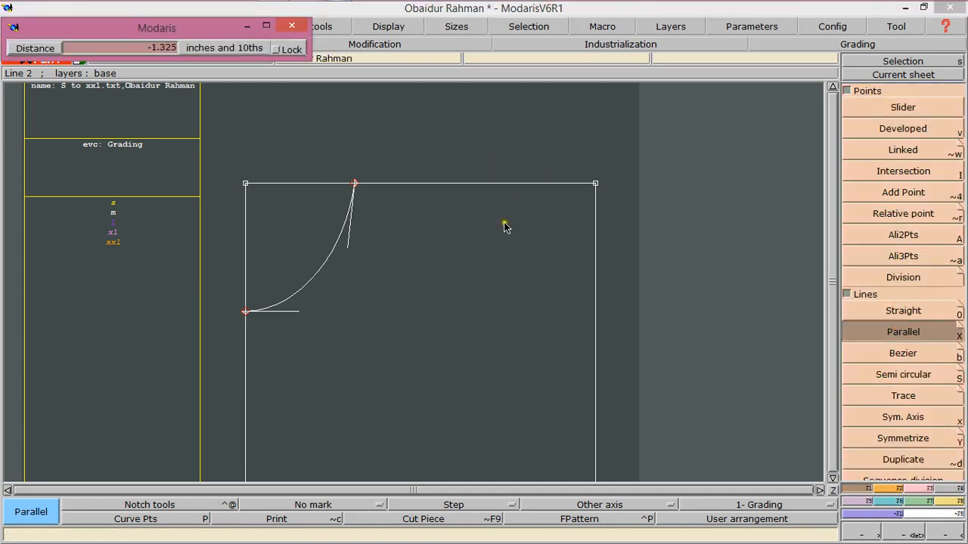
{"action": "key", "text": "Down"}
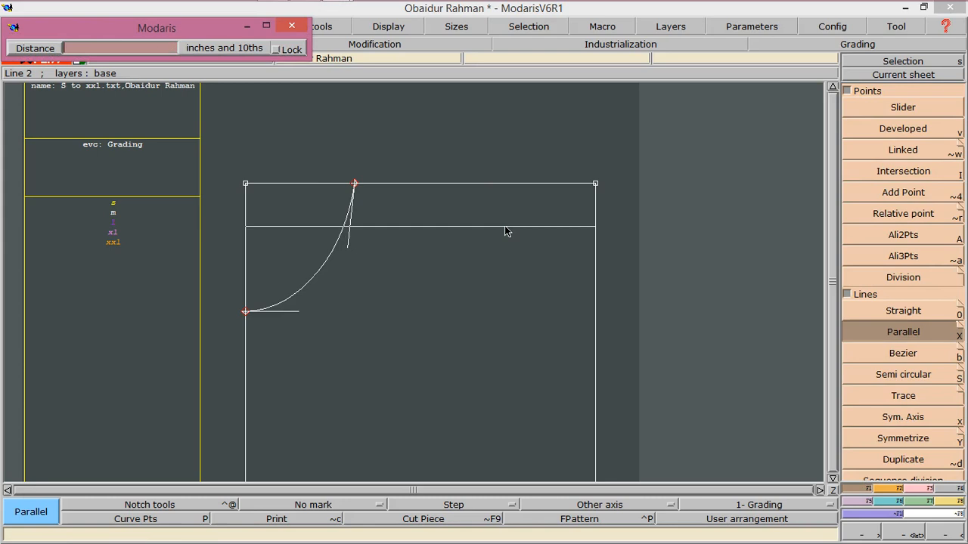
{"action": "type", "text": "-1.84"}
{"action": "key", "text": "BackSpace"}
{"action": "type", "text": "75"}
{"action": "key", "text": "Return"}
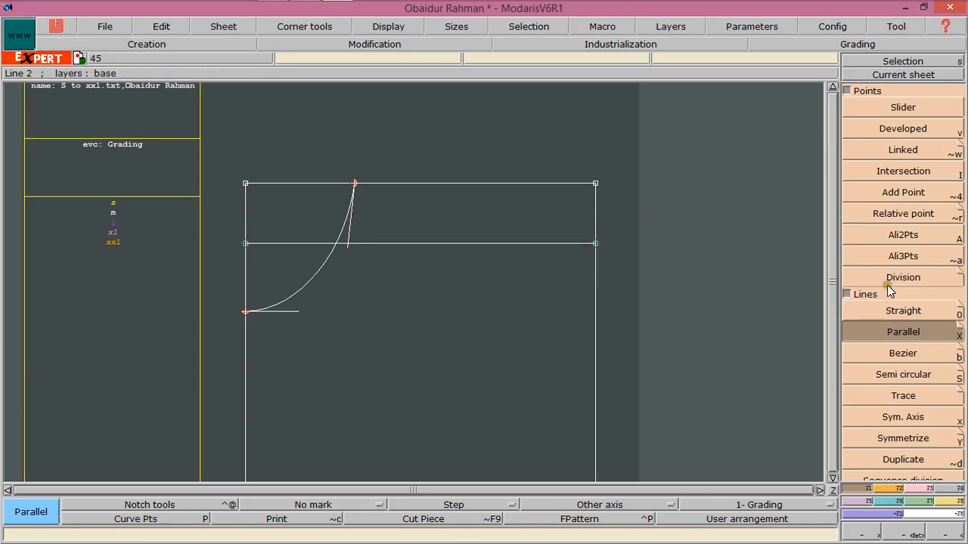
Begin a Bezier shoulder line from the neck point on the top edge
{"action": "left_click", "coordinate": [901, 355]}
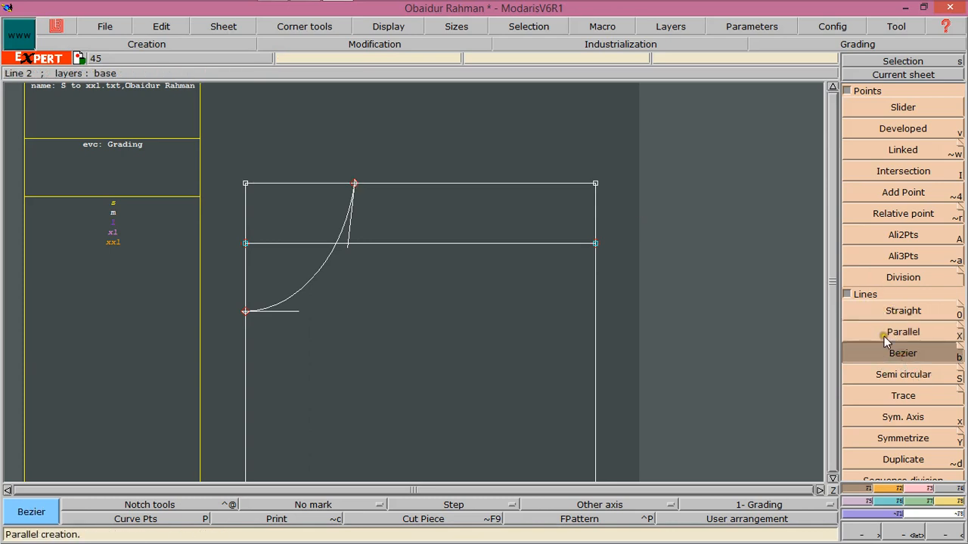
{"action": "left_click", "coordinate": [376, 192]}
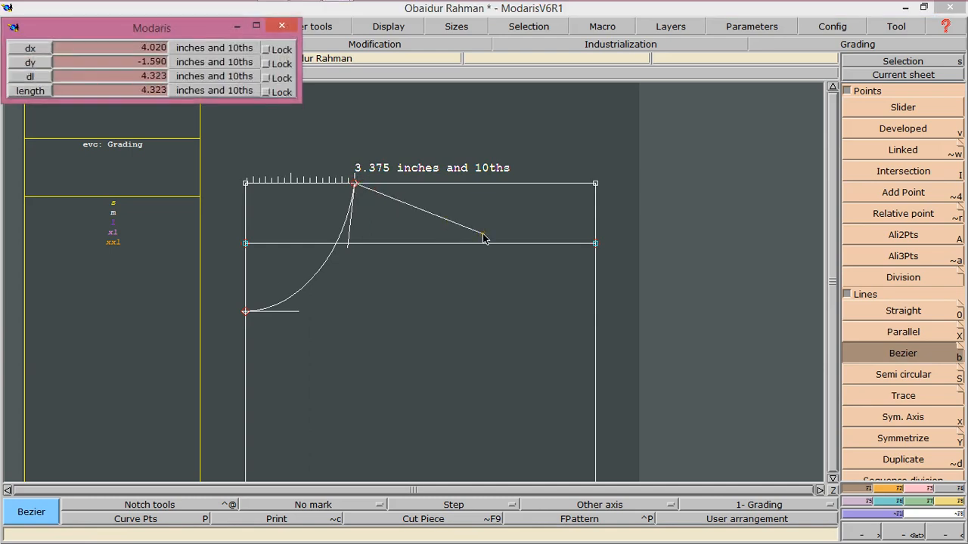
{"action": "key", "text": "Down"}
{"action": "key", "text": "Down"}
{"action": "key", "text": "Down"}
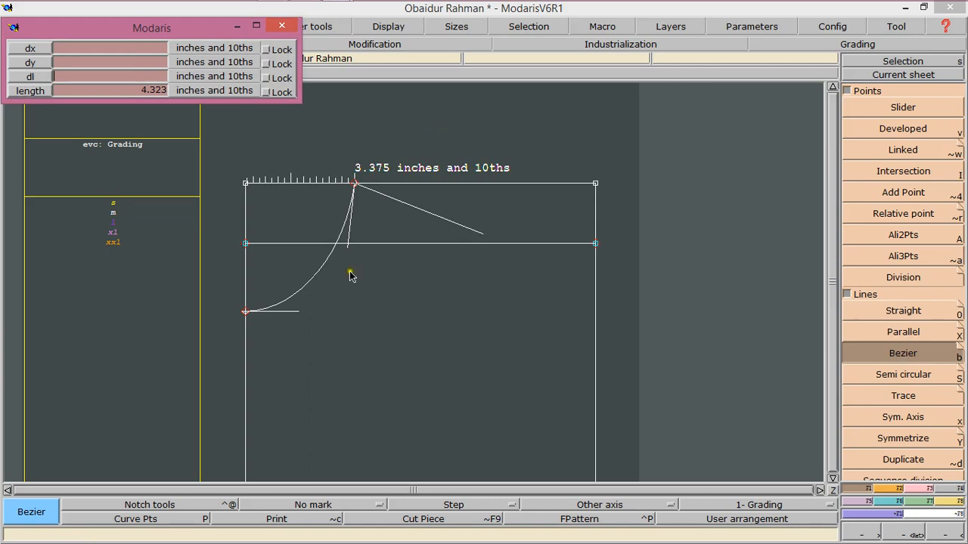
Switch to Word and work out 18-6.75=11.25/2=5.625 in the blank document
{"action": "mouse_move", "coordinate": [285, 2]}
{"action": "left_click", "coordinate": [144, 7]}
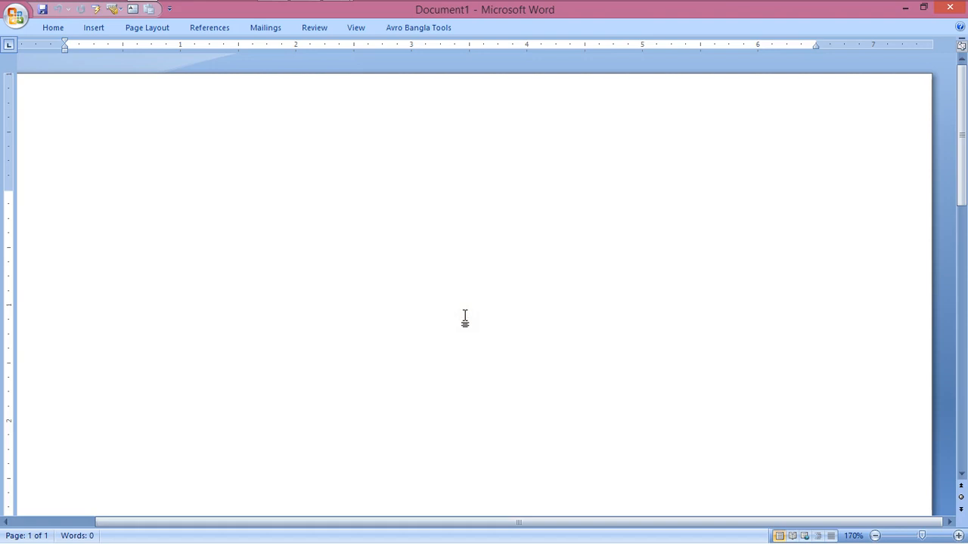
{"action": "type", "text": "18"}
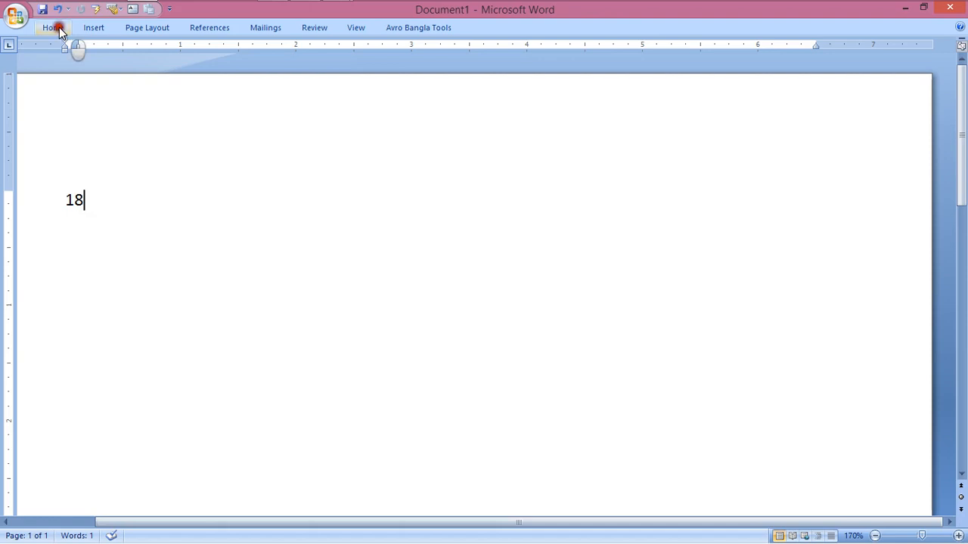
{"action": "left_click", "coordinate": [58, 29]}
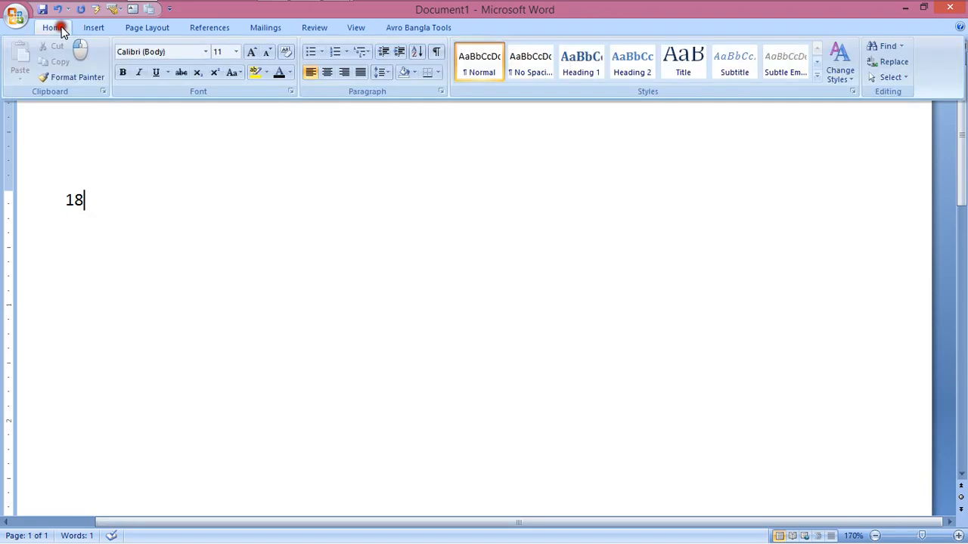
{"action": "double_click", "coordinate": [60, 29]}
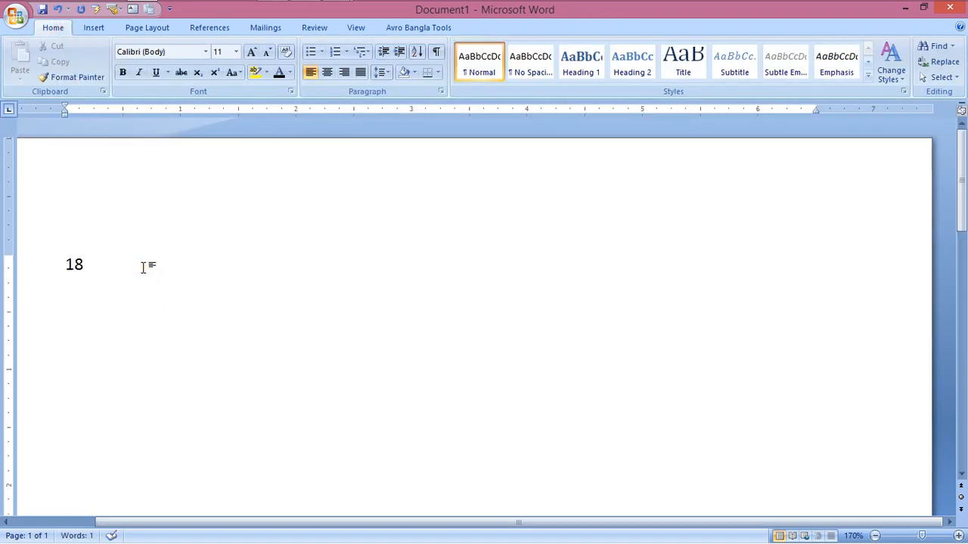
{"action": "type", "text": "-"}
{"action": "type", "text": "6.75=11.25"}
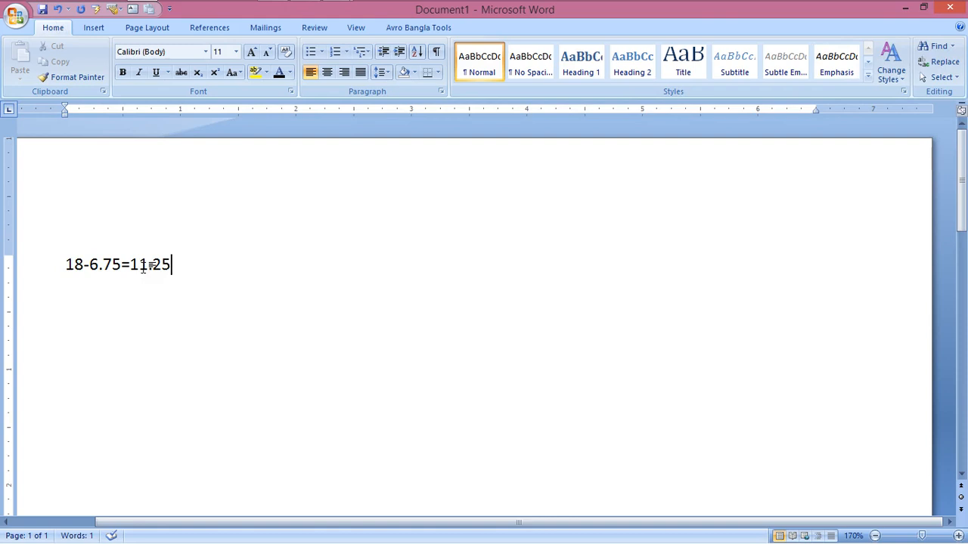
{"action": "type", "text": "/2"}
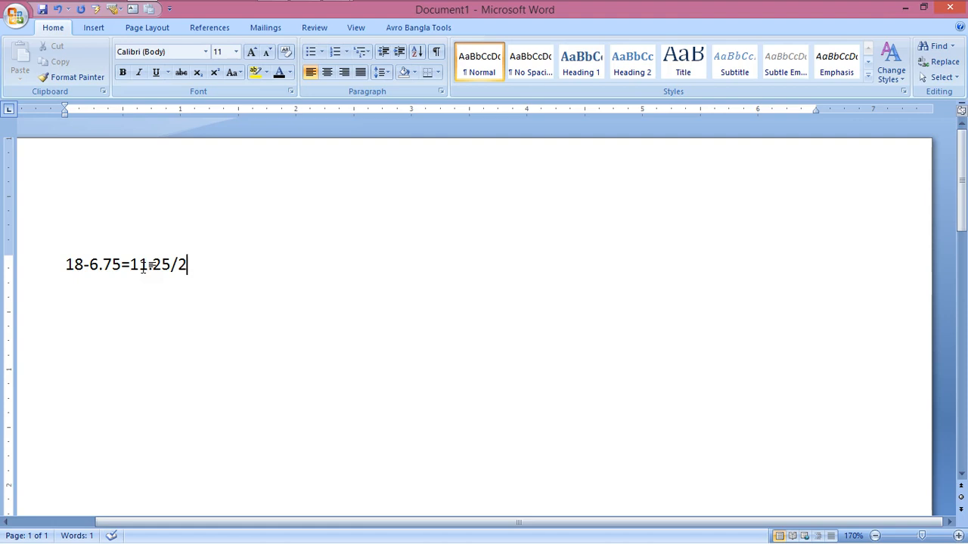
{"action": "type", "text": "=5.625"}
Switch back to Modaris and end the Bezier shoulder line on the parallel line with length 5.625
{"action": "key", "text": "alt+Tab"}
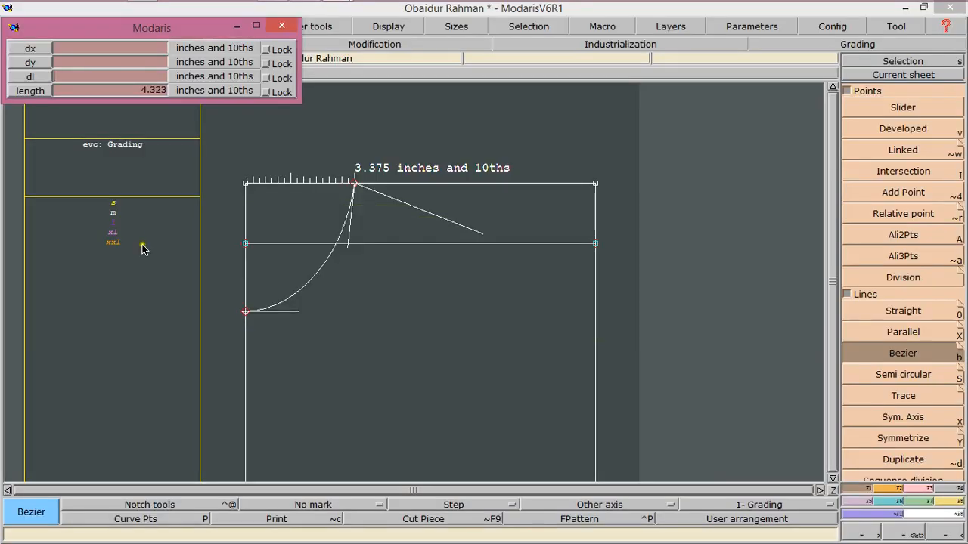
{"action": "key", "text": "Down"}
{"action": "type", "text": "5.625"}
{"action": "key", "text": "Down"}
{"action": "type", "text": "5.625"}
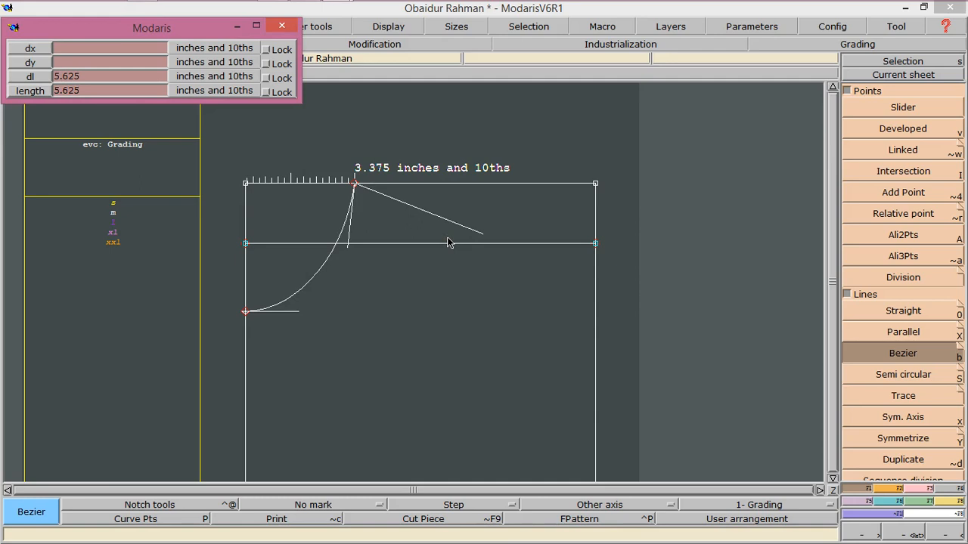
{"action": "left_click_drag", "start_coordinate": [476, 246], "coordinate": [540, 250]}
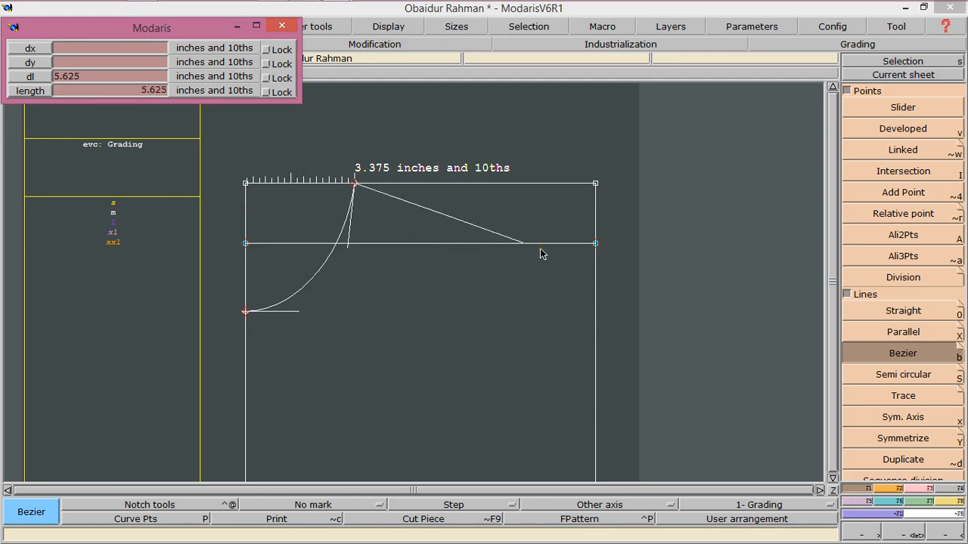
{"action": "left_click", "coordinate": [541, 253]}
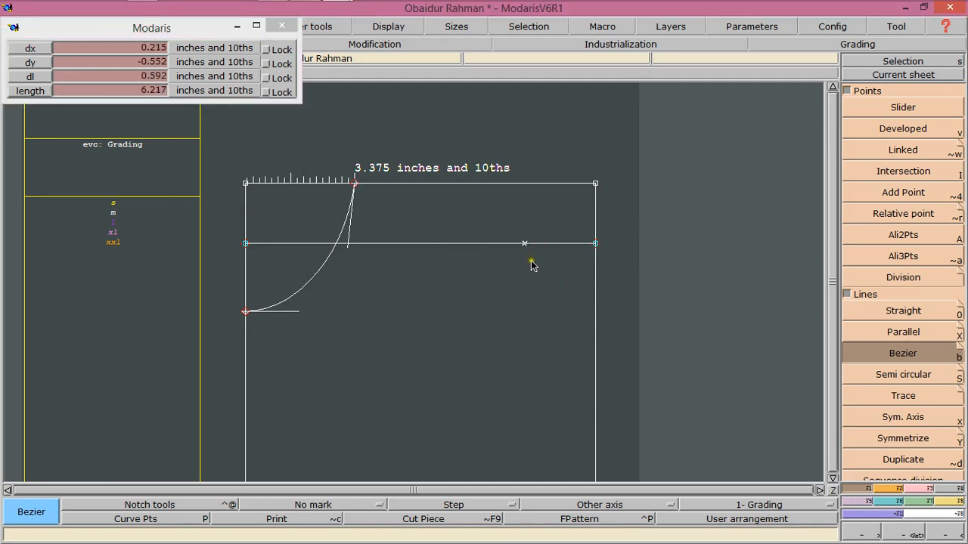
Finish the shoulder line on the parallel line and delete the parallel guide line
{"action": "left_click", "coordinate": [524, 244]}
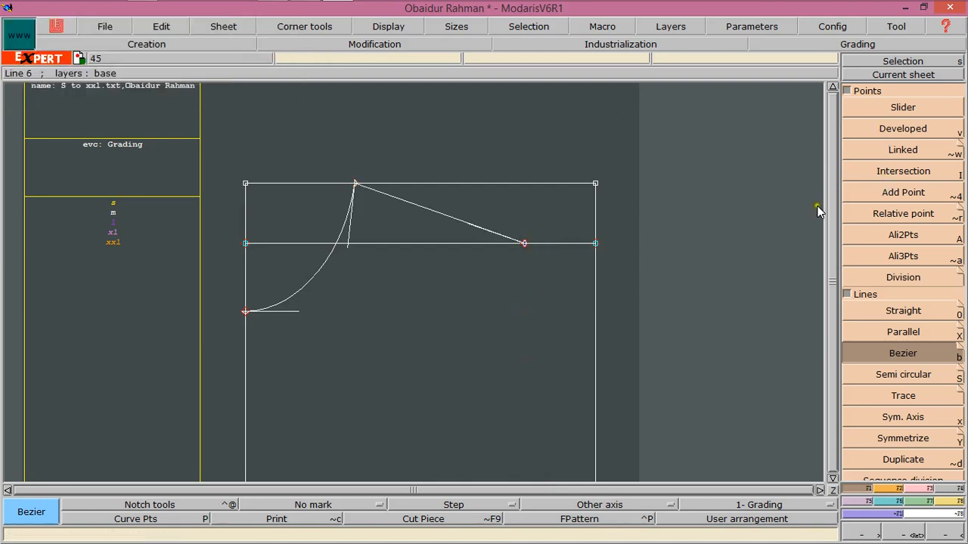
{"action": "left_click", "coordinate": [929, 488]}
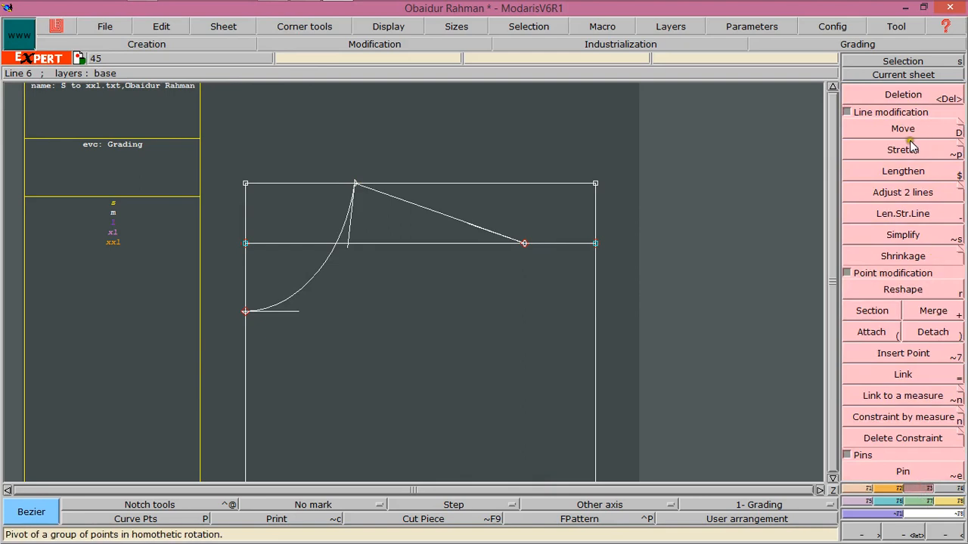
{"action": "left_click", "coordinate": [903, 95]}
{"action": "left_click", "coordinate": [575, 248]}
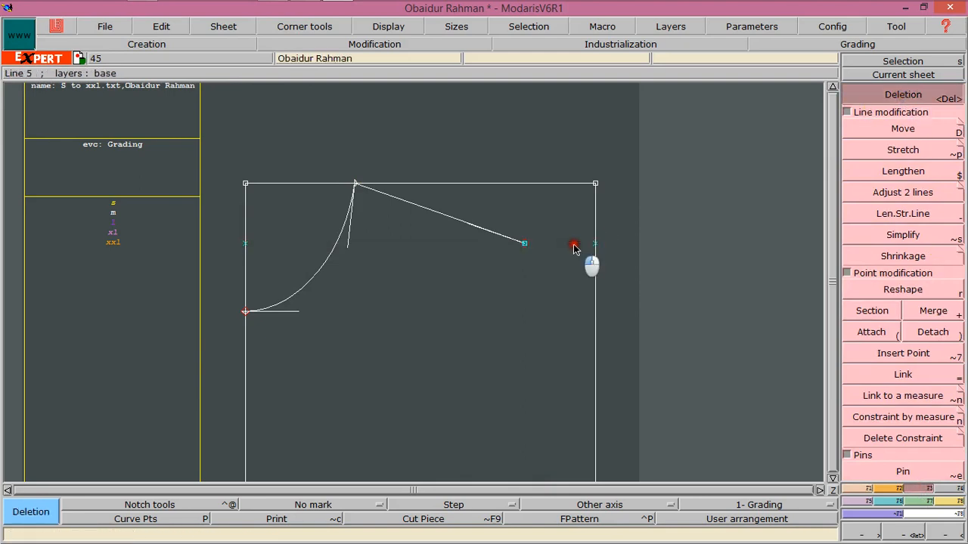
{"action": "left_click", "coordinate": [595, 242]}
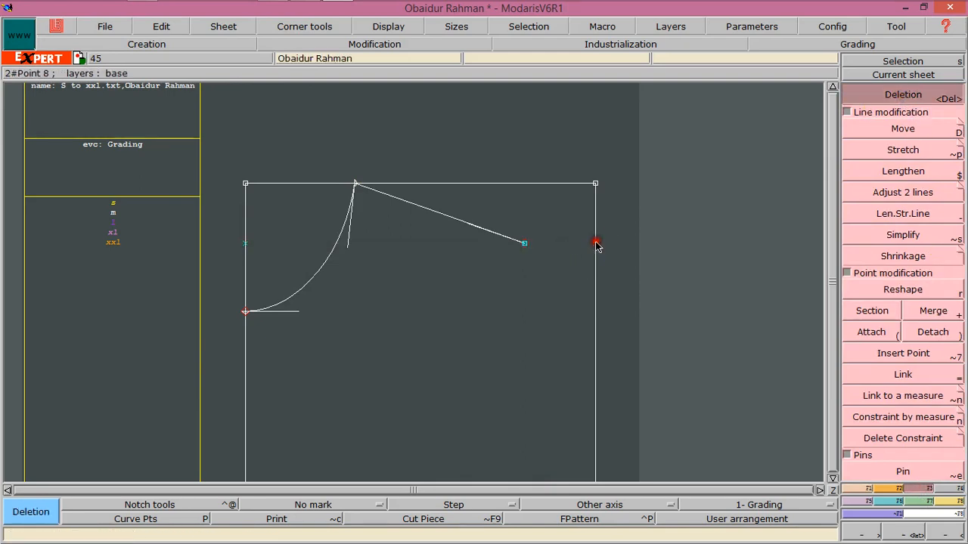
{"action": "left_click", "coordinate": [243, 244]}
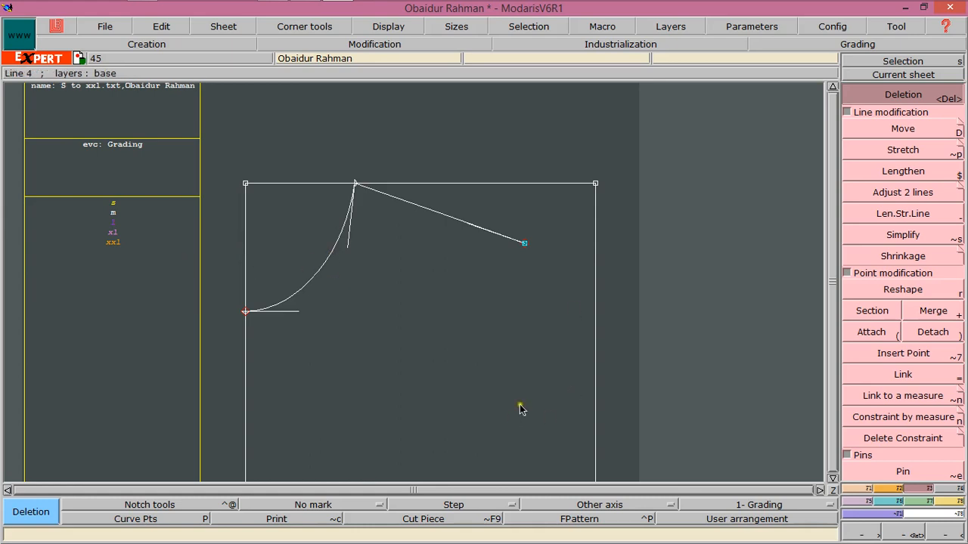
Begin a Bezier armhole line from the shoulder line's outer end point
{"action": "left_click", "coordinate": [832, 478]}
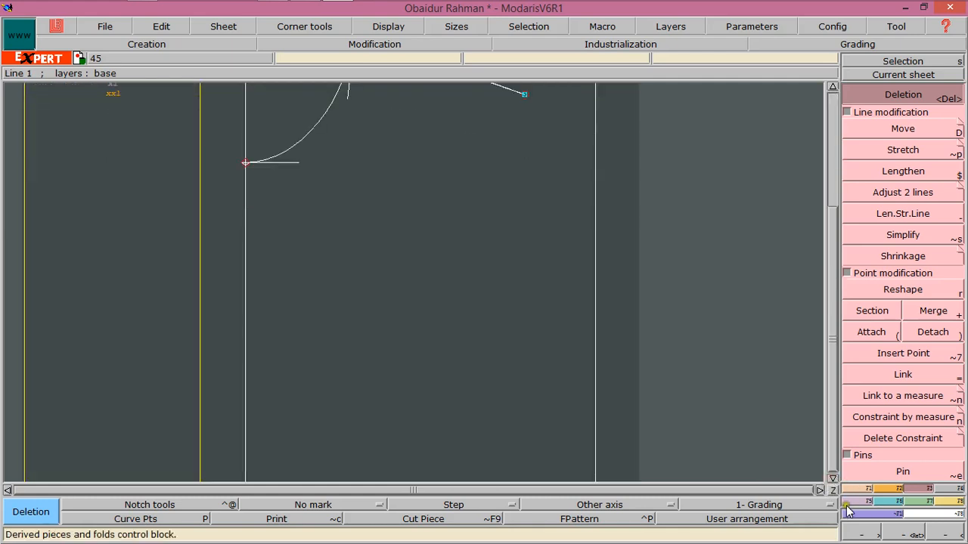
{"action": "left_click", "coordinate": [951, 533]}
{"action": "left_click", "coordinate": [832, 479]}
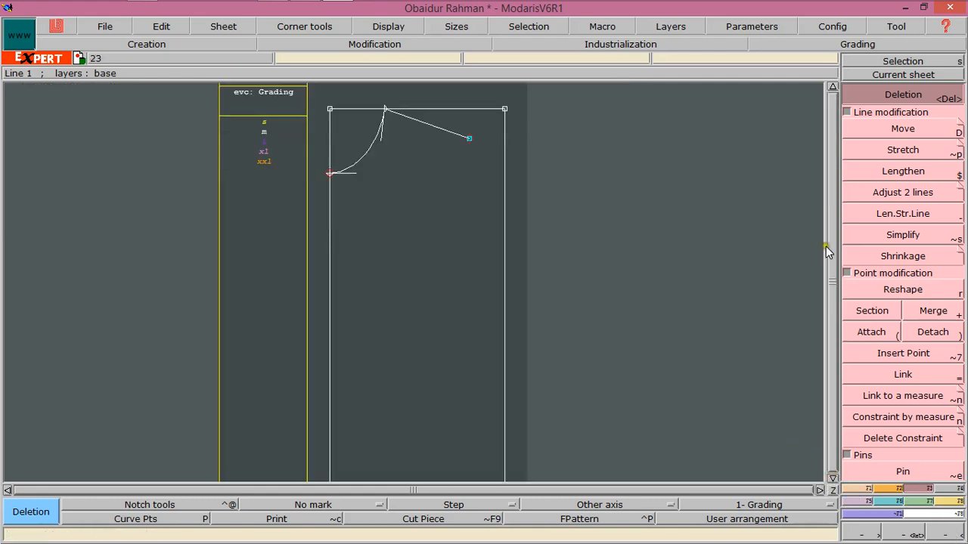
{"action": "left_click", "coordinate": [856, 489]}
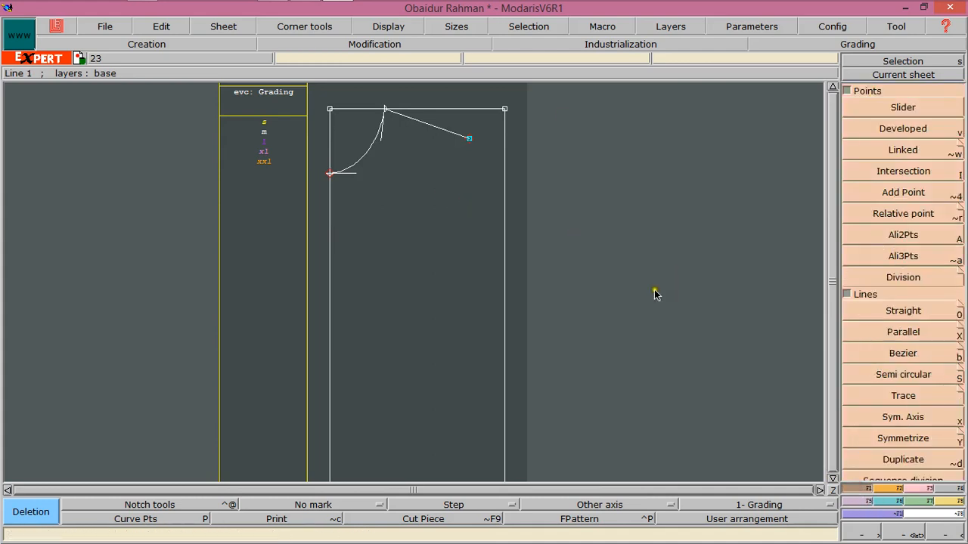
{"action": "left_click", "coordinate": [881, 355]}
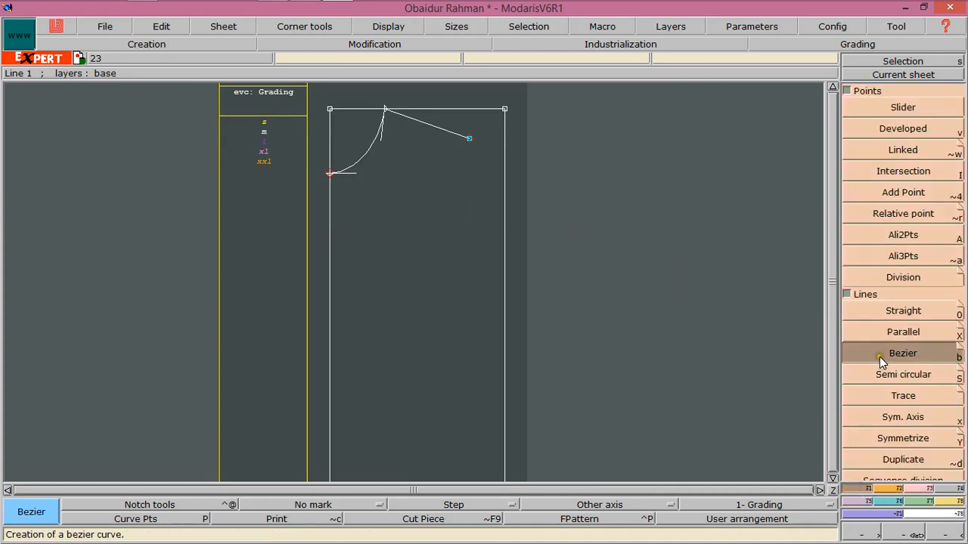
{"action": "left_click", "coordinate": [470, 139]}
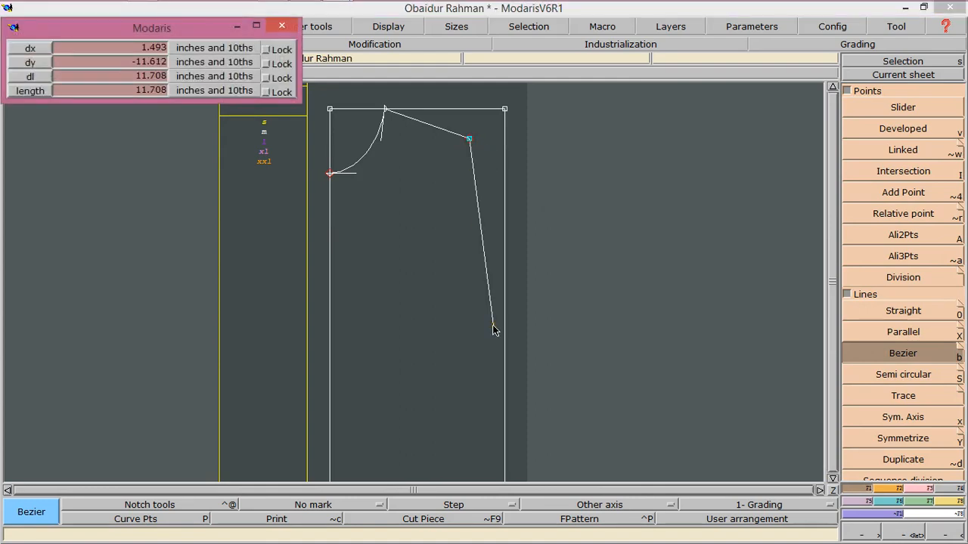
End the Bezier armhole line on the rectangle's side edge with a length of 10.75
{"action": "key", "text": "Down"}
{"action": "key", "text": "Down"}
{"action": "key", "text": "Down"}
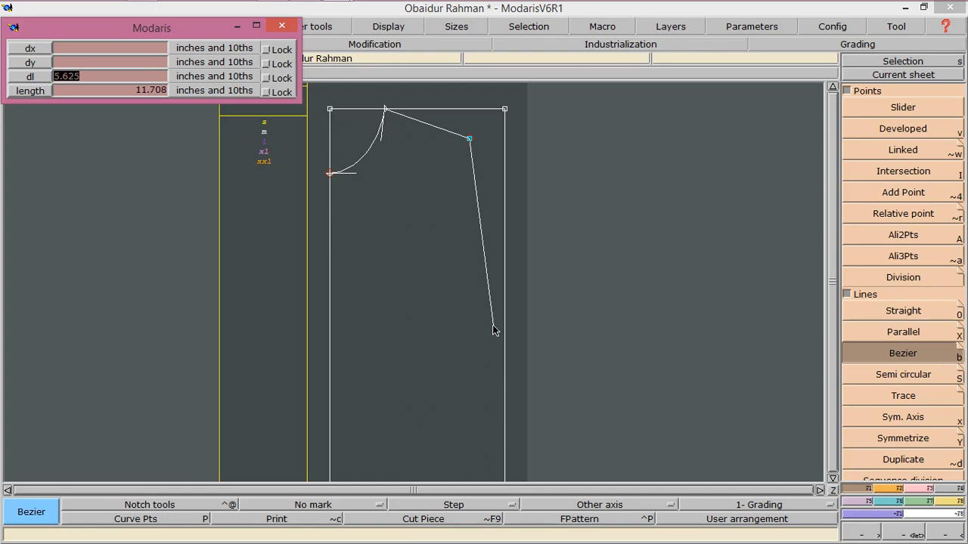
{"action": "type", "text": "10.75"}
{"action": "key", "text": "Tab"}
{"action": "type", "text": "10.75"}
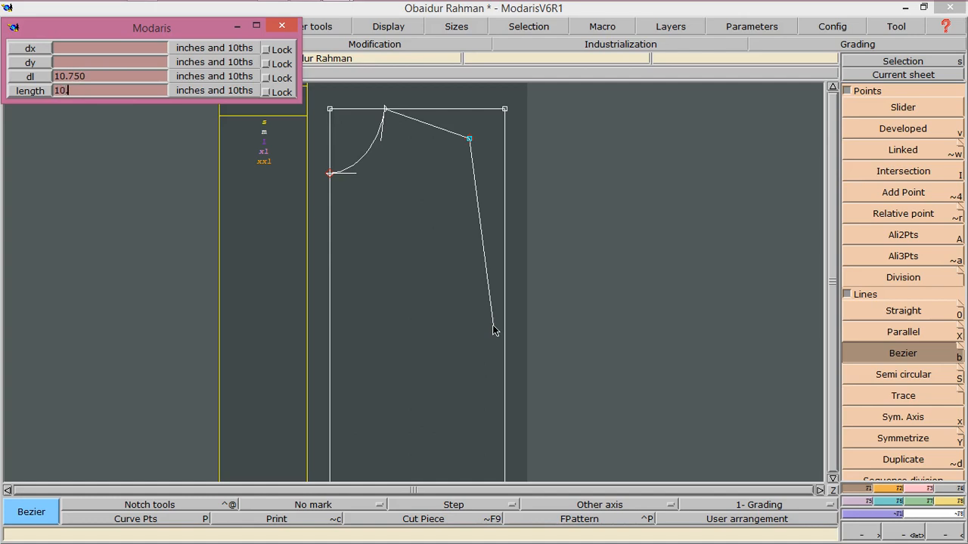
{"action": "key", "text": "Return"}
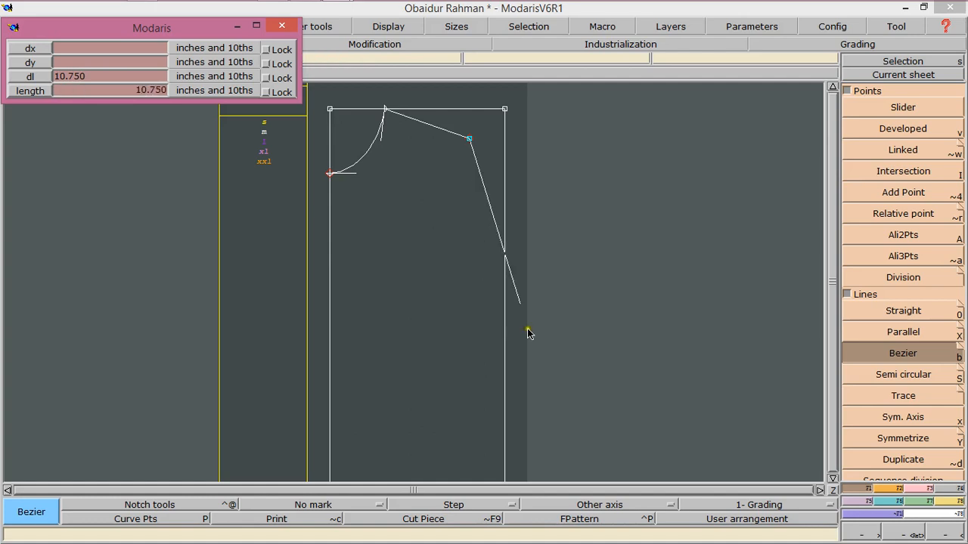
{"action": "left_click", "coordinate": [511, 345]}
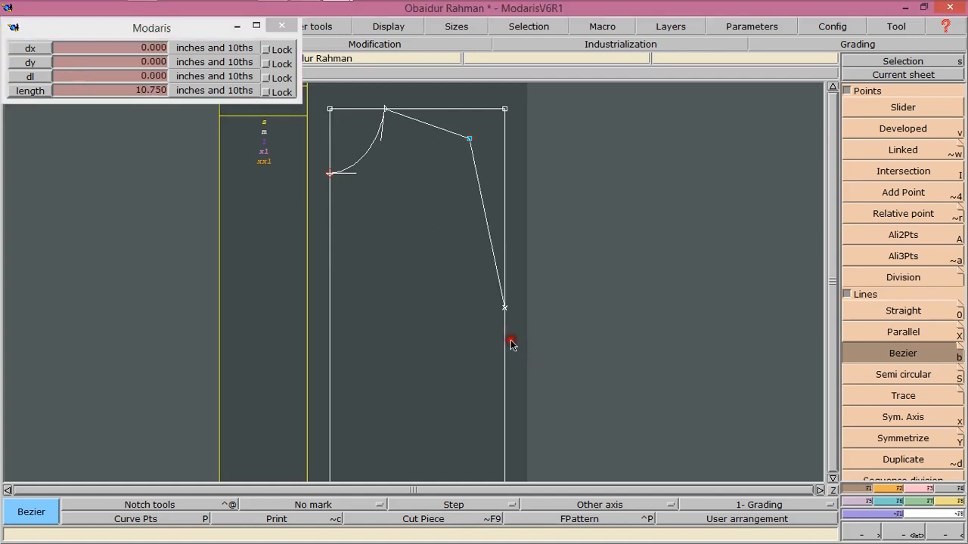
{"action": "right_click", "coordinate": [504, 308]}
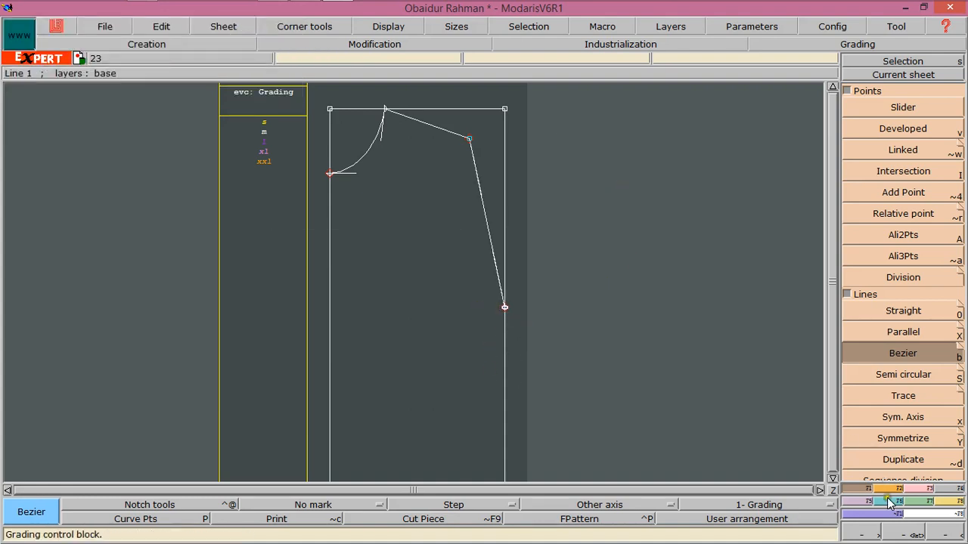
{"action": "left_click", "coordinate": [907, 489]}
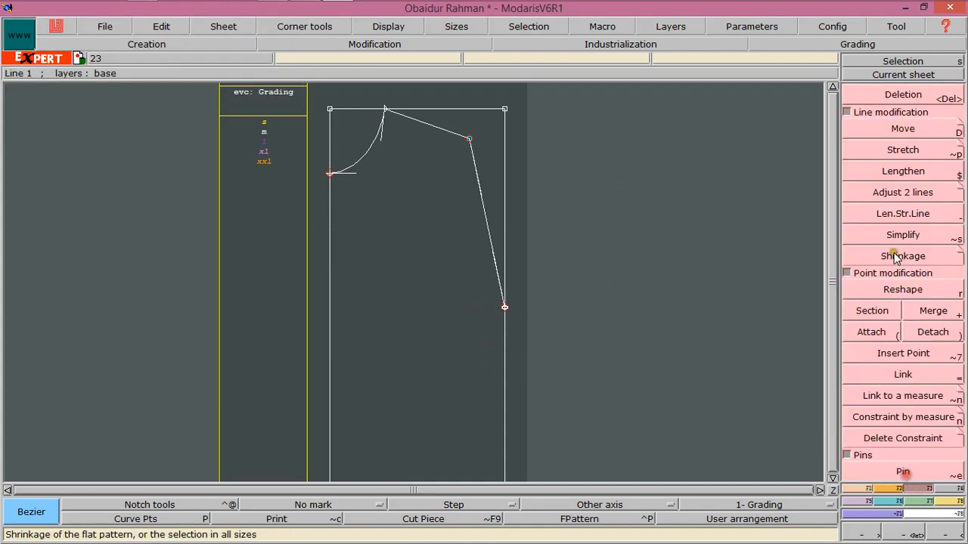
{"action": "left_click", "coordinate": [497, 150]}
{"action": "left_click", "coordinate": [507, 146]}
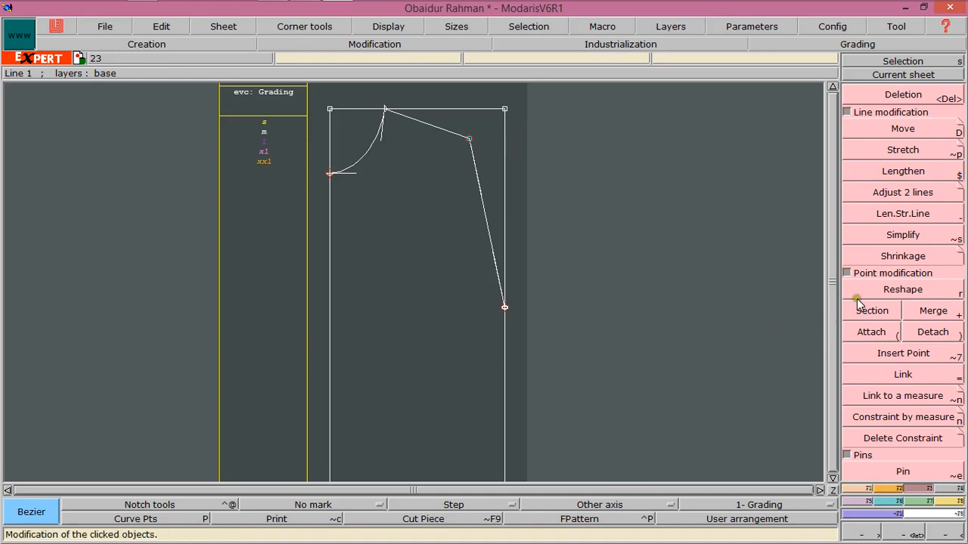
Create a line parallel to the rectangle's top edge at a distance of -7
{"action": "left_click", "coordinate": [862, 492]}
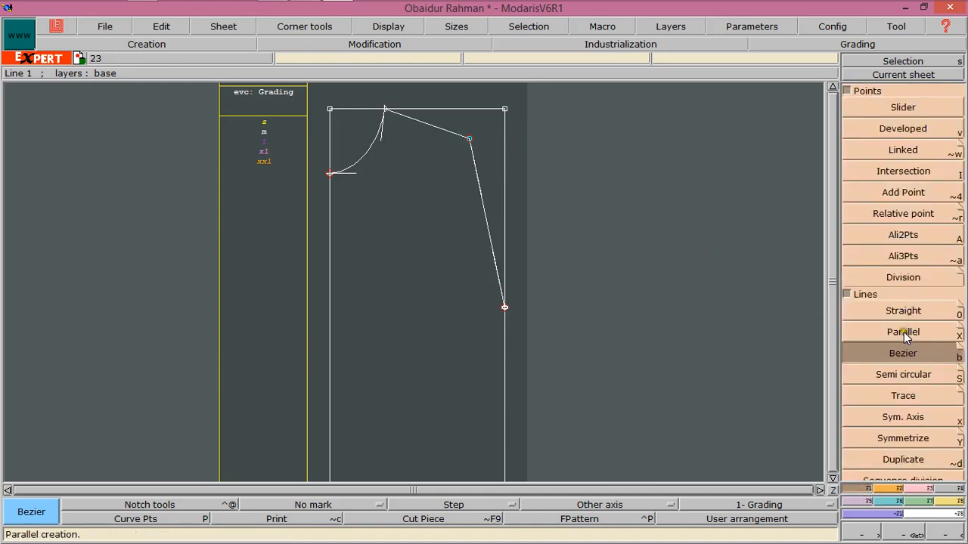
{"action": "left_click", "coordinate": [903, 332]}
{"action": "left_click", "coordinate": [496, 113]}
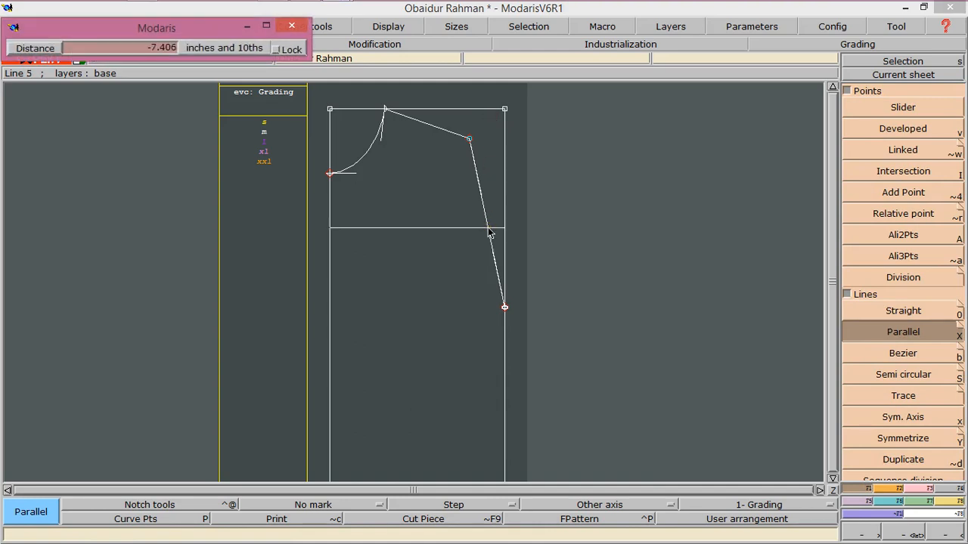
{"action": "type", "text": "-7"}
{"action": "key", "text": "Return"}
{"action": "left_click", "coordinate": [471, 251]}
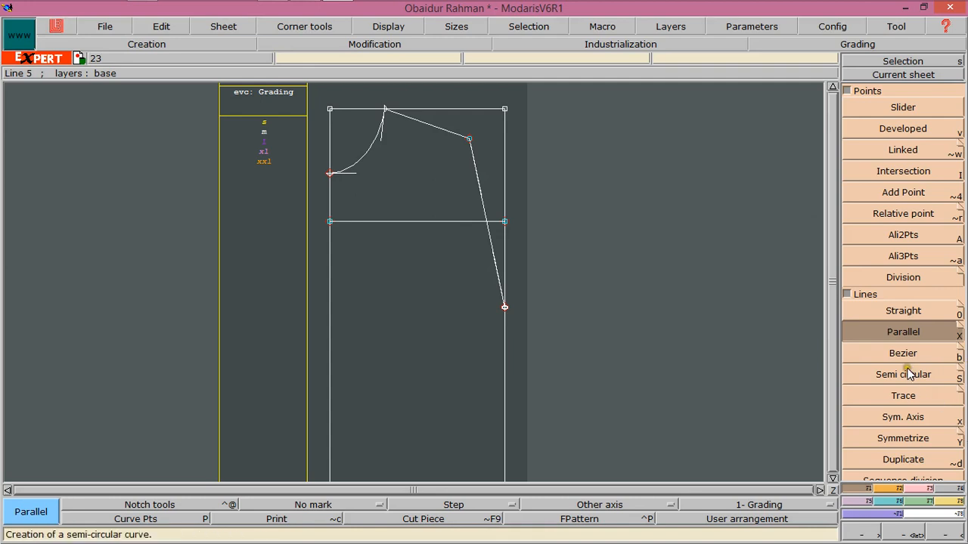
Add a developed point 8 along the new parallel line from its left end
{"action": "left_click", "coordinate": [885, 127]}
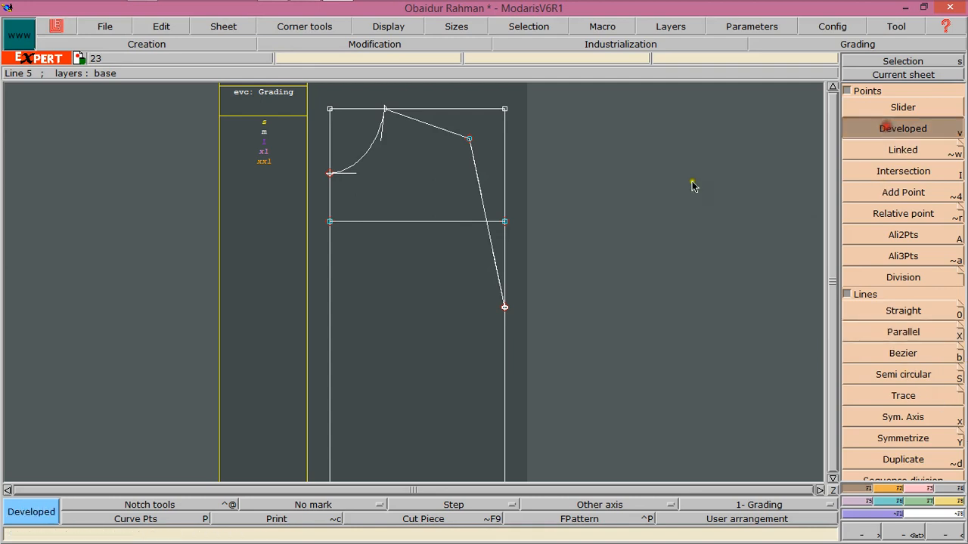
{"action": "left_click", "coordinate": [330, 221]}
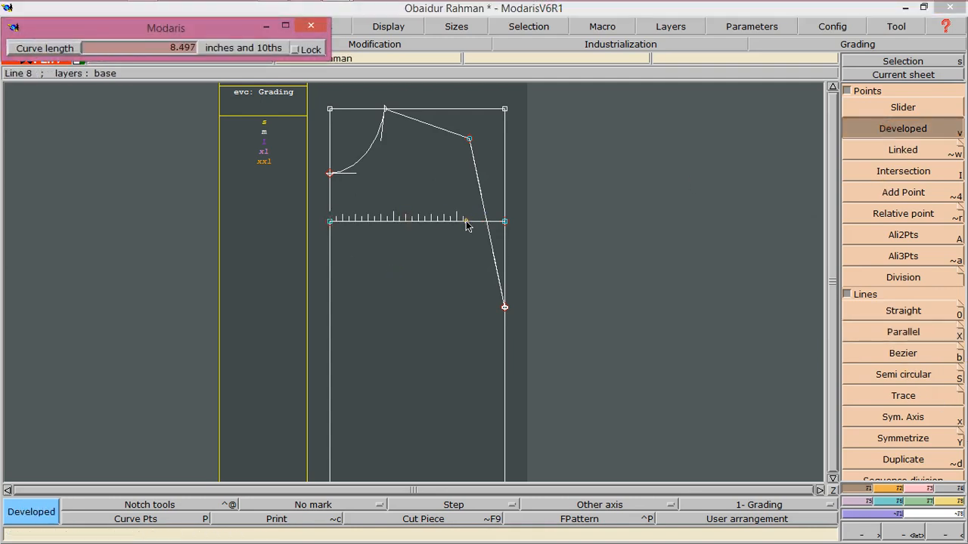
{"action": "type", "text": "8"}
{"action": "key", "text": "Return"}
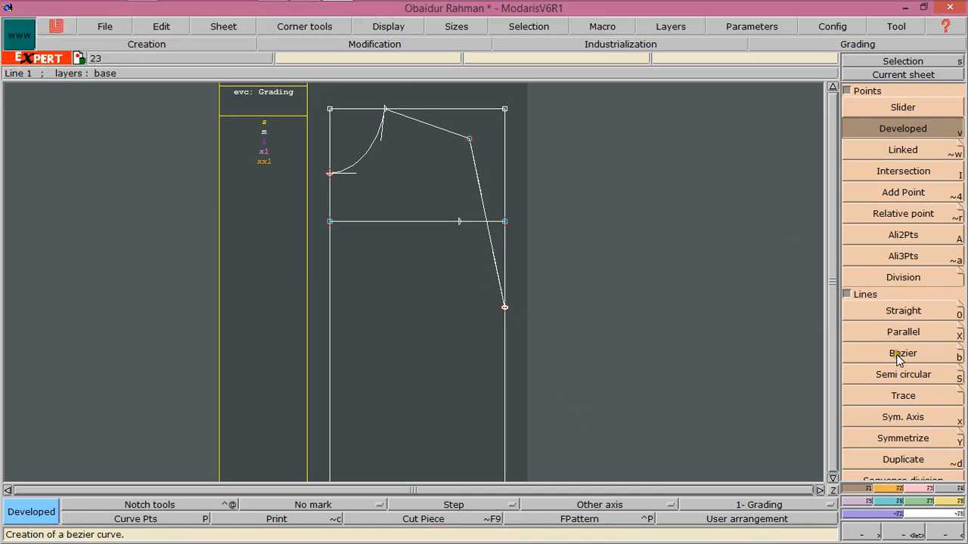
Reshape the armhole line into a curve through the developed point, meeting the side edge horizontally
{"action": "left_click", "coordinate": [907, 489]}
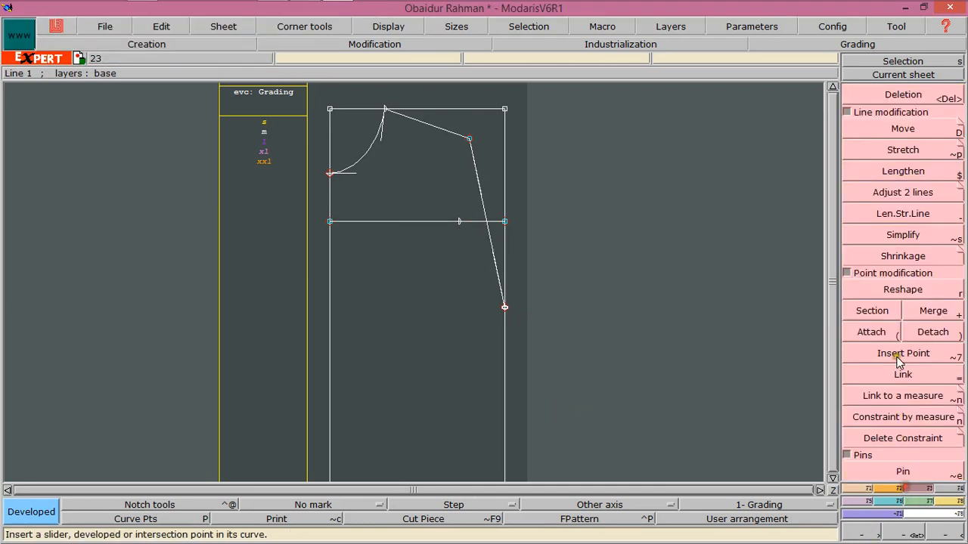
{"action": "left_click", "coordinate": [903, 290]}
{"action": "left_click", "coordinate": [479, 190]}
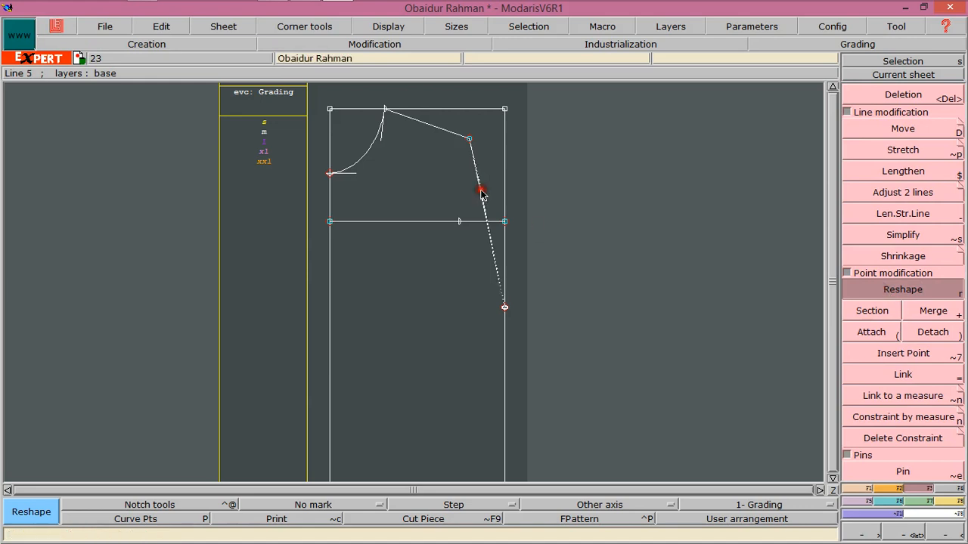
{"action": "left_click", "coordinate": [458, 193]}
{"action": "left_click", "coordinate": [495, 260]}
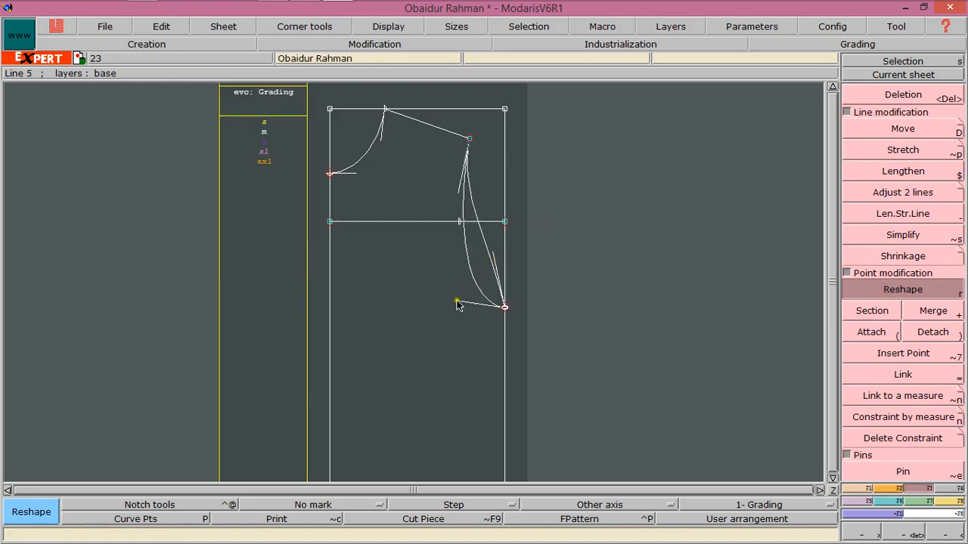
{"action": "left_click", "coordinate": [449, 310]}
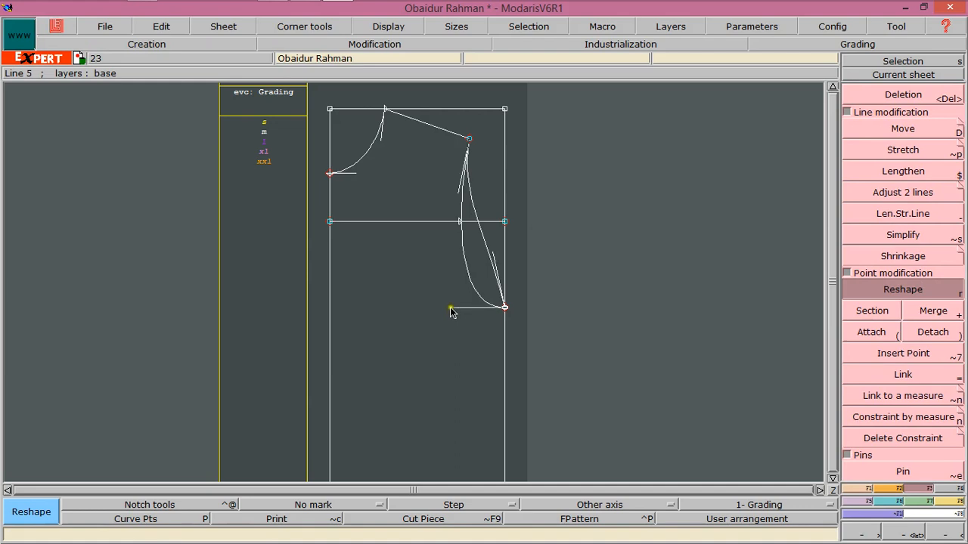
{"action": "left_click", "coordinate": [451, 308]}
{"action": "left_click", "coordinate": [459, 183]}
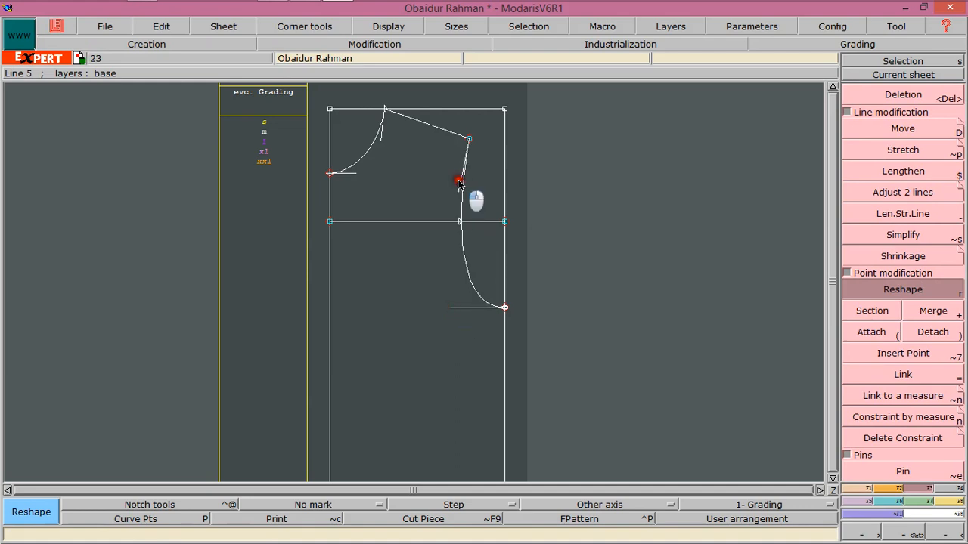
{"action": "left_click", "coordinate": [454, 192]}
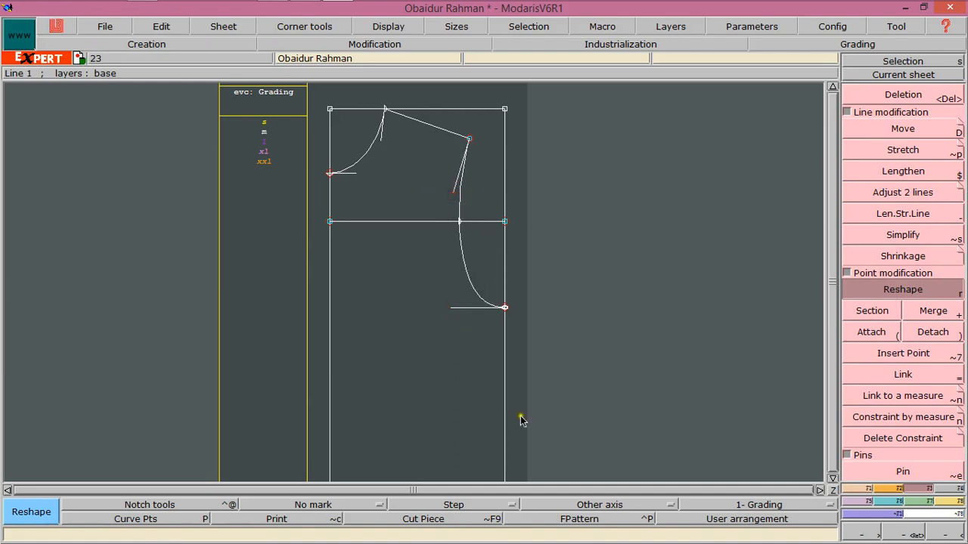
Delete the -7 parallel guide line together with its developed point
{"action": "left_click", "coordinate": [894, 96]}
{"action": "left_click", "coordinate": [391, 223]}
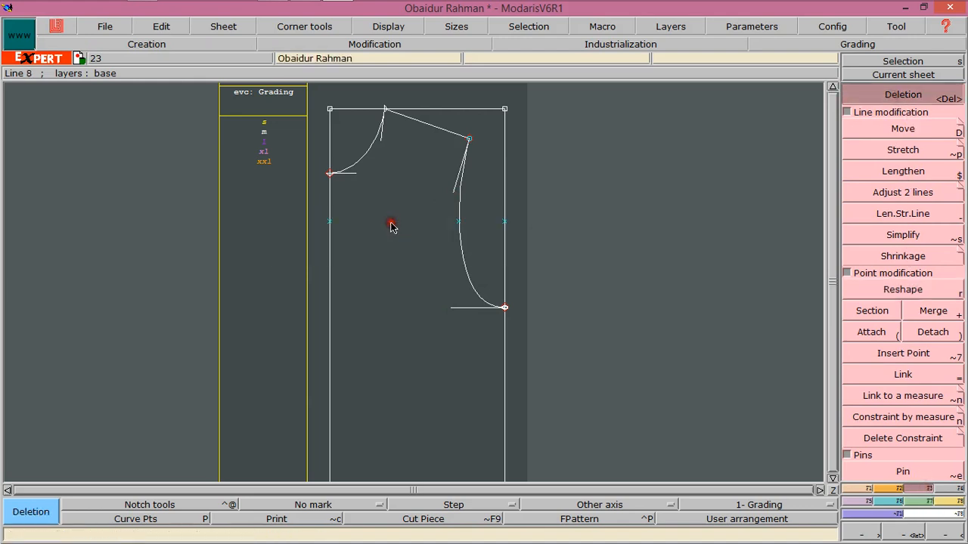
{"action": "left_click", "coordinate": [505, 223]}
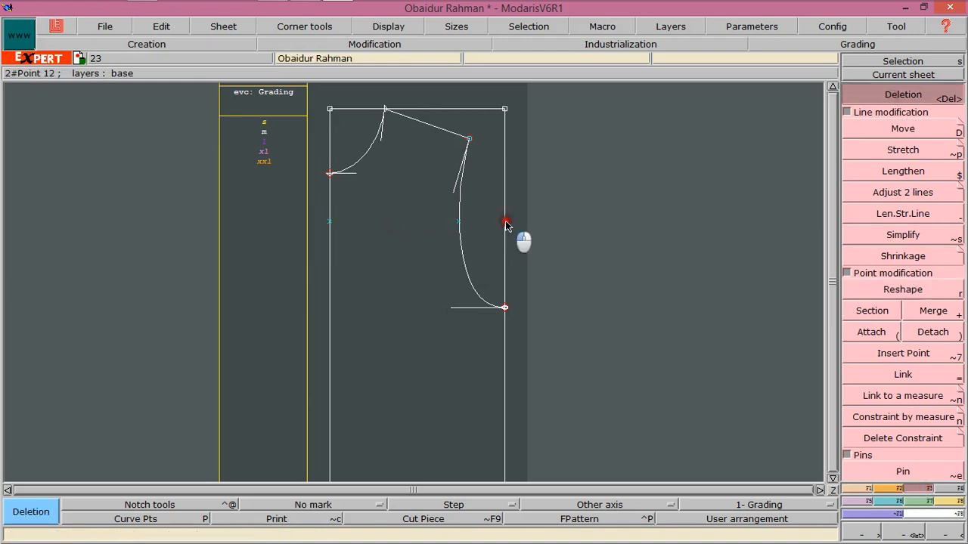
{"action": "left_click", "coordinate": [456, 223]}
{"action": "left_click", "coordinate": [331, 222]}
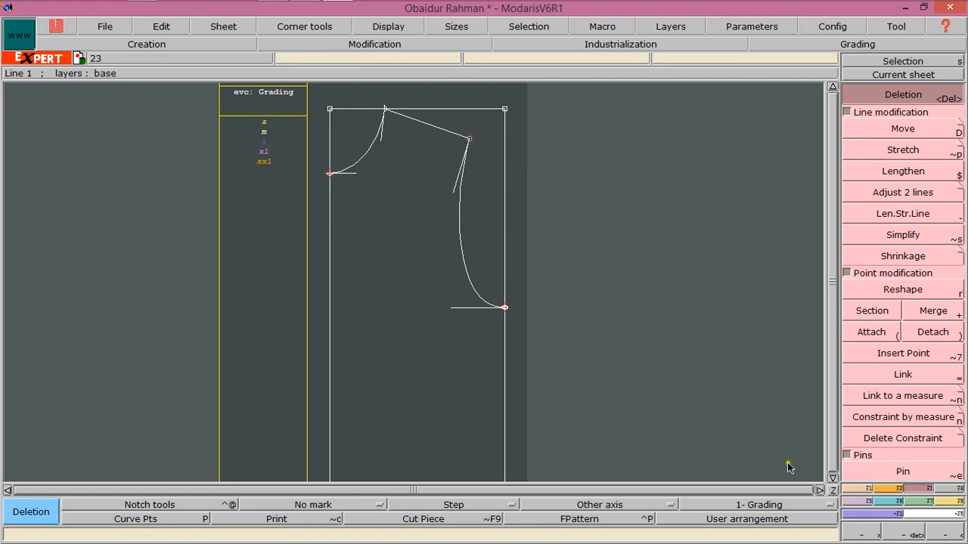
Add a developed point 1 below the armhole's end along the rectangle's side edge
{"action": "left_click", "coordinate": [831, 479]}
{"action": "left_click", "coordinate": [832, 478]}
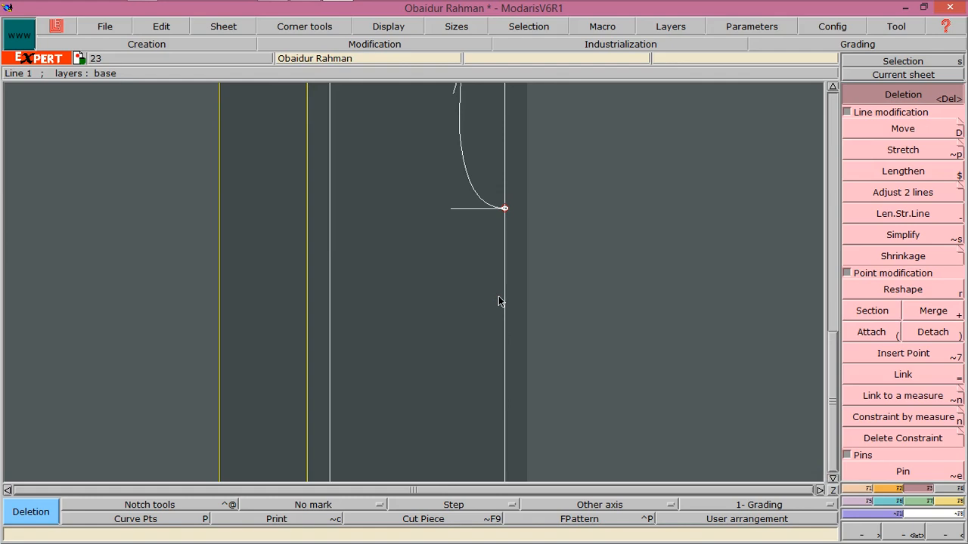
{"action": "left_click", "coordinate": [504, 209]}
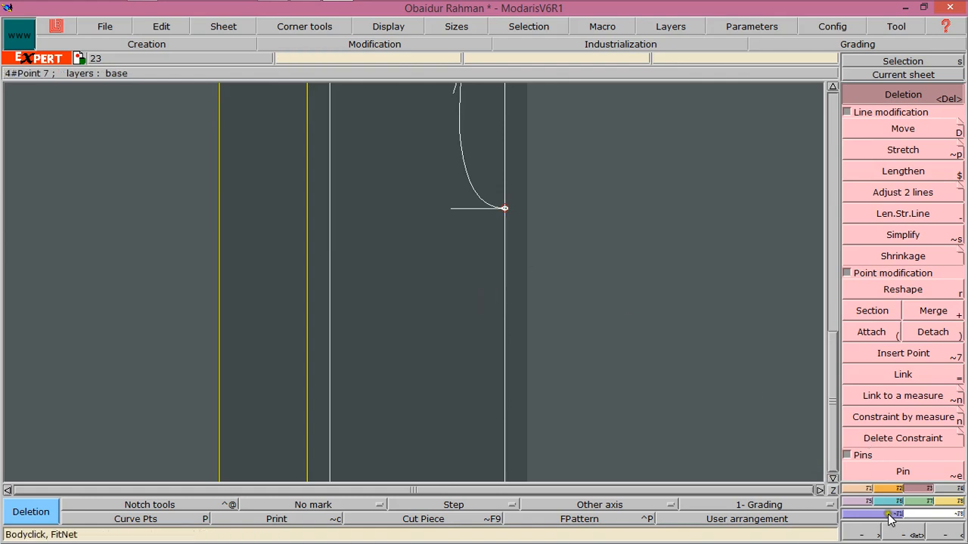
{"action": "left_click", "coordinate": [858, 488]}
{"action": "left_click", "coordinate": [893, 109]}
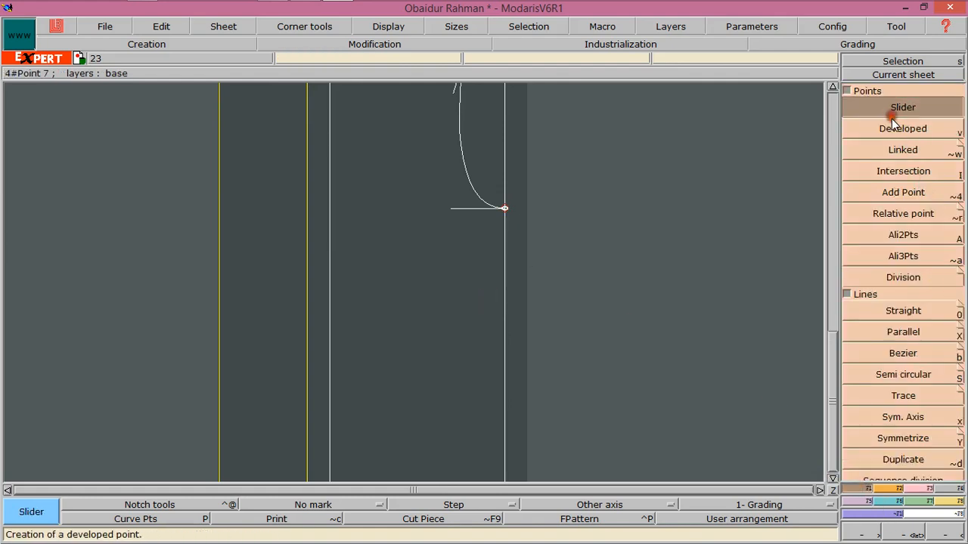
{"action": "left_click", "coordinate": [894, 129]}
{"action": "left_click", "coordinate": [506, 210]}
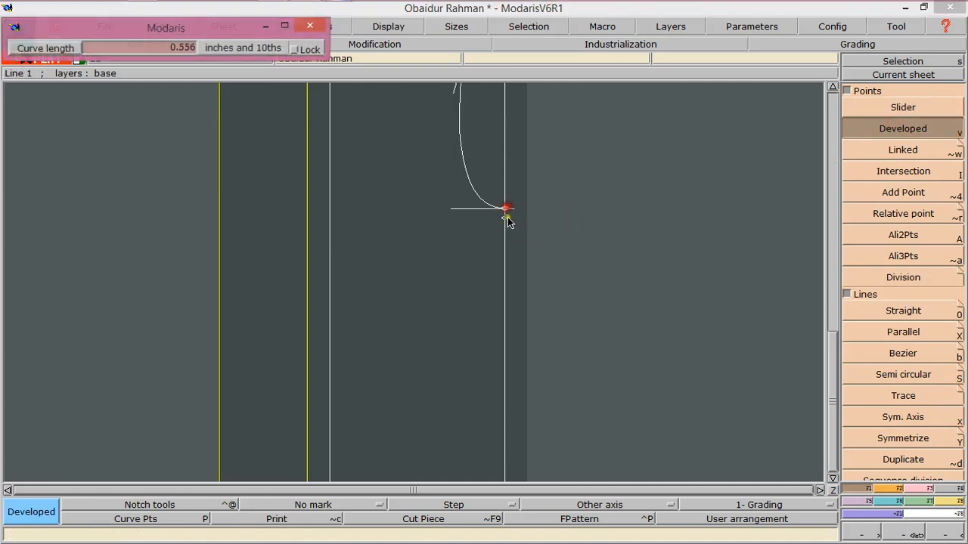
{"action": "type", "text": "8"}
{"action": "key", "text": "Return"}
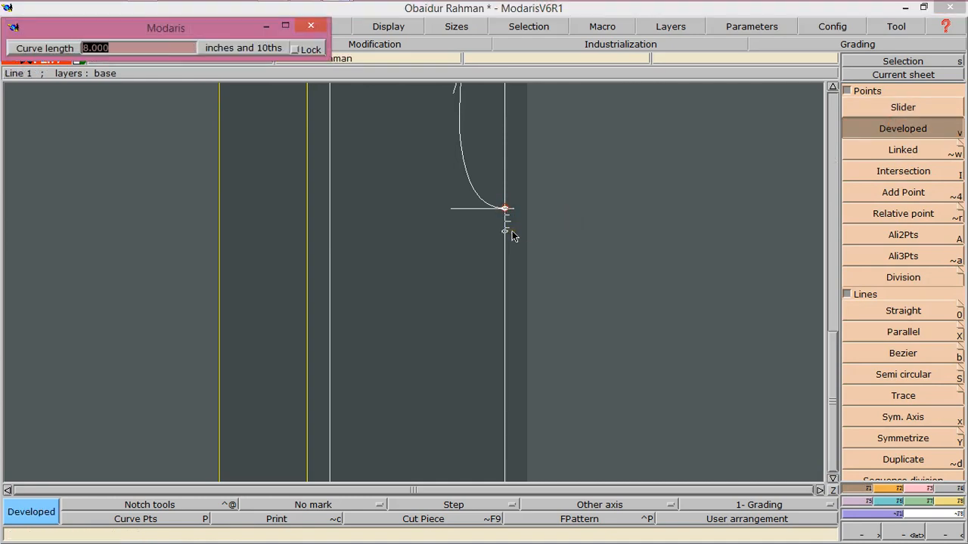
{"action": "type", "text": "1"}
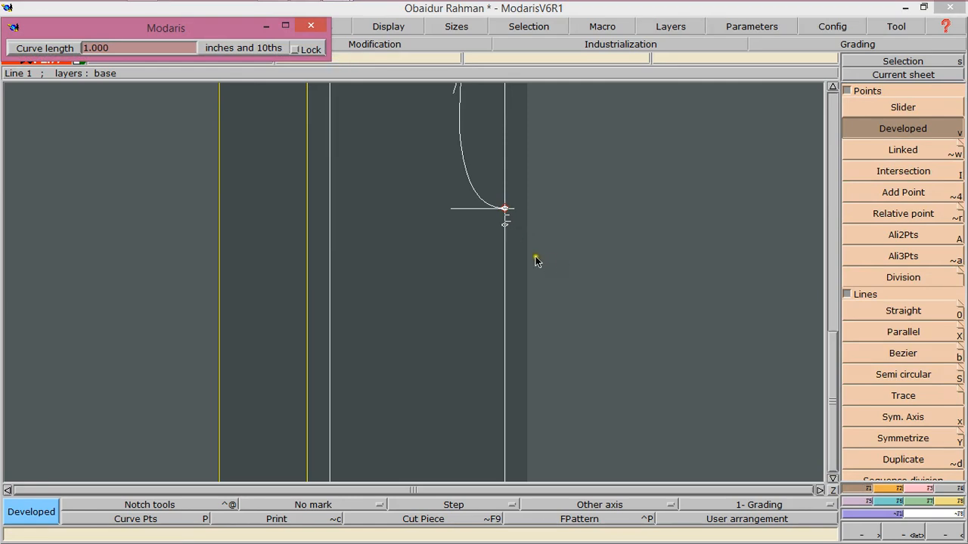
{"action": "left_click", "coordinate": [517, 245]}
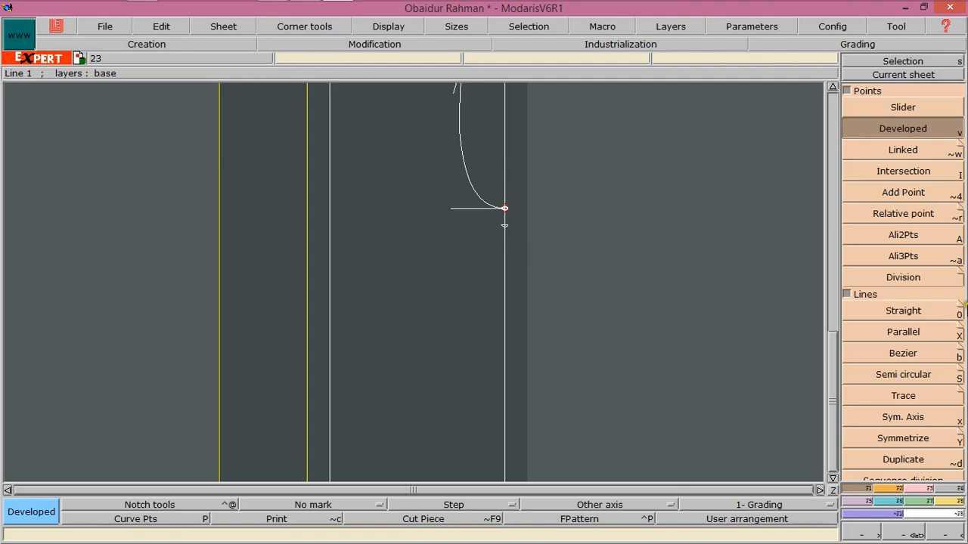
Create a line parallel to the rectangle's top edge, spanning the block well below the armhole
{"action": "left_click", "coordinate": [832, 87]}
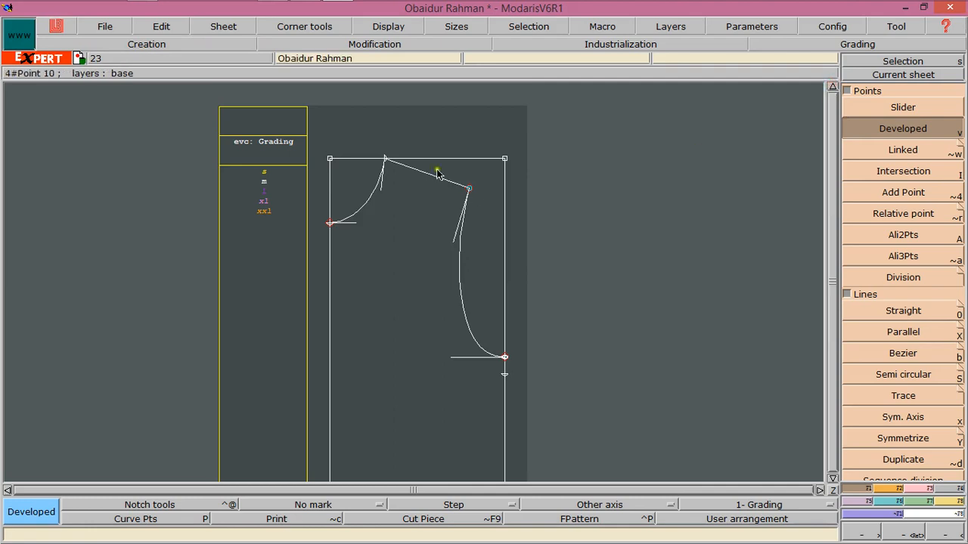
{"action": "left_click", "coordinate": [831, 478]}
{"action": "left_click", "coordinate": [831, 478]}
{"action": "left_click", "coordinate": [831, 478]}
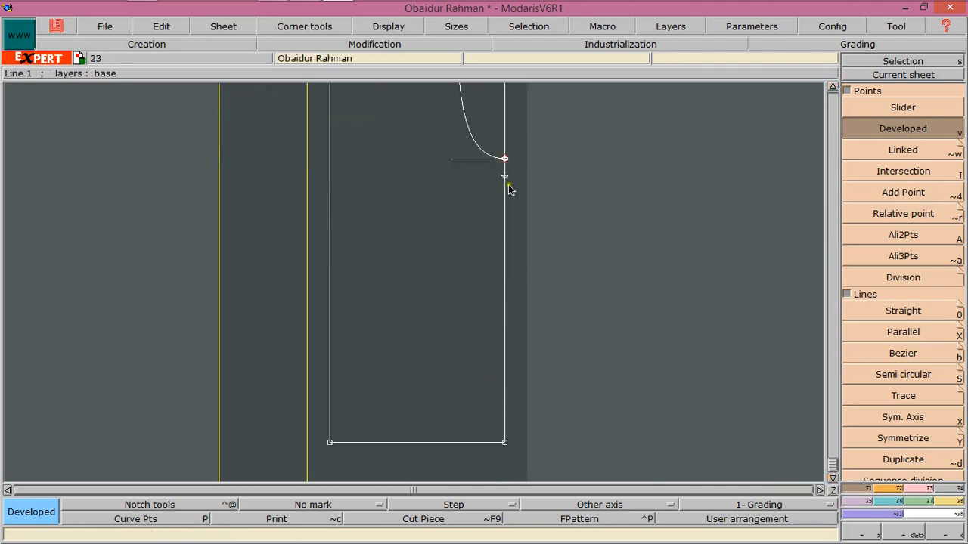
{"action": "left_click", "coordinate": [506, 181]}
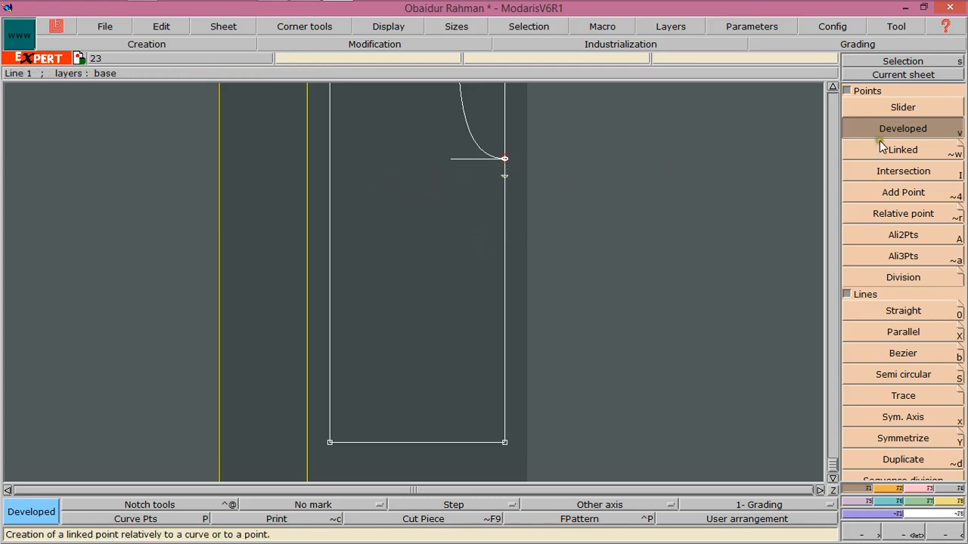
{"action": "left_click", "coordinate": [833, 88]}
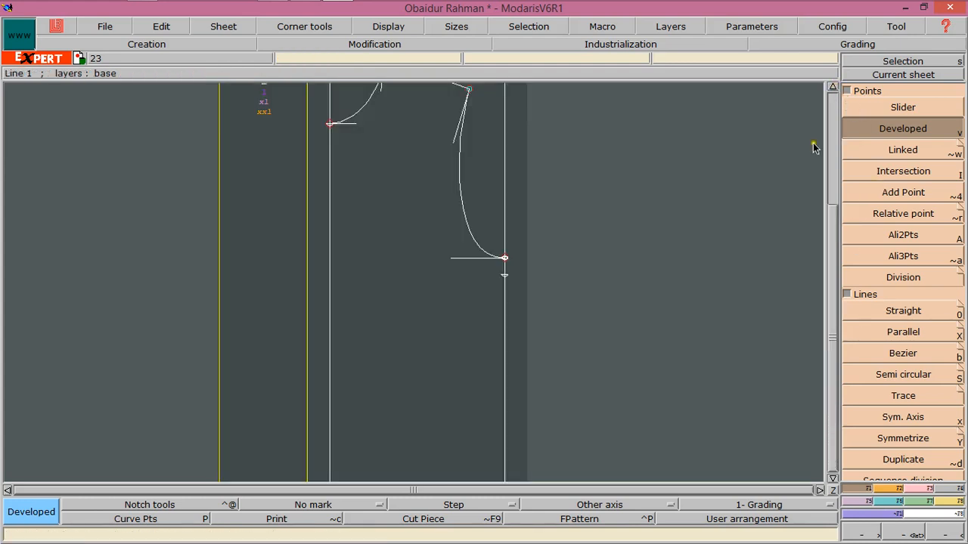
{"action": "left_click", "coordinate": [833, 88]}
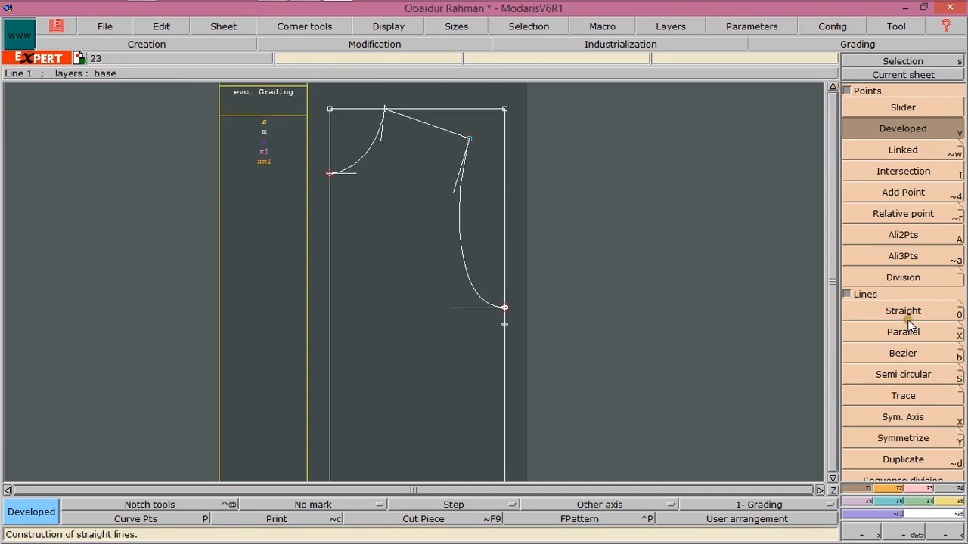
{"action": "left_click", "coordinate": [902, 355]}
{"action": "left_click", "coordinate": [879, 331]}
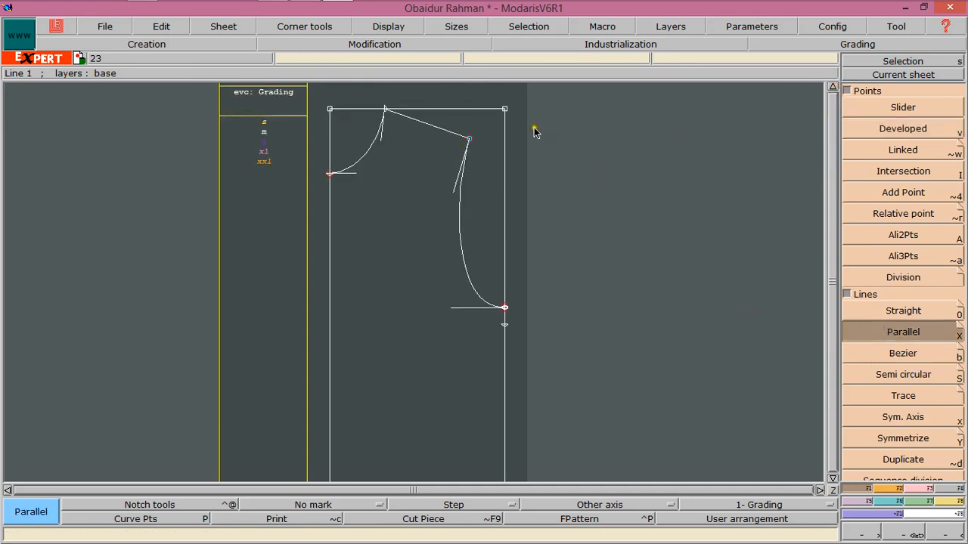
{"action": "left_click", "coordinate": [471, 115]}
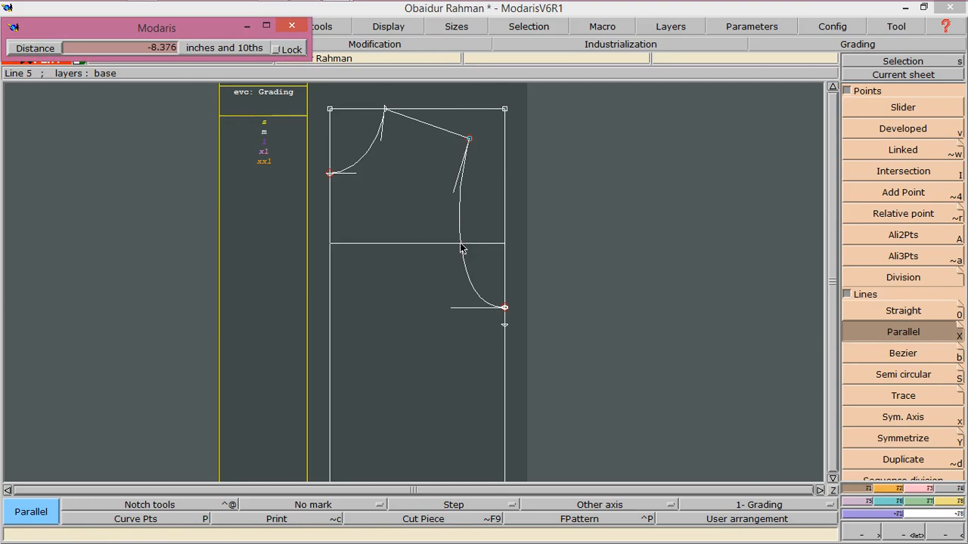
{"action": "type", "text": "-19"}
{"action": "key", "text": "Return"}
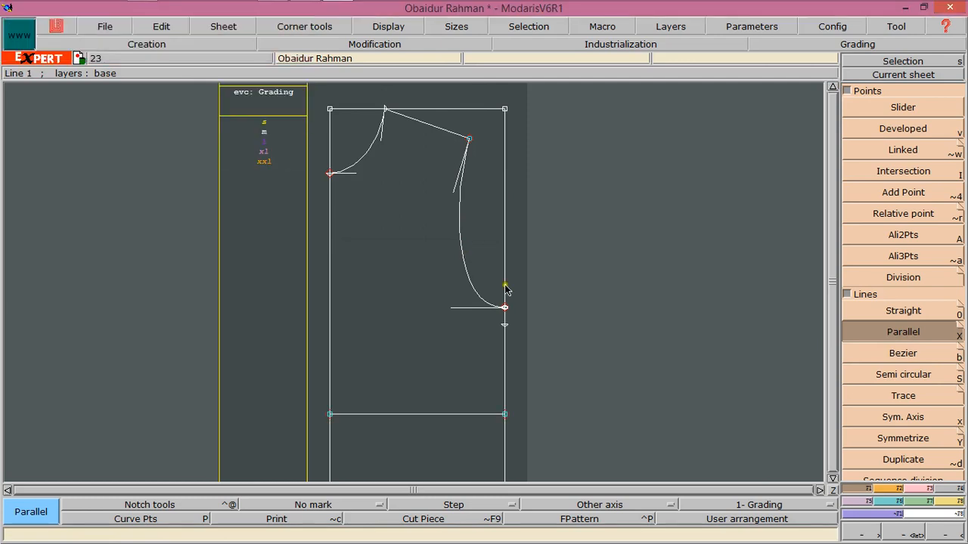
{"action": "left_click", "coordinate": [476, 316]}
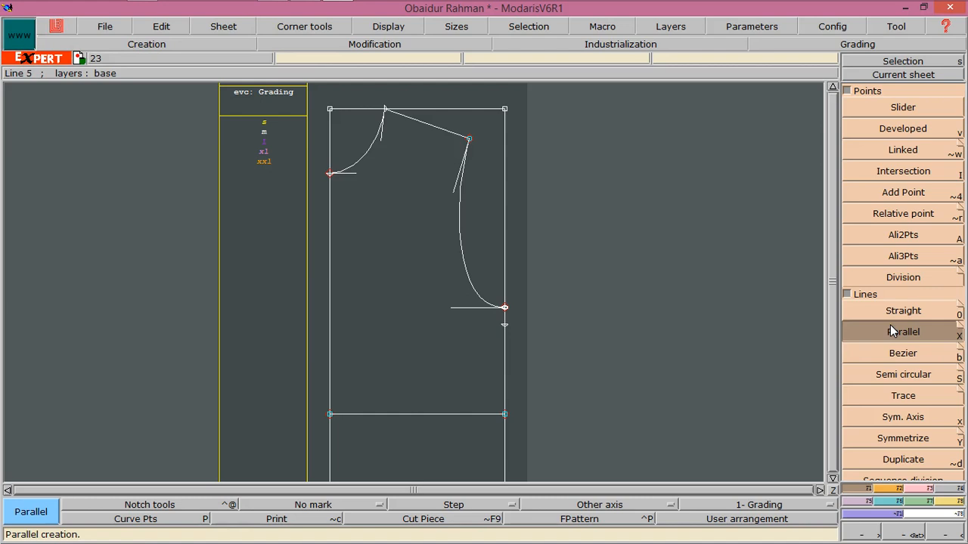
{"action": "left_click", "coordinate": [800, 327]}
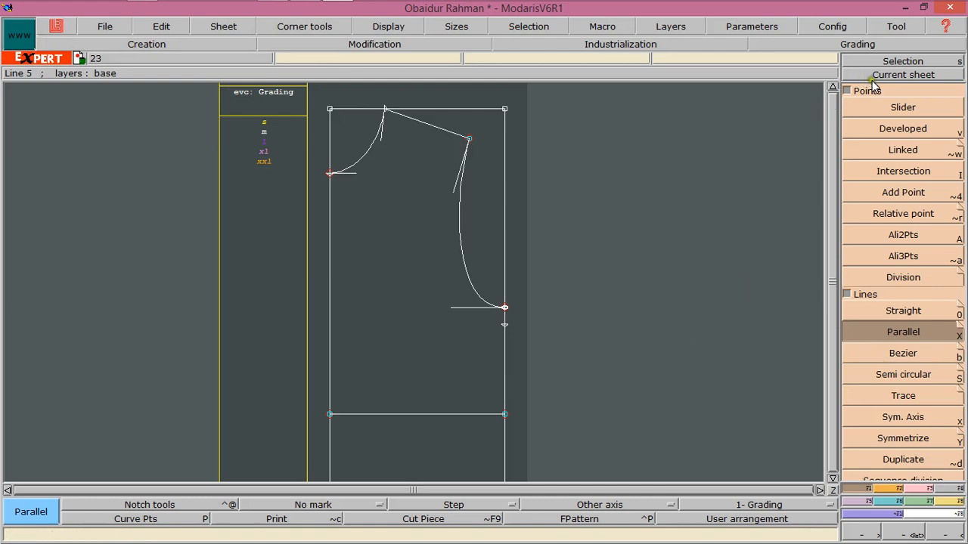
Add a developed point along the new parallel line, measured from its left end, near its right end
{"action": "left_click", "coordinate": [877, 130]}
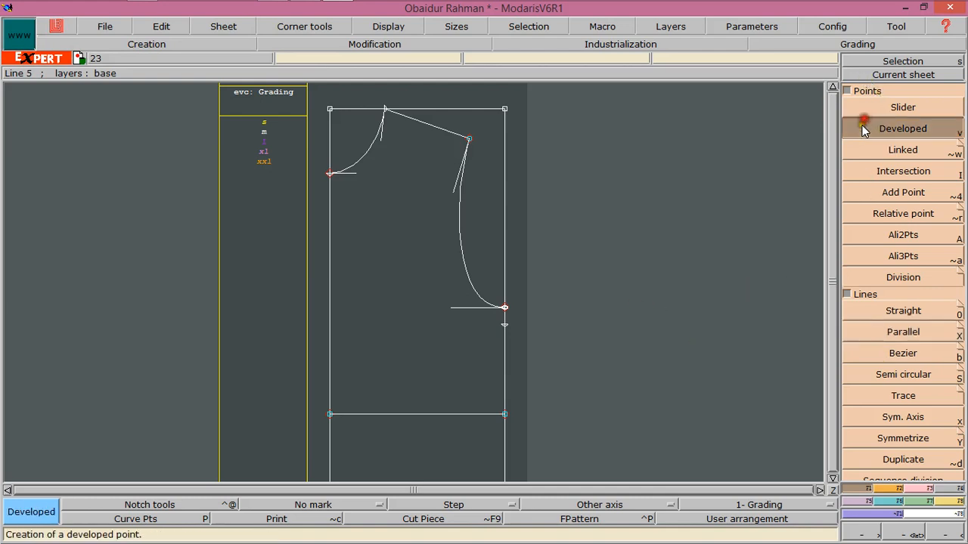
{"action": "left_click", "coordinate": [330, 414]}
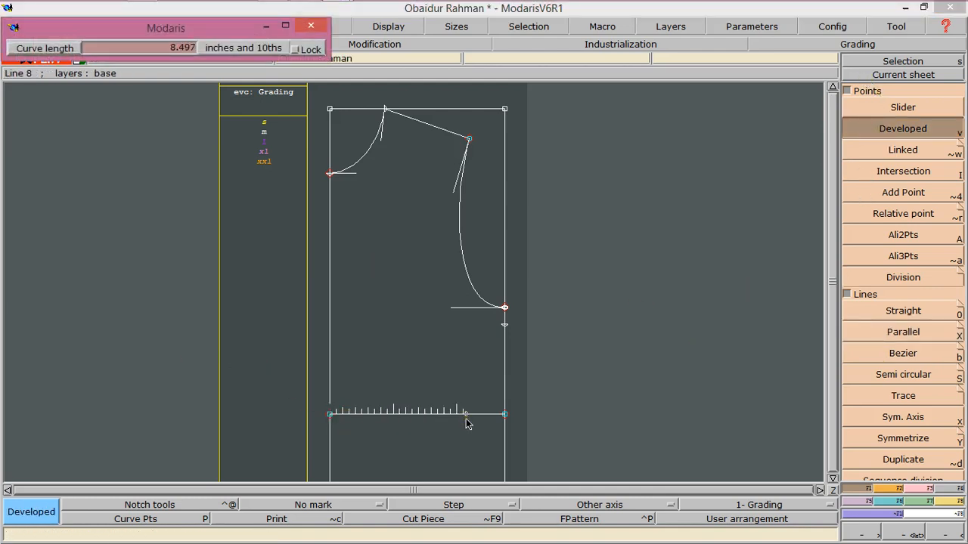
{"action": "type", "text": "10.370"}
{"action": "left_click", "coordinate": [448, 367]}
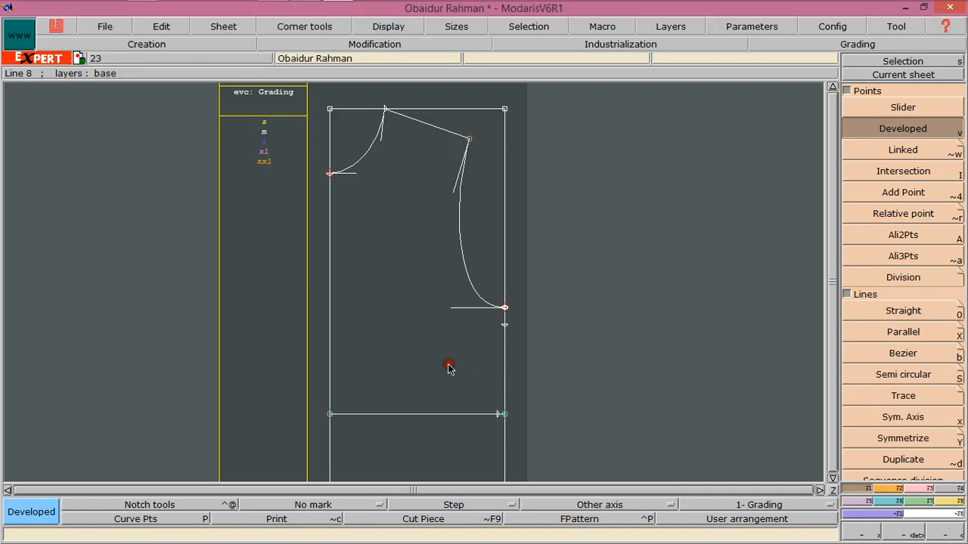
Create a line parallel to the rectangle's bottom edge at a distance of -.25
{"action": "left_click", "coordinate": [832, 478]}
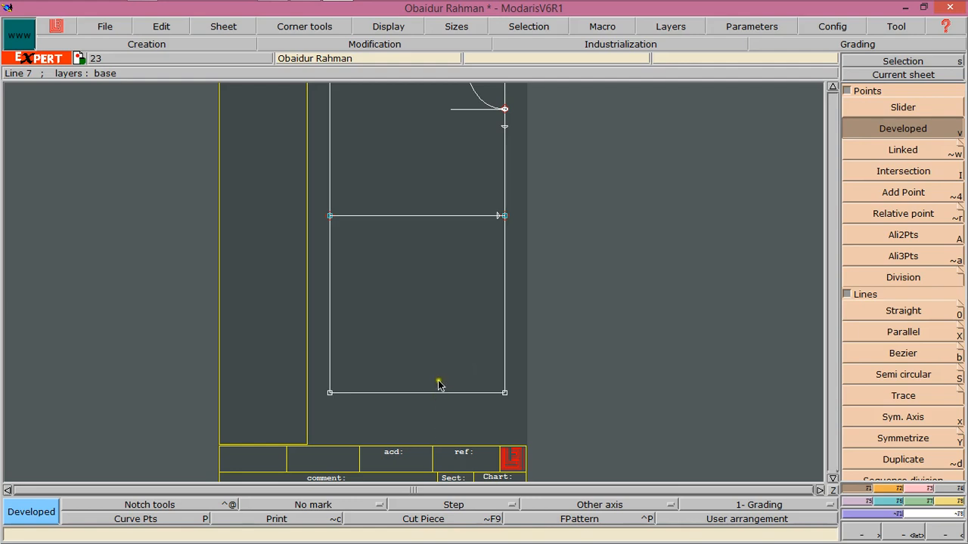
{"action": "left_click", "coordinate": [890, 334]}
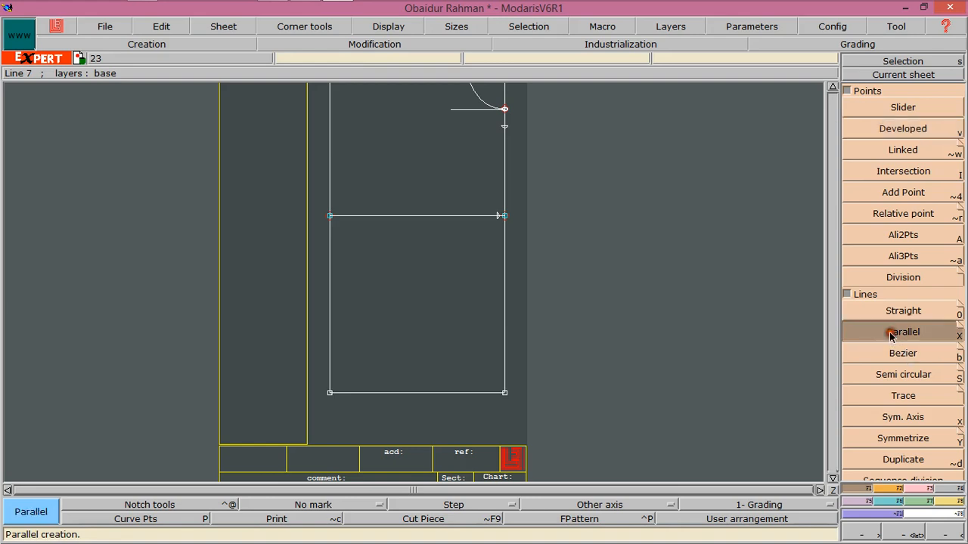
{"action": "left_click", "coordinate": [399, 392]}
{"action": "type", "text": "-19"}
{"action": "key", "text": "Return"}
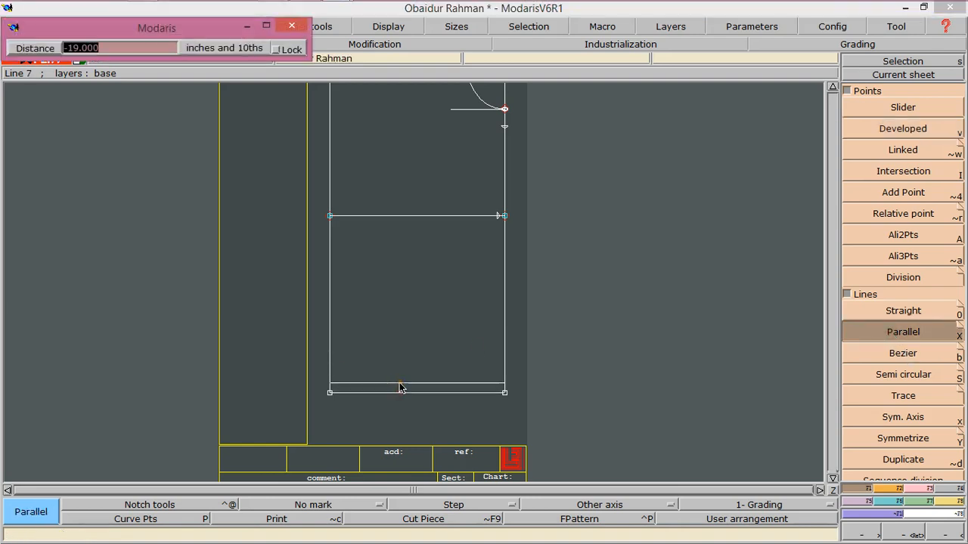
{"action": "type", "text": "-.25"}
{"action": "key", "text": "Return"}
{"action": "left_click", "coordinate": [418, 343]}
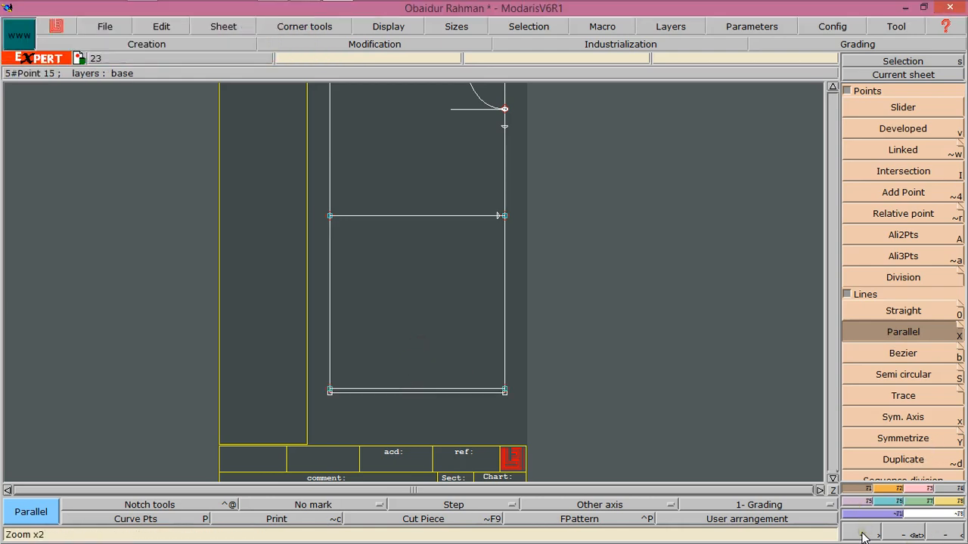
Add a developed point -10.625 along the -.25 parallel line from its left end
{"action": "left_click", "coordinate": [898, 537]}
{"action": "left_click_drag", "start_coordinate": [312, 367], "coordinate": [529, 413]}
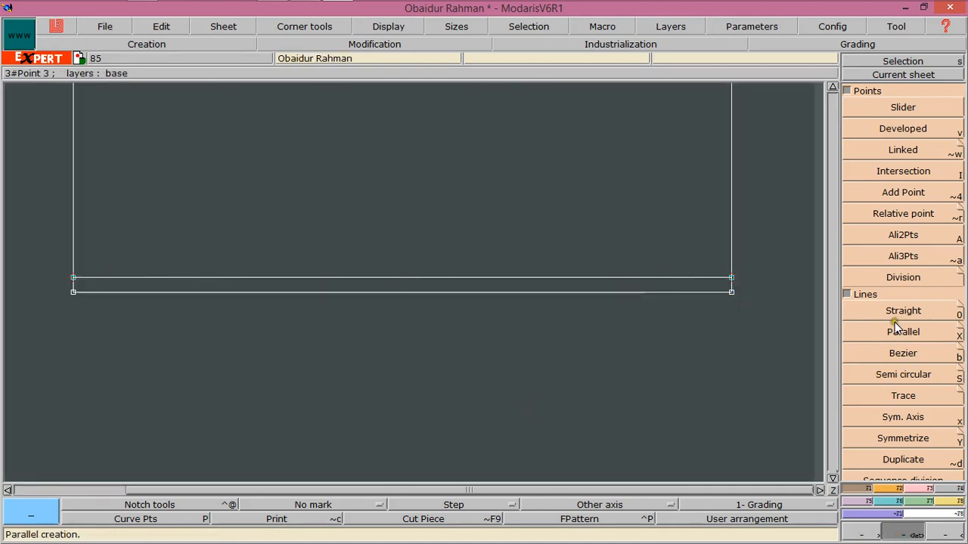
{"action": "left_click", "coordinate": [900, 130]}
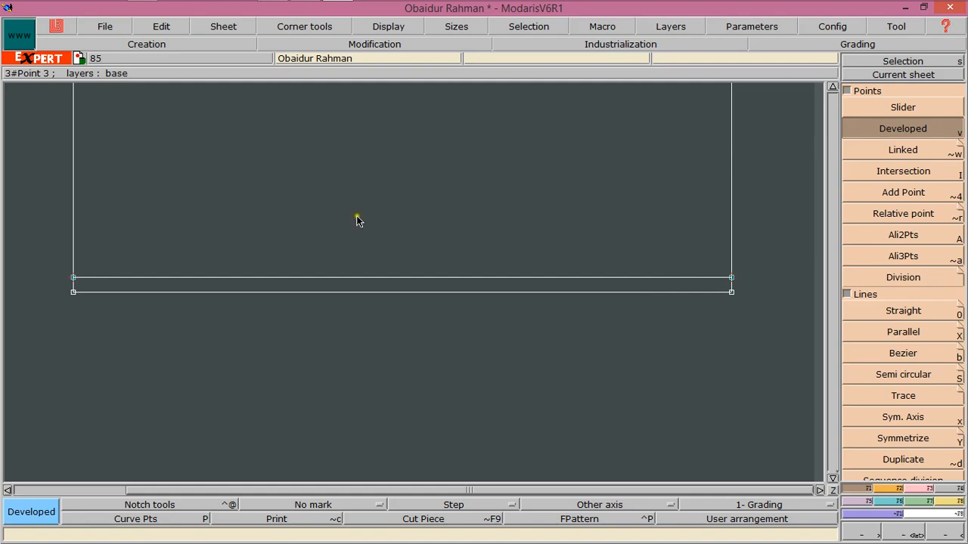
{"action": "left_click", "coordinate": [72, 278]}
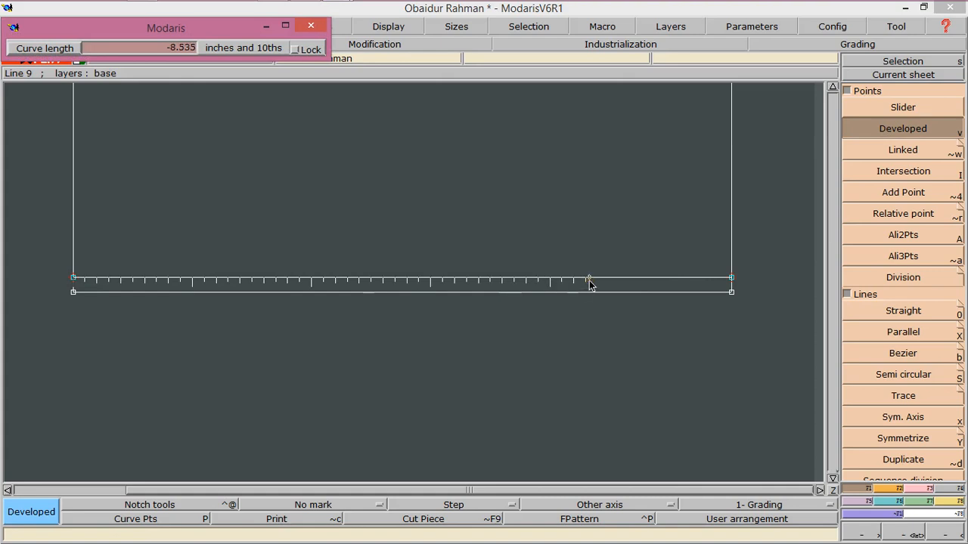
{"action": "key", "text": "Down"}
{"action": "key", "text": "BackSpace"}
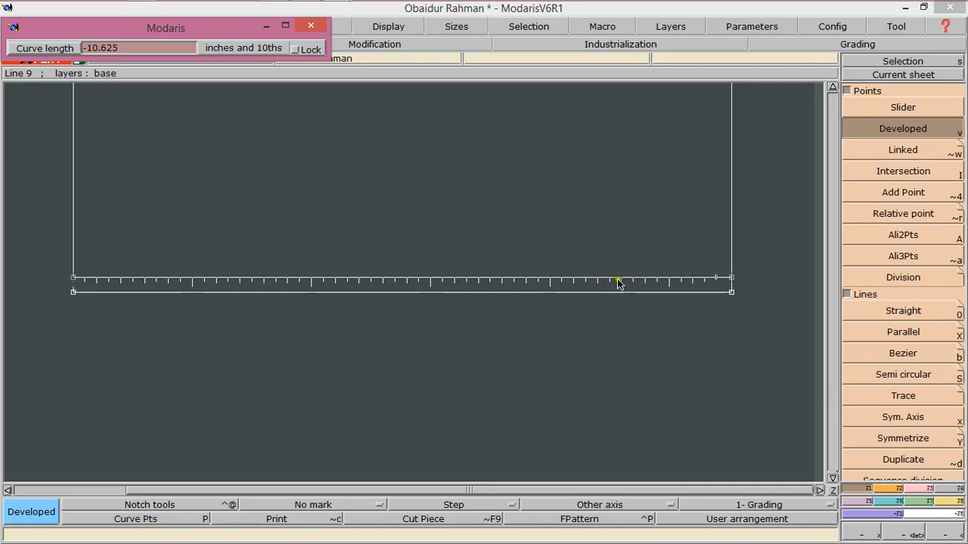
{"action": "key", "text": "Return"}
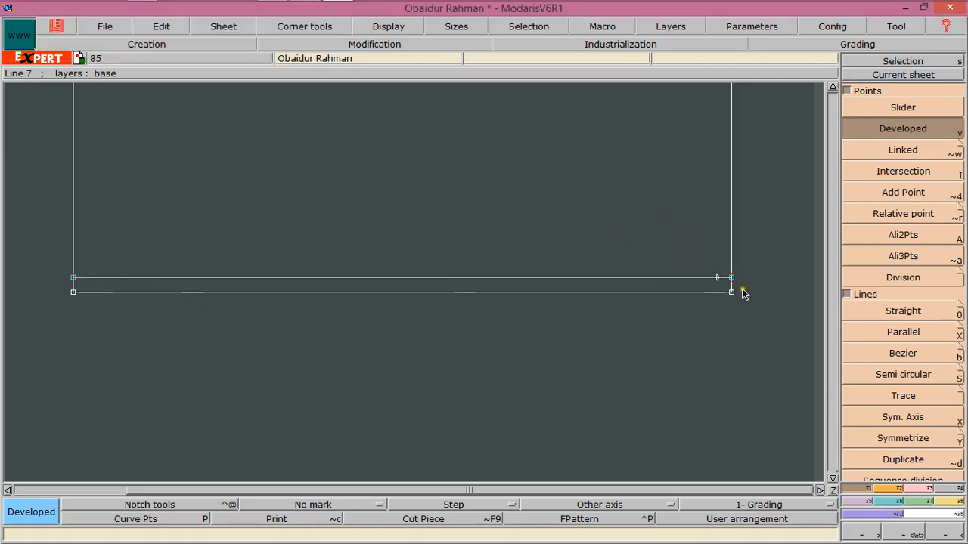
Draw a Bezier line from the rectangle's bottom-left corner to the new developed point
{"action": "left_click", "coordinate": [875, 353]}
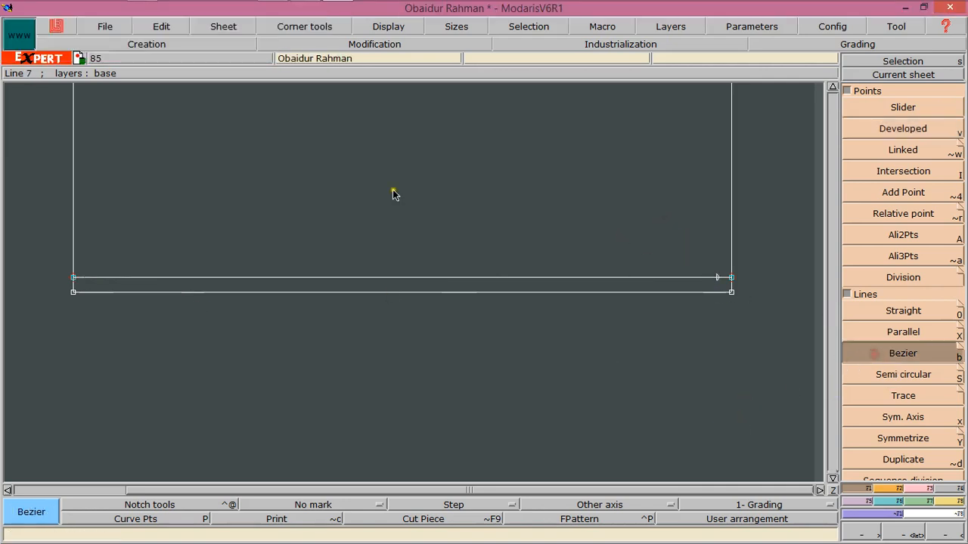
{"action": "left_click", "coordinate": [73, 293]}
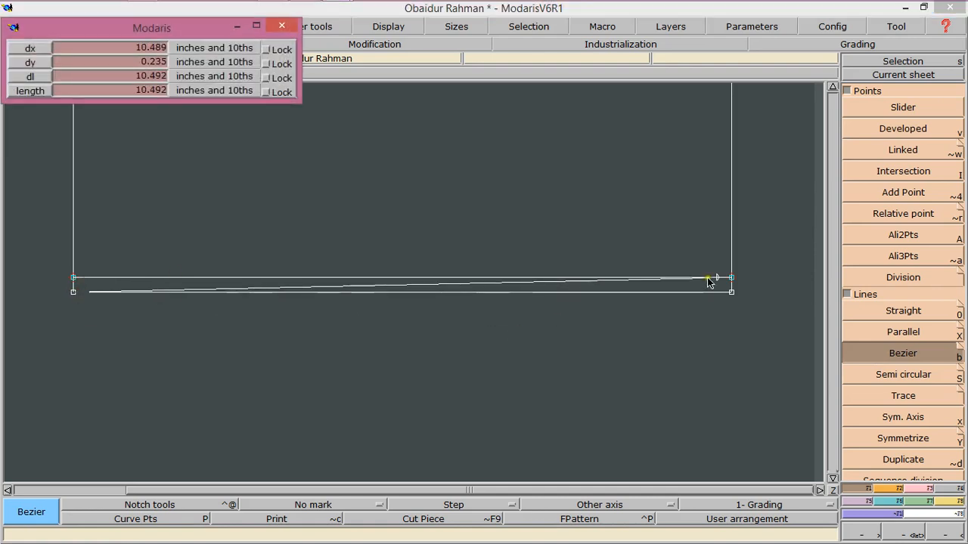
{"action": "left_click", "coordinate": [717, 278]}
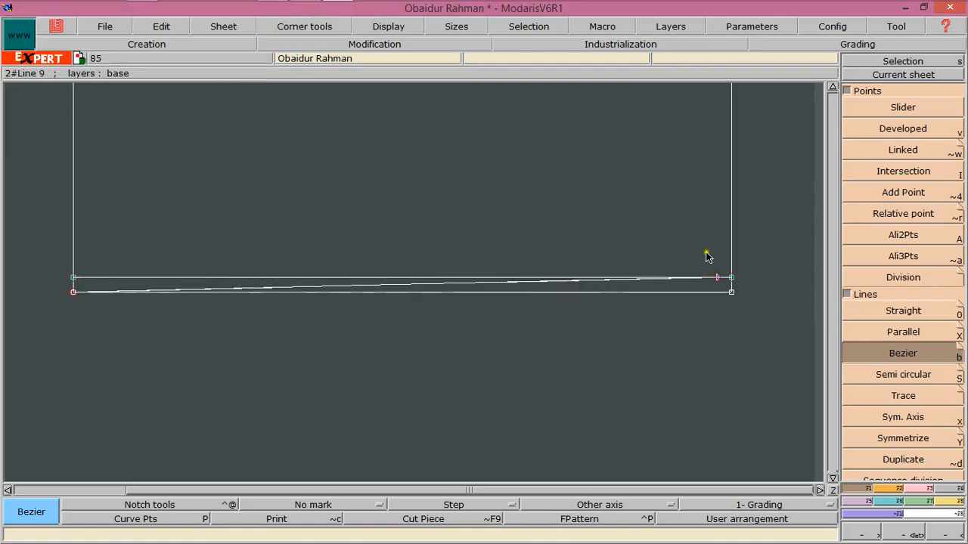
Reshape the hem Bezier curve by moving its control point to smooth its shape
{"action": "left_click", "coordinate": [375, 44]}
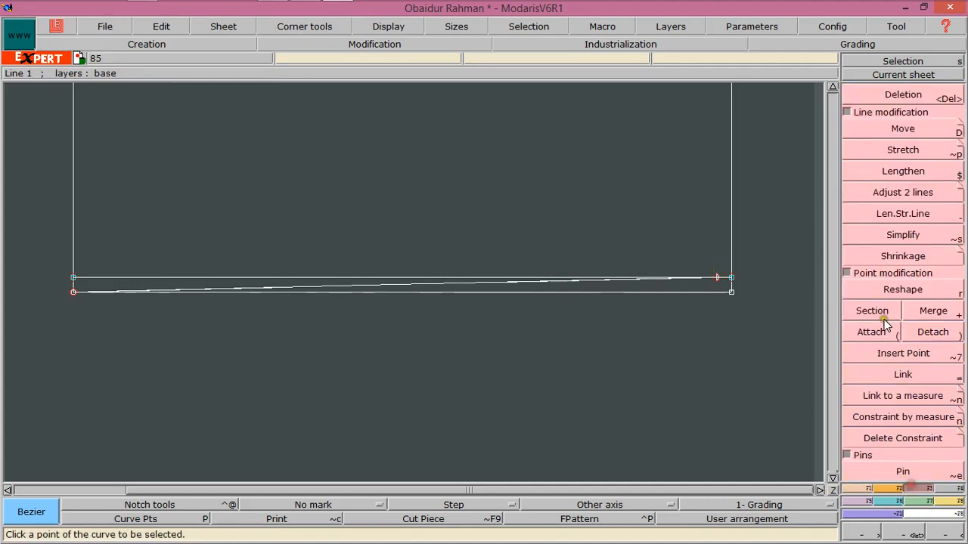
{"action": "left_click", "coordinate": [877, 288]}
{"action": "left_click", "coordinate": [570, 282]}
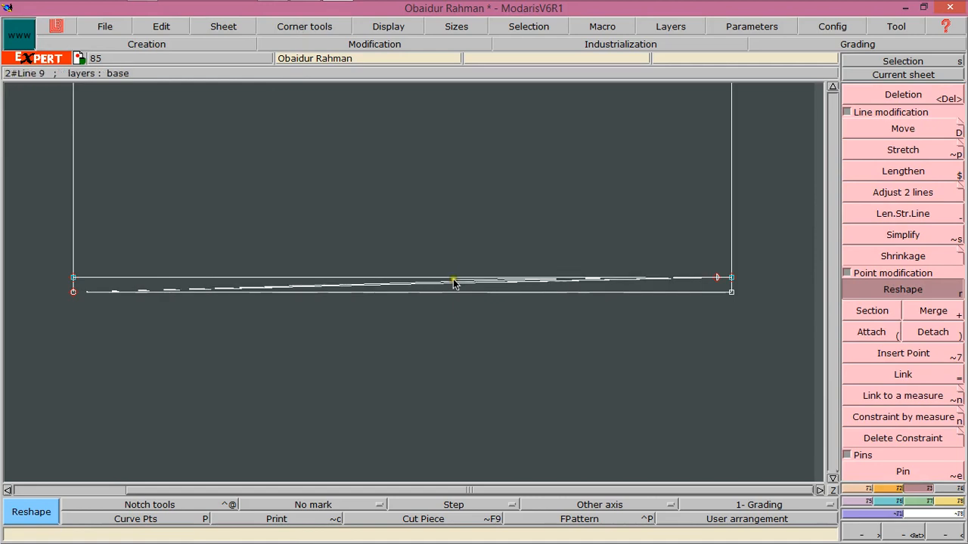
{"action": "left_click", "coordinate": [454, 281]}
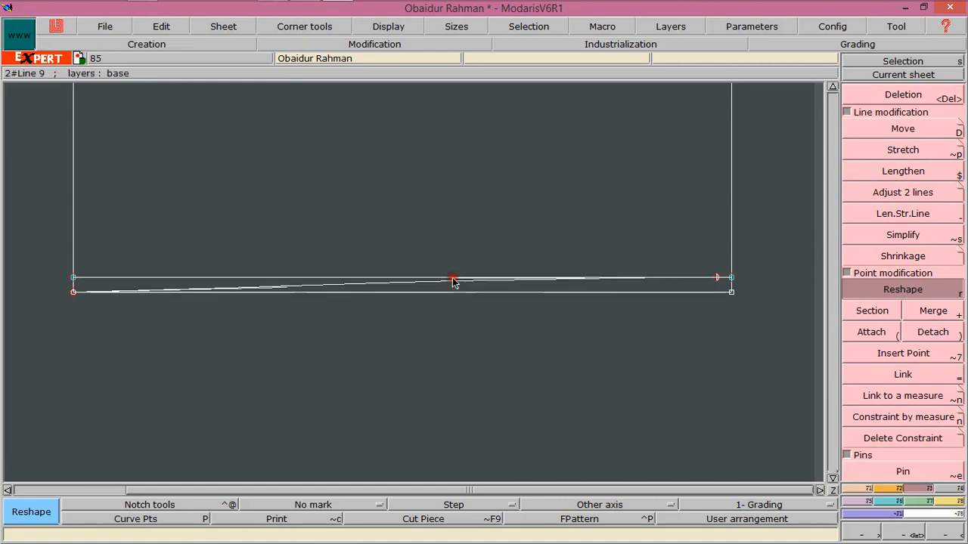
{"action": "left_click", "coordinate": [190, 296]}
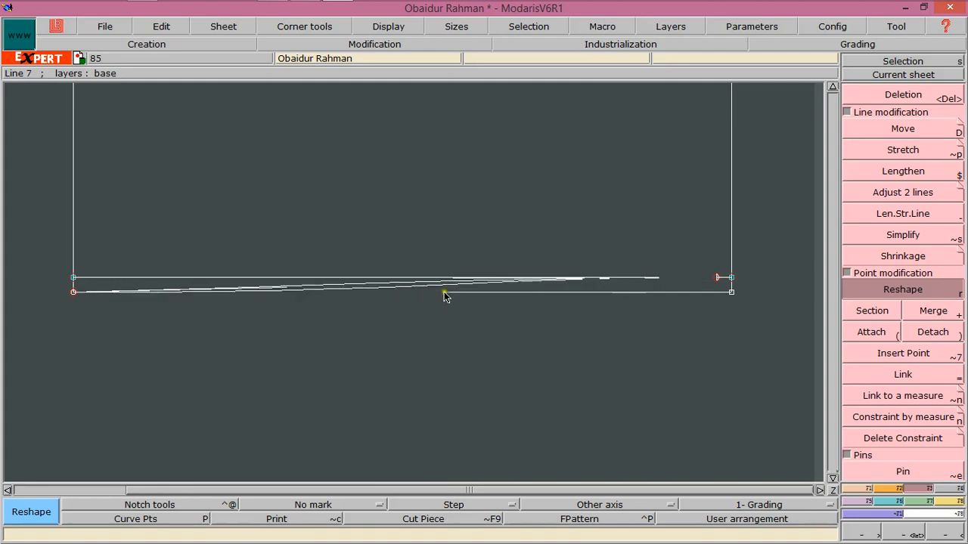
{"action": "left_click", "coordinate": [446, 298]}
{"action": "left_click", "coordinate": [716, 278]}
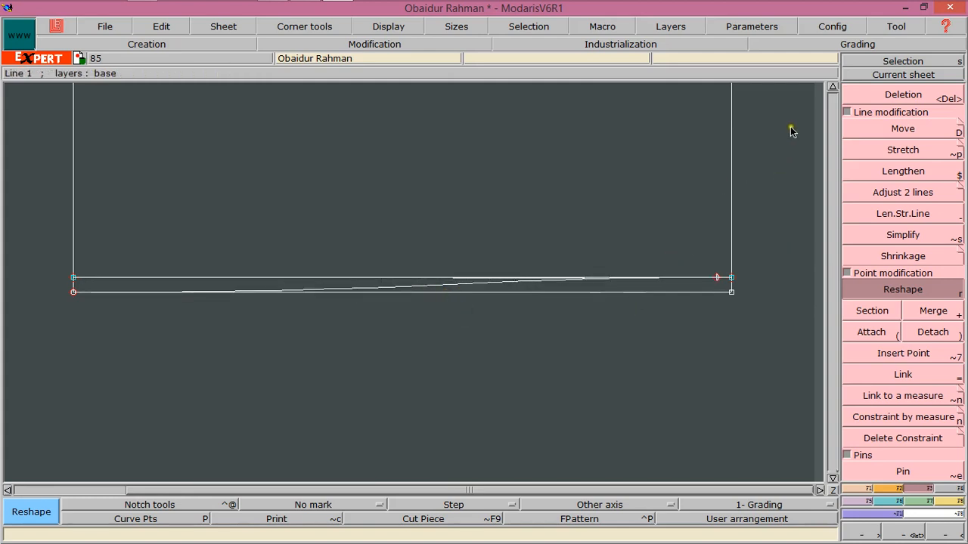
Draw a Bezier side seam from the point below the armhole through the waist line to the hem's right end
{"action": "left_click", "coordinate": [832, 87]}
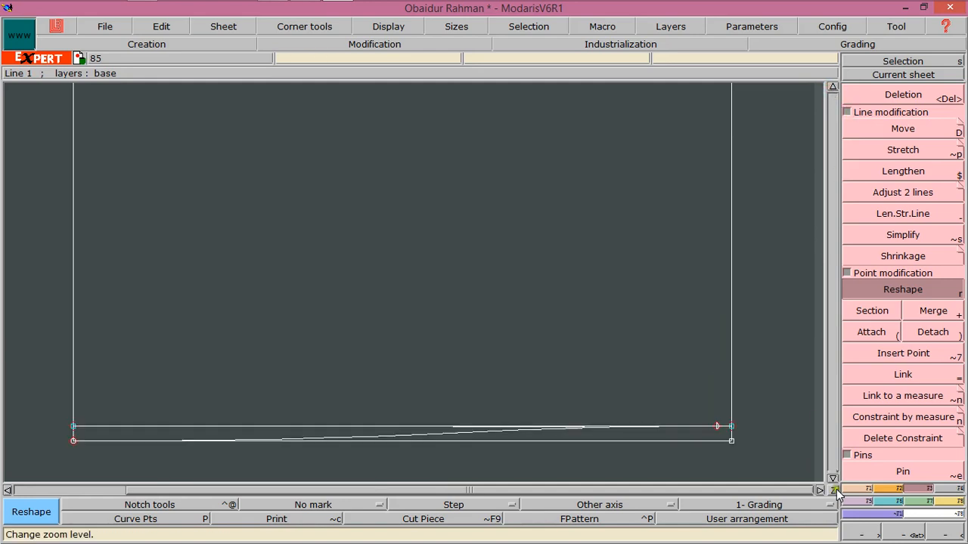
{"action": "left_click", "coordinate": [938, 534]}
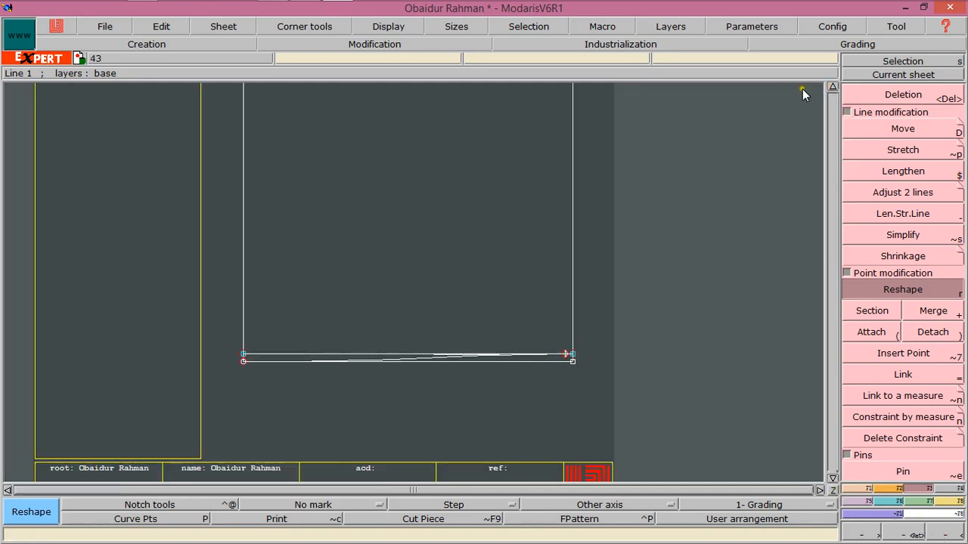
{"action": "left_click", "coordinate": [831, 86]}
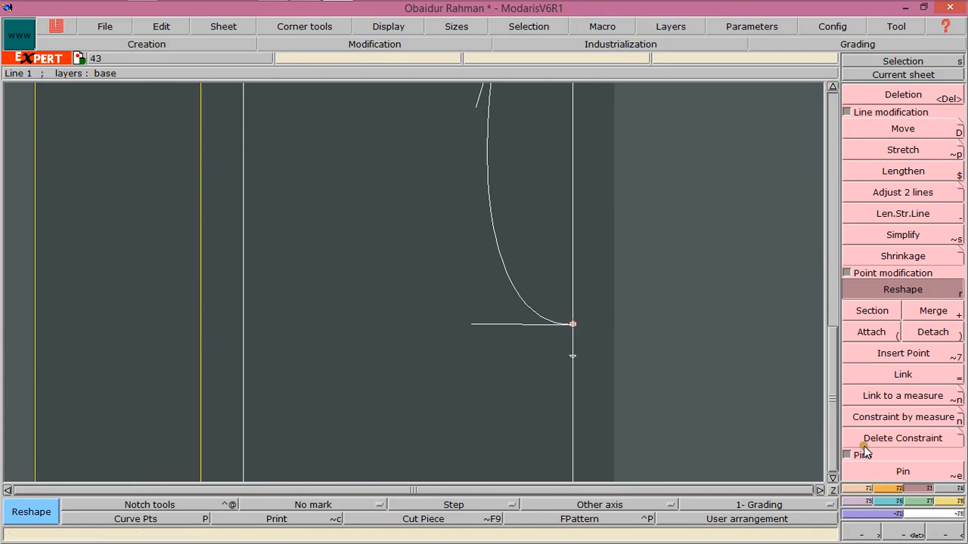
{"action": "left_click", "coordinate": [831, 478]}
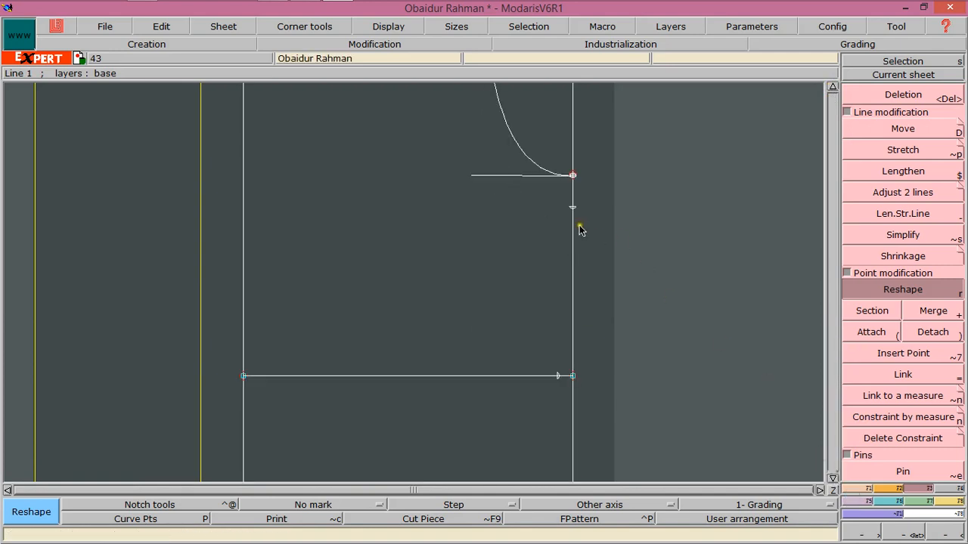
{"action": "left_click", "coordinate": [832, 478]}
{"action": "left_click", "coordinate": [831, 478]}
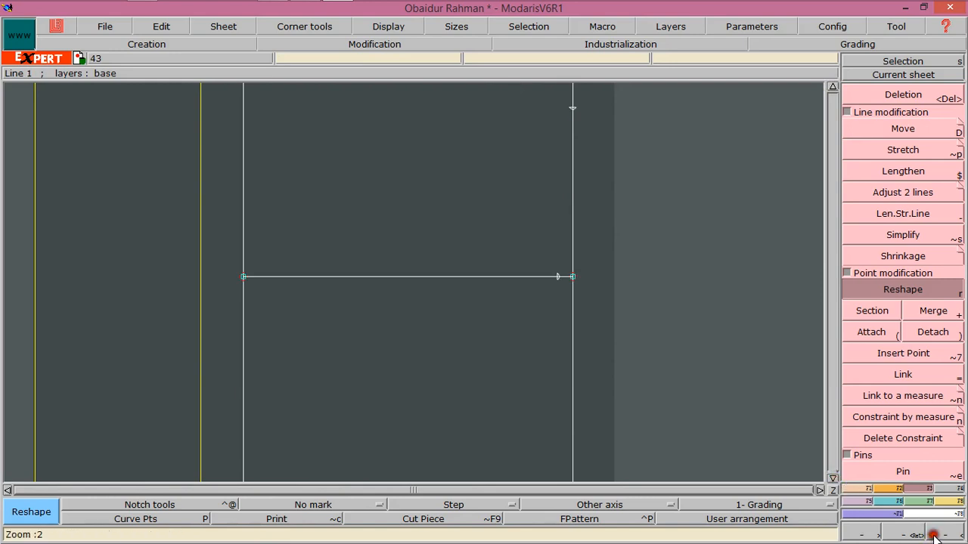
{"action": "left_click", "coordinate": [921, 533]}
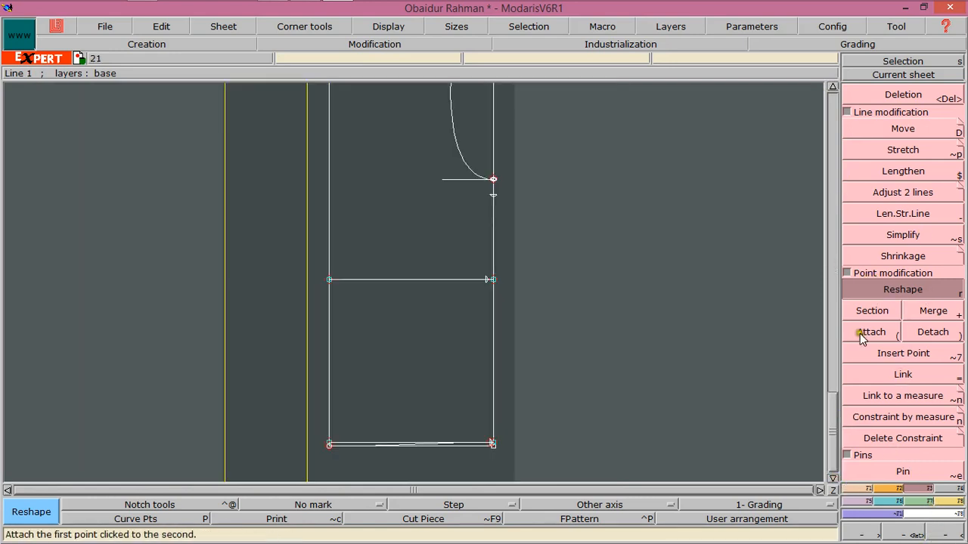
{"action": "left_click", "coordinate": [914, 534]}
{"action": "left_click_drag", "start_coordinate": [460, 168], "coordinate": [544, 475]}
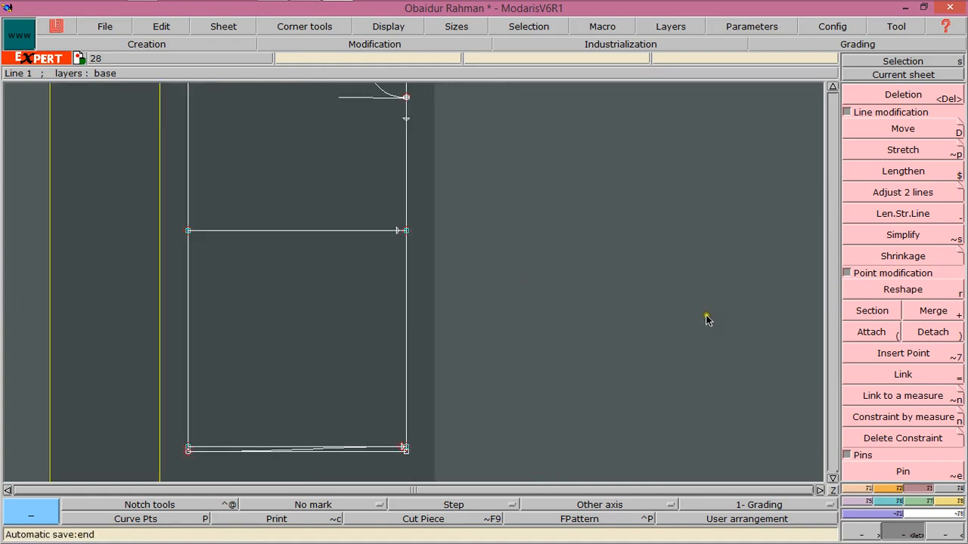
{"action": "left_click", "coordinate": [856, 488]}
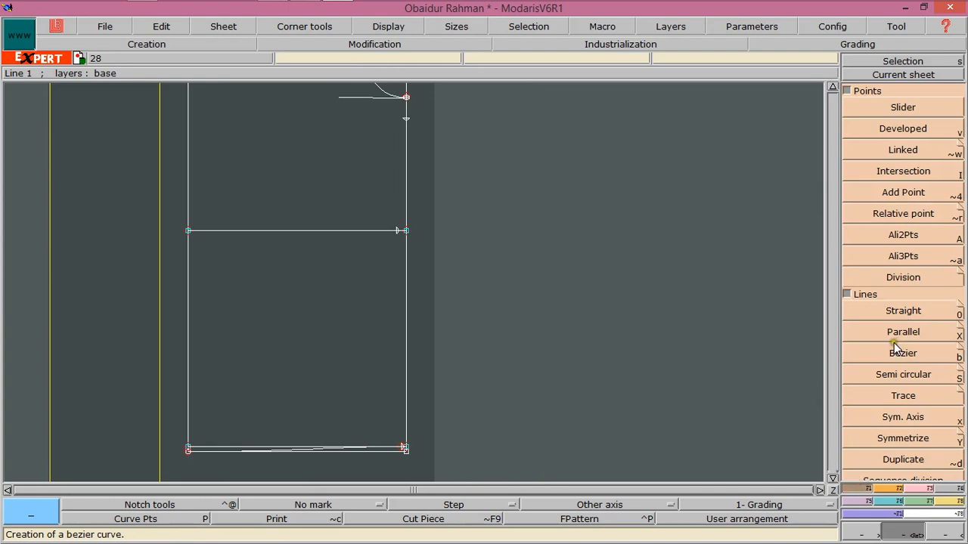
{"action": "left_click", "coordinate": [901, 352]}
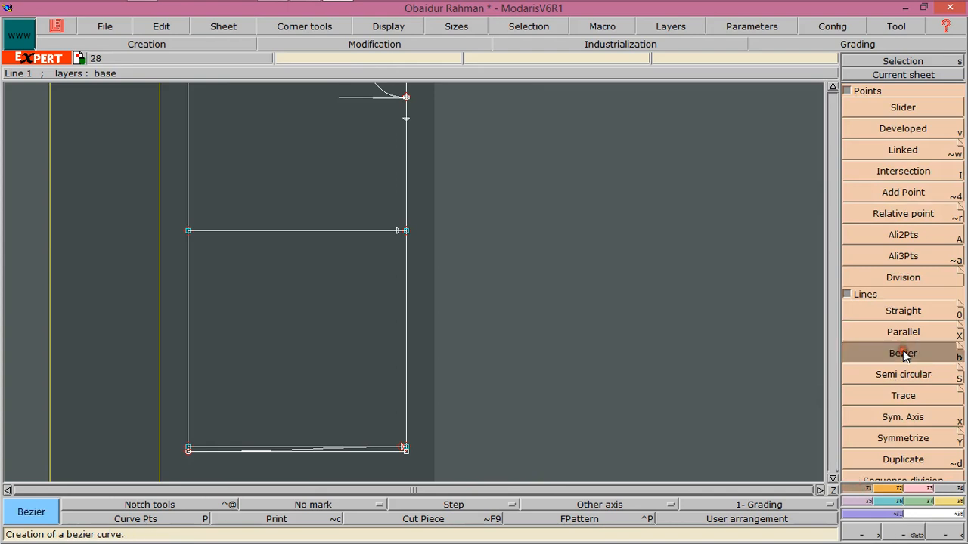
{"action": "left_click", "coordinate": [406, 120]}
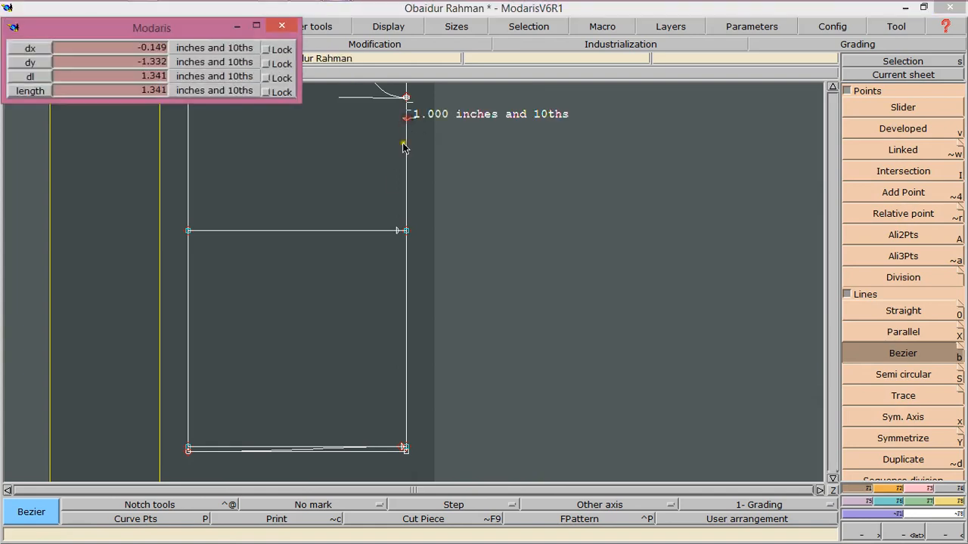
{"action": "left_click", "coordinate": [397, 231]}
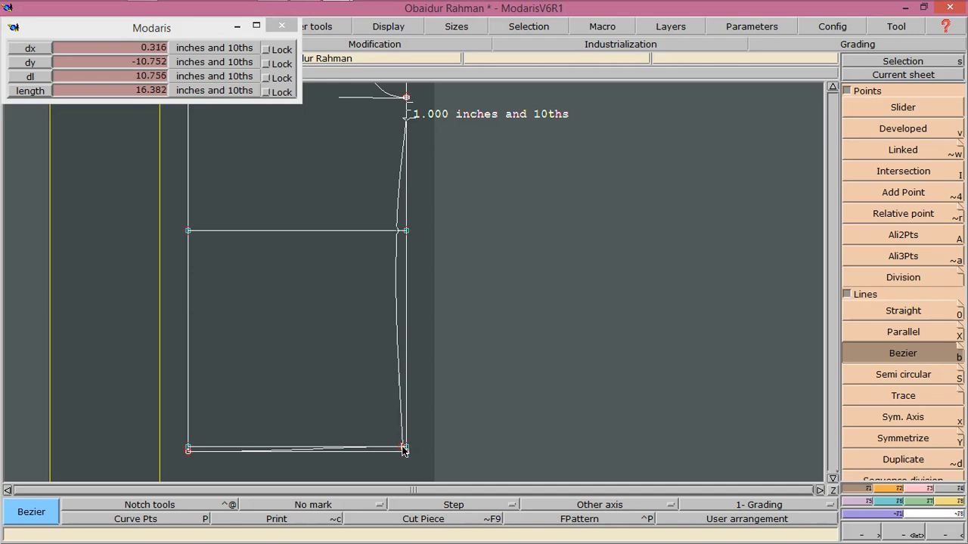
{"action": "left_click", "coordinate": [404, 449]}
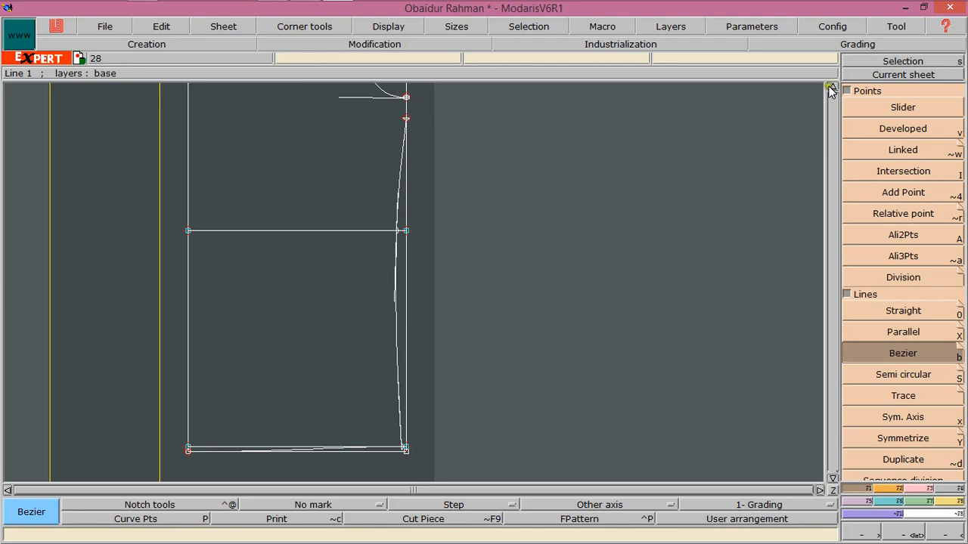
{"action": "left_click", "coordinate": [945, 535]}
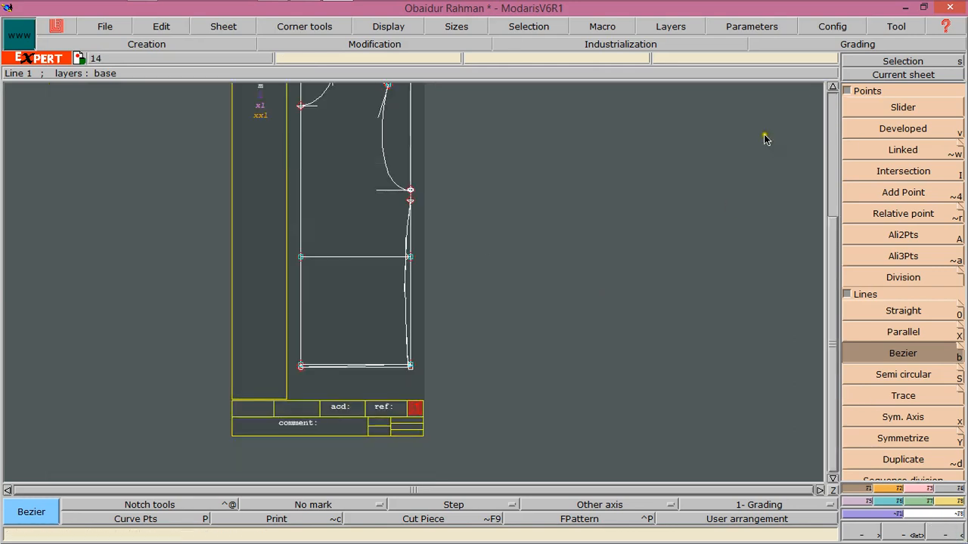
{"action": "left_click", "coordinate": [831, 89]}
{"action": "left_click", "coordinate": [832, 89]}
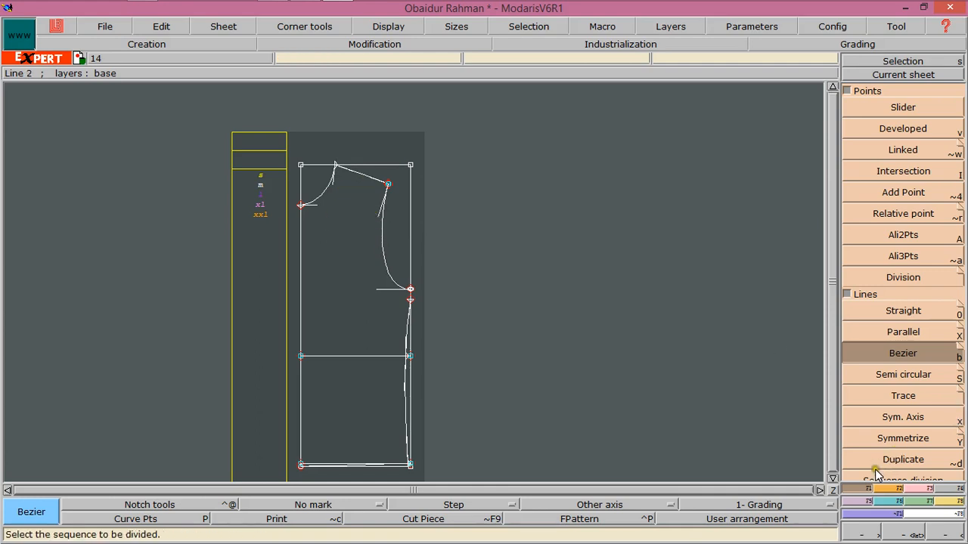
{"action": "left_click", "coordinate": [898, 490]}
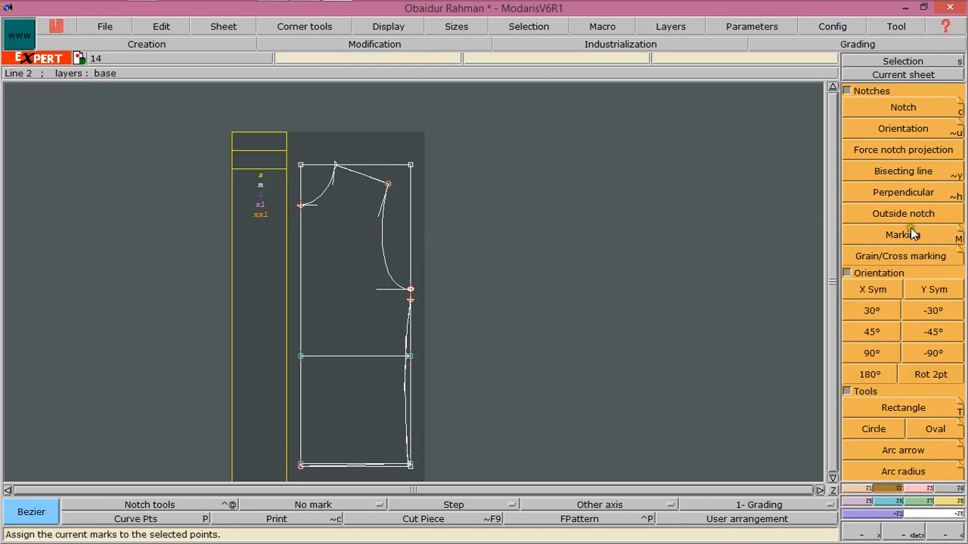
{"action": "left_click", "coordinate": [930, 489]}
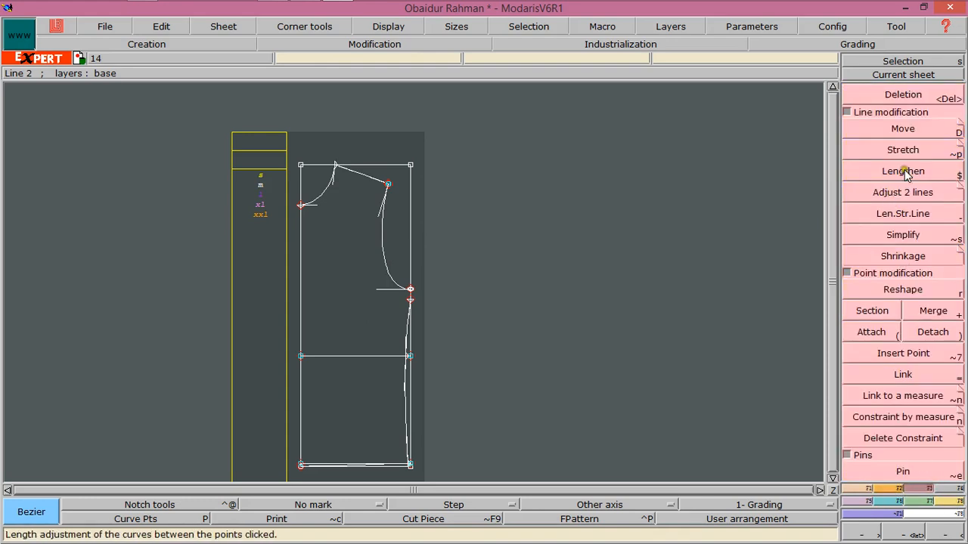
{"action": "left_click", "coordinate": [866, 490]}
Start a relative point measured from the neck point at the shoulder line's inner end
{"action": "left_click", "coordinate": [899, 214]}
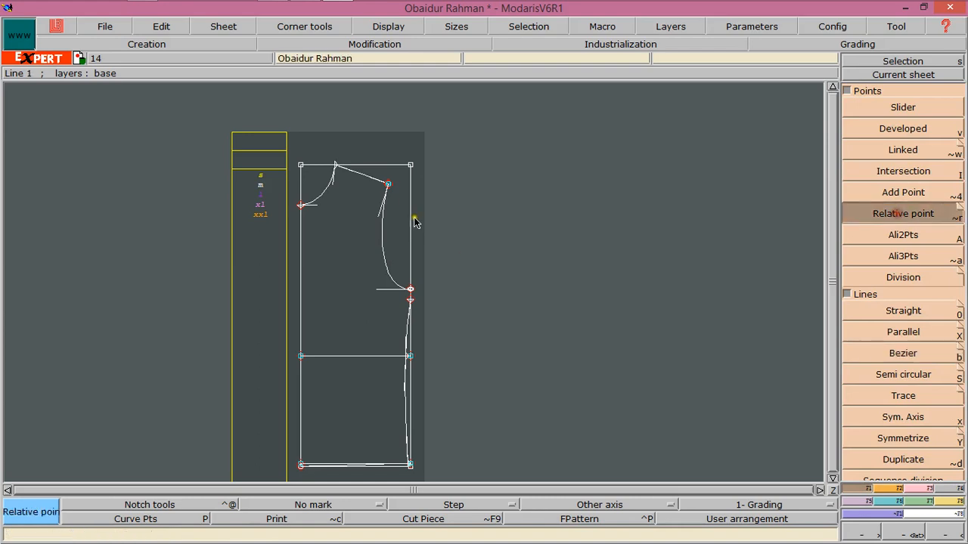
{"action": "left_click", "coordinate": [371, 166]}
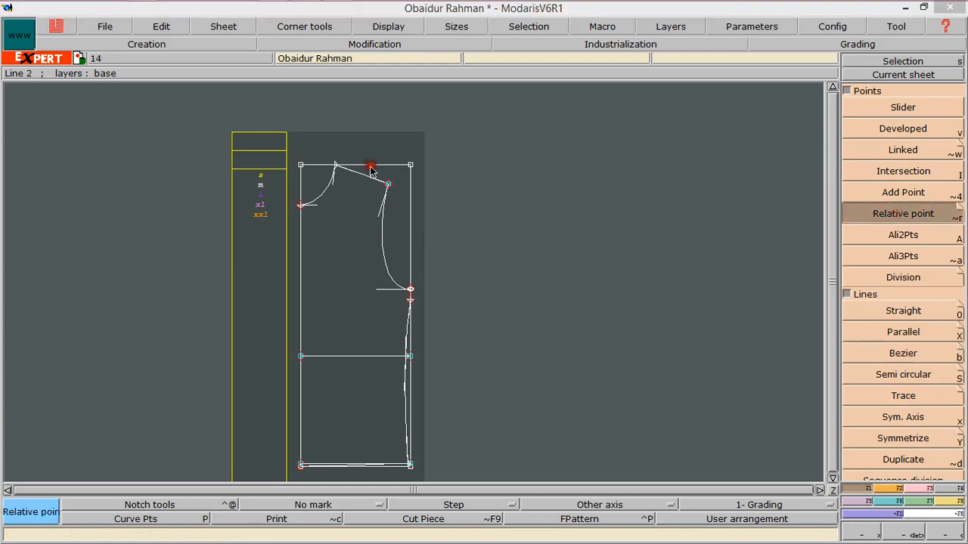
{"action": "right_click", "coordinate": [367, 237]}
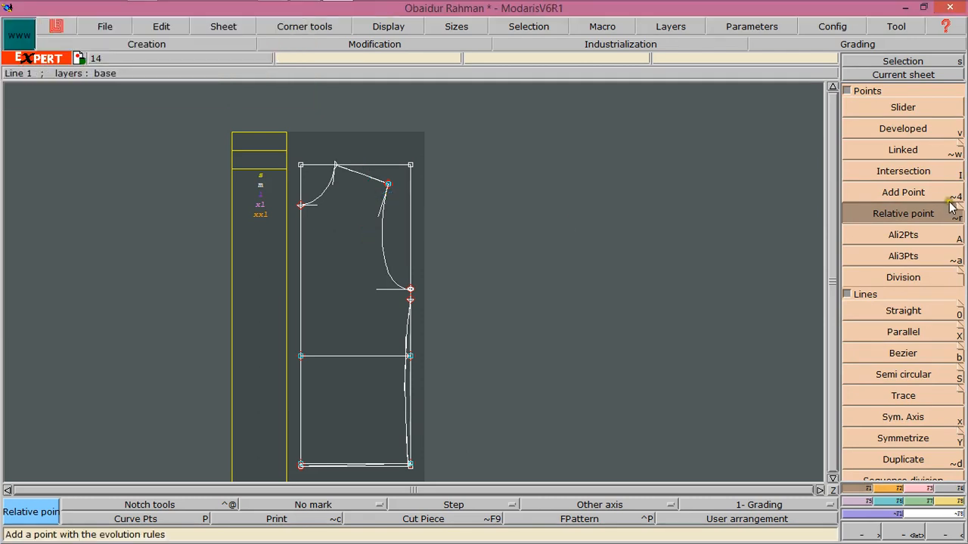
{"action": "left_click", "coordinate": [336, 168]}
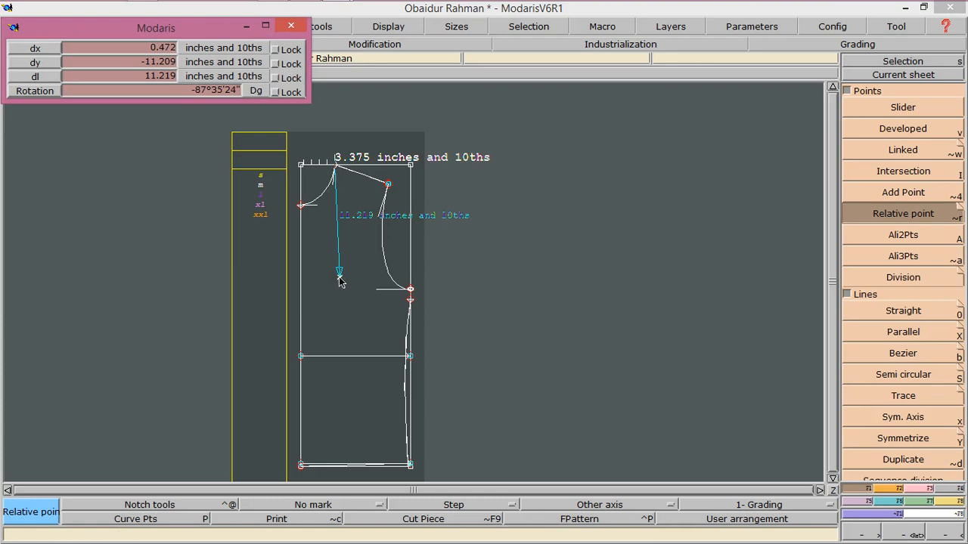
Place the relative point 8.25 inches below the neck point
{"action": "key", "text": "Down"}
{"action": "key", "text": "Down"}
{"action": "key", "text": "Down"}
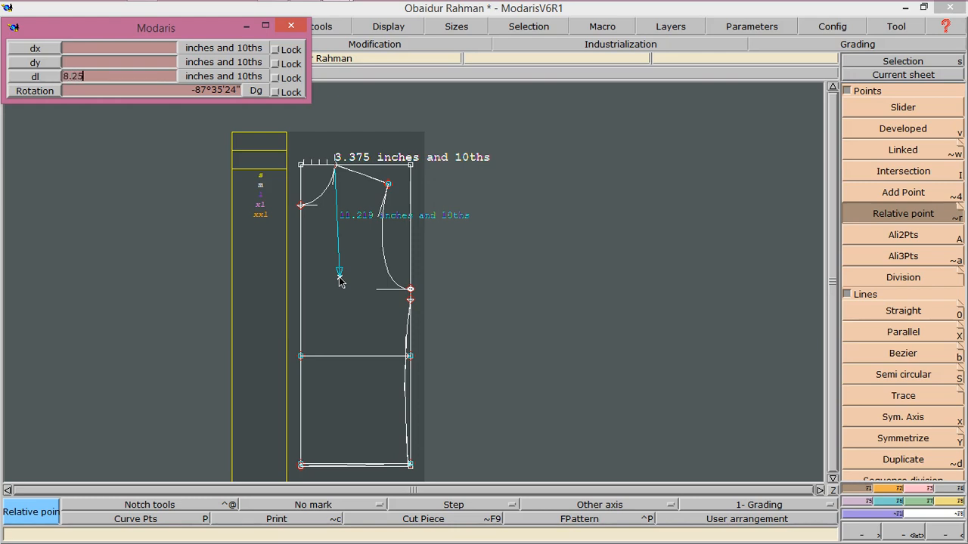
{"action": "key", "text": "Down"}
{"action": "key", "text": "Return"}
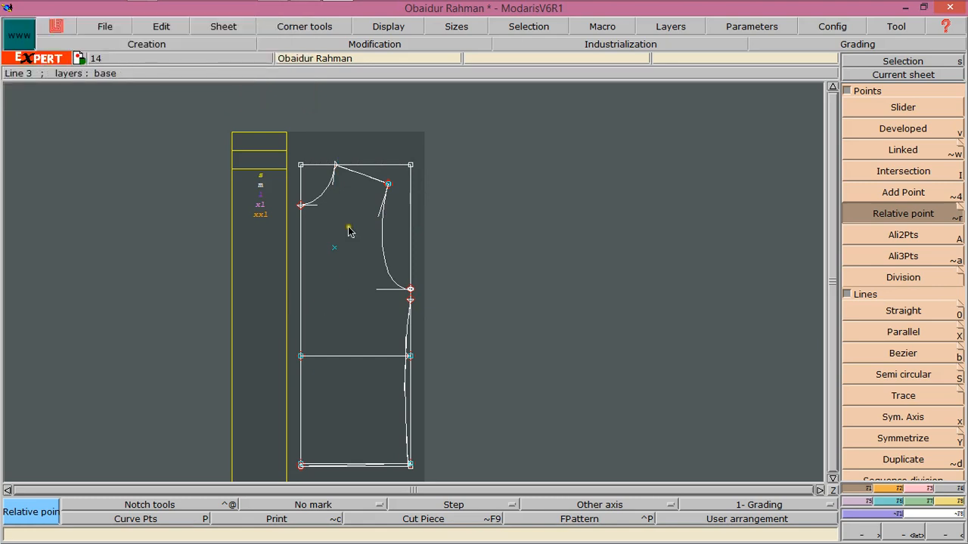
Place a relative point 2 inches in from the center front line toward the new point
{"action": "left_click", "coordinate": [301, 231]}
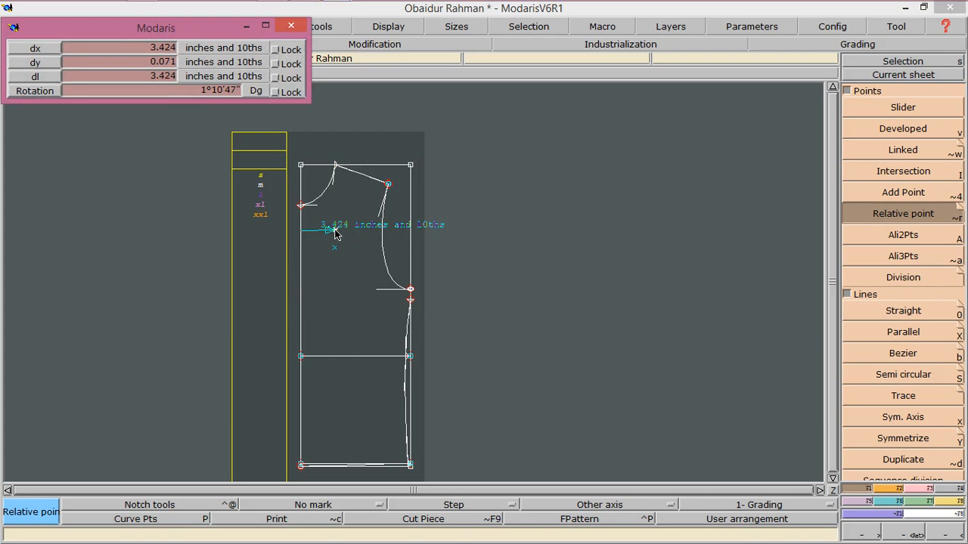
{"action": "key", "text": "BackSpace"}
{"action": "key", "text": "Down"}
{"action": "key", "text": "Down"}
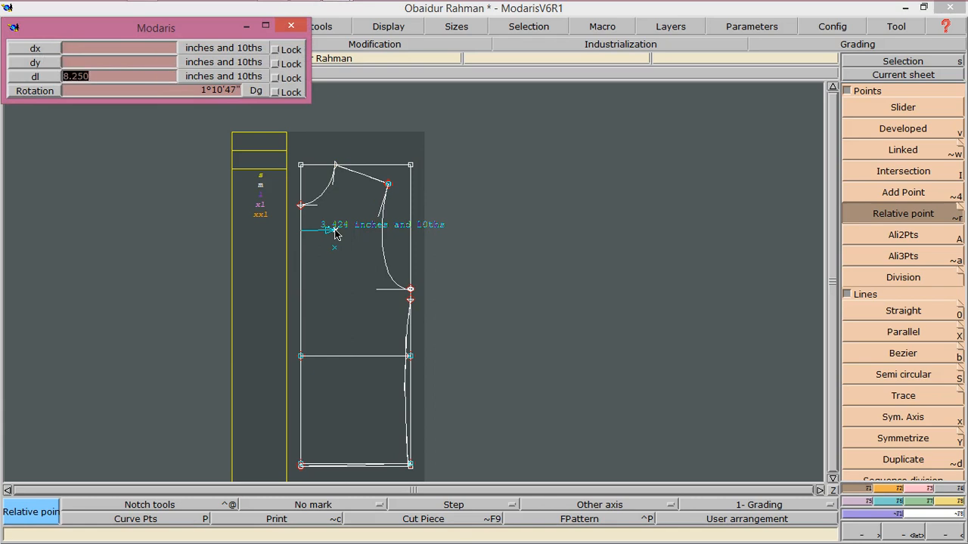
{"action": "type", "text": "2"}
{"action": "key", "text": "Return"}
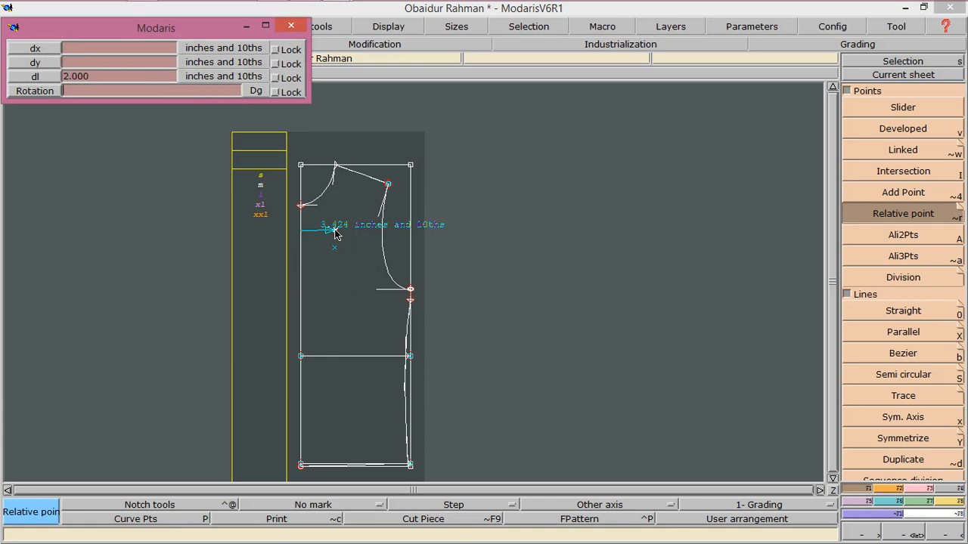
{"action": "left_click", "coordinate": [336, 234]}
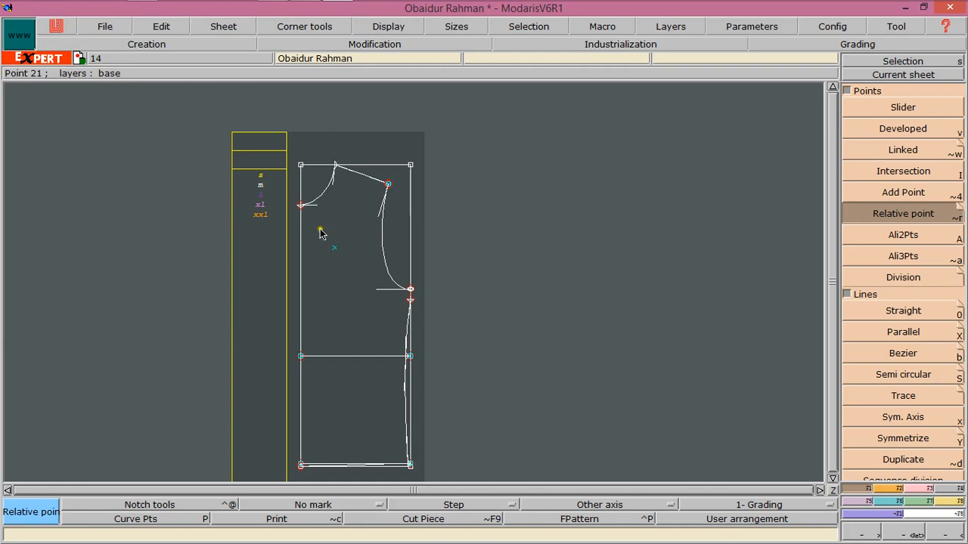
Align the 2-inch point horizontally with the 8.25-inch point using Ali2Pts
{"action": "left_click", "coordinate": [321, 230]}
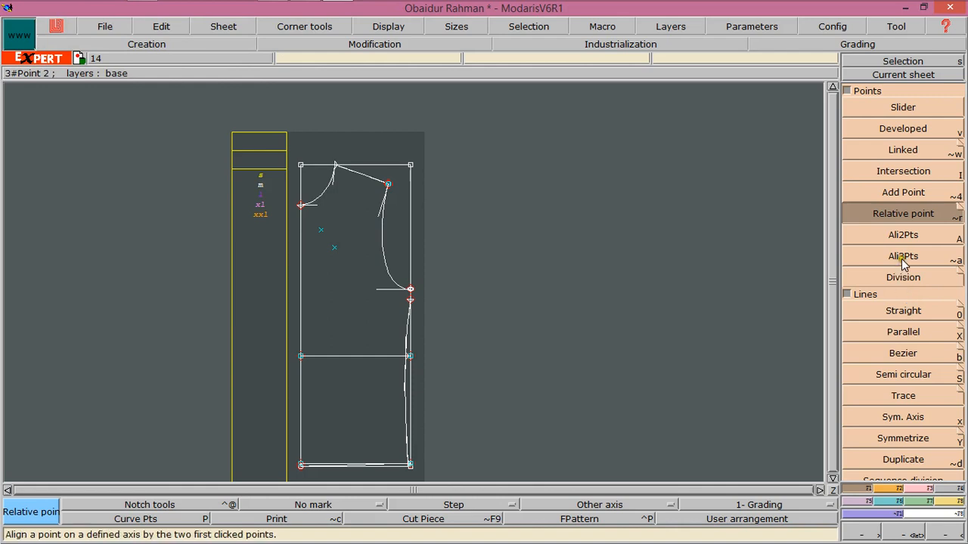
{"action": "left_click", "coordinate": [902, 236]}
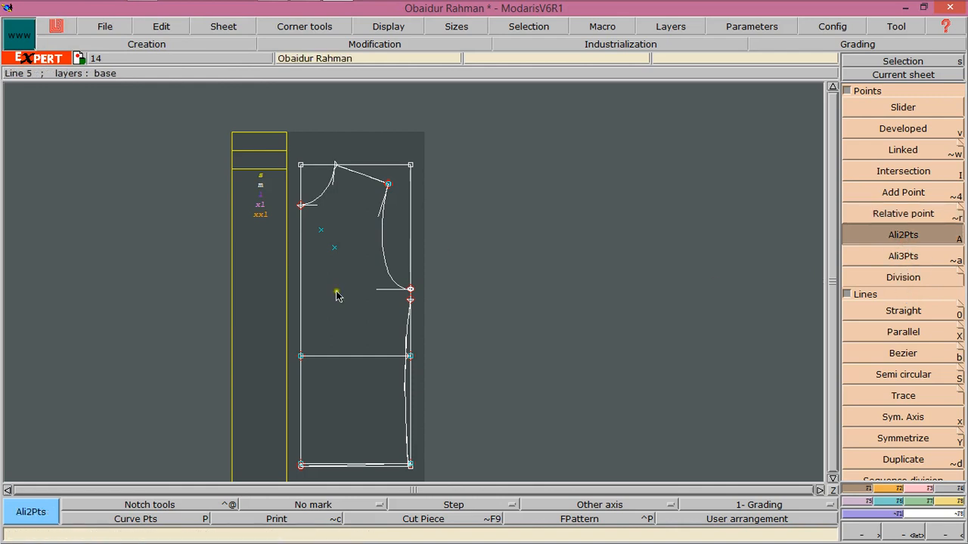
{"action": "left_click", "coordinate": [334, 247]}
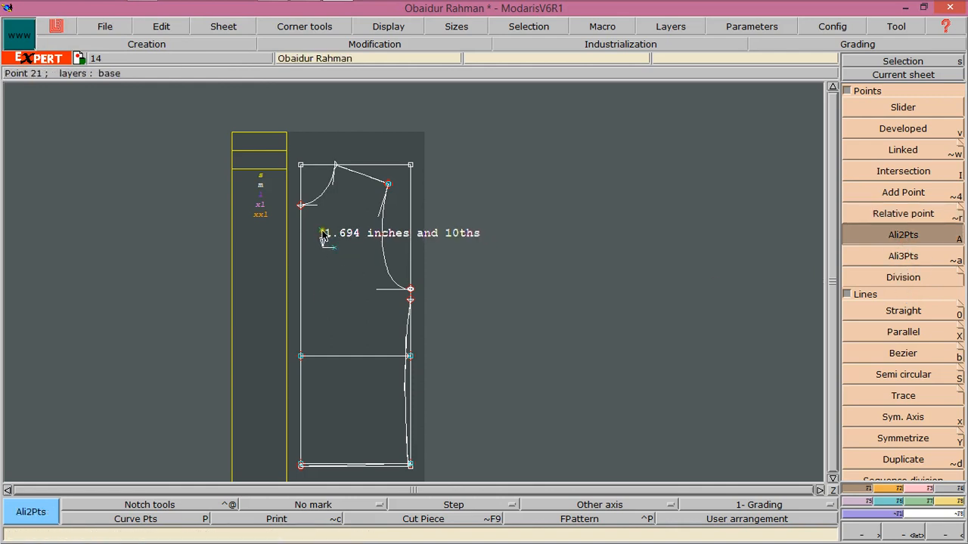
{"action": "left_click", "coordinate": [323, 234]}
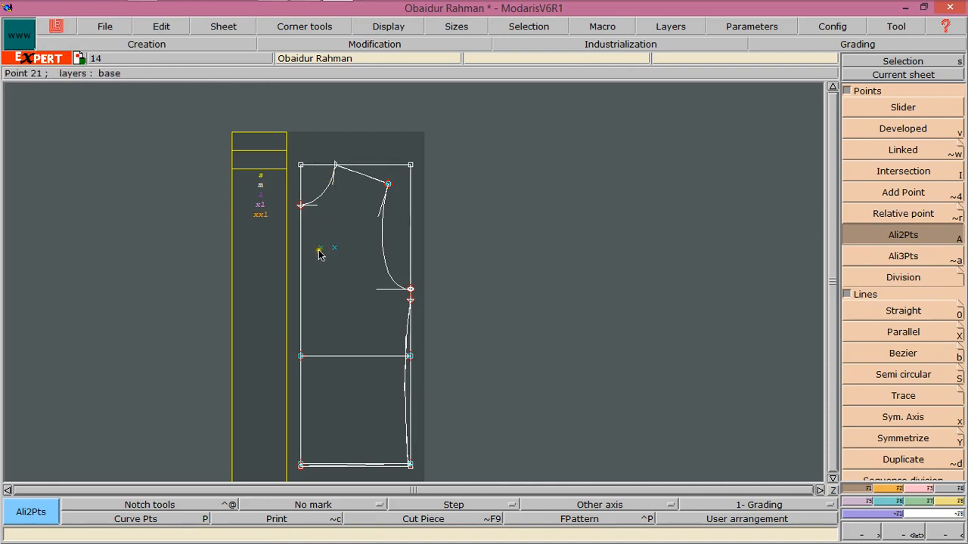
Delete the 8.25-inch reference point with the Deletion tool
{"action": "left_click", "coordinate": [919, 488]}
{"action": "left_click", "coordinate": [899, 94]}
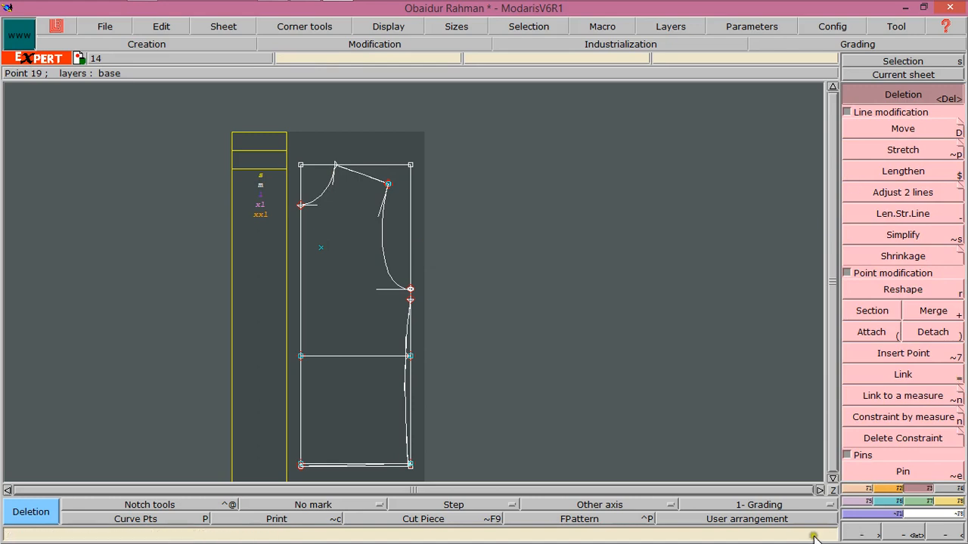
Draw a rectangle from the aligned point, 4.5 inches wide and 5.5 inches high, for the pocket
{"action": "left_click", "coordinate": [857, 490]}
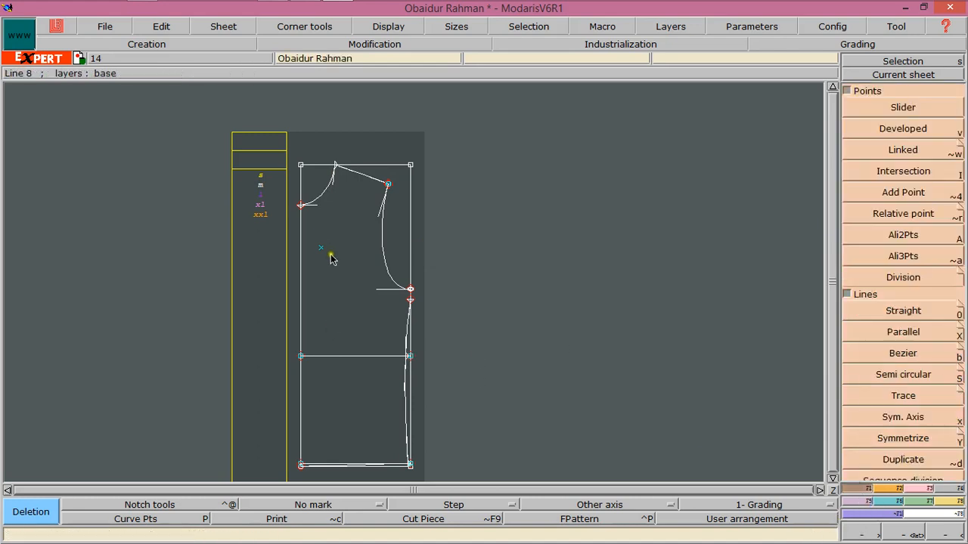
{"action": "left_click", "coordinate": [887, 490]}
{"action": "left_click", "coordinate": [892, 408]}
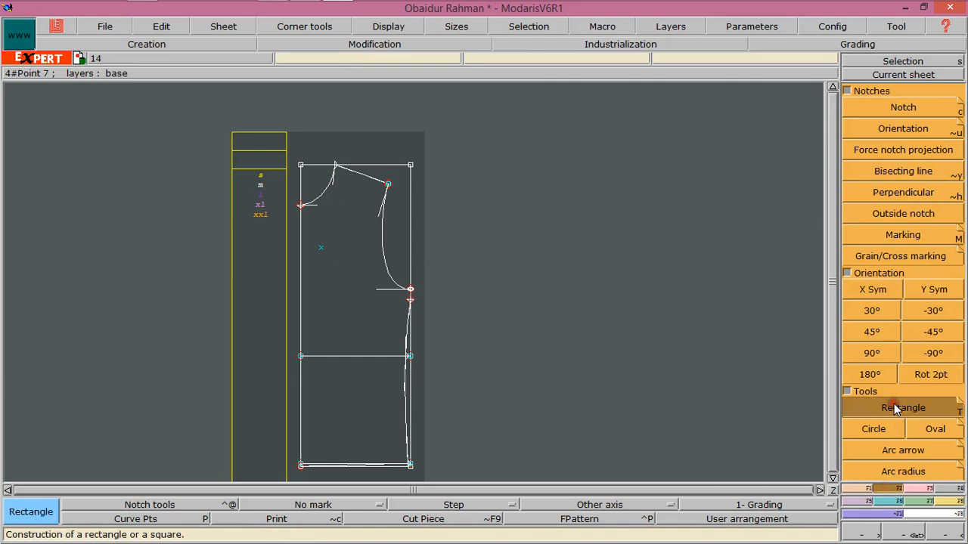
{"action": "left_click", "coordinate": [861, 490]}
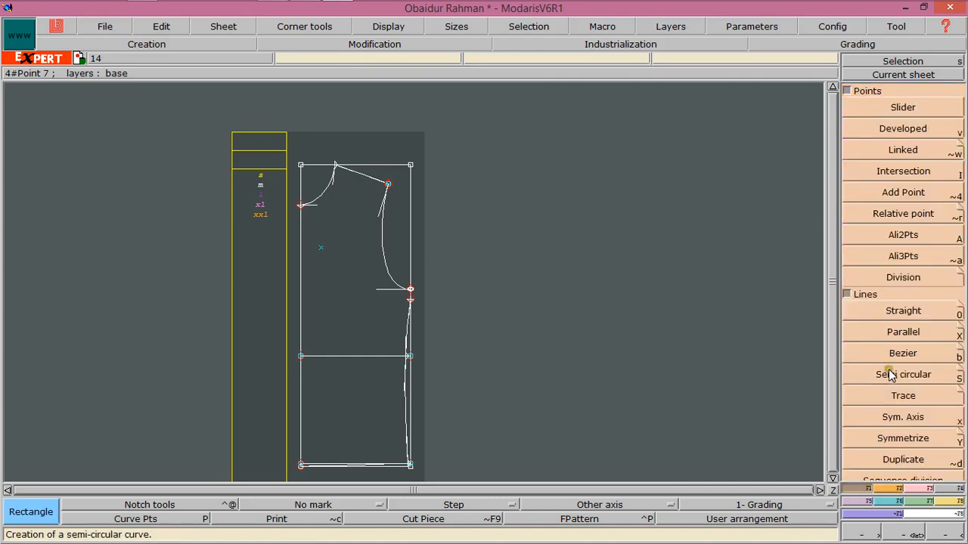
{"action": "left_click", "coordinate": [892, 493]}
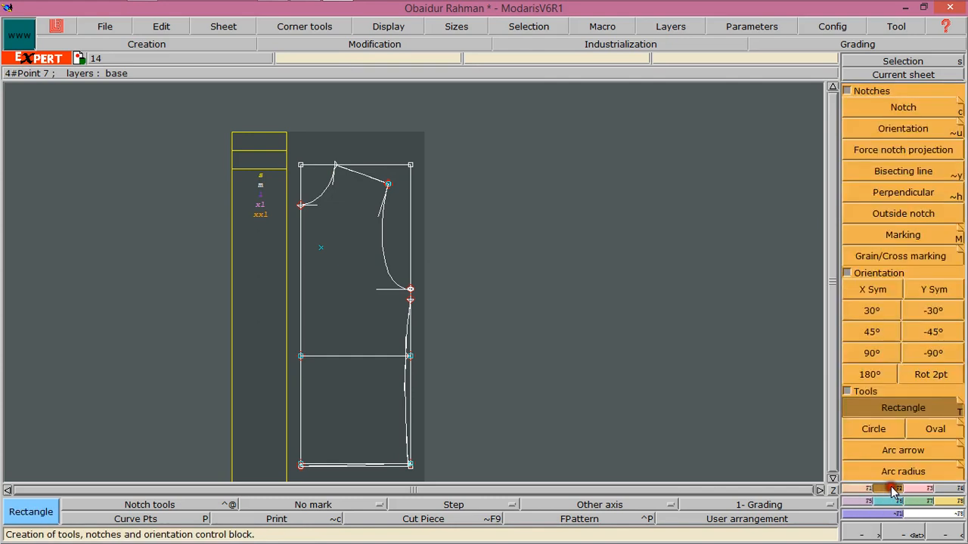
{"action": "left_click", "coordinate": [894, 409]}
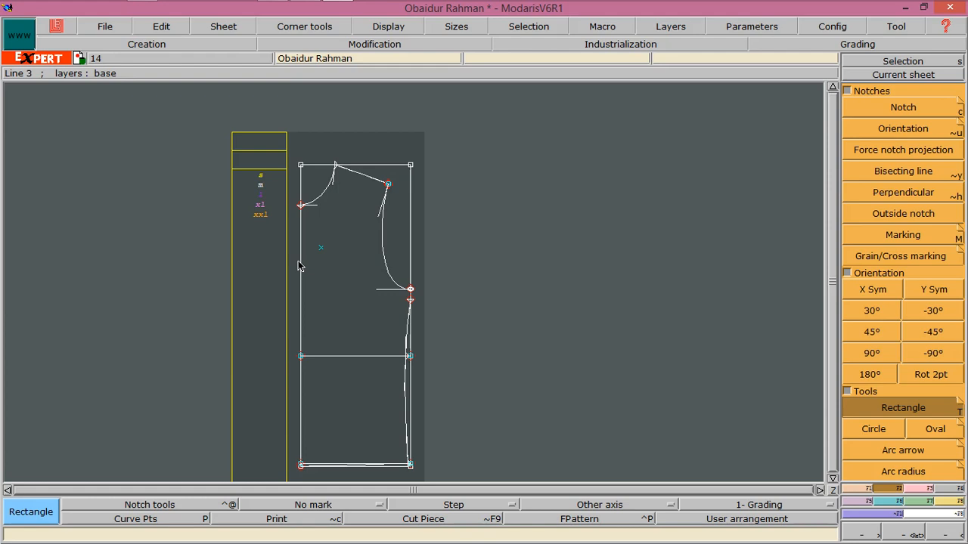
{"action": "left_click", "coordinate": [344, 279]}
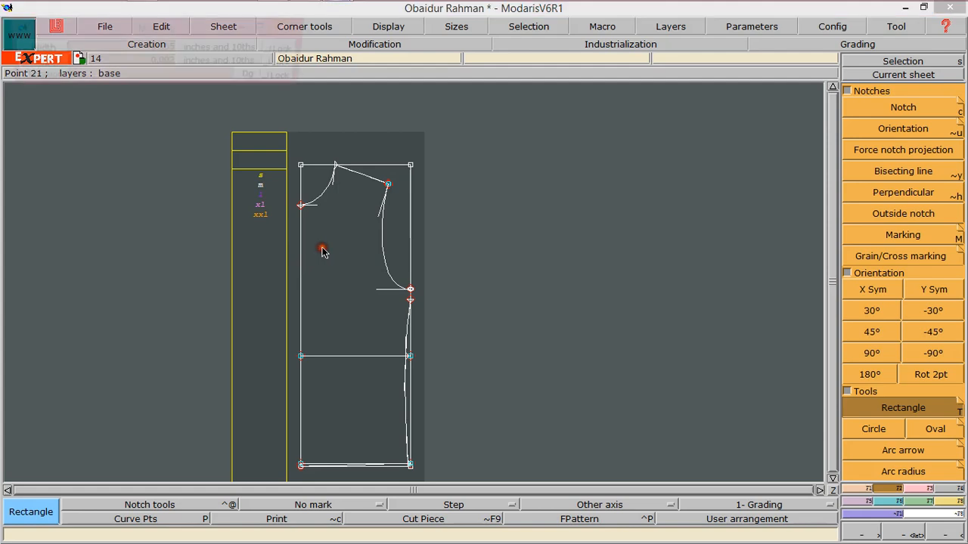
{"action": "left_click", "coordinate": [321, 250]}
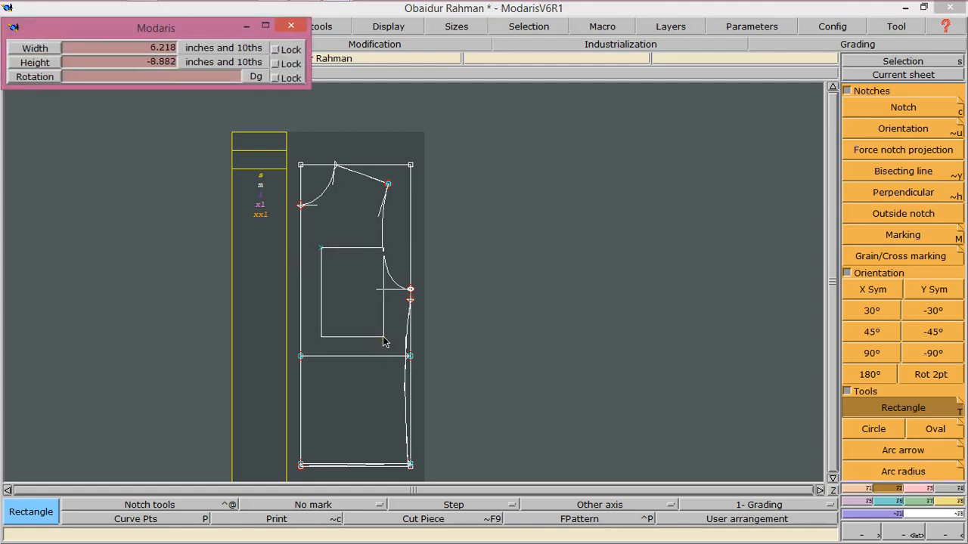
{"action": "key", "text": "Down"}
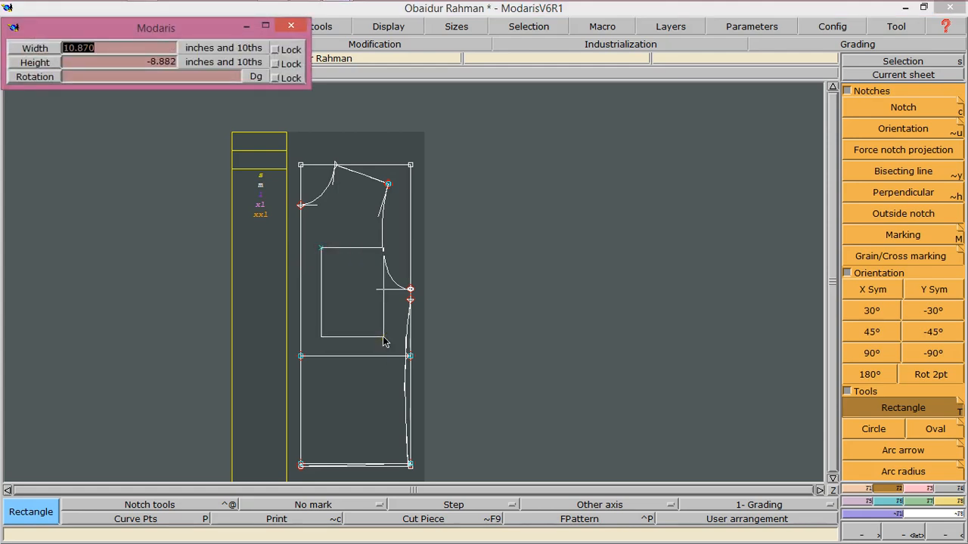
{"action": "type", "text": "4.5"}
{"action": "key", "text": "Down"}
{"action": "type", "text": "1"}
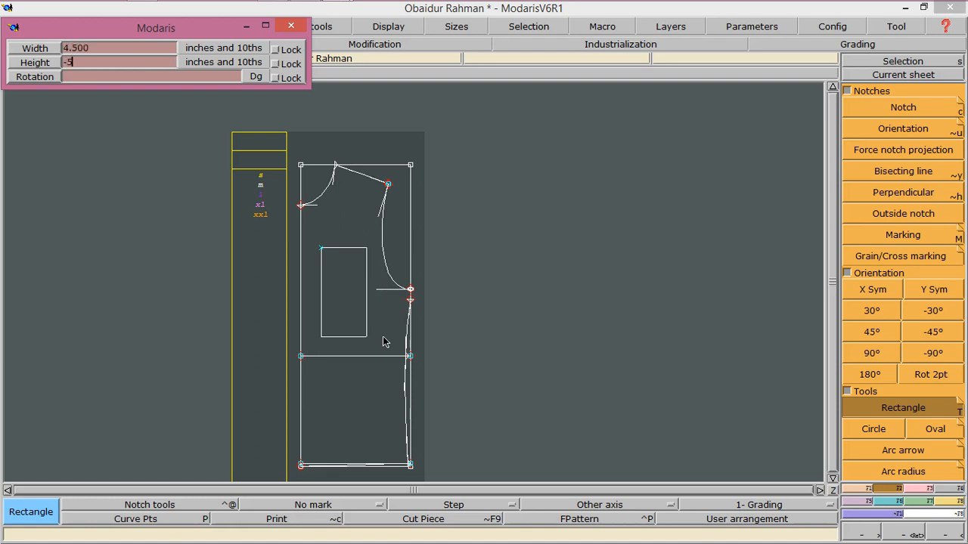
{"action": "type", "text": "5.5"}
{"action": "key", "text": "Down"}
{"action": "left_click", "coordinate": [383, 337]}
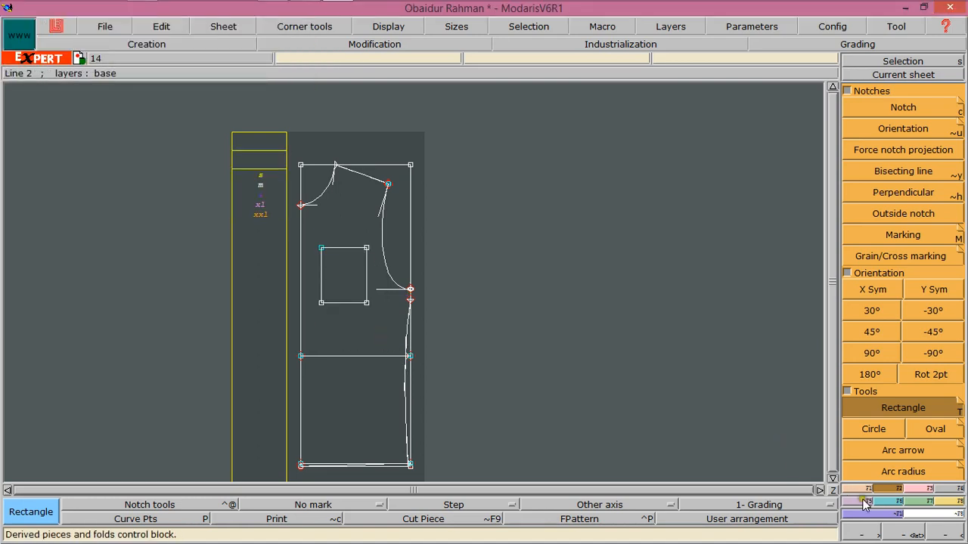
Draw a line parallel to the pocket rectangle's top edge, near its bottom edge
{"action": "left_click", "coordinate": [897, 534]}
{"action": "left_click_drag", "start_coordinate": [297, 222], "coordinate": [440, 367]}
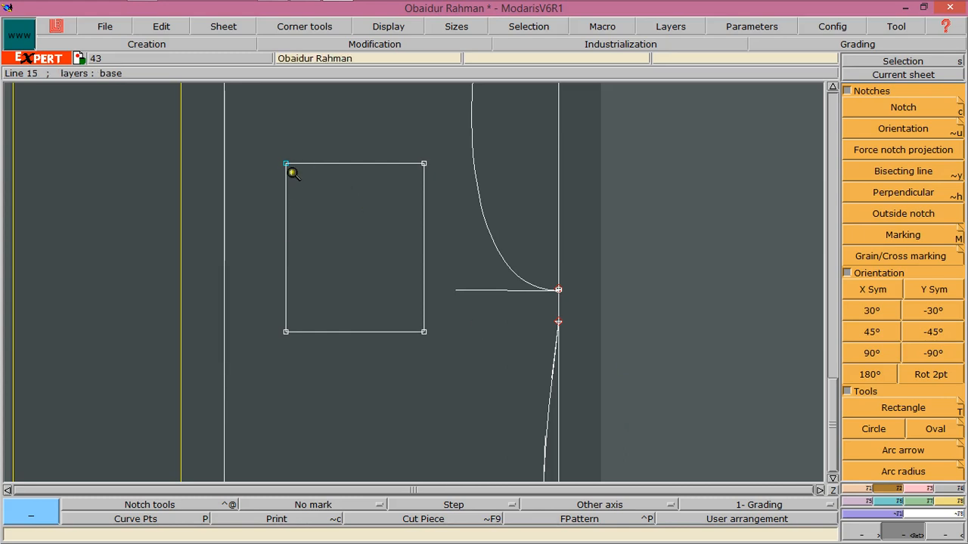
{"action": "left_click", "coordinate": [867, 490]}
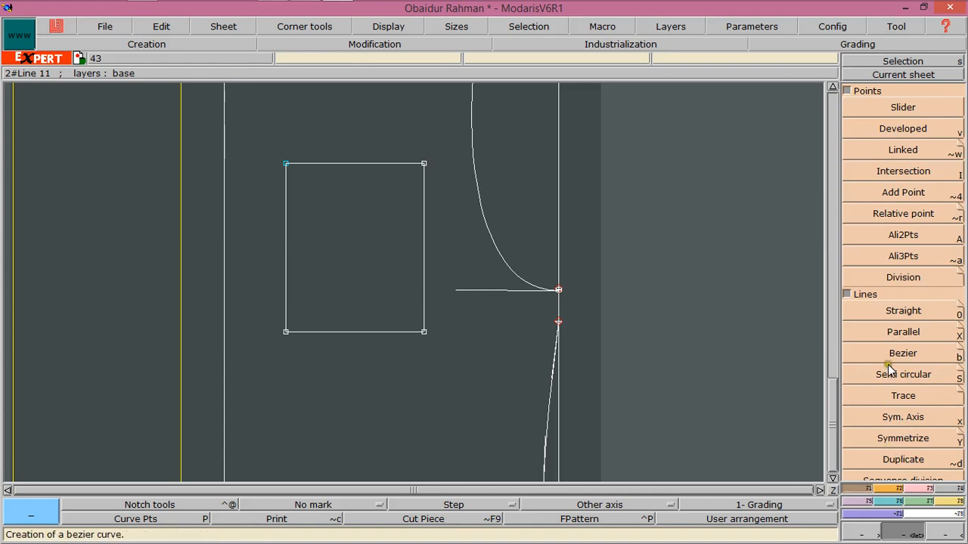
{"action": "left_click", "coordinate": [899, 332]}
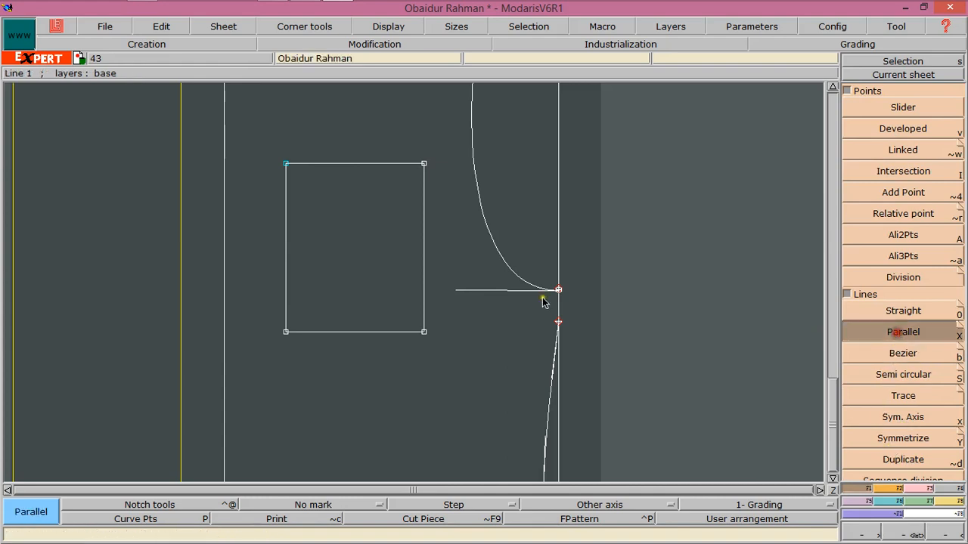
{"action": "left_click", "coordinate": [334, 164]}
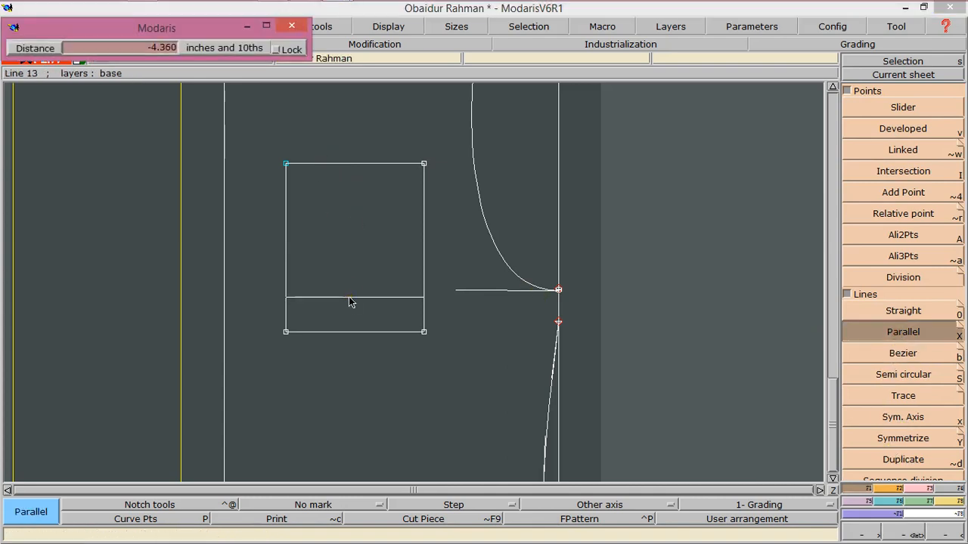
{"action": "type", "text": "-0.250"}
{"action": "type", "text": "-"}
{"action": "key", "text": "Return"}
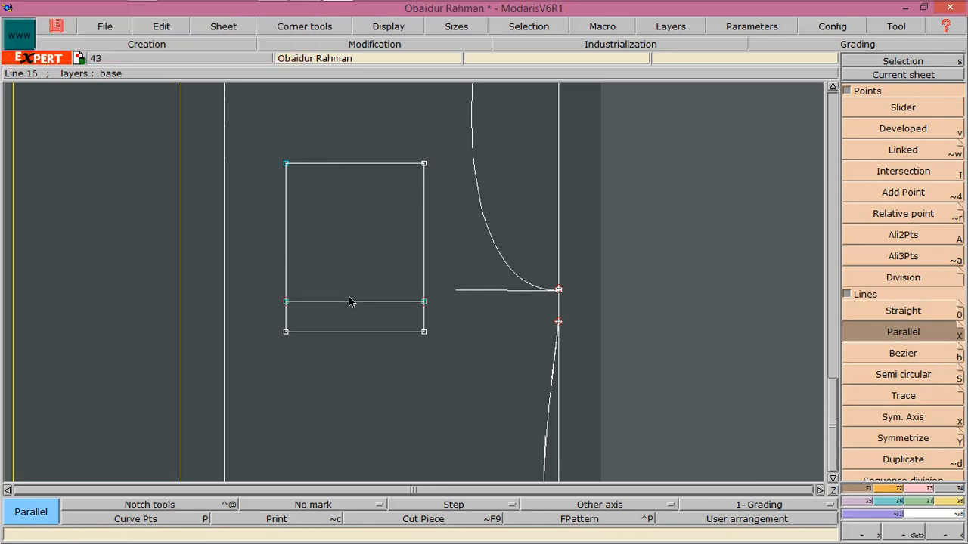
{"action": "left_click", "coordinate": [356, 277]}
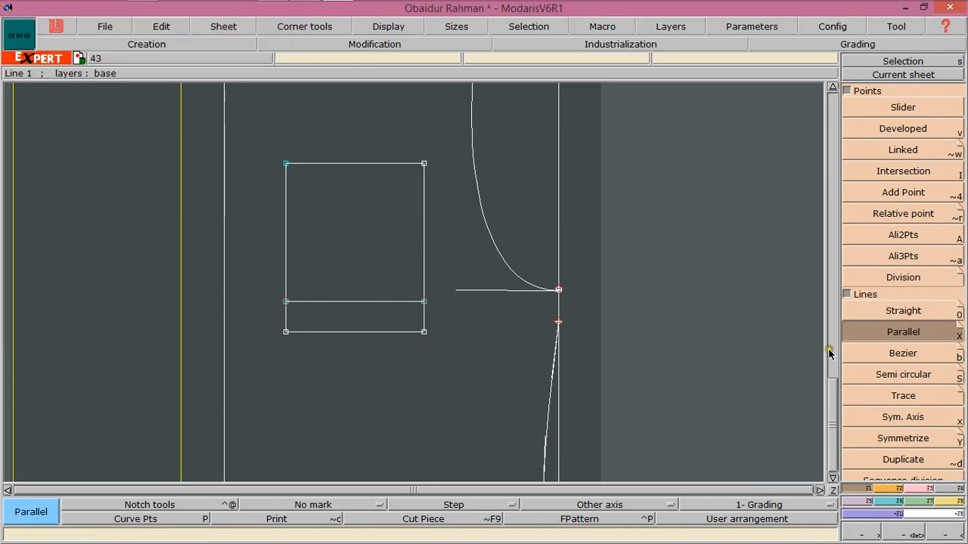
Divide the pocket rectangle's bottom edge into 2 equal parts
{"action": "left_click", "coordinate": [877, 270]}
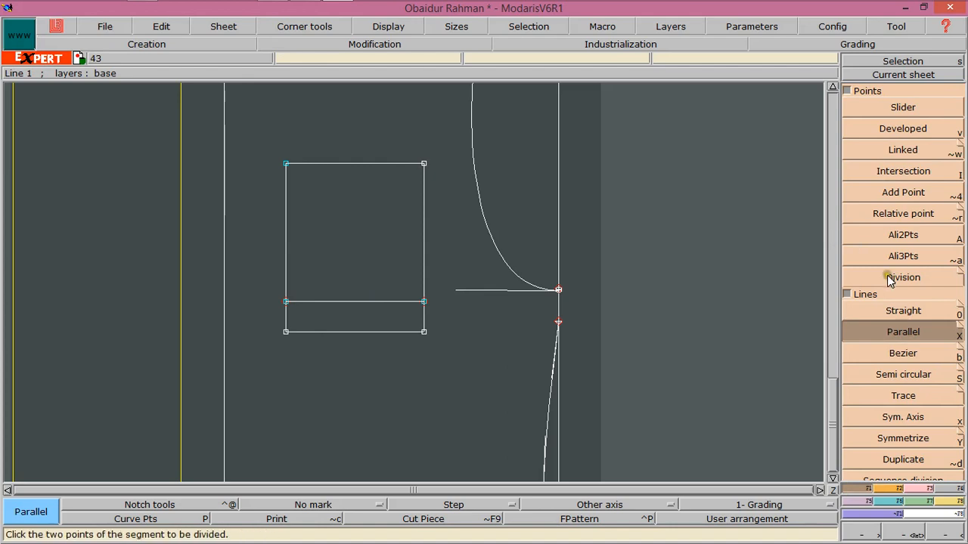
{"action": "left_click", "coordinate": [301, 331]}
{"action": "left_click", "coordinate": [423, 332]}
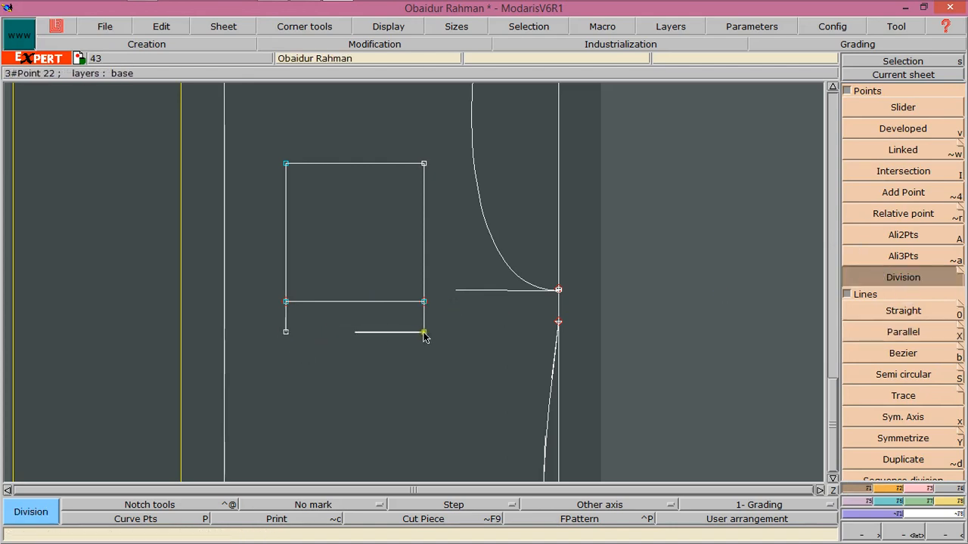
{"action": "type", "text": "2"}
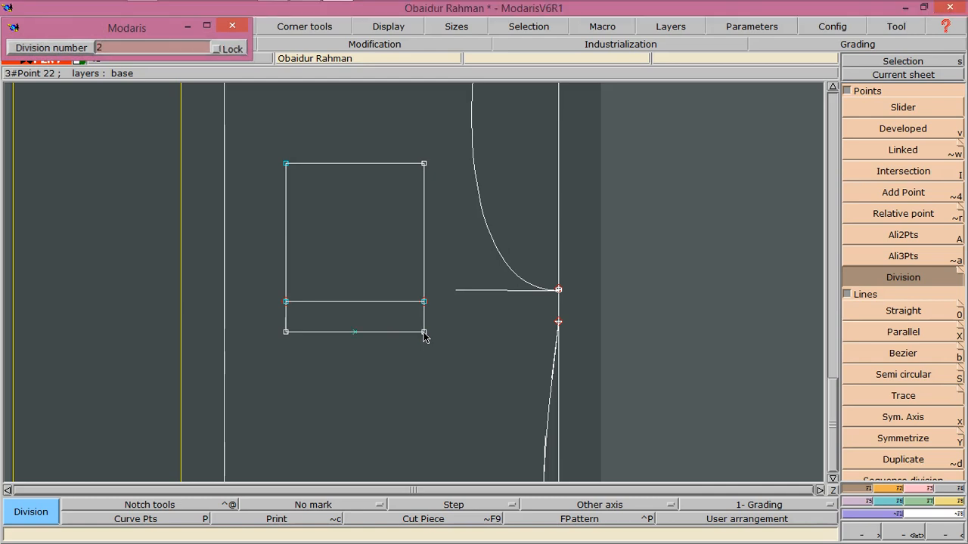
{"action": "key", "text": "Return"}
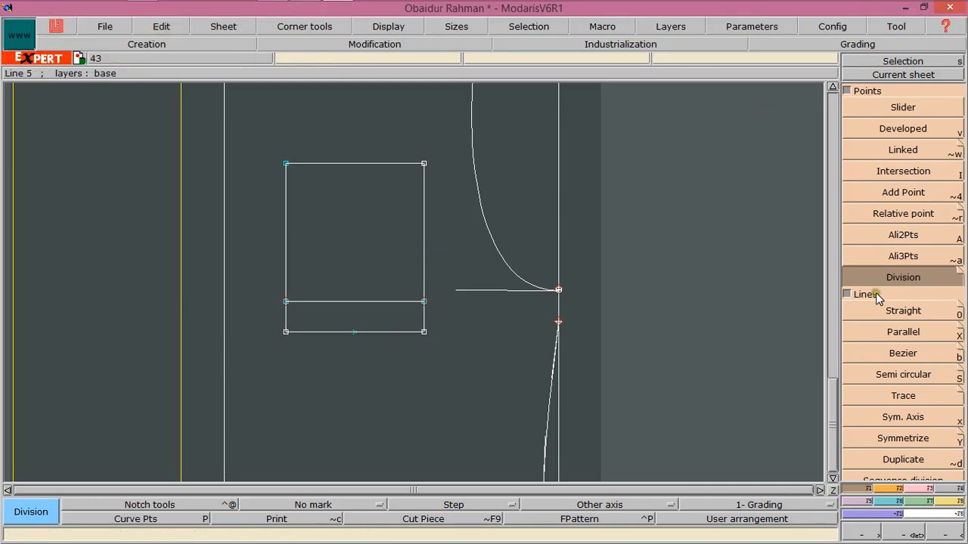
Draw straight lines from both ends of the parallel line to the bottom edge's midpoint, forming a pointed pocket base
{"action": "left_click", "coordinate": [892, 332]}
{"action": "left_click", "coordinate": [892, 313]}
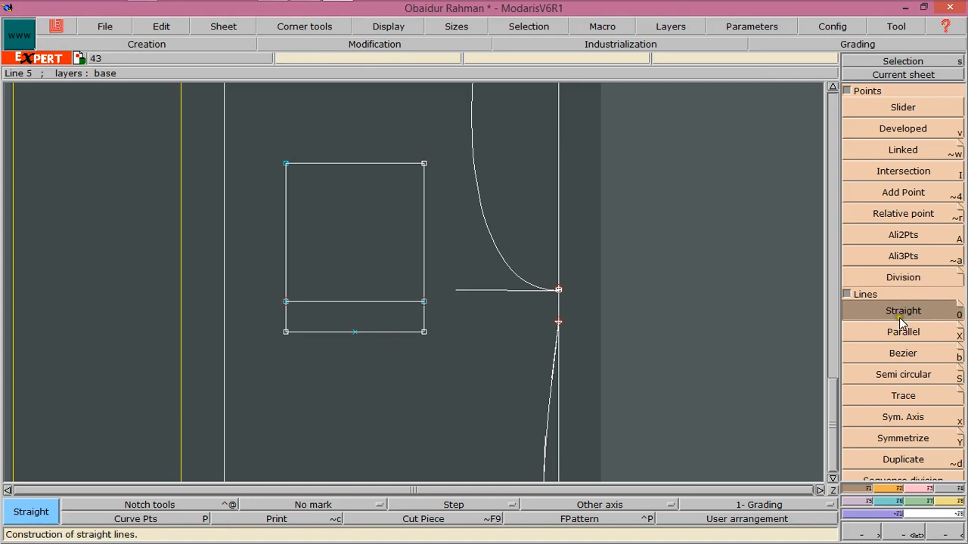
{"action": "left_click", "coordinate": [285, 301]}
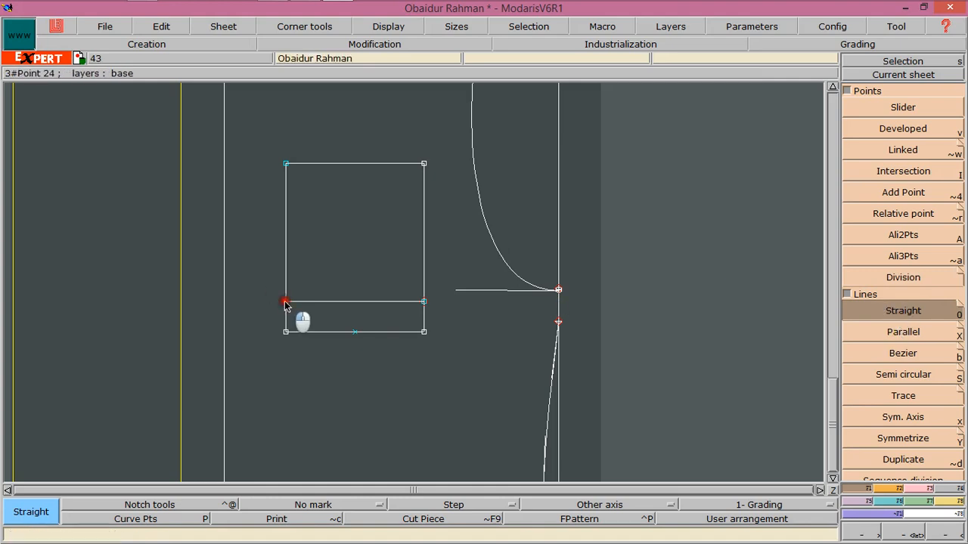
{"action": "left_click", "coordinate": [355, 331]}
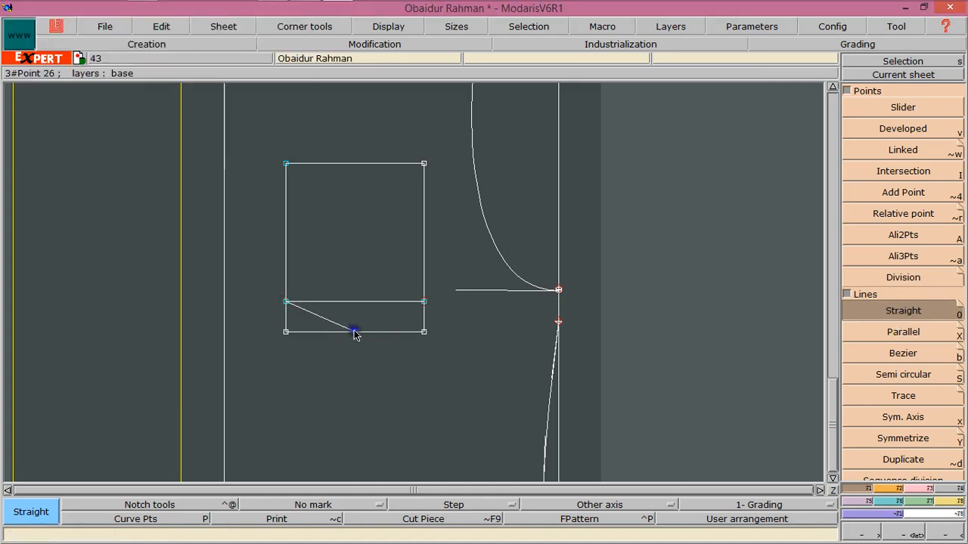
{"action": "left_click", "coordinate": [354, 332]}
{"action": "left_click", "coordinate": [424, 302]}
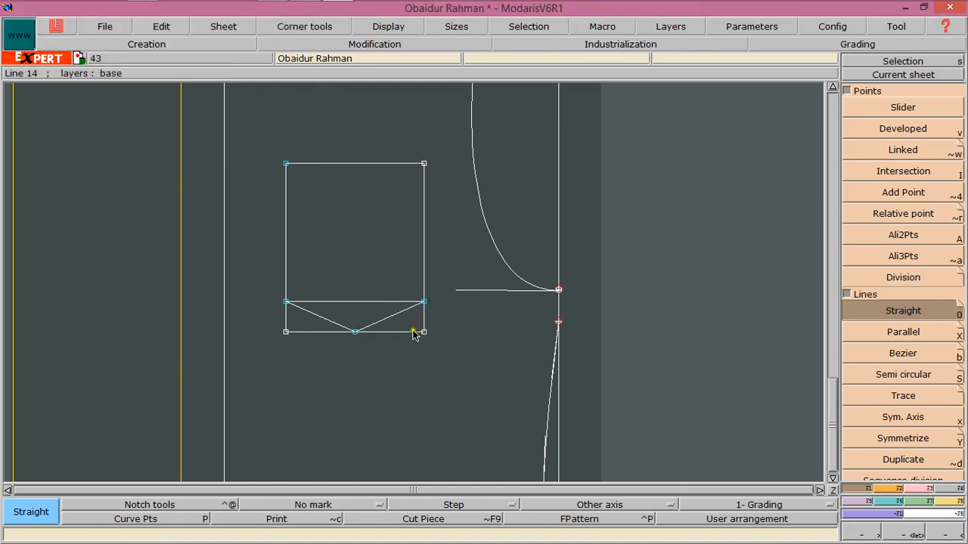
Undo the pointed base lines and try an Arc arrow curve between the parallel line's ends with a -1 inch arrow, then undo it
{"action": "key", "text": "ctrl+z"}
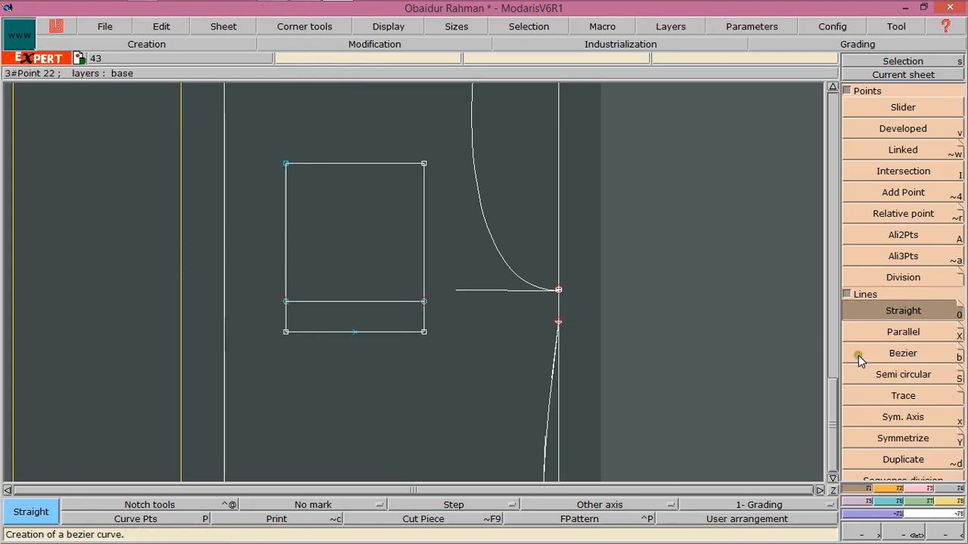
{"action": "left_click", "coordinate": [848, 295]}
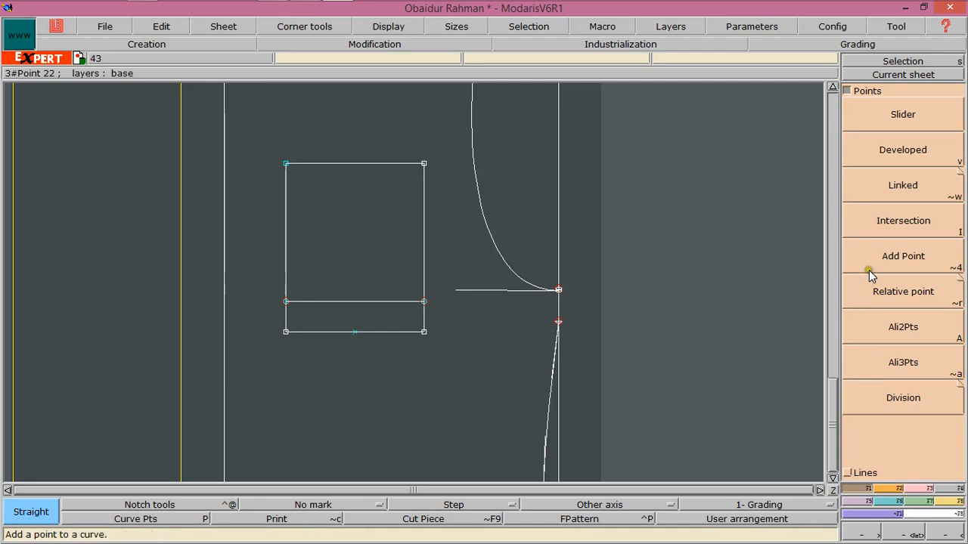
{"action": "left_click", "coordinate": [848, 473]}
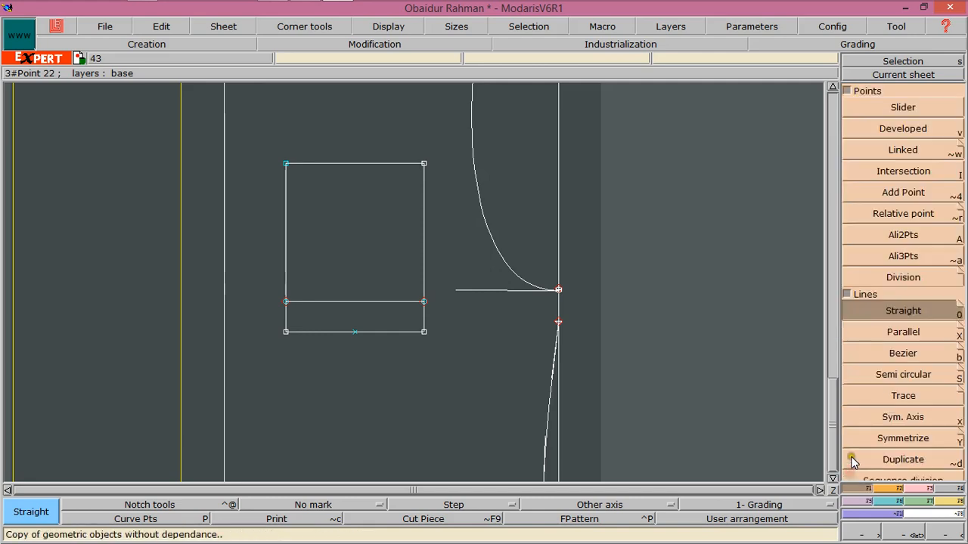
{"action": "left_click", "coordinate": [900, 490]}
{"action": "left_click", "coordinate": [900, 453]}
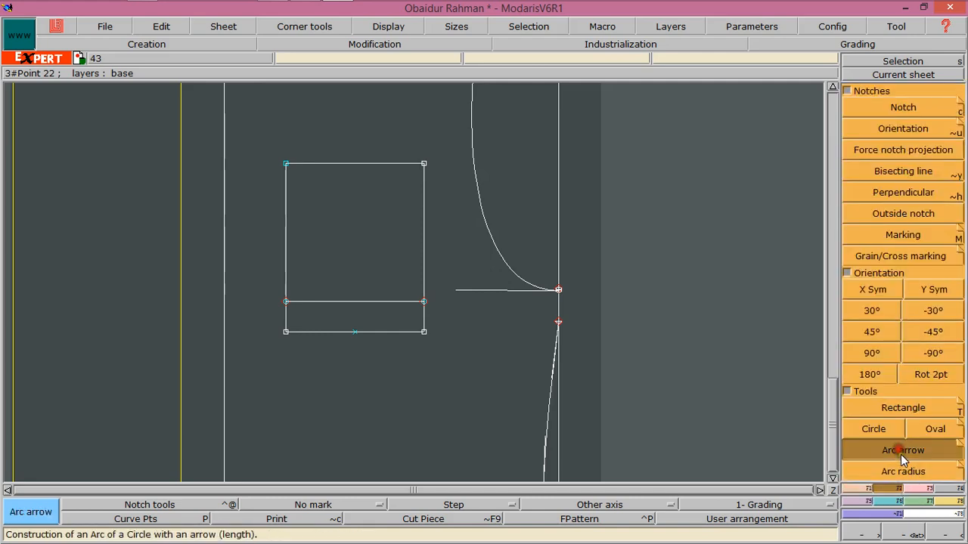
{"action": "left_click", "coordinate": [285, 302]}
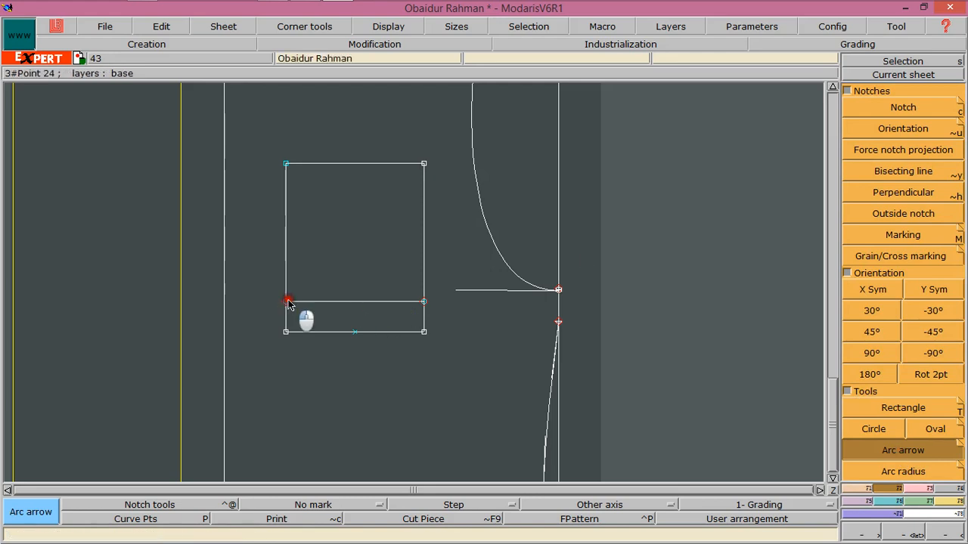
{"action": "left_click", "coordinate": [330, 333]}
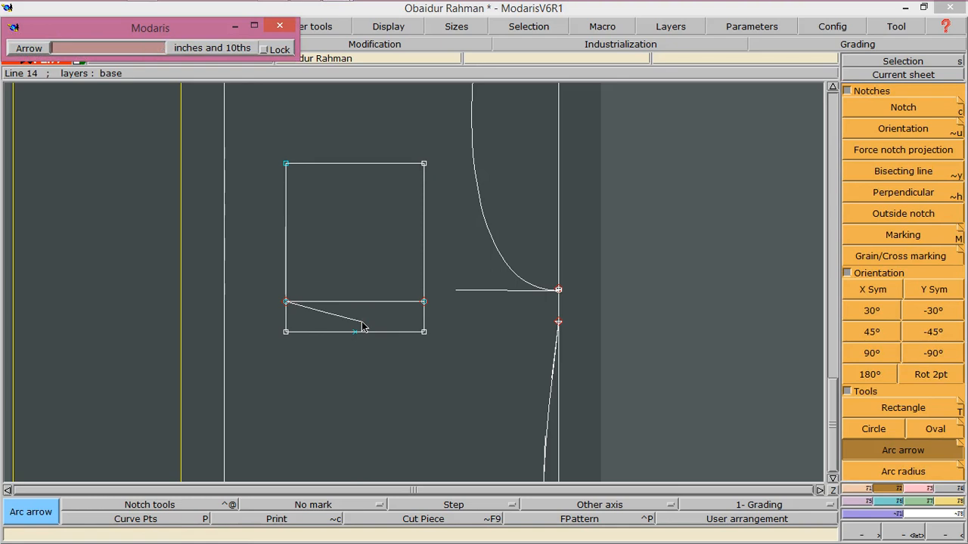
{"action": "key", "text": "Return"}
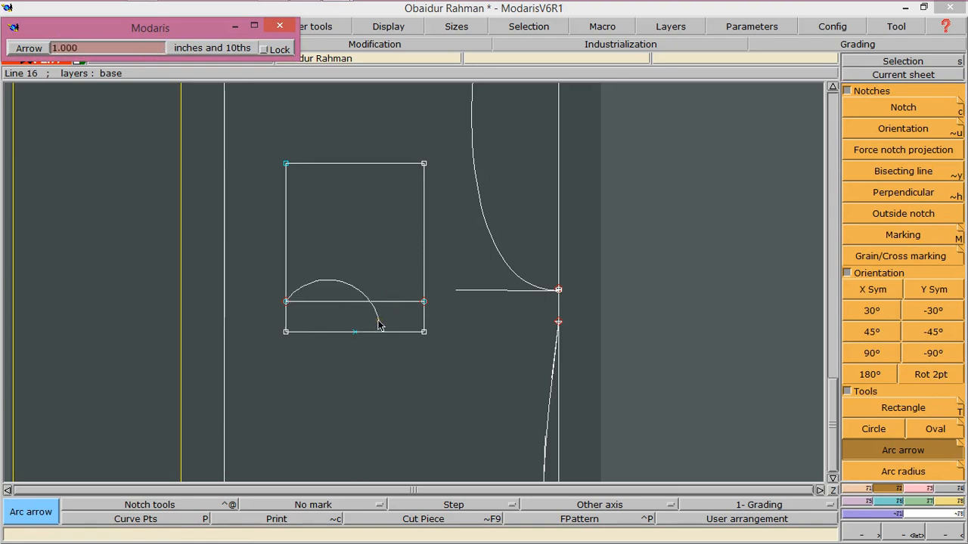
{"action": "key", "text": "Down"}
{"action": "type", "text": "-"}
{"action": "key", "text": "Return"}
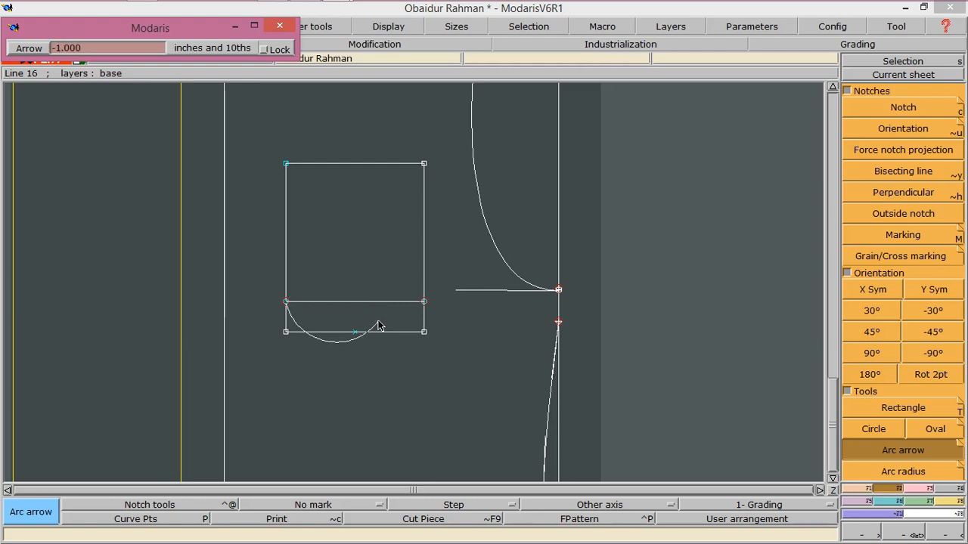
{"action": "left_click", "coordinate": [425, 303]}
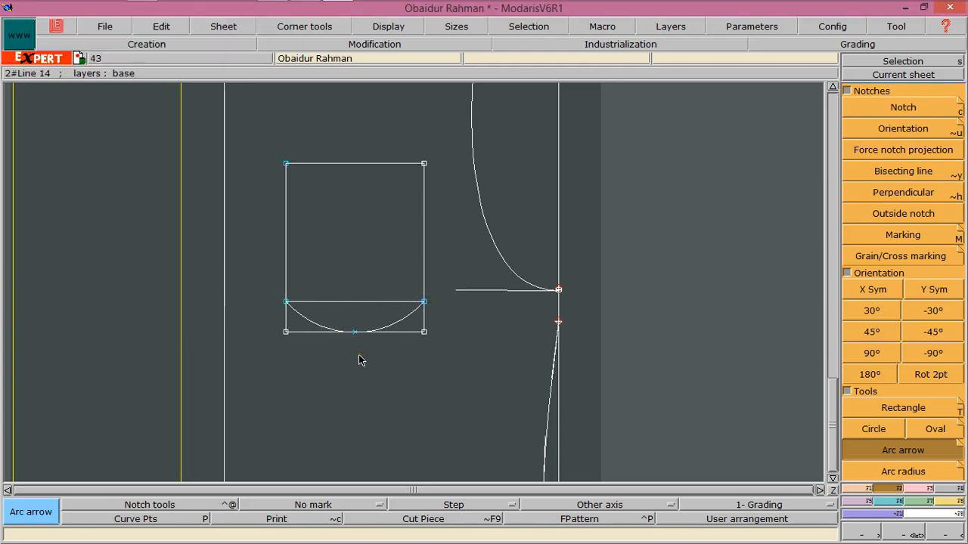
{"action": "key", "text": "ctrl+z"}
Redraw straight lines from both ends of the parallel line to the bottom edge's midpoint for the pointed base
{"action": "left_click", "coordinate": [855, 490]}
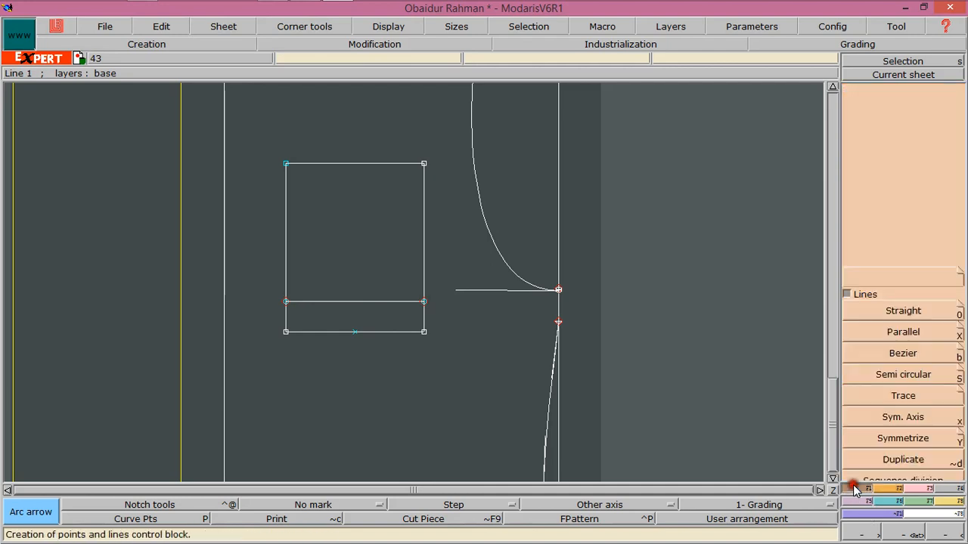
{"action": "left_click", "coordinate": [886, 311]}
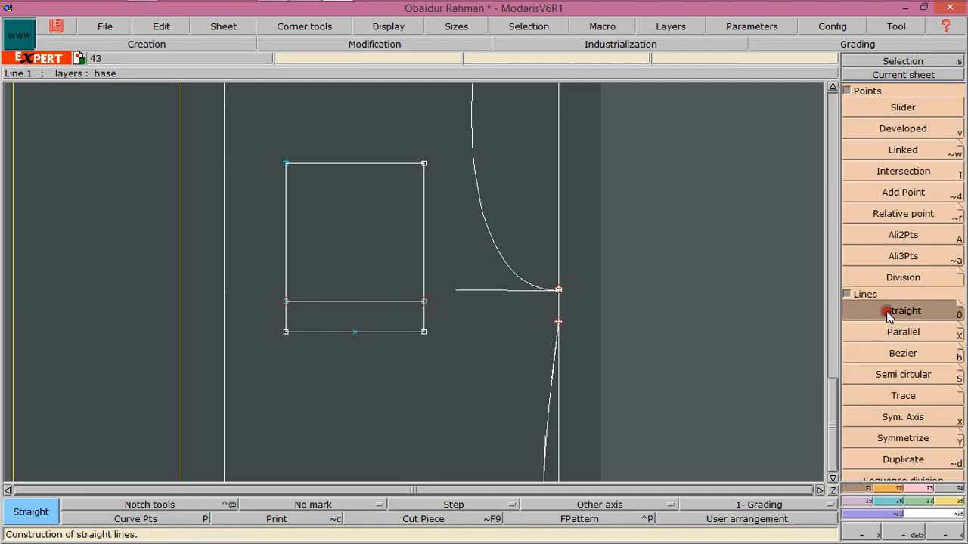
{"action": "left_click", "coordinate": [286, 302]}
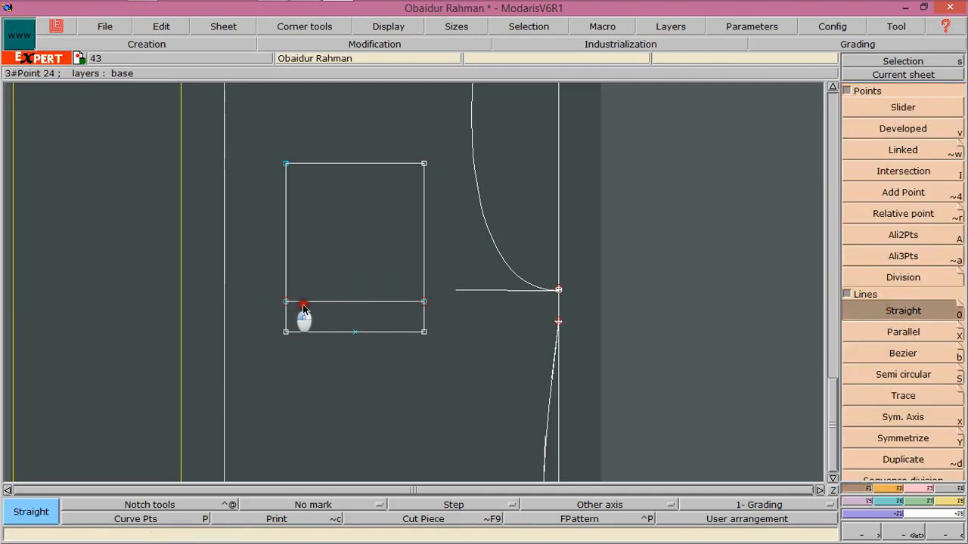
{"action": "left_click", "coordinate": [355, 333]}
{"action": "left_click", "coordinate": [355, 332]}
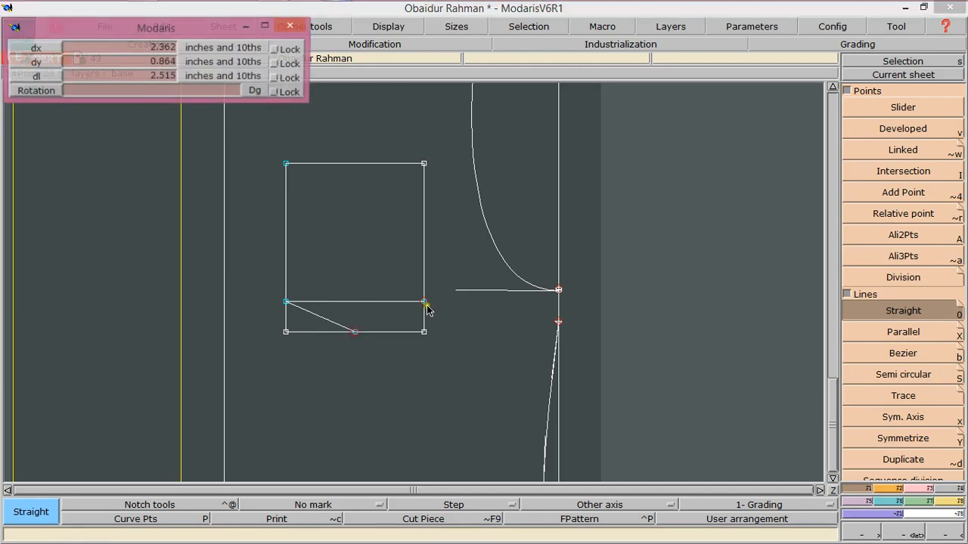
{"action": "left_click", "coordinate": [423, 302]}
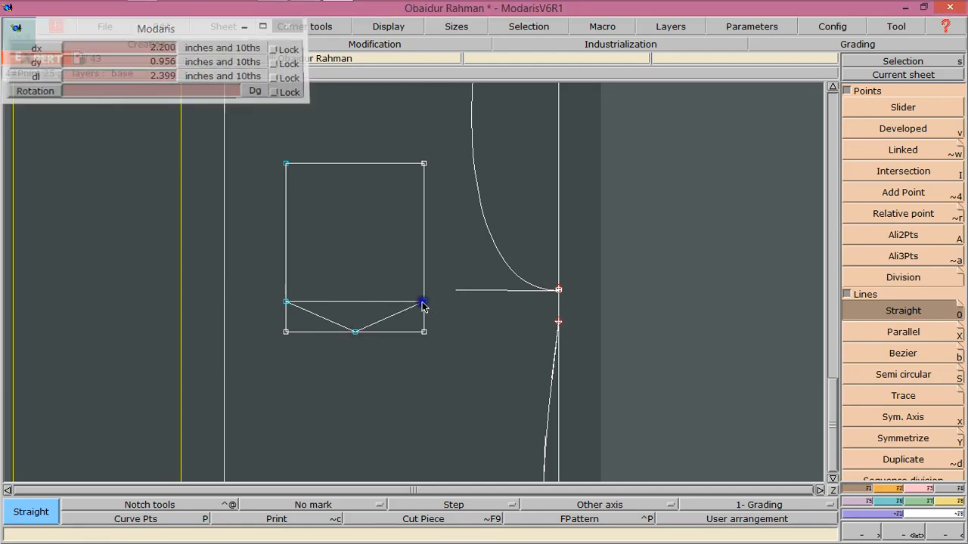
Delete the horizontal parallel line above the pocket's pointed base
{"action": "left_click", "coordinate": [927, 489]}
{"action": "left_click", "coordinate": [899, 96]}
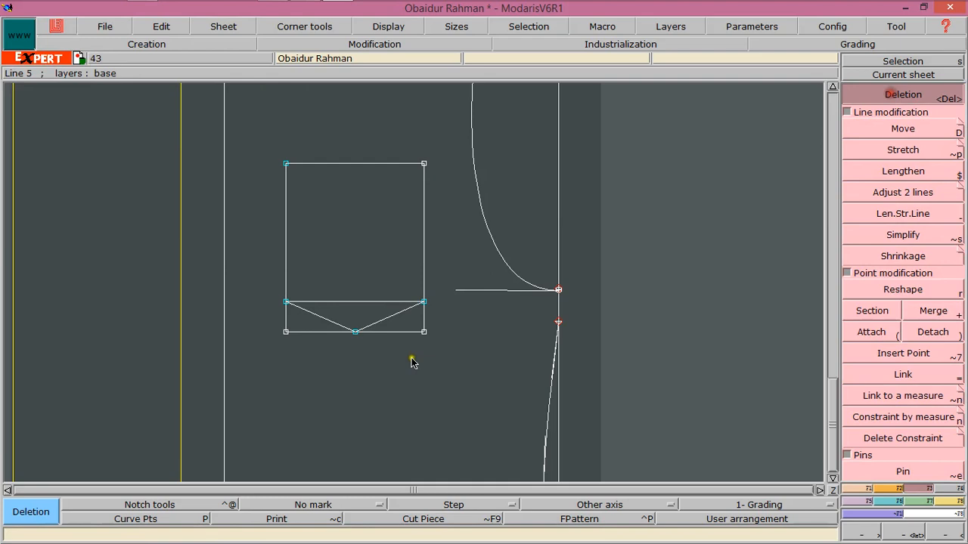
{"action": "left_click", "coordinate": [371, 302]}
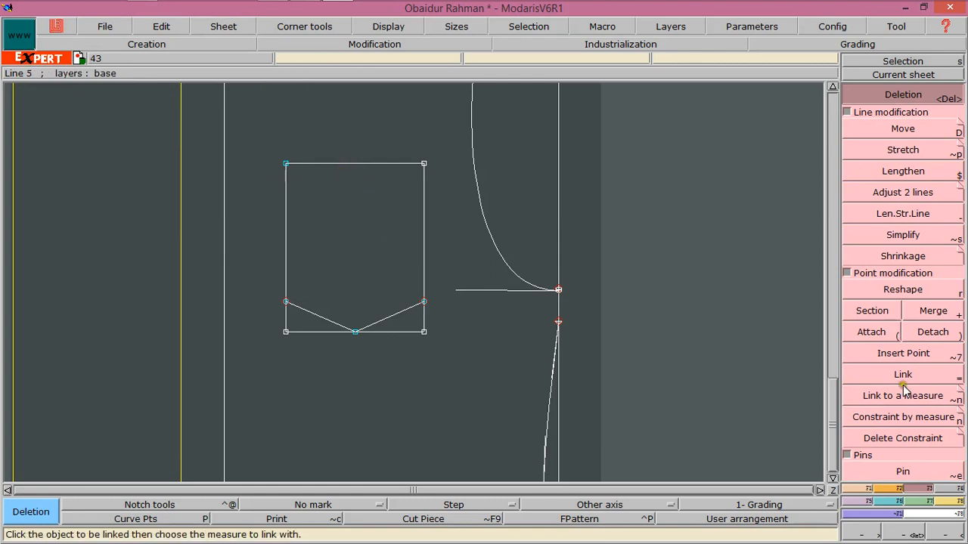
Draw a line parallel to the pocket rectangle's top edge, 2 inches below it
{"action": "left_click", "coordinate": [864, 489]}
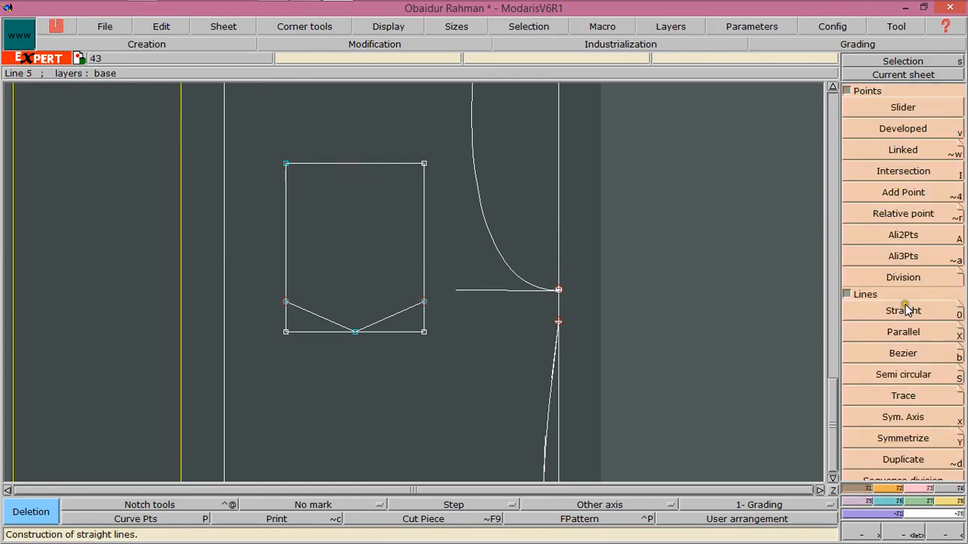
{"action": "left_click", "coordinate": [902, 333]}
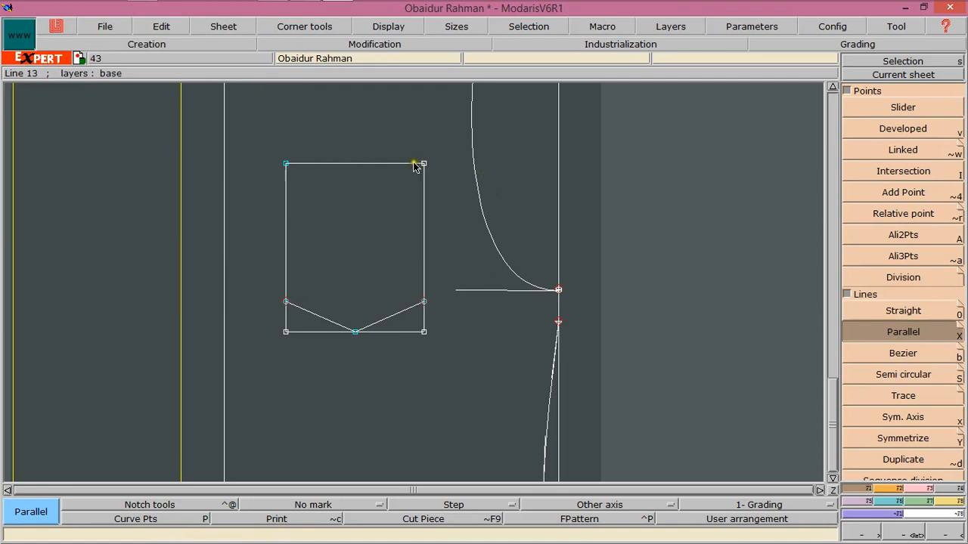
{"action": "left_click", "coordinate": [387, 164]}
{"action": "type", "text": "-2"}
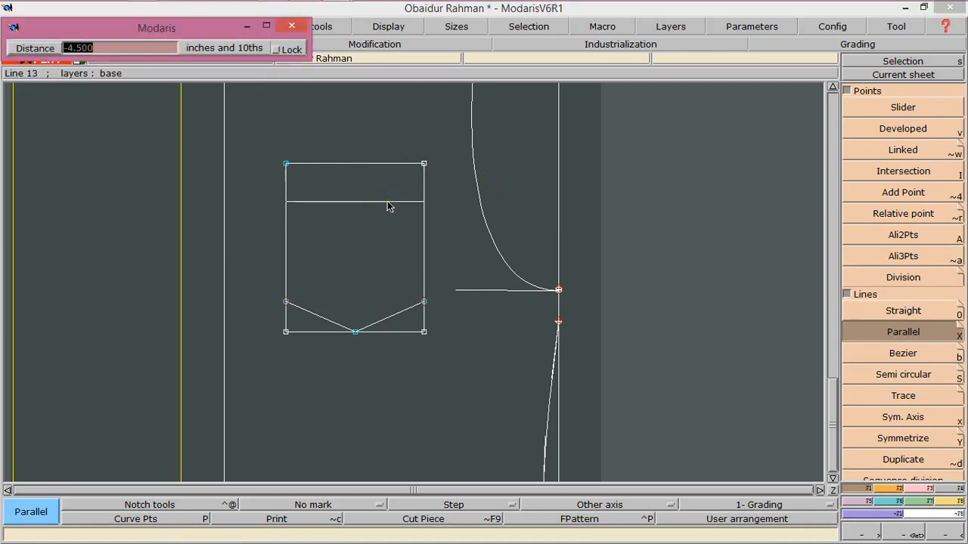
{"action": "key", "text": "Return"}
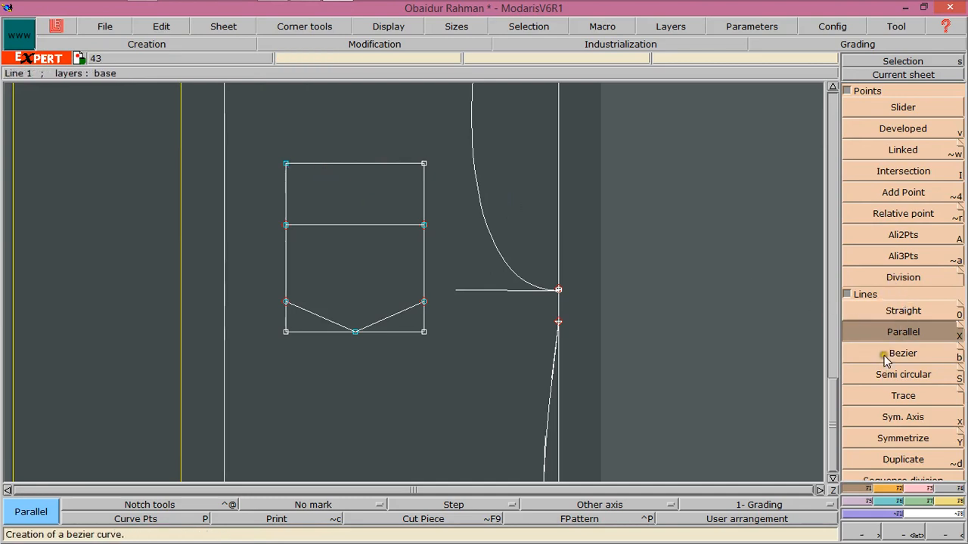
Draw another line parallel to the pocket's top edge, 1.5 inches below it
{"action": "left_click", "coordinate": [880, 132]}
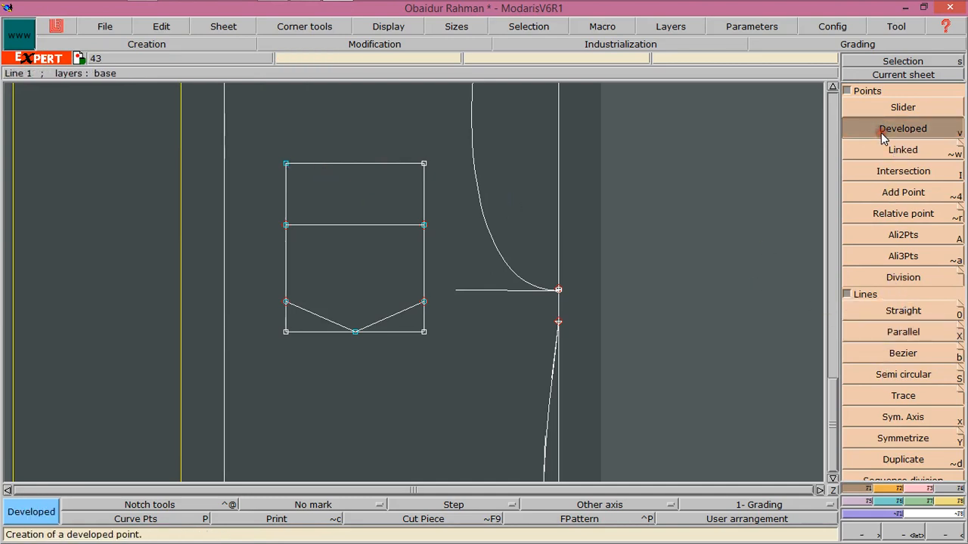
{"action": "left_click", "coordinate": [897, 335]}
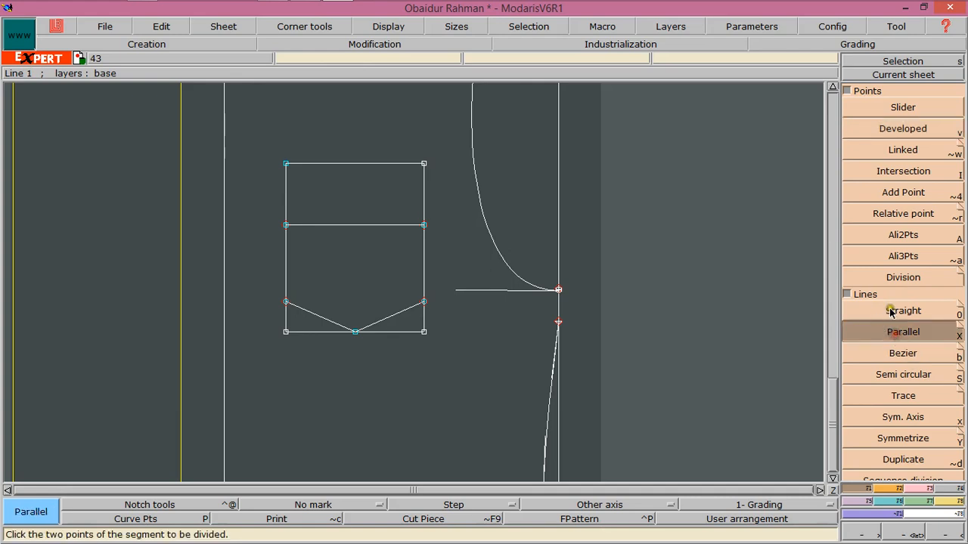
{"action": "left_click", "coordinate": [363, 164]}
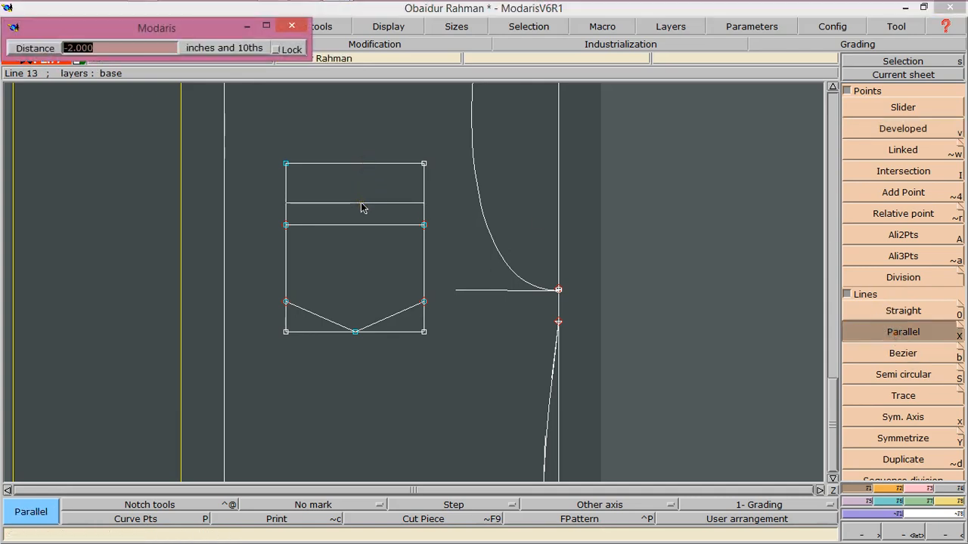
{"action": "type", "text": "-1.5"}
{"action": "key", "text": "Return"}
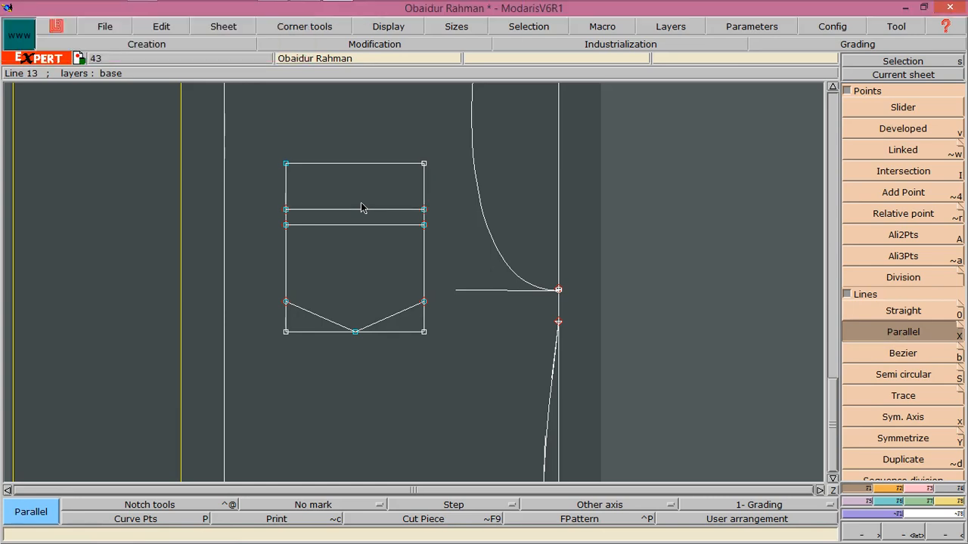
Divide the 2-inch parallel line into 2 equal parts
{"action": "left_click", "coordinate": [849, 276]}
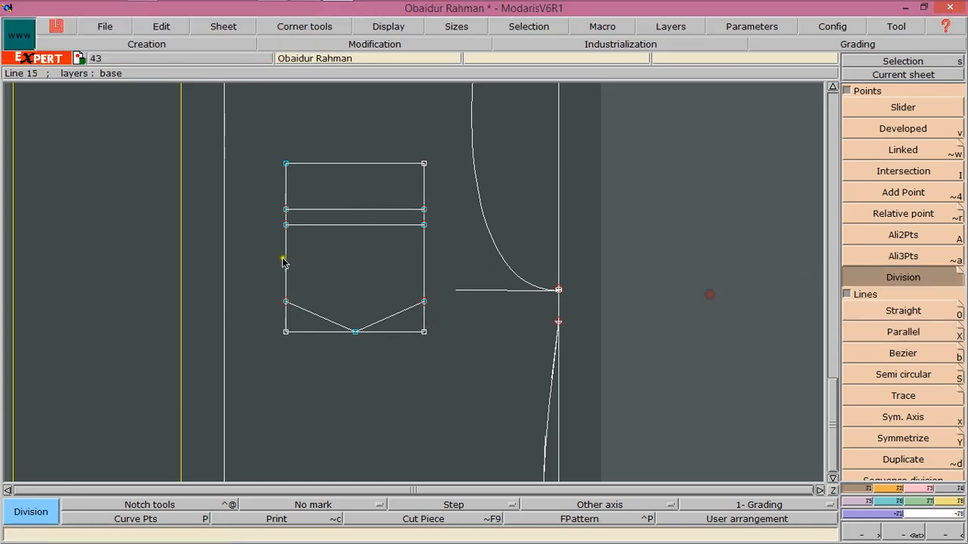
{"action": "left_click", "coordinate": [286, 225]}
{"action": "left_click", "coordinate": [424, 226]}
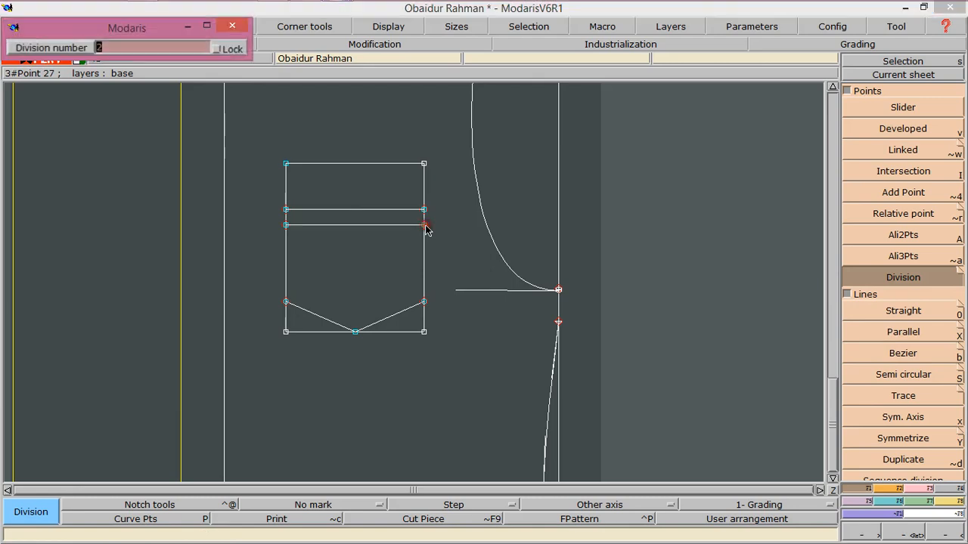
{"action": "key", "text": "Return"}
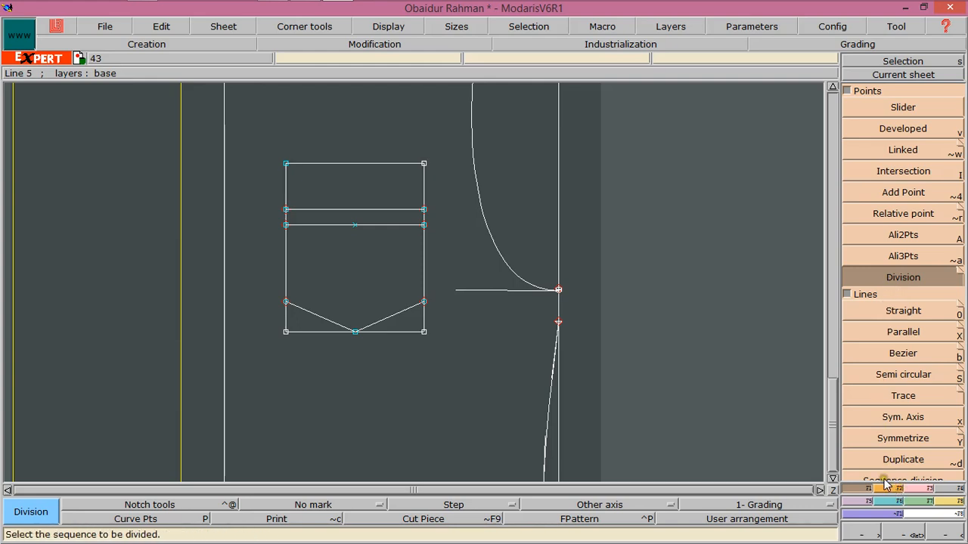
Draw straight lines from both ends of the 1.5-inch line to the 2-inch line's midpoint, forming a pointed flap
{"action": "left_click", "coordinate": [906, 311]}
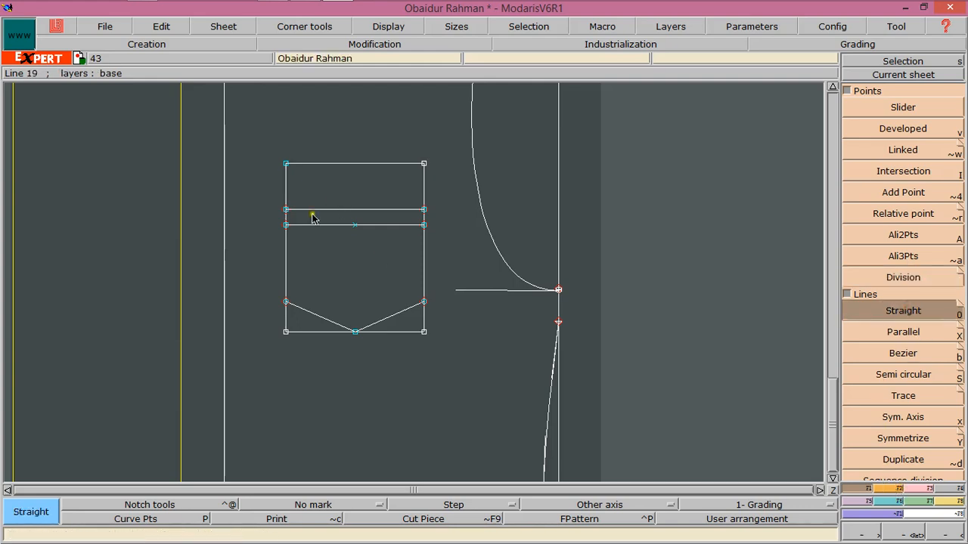
{"action": "left_click", "coordinate": [288, 210]}
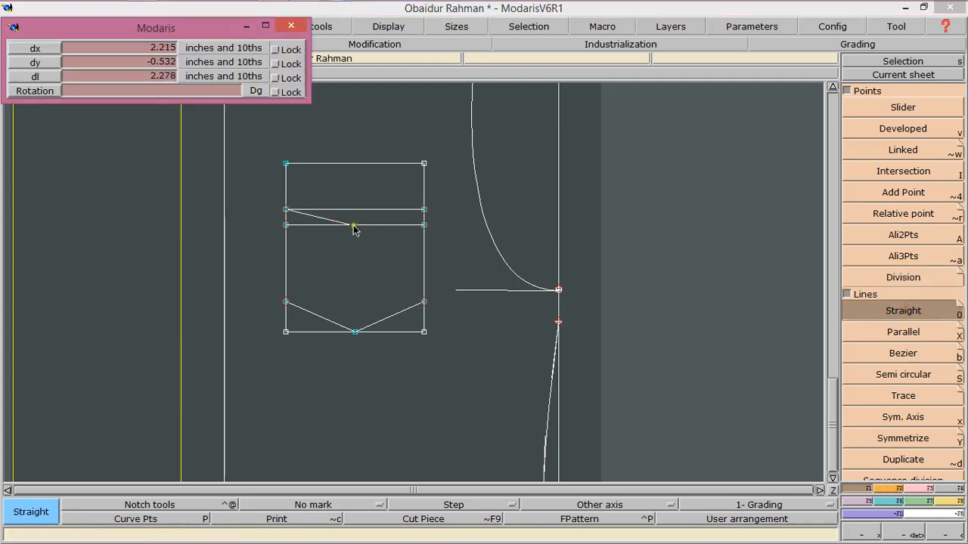
{"action": "left_click", "coordinate": [355, 225]}
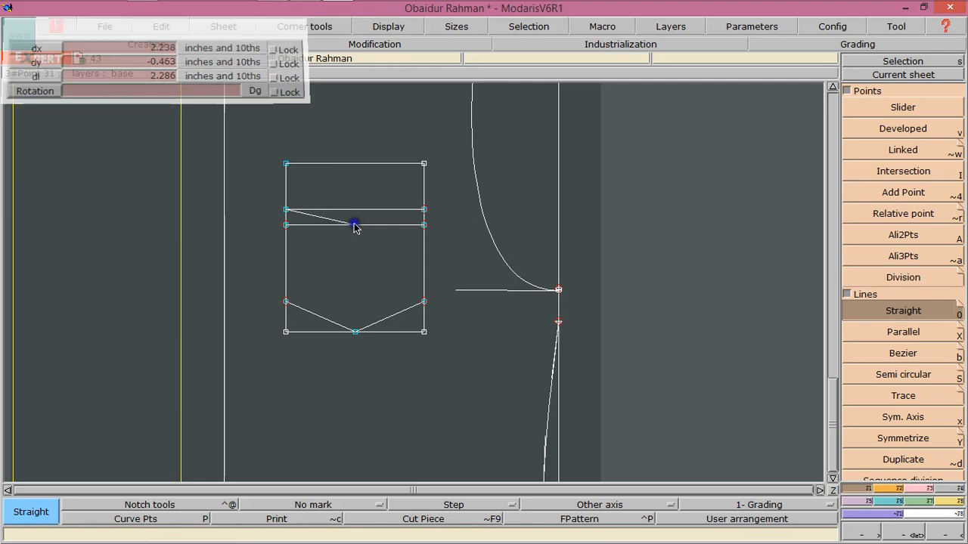
{"action": "left_click", "coordinate": [423, 210]}
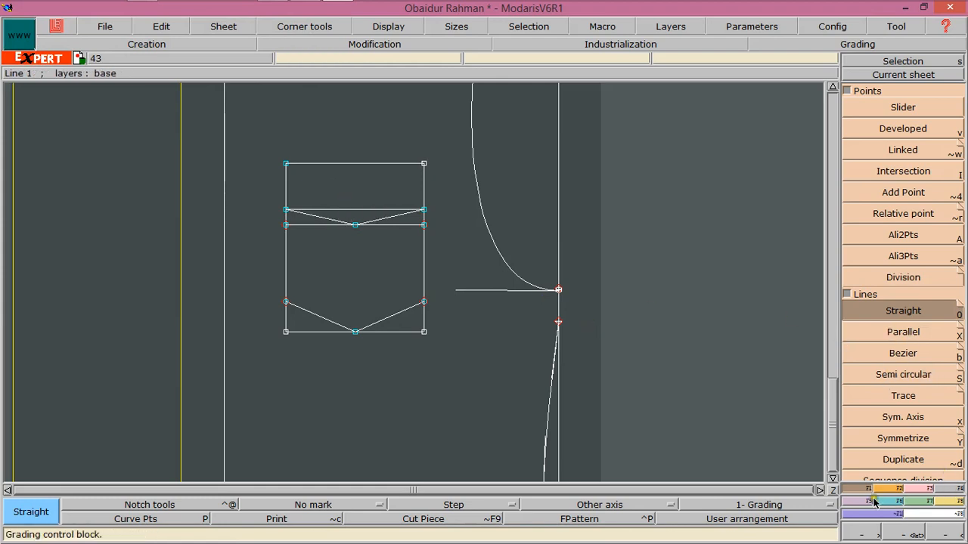
Delete the two horizontal flap construction lines and their leftover end points from the pocket
{"action": "left_click", "coordinate": [915, 490]}
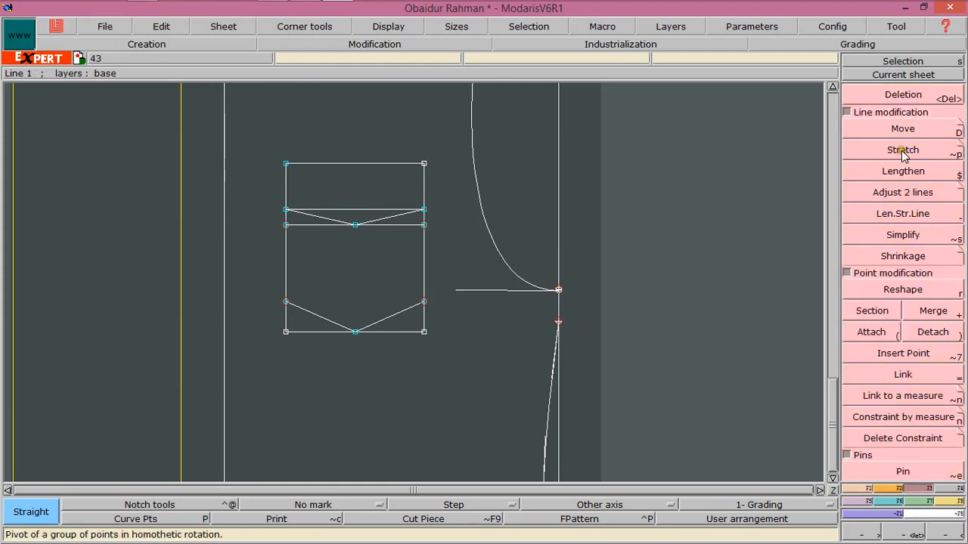
{"action": "left_click", "coordinate": [892, 95]}
{"action": "left_click", "coordinate": [364, 210]}
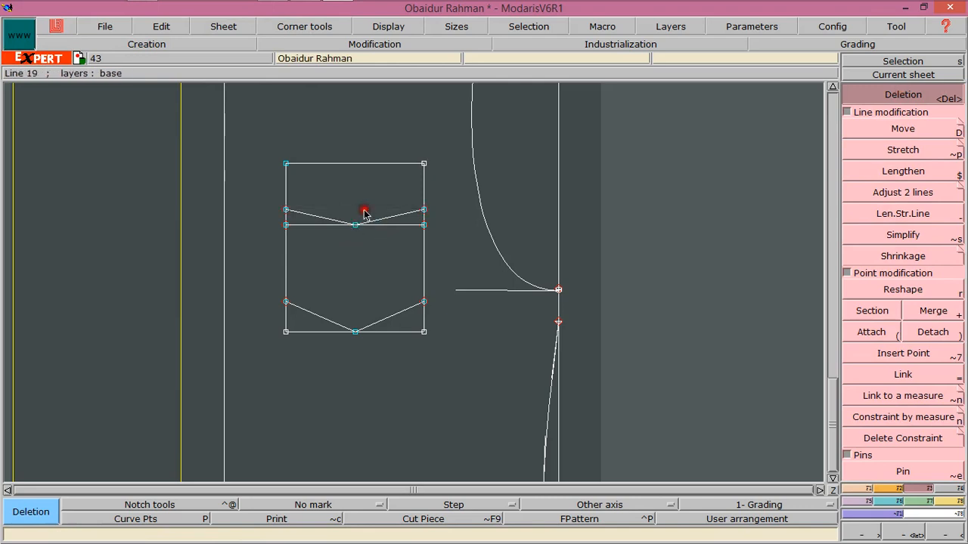
{"action": "left_click", "coordinate": [303, 225]}
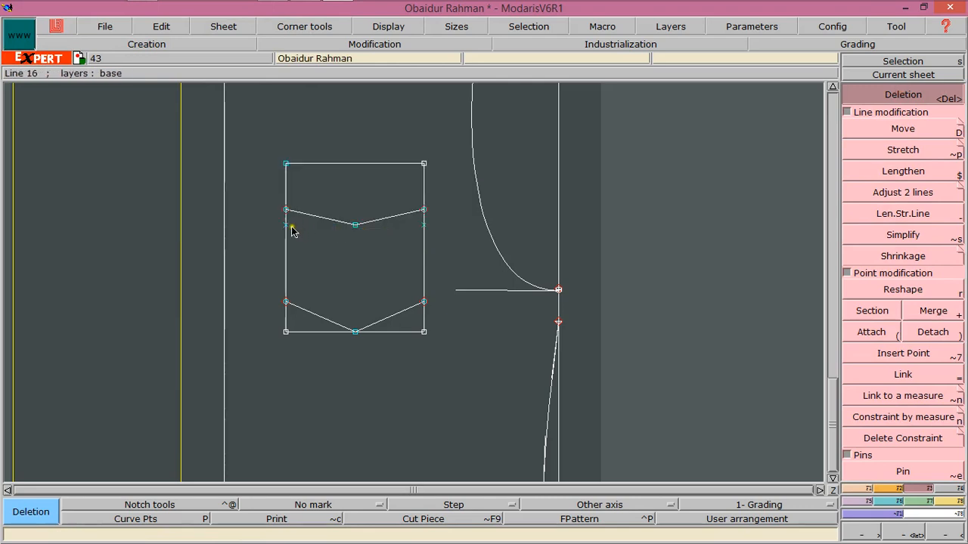
{"action": "left_click", "coordinate": [288, 225]}
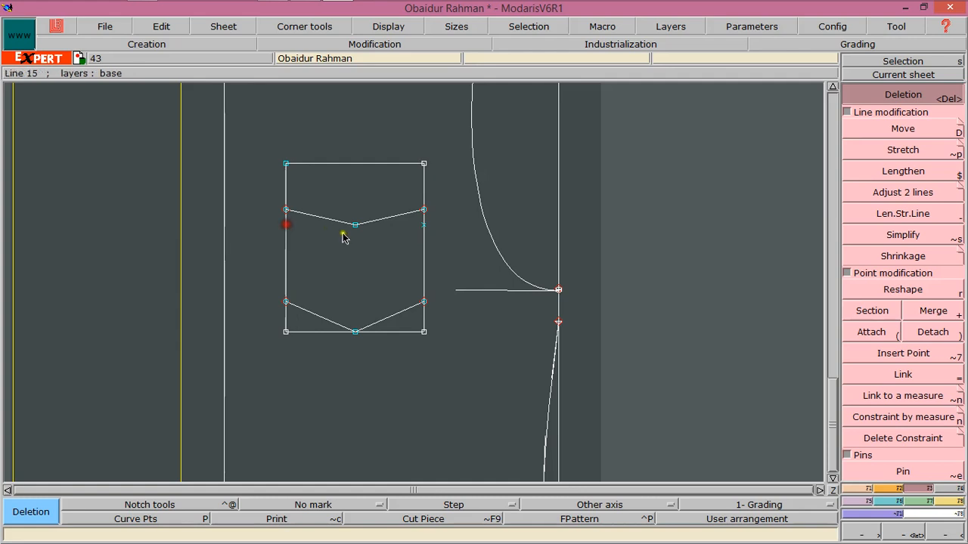
{"action": "left_click", "coordinate": [423, 224]}
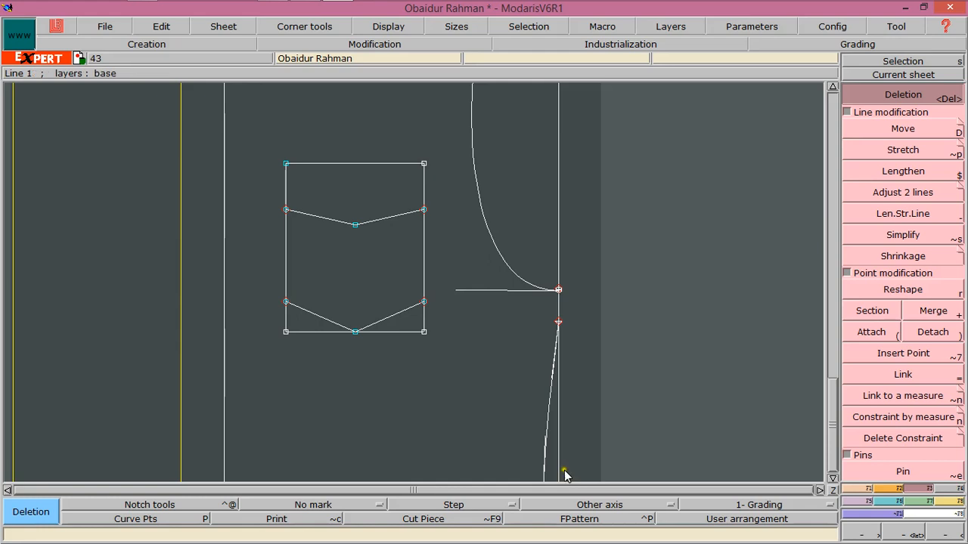
Extend the horizontal line at the neck point leftward beyond the centre front with Len.Str.Line
{"action": "left_click", "coordinate": [833, 492]}
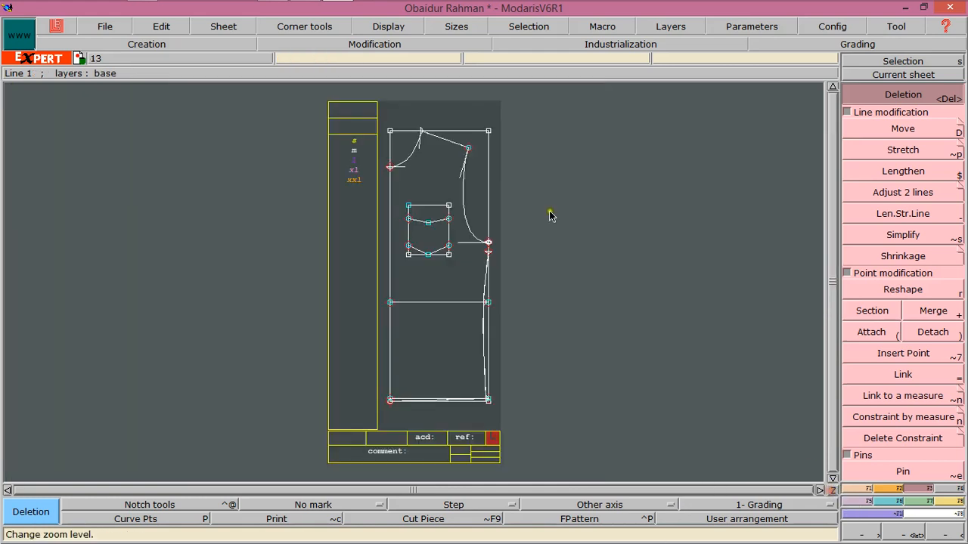
{"action": "left_click", "coordinate": [915, 533]}
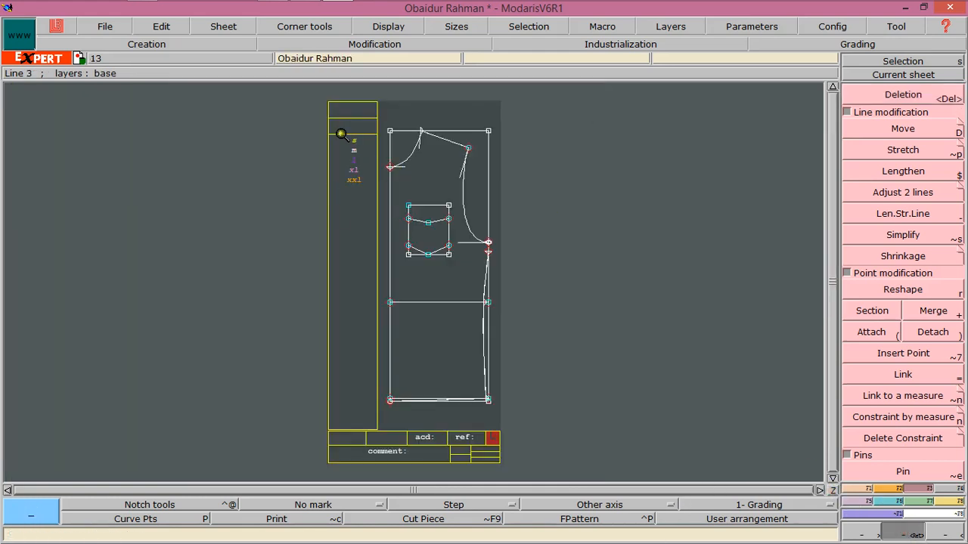
{"action": "left_click_drag", "start_coordinate": [347, 132], "coordinate": [453, 431]}
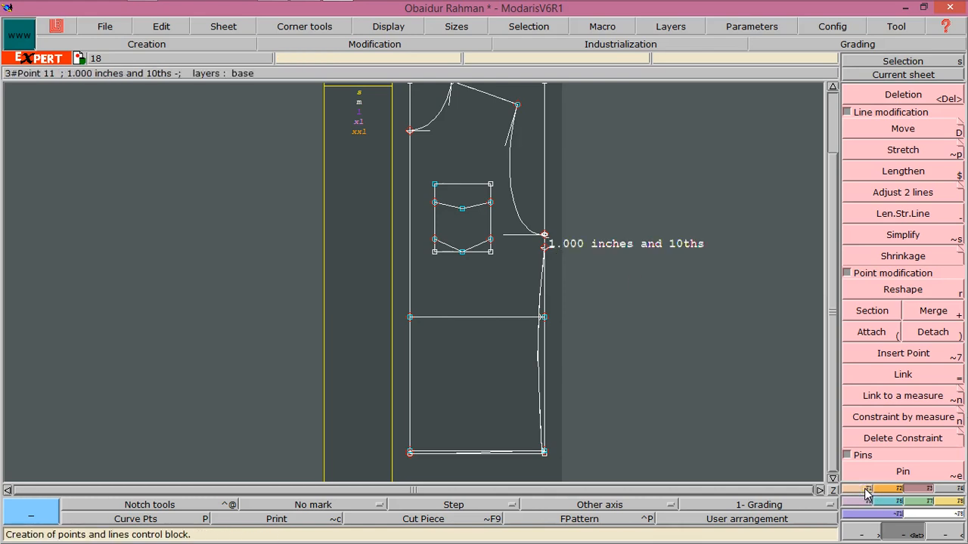
{"action": "left_click", "coordinate": [912, 214]}
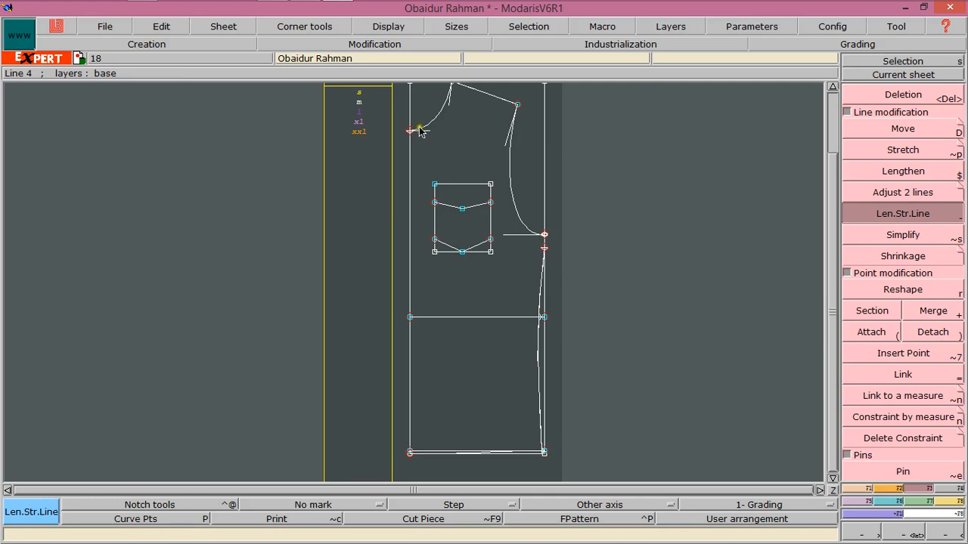
{"action": "left_click", "coordinate": [420, 131]}
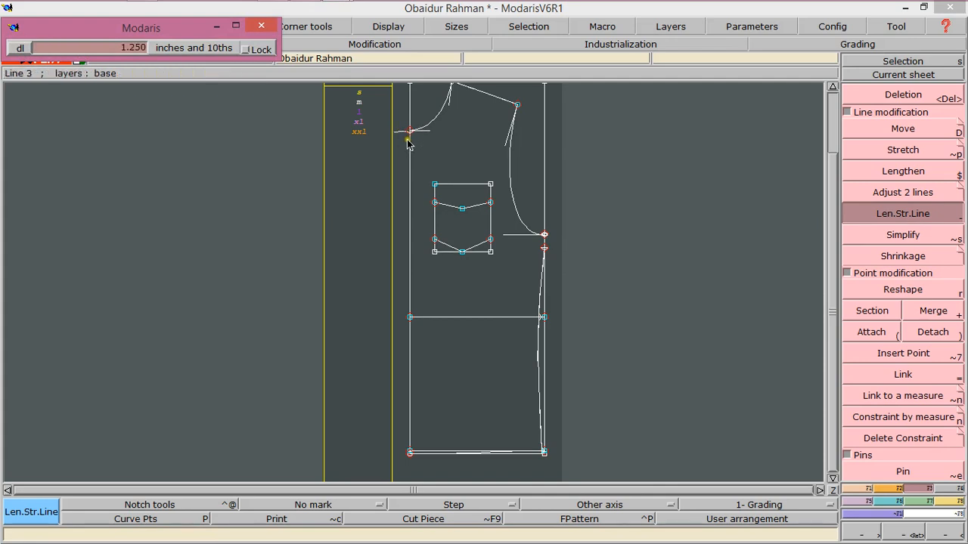
{"action": "left_click", "coordinate": [395, 140]}
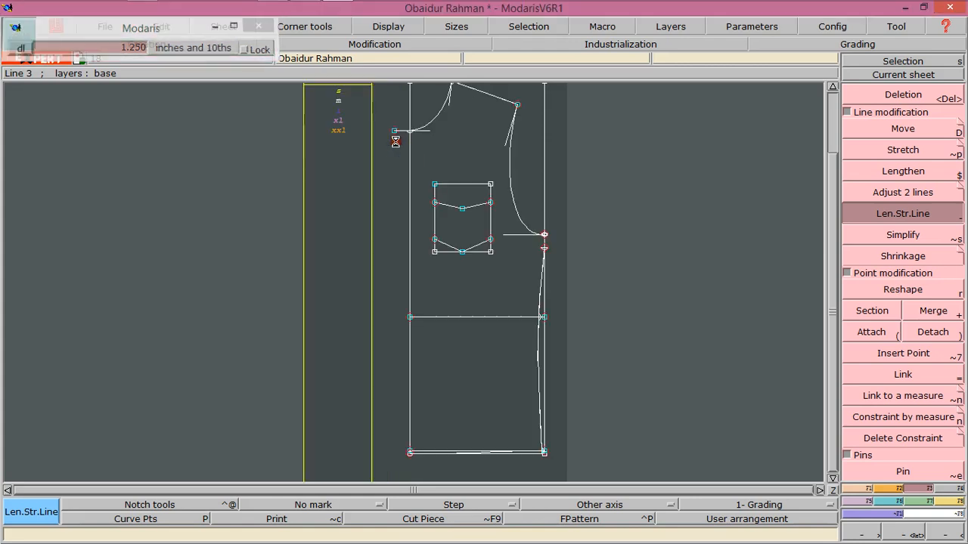
Extend the hem line 1 inch to the left beyond the centre front
{"action": "left_click", "coordinate": [412, 457]}
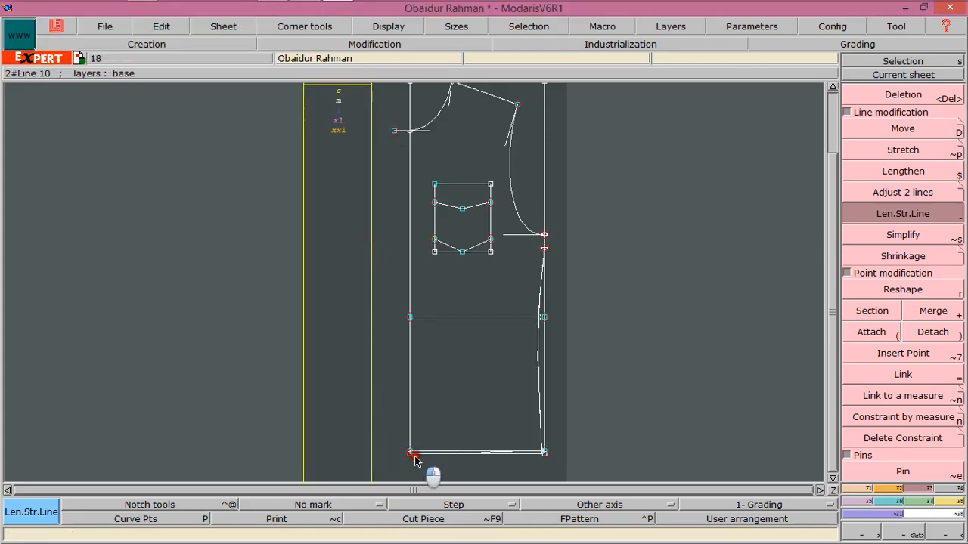
{"action": "key", "text": "Down"}
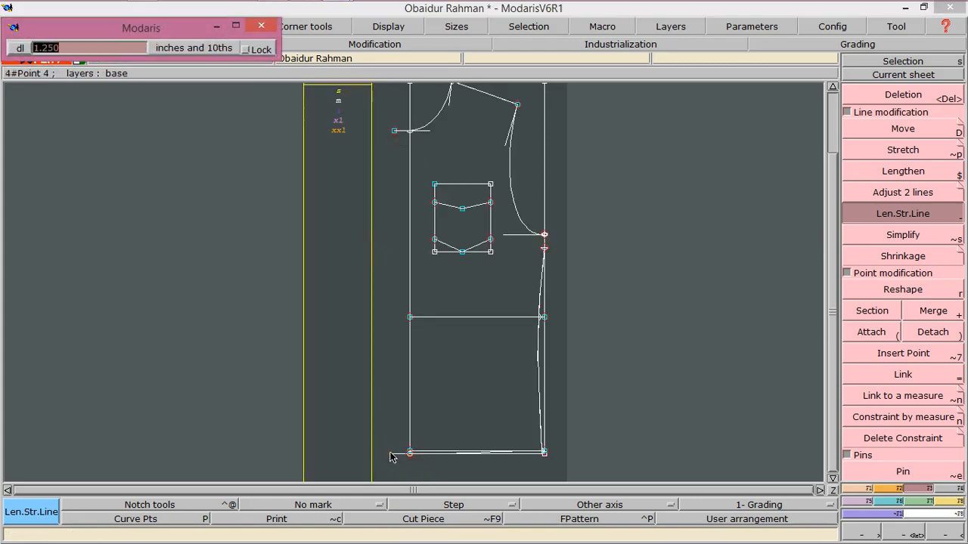
{"action": "type", "text": "1"}
{"action": "key", "text": "Return"}
Draw a vertical straight line joining the left ends of the two extended lines
{"action": "left_click", "coordinate": [399, 403]}
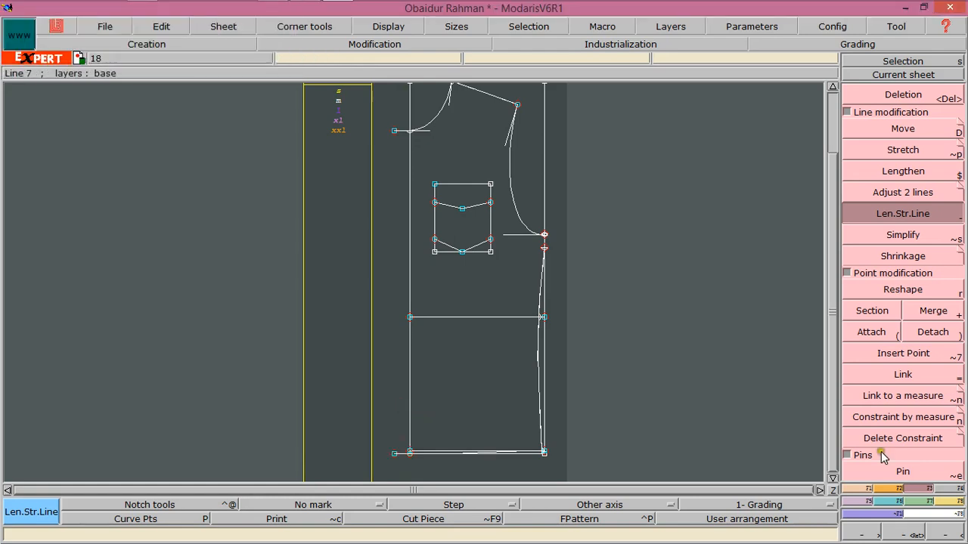
{"action": "left_click", "coordinate": [901, 528]}
{"action": "left_click_drag", "start_coordinate": [369, 115], "coordinate": [451, 463]}
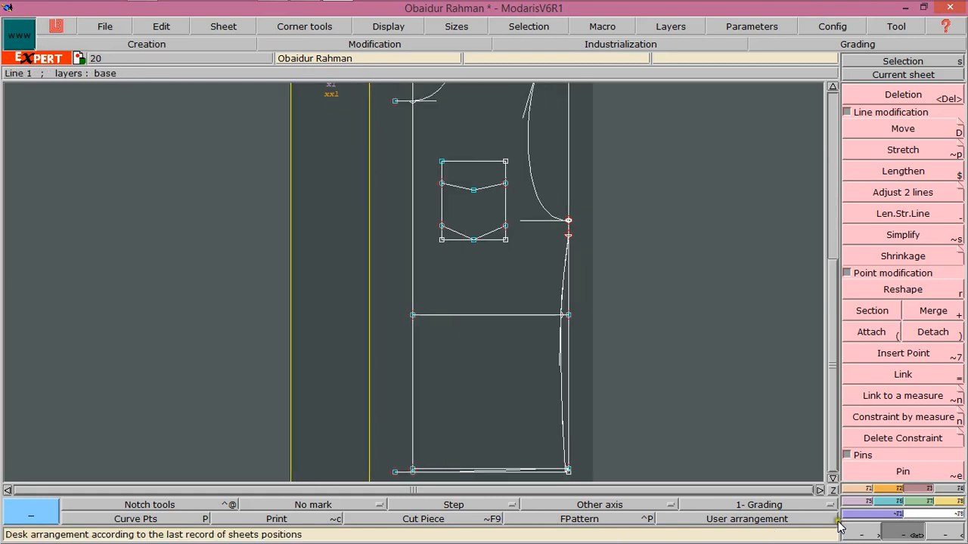
{"action": "left_click", "coordinate": [855, 489]}
{"action": "left_click", "coordinate": [863, 310]}
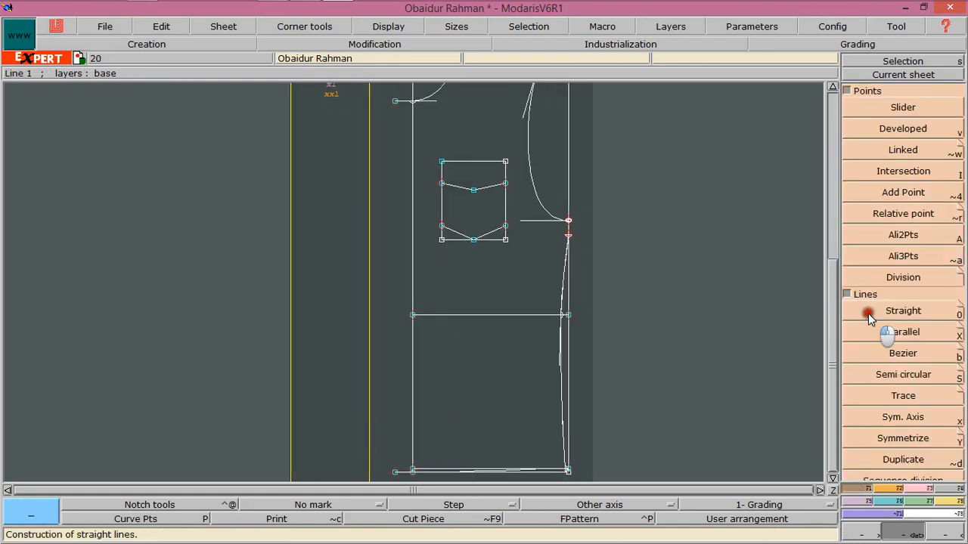
{"action": "left_click", "coordinate": [394, 101]}
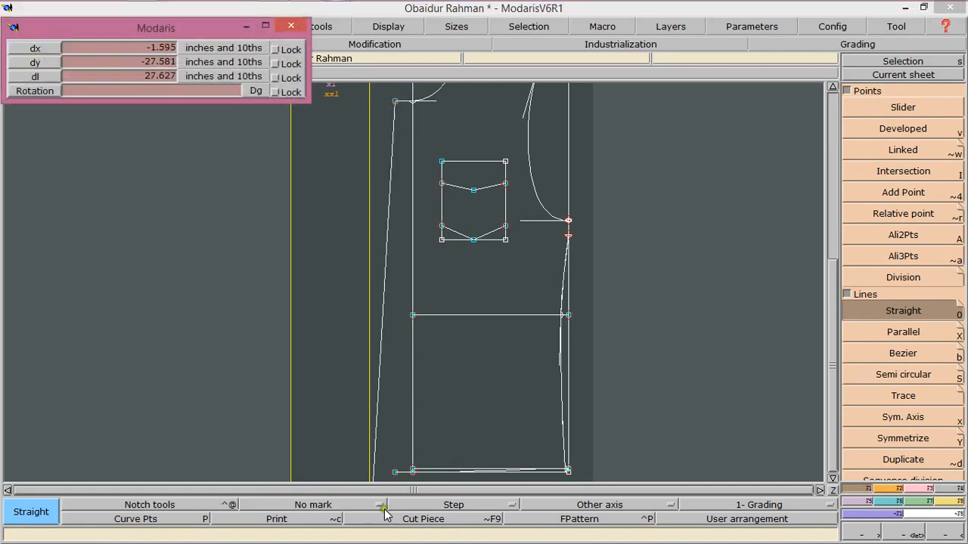
{"action": "left_click", "coordinate": [394, 472]}
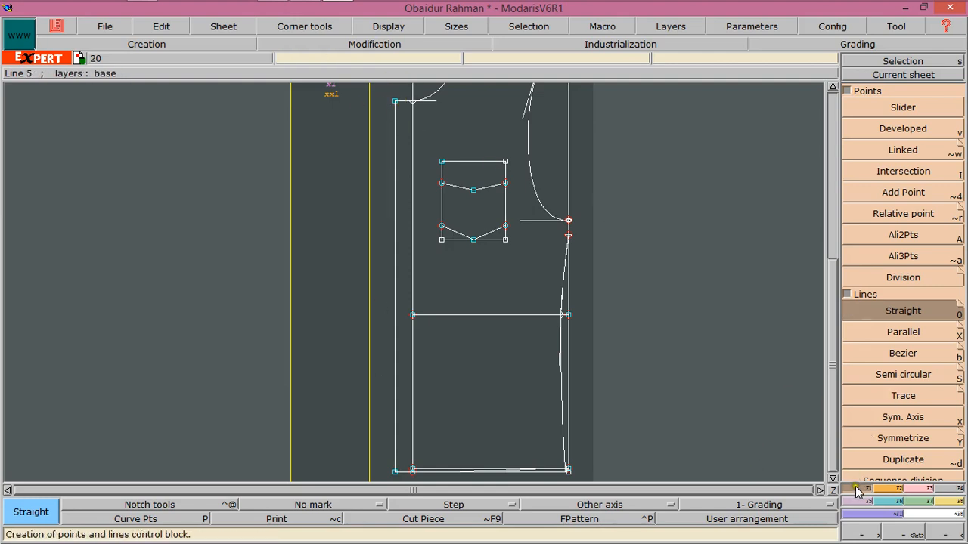
Divide the top and bottom extension segments each into 2 equal parts
{"action": "left_click", "coordinate": [899, 277]}
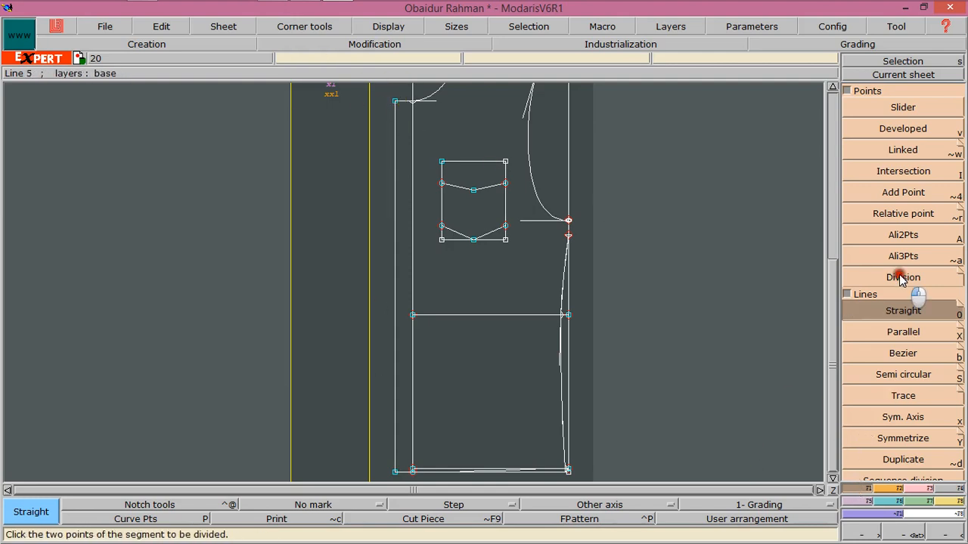
{"action": "left_click", "coordinate": [392, 104]}
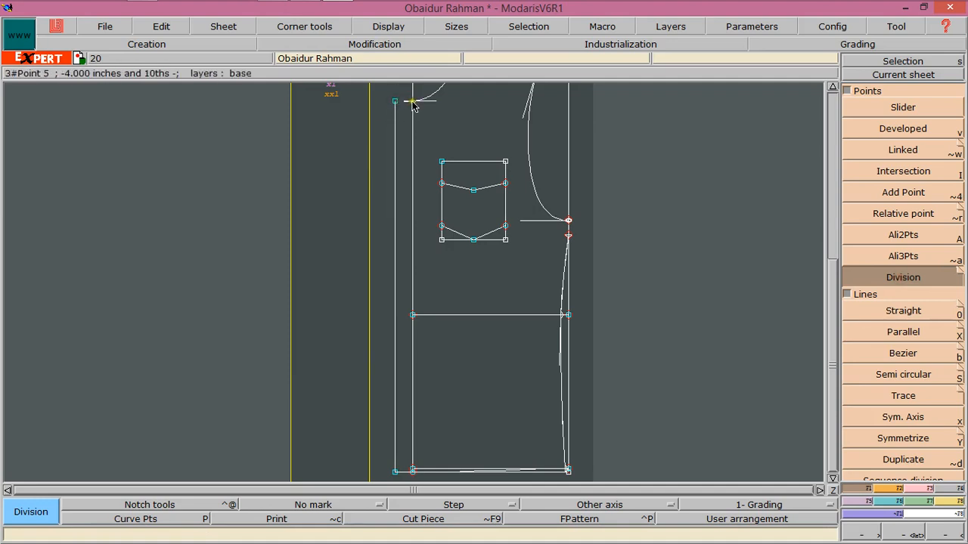
{"action": "left_click", "coordinate": [412, 102]}
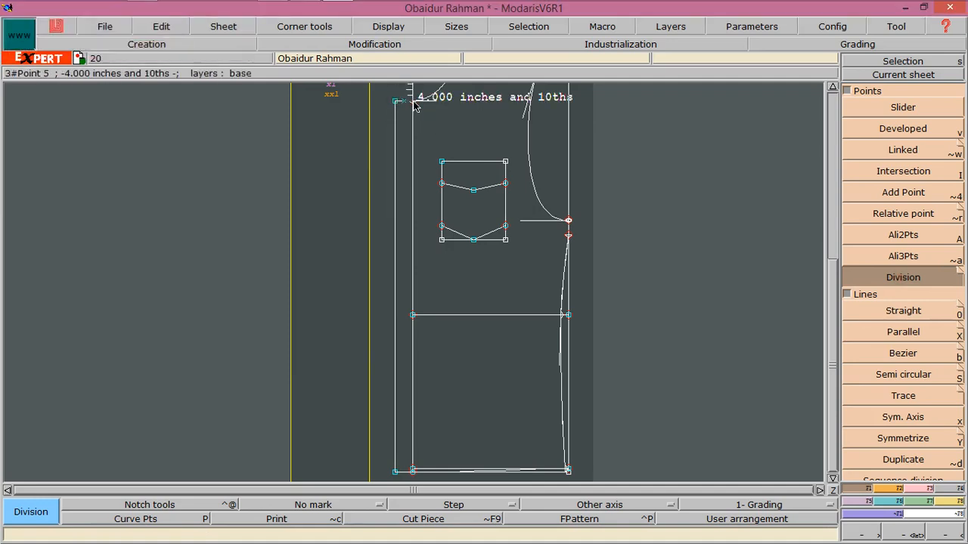
{"action": "left_click", "coordinate": [395, 471]}
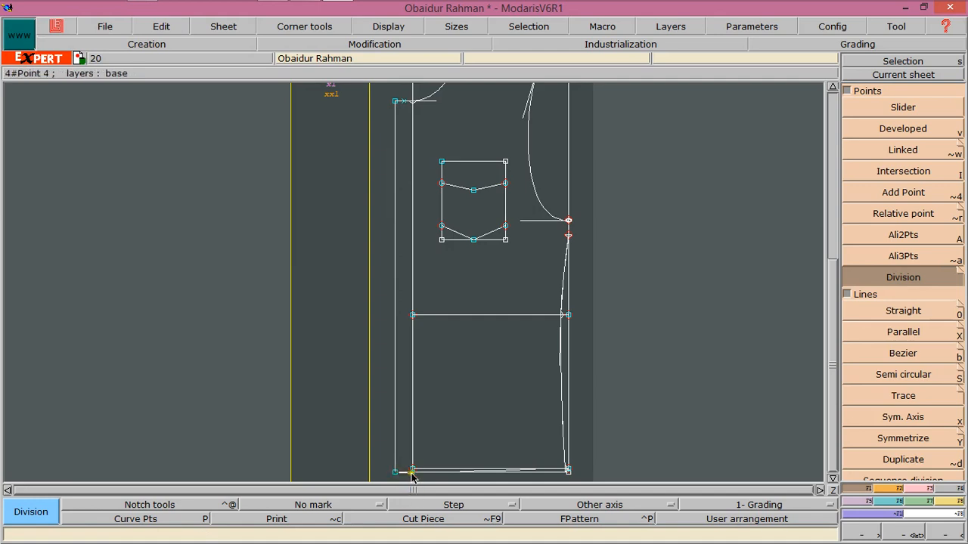
{"action": "left_click", "coordinate": [412, 471]}
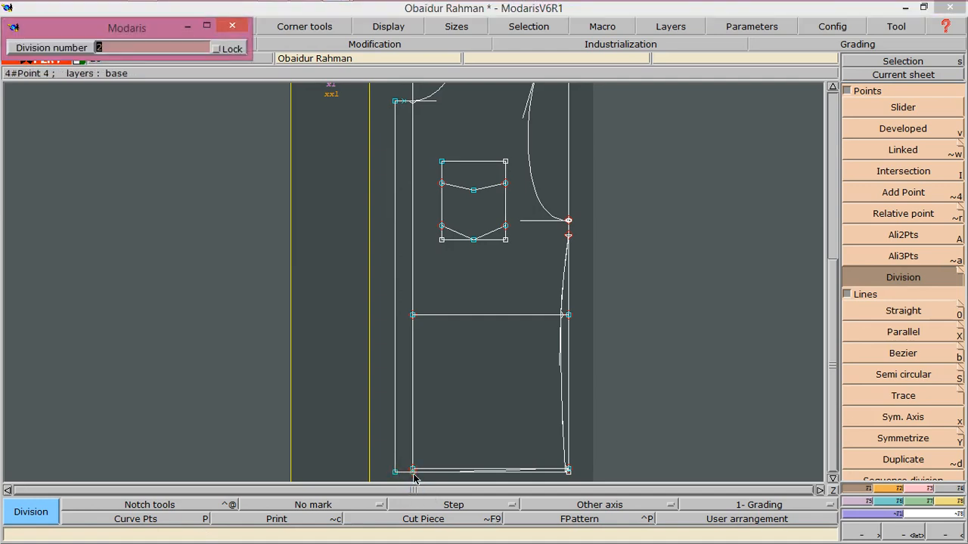
{"action": "key", "text": "Return"}
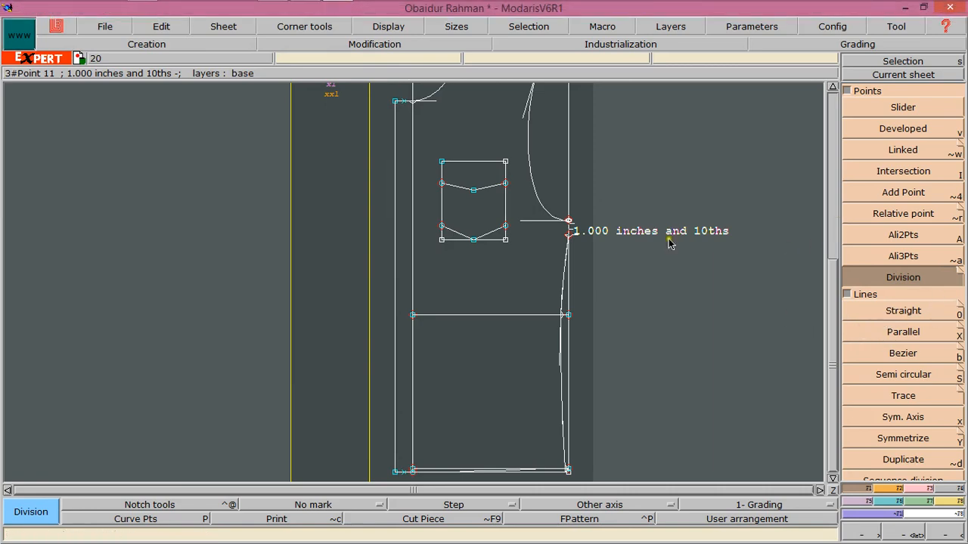
Place a relative point 2.75 inches straight below the top extension's midpoint
{"action": "left_click", "coordinate": [870, 215]}
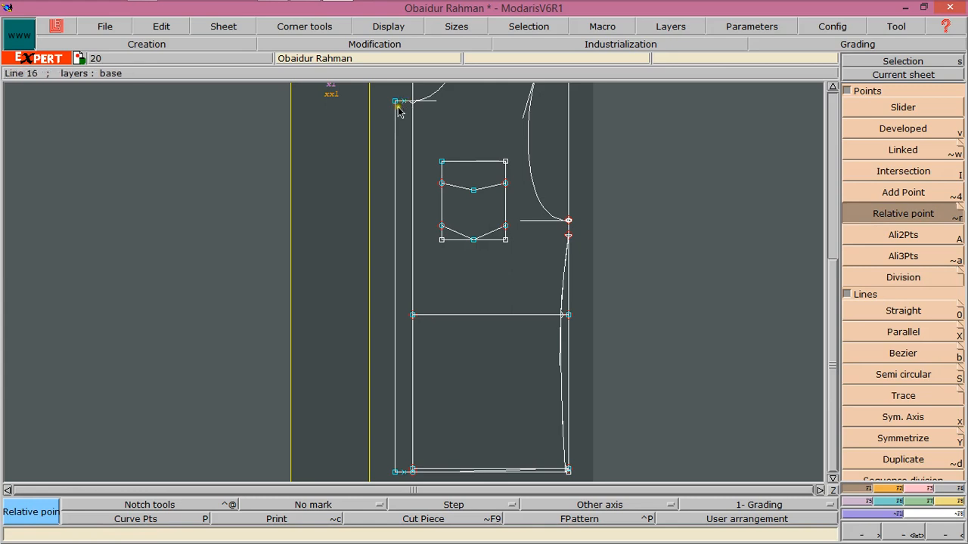
{"action": "left_click", "coordinate": [396, 101]}
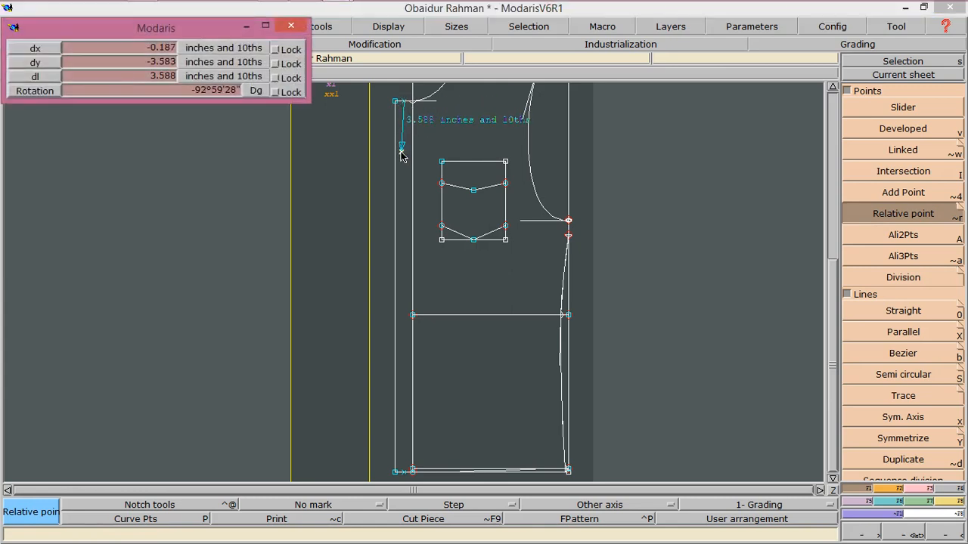
{"action": "key", "text": "Tab"}
{"action": "key", "text": "Tab"}
{"action": "type", "text": "2"}
{"action": "type", "text": "2"}
{"action": "key", "text": "Return"}
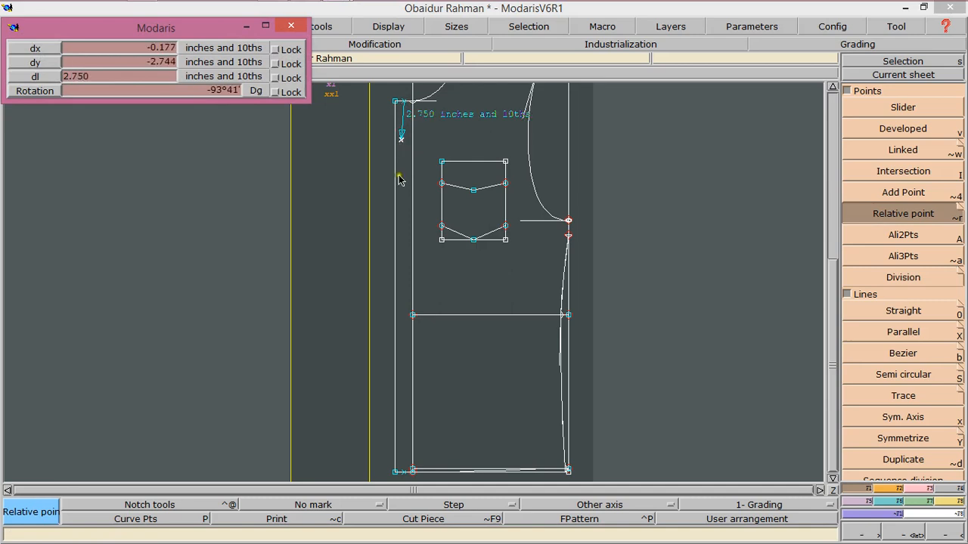
{"action": "left_click", "coordinate": [401, 177]}
Place a relative point 4 inches straight above the hem extension's midpoint
{"action": "left_click", "coordinate": [396, 471]}
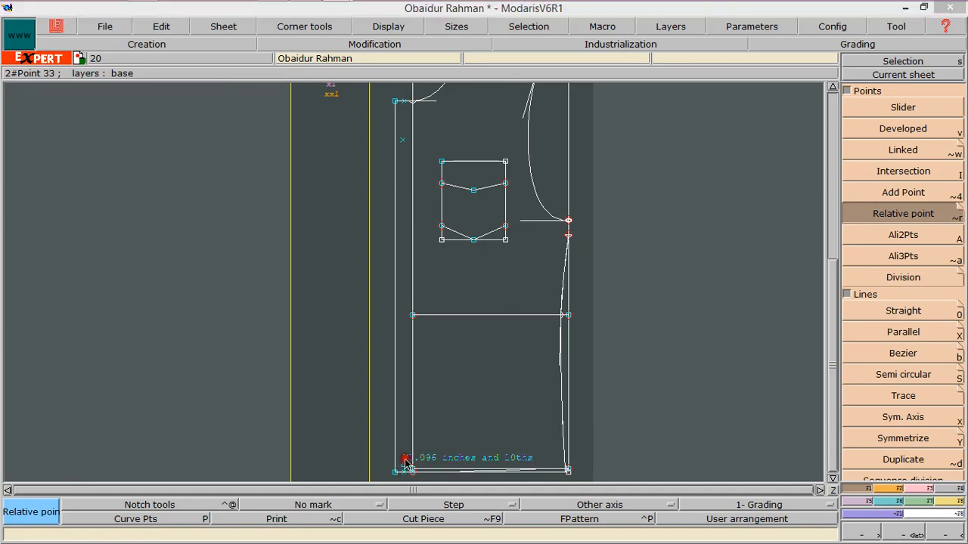
{"action": "key", "text": "Down"}
{"action": "key", "text": "Down"}
{"action": "key", "text": "Down"}
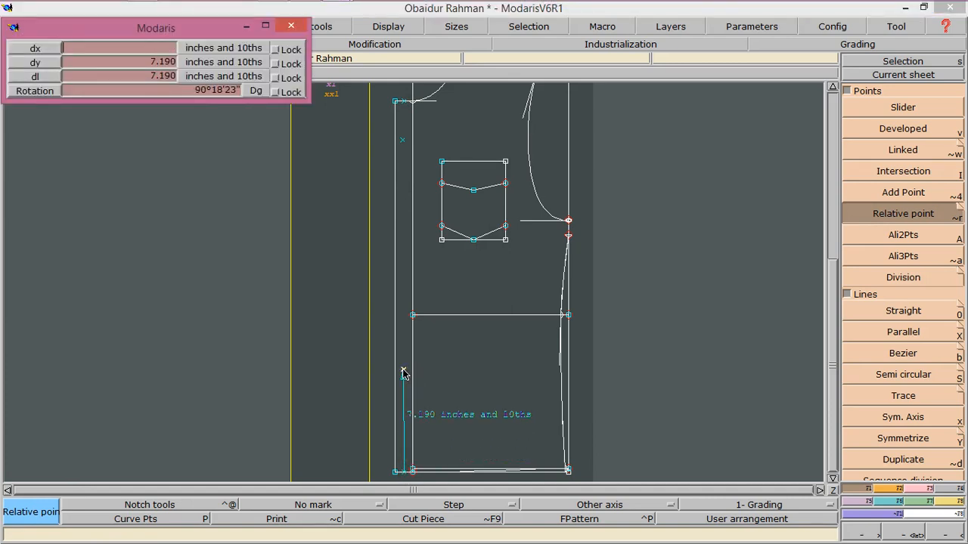
{"action": "type", "text": "4.750"}
{"action": "key", "text": "Return"}
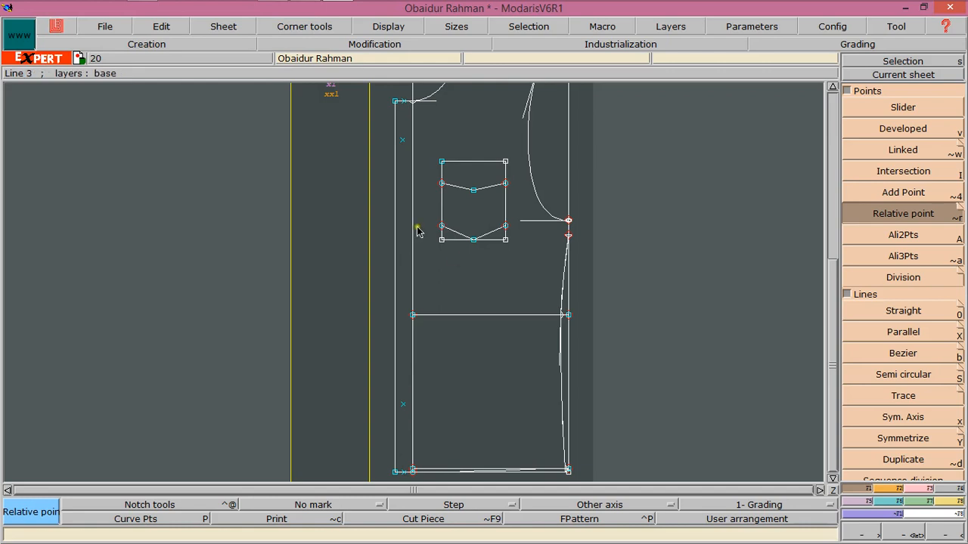
{"action": "left_click", "coordinate": [888, 488]}
{"action": "left_click", "coordinate": [866, 489]}
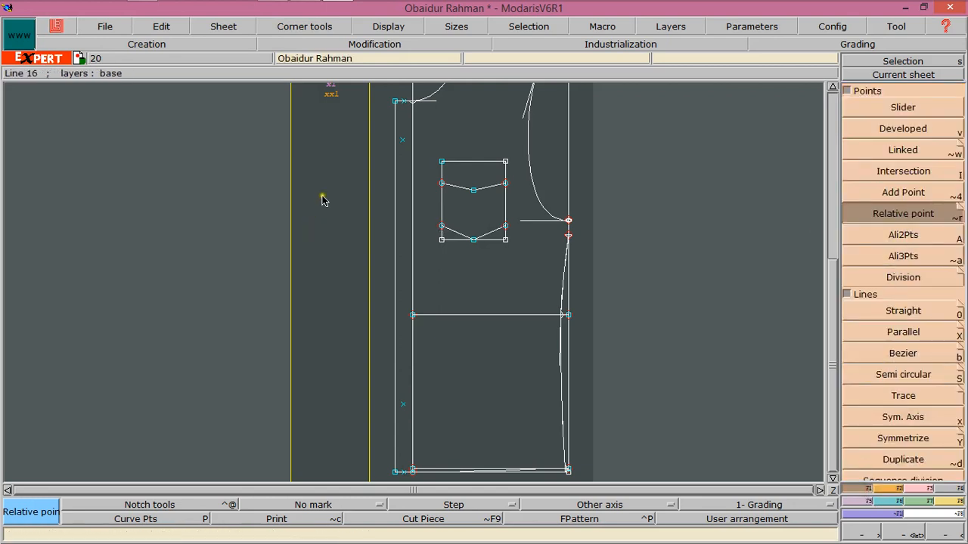
{"action": "left_click", "coordinate": [405, 145]}
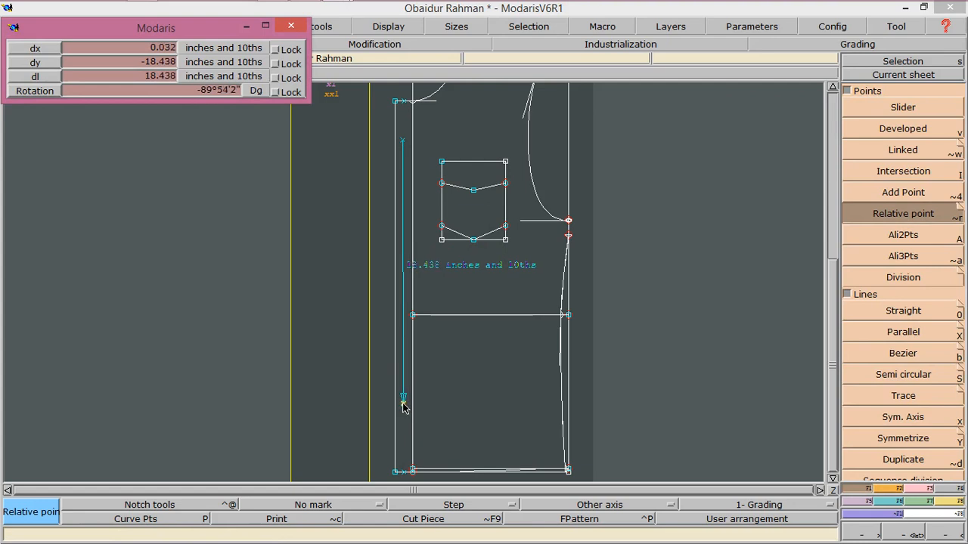
{"action": "left_click", "coordinate": [405, 309]}
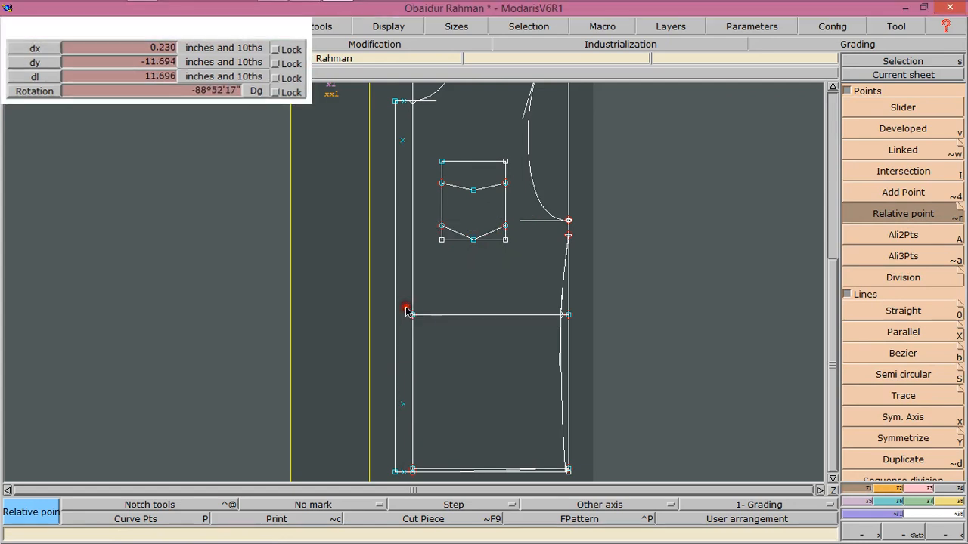
Divide the segment between the two new relative points into 2 equal parts
{"action": "left_click", "coordinate": [877, 278]}
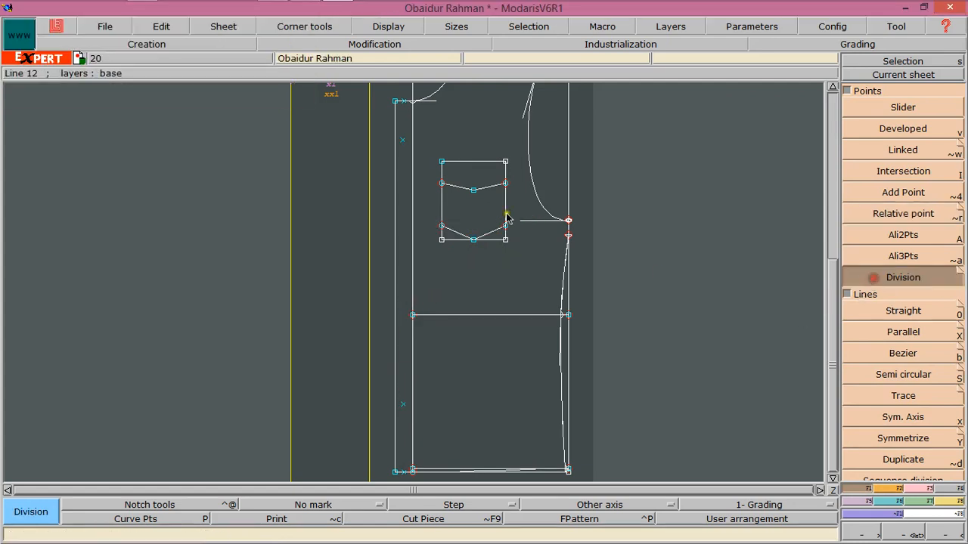
{"action": "left_click", "coordinate": [403, 142]}
{"action": "left_click", "coordinate": [403, 405]}
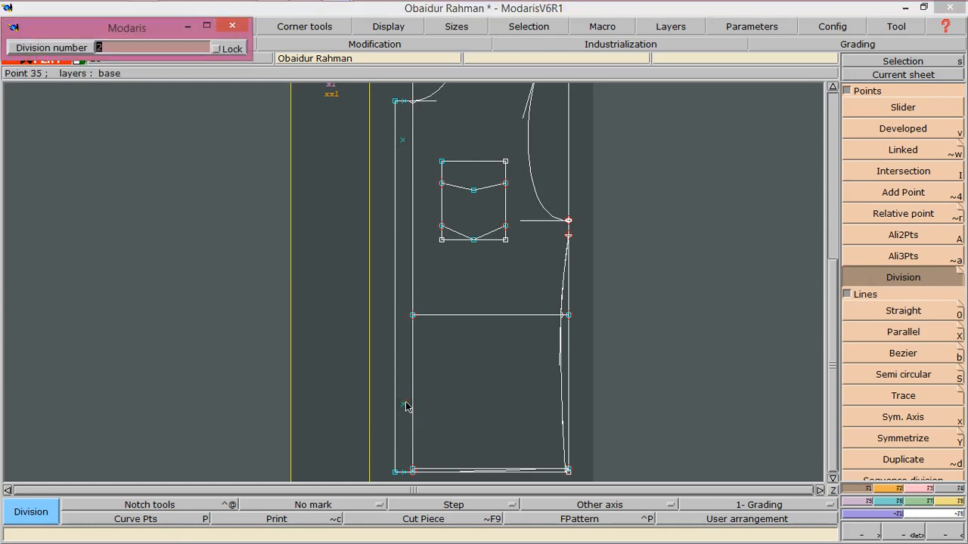
{"action": "key", "text": "Return"}
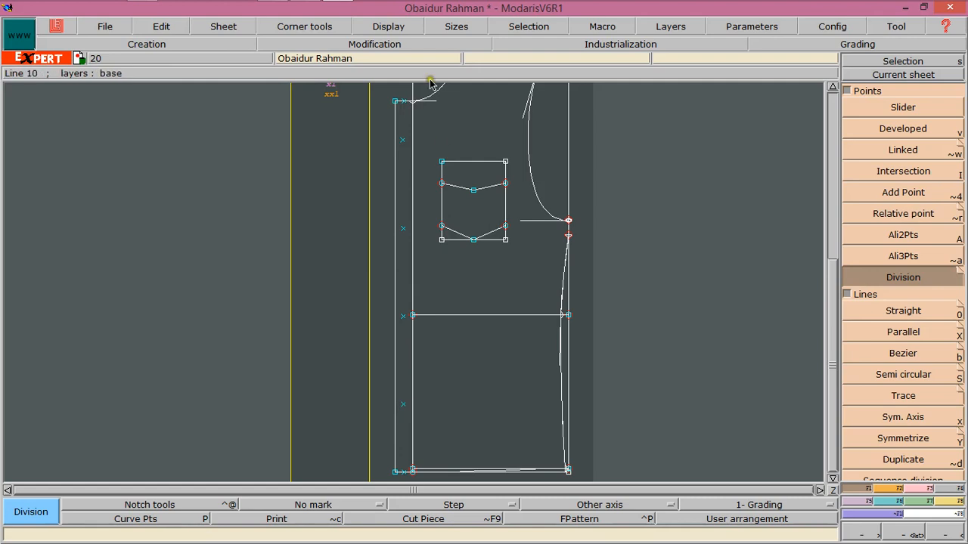
Try to extract the upper bodice as a seam piece, and undo it
{"action": "left_click", "coordinate": [832, 491]}
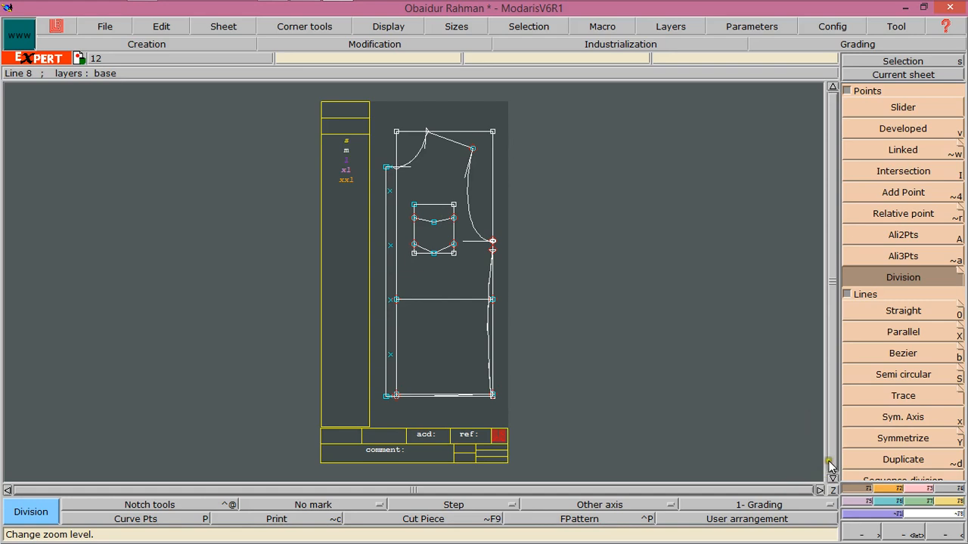
{"action": "left_click", "coordinate": [956, 489]}
{"action": "left_click", "coordinate": [875, 417]}
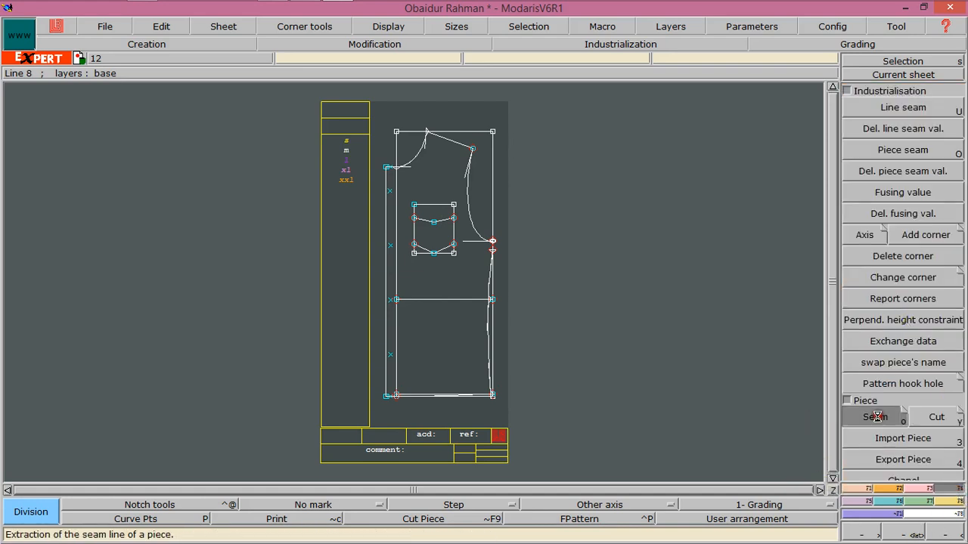
{"action": "left_click", "coordinate": [435, 168]}
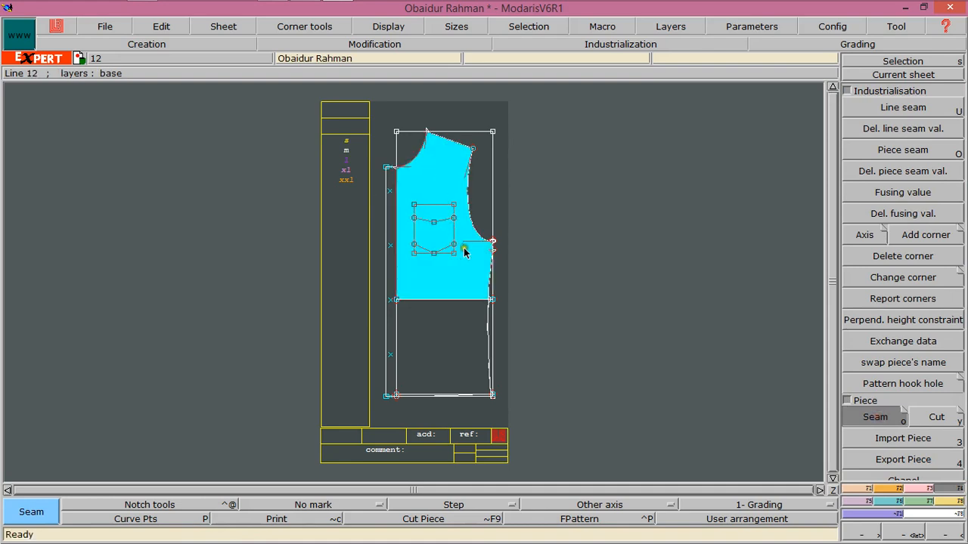
{"action": "left_click", "coordinate": [433, 159]}
{"action": "key", "text": "ctrl+z"}
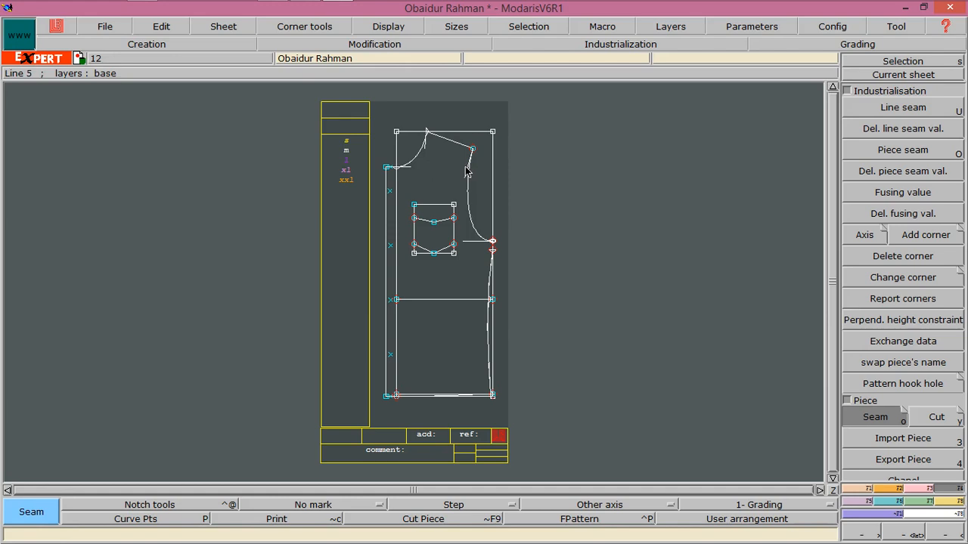
Place a developed point 0.750 inches along the neckline from the shoulder-neck point
{"action": "left_click", "coordinate": [848, 491]}
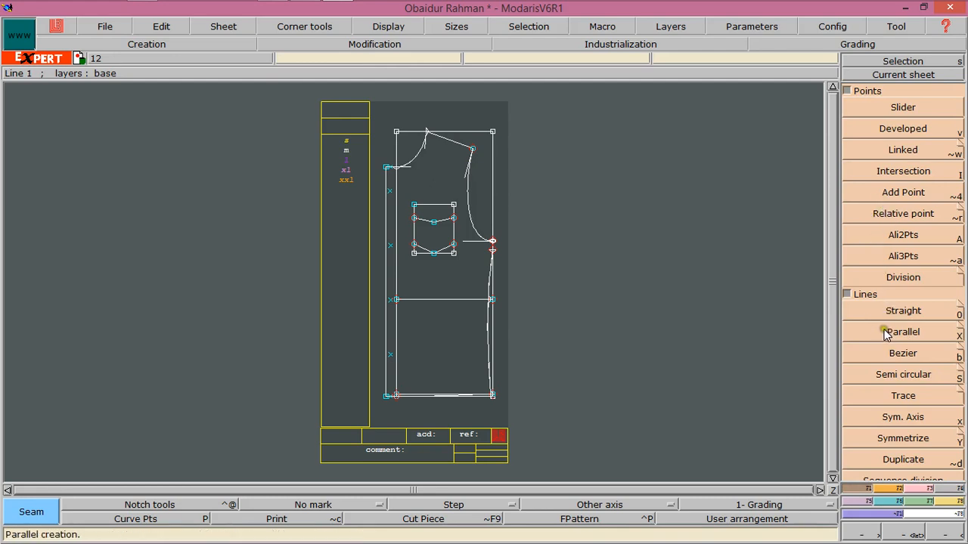
{"action": "left_click", "coordinate": [862, 126]}
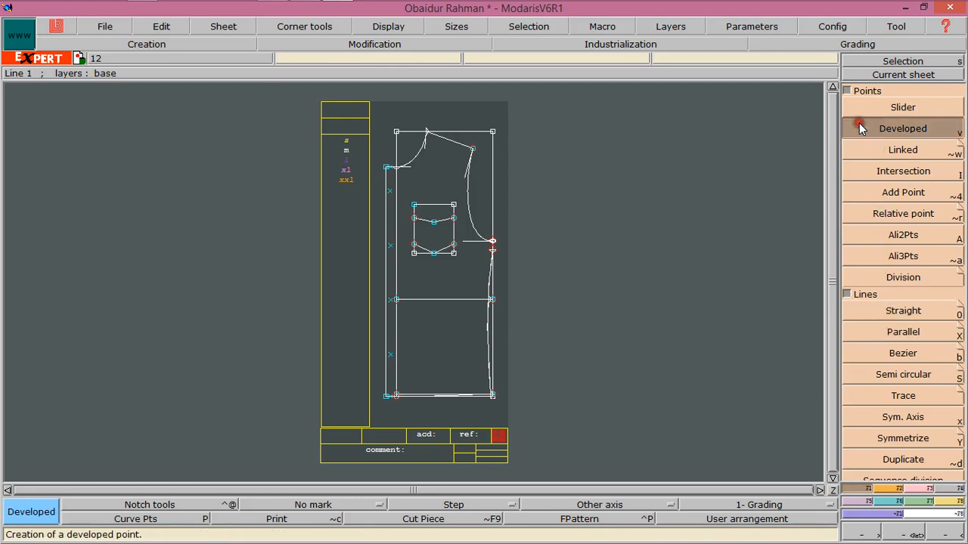
{"action": "left_click", "coordinate": [899, 535]}
{"action": "left_click_drag", "start_coordinate": [394, 116], "coordinate": [503, 177]}
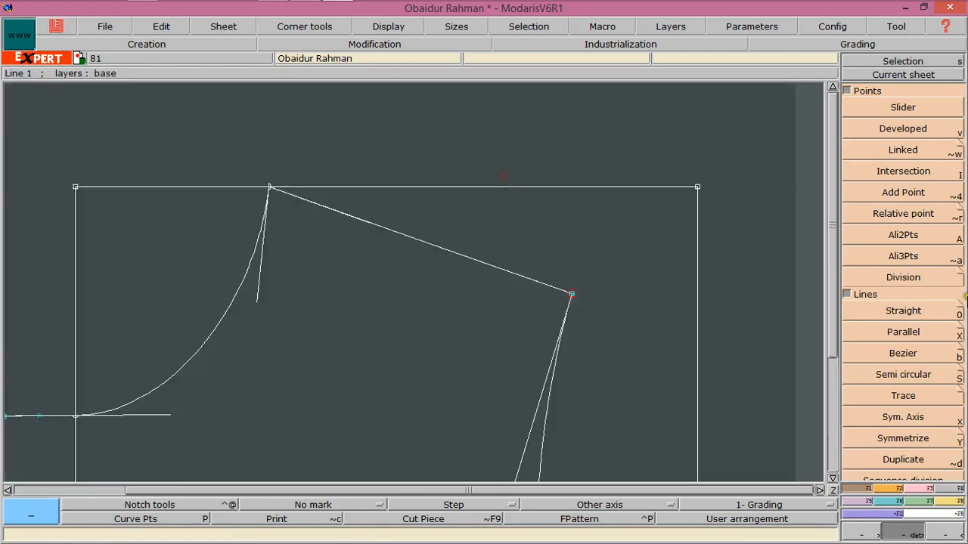
{"action": "left_click", "coordinate": [894, 313]}
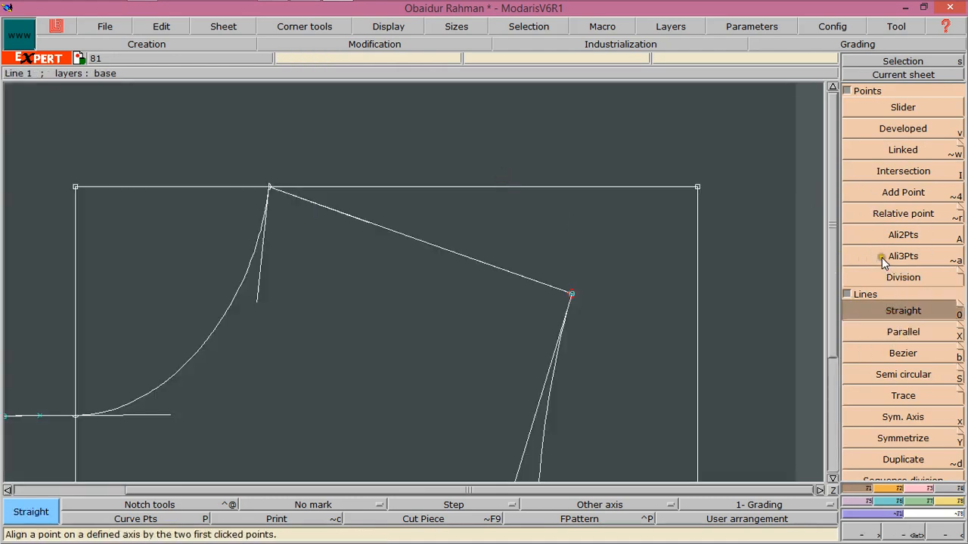
{"action": "left_click", "coordinate": [852, 129]}
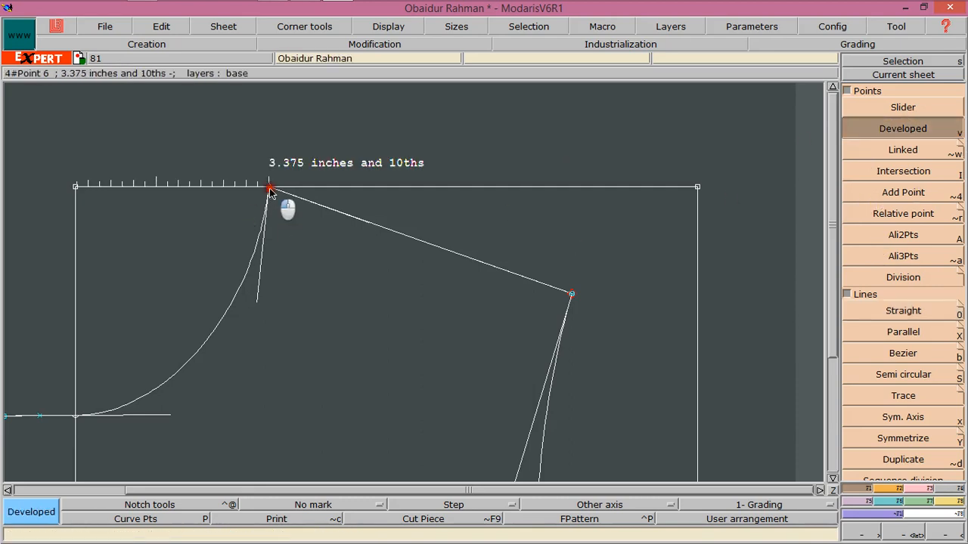
{"action": "left_click", "coordinate": [262, 214]}
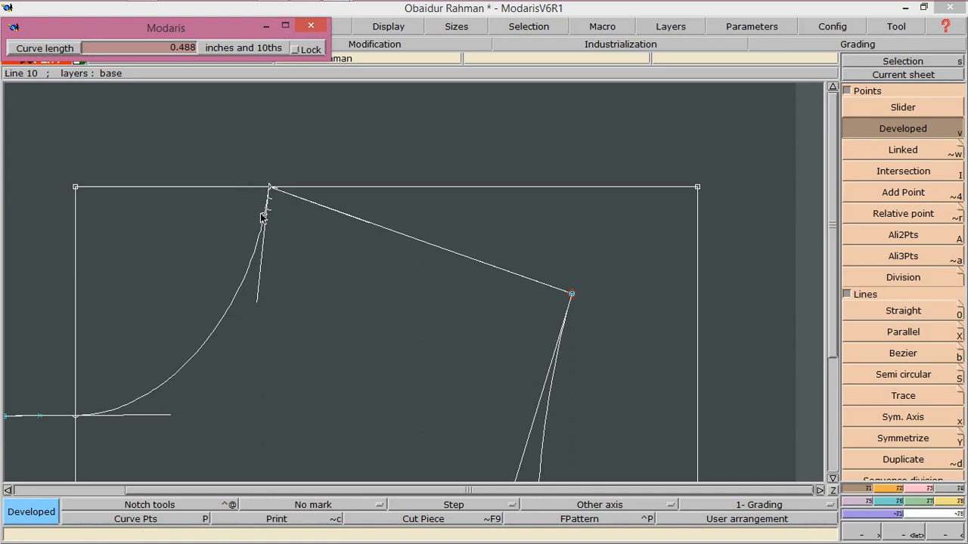
{"action": "key", "text": "BackSpace"}
{"action": "type", "text": "0.750"}
{"action": "key", "text": "Return"}
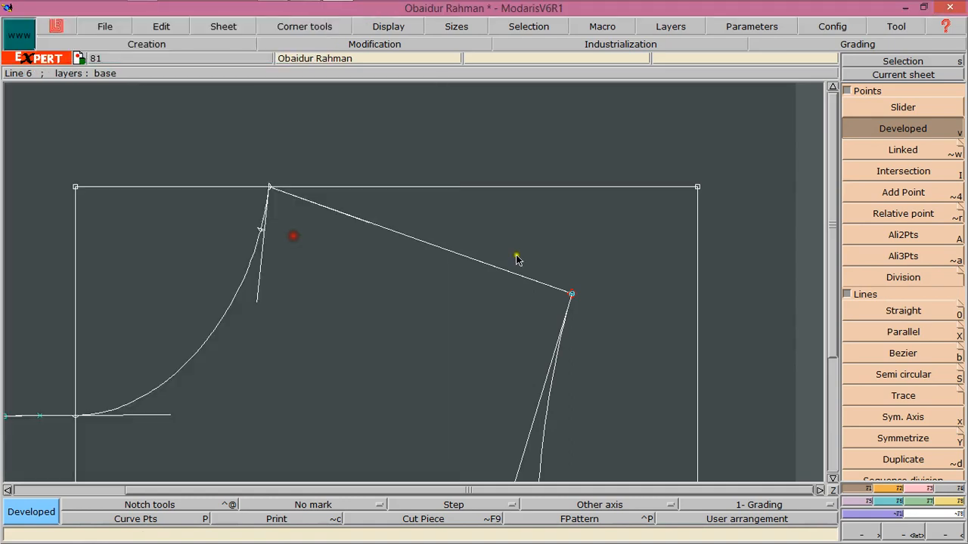
Place a developed point a short distance down the armhole from the shoulder end
{"action": "left_click", "coordinate": [569, 300]}
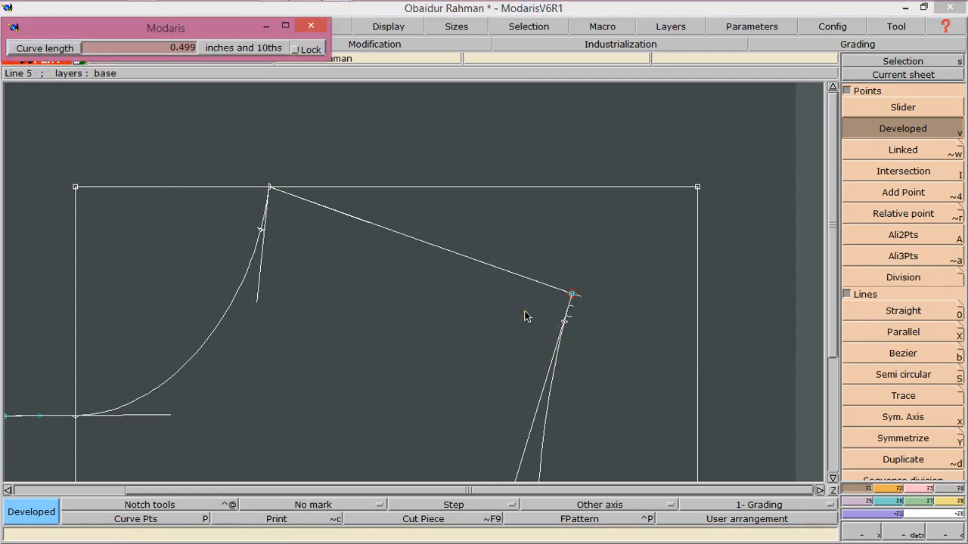
{"action": "left_click", "coordinate": [541, 375]}
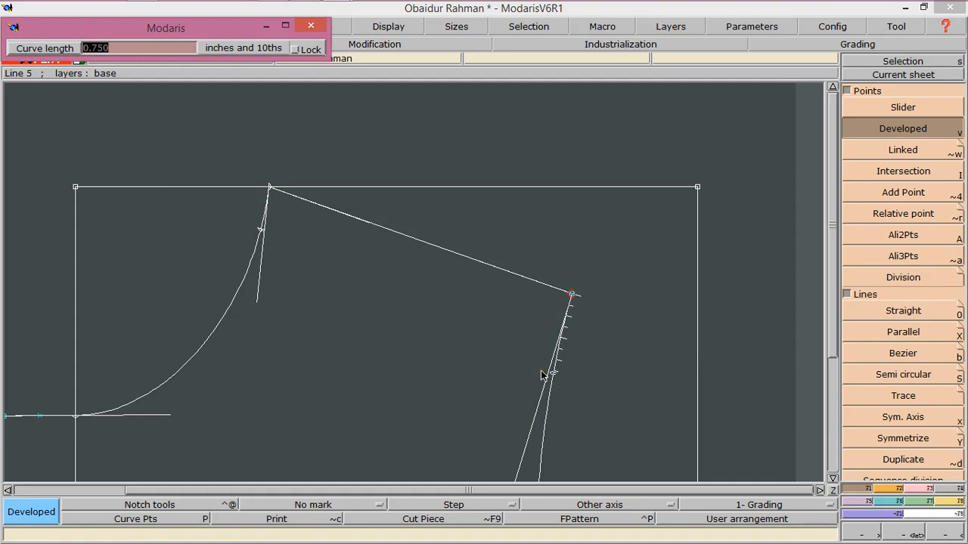
{"action": "key", "text": "BackSpace"}
{"action": "key", "text": "Return"}
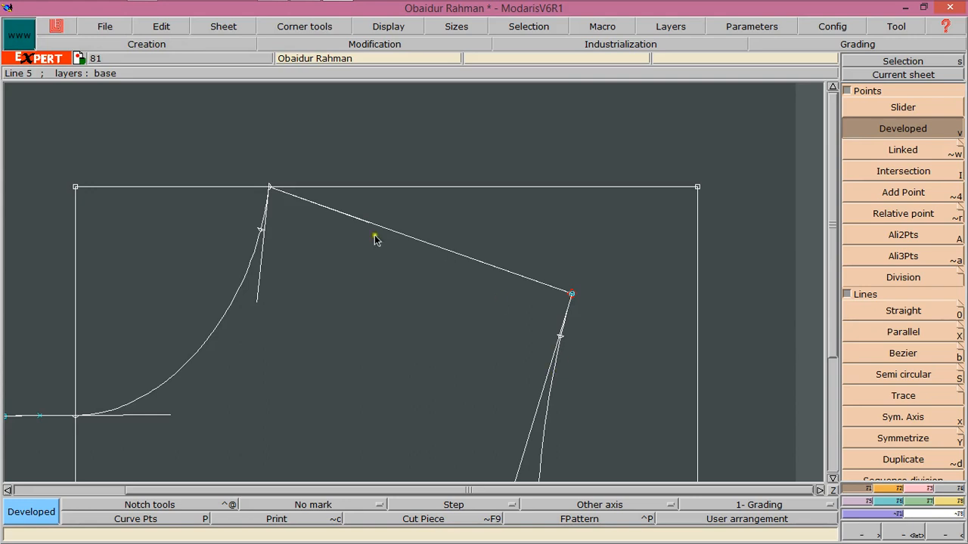
Draw a straight line joining the new neckline point to the new armhole point
{"action": "left_click", "coordinate": [891, 312]}
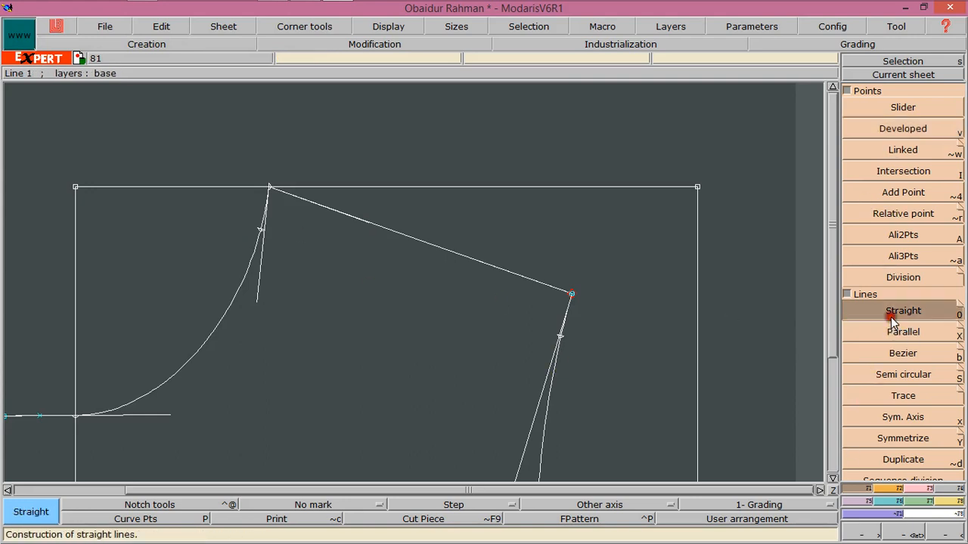
{"action": "left_click", "coordinate": [260, 230]}
{"action": "left_click", "coordinate": [560, 336]}
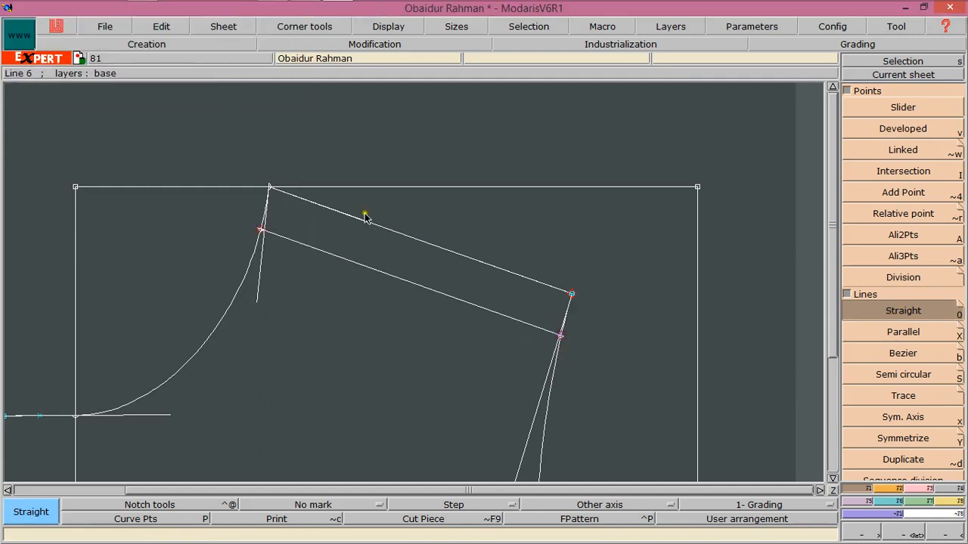
Try to extract the front bodice as a seam piece, and undo it
{"action": "left_click", "coordinate": [832, 492]}
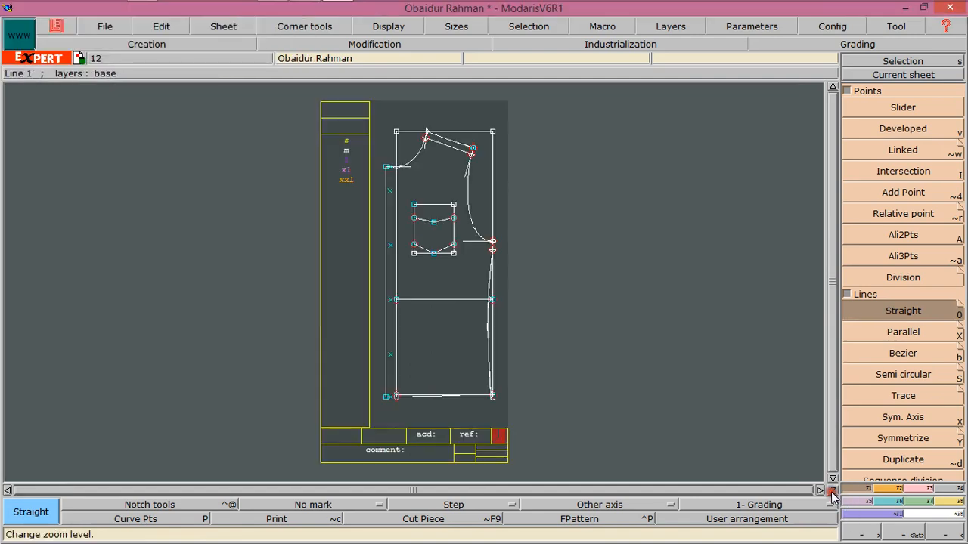
{"action": "left_click", "coordinate": [900, 531]}
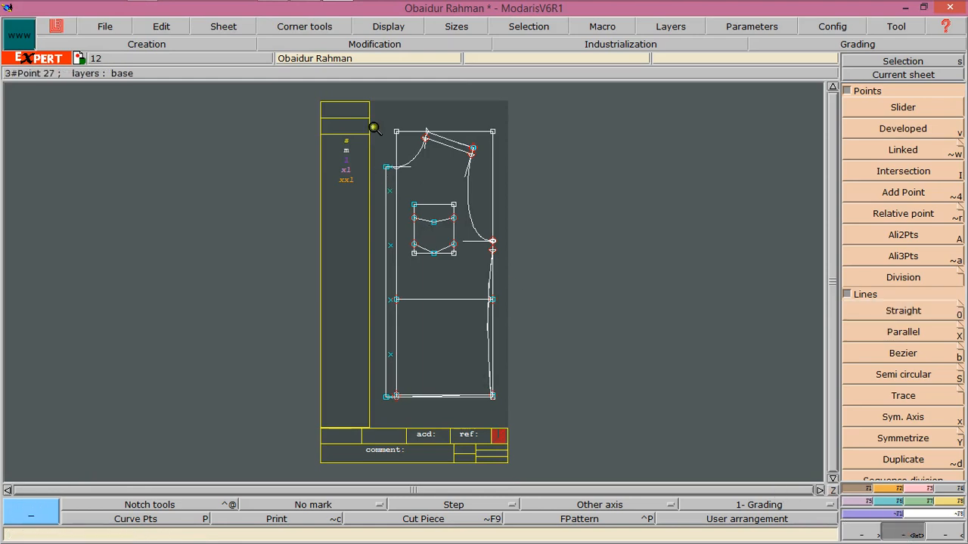
{"action": "left_click_drag", "start_coordinate": [372, 127], "coordinate": [551, 449]}
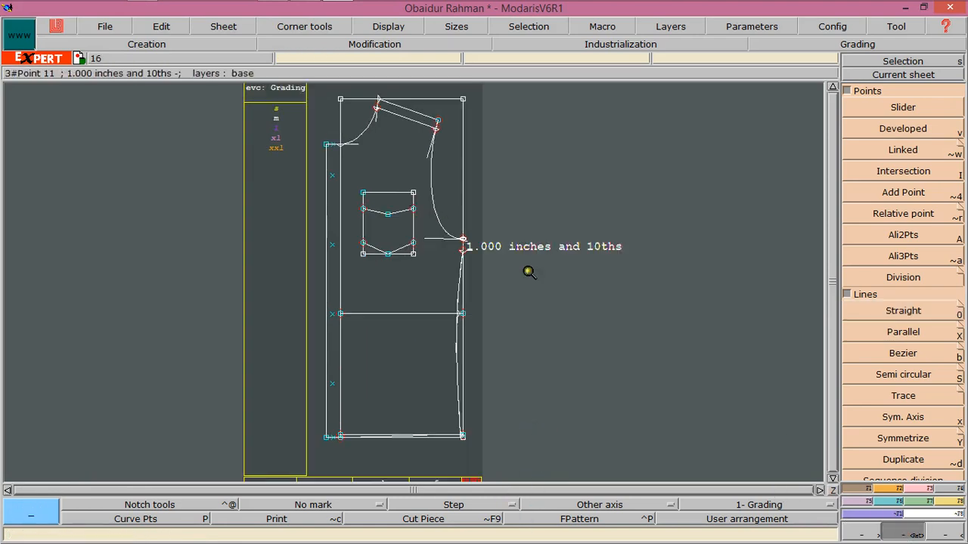
{"action": "left_click", "coordinate": [948, 488]}
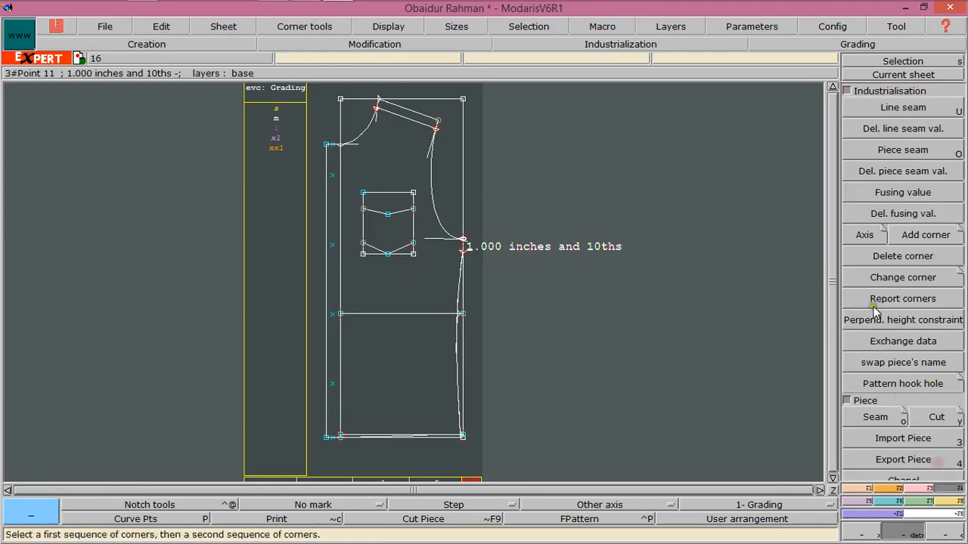
{"action": "left_click", "coordinate": [877, 418]}
{"action": "left_click", "coordinate": [401, 136]}
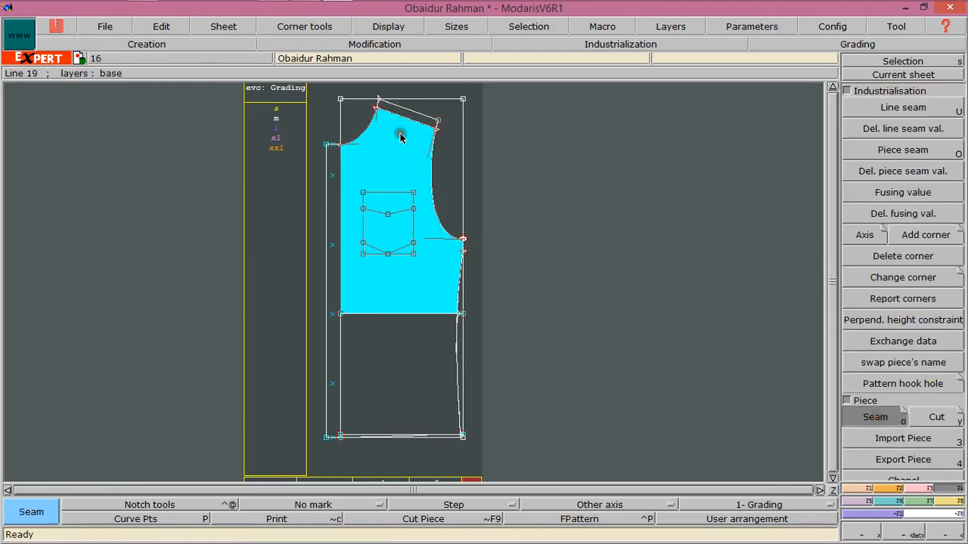
{"action": "left_click", "coordinate": [387, 325]}
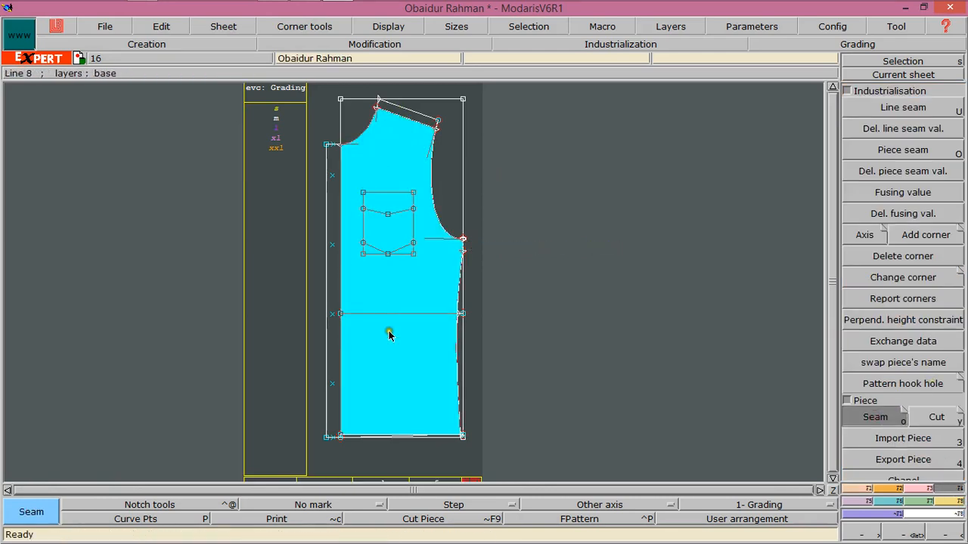
{"action": "left_click", "coordinate": [350, 433]}
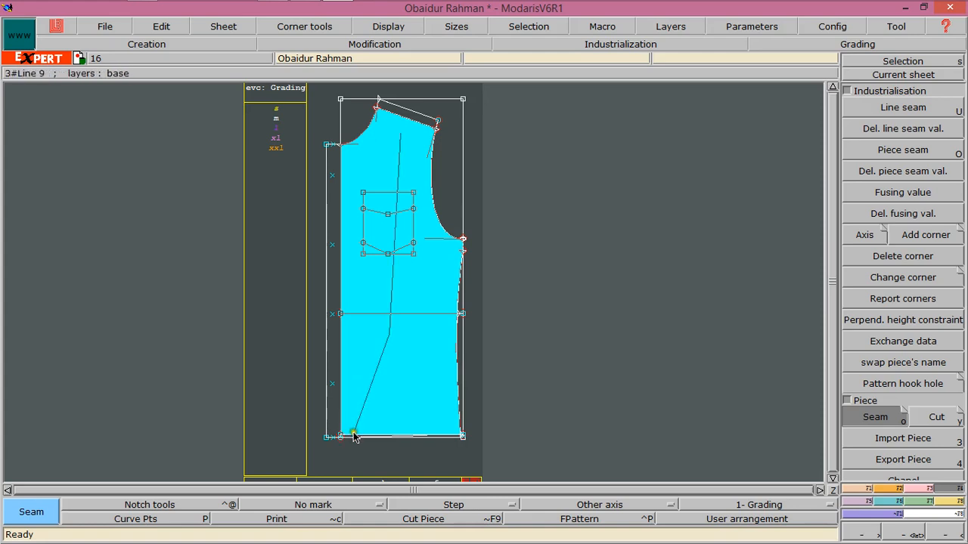
{"action": "right_click", "coordinate": [351, 437]}
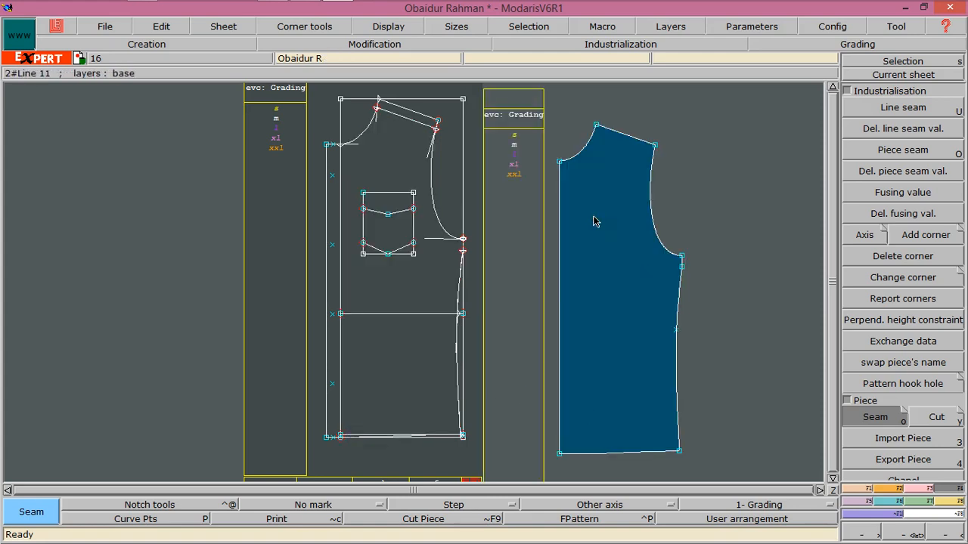
{"action": "key", "text": "ctrl+z"}
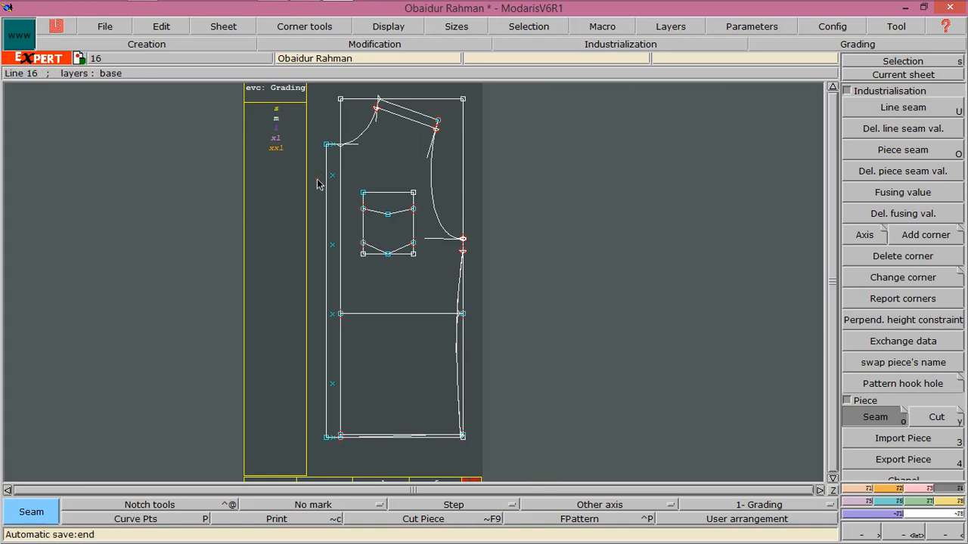
Extract the front bodice as a seam piece, including its upper, lower and button-extension areas
{"action": "left_click", "coordinate": [399, 137]}
{"action": "left_click", "coordinate": [403, 292]}
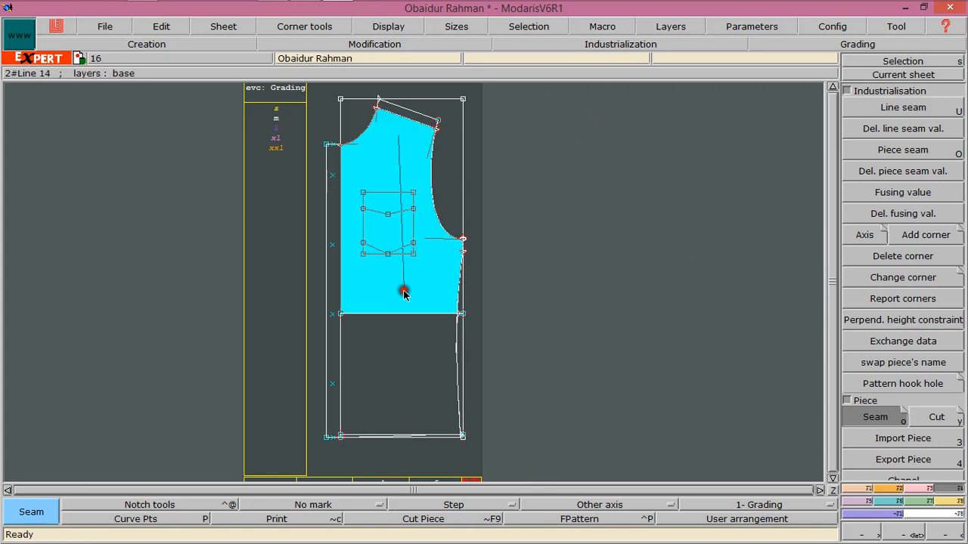
{"action": "left_click", "coordinate": [354, 436]}
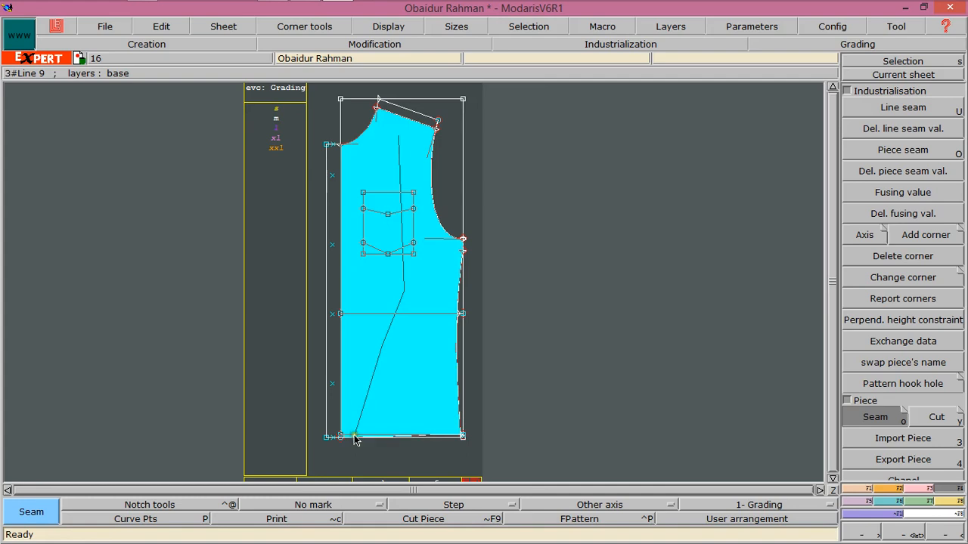
{"action": "left_click", "coordinate": [334, 284]}
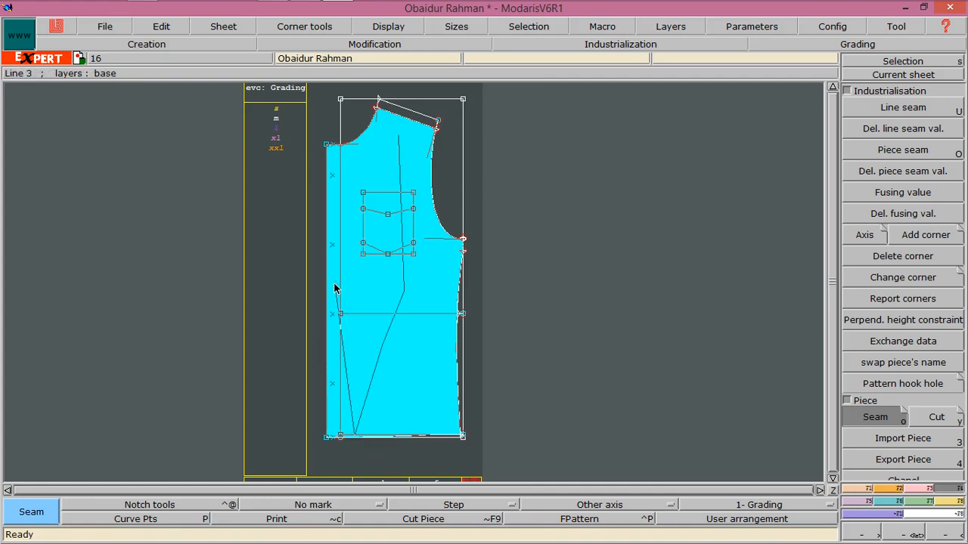
{"action": "right_click", "coordinate": [334, 284]}
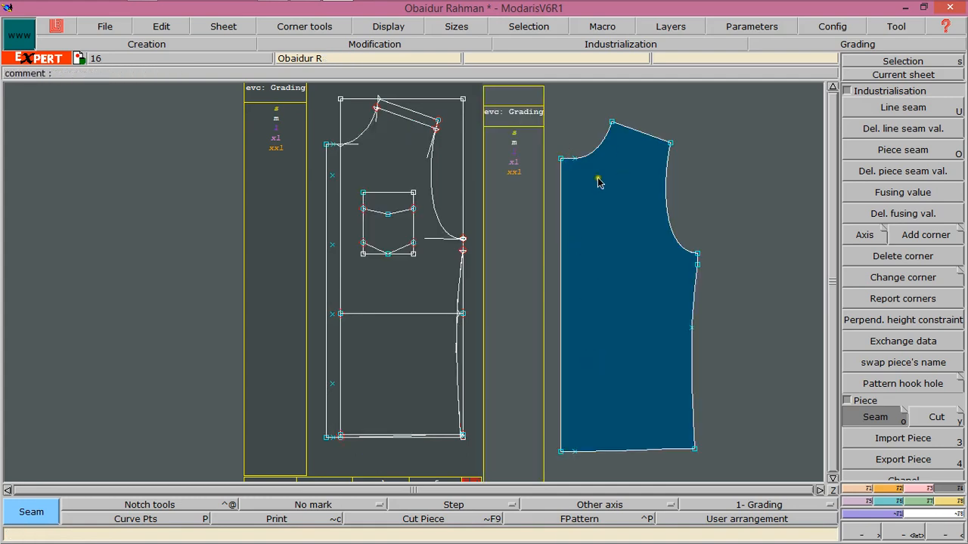
Extract the pointed pocket and its top section as two separate seam pieces
{"action": "left_click", "coordinate": [380, 199]}
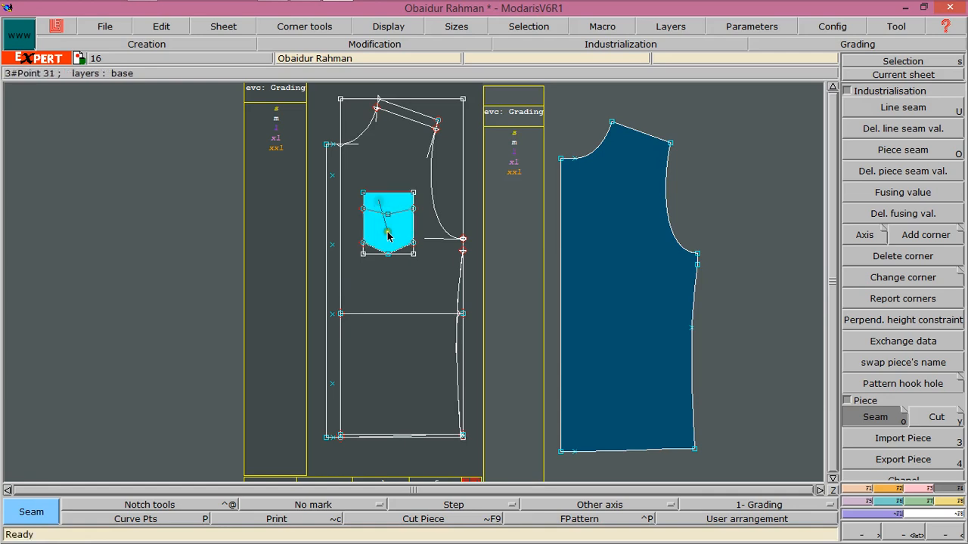
{"action": "right_click", "coordinate": [400, 248]}
{"action": "left_click", "coordinate": [396, 201]}
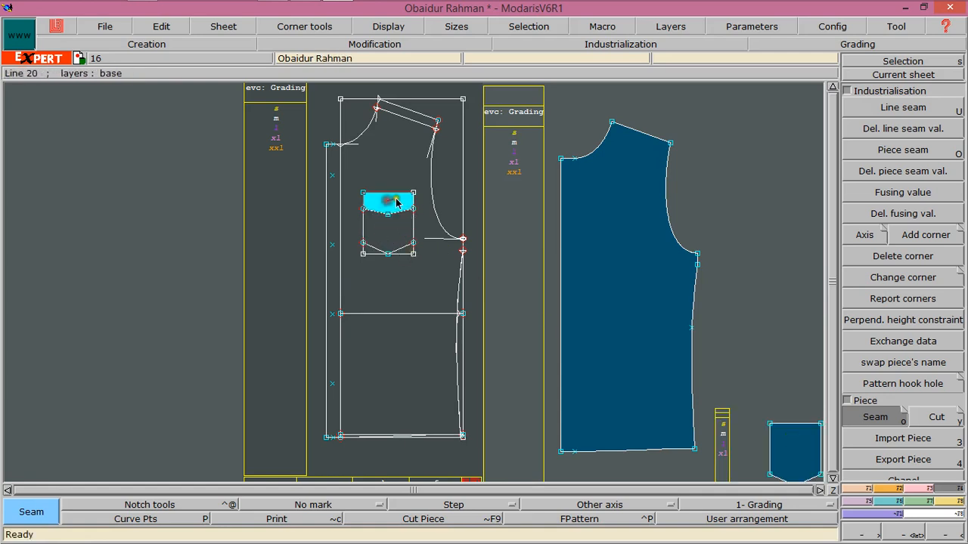
{"action": "right_click", "coordinate": [398, 202]}
Create a new blank sheet
{"action": "left_click", "coordinate": [833, 491]}
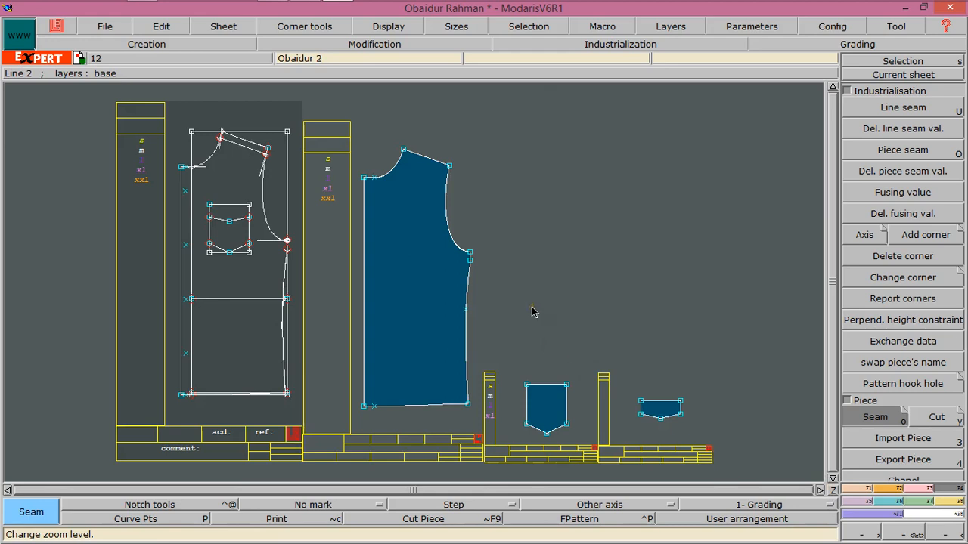
{"action": "left_click", "coordinate": [833, 491]}
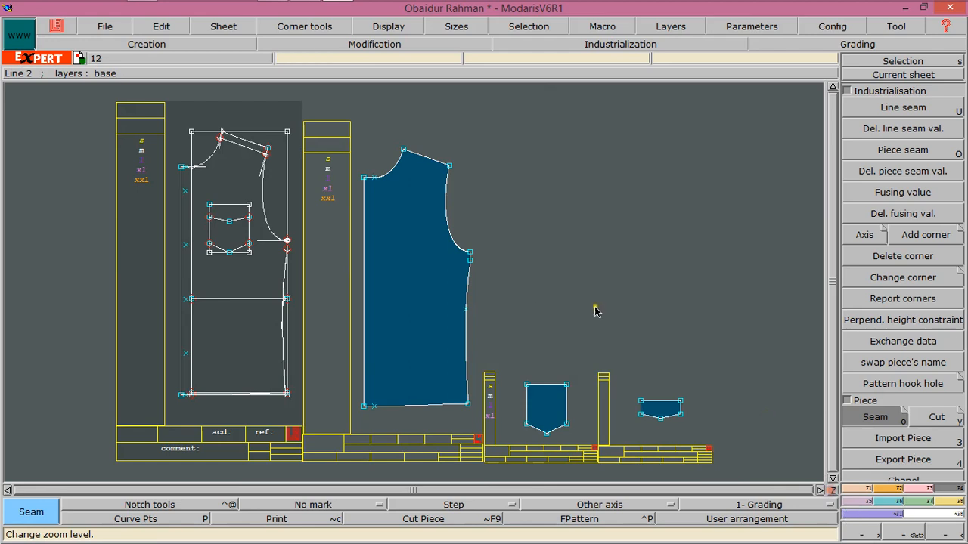
{"action": "left_click", "coordinate": [223, 26]}
{"action": "left_click", "coordinate": [231, 41]}
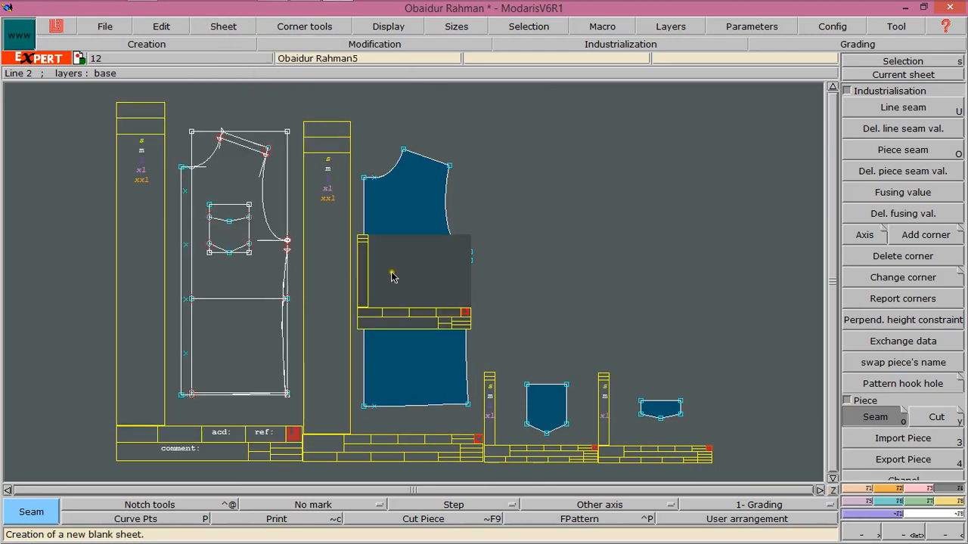
Draw a rectangle 10.87 inches wide and 30.5 inches high on the new sheet
{"action": "left_click", "coordinate": [903, 74]}
{"action": "left_click", "coordinate": [401, 261]}
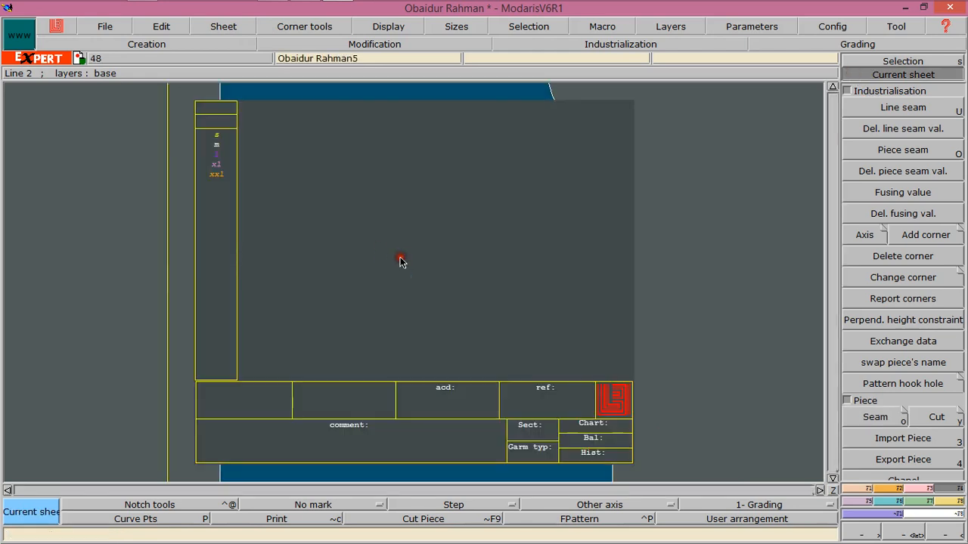
{"action": "left_click", "coordinate": [889, 490]}
{"action": "left_click", "coordinate": [890, 407]}
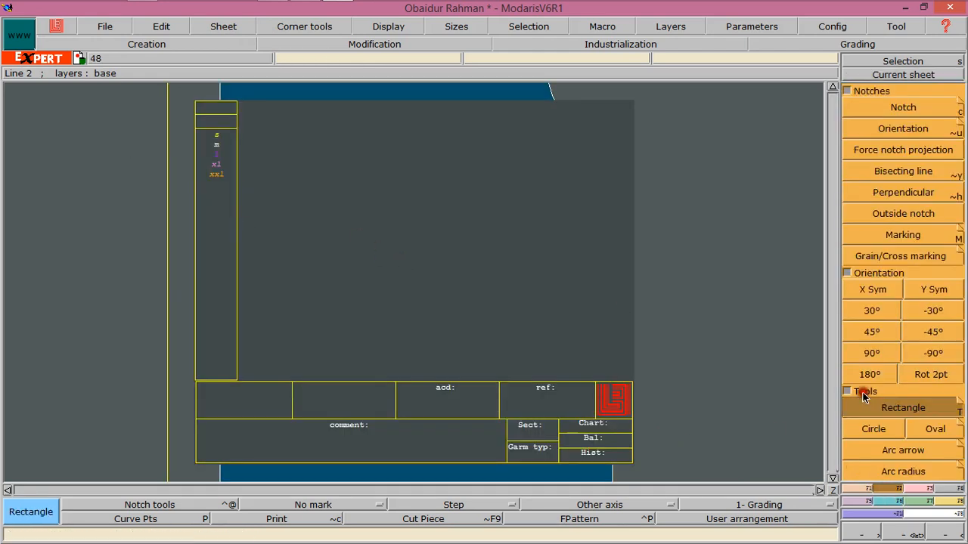
{"action": "left_click", "coordinate": [355, 120]}
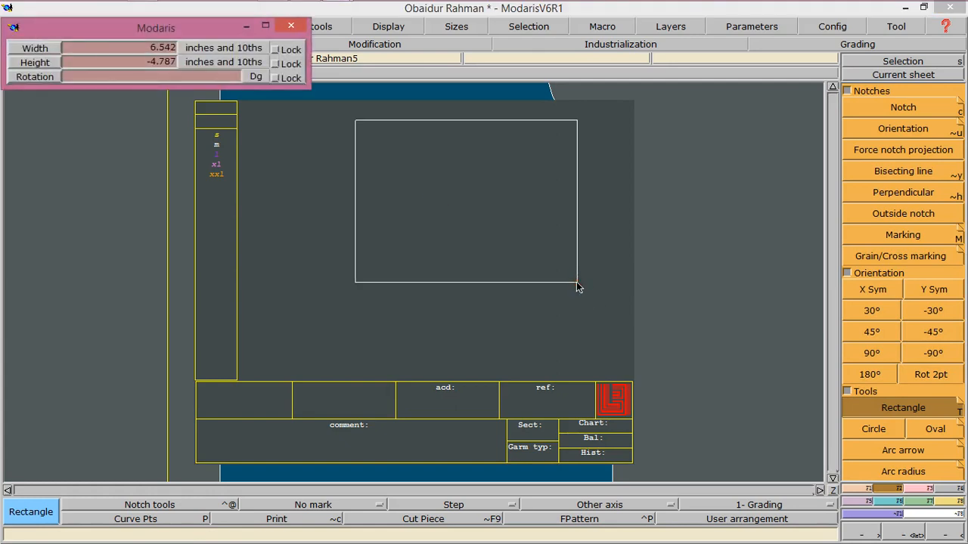
{"action": "type", "text": "4.5"}
{"action": "type", "text": "10.87"}
{"action": "key", "text": "Tab"}
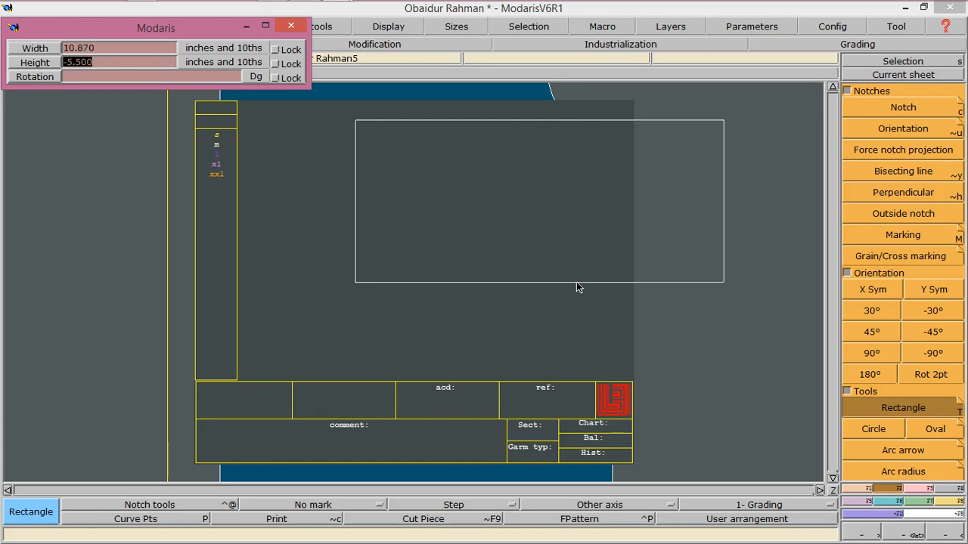
{"action": "type", "text": "30.5"}
{"action": "key", "text": "Tab"}
{"action": "key", "text": "shift+Tab"}
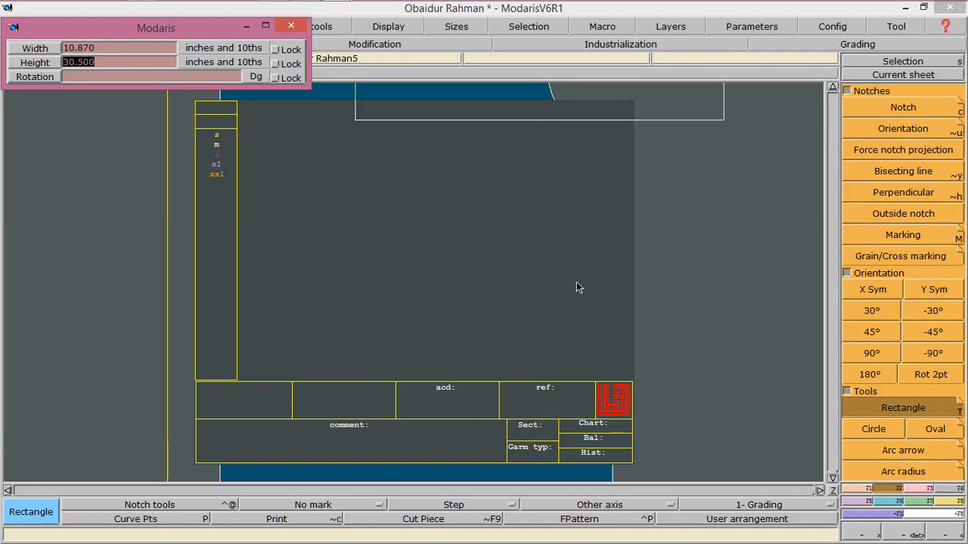
{"action": "type", "text": "-30.5"}
{"action": "key", "text": "Return"}
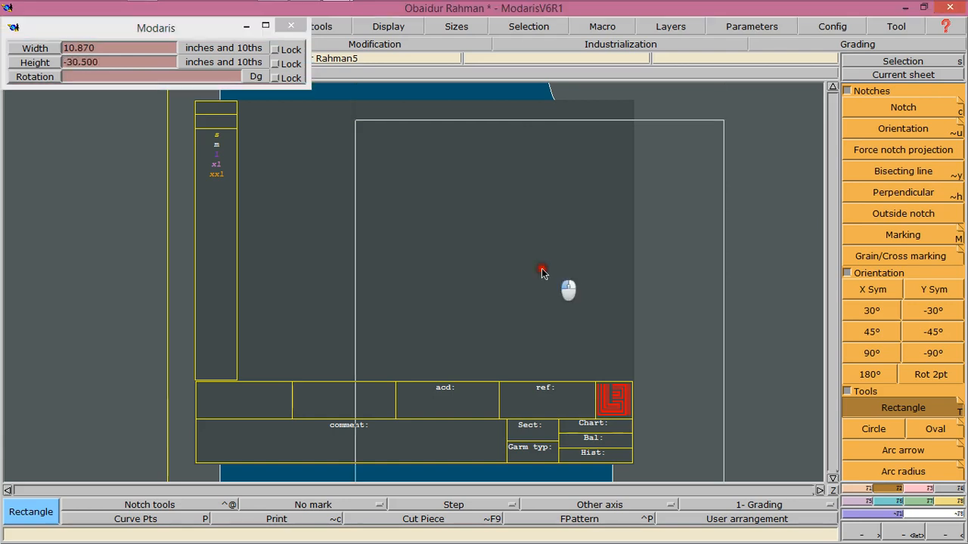
Place a developed point 0.75 inches down the rectangle's left edge from its top-left corner
{"action": "left_click", "coordinate": [902, 74]}
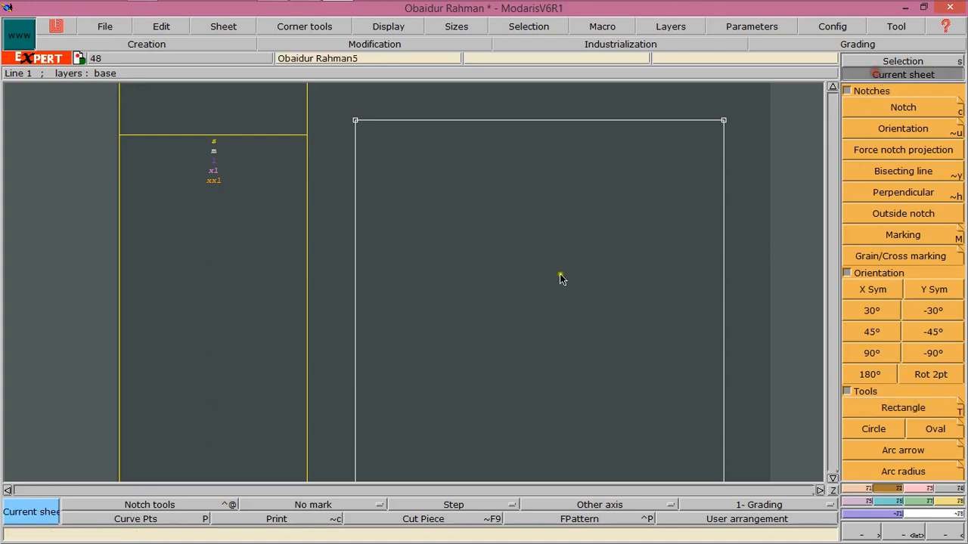
{"action": "left_click", "coordinate": [419, 225]}
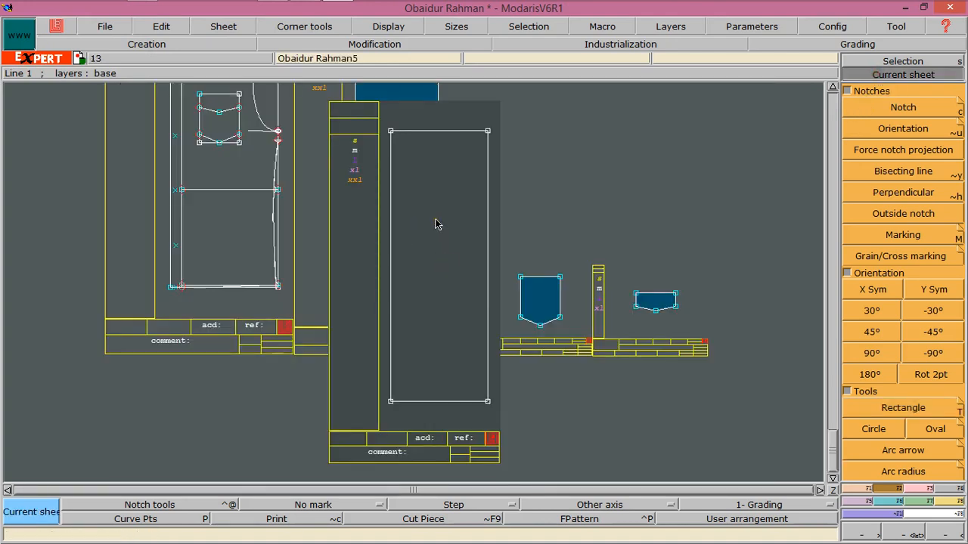
{"action": "left_click", "coordinate": [861, 488]}
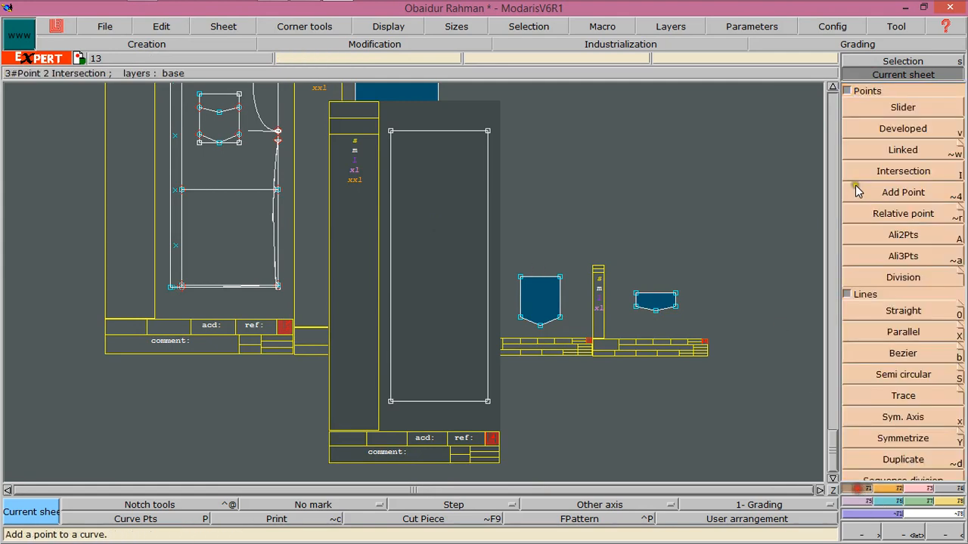
{"action": "left_click", "coordinate": [880, 353]}
{"action": "left_click", "coordinate": [899, 130]}
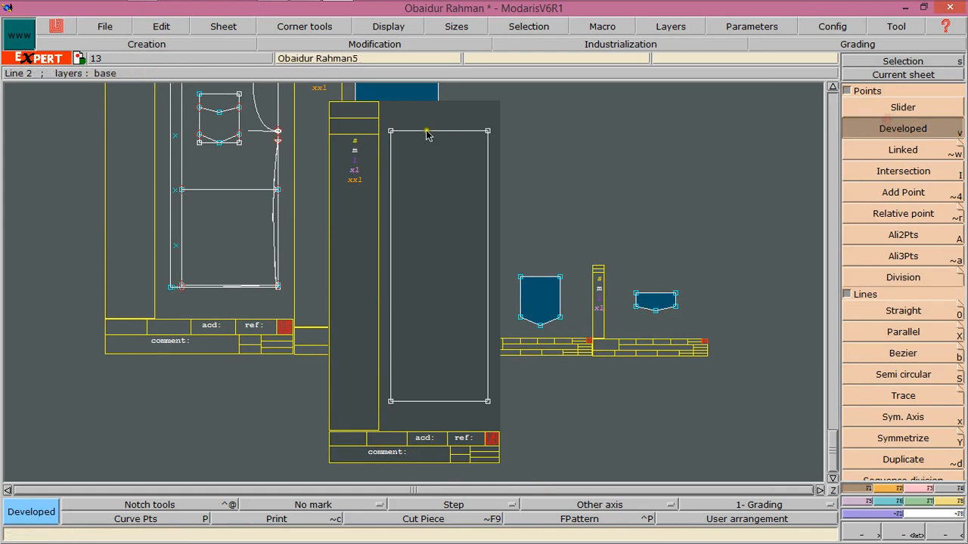
{"action": "left_click", "coordinate": [391, 155]}
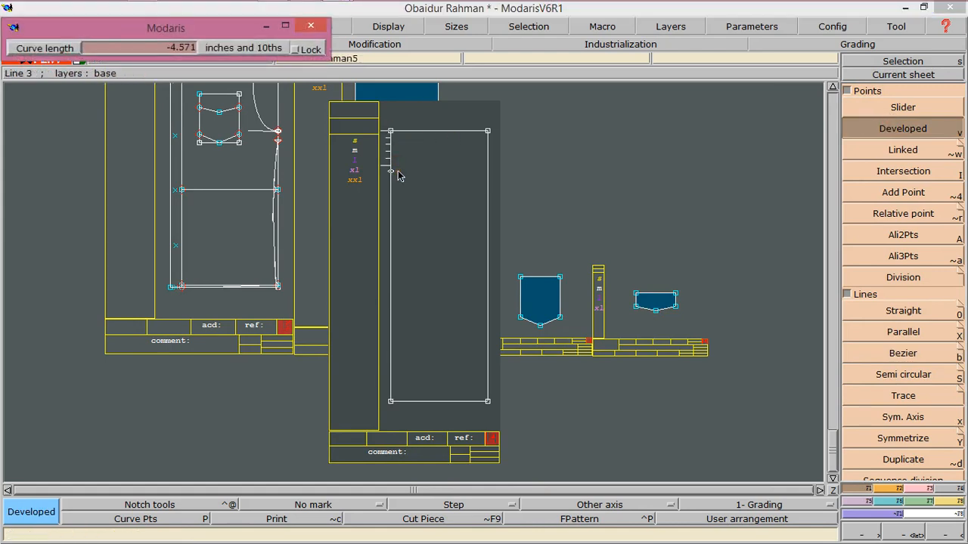
{"action": "key", "text": "BackSpace"}
{"action": "type", "text": "-.75"}
{"action": "key", "text": "Return"}
{"action": "left_click", "coordinate": [446, 172]}
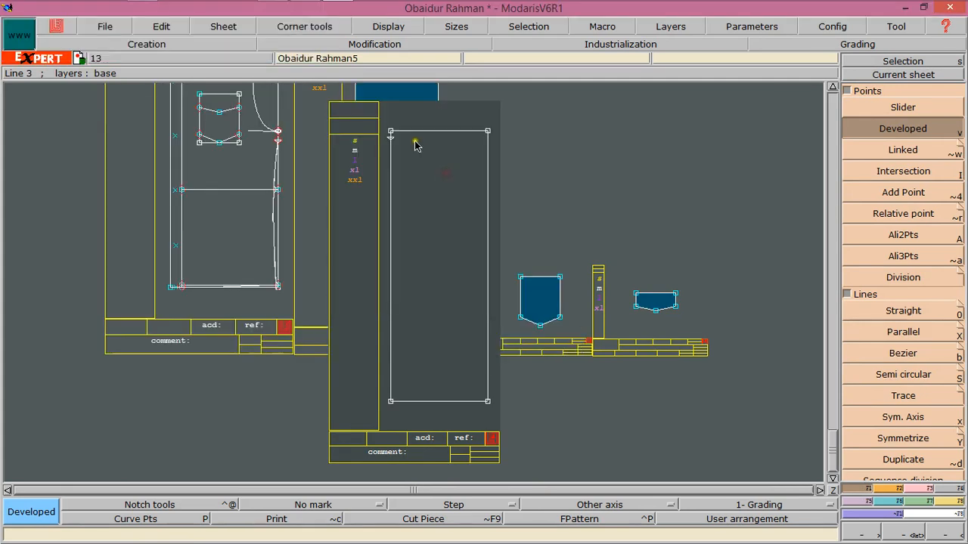
Place a developed point 3.375 inches along the rectangle's top edge from its top-left corner
{"action": "left_click", "coordinate": [391, 133]}
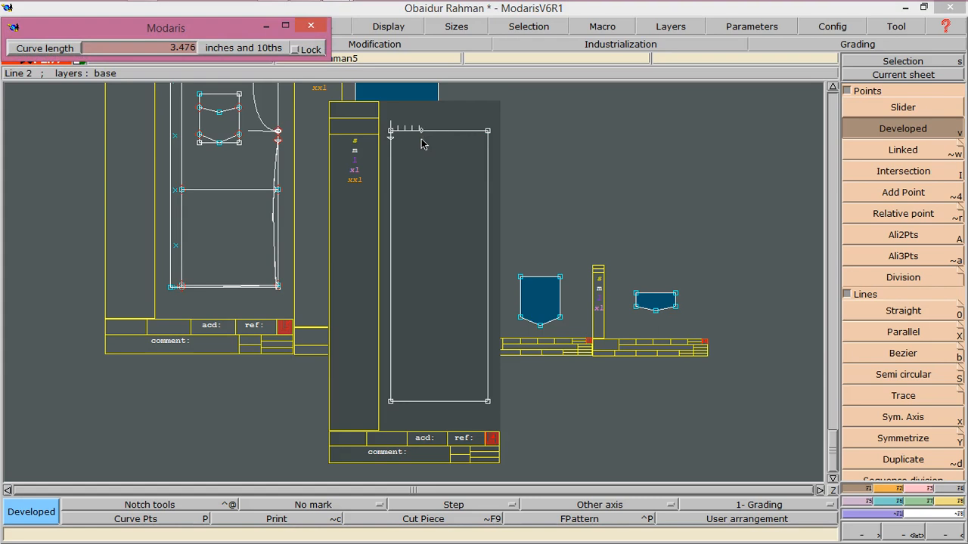
{"action": "key", "text": "Down"}
{"action": "type", "text": "3.375"}
{"action": "key", "text": "Return"}
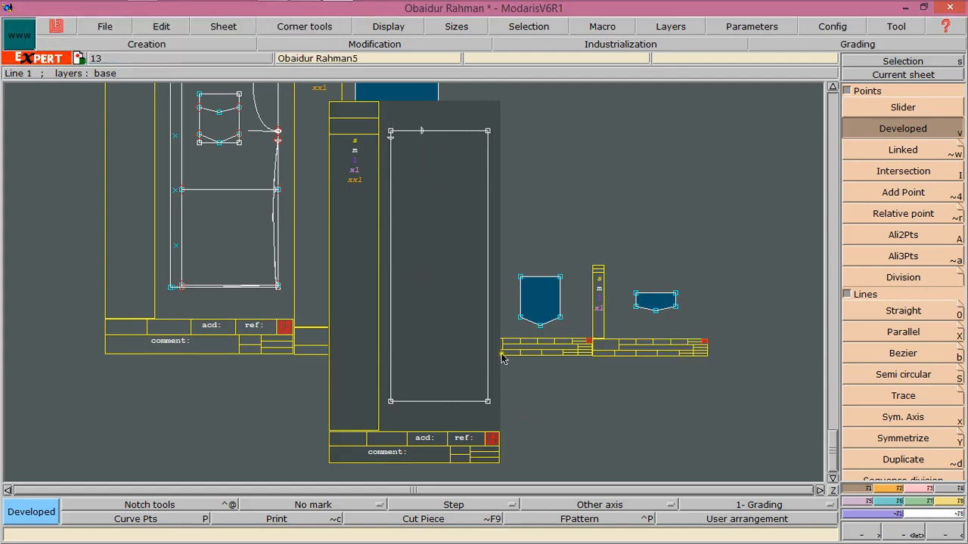
Draw a Bezier line from the 0.75-inch point on the left edge to the 3.375-inch point on the top edge
{"action": "left_click", "coordinate": [899, 532]}
{"action": "left_click", "coordinate": [422, 130]}
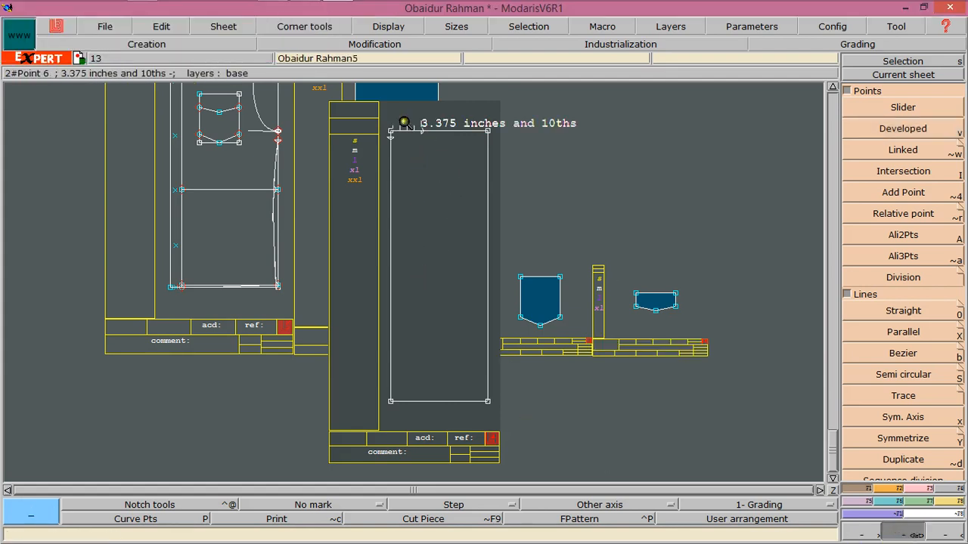
{"action": "left_click_drag", "start_coordinate": [380, 118], "coordinate": [446, 166]}
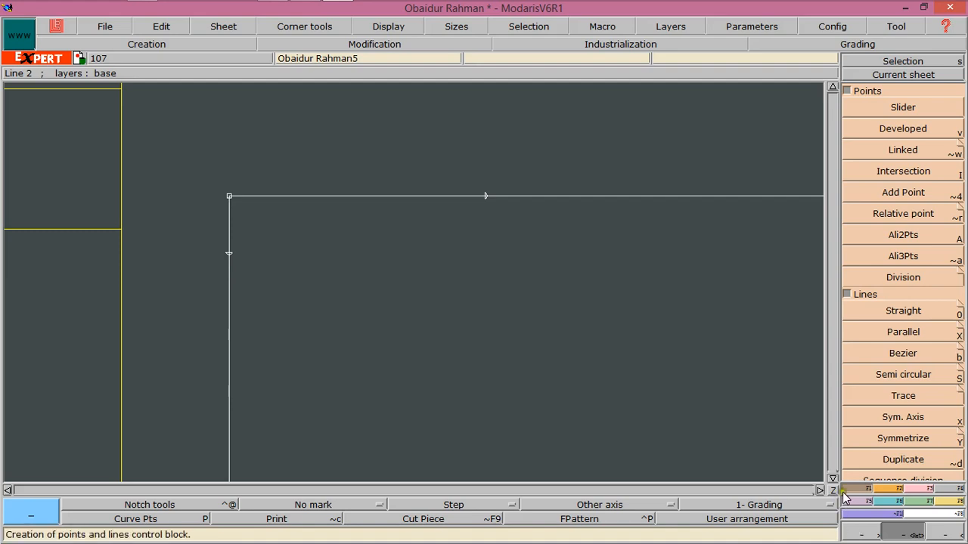
{"action": "left_click", "coordinate": [889, 360]}
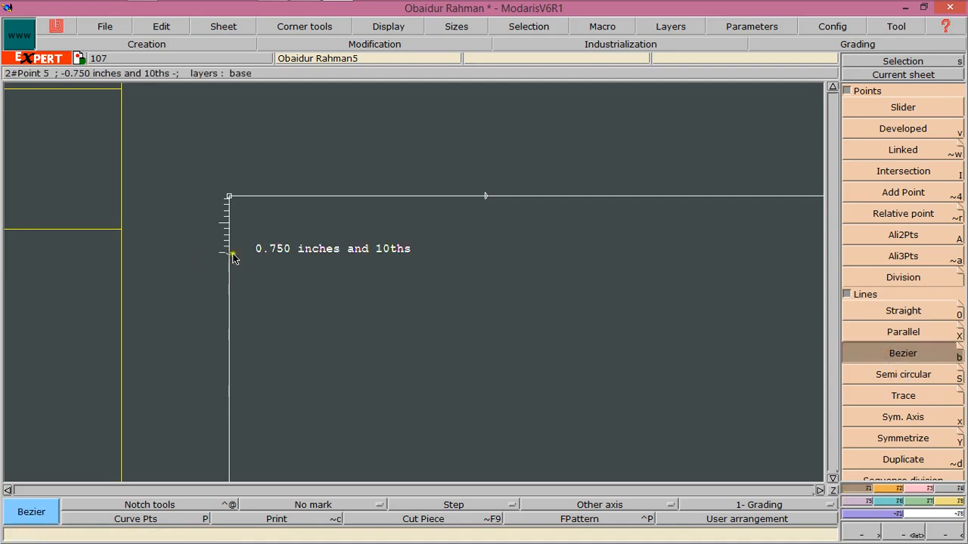
{"action": "left_click", "coordinate": [229, 254]}
{"action": "left_click", "coordinate": [486, 196]}
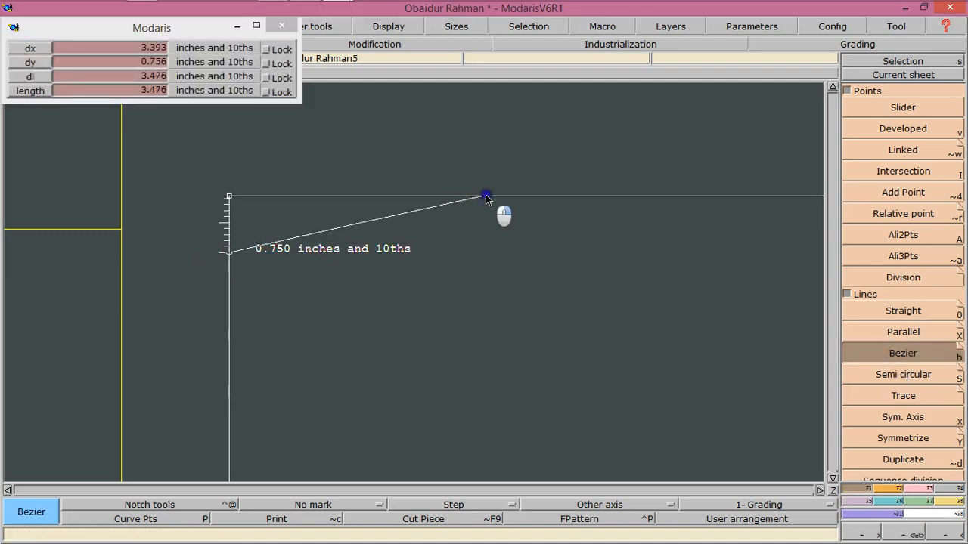
Reshape that Bezier line into a smooth concave curve by adjusting its end handles
{"action": "left_click", "coordinate": [916, 488]}
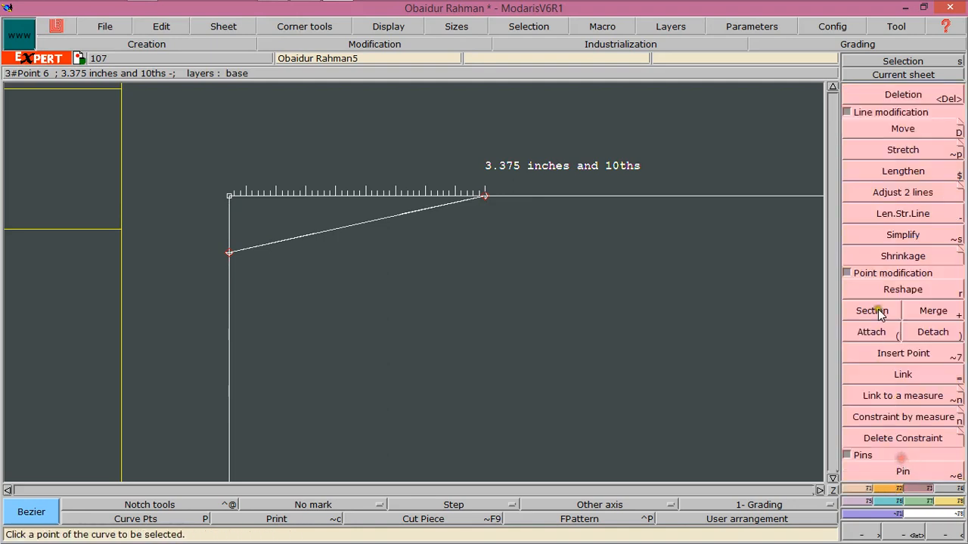
{"action": "left_click", "coordinate": [889, 291]}
{"action": "left_click", "coordinate": [248, 249]}
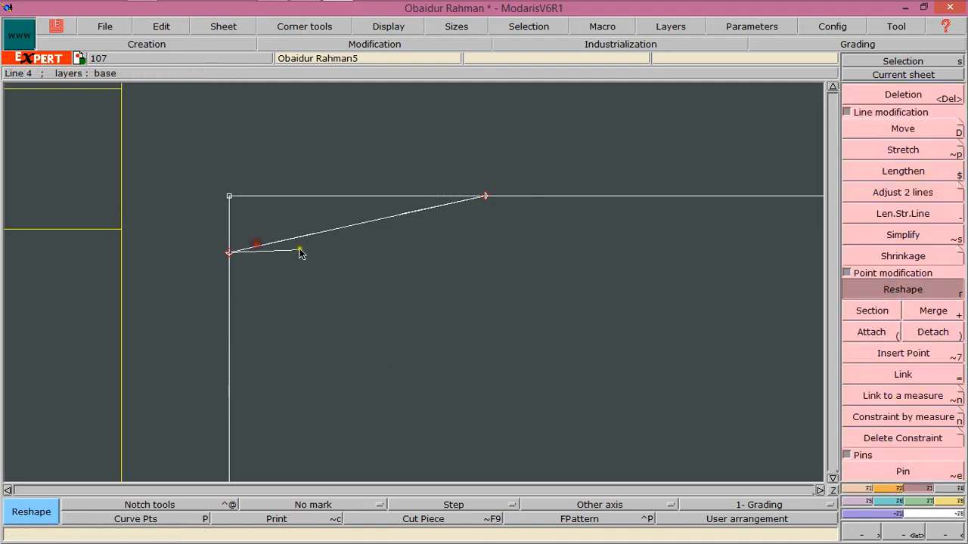
{"action": "left_click", "coordinate": [304, 253]}
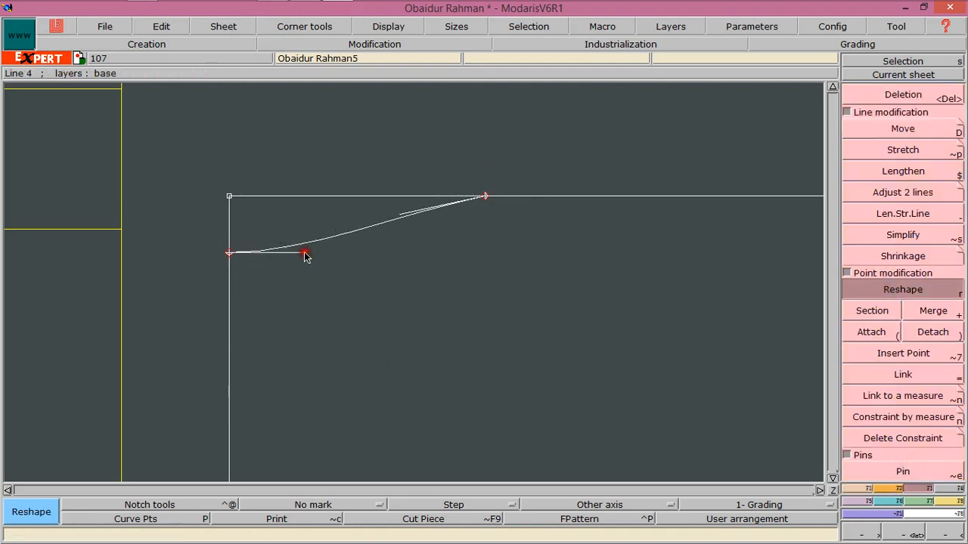
{"action": "left_click", "coordinate": [422, 217]}
{"action": "left_click", "coordinate": [430, 246]}
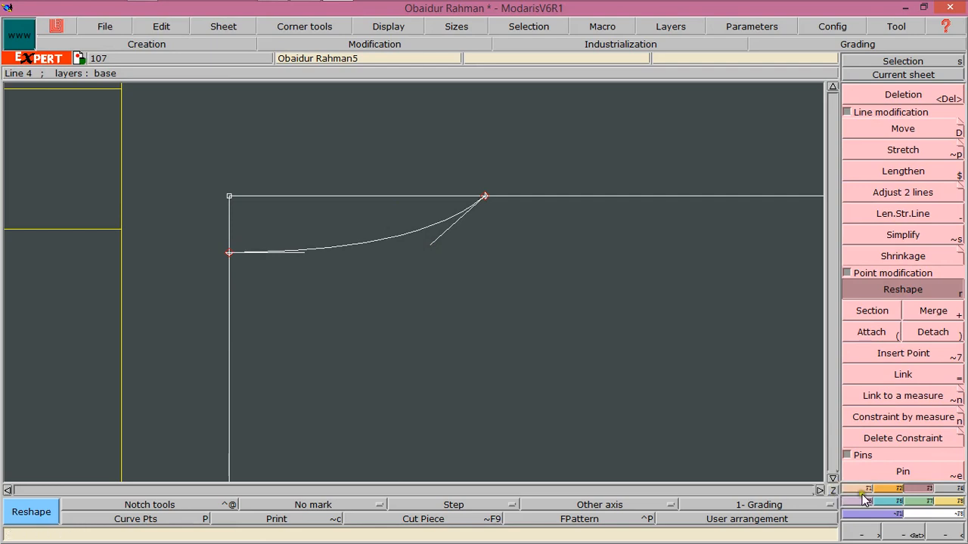
Draw a line parallel to the rectangle's top edge, 1.875 inches below it
{"action": "left_click", "coordinate": [941, 532]}
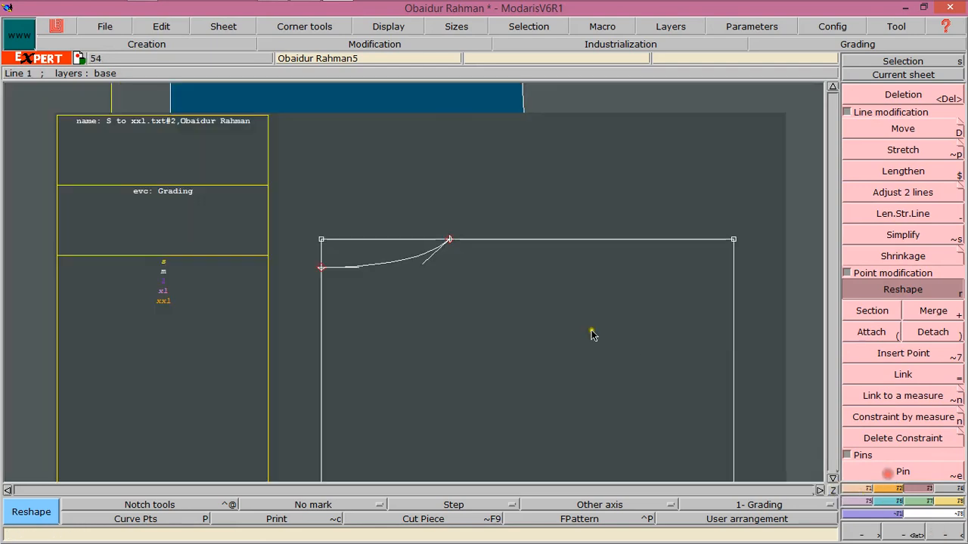
{"action": "left_click", "coordinate": [832, 480]}
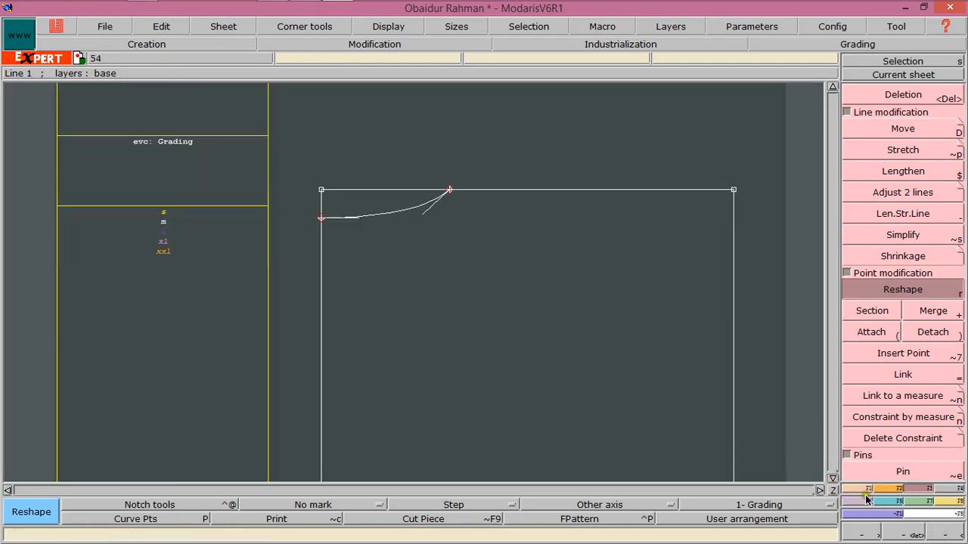
{"action": "left_click", "coordinate": [865, 489]}
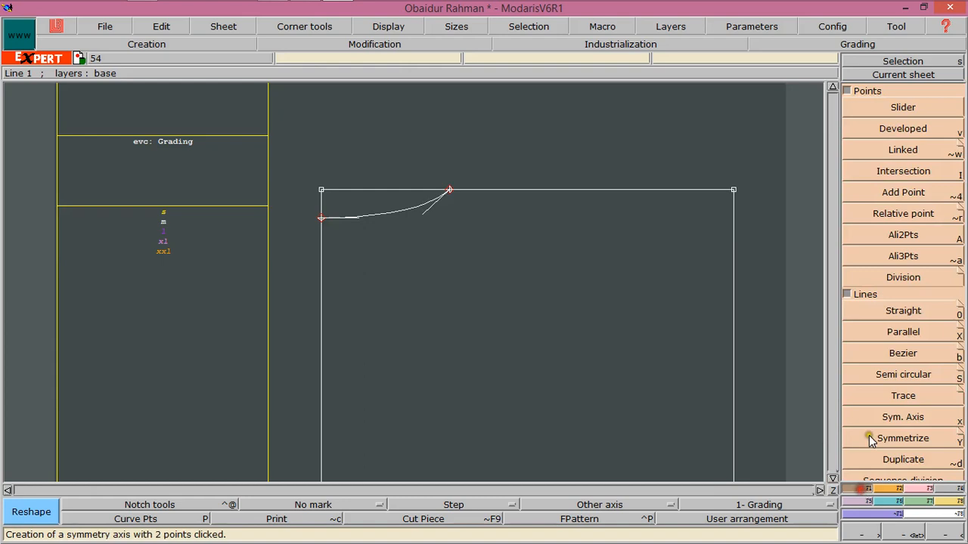
{"action": "left_click", "coordinate": [888, 339]}
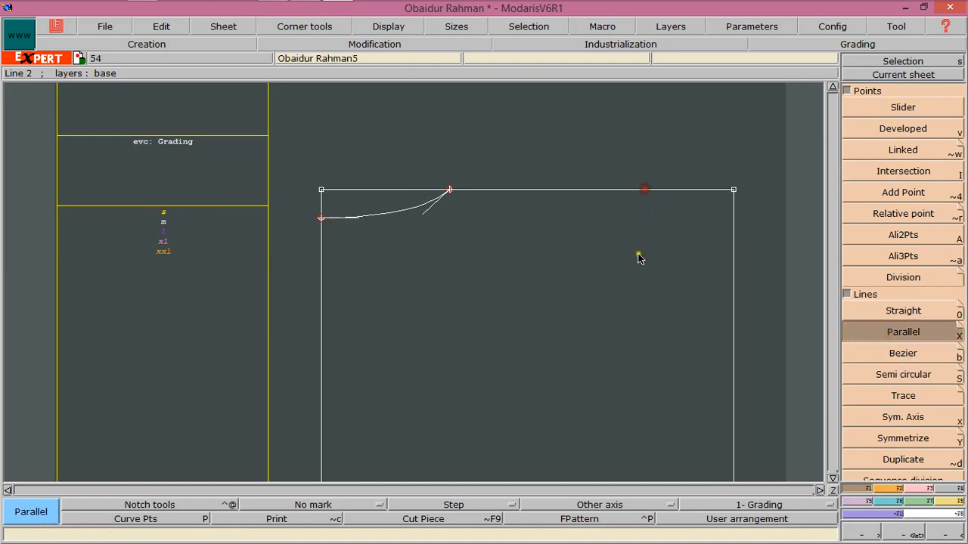
{"action": "left_click", "coordinate": [658, 199]}
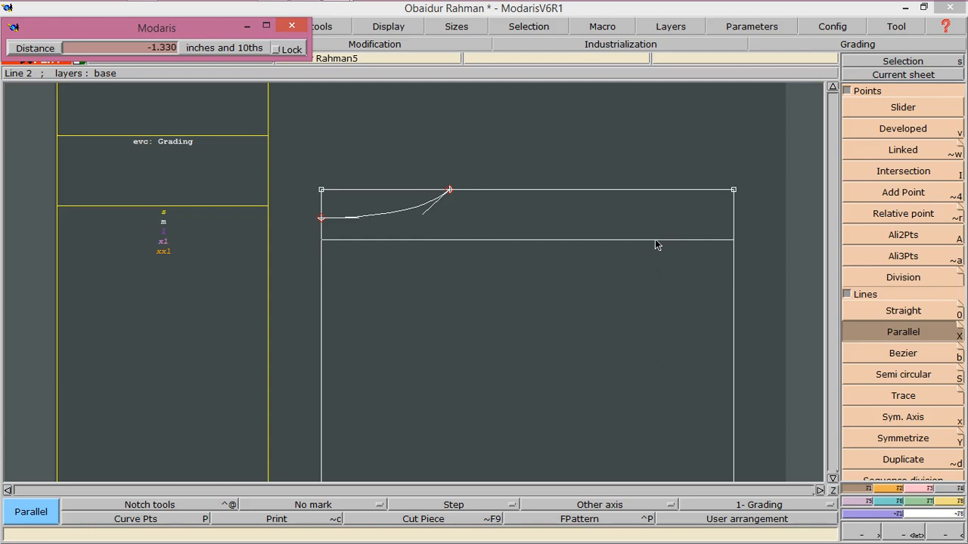
{"action": "key", "text": "Down"}
{"action": "type", "text": "-"}
{"action": "key", "text": "Return"}
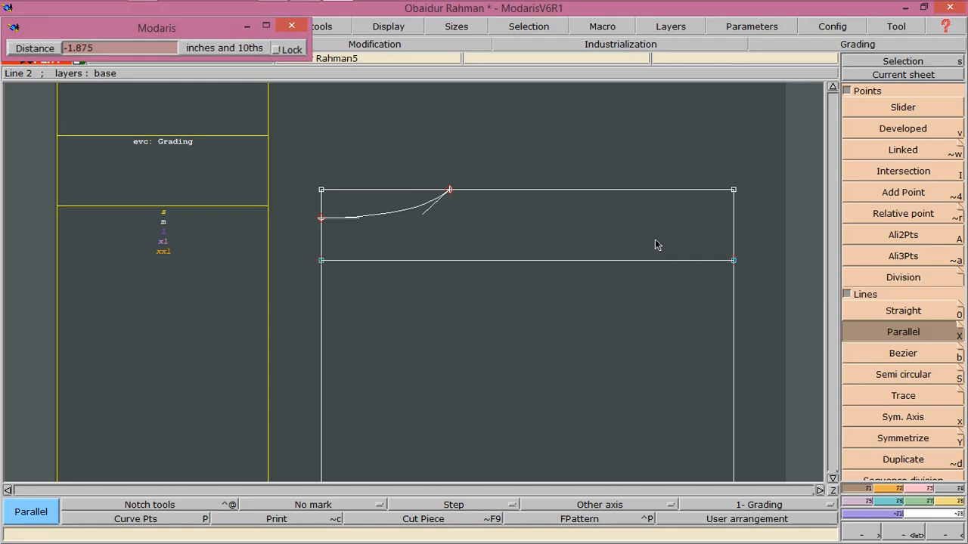
Draw a Bezier line 5.625 inches long from the 3.375-inch top point down to the parallel line
{"action": "left_click", "coordinate": [902, 353]}
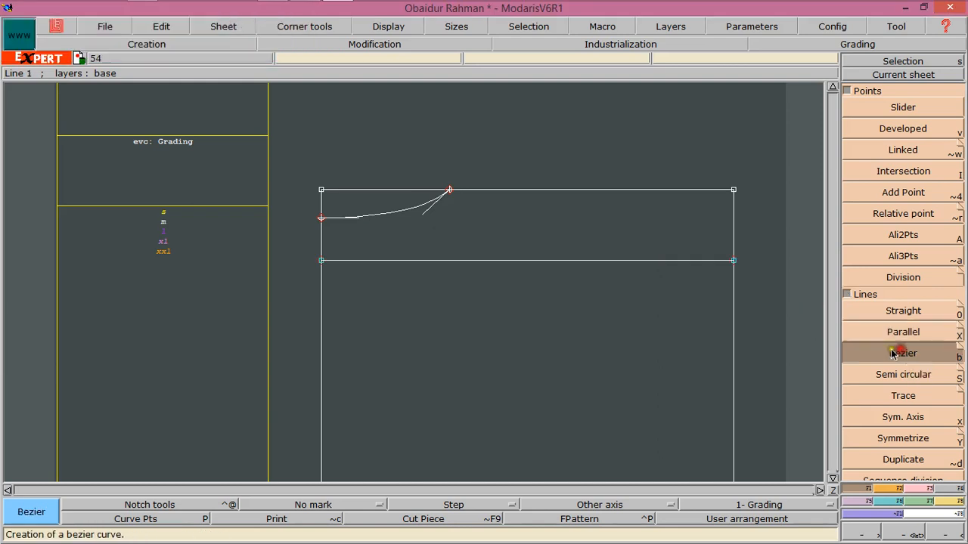
{"action": "left_click", "coordinate": [452, 190]}
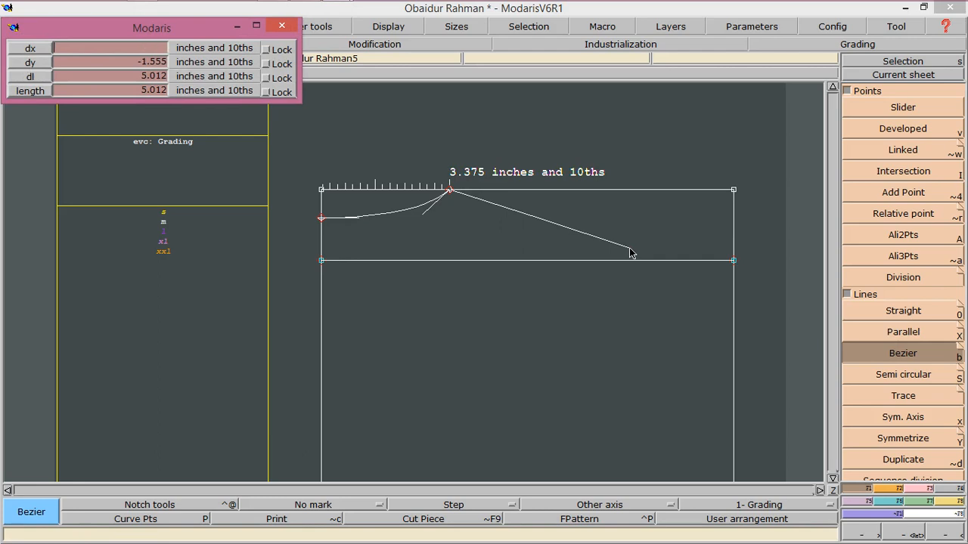
{"action": "key", "text": "Tab"}
{"action": "type", "text": "5"}
{"action": "key", "text": "Tab"}
{"action": "type", "text": "6"}
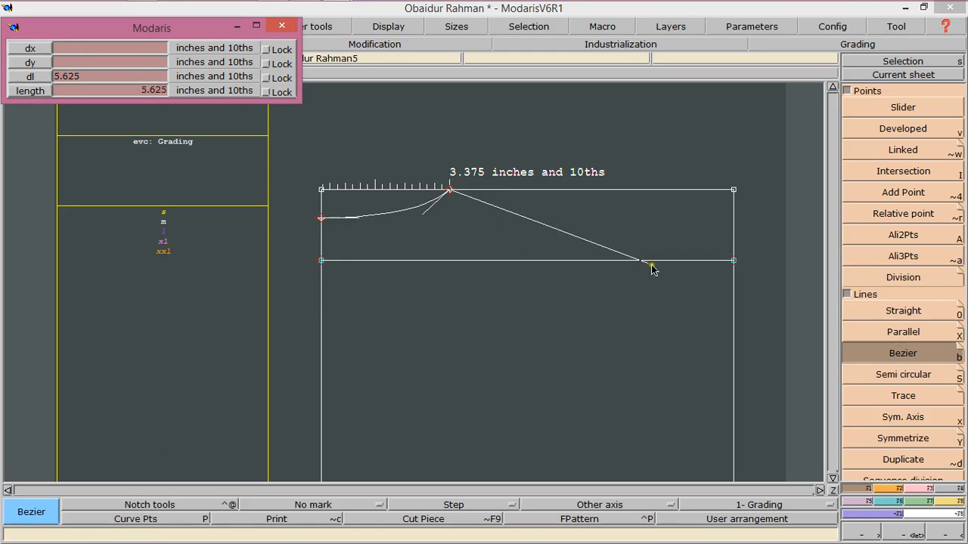
{"action": "left_click", "coordinate": [655, 260]}
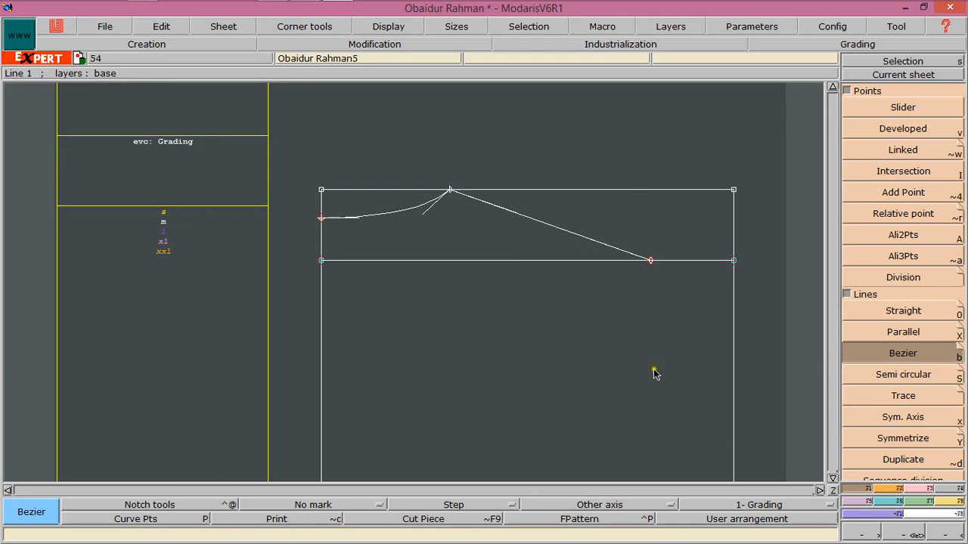
Delete the construction line drawn parallel to the rectangle's top edge
{"action": "left_click", "coordinate": [874, 487]}
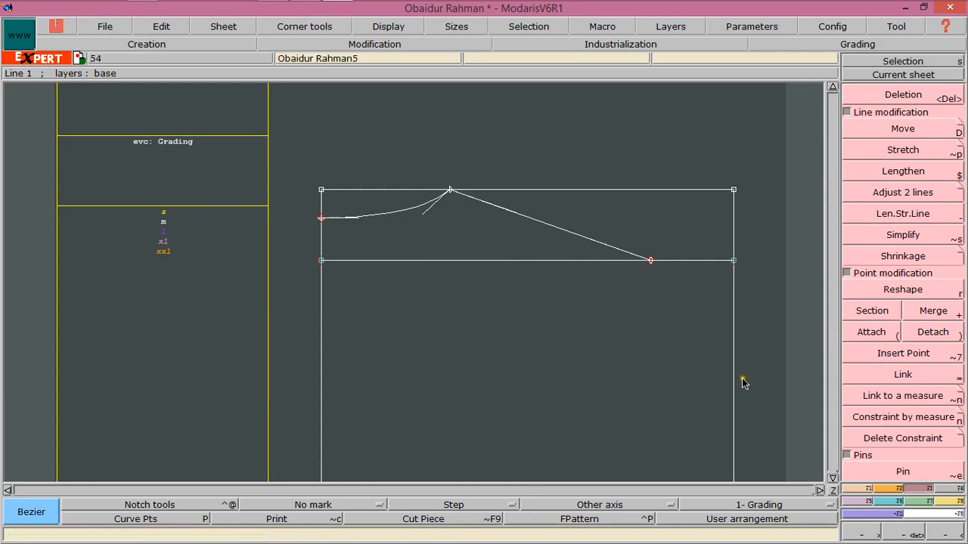
{"action": "left_click", "coordinate": [831, 478]}
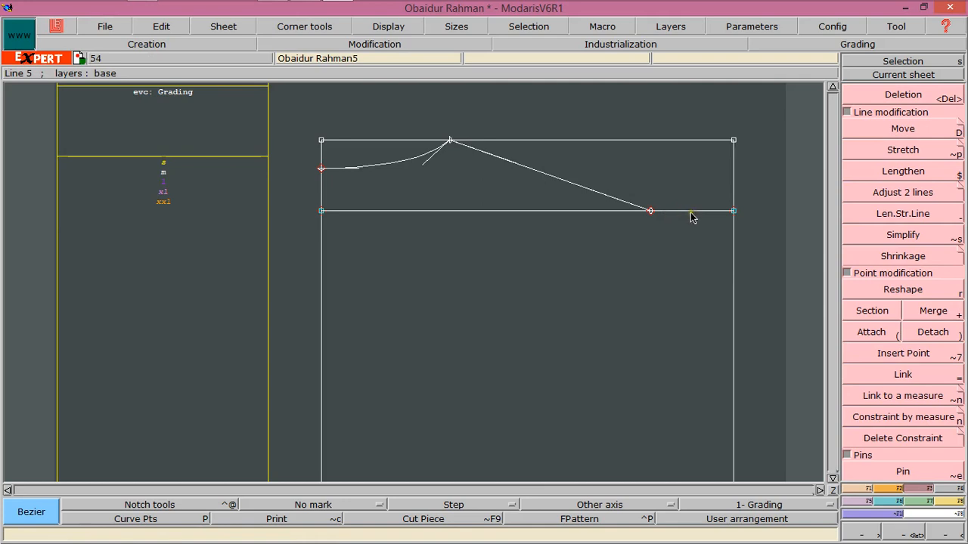
{"action": "left_click", "coordinate": [875, 93]}
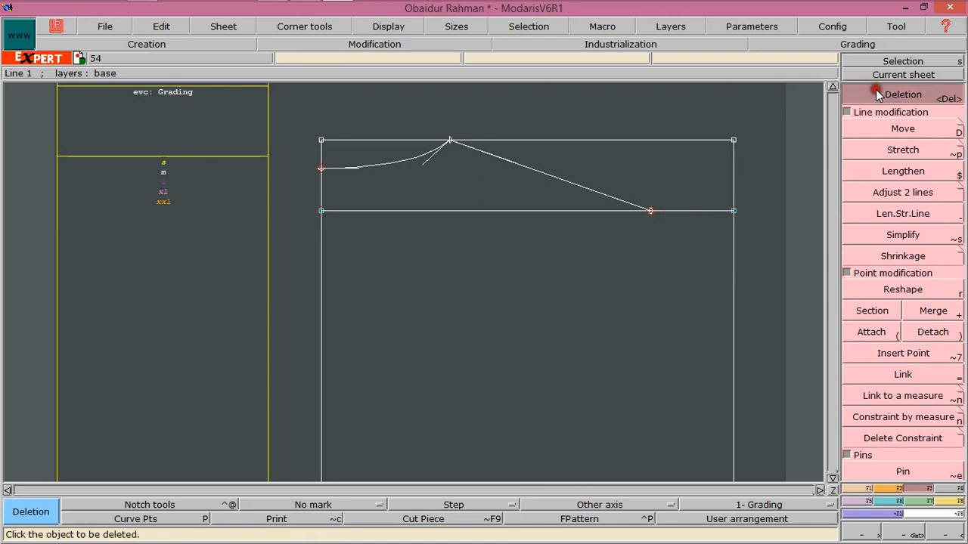
{"action": "left_click", "coordinate": [466, 212]}
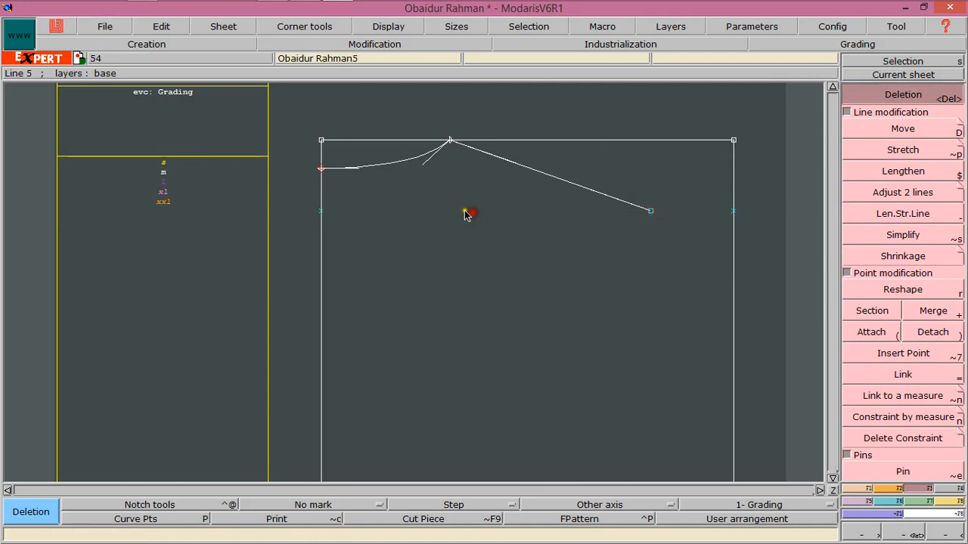
{"action": "left_click", "coordinate": [321, 212]}
{"action": "left_click", "coordinate": [735, 212]}
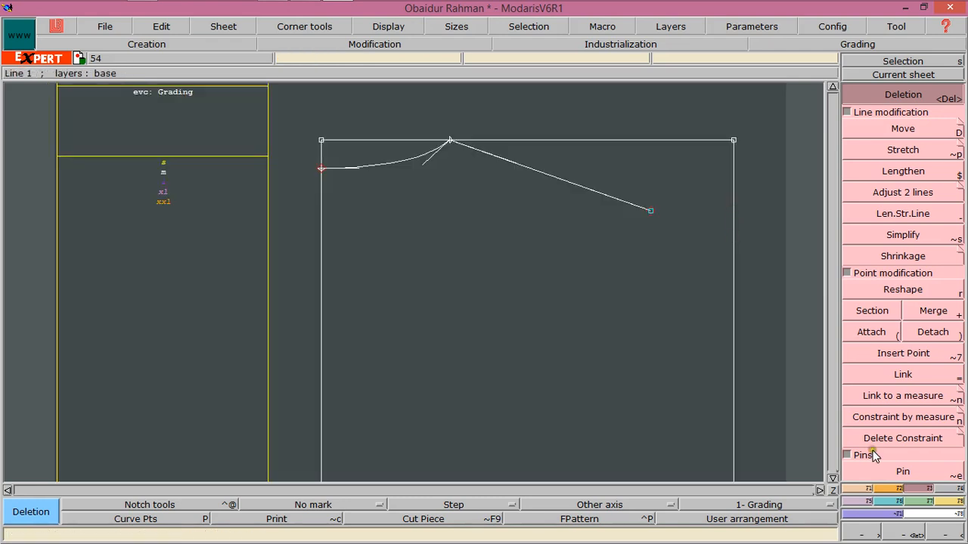
{"action": "left_click", "coordinate": [872, 485]}
{"action": "left_click", "coordinate": [832, 480]}
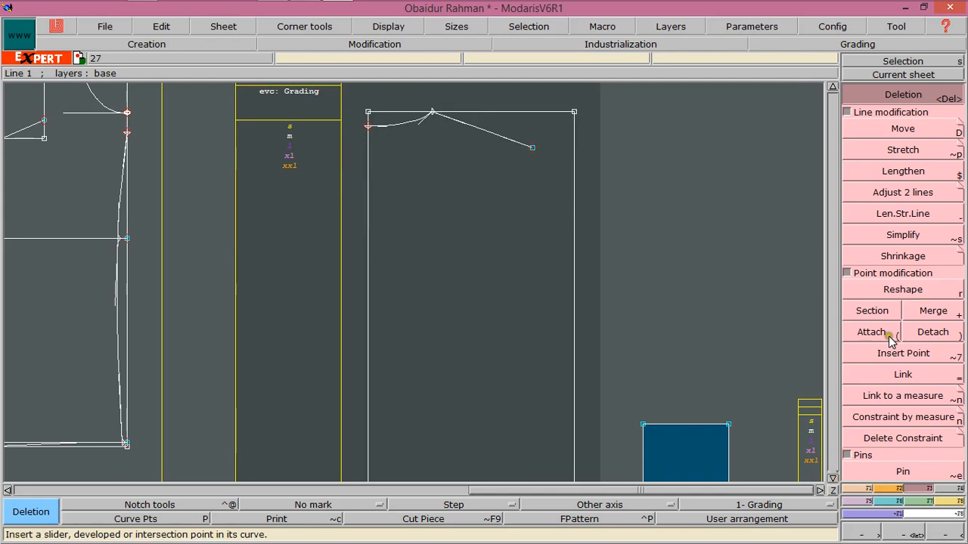
Draw a Bezier line 10.75 inches long from the end of the previous line down to the rectangle's right edge
{"action": "left_click", "coordinate": [866, 488]}
{"action": "left_click", "coordinate": [902, 354]}
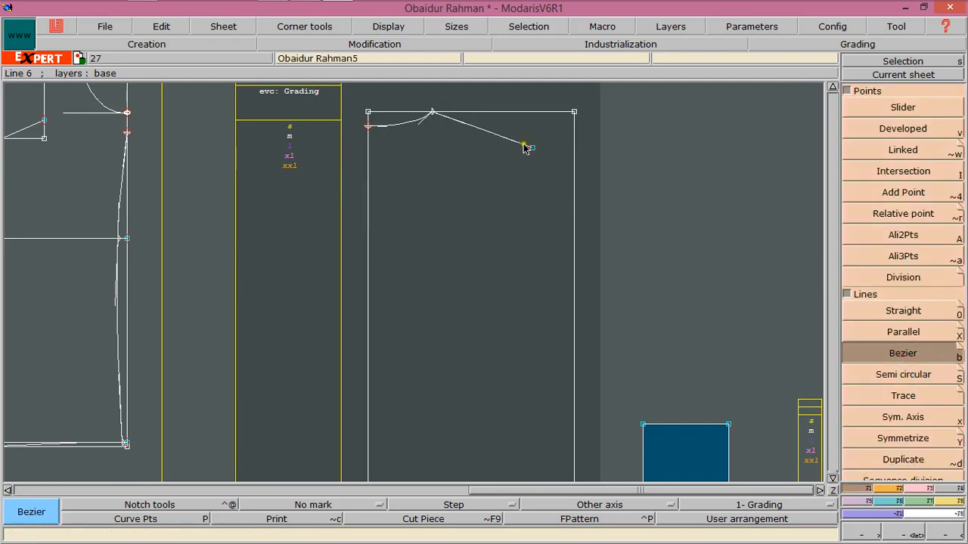
{"action": "left_click", "coordinate": [532, 148]}
{"action": "key", "text": "Down"}
{"action": "key", "text": "Down"}
{"action": "key", "text": "Down"}
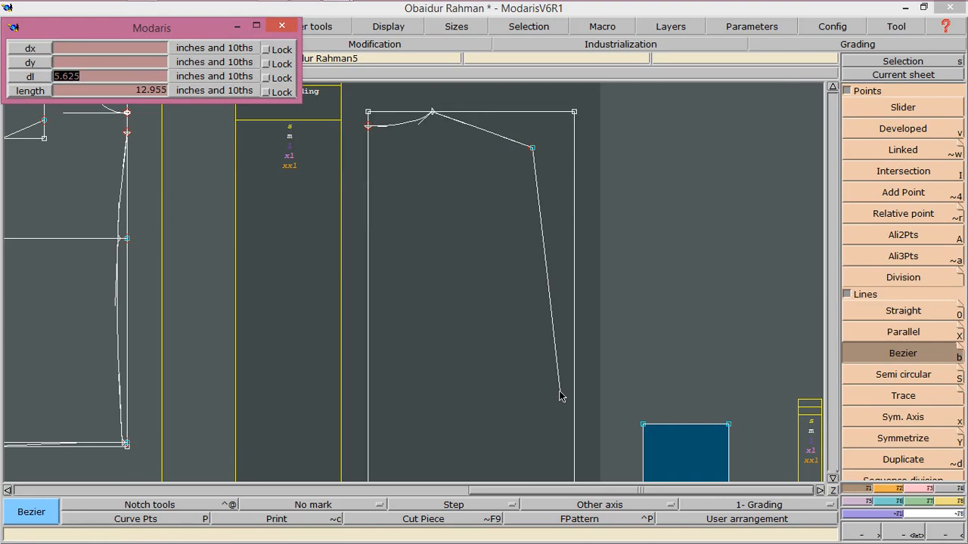
{"action": "type", "text": "10.75"}
{"action": "key", "text": "Down"}
{"action": "type", "text": "10"}
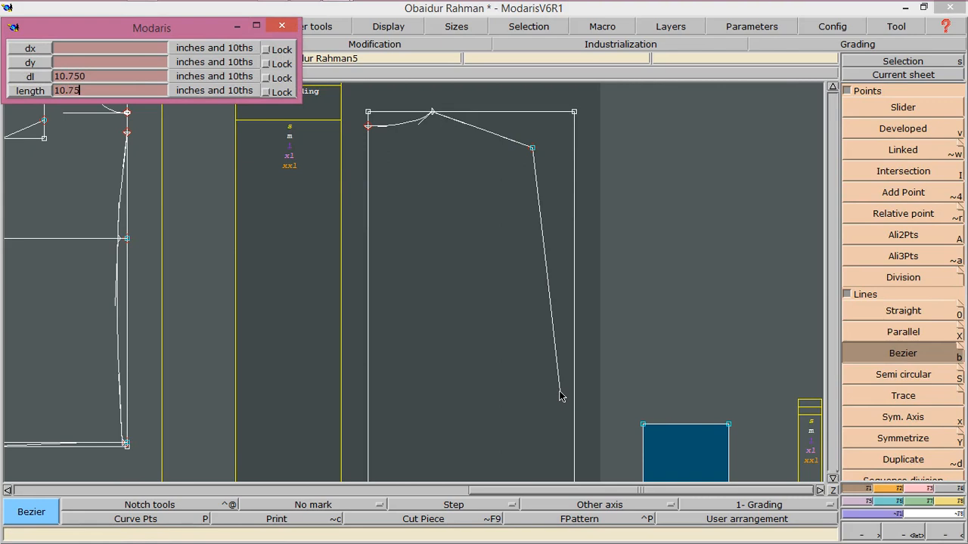
{"action": "key", "text": "Return"}
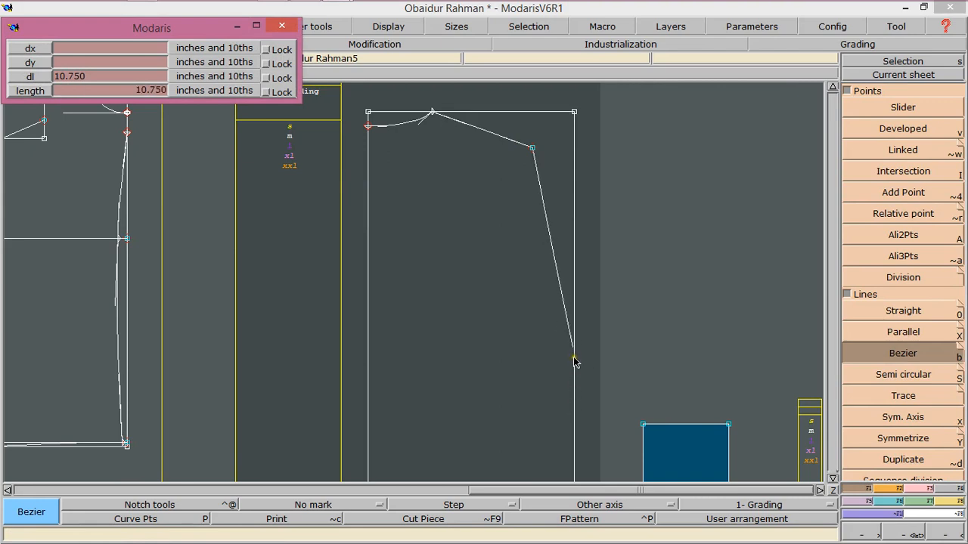
{"action": "left_click", "coordinate": [574, 361]}
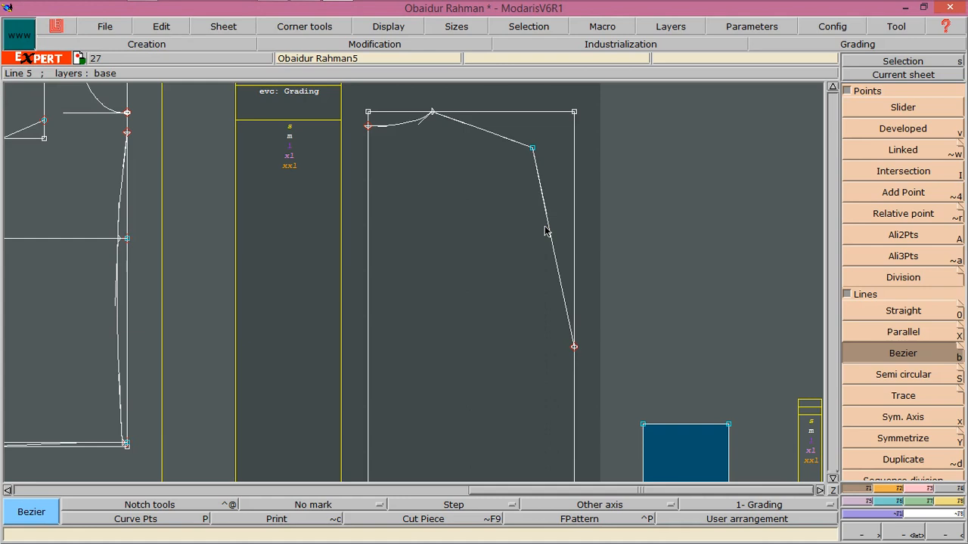
Divide the new 10.75-inch line into 2 equal parts to mark its midpoint
{"action": "left_click", "coordinate": [898, 276]}
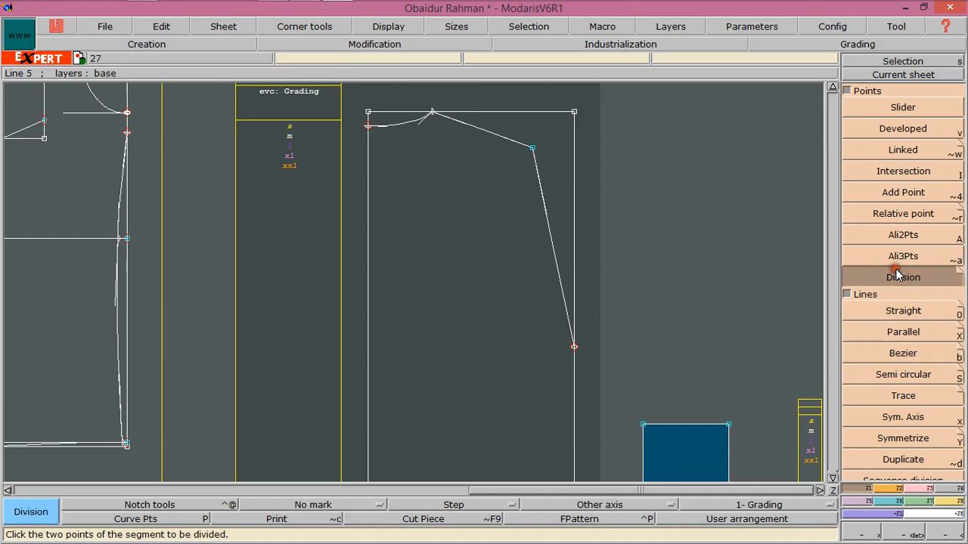
{"action": "left_click", "coordinate": [534, 150]}
{"action": "left_click", "coordinate": [574, 348]}
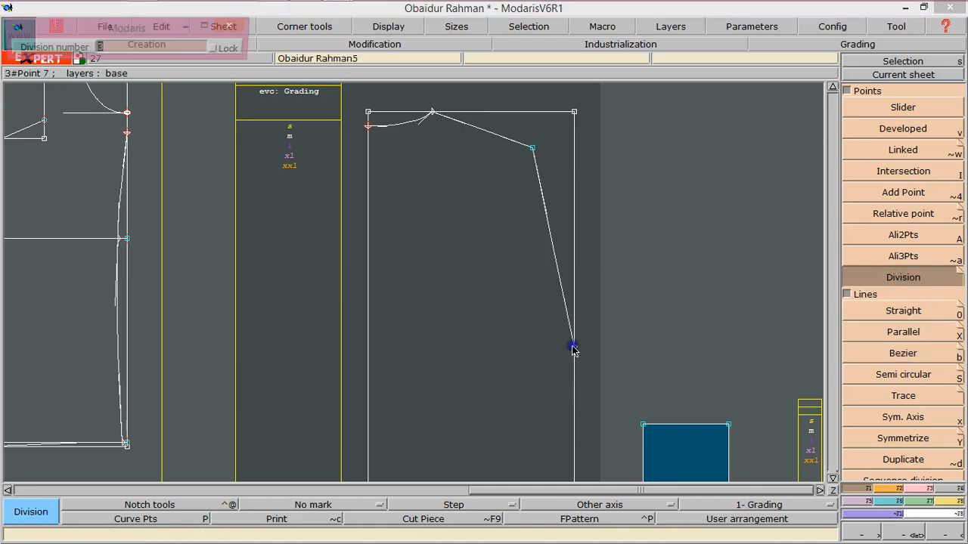
{"action": "type", "text": "2"}
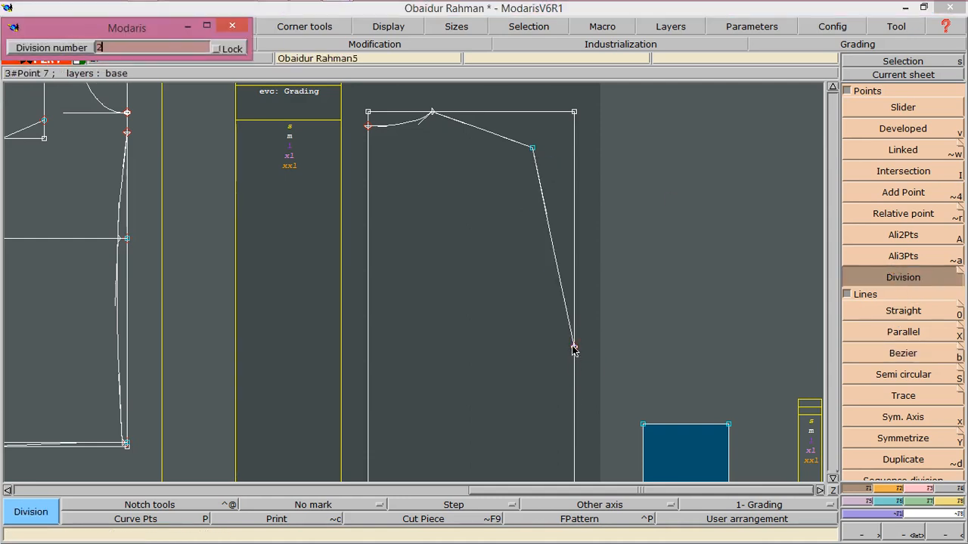
{"action": "key", "text": "Return"}
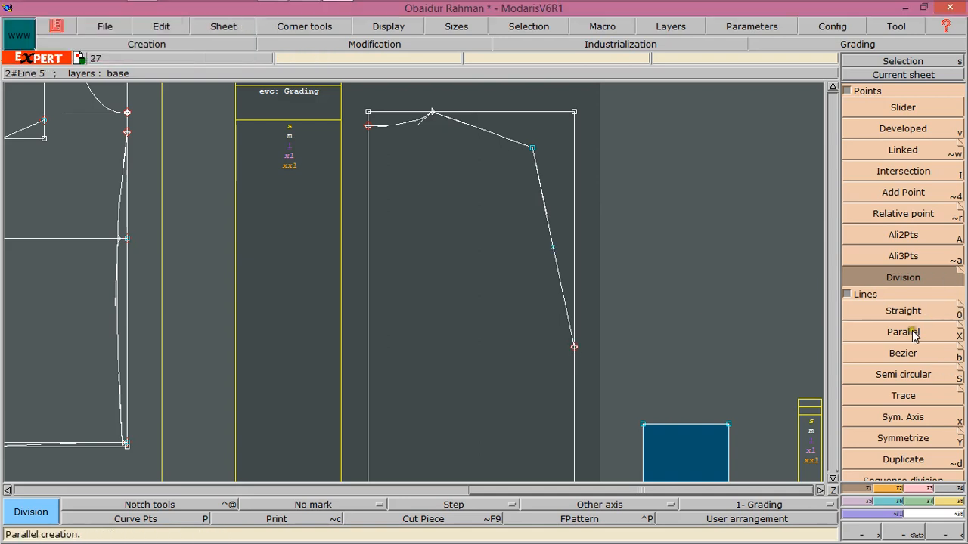
Draw a line parallel to the rectangle's top edge passing through the midpoint of the 10.75-inch line
{"action": "left_click", "coordinate": [903, 332]}
{"action": "left_click", "coordinate": [521, 111]}
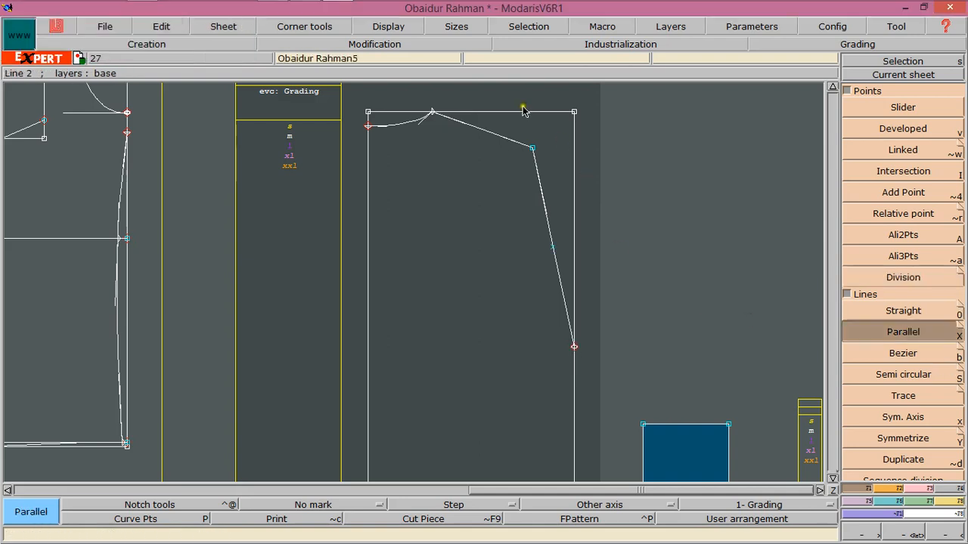
{"action": "left_click", "coordinate": [535, 249]}
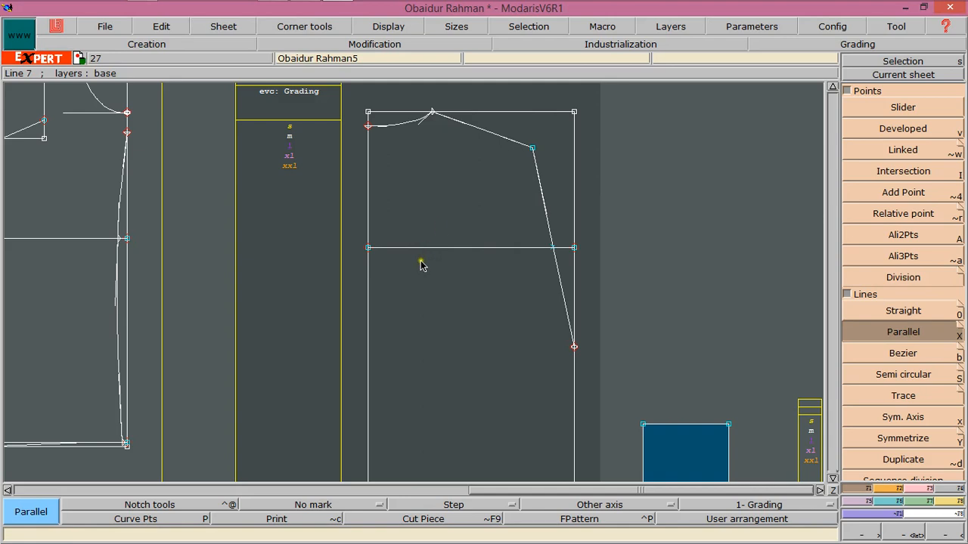
Place a developed point 8.625 inches along the new parallel line from the rectangle's left edge
{"action": "left_click", "coordinate": [862, 129]}
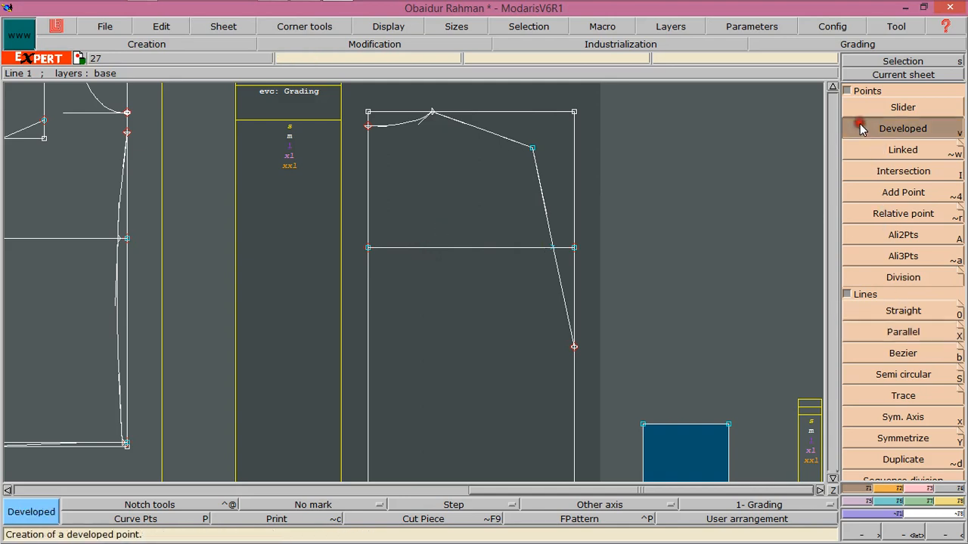
{"action": "left_click", "coordinate": [369, 248]}
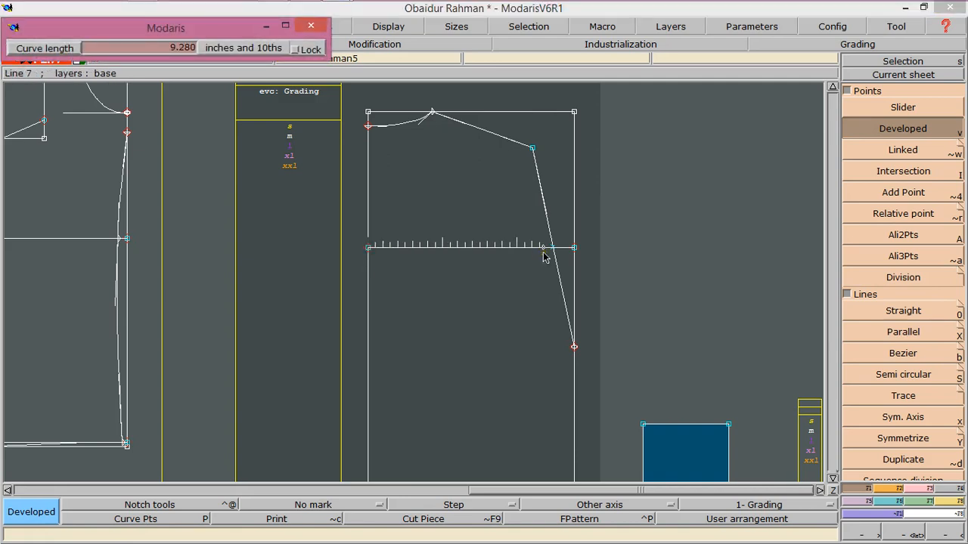
{"action": "key", "text": "Down"}
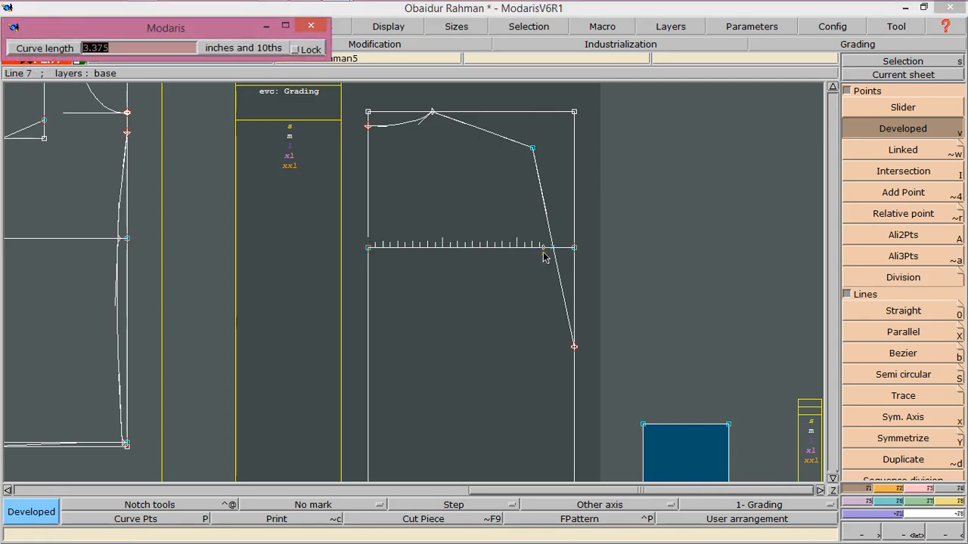
{"action": "type", "text": "8.625"}
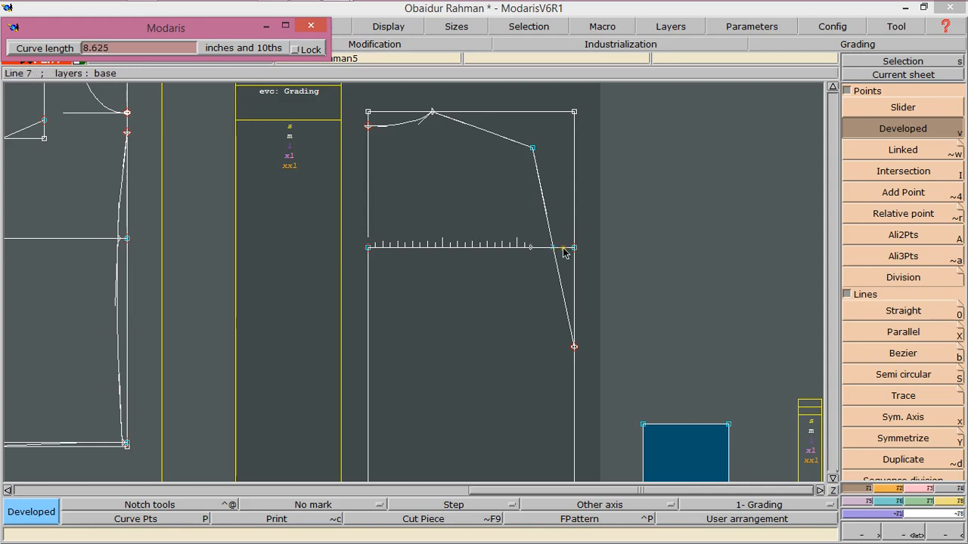
{"action": "left_click", "coordinate": [549, 269]}
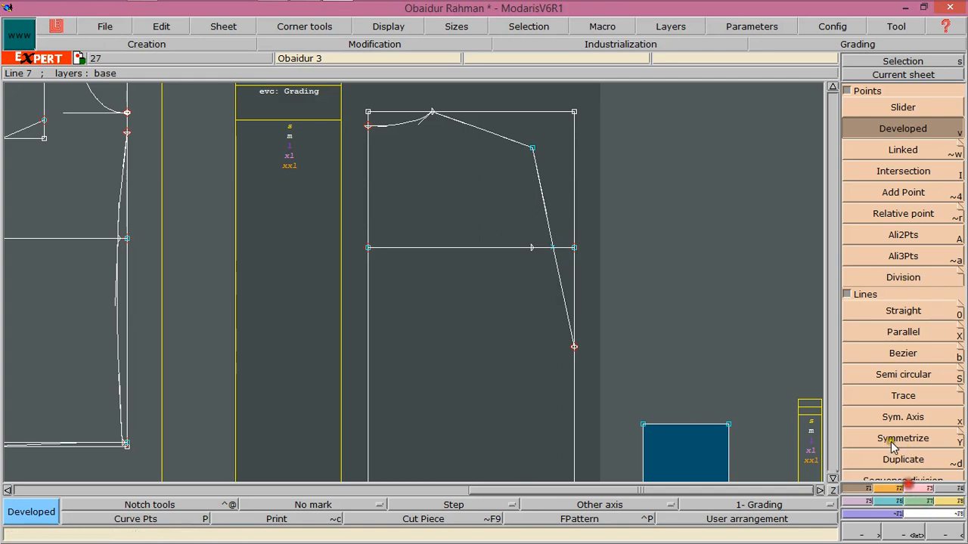
Reshape the 10.75-inch Bezier line into a smooth curve through the 8.625-inch point by adjusting its handles
{"action": "left_click", "coordinate": [921, 488]}
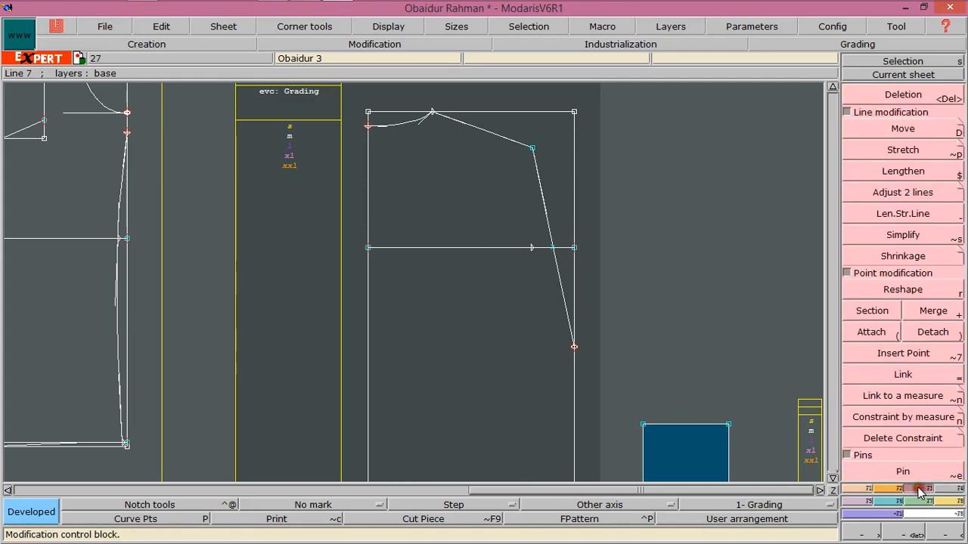
{"action": "left_click", "coordinate": [898, 290]}
{"action": "left_click", "coordinate": [537, 198]}
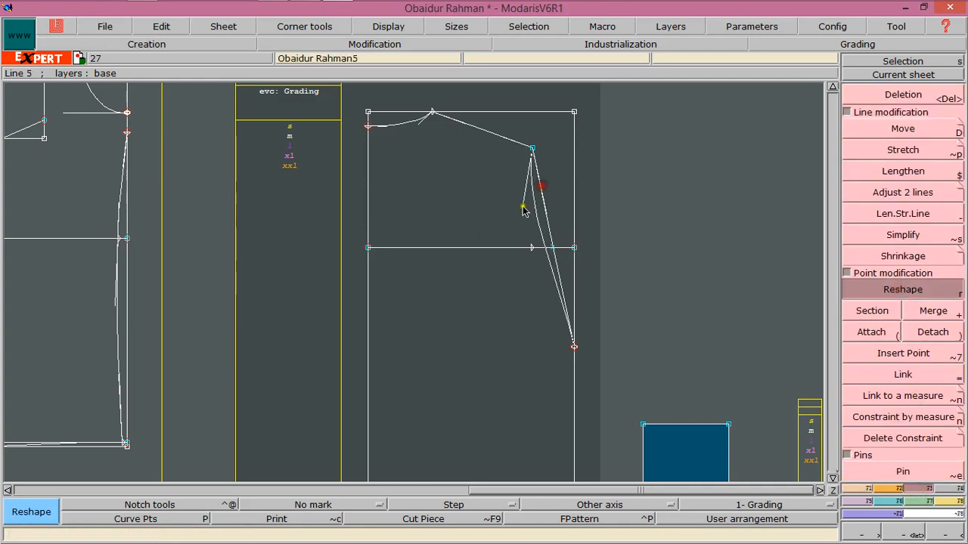
{"action": "left_click", "coordinate": [561, 303]}
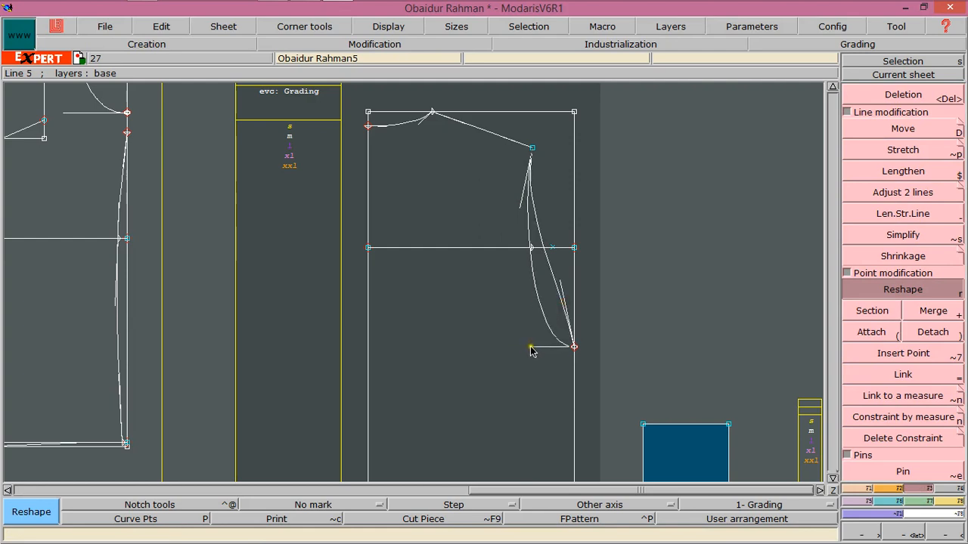
{"action": "left_click", "coordinate": [531, 346]}
{"action": "left_click", "coordinate": [525, 193]}
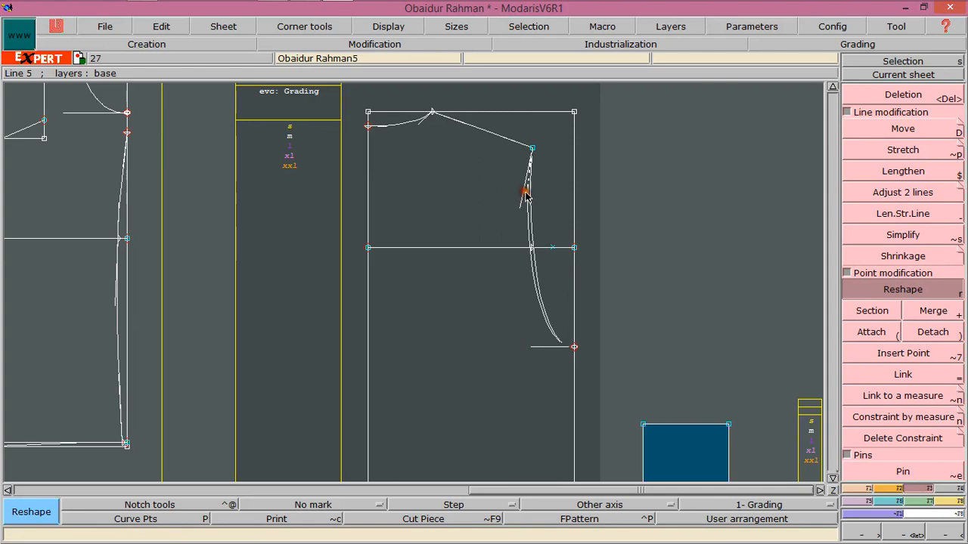
{"action": "left_click", "coordinate": [525, 197]}
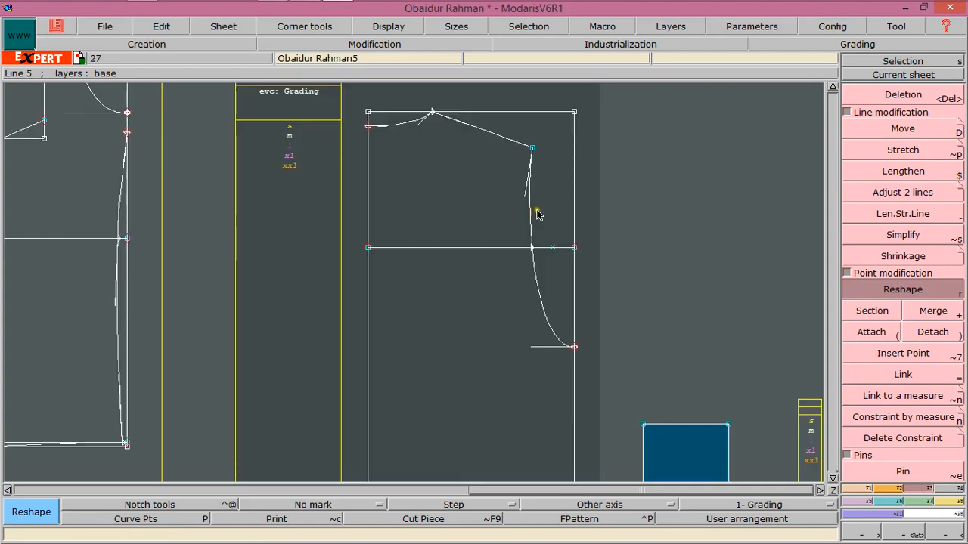
Place a developed point 1 inch down the rectangle's right edge from the curve's lower end
{"action": "left_click", "coordinate": [832, 478]}
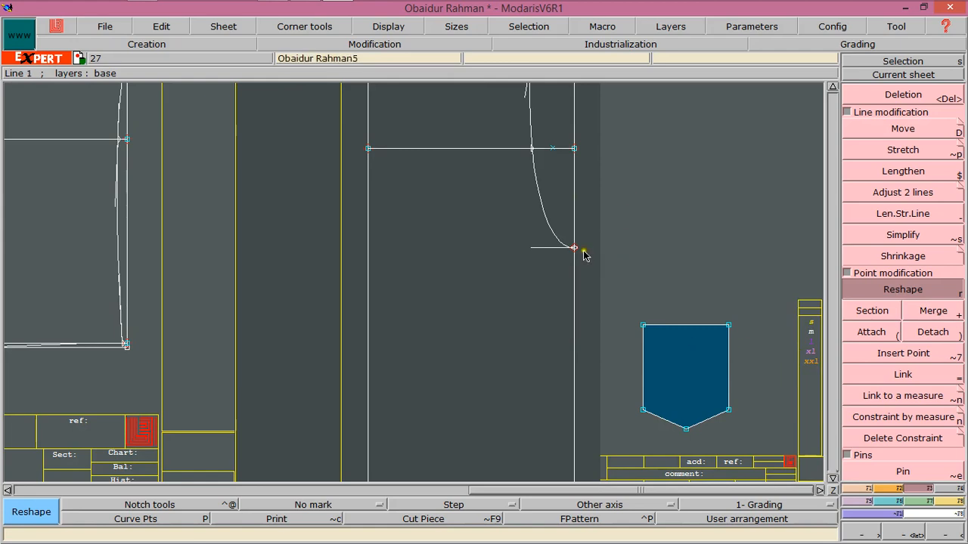
{"action": "left_click", "coordinate": [858, 489]}
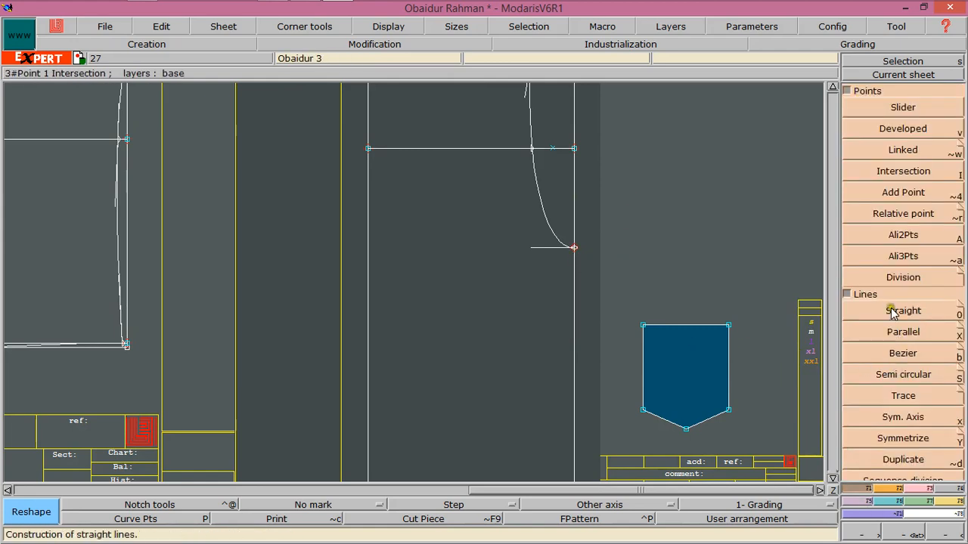
{"action": "left_click", "coordinate": [880, 130]}
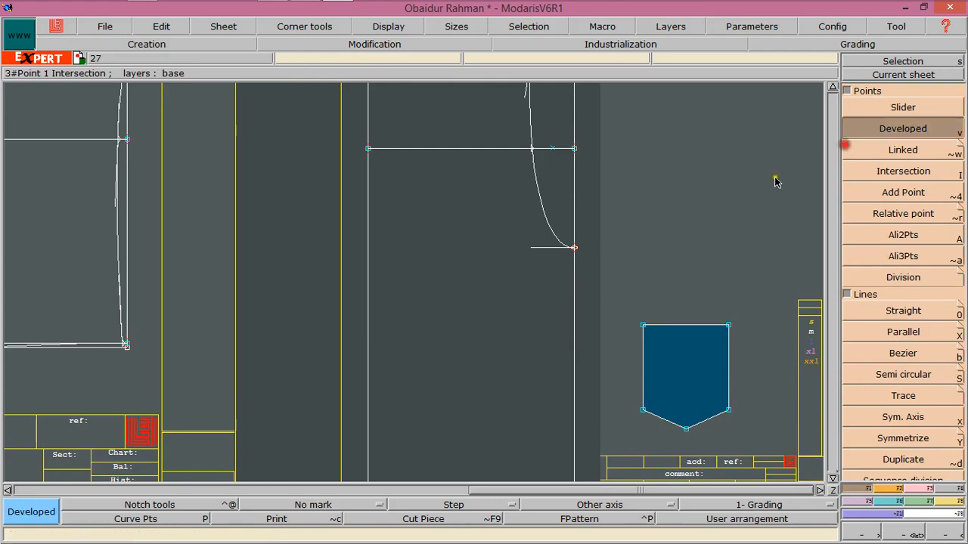
{"action": "left_click", "coordinate": [574, 250]}
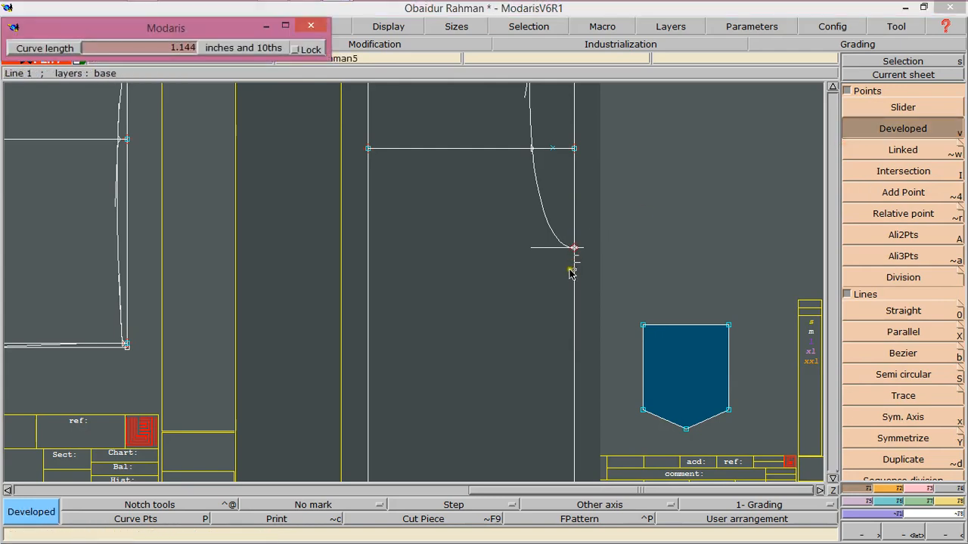
{"action": "type", "text": "1.000"}
{"action": "left_click", "coordinate": [577, 296]}
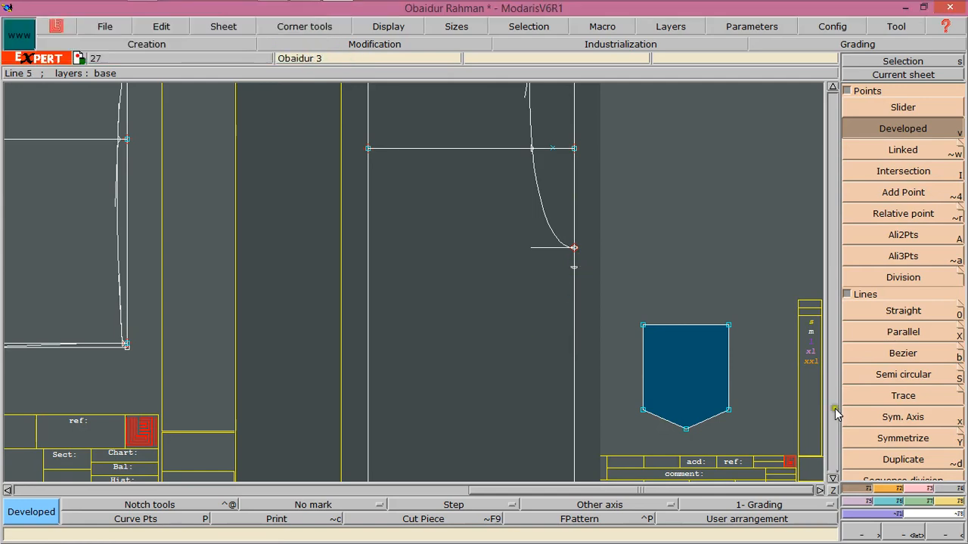
{"action": "left_click", "coordinate": [832, 478]}
{"action": "left_click", "coordinate": [831, 478]}
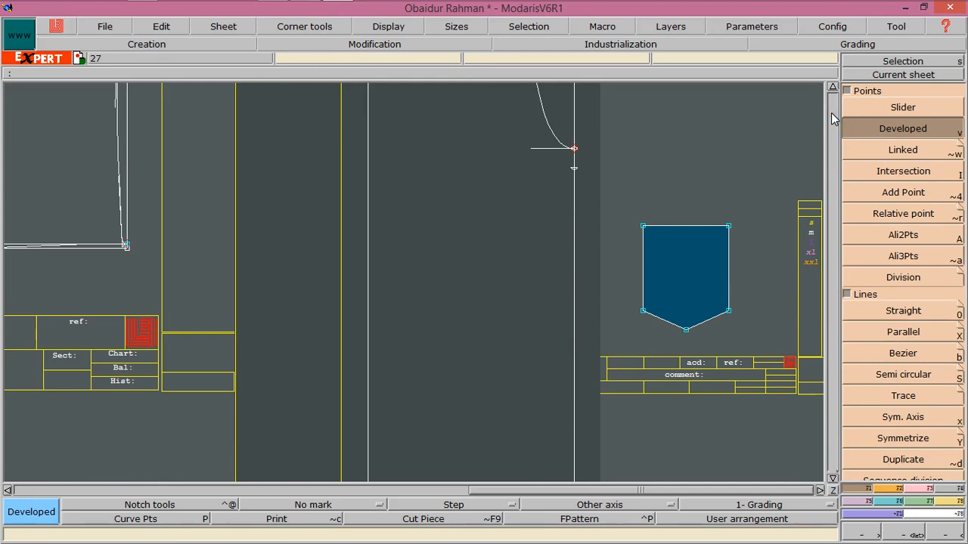
{"action": "left_click", "coordinate": [832, 87]}
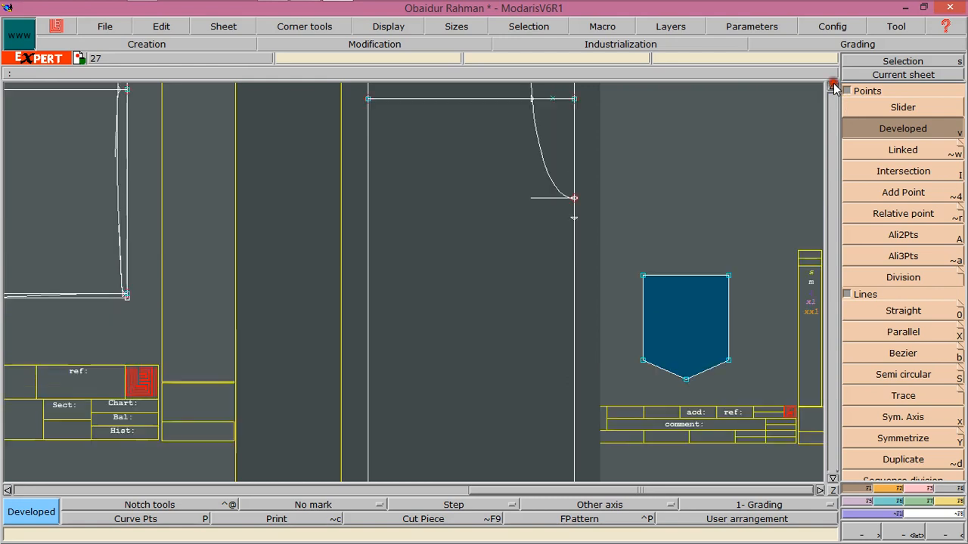
{"action": "left_click", "coordinate": [918, 535]}
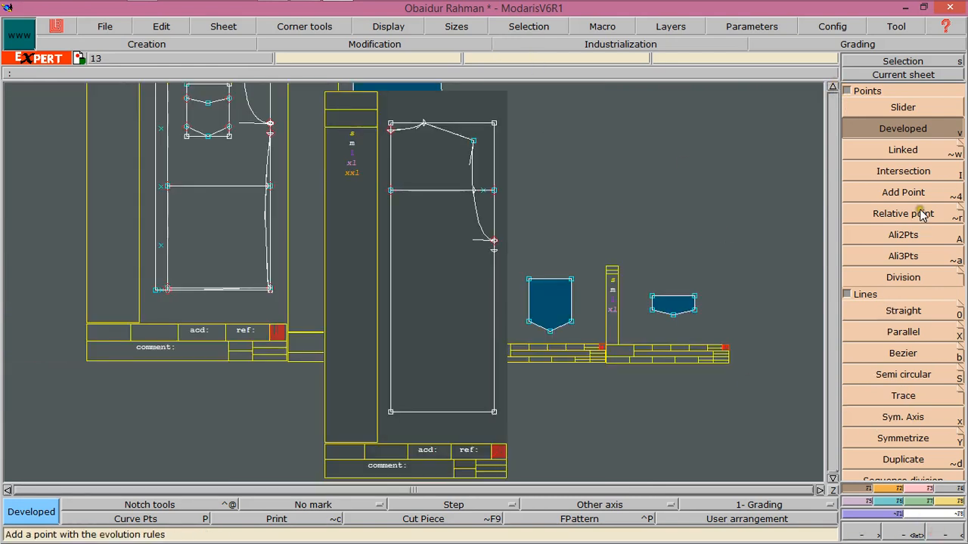
Draw a line parallel to the rectangle's top edge, offset 19 inches down
{"action": "left_click", "coordinate": [900, 332]}
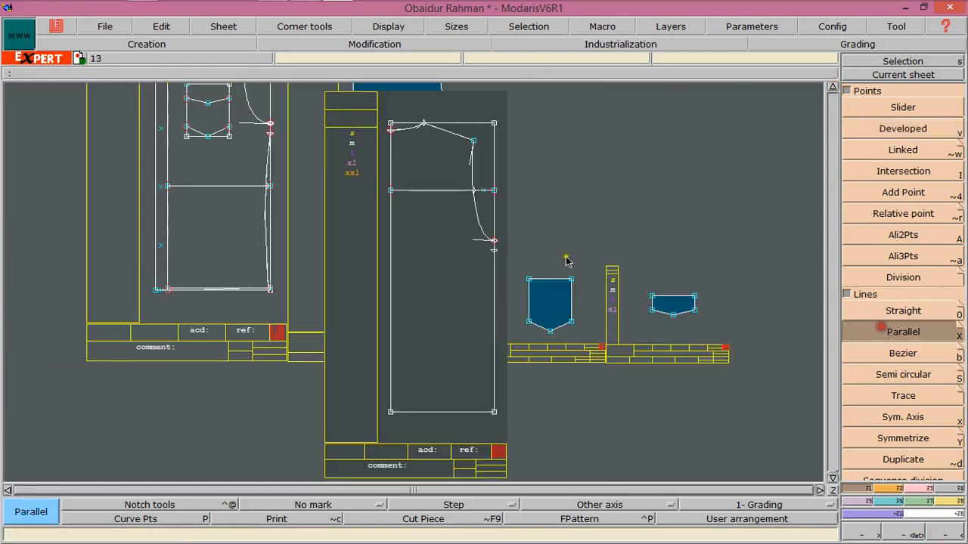
{"action": "left_click", "coordinate": [472, 143]}
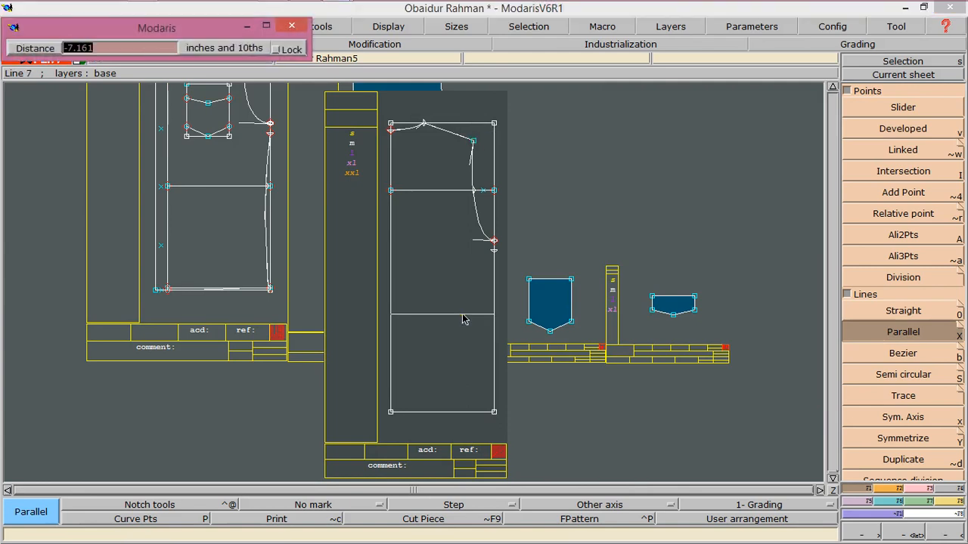
{"action": "type", "text": "-19"}
{"action": "key", "text": "Return"}
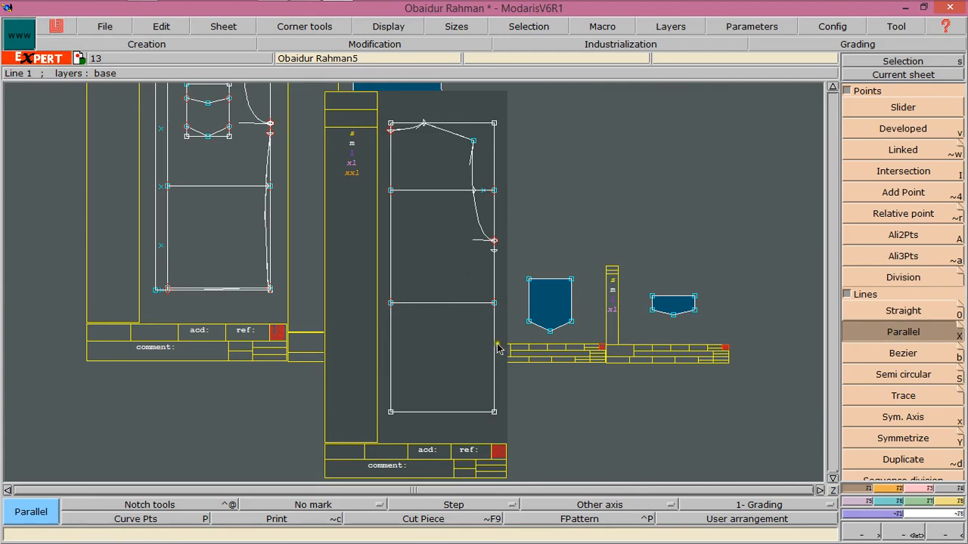
Place a developed point 10.37 inches along the new parallel line from the rectangle's left edge
{"action": "left_click", "coordinate": [845, 127]}
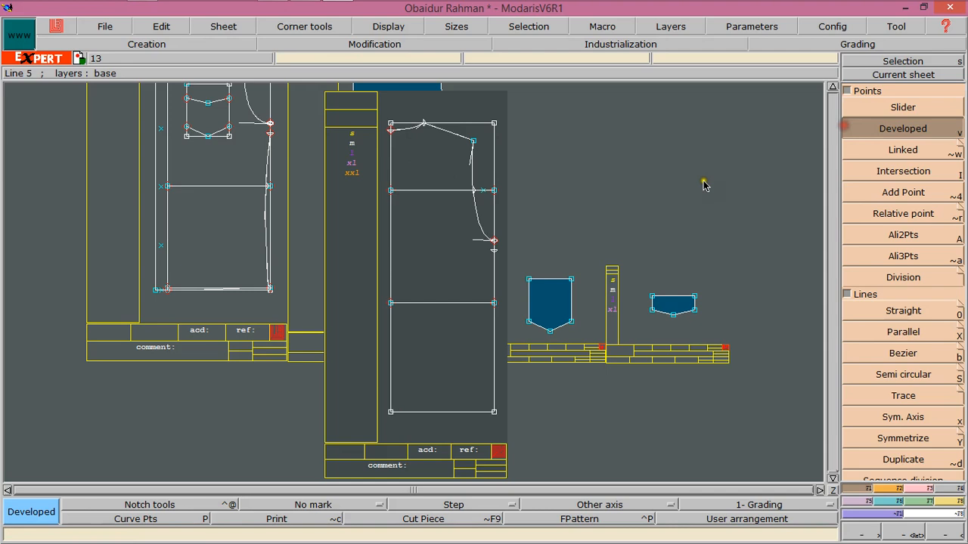
{"action": "left_click", "coordinate": [391, 302]}
{"action": "left_click", "coordinate": [461, 307]}
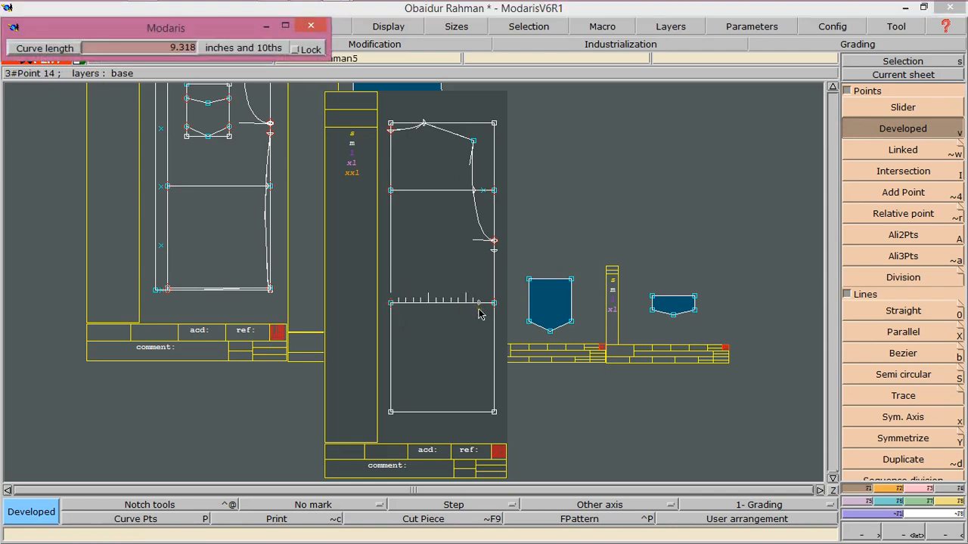
{"action": "type", "text": "10.37"}
{"action": "key", "text": "Return"}
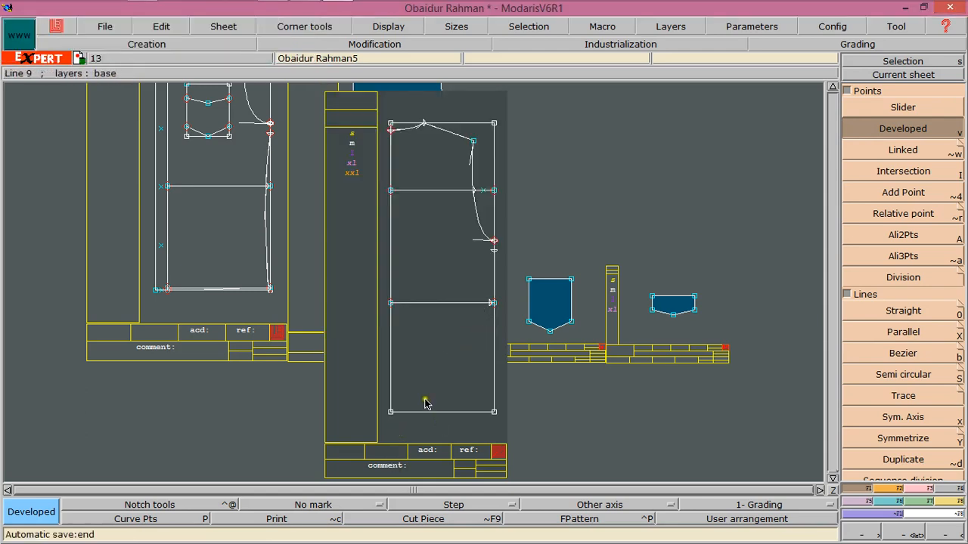
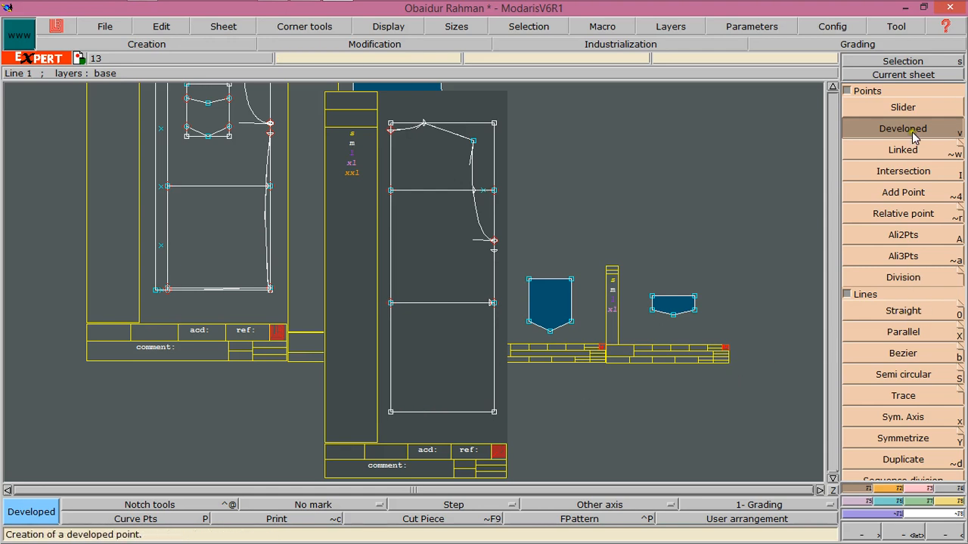
Draw a line parallel to the rectangle's bottom edge, offset 0.75 inch inside it
{"action": "left_click", "coordinate": [896, 331]}
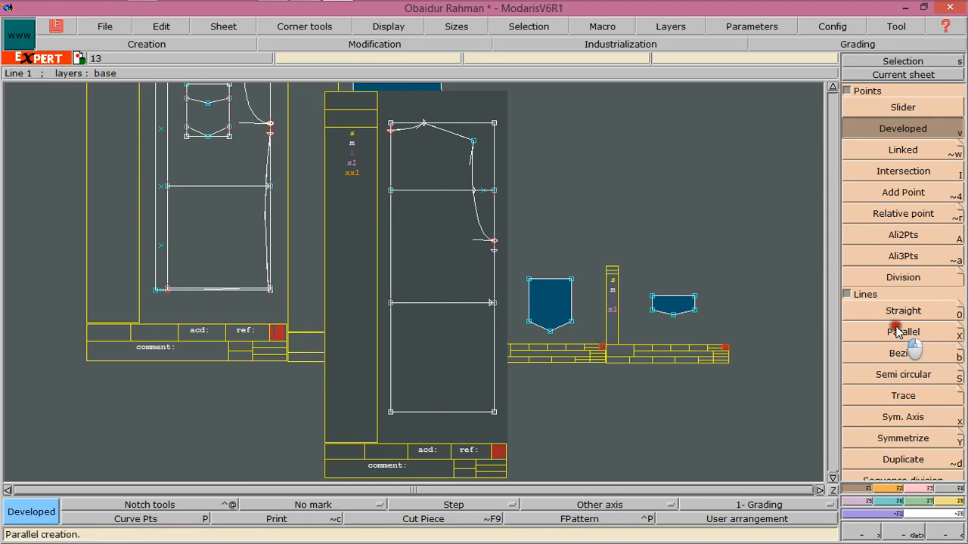
{"action": "left_click", "coordinate": [442, 411]}
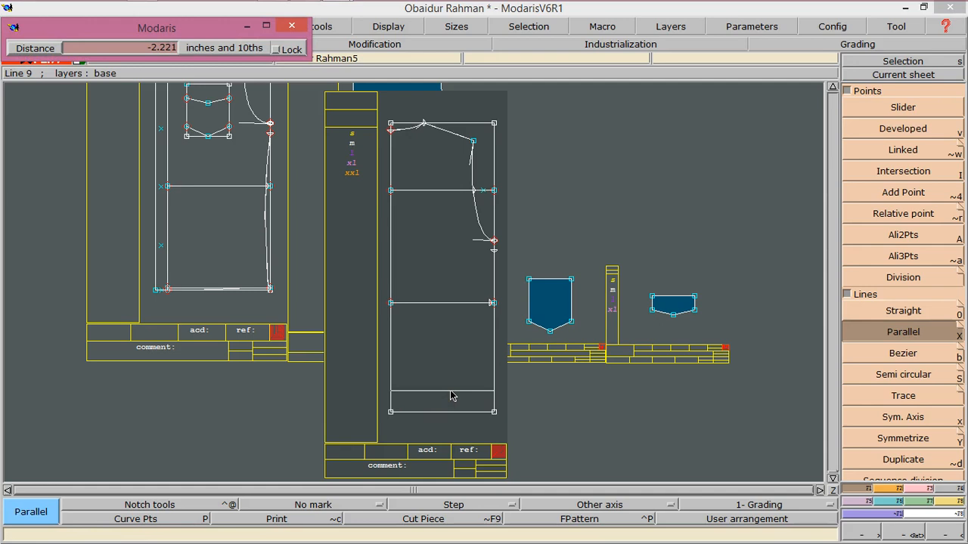
{"action": "type", "text": "-"}
{"action": "type", "text": "0.75"}
{"action": "key", "text": "Return"}
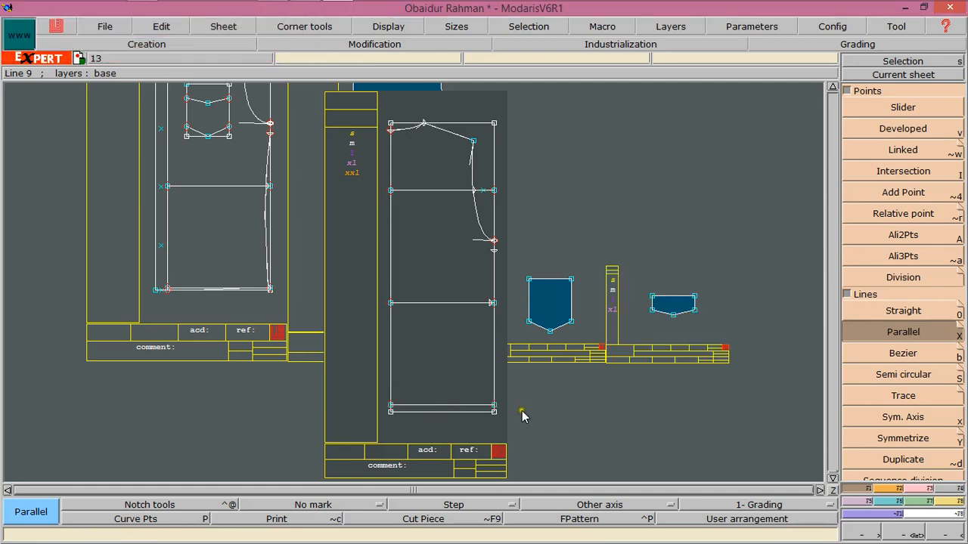
{"action": "left_click", "coordinate": [907, 535]}
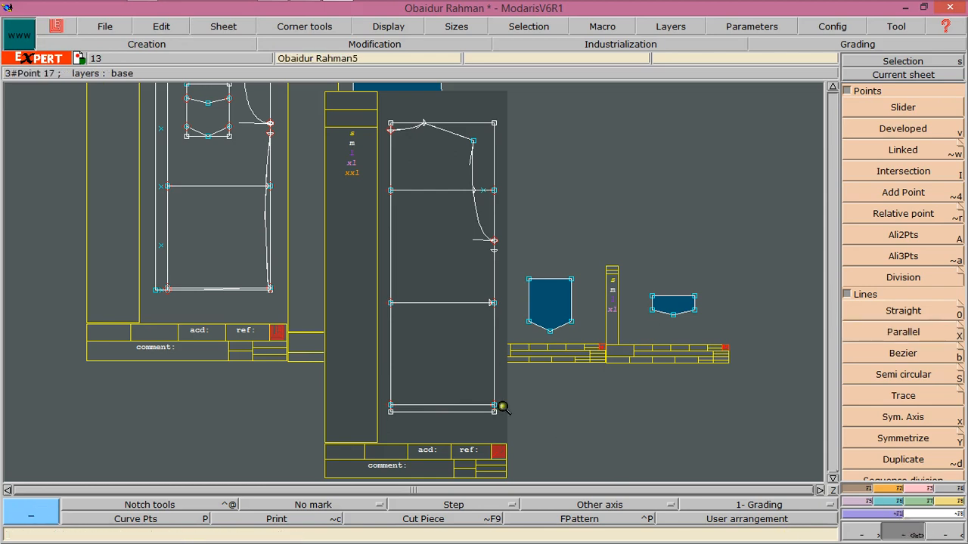
{"action": "left_click", "coordinate": [377, 390]}
{"action": "left_click_drag", "start_coordinate": [520, 426], "coordinate": [521, 425]}
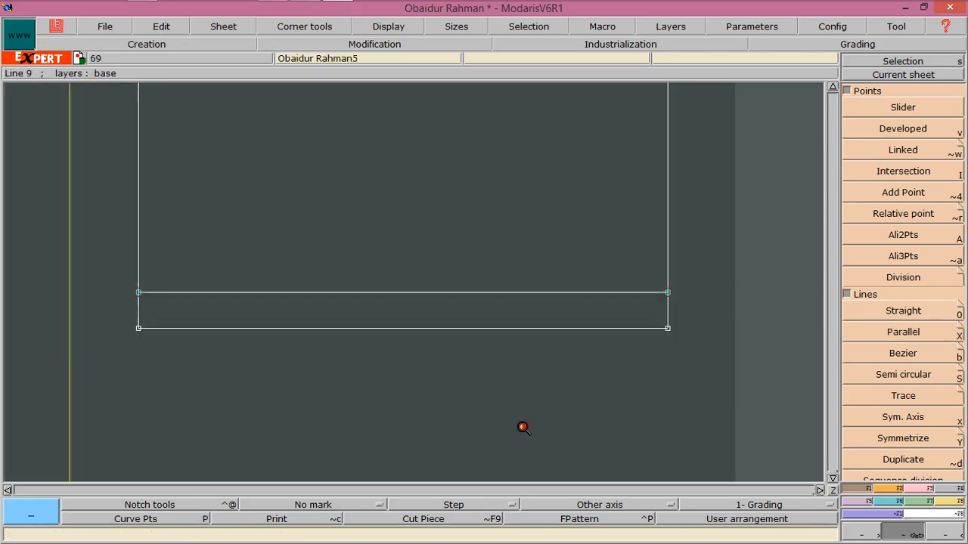
{"action": "left_click", "coordinate": [901, 354]}
{"action": "left_click", "coordinate": [133, 334]}
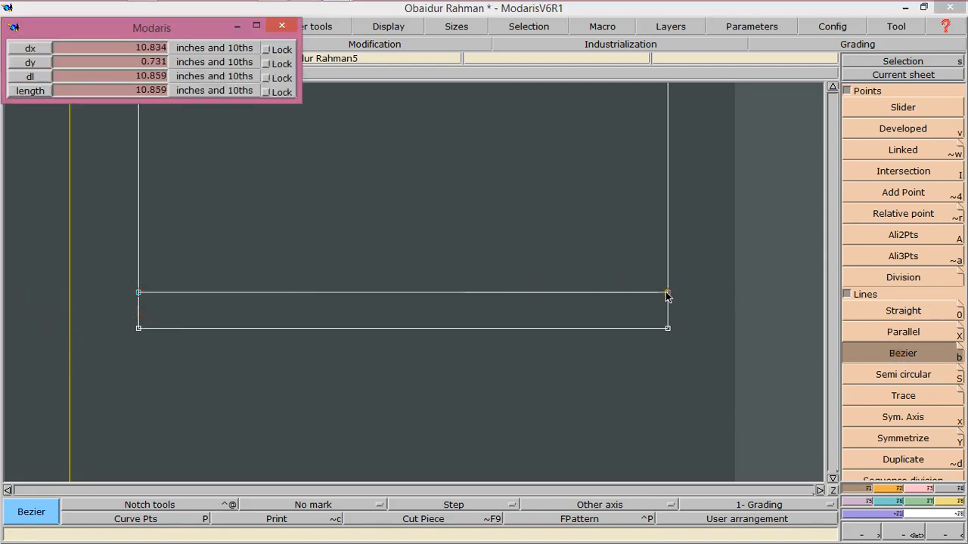
{"action": "left_click", "coordinate": [514, 309]}
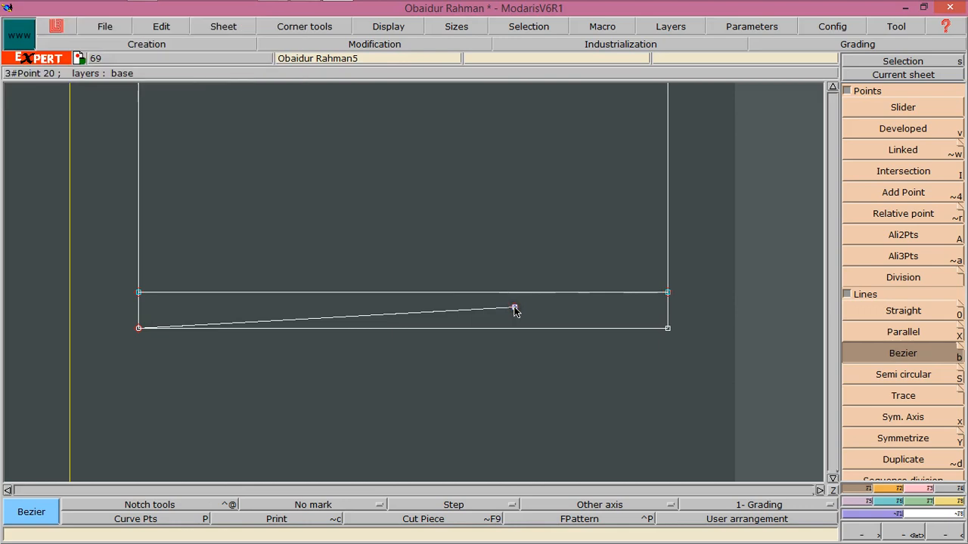
{"action": "right_click", "coordinate": [514, 310]}
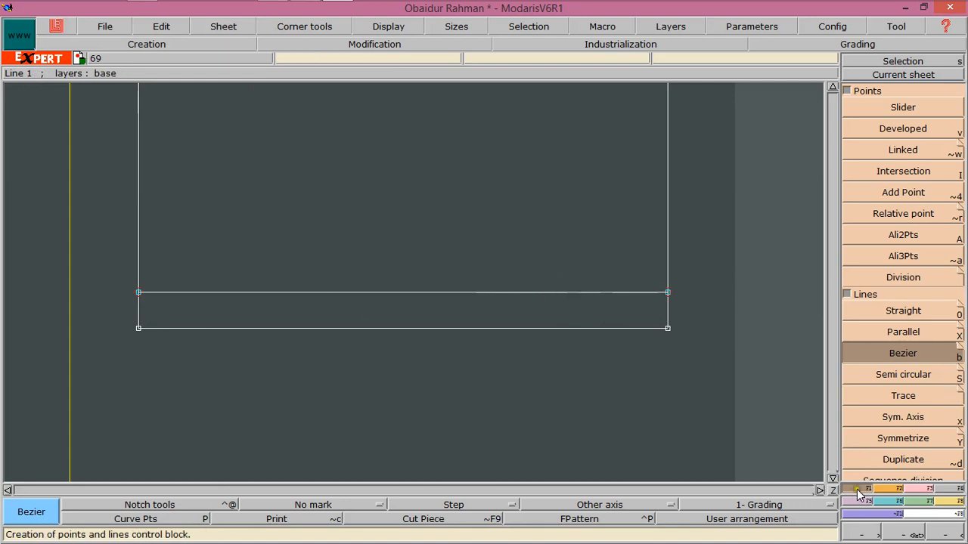
Place a developed point 10.625 inches along the 0.75-inch parallel line from the rectangle's left edge
{"action": "left_click", "coordinate": [896, 132]}
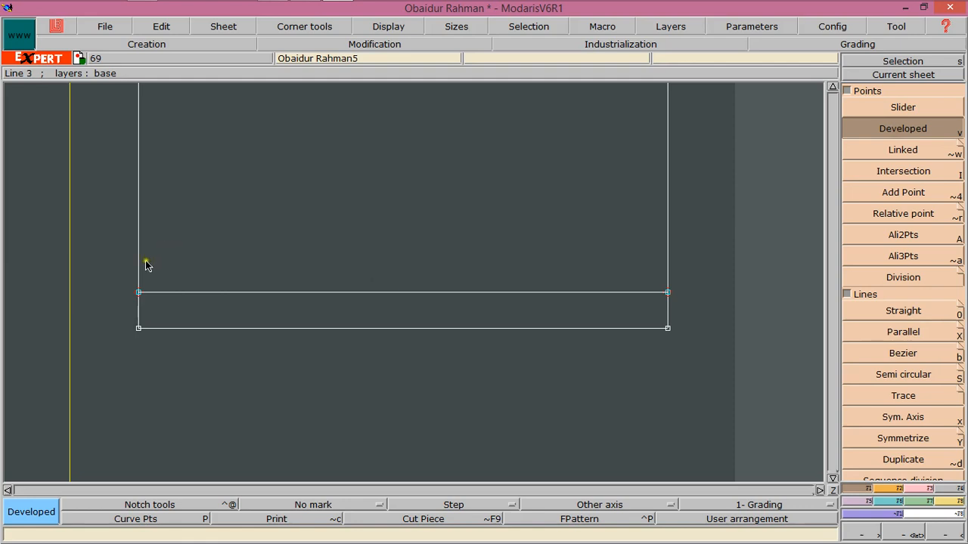
{"action": "left_click", "coordinate": [139, 295]}
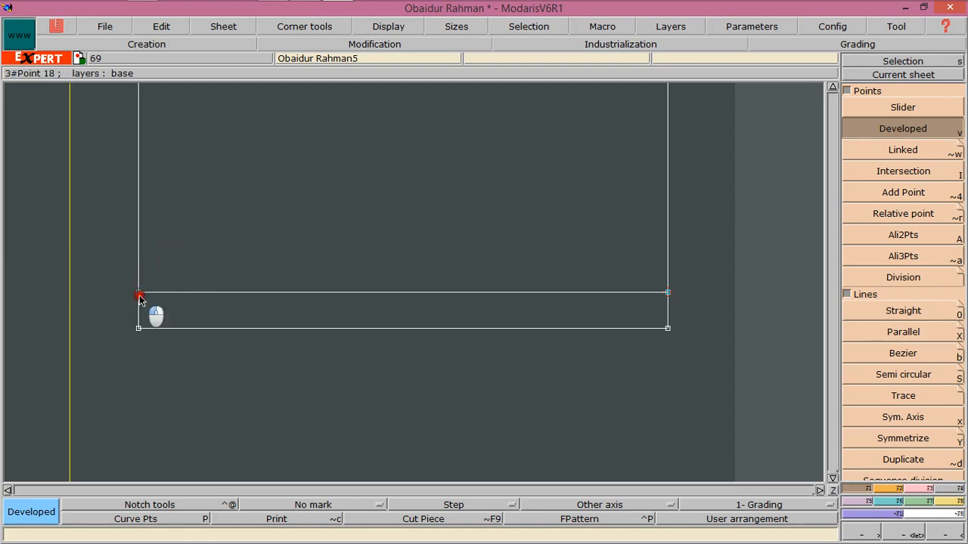
{"action": "left_click", "coordinate": [596, 296]}
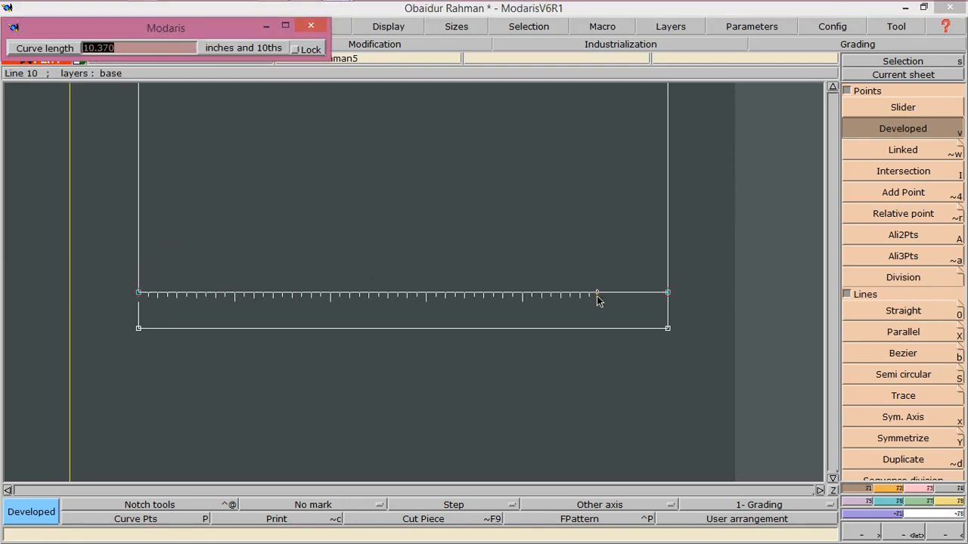
{"action": "key", "text": "BackSpace"}
{"action": "type", "text": "-10.625"}
{"action": "key", "text": "Return"}
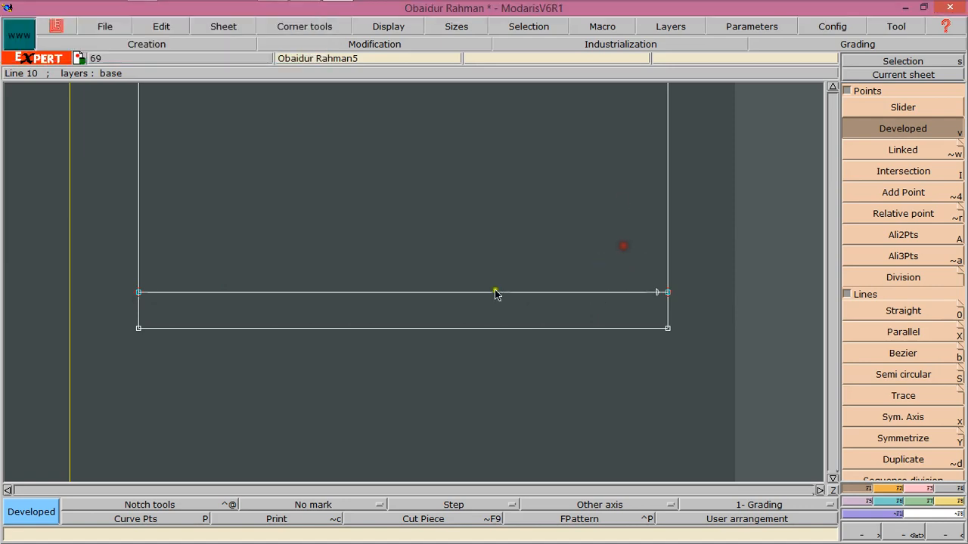
Draw a Bezier line from the rectangle's bottom-left corner to the new 10.625-inch point
{"action": "left_click", "coordinate": [878, 355]}
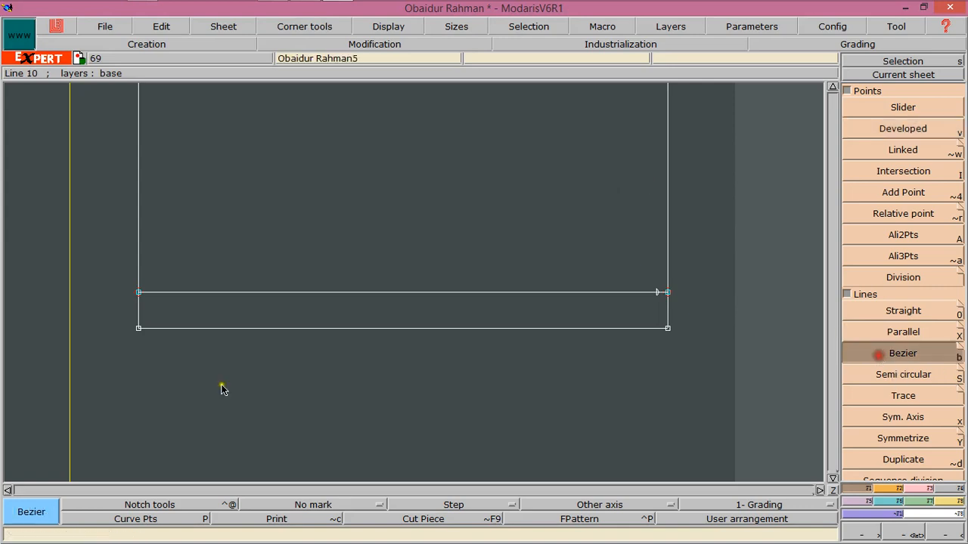
{"action": "left_click", "coordinate": [139, 328]}
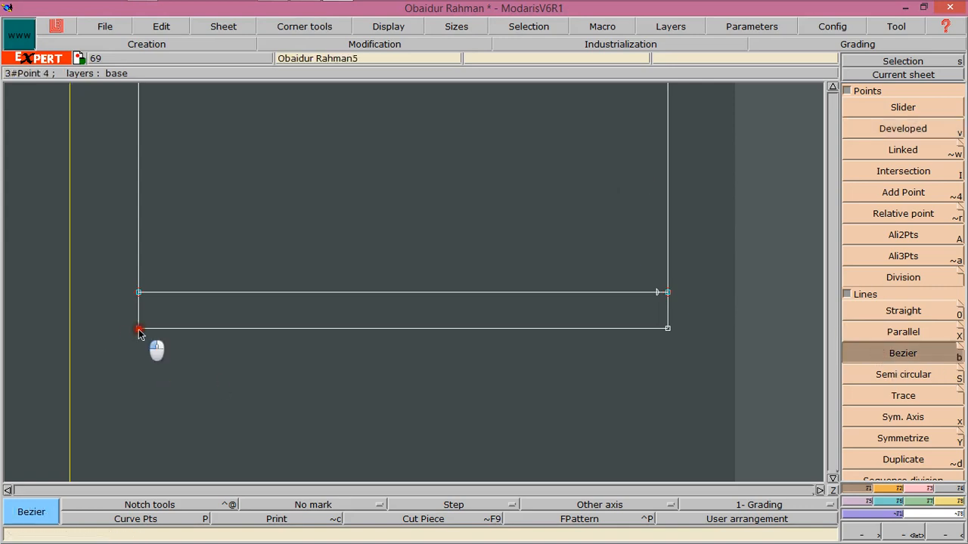
{"action": "left_click", "coordinate": [656, 294]}
{"action": "left_click", "coordinate": [928, 489]}
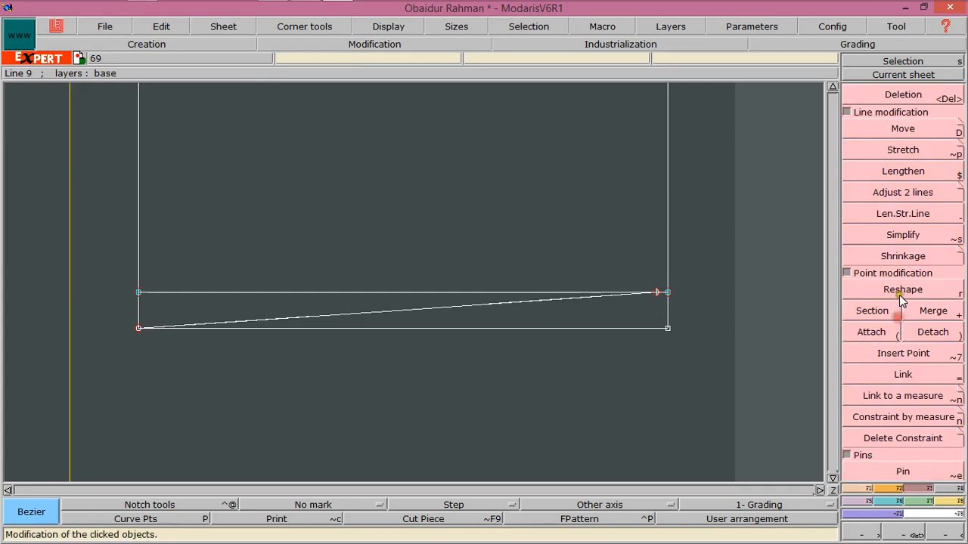
Reshape the new bottom Bezier line into a smooth hem curve rising toward the 10.625-inch point
{"action": "left_click", "coordinate": [902, 289]}
{"action": "left_click", "coordinate": [560, 300]}
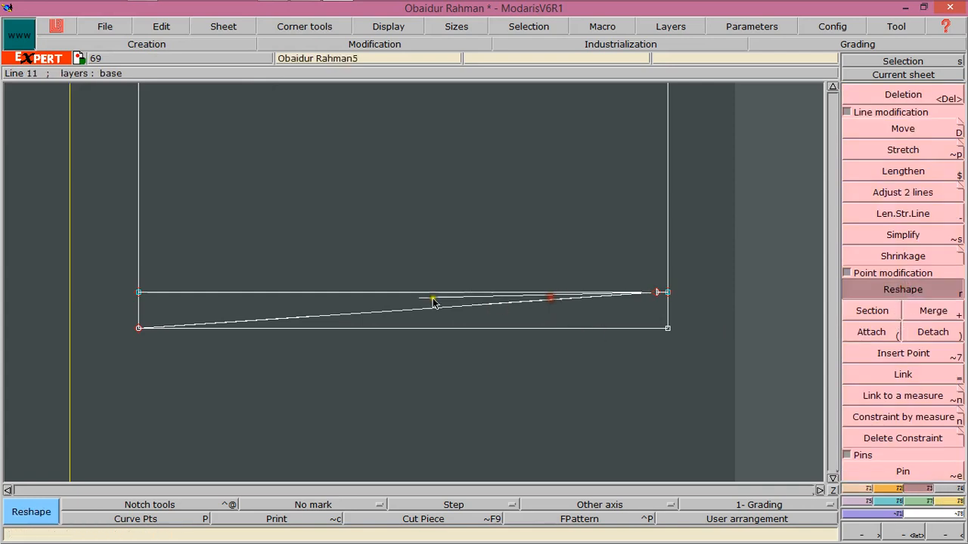
{"action": "left_click", "coordinate": [342, 298]}
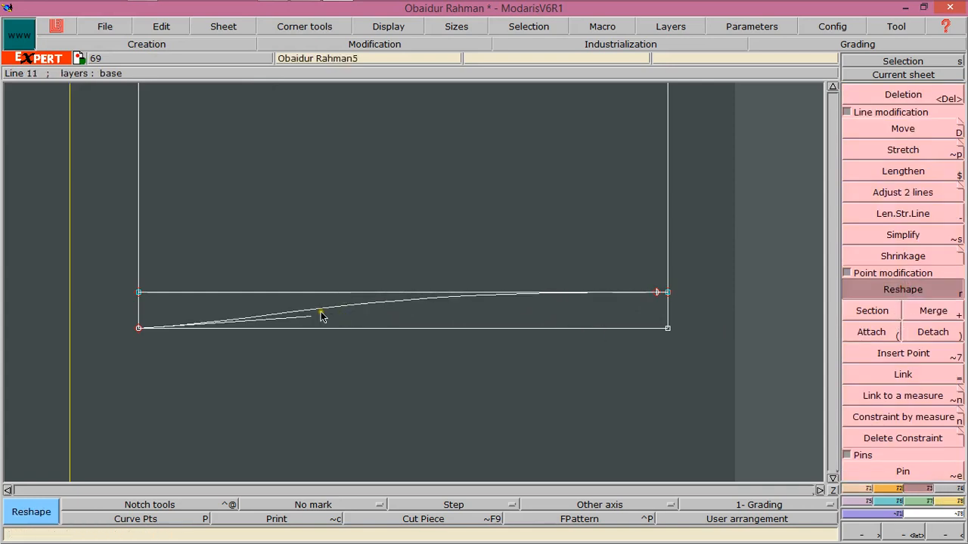
{"action": "left_click", "coordinate": [278, 313]}
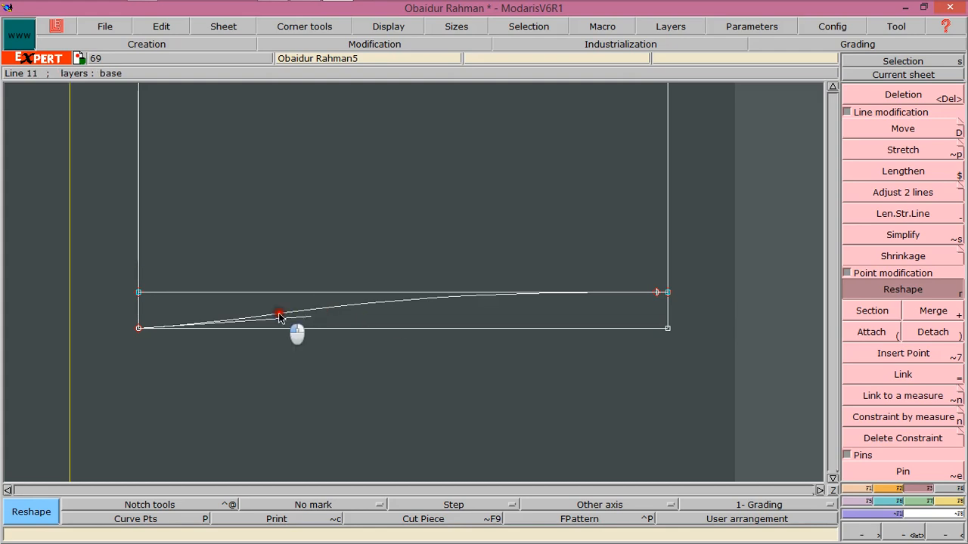
{"action": "left_click", "coordinate": [461, 330]}
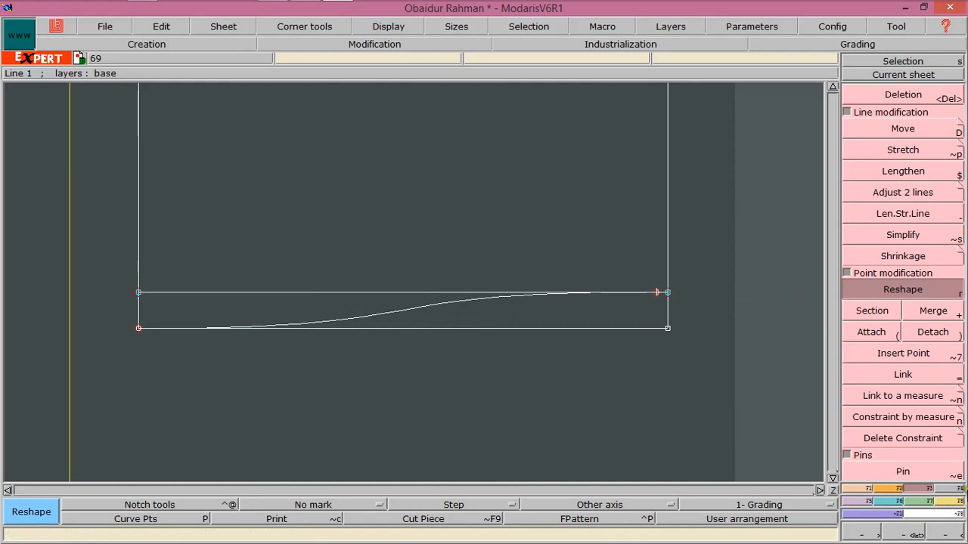
Draw a Bezier side-seam curve from the 1-inch point through the 10.37-inch point down to the 10.625-inch point
{"action": "left_click", "coordinate": [938, 538]}
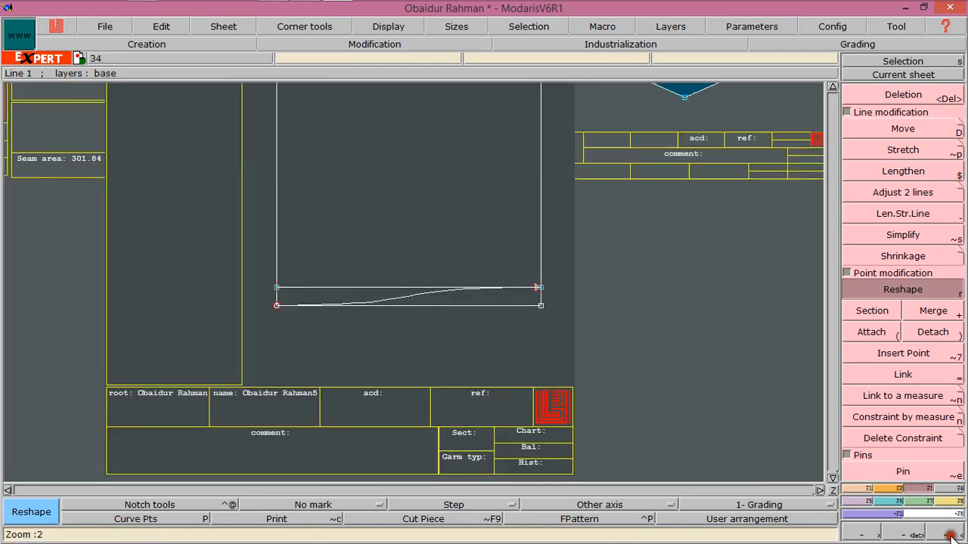
{"action": "left_click", "coordinate": [943, 536]}
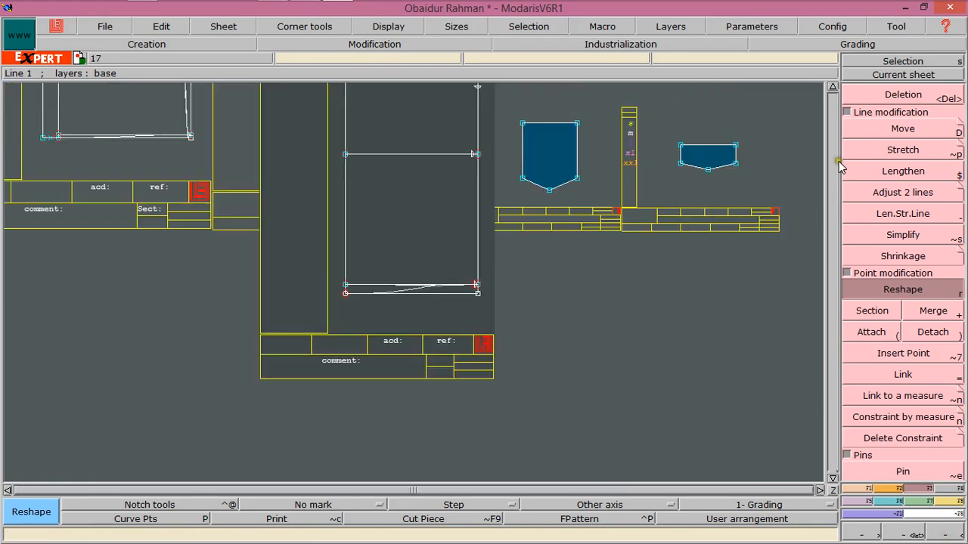
{"action": "left_click", "coordinate": [832, 86]}
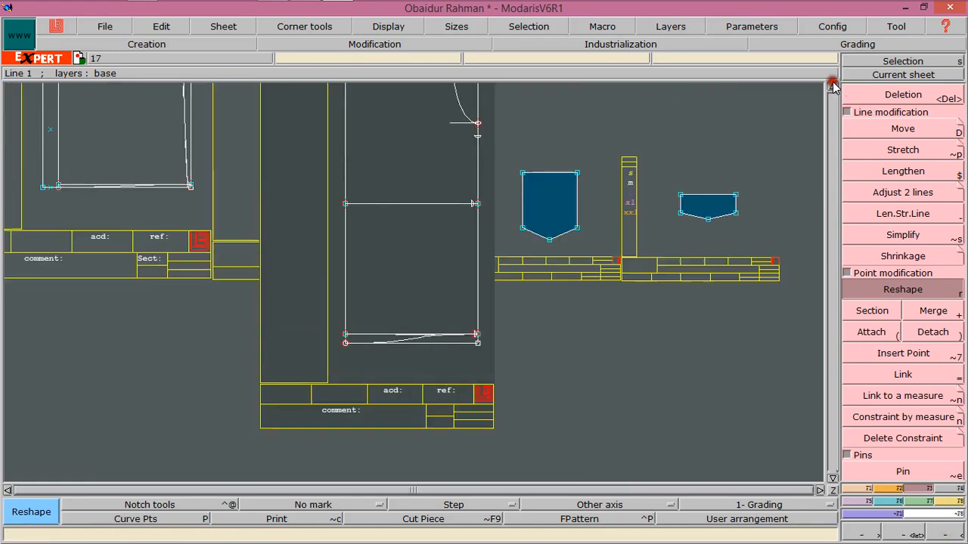
{"action": "left_click", "coordinate": [915, 535]}
{"action": "left_click_drag", "start_coordinate": [439, 110], "coordinate": [495, 356]}
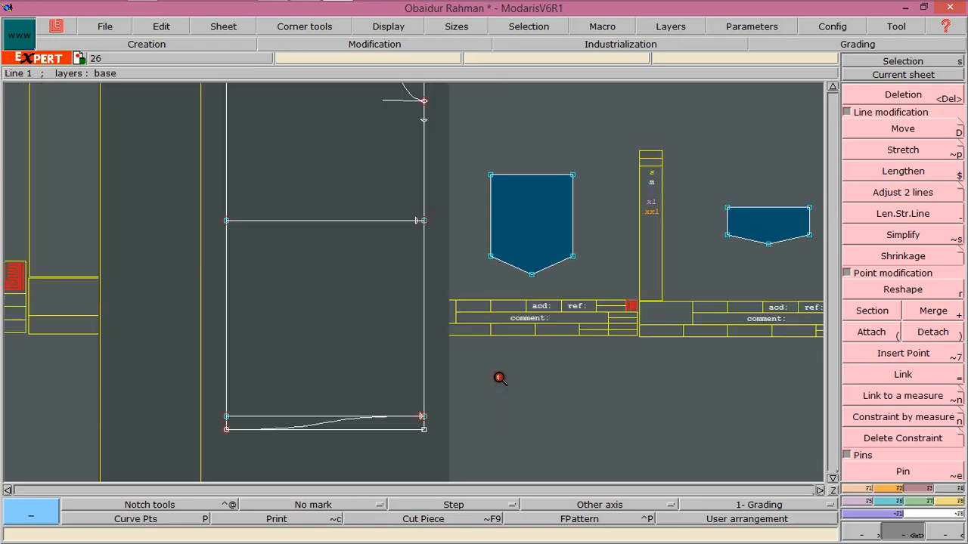
{"action": "left_click", "coordinate": [858, 489]}
{"action": "left_click", "coordinate": [889, 355]}
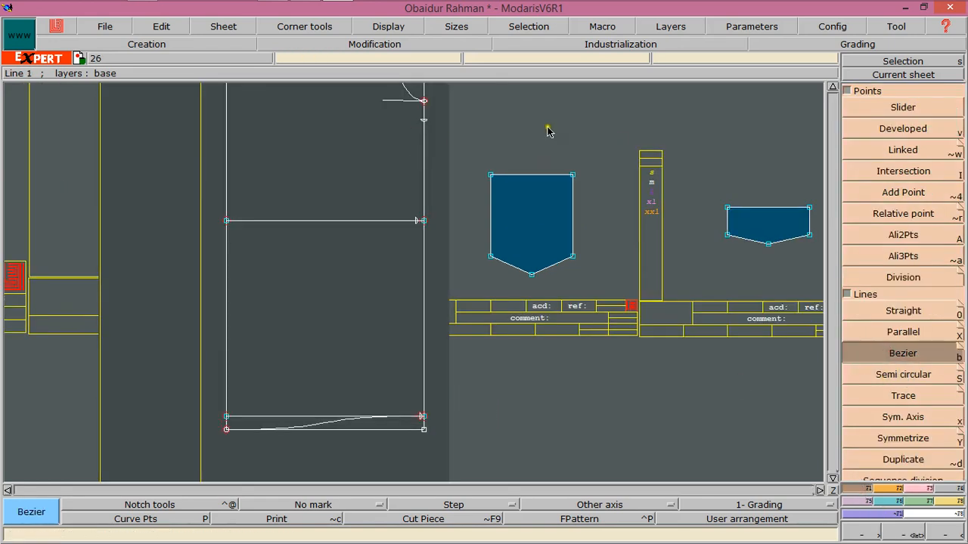
{"action": "left_click", "coordinate": [422, 122]}
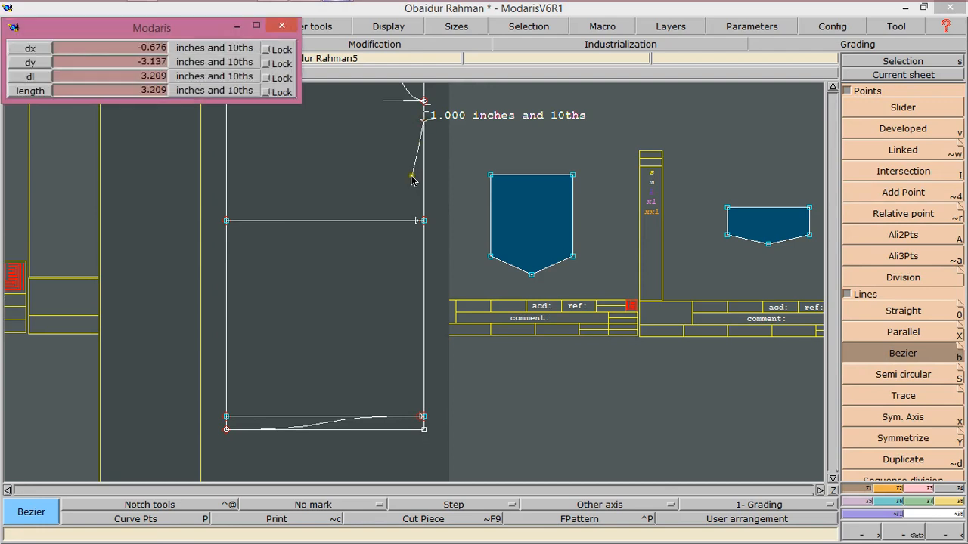
{"action": "left_click", "coordinate": [417, 220]}
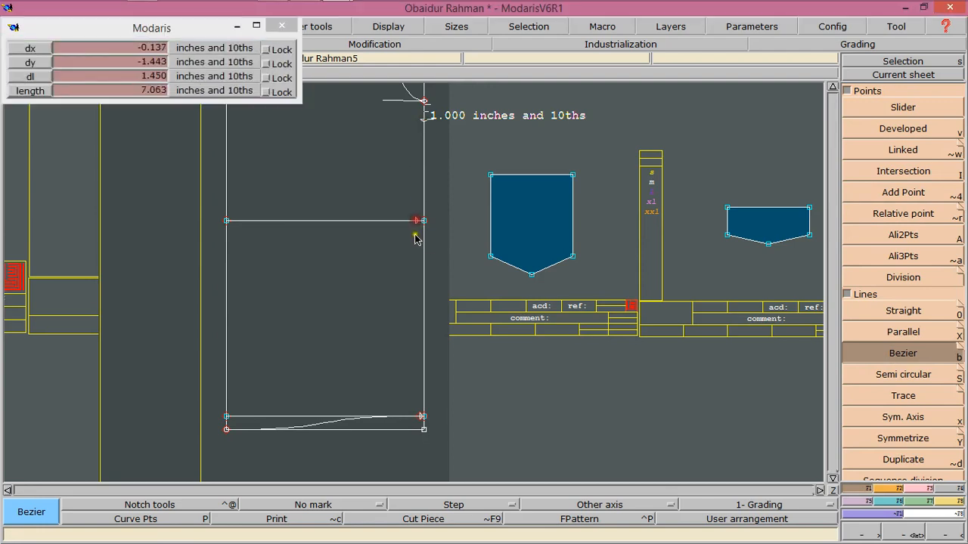
{"action": "left_click", "coordinate": [421, 417]}
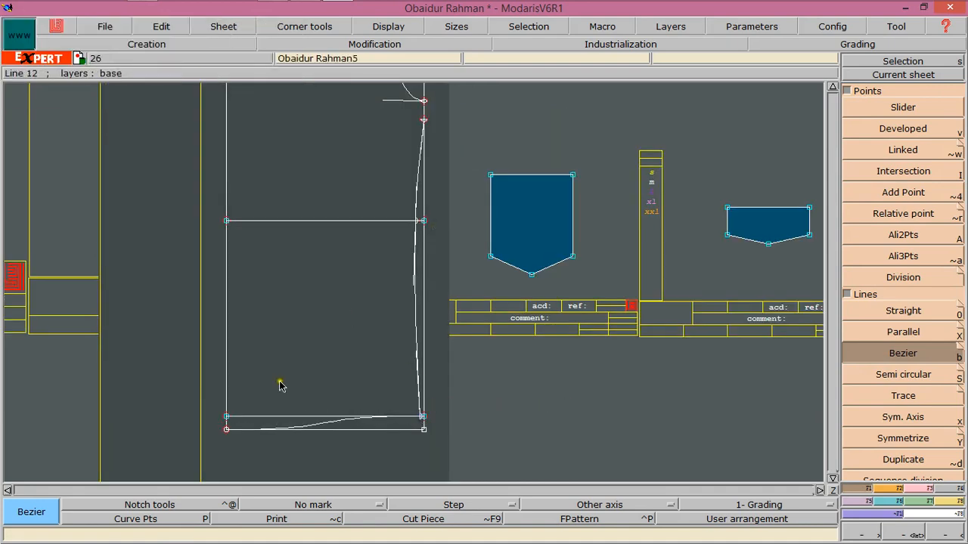
{"action": "left_click", "coordinate": [833, 89]}
{"action": "left_click", "coordinate": [834, 89]}
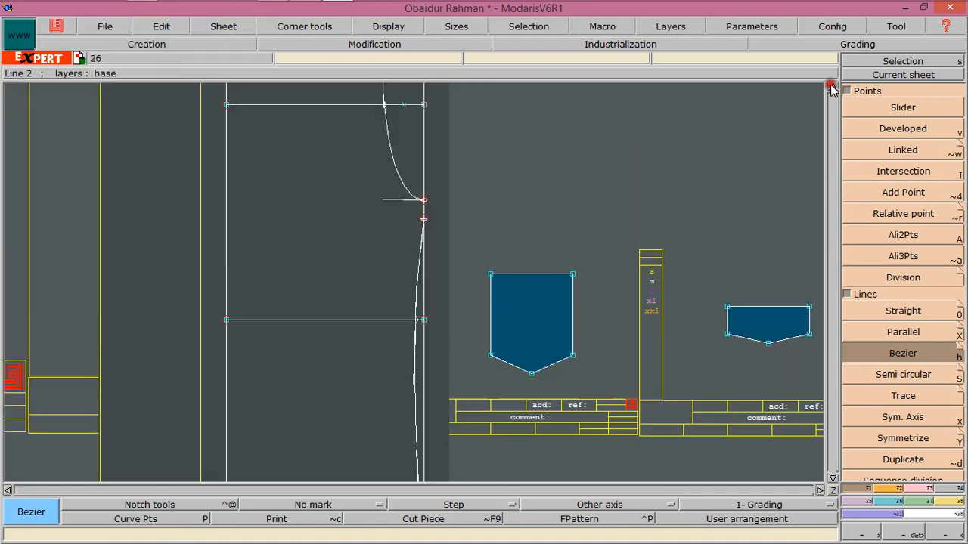
{"action": "left_click", "coordinate": [833, 90]}
{"action": "left_click", "coordinate": [939, 535]}
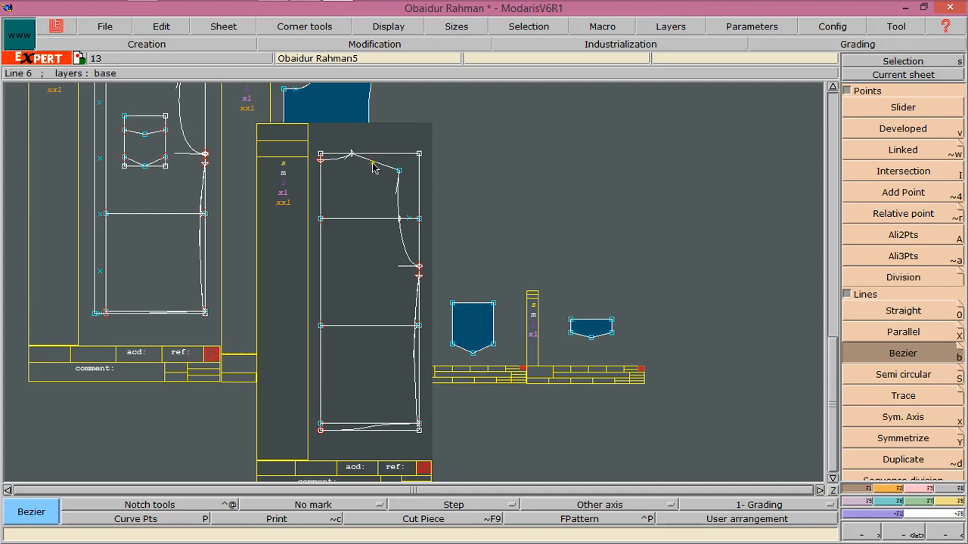
{"action": "key", "text": "BackSpace"}
{"action": "key", "text": "BackSpace"}
{"action": "key", "text": "BackSpace"}
{"action": "key", "text": "BackSpace"}
{"action": "key", "text": "BackSpace"}
{"action": "key", "text": "BackSpace"}
Extend the neckline past the neck point by 0.75 inch with Len.Str.Line
{"action": "left_click", "coordinate": [903, 237]}
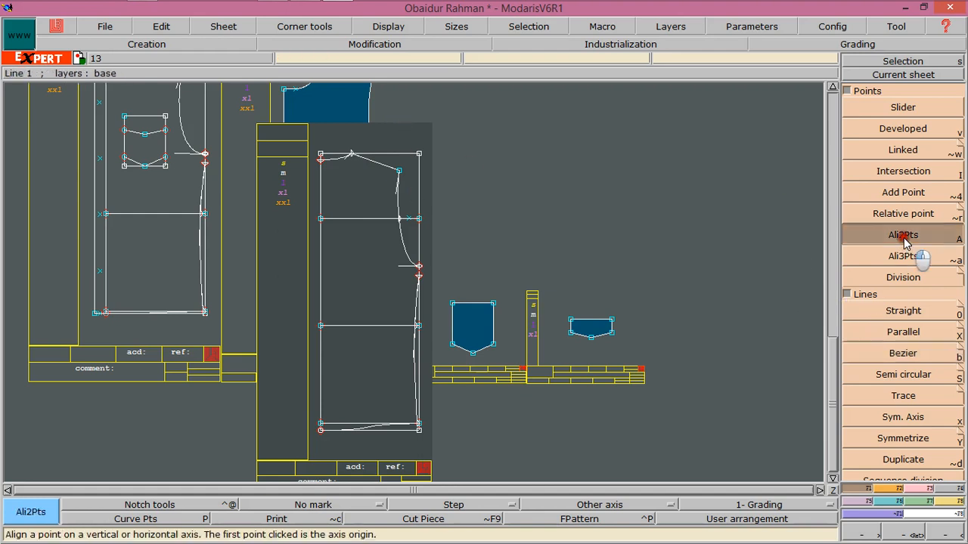
{"action": "left_click", "coordinate": [917, 535]}
{"action": "left_click_drag", "start_coordinate": [303, 146], "coordinate": [473, 262]}
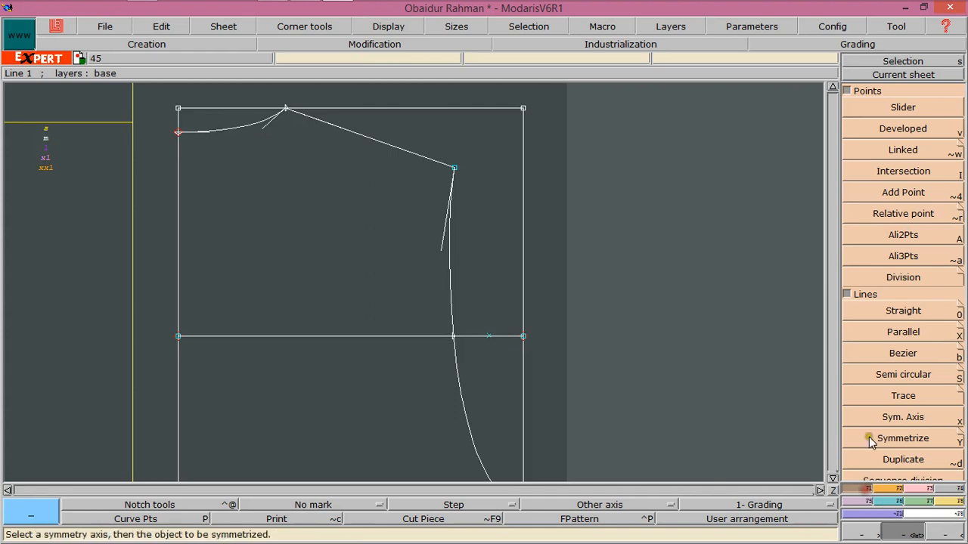
{"action": "left_click", "coordinate": [894, 490]}
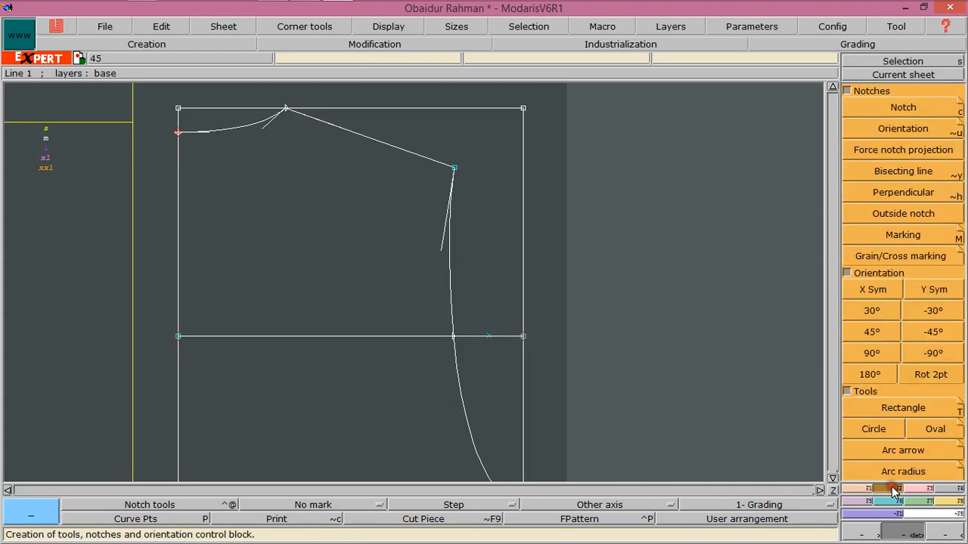
{"action": "left_click", "coordinate": [912, 489]}
{"action": "left_click", "coordinate": [892, 196]}
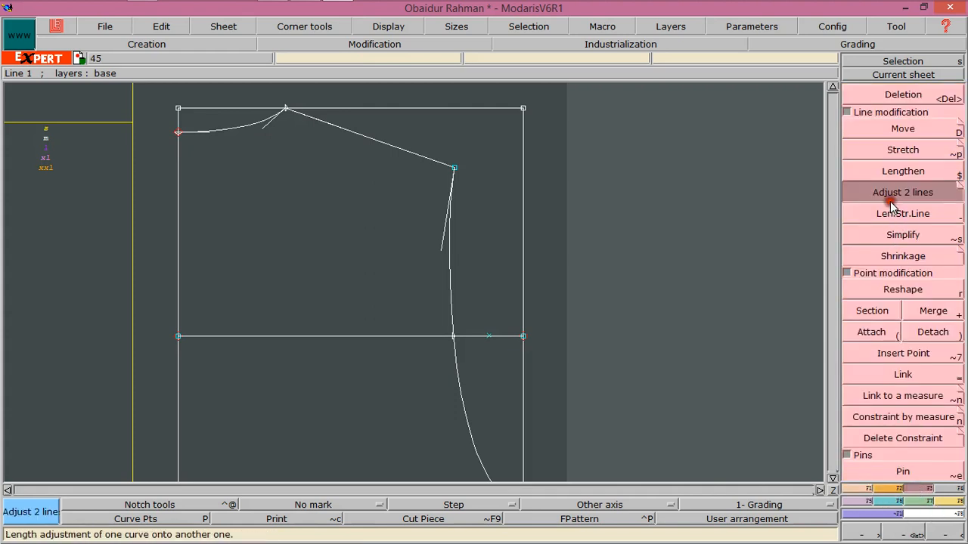
{"action": "left_click", "coordinate": [898, 213]}
{"action": "left_click", "coordinate": [272, 119]}
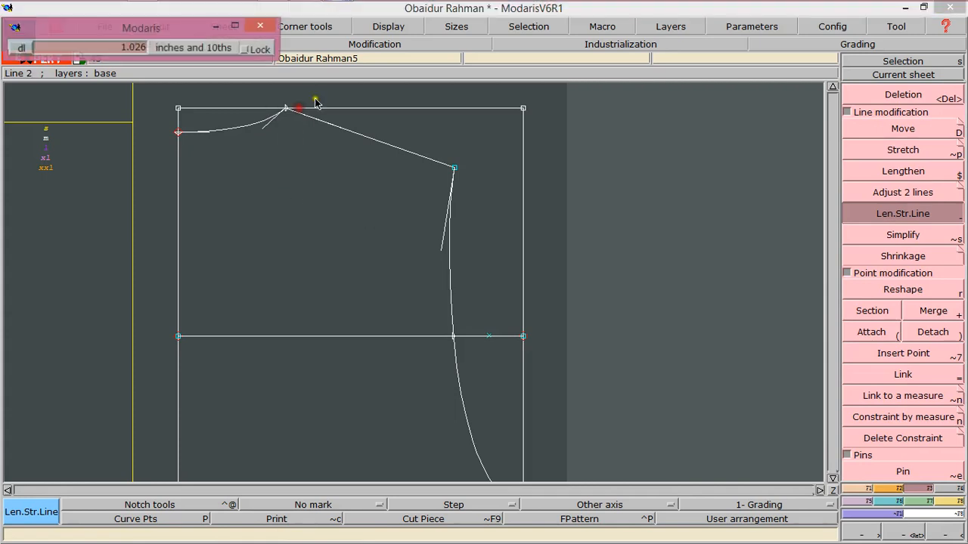
{"action": "key", "text": "Down"}
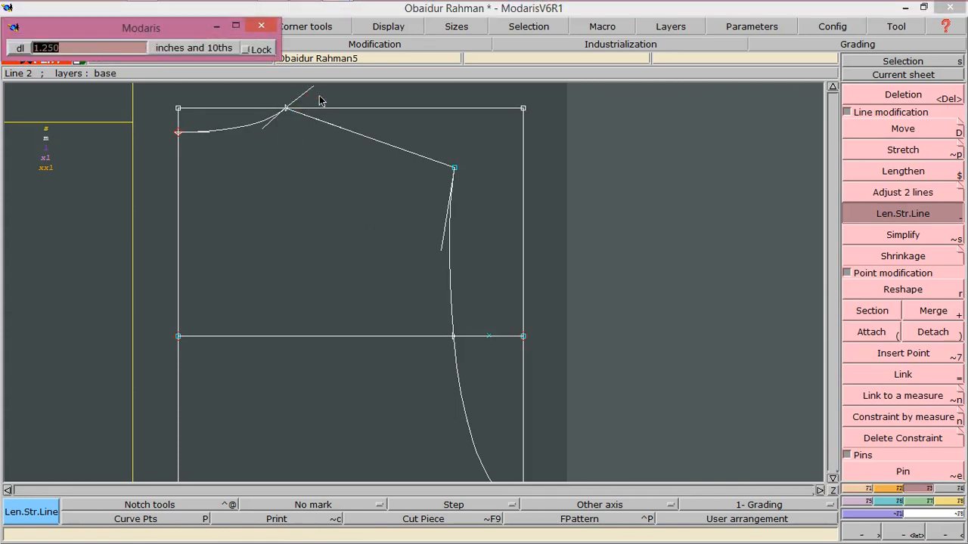
{"action": "key", "text": "BackSpace"}
Extend the armhole past the shoulder tip by 0.75 inch
{"action": "left_click", "coordinate": [404, 166]}
{"action": "left_click", "coordinate": [455, 168]}
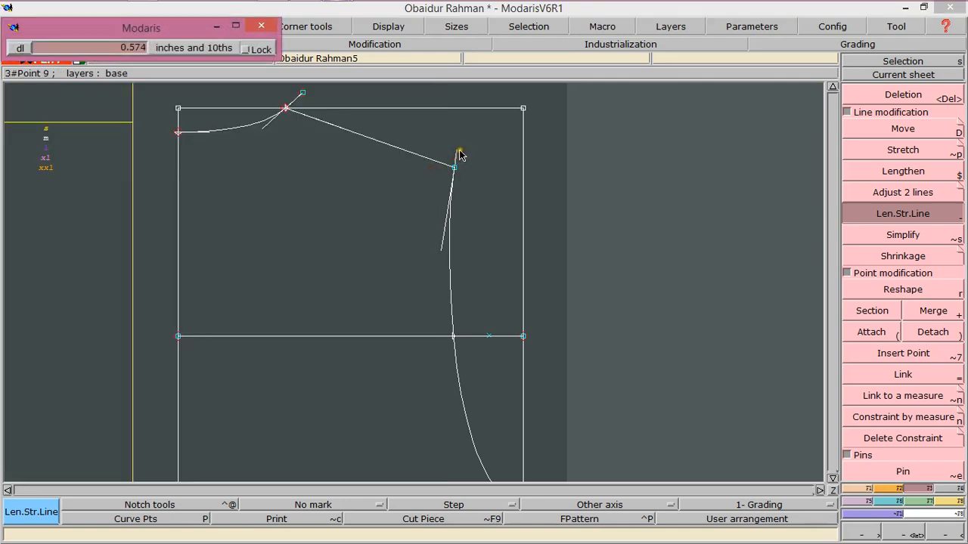
{"action": "key", "text": "Down"}
{"action": "key", "text": "BackSpace"}
{"action": "type", "text": ".75"}
{"action": "key", "text": "Return"}
{"action": "left_click", "coordinate": [459, 152]}
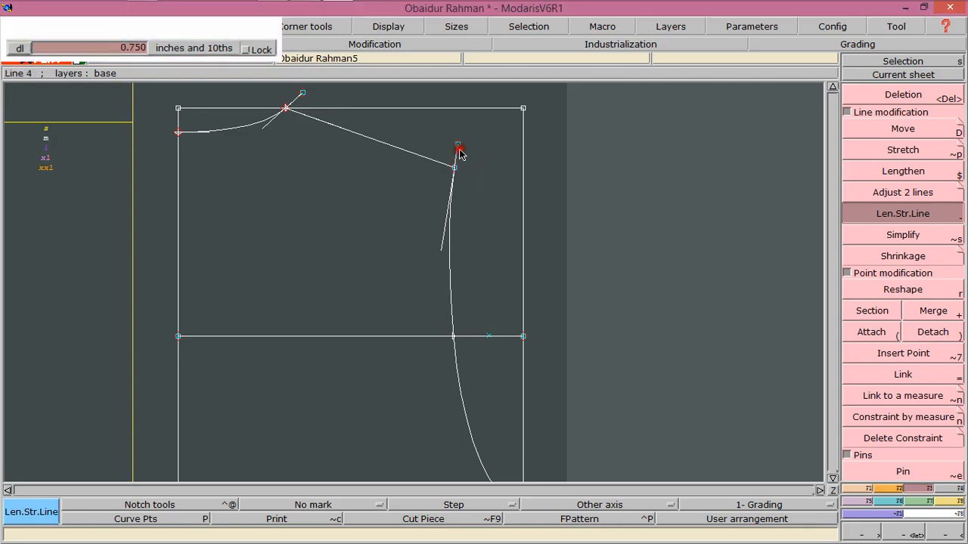
Draw a straight line joining the ends of the two 0.75-inch extensions to form a raised shoulder line
{"action": "key", "text": "F1"}
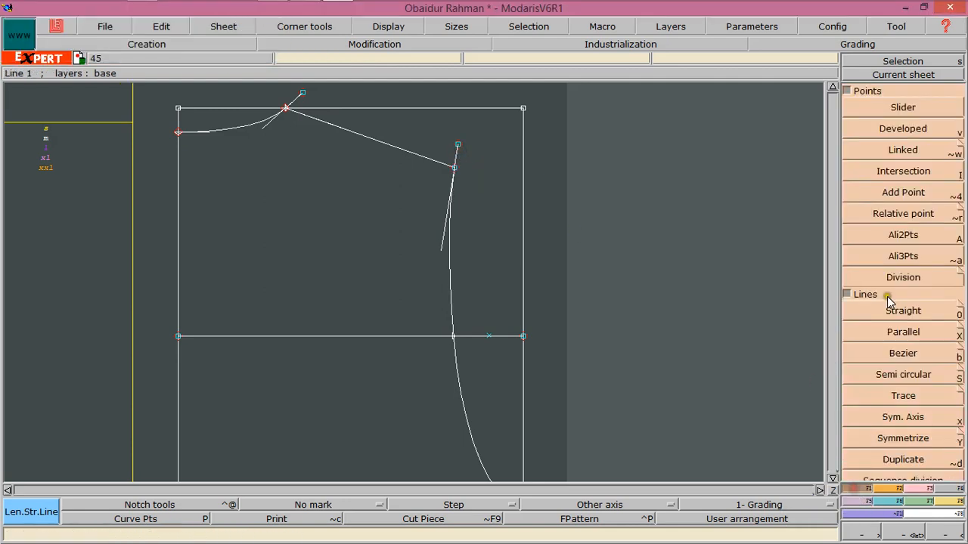
{"action": "left_click", "coordinate": [892, 310]}
{"action": "left_click", "coordinate": [302, 93]}
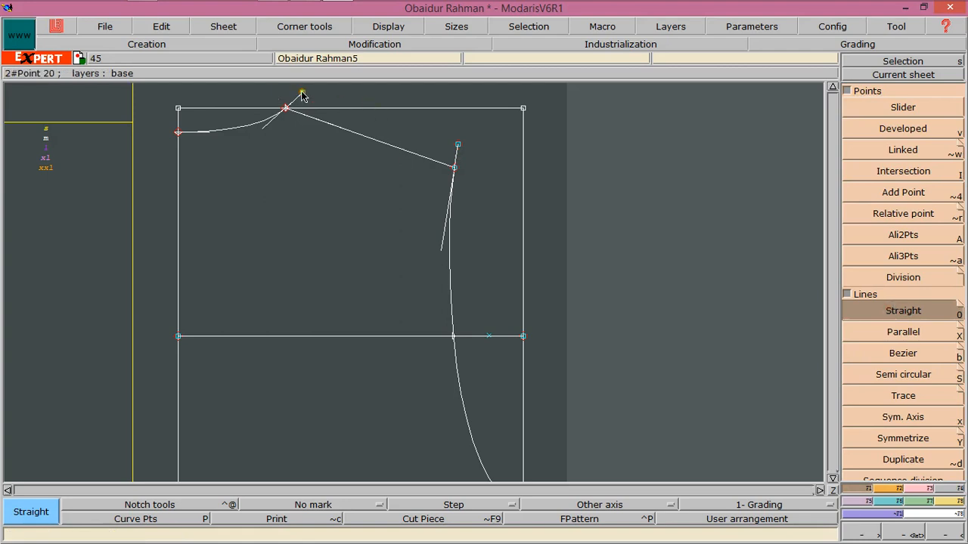
{"action": "left_click", "coordinate": [459, 145]}
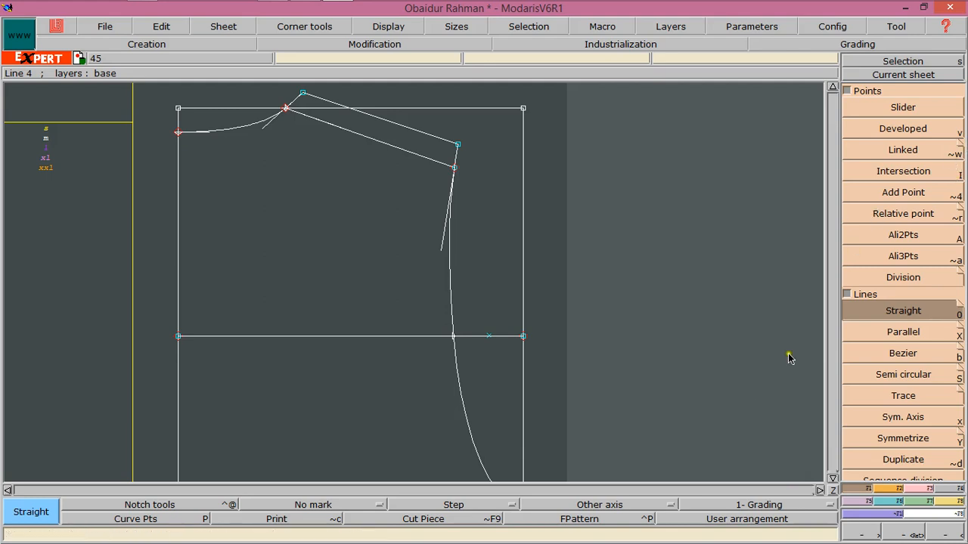
{"action": "left_click", "coordinate": [869, 534]}
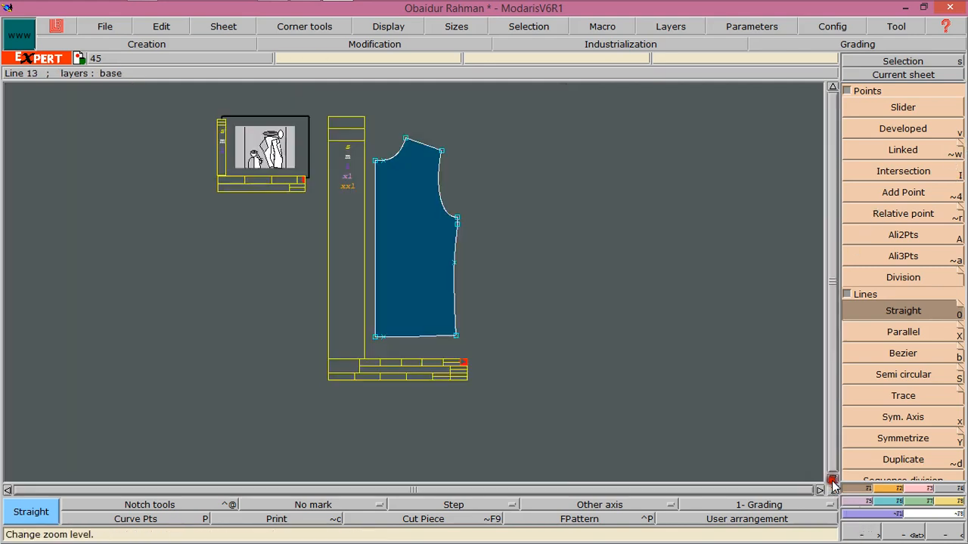
{"action": "left_click", "coordinate": [883, 536]}
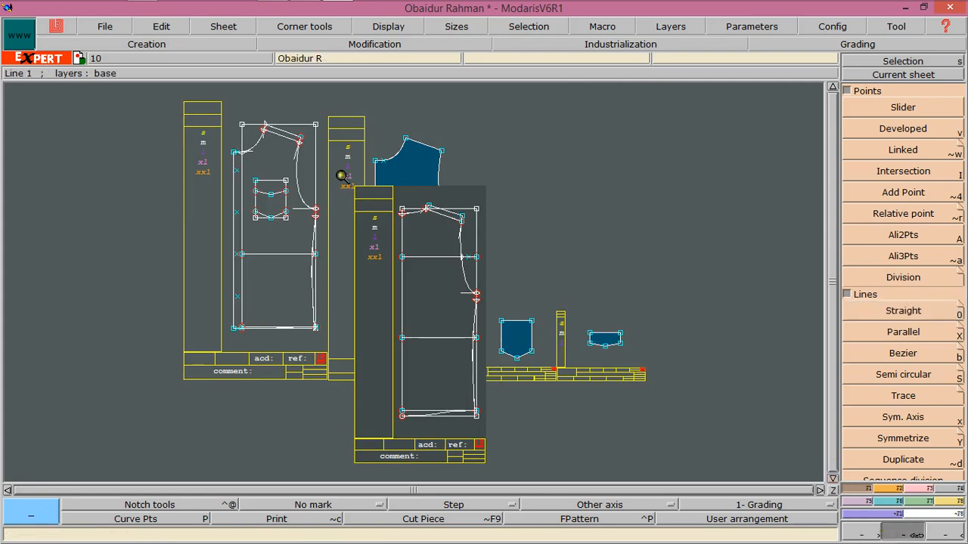
{"action": "left_click_drag", "start_coordinate": [343, 166], "coordinate": [497, 439]}
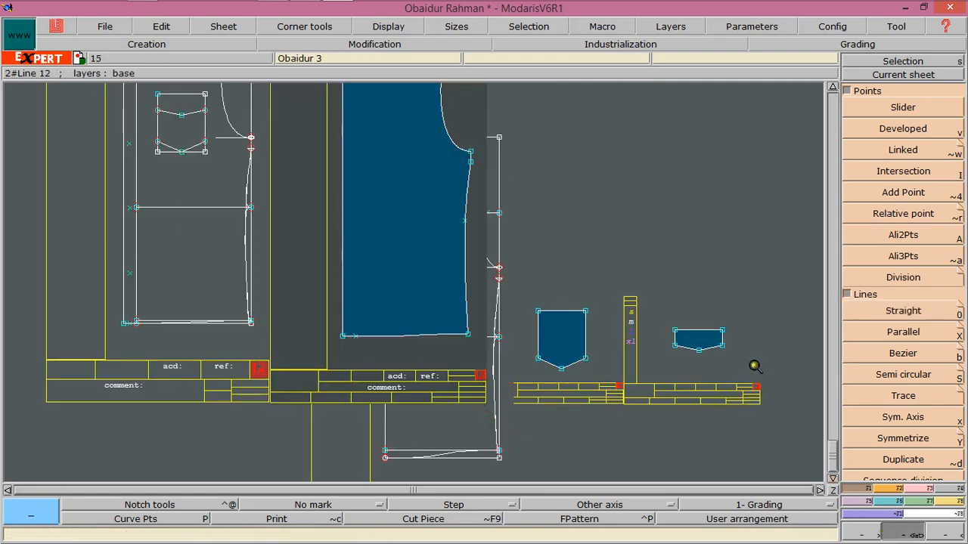
{"action": "left_click", "coordinate": [892, 76]}
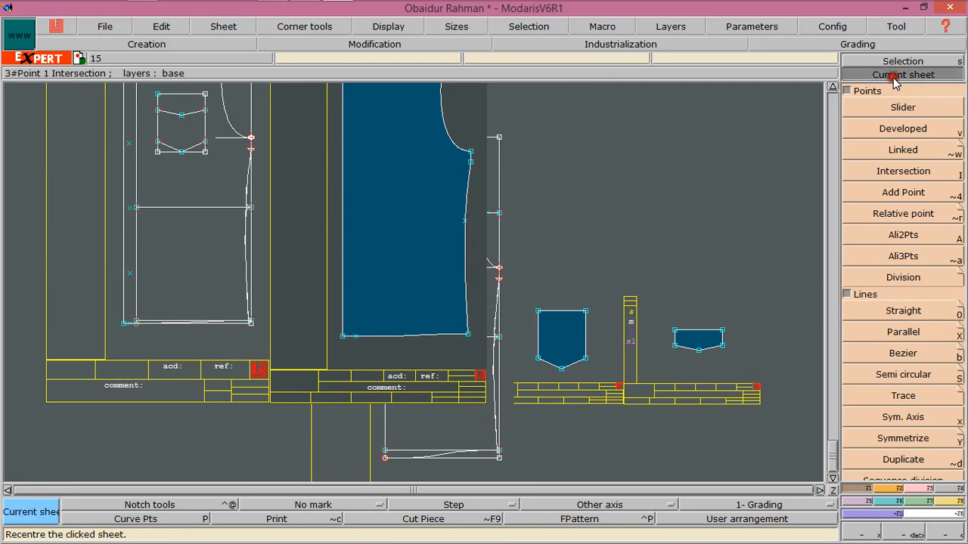
{"action": "left_click", "coordinate": [445, 418]}
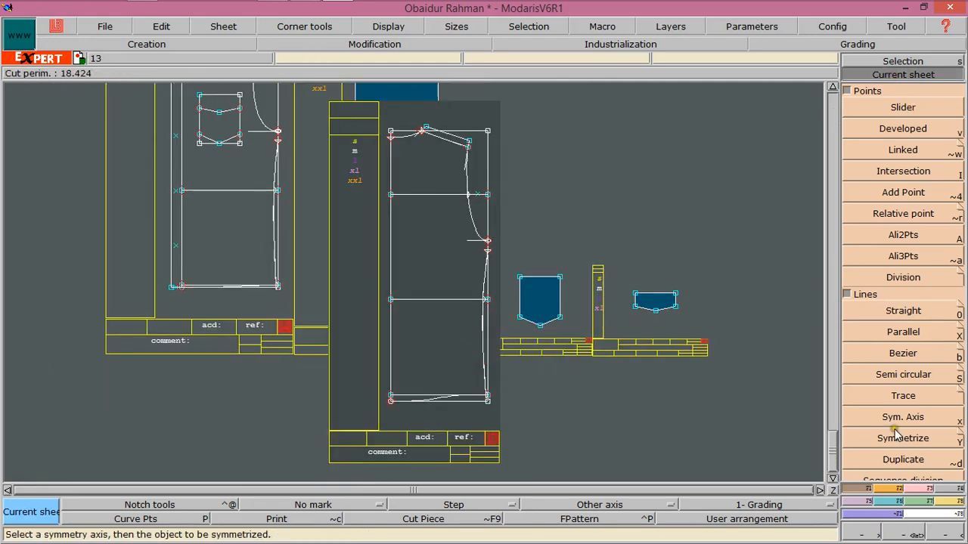
{"action": "left_click", "coordinate": [892, 533]}
{"action": "left_click_drag", "start_coordinate": [376, 115], "coordinate": [505, 457]}
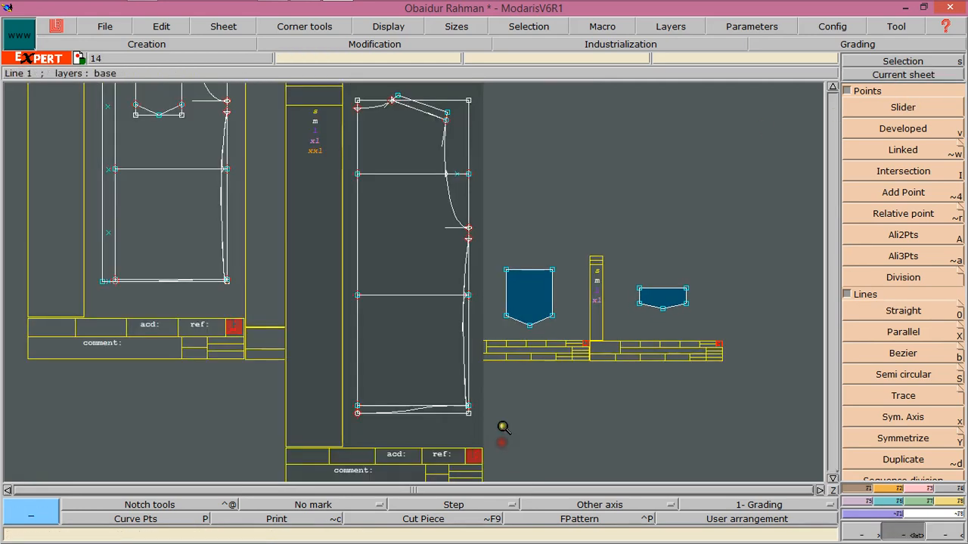
{"action": "left_click", "coordinate": [955, 489]}
{"action": "left_click", "coordinate": [876, 417]}
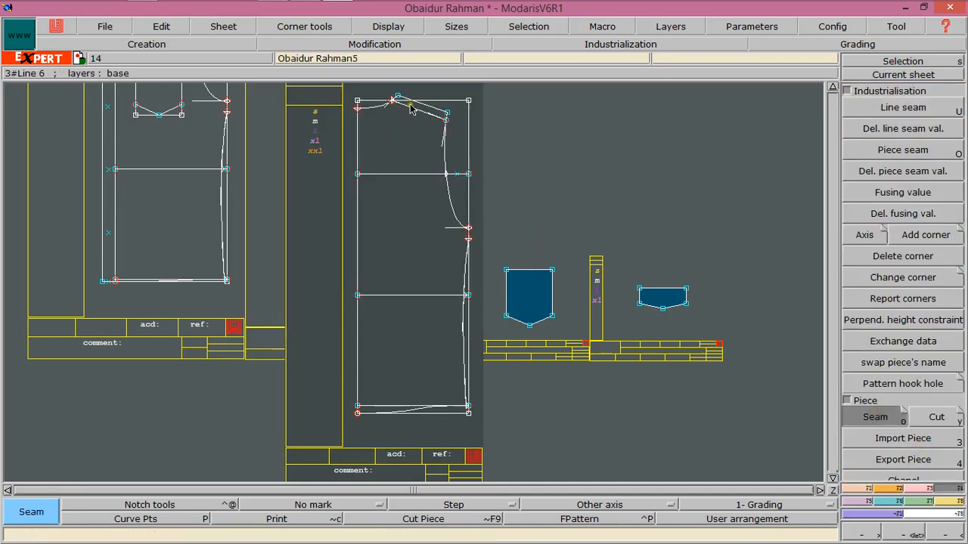
{"action": "left_click", "coordinate": [391, 133]}
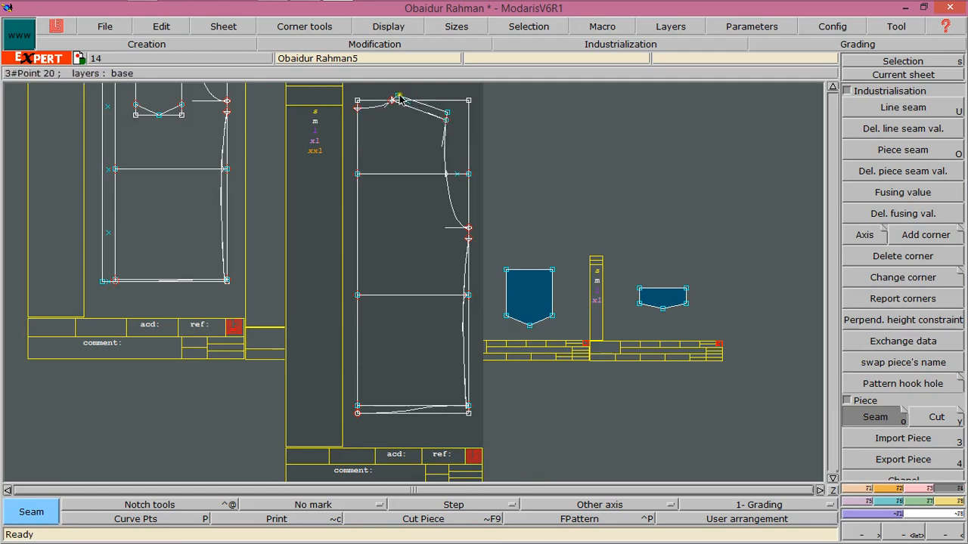
{"action": "left_click", "coordinate": [401, 102]}
{"action": "mouse_move", "coordinate": [401, 102]}
{"action": "left_mouse_down"}
{"action": "mouse_move", "coordinate": [393, 220]}
{"action": "mouse_move", "coordinate": [406, 346]}
{"action": "left_mouse_up"}
{"action": "left_click", "coordinate": [380, 414]}
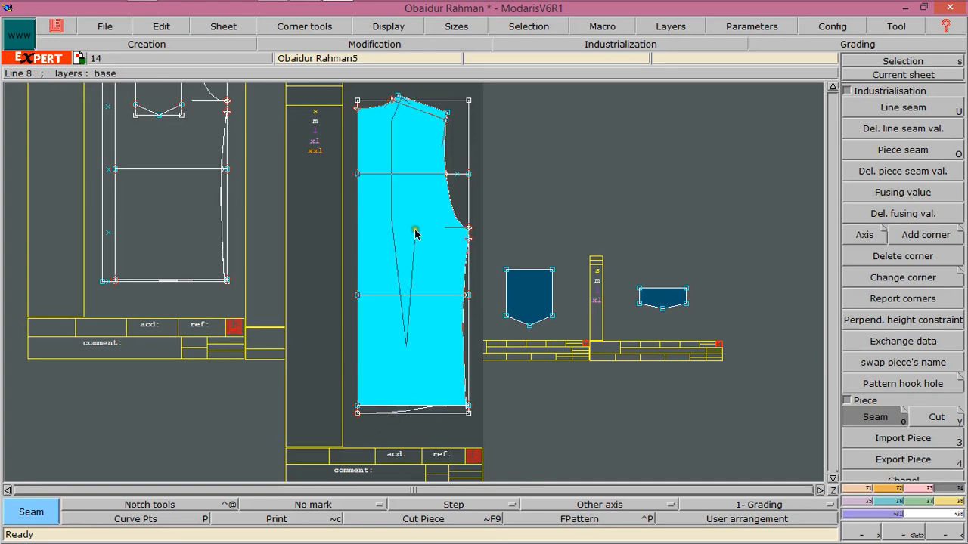
{"action": "left_click", "coordinate": [415, 235]}
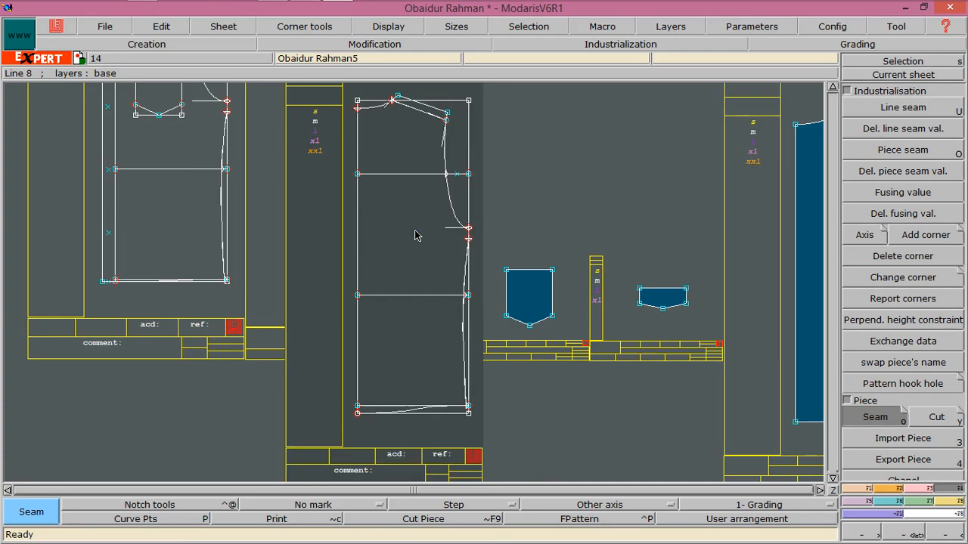
{"action": "key", "text": "ctrl+z"}
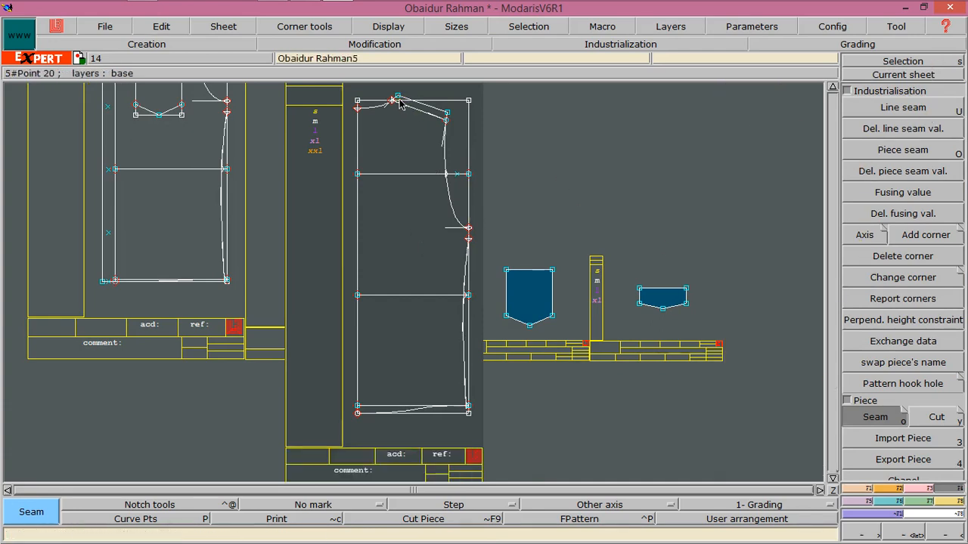
Extract the yoke above the chest line and the lower front panel below it as separate pieces with Seam
{"action": "left_click", "coordinate": [390, 130]}
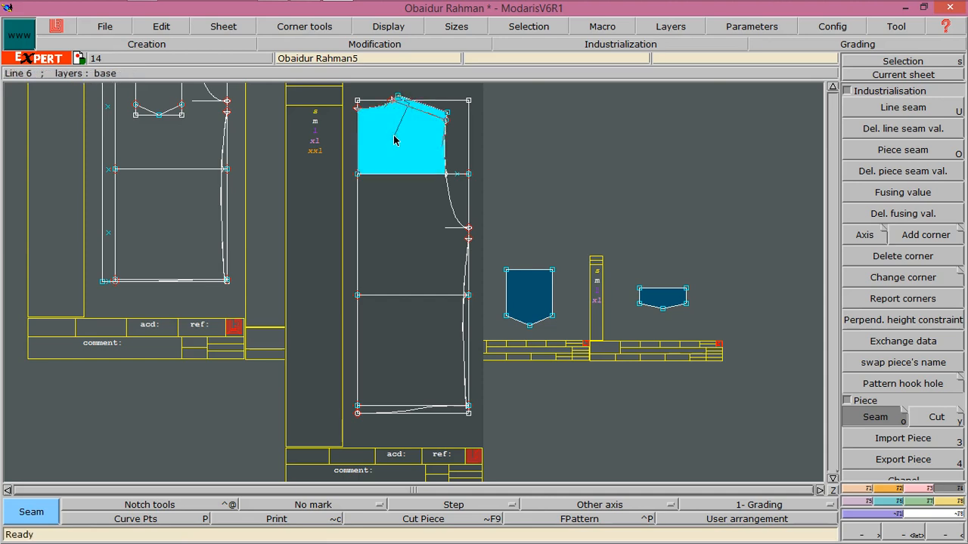
{"action": "left_click", "coordinate": [393, 136]}
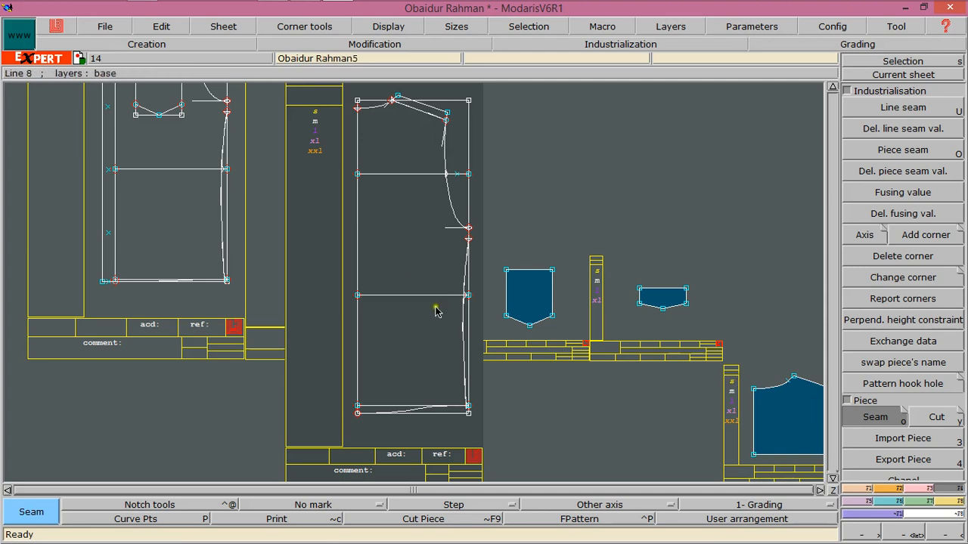
{"action": "left_click", "coordinate": [407, 197]}
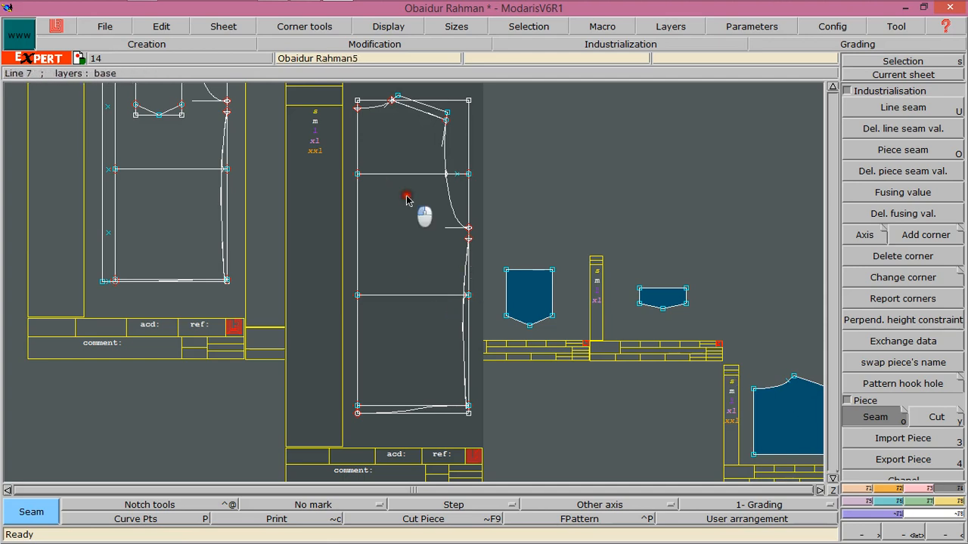
{"action": "left_click", "coordinate": [415, 327]}
{"action": "left_click", "coordinate": [384, 411]}
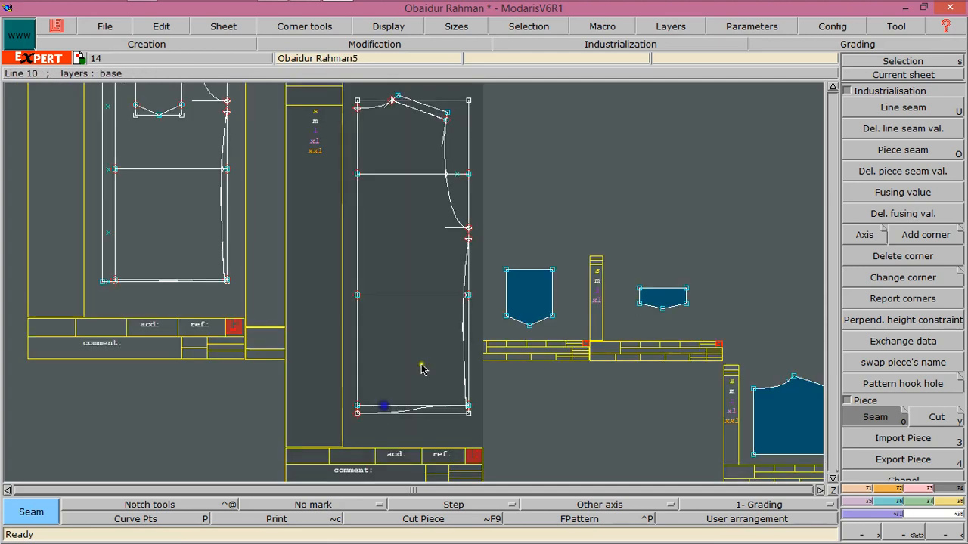
Create a new blank sheet and centre the view on it
{"action": "left_click", "coordinate": [831, 490]}
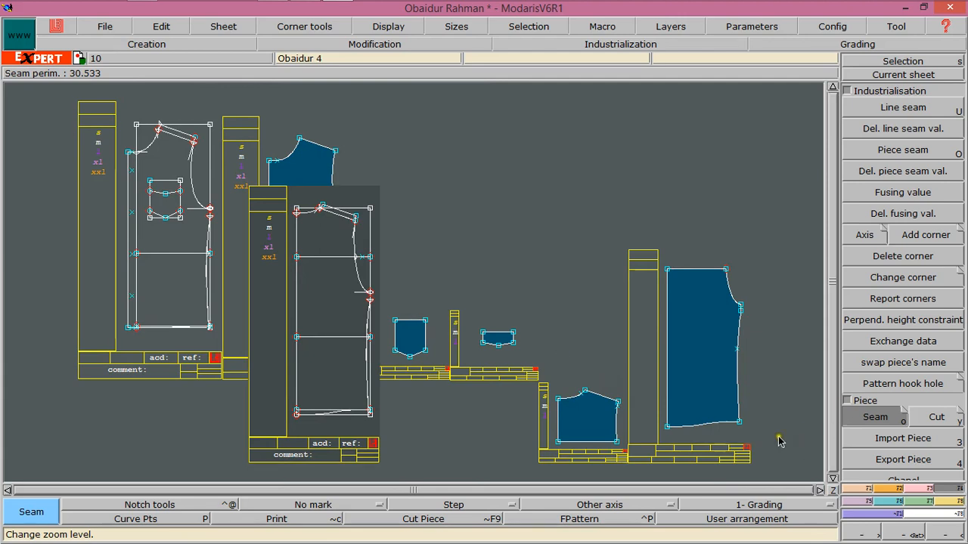
{"action": "left_click", "coordinate": [834, 490]}
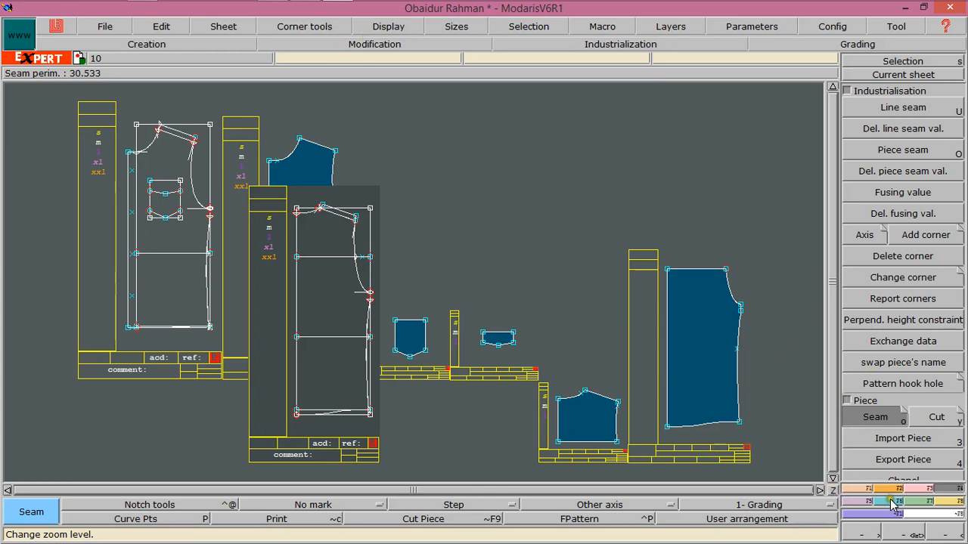
{"action": "left_click", "coordinate": [220, 29]}
{"action": "left_click", "coordinate": [231, 42]}
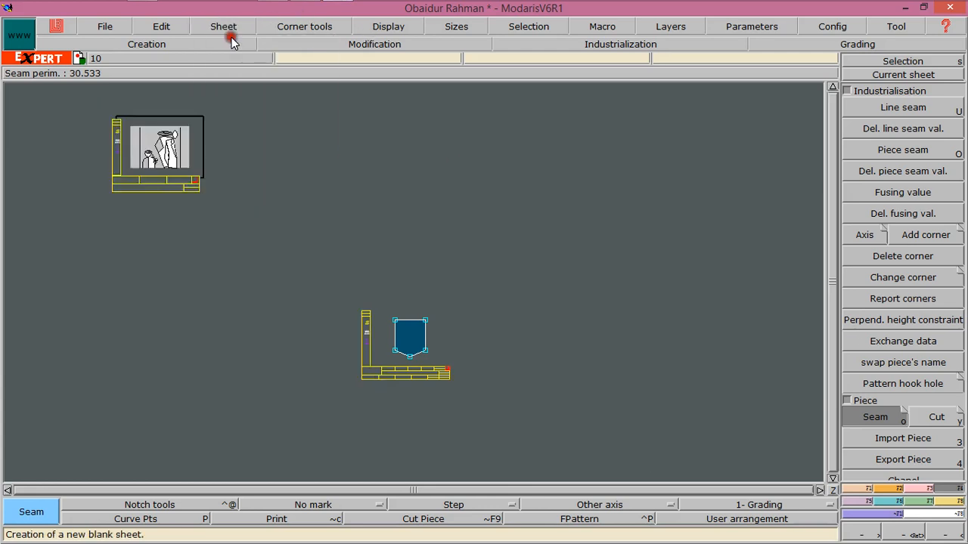
{"action": "left_click", "coordinate": [861, 75]}
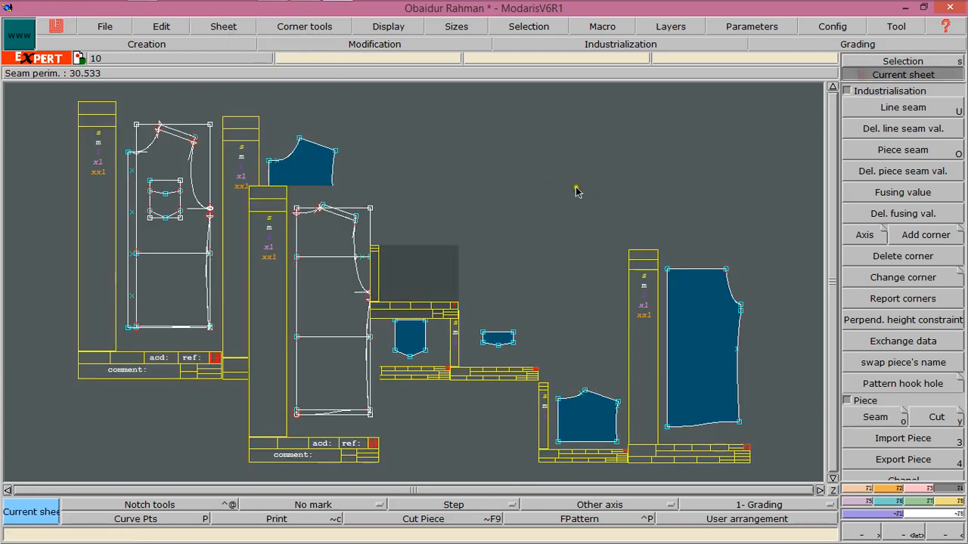
{"action": "left_click", "coordinate": [420, 274]}
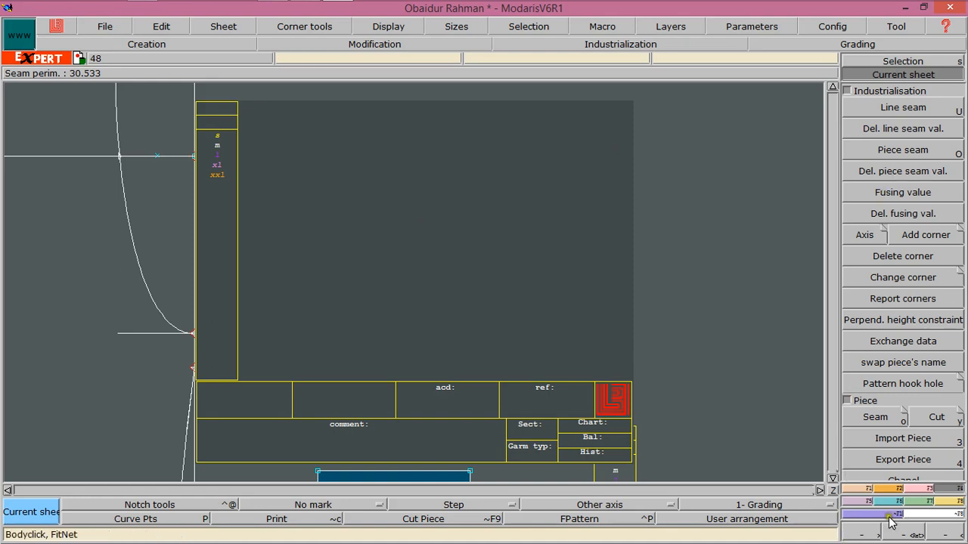
Draw an 8 by 26.5 inch rectangle on the new sheet and recentre the sheet
{"action": "left_click", "coordinate": [889, 488]}
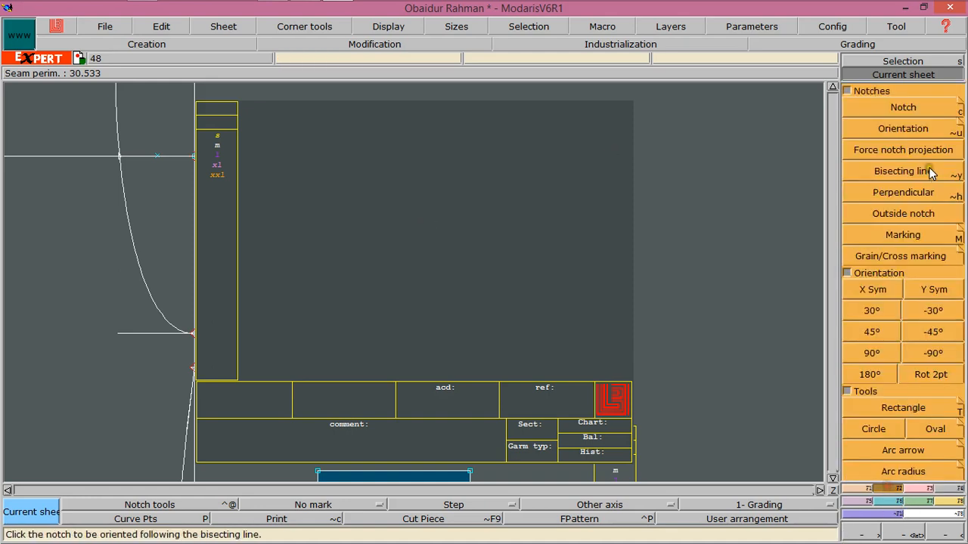
{"action": "left_click", "coordinate": [881, 406]}
{"action": "left_click_drag", "start_coordinate": [340, 106], "coordinate": [553, 294]}
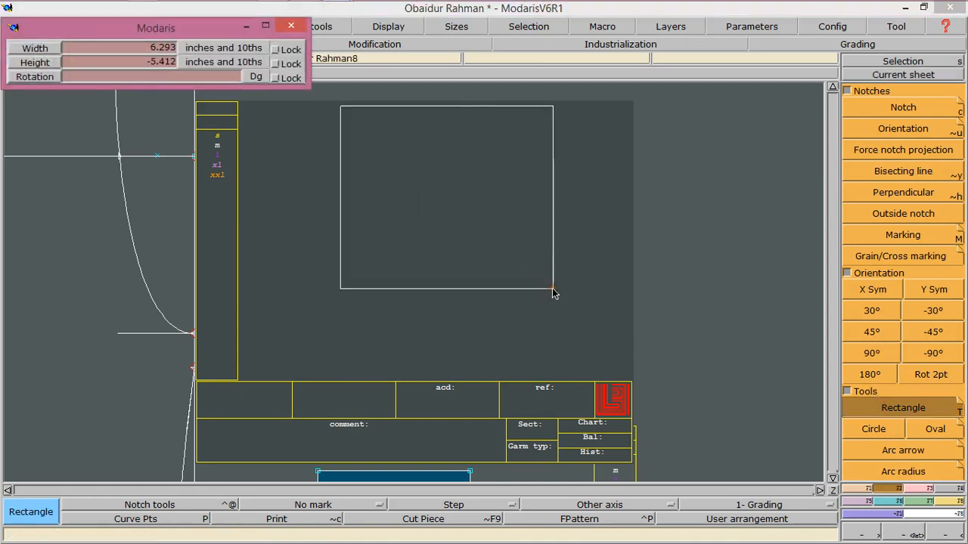
{"action": "type", "text": "10.870"}
{"action": "type", "text": "8"}
{"action": "key", "text": "Return"}
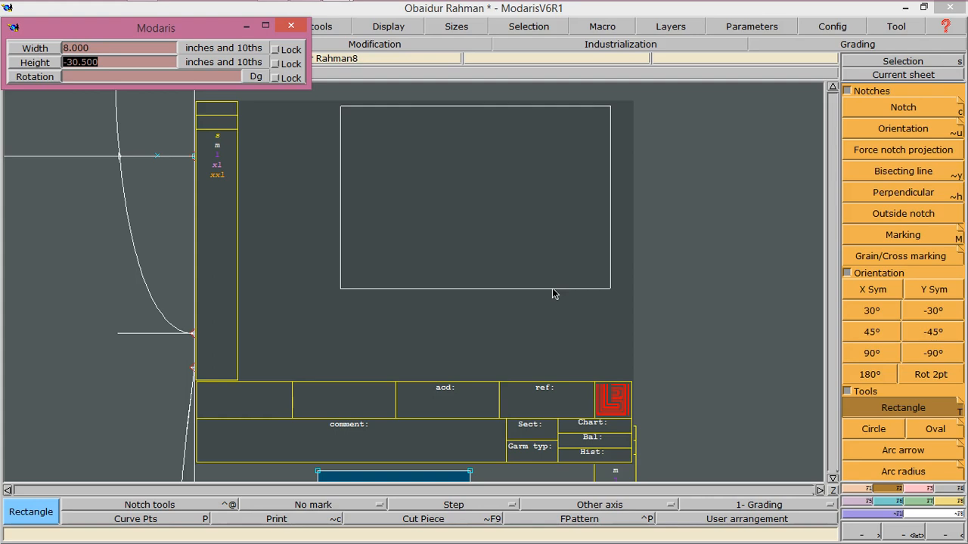
{"action": "type", "text": "26.5"}
{"action": "key", "text": "Return"}
{"action": "left_click", "coordinate": [536, 233]}
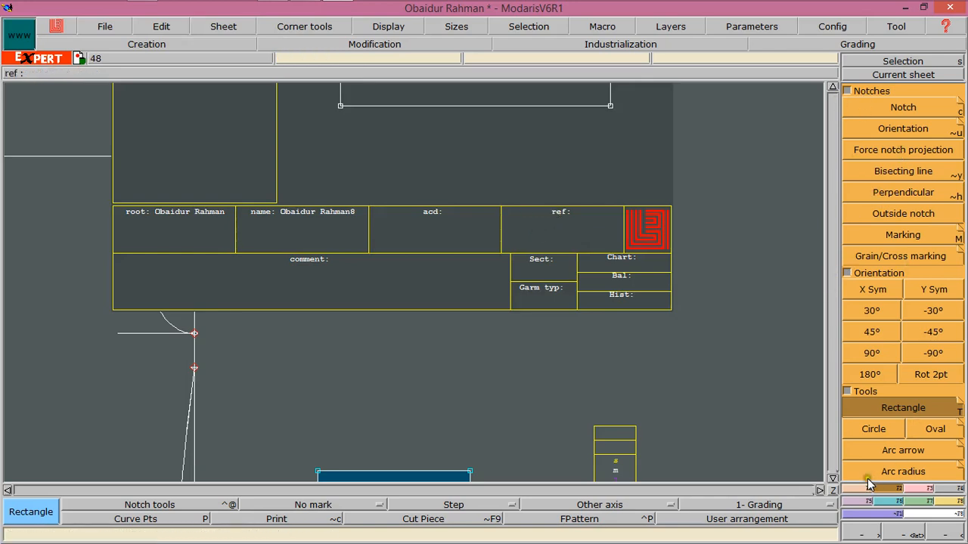
{"action": "left_click", "coordinate": [903, 74]}
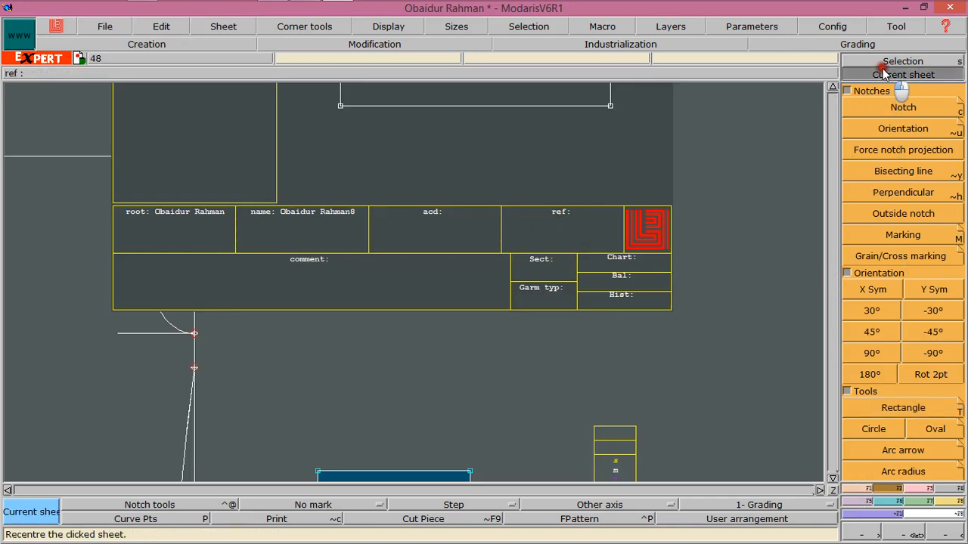
{"action": "left_click", "coordinate": [568, 118]}
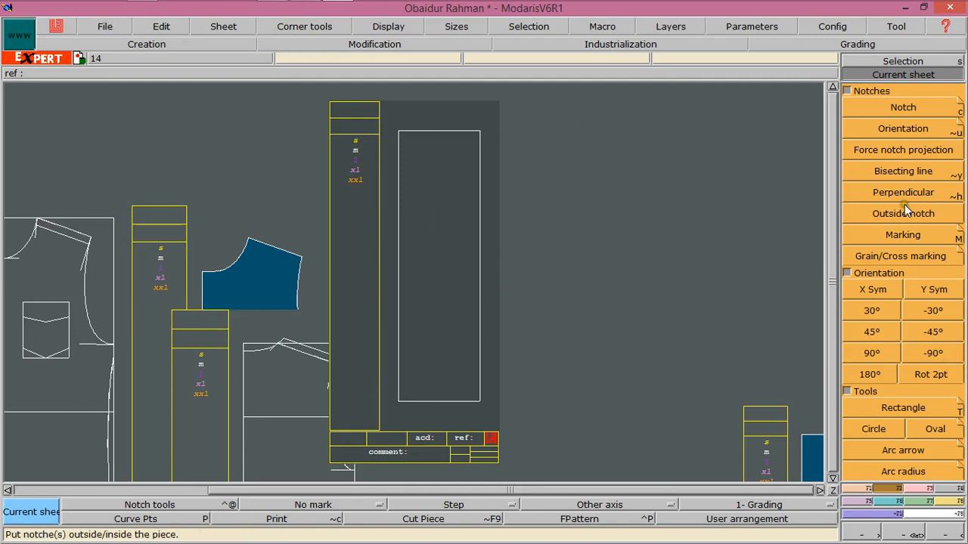
Place a developed point 4.5 inches along the rectangle's bottom edge, then undo the point and the rectangle
{"action": "left_click", "coordinate": [393, 218]}
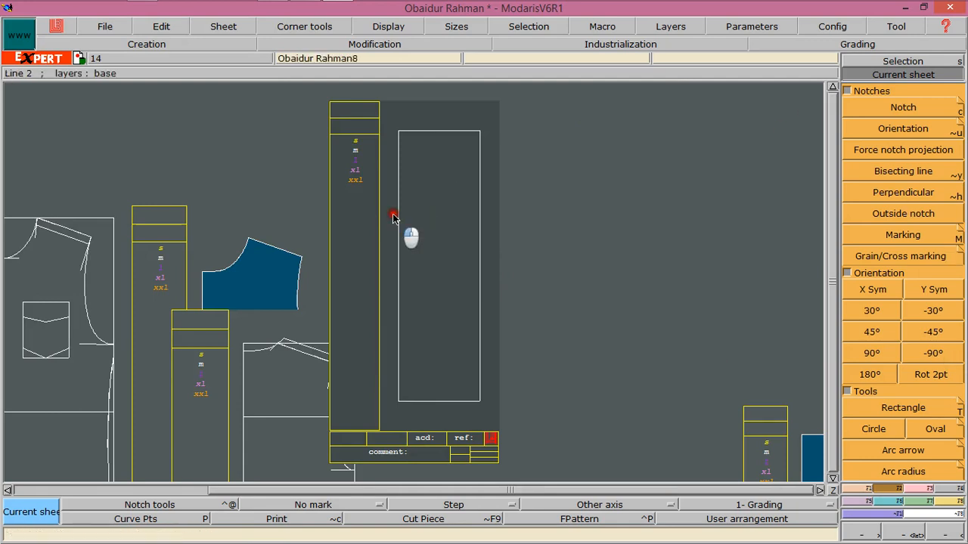
{"action": "left_click", "coordinate": [440, 164]}
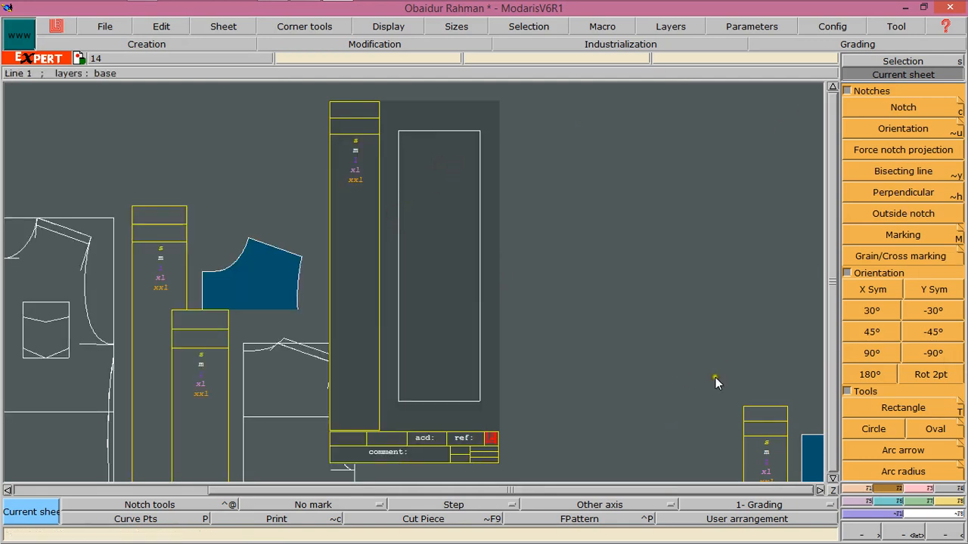
{"action": "left_click", "coordinate": [846, 491]}
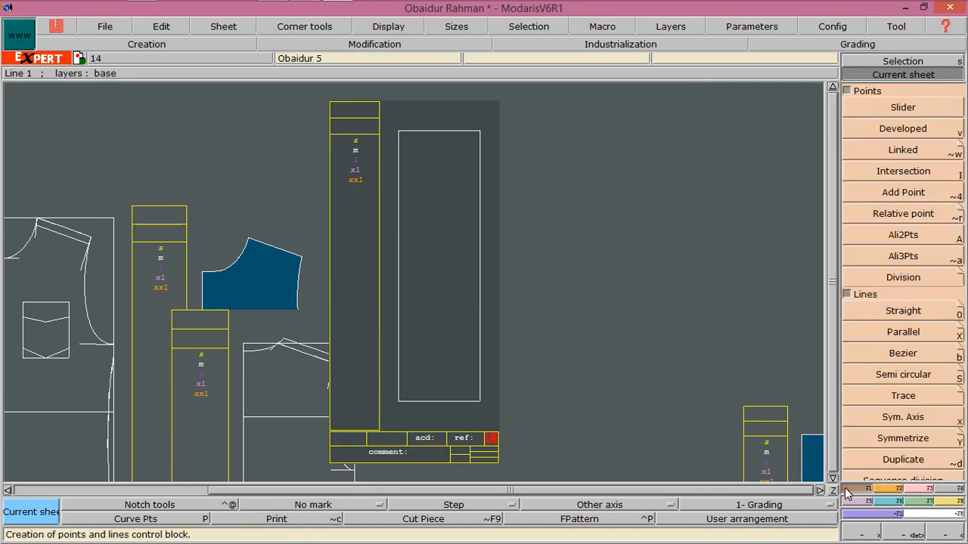
{"action": "left_click", "coordinate": [888, 127]}
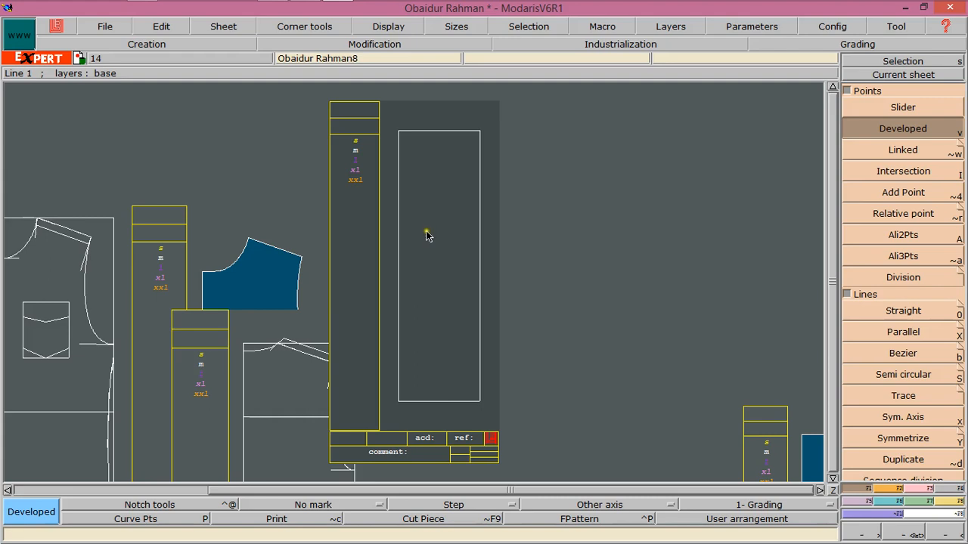
{"action": "left_click", "coordinate": [415, 408]}
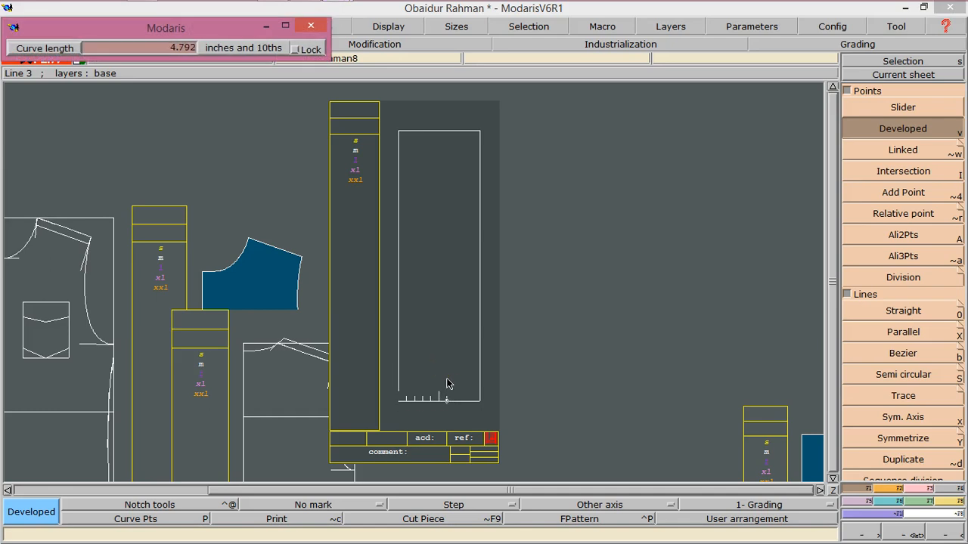
{"action": "key", "text": "Down"}
{"action": "type", "text": "4.500"}
{"action": "left_click", "coordinate": [442, 333]}
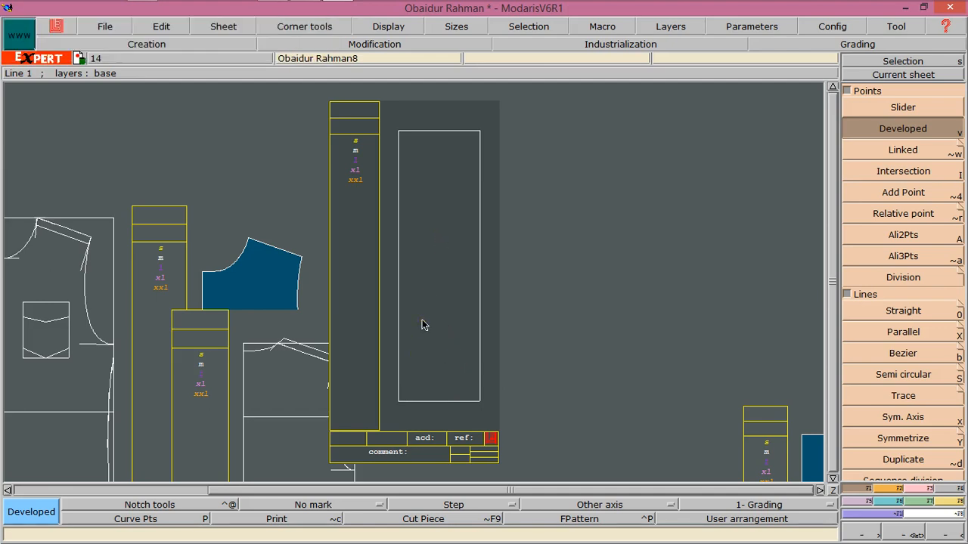
{"action": "key", "text": "ctrl+z"}
{"action": "key", "text": "ctrl+z"}
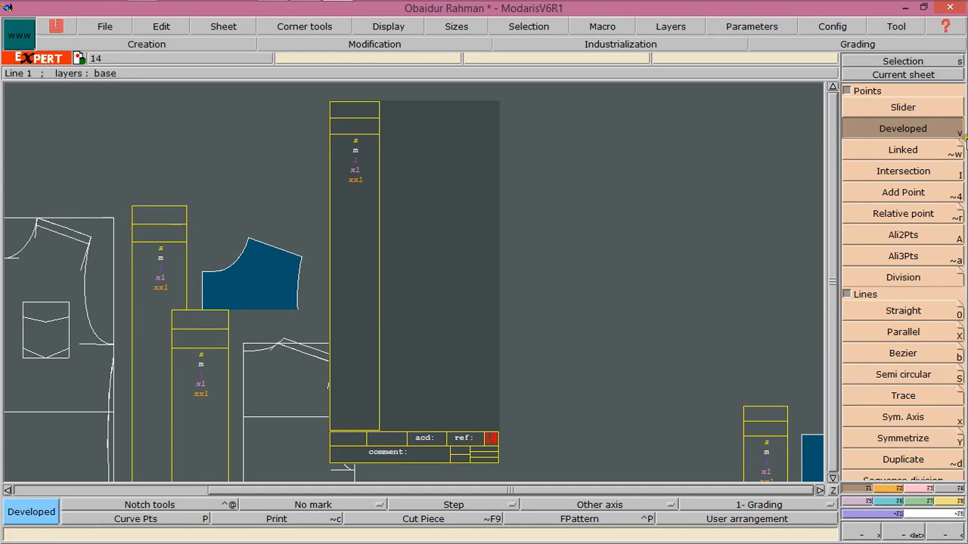
Draw a rectangle 8 inches wide and 26.5 inches high on the new sheet
{"action": "left_click", "coordinate": [898, 75]}
{"action": "left_click", "coordinate": [427, 218]}
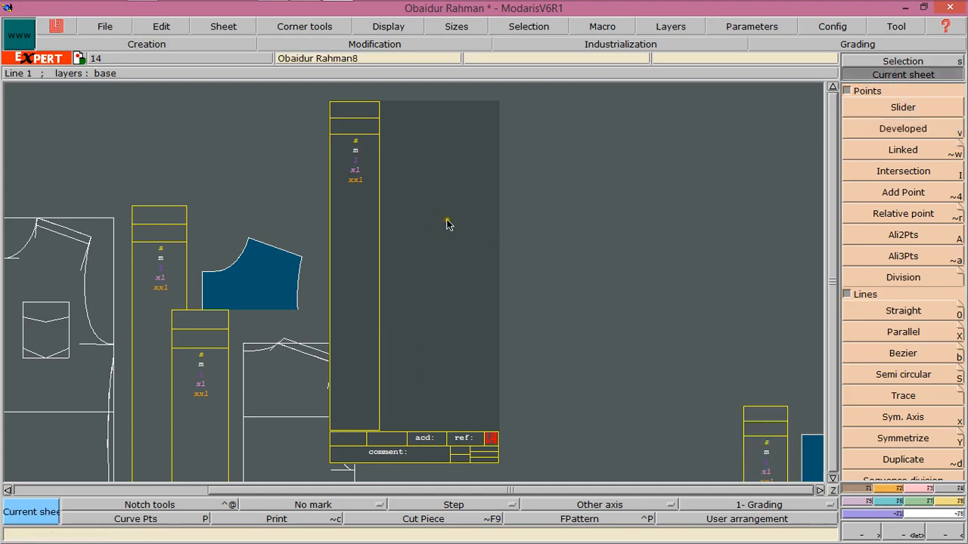
{"action": "left_click", "coordinate": [863, 76]}
{"action": "left_click", "coordinate": [416, 191]}
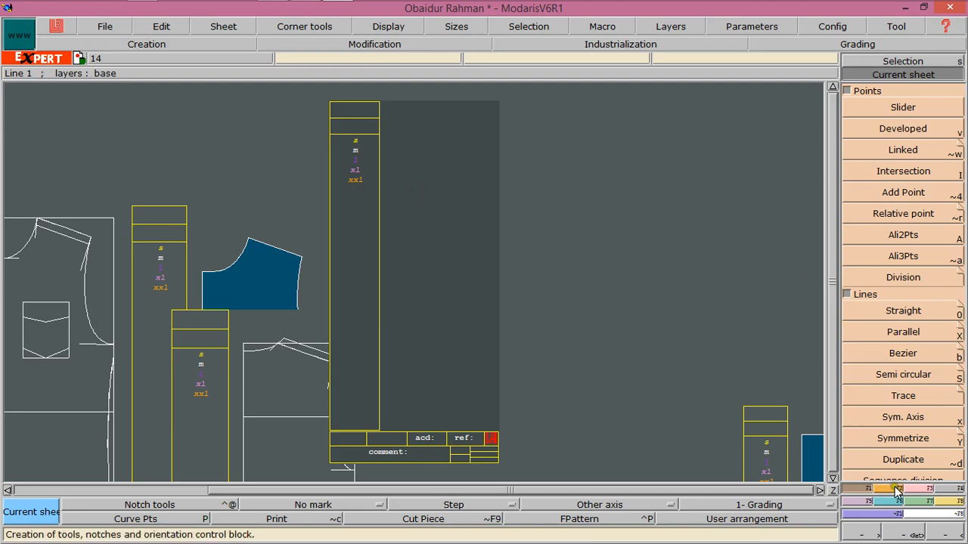
{"action": "scroll", "coordinate": [877, 344], "scroll_direction": "down", "scroll_amount": 5}
{"action": "left_click", "coordinate": [886, 408]}
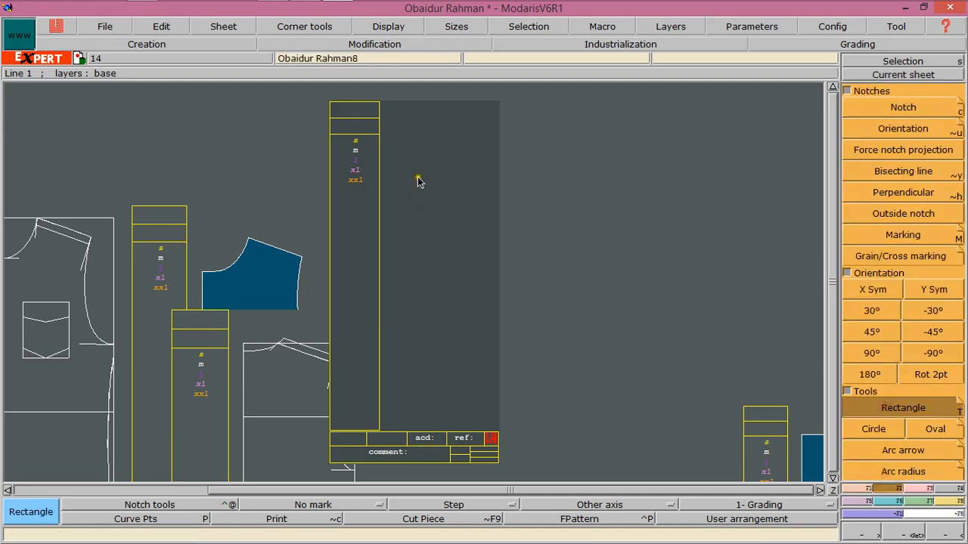
{"action": "left_click_drag", "start_coordinate": [407, 150], "coordinate": [477, 288]}
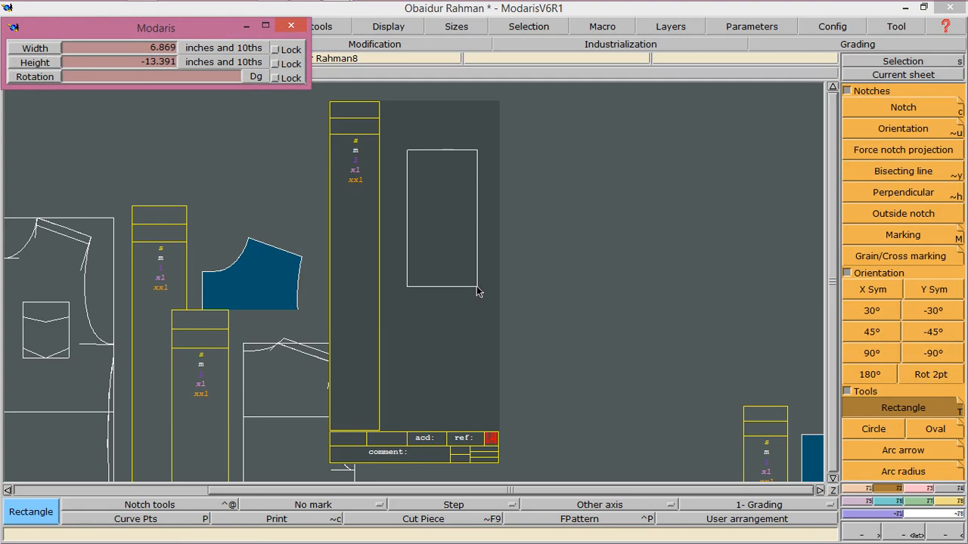
{"action": "key", "text": "Down"}
{"action": "key", "text": "Return"}
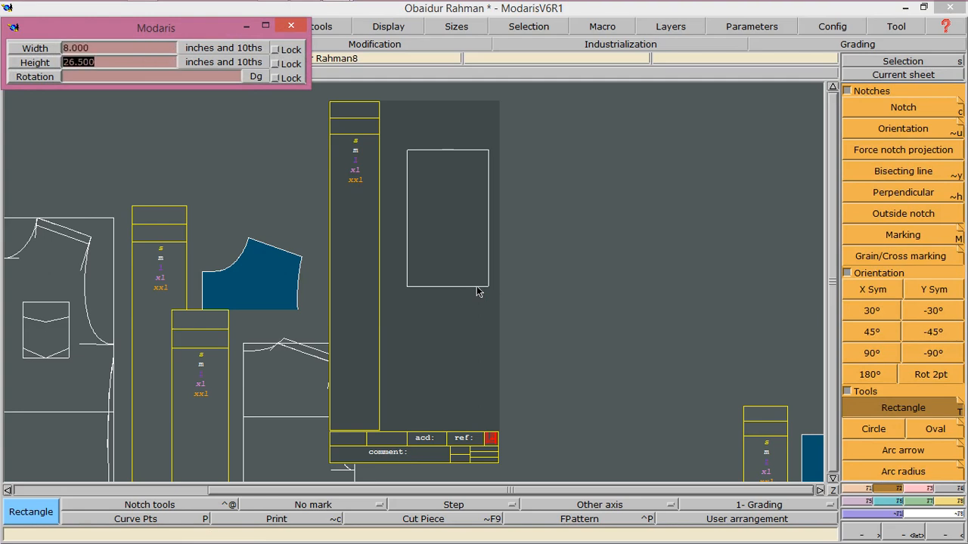
{"action": "type", "text": "-26.500"}
{"action": "key", "text": "Return"}
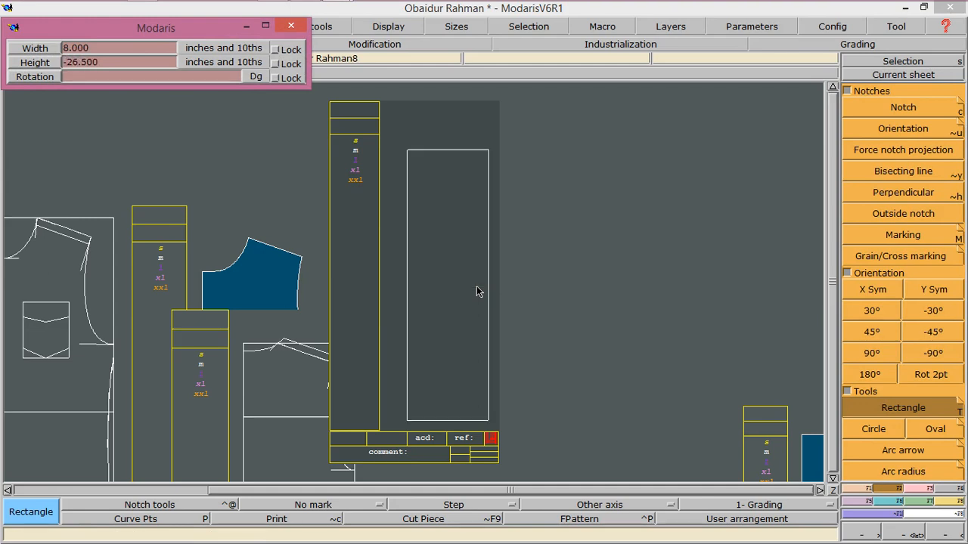
{"action": "left_click", "coordinate": [476, 291]}
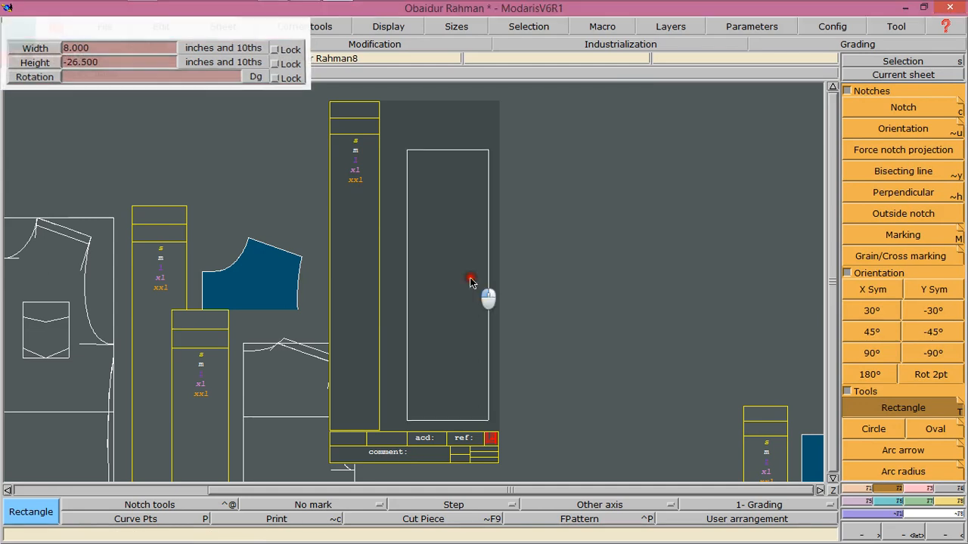
Place a developed point 4.5 inches along the rectangle's bottom edge from the lower left corner
{"action": "left_click", "coordinate": [903, 74]}
{"action": "left_click", "coordinate": [408, 195]}
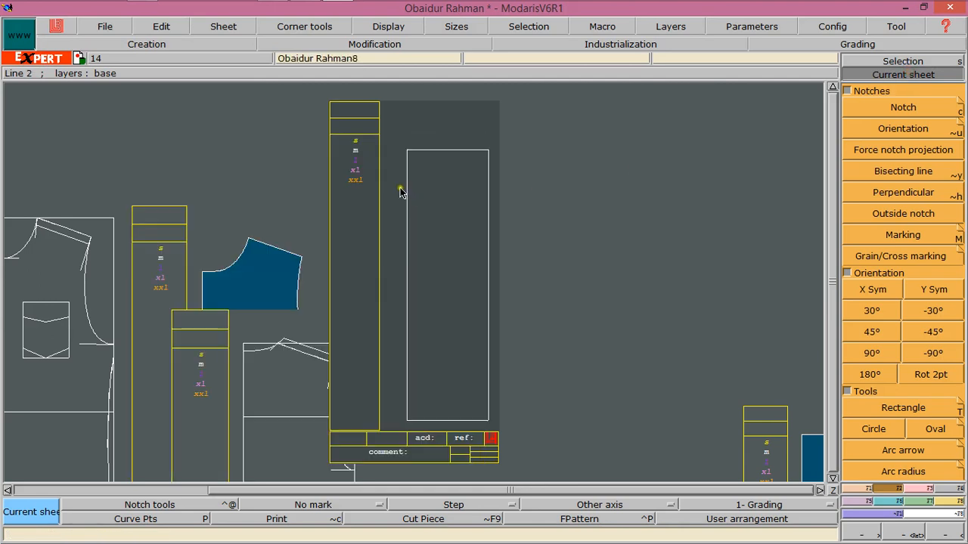
{"action": "left_click", "coordinate": [832, 490]}
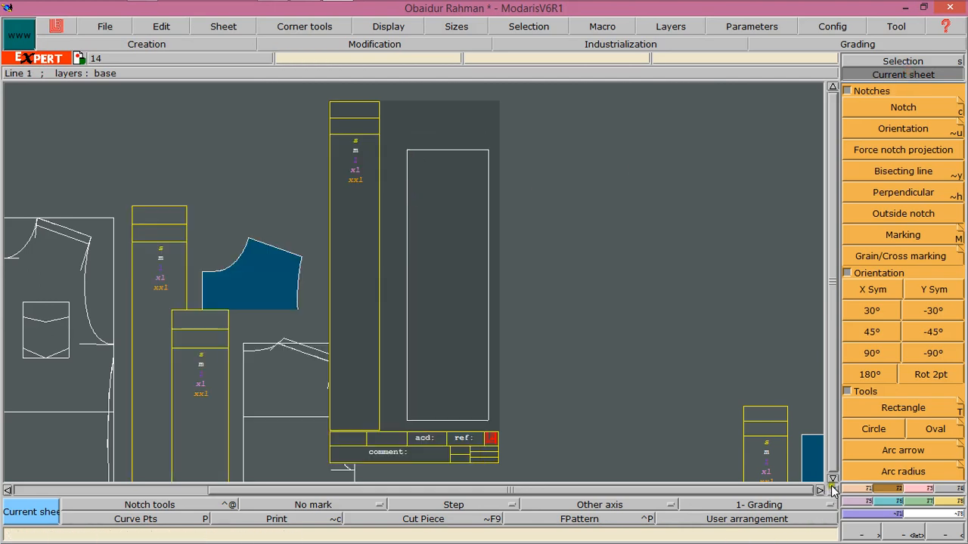
{"action": "left_click", "coordinate": [832, 478]}
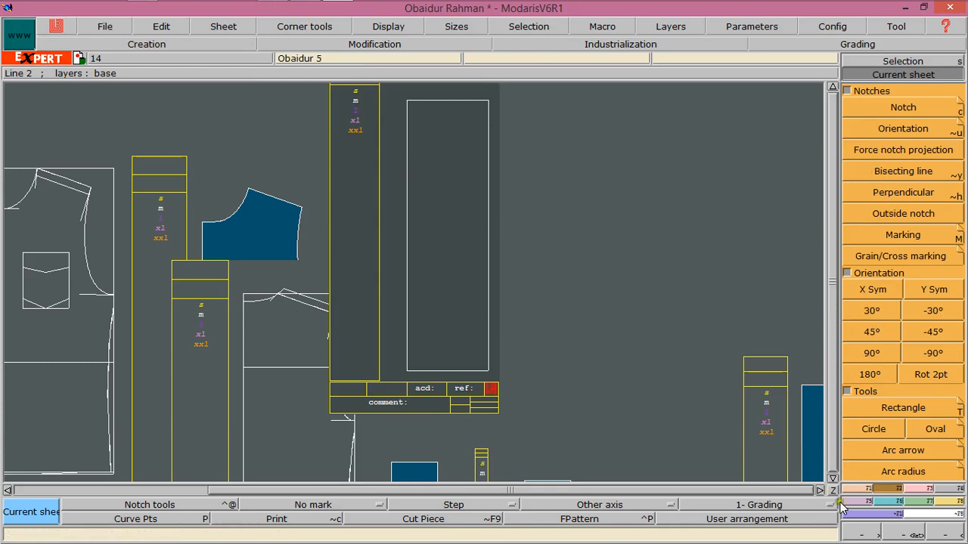
{"action": "left_click", "coordinate": [862, 489]}
{"action": "left_click", "coordinate": [889, 140]}
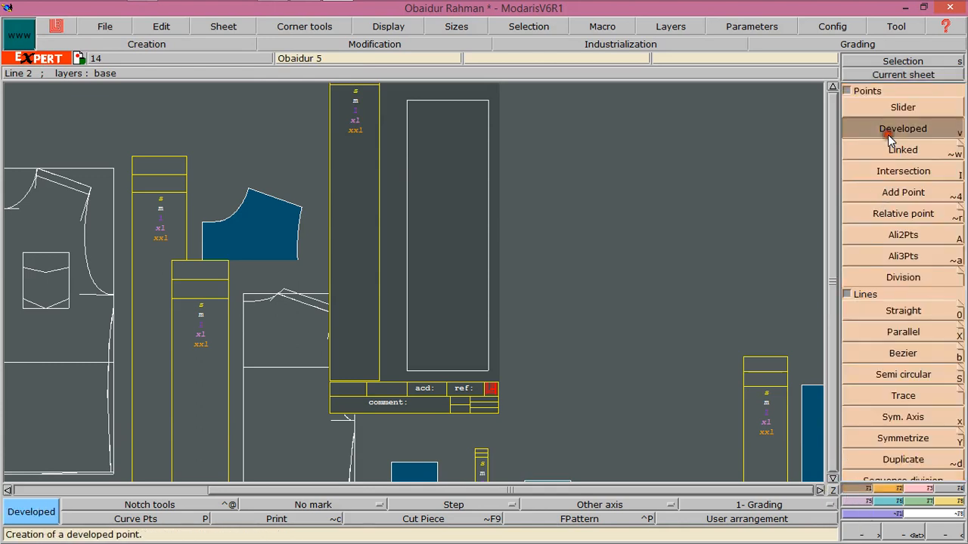
{"action": "left_click", "coordinate": [407, 368]}
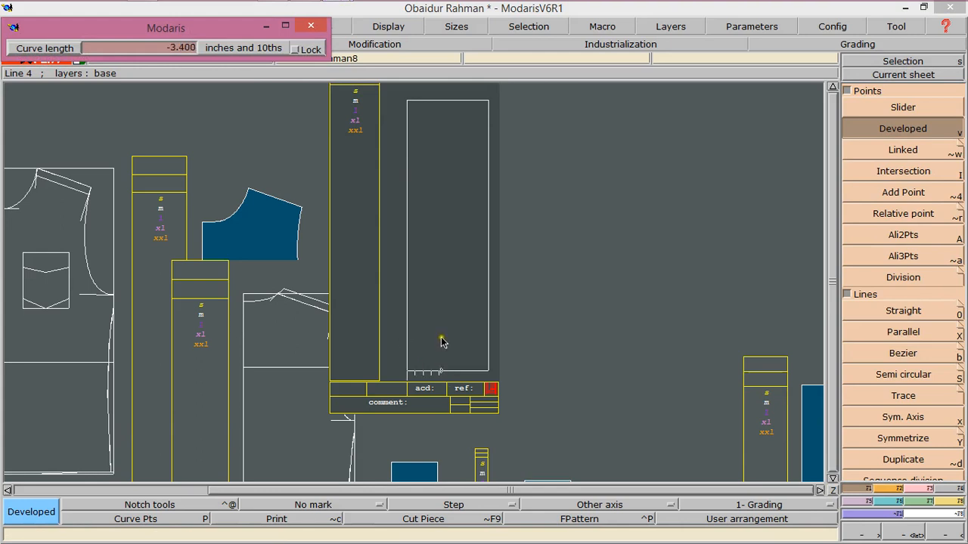
{"action": "type", "text": "4.500"}
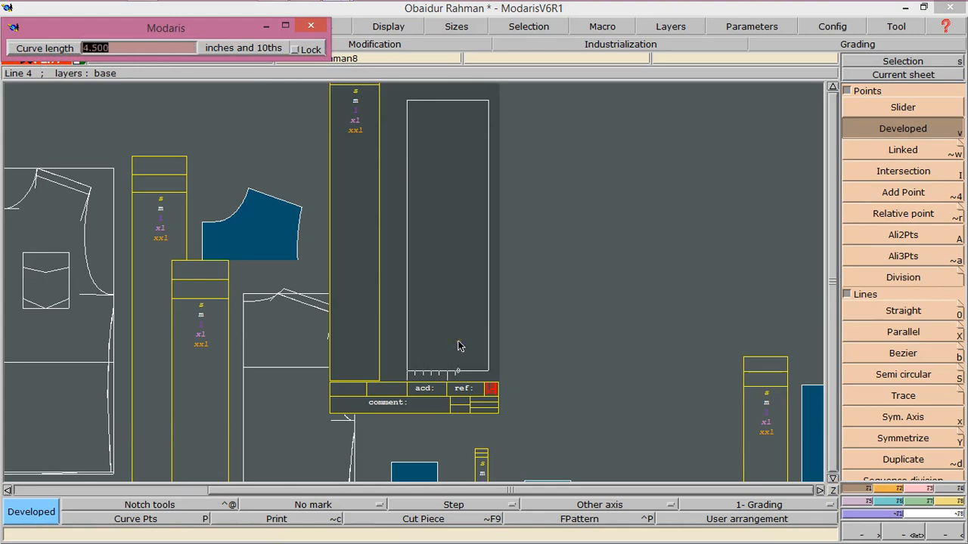
{"action": "type", "text": "-4.5"}
{"action": "key", "text": "Return"}
{"action": "left_click", "coordinate": [484, 311]}
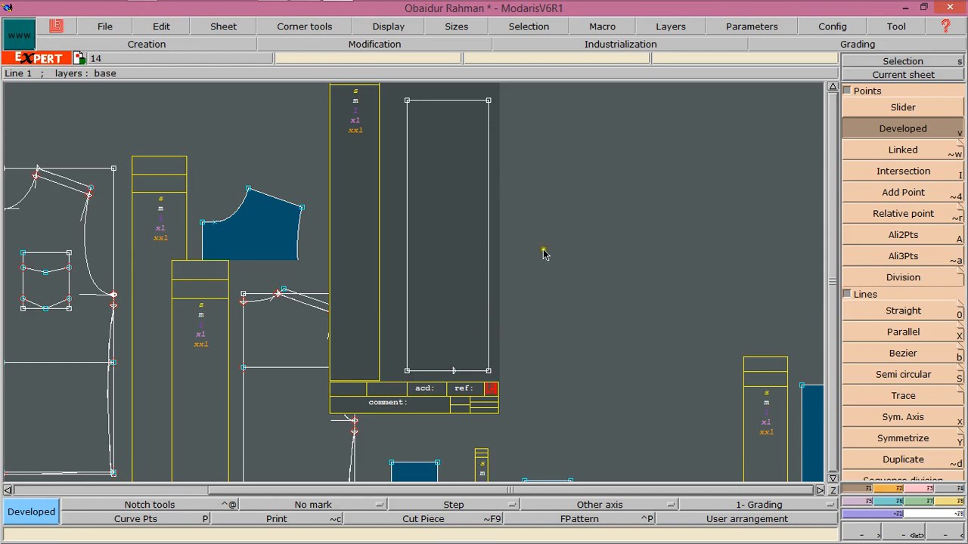
Draw a 21.25-inch line from the bottom-edge point up to the rectangle's right edge
{"action": "left_click", "coordinate": [881, 352]}
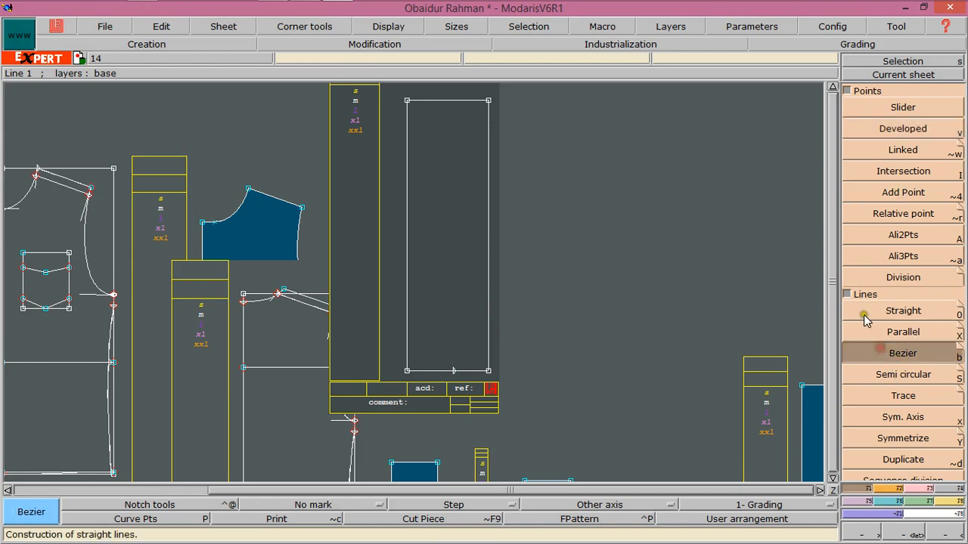
{"action": "left_click", "coordinate": [456, 370]}
{"action": "key", "text": "Down"}
{"action": "key", "text": "Down"}
{"action": "key", "text": "Down"}
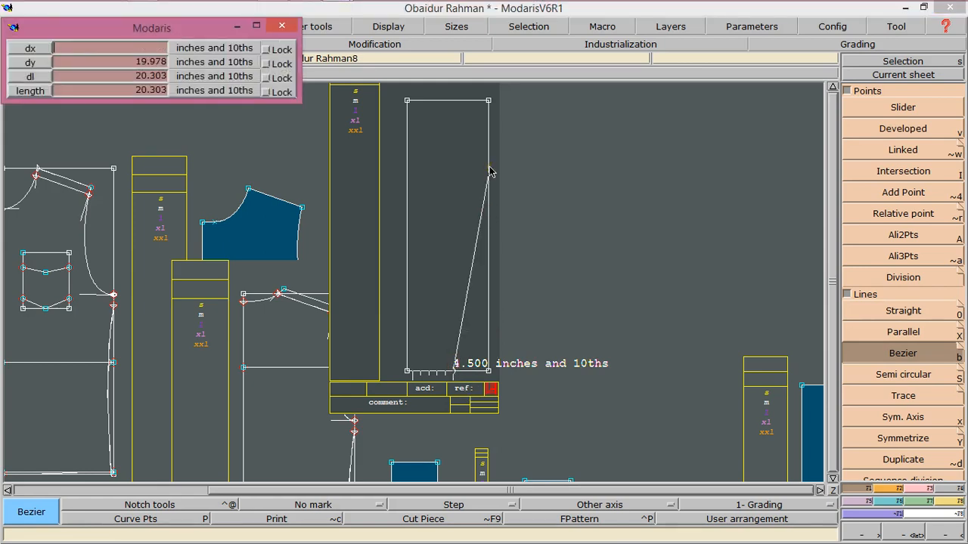
{"action": "type", "text": "21.25"}
{"action": "key", "text": "Down"}
{"action": "type", "text": "21.25"}
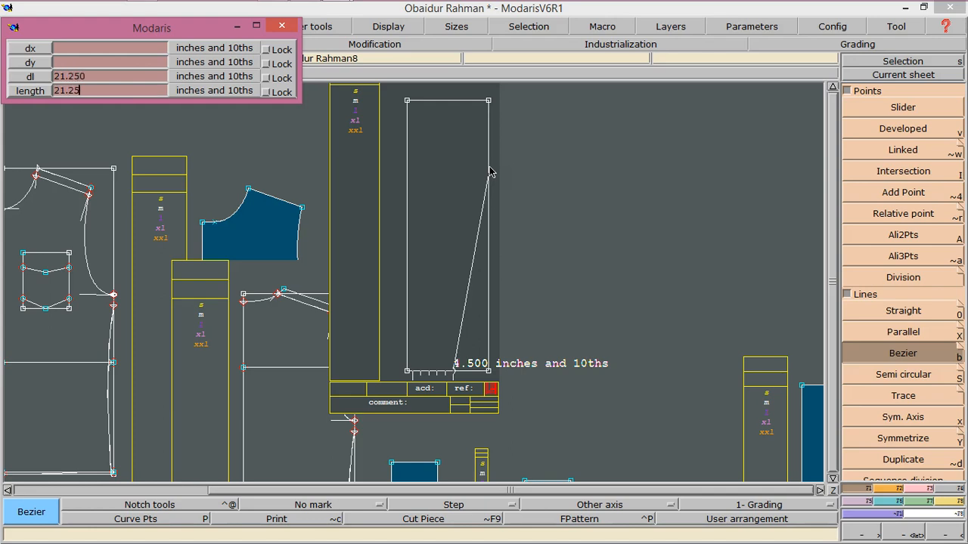
{"action": "key", "text": "Return"}
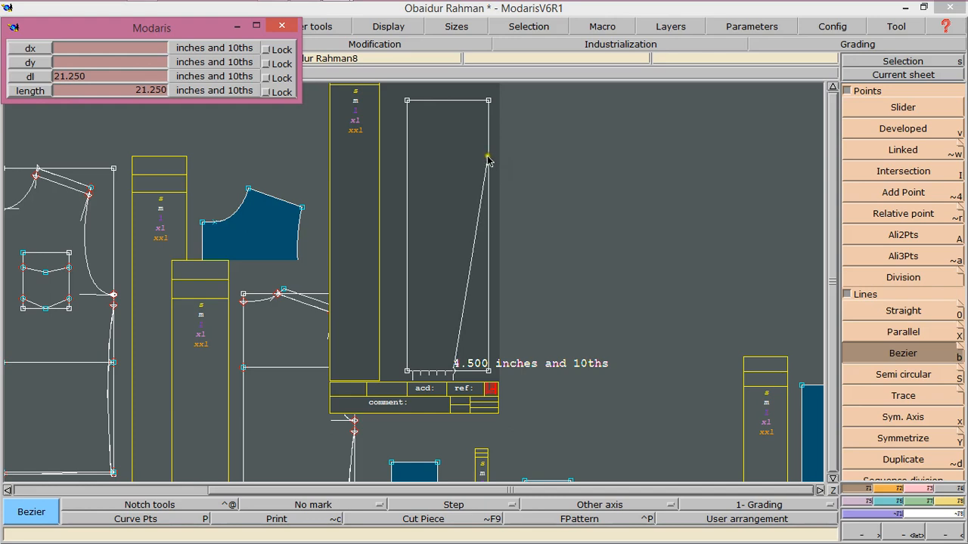
{"action": "left_click", "coordinate": [487, 159]}
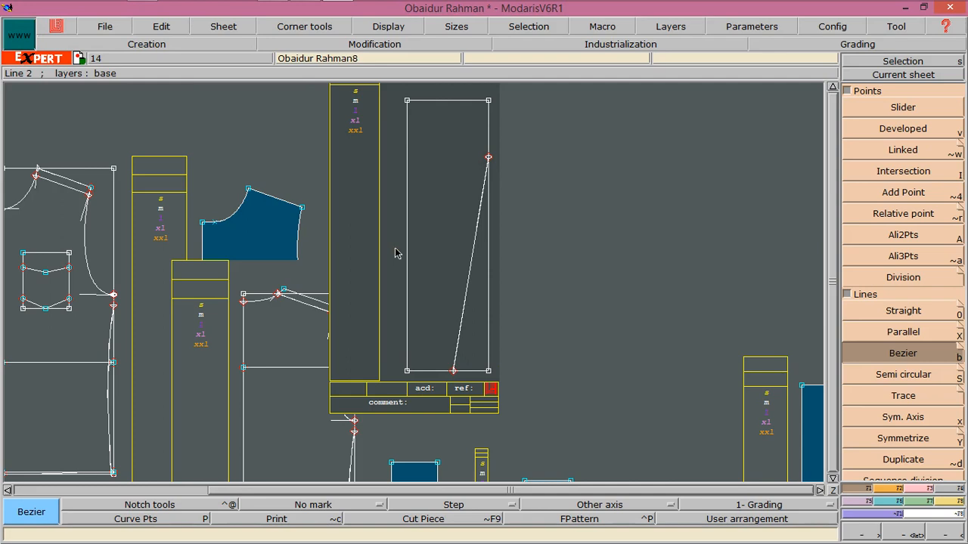
{"action": "left_click", "coordinate": [444, 265]}
Divide the 21.25-inch slanted line into 14 equal parts
{"action": "left_click", "coordinate": [903, 277]}
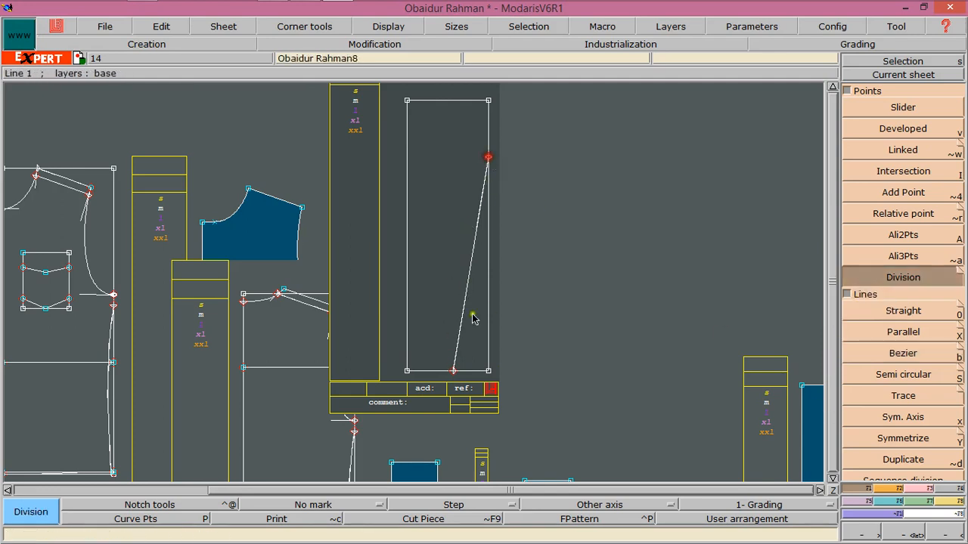
{"action": "left_click", "coordinate": [453, 373]}
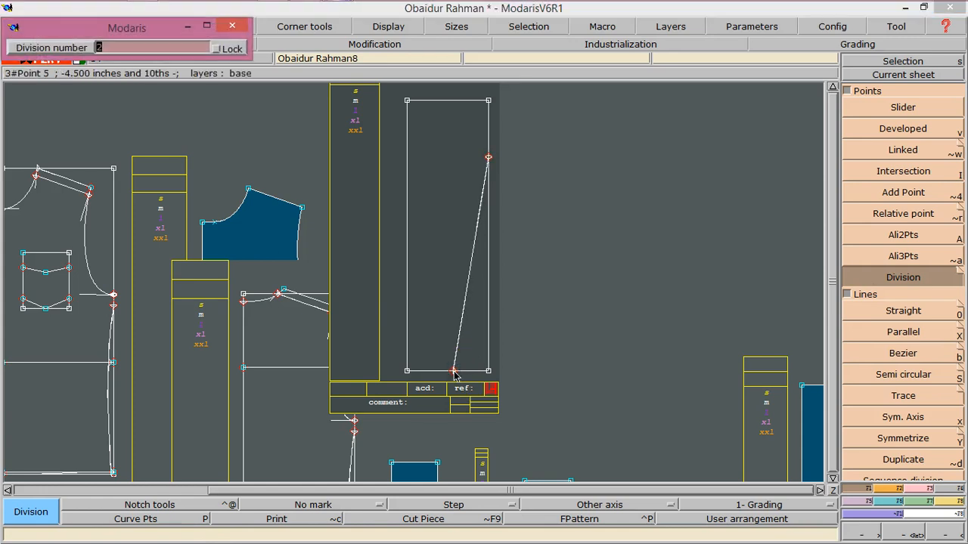
{"action": "type", "text": "14"}
{"action": "key", "text": "Return"}
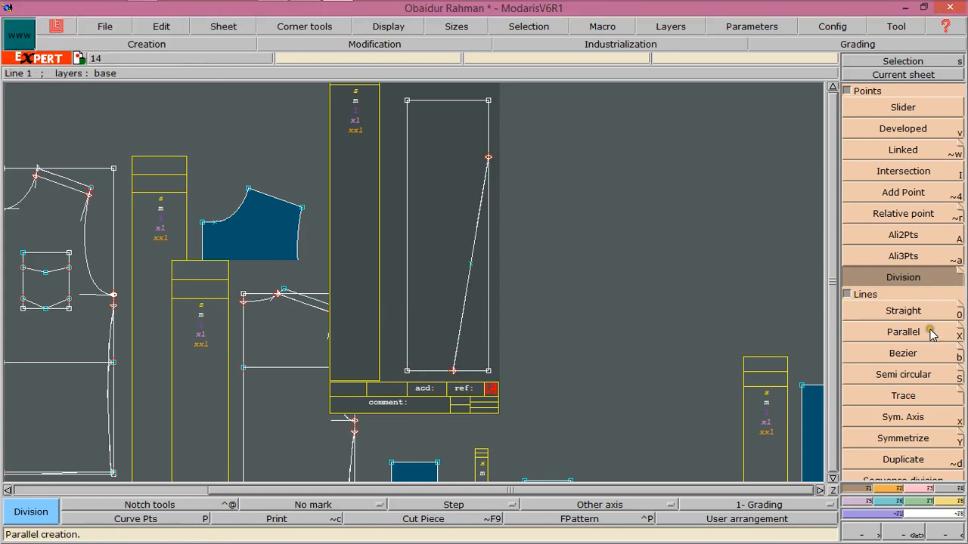
Draw a line parallel to the rectangle's top edge across the rectangle through the slanted line's midpoint
{"action": "left_click", "coordinate": [875, 333]}
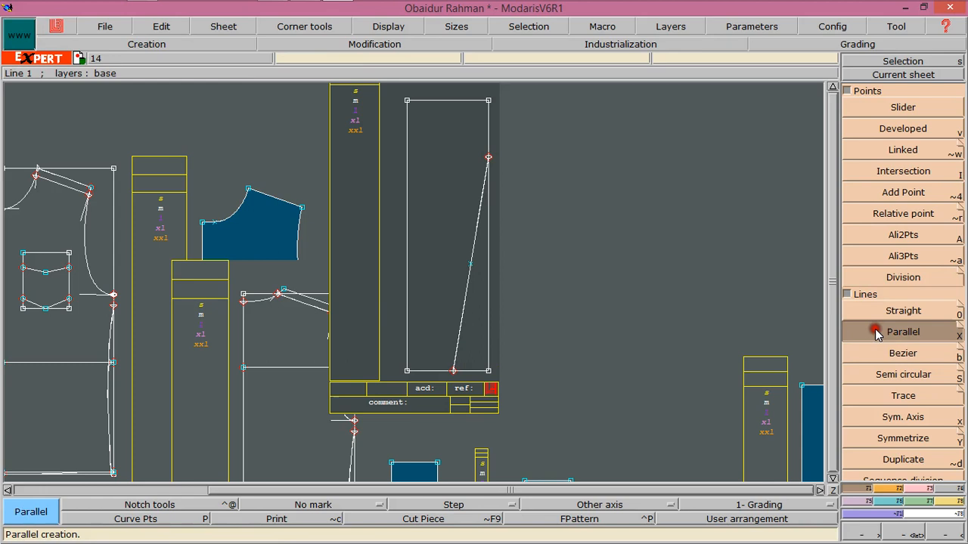
{"action": "left_click", "coordinate": [459, 101]}
{"action": "left_click", "coordinate": [459, 268]}
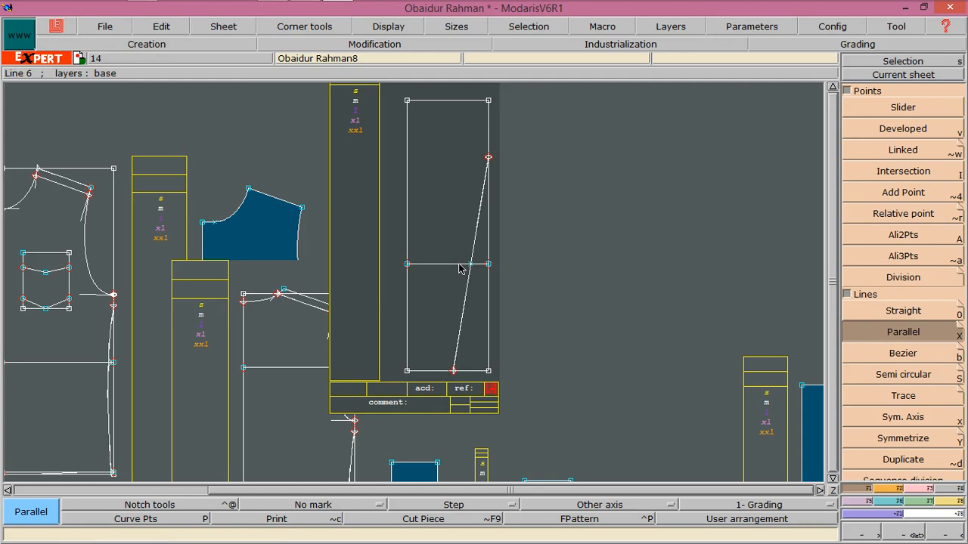
Place a developed point 6 inches along the new horizontal line from the rectangle's left edge
{"action": "left_click", "coordinate": [893, 129]}
{"action": "left_click", "coordinate": [412, 264]}
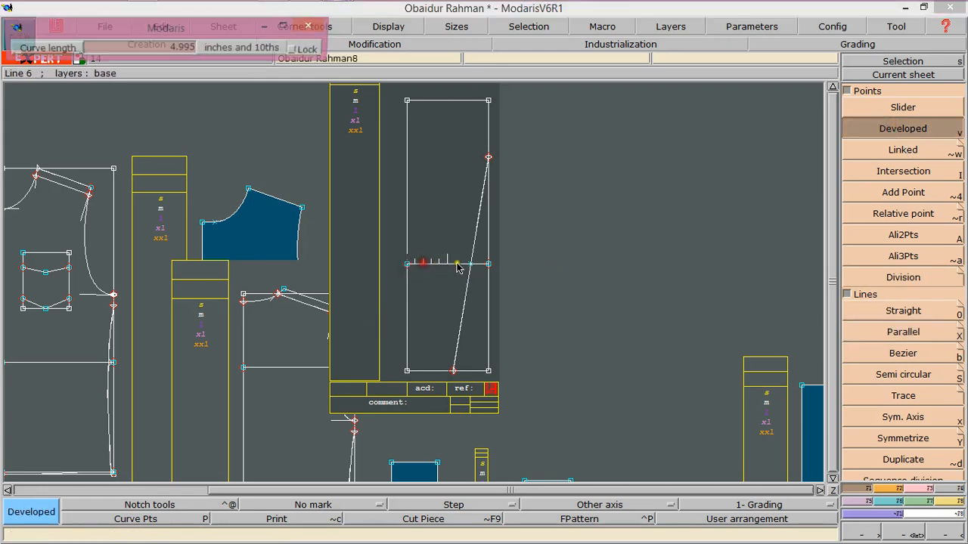
{"action": "type", "text": "6.500"}
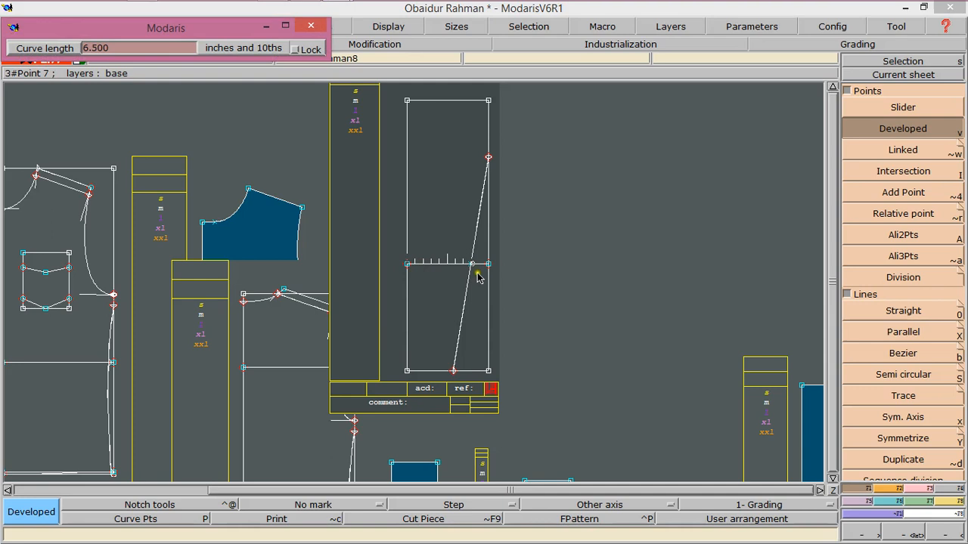
{"action": "key", "text": "Return"}
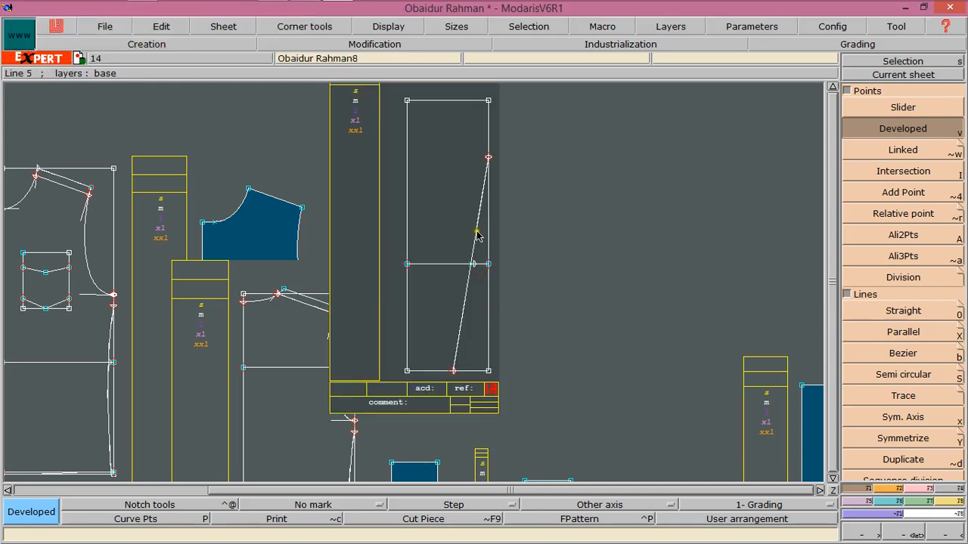
Delete the slanted guide line together with its division points and the extra point on the horizontal line
{"action": "left_click", "coordinate": [924, 488]}
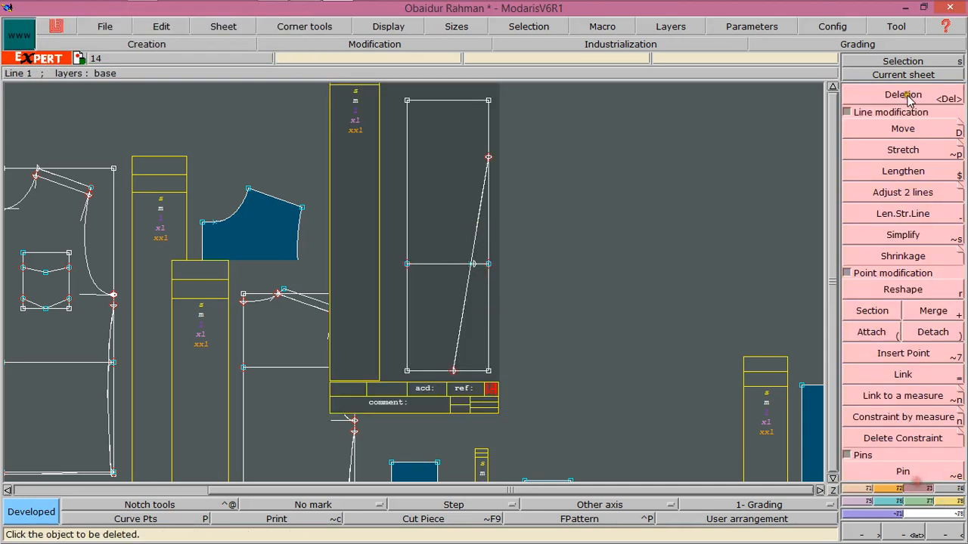
{"action": "left_click", "coordinate": [903, 94]}
{"action": "left_click", "coordinate": [477, 225]}
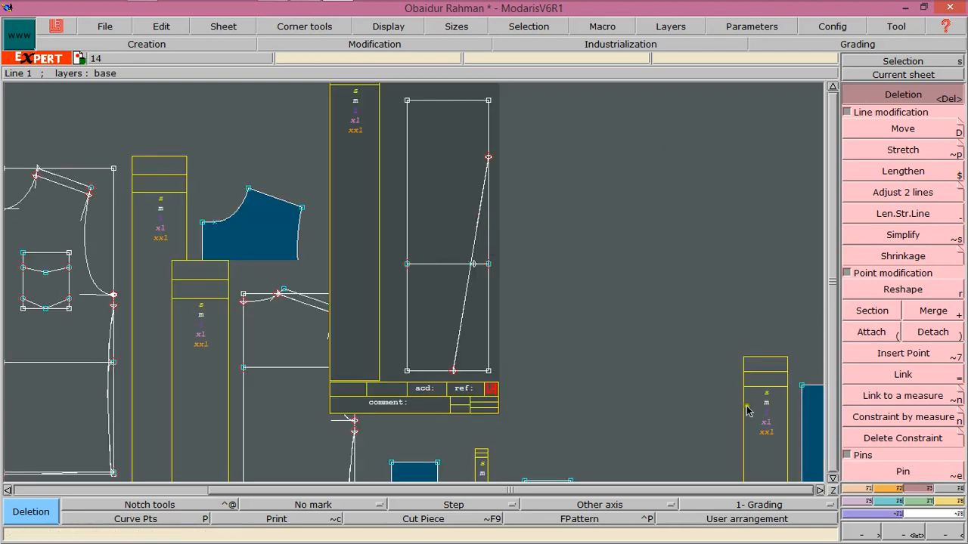
{"action": "left_click", "coordinate": [901, 532]}
{"action": "left_click", "coordinate": [434, 187]}
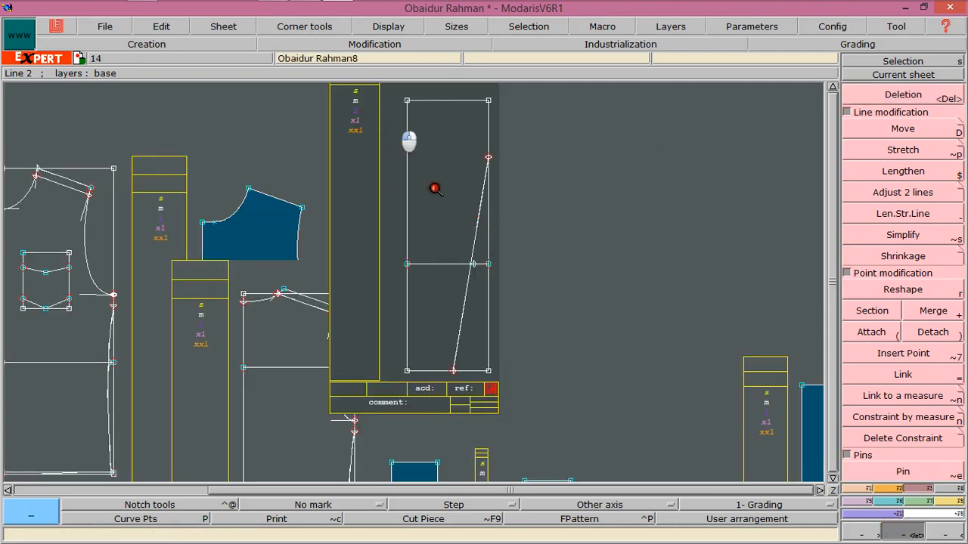
{"action": "left_click_drag", "start_coordinate": [435, 188], "coordinate": [524, 352]}
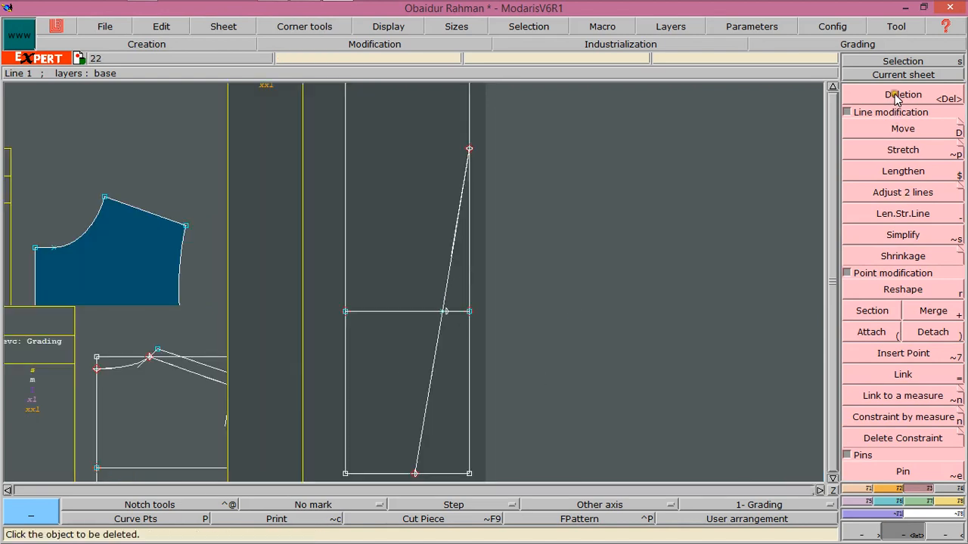
{"action": "left_click", "coordinate": [895, 96]}
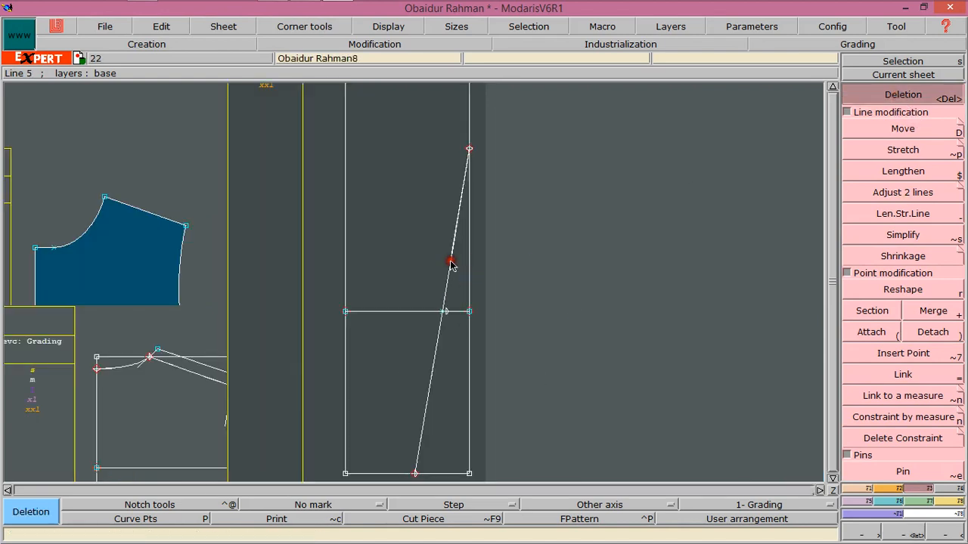
{"action": "left_click", "coordinate": [435, 355]}
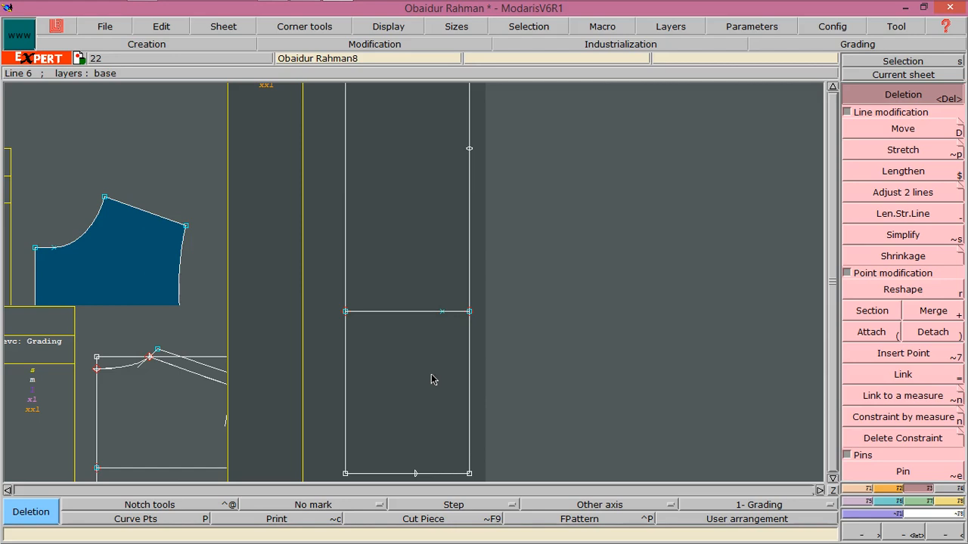
{"action": "left_click", "coordinate": [442, 317]}
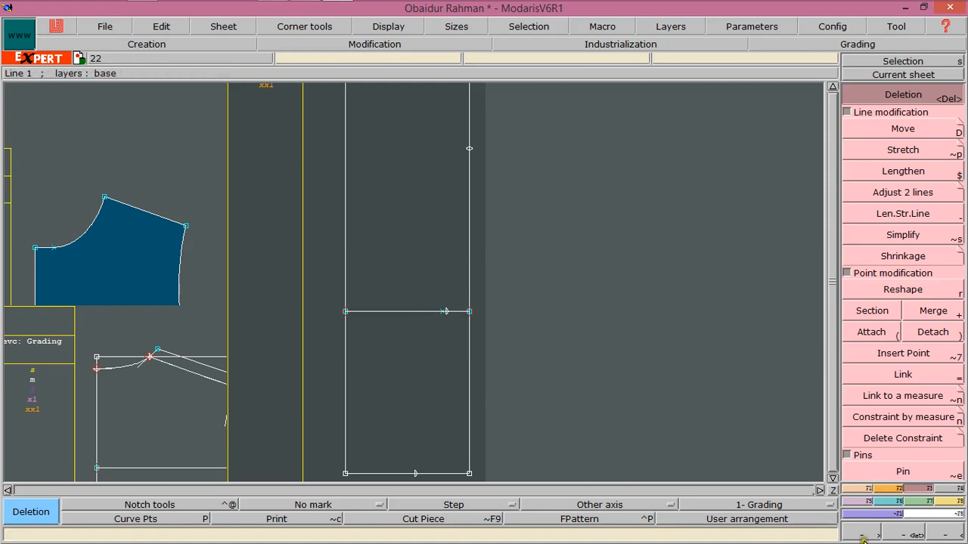
Delete the stray point on the horizontal line to the left of the 6-inch point
{"action": "left_click", "coordinate": [887, 535]}
{"action": "left_click_drag", "start_coordinate": [406, 285], "coordinate": [512, 356]}
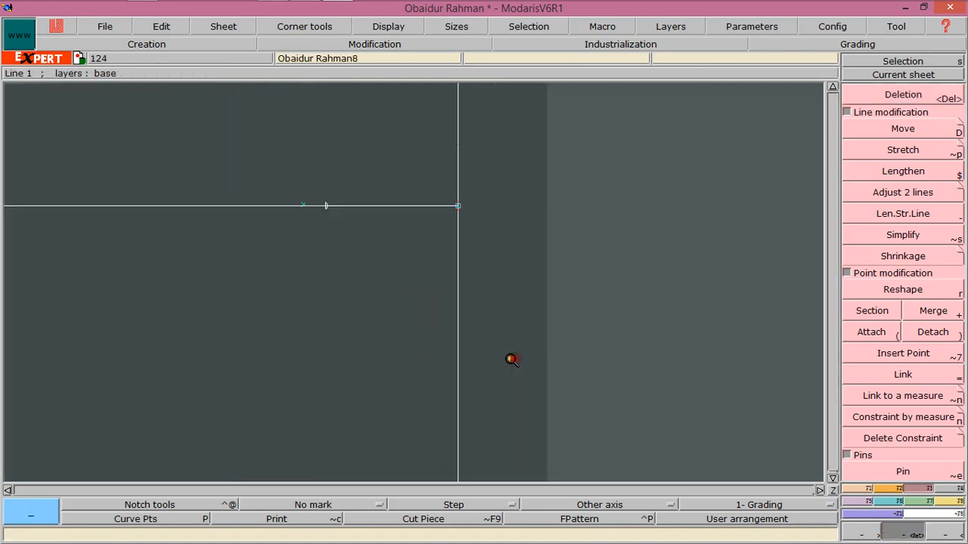
{"action": "left_click", "coordinate": [907, 96]}
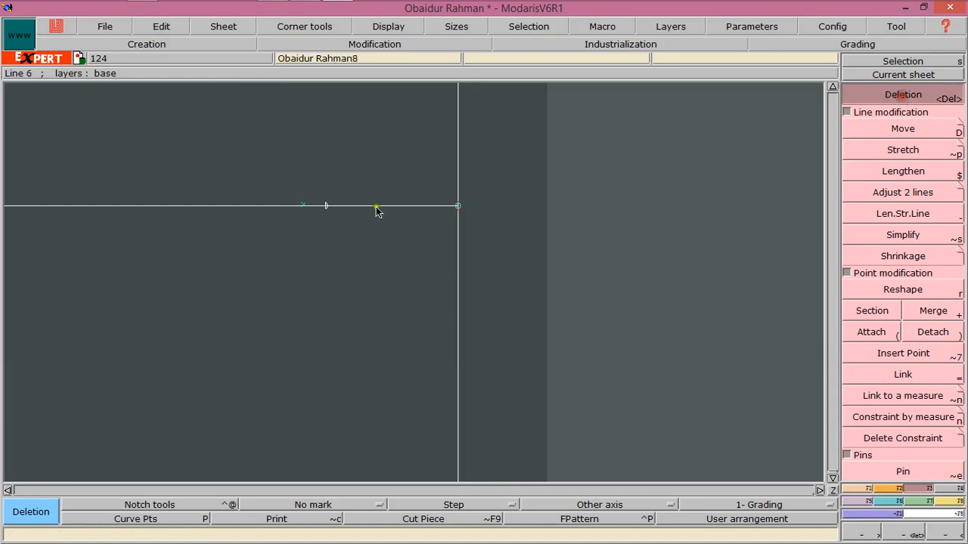
{"action": "left_click", "coordinate": [301, 206]}
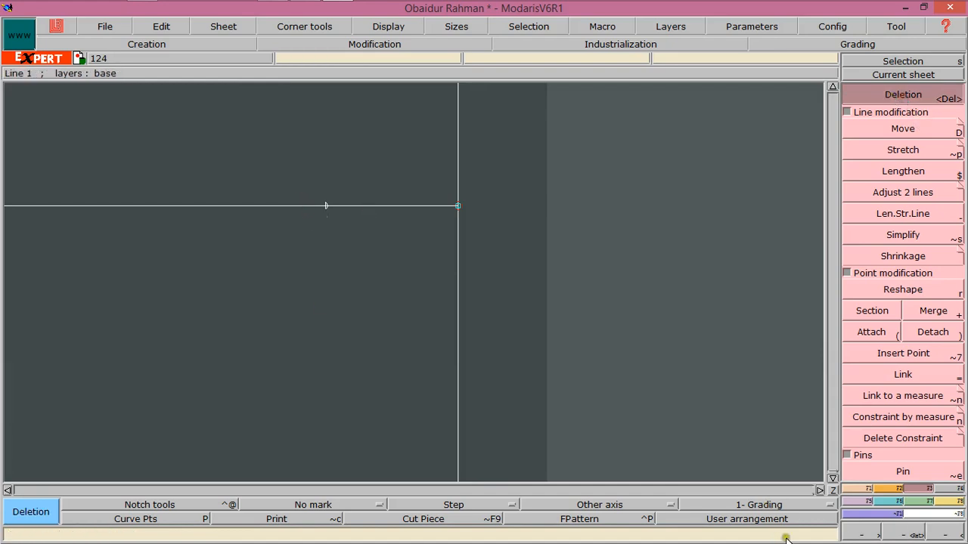
{"action": "left_click", "coordinate": [935, 535]}
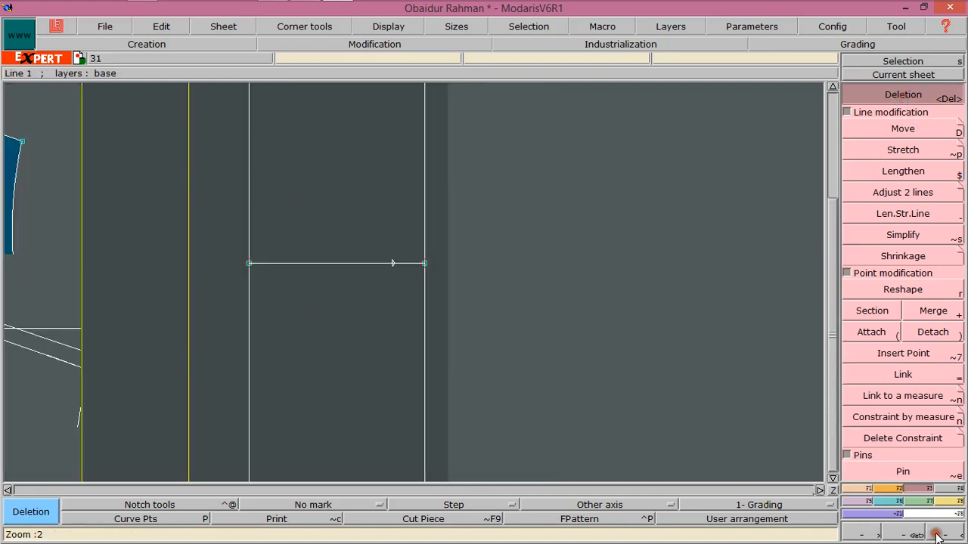
Draw a Bezier curve from the right-edge point through the 6-inch point down to the bottom-edge point
{"action": "left_click", "coordinate": [861, 489]}
{"action": "left_click", "coordinate": [905, 353]}
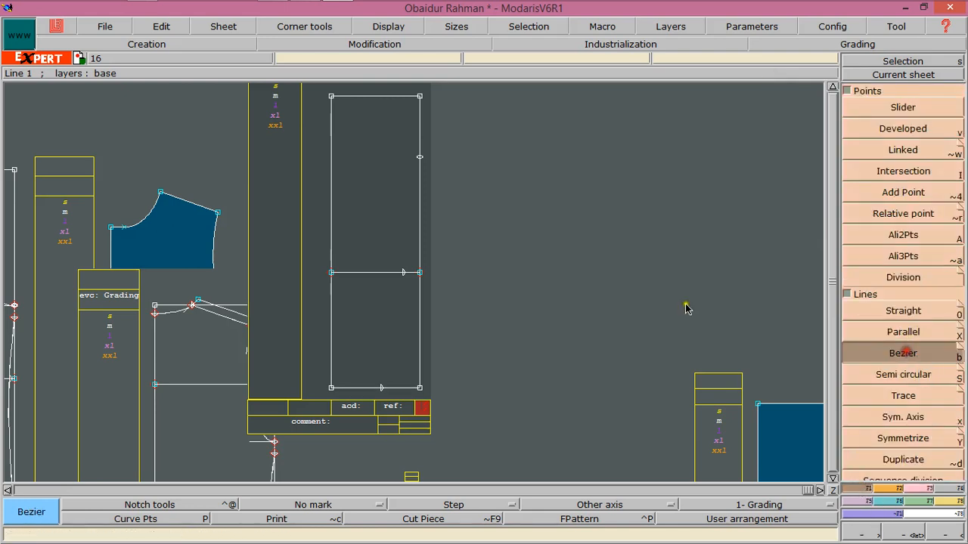
{"action": "left_click", "coordinate": [419, 159]}
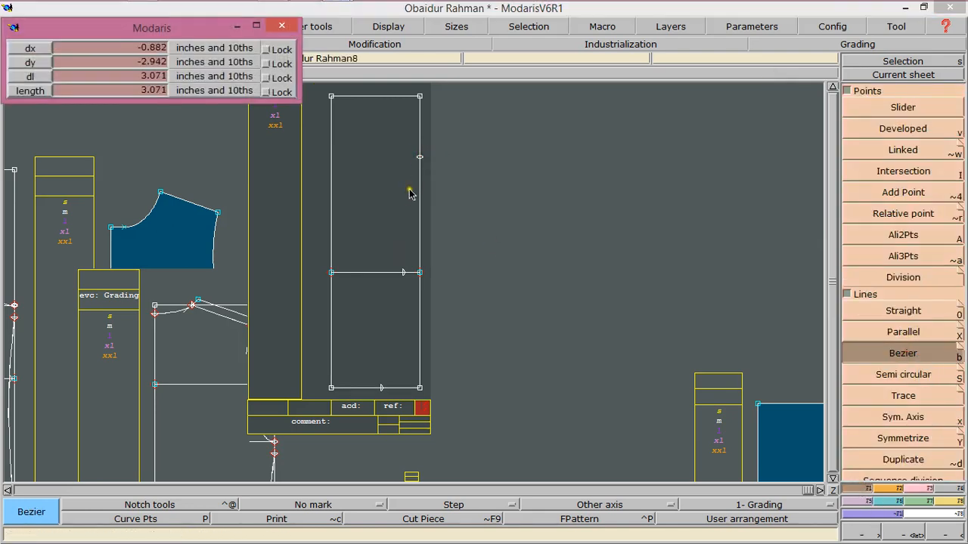
{"action": "left_click", "coordinate": [403, 273]}
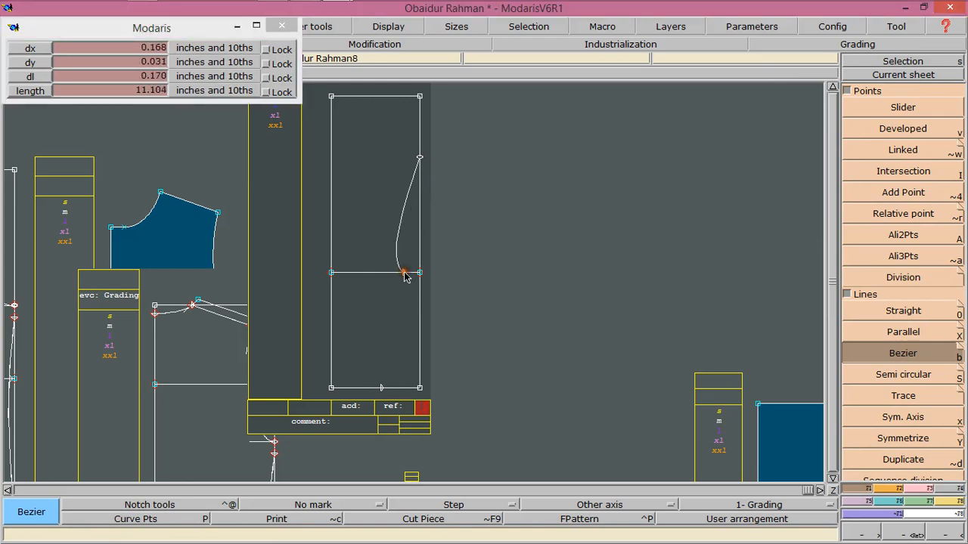
{"action": "left_click", "coordinate": [382, 389]}
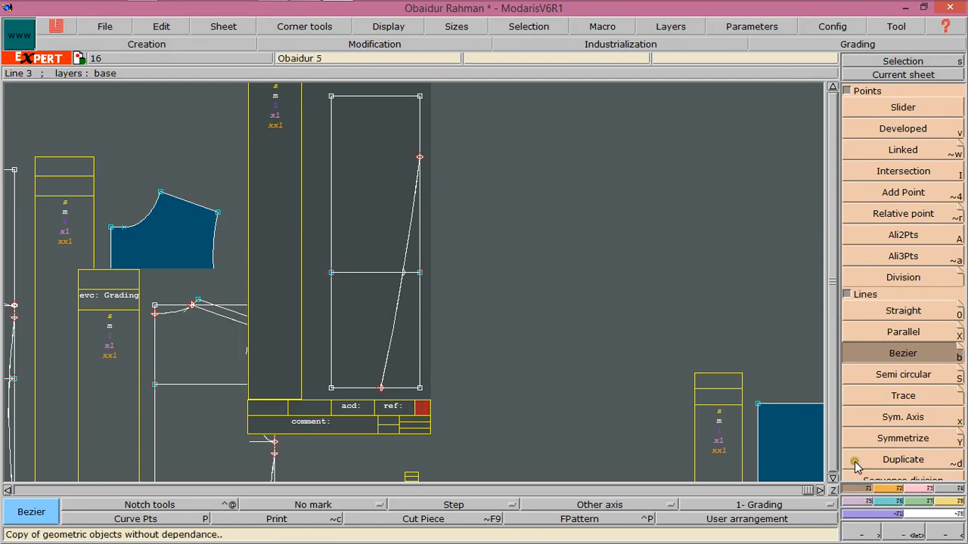
Draw a curve from the top-left corner to the right-edge point and reshape it into an S-shaped curve
{"action": "left_click", "coordinate": [331, 98]}
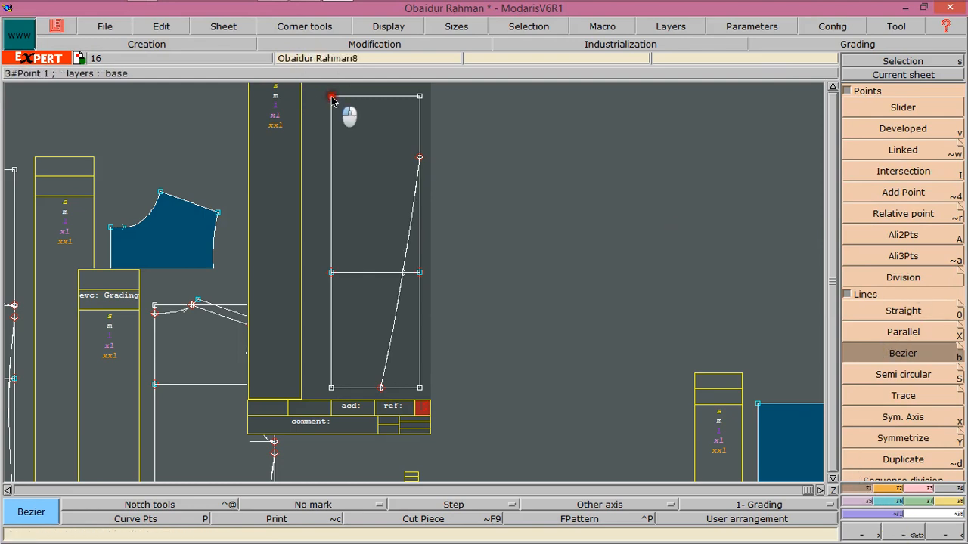
{"action": "left_click", "coordinate": [419, 158]}
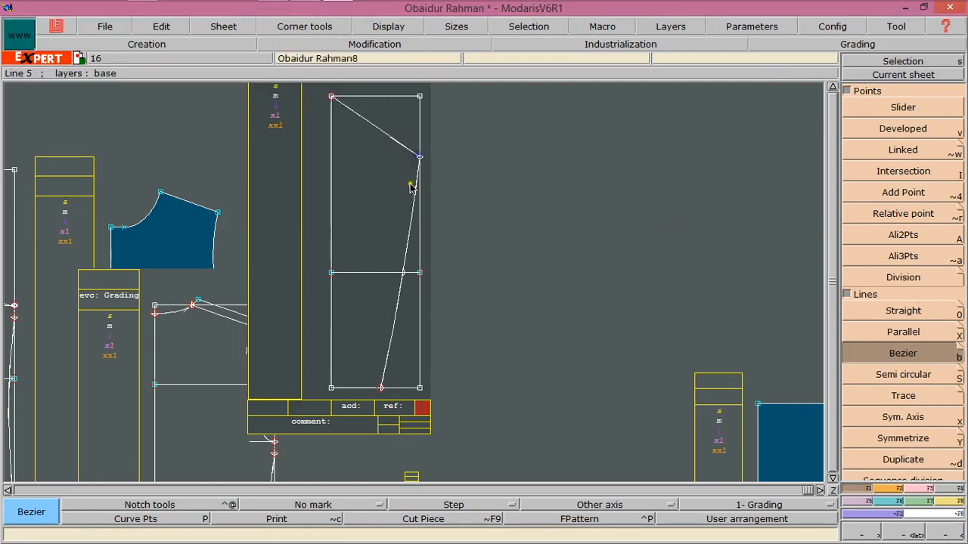
{"action": "left_click", "coordinate": [917, 489]}
{"action": "left_click", "coordinate": [891, 289]}
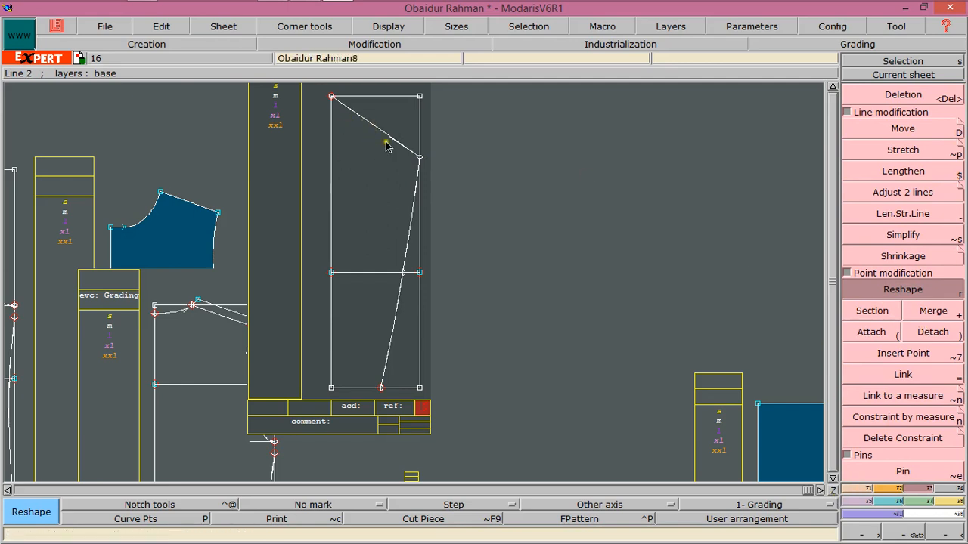
{"action": "left_click_drag", "start_coordinate": [346, 108], "coordinate": [383, 101]}
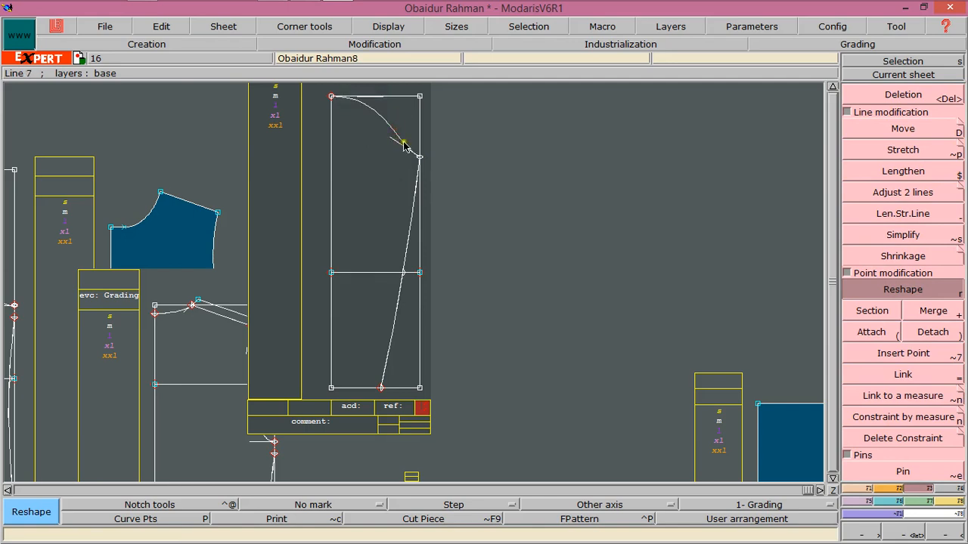
{"action": "left_click_drag", "start_coordinate": [403, 144], "coordinate": [368, 162]}
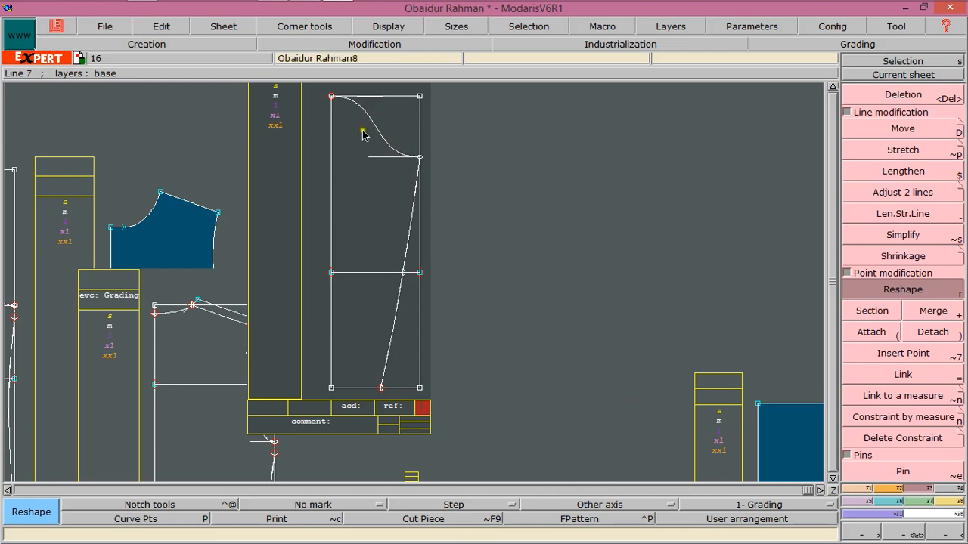
Draw a rectangle 4.5 inches wide and 2.5 inches high below the pattern's bottom-left corner
{"action": "left_click", "coordinate": [833, 493]}
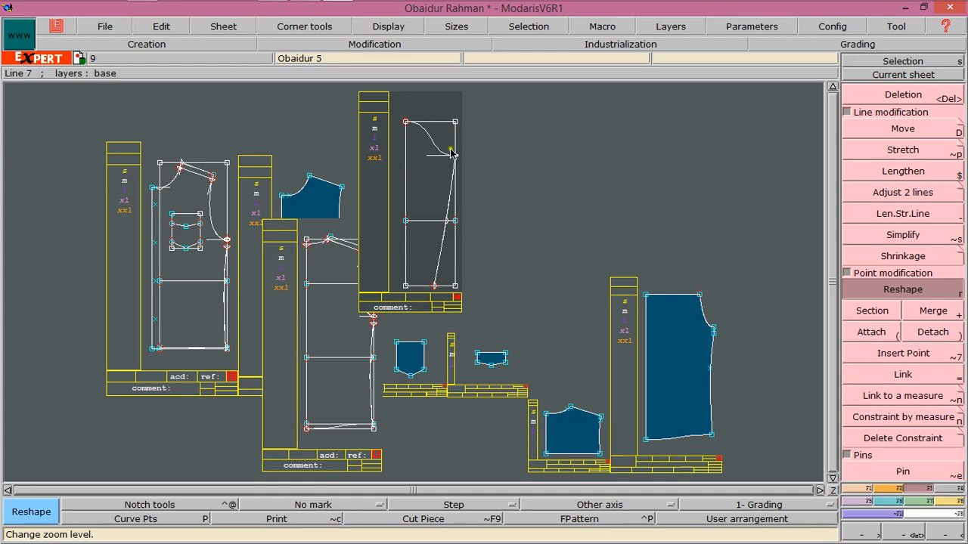
{"action": "left_click", "coordinate": [449, 172]}
{"action": "key", "text": "Home"}
{"action": "left_click", "coordinate": [950, 501]}
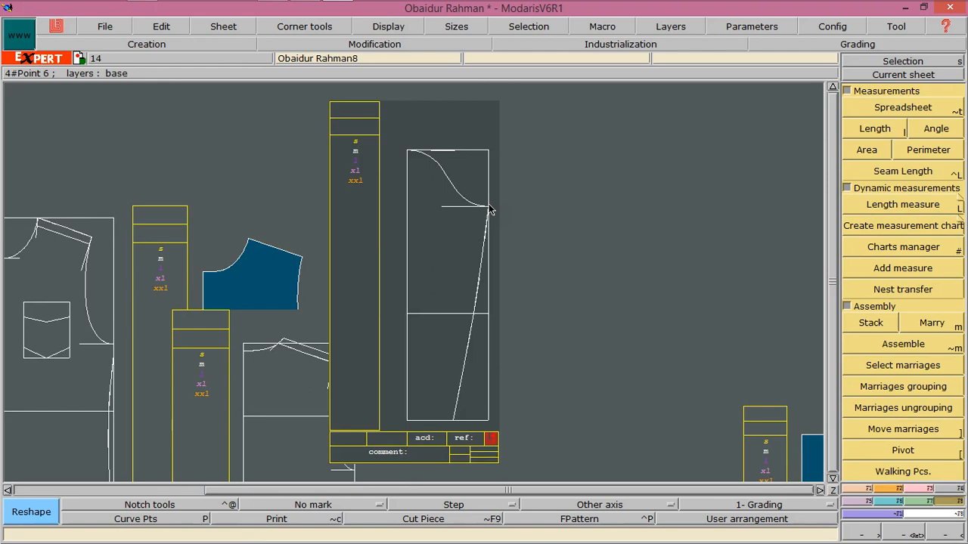
{"action": "left_click", "coordinate": [869, 489]}
{"action": "left_click", "coordinate": [887, 489]}
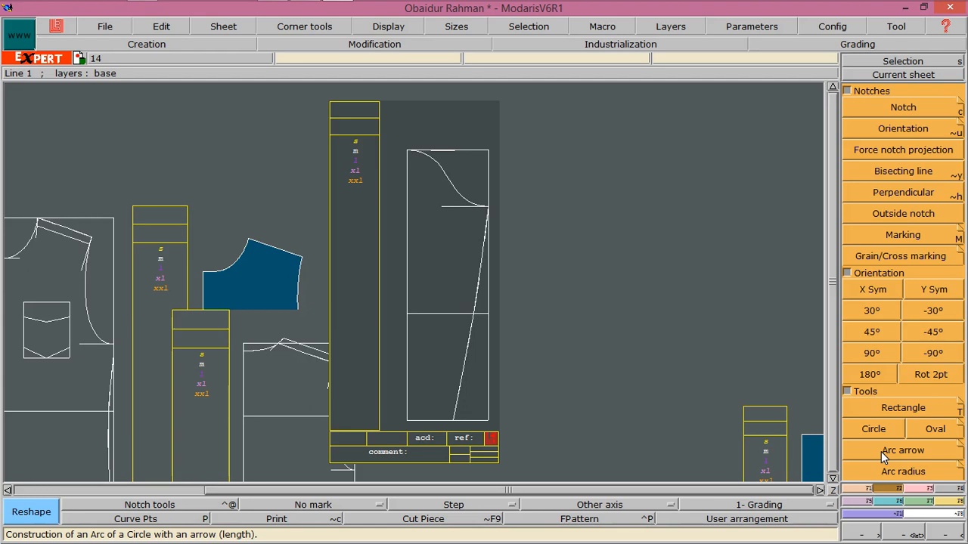
{"action": "left_click", "coordinate": [886, 408]}
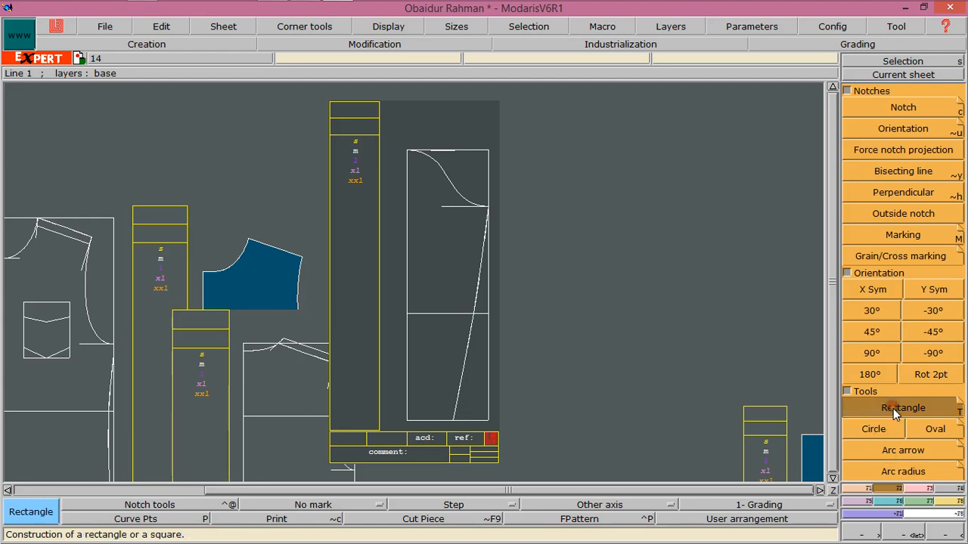
{"action": "left_click", "coordinate": [408, 425]}
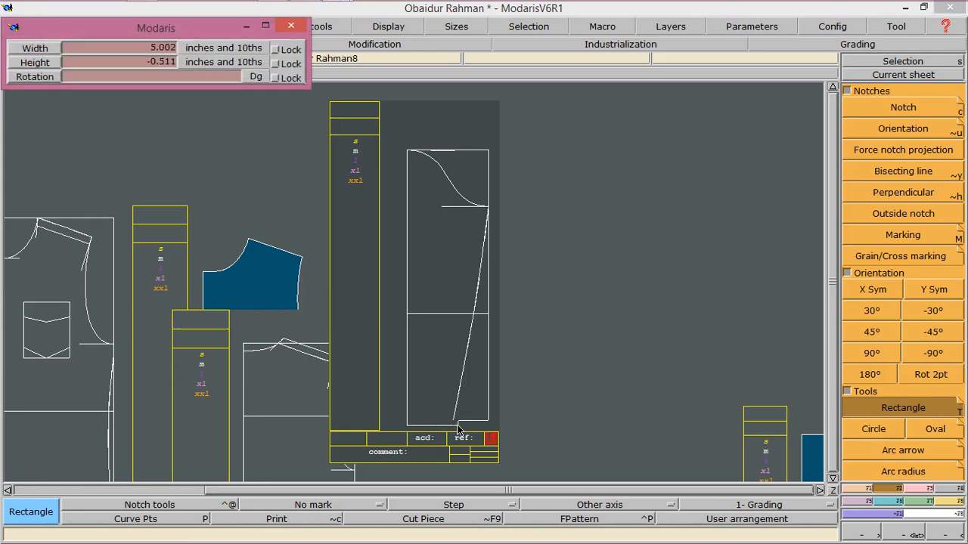
{"action": "type", "text": "8"}
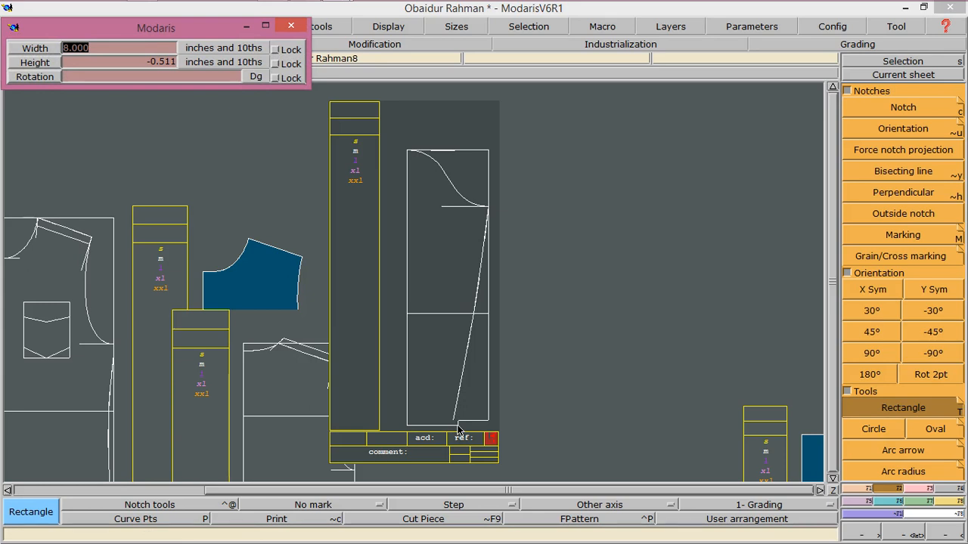
{"action": "type", "text": "4.5"}
{"action": "key", "text": "Tab"}
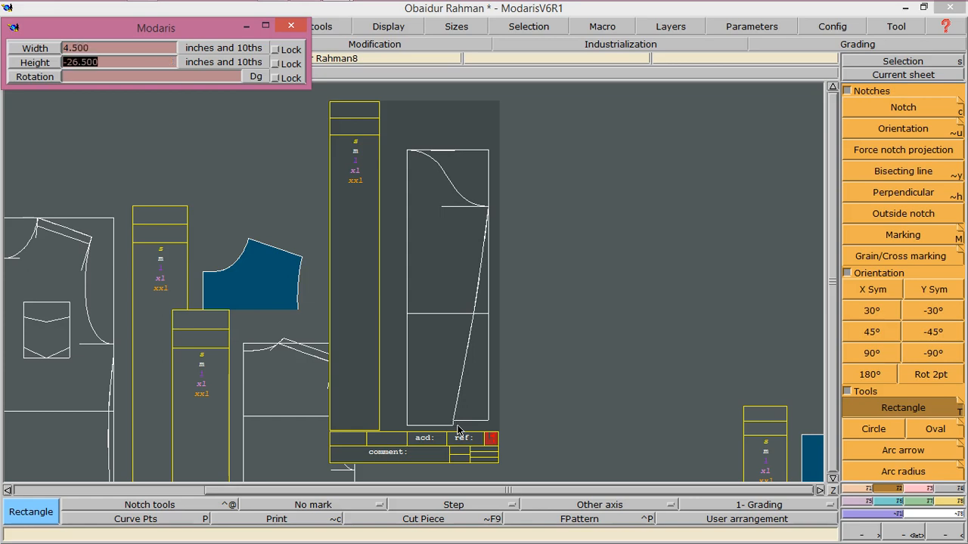
{"action": "type", "text": "4"}
{"action": "type", "text": "2.5"}
{"action": "key", "text": "Return"}
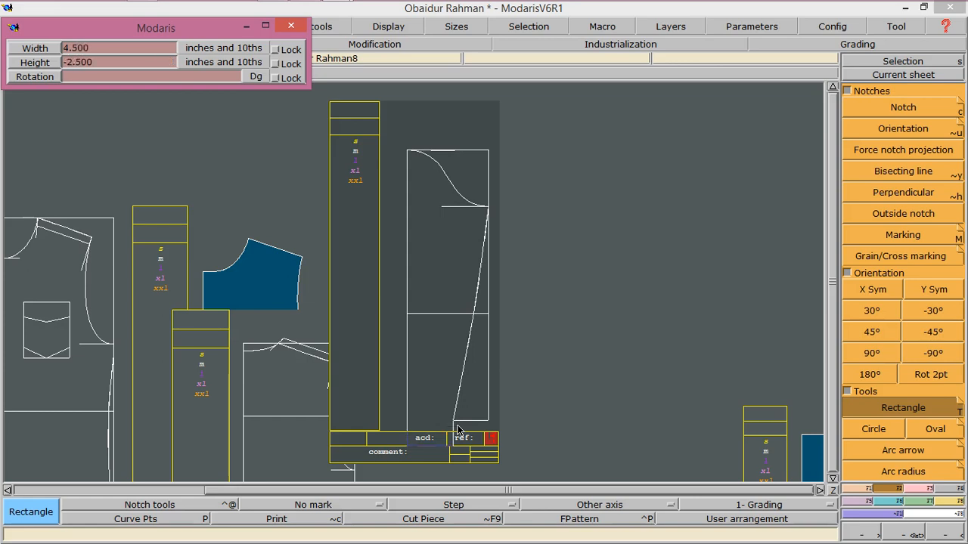
{"action": "left_click", "coordinate": [455, 412]}
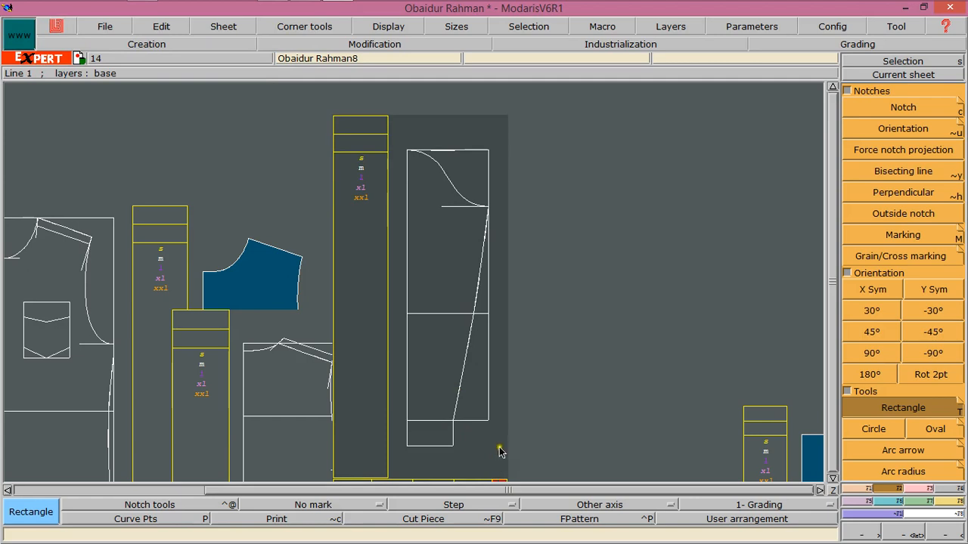
{"action": "left_click", "coordinate": [852, 490]}
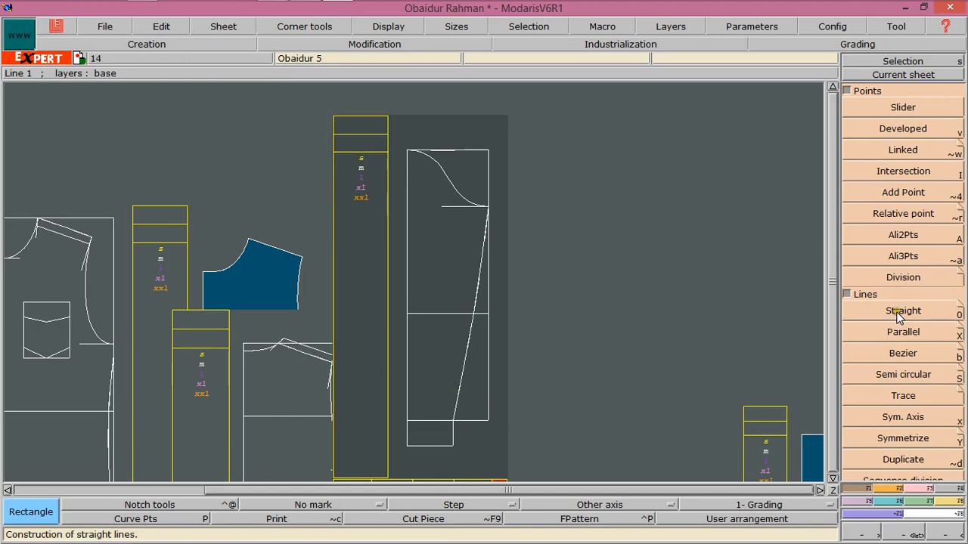
Extract the drafted sleeve-like pattern and the small rectangle below it as seam pieces
{"action": "left_click", "coordinate": [949, 489]}
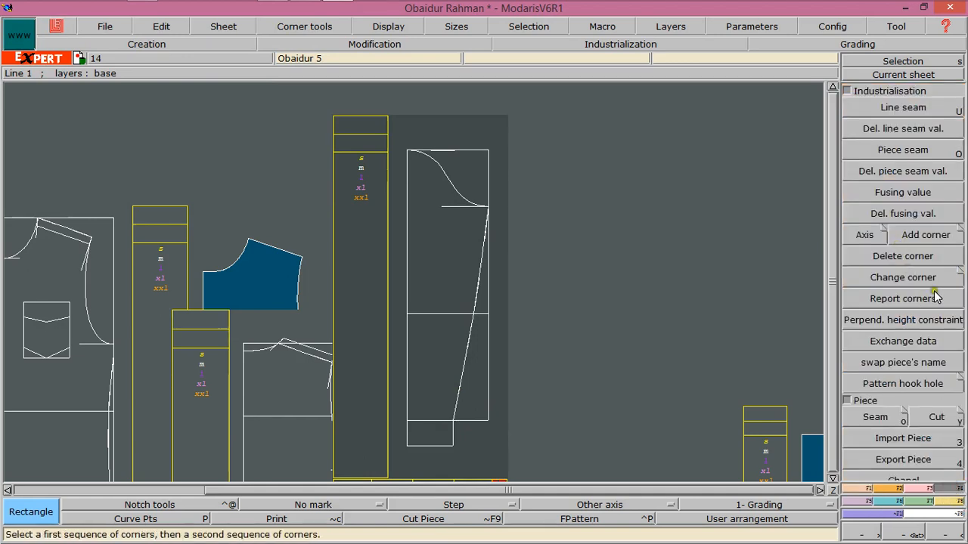
{"action": "left_click", "coordinate": [874, 417]}
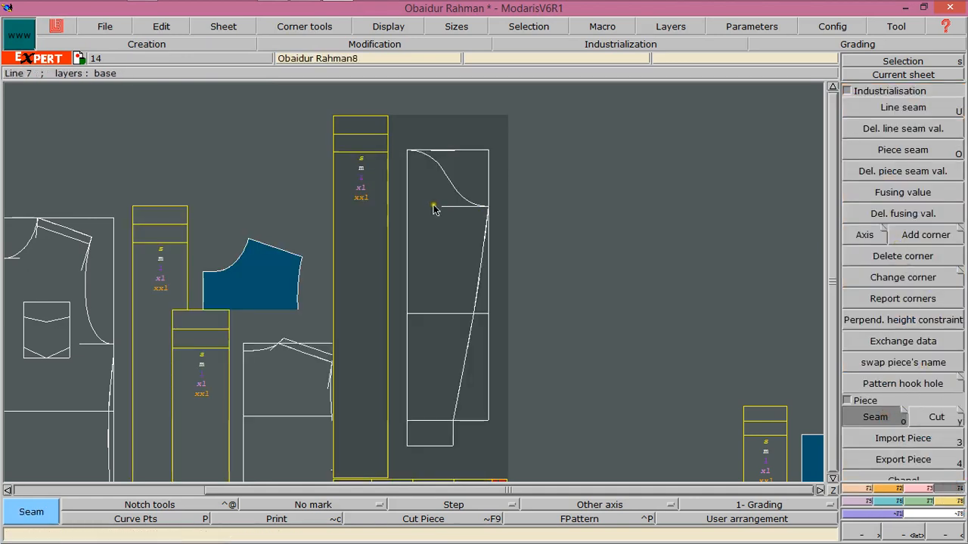
{"action": "left_click", "coordinate": [416, 199]}
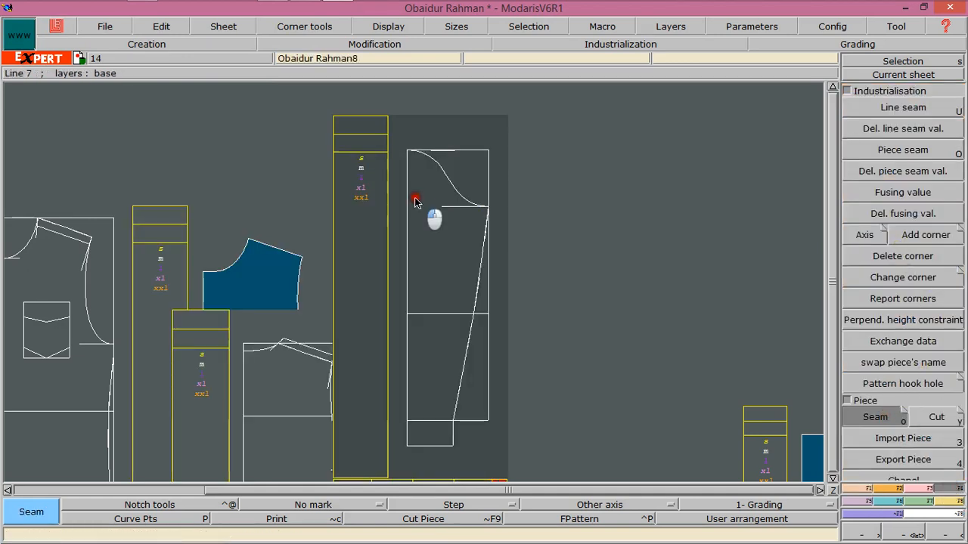
{"action": "left_click", "coordinate": [440, 340]}
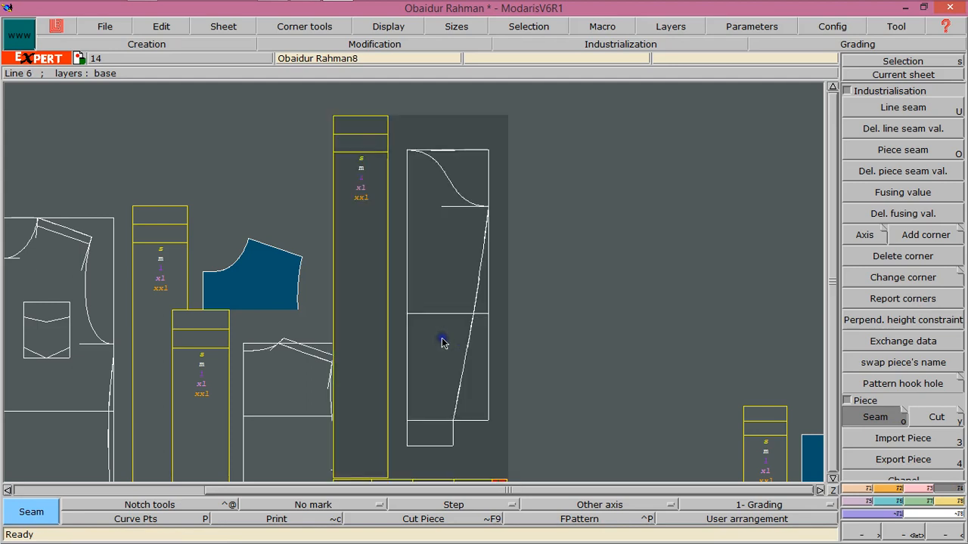
{"action": "left_click", "coordinate": [423, 428]}
{"action": "left_click", "coordinate": [433, 434]}
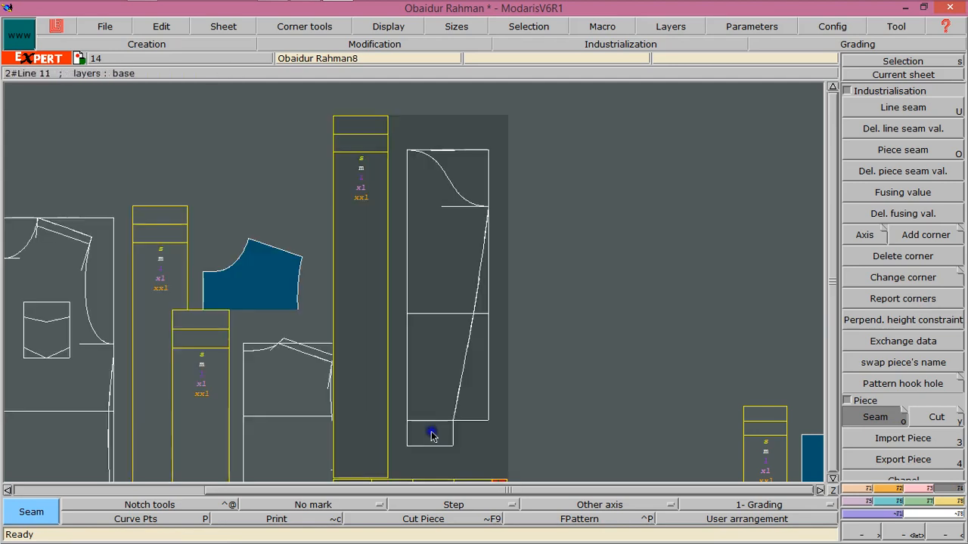
{"action": "left_click", "coordinate": [832, 490]}
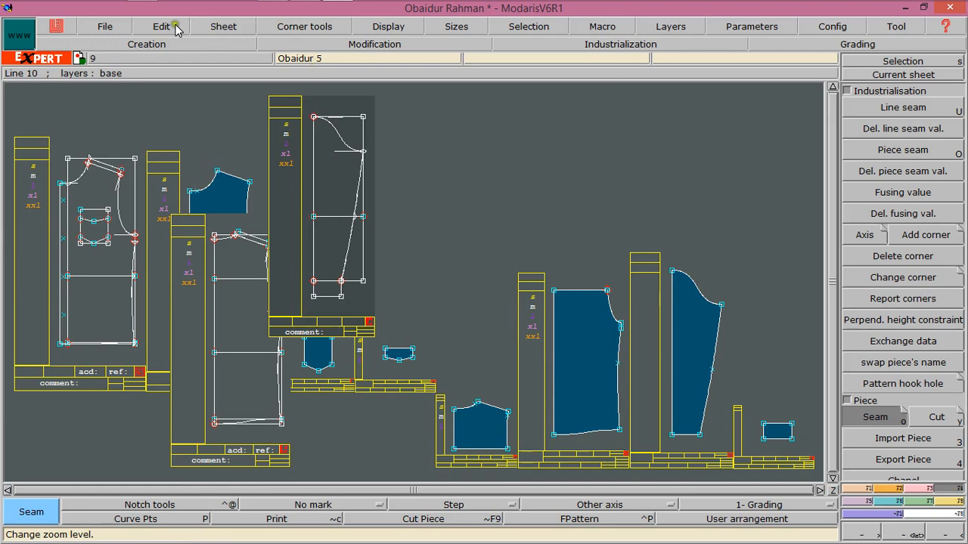
Run model validation and continue past the anomalies dialog
{"action": "left_click", "coordinate": [106, 27]}
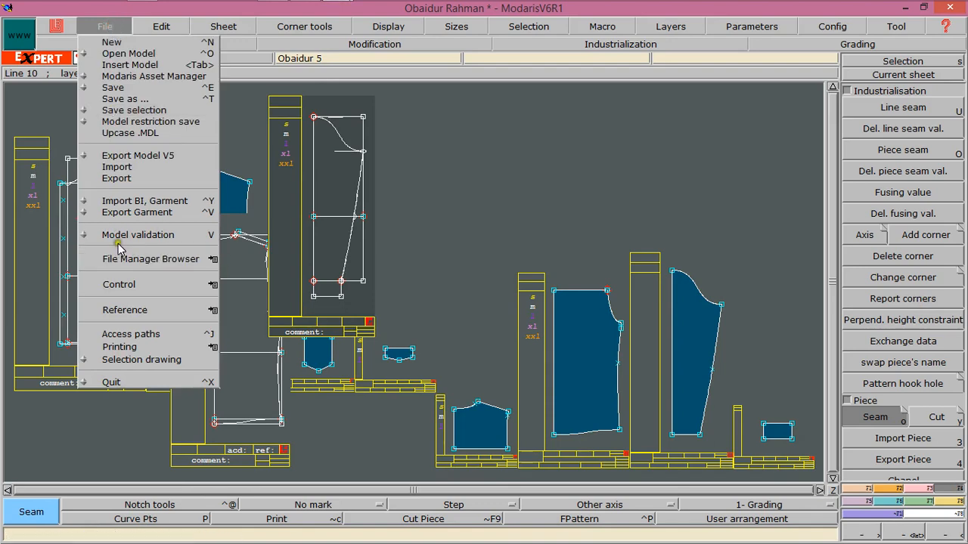
{"action": "left_click", "coordinate": [119, 238]}
{"action": "left_click", "coordinate": [422, 362]}
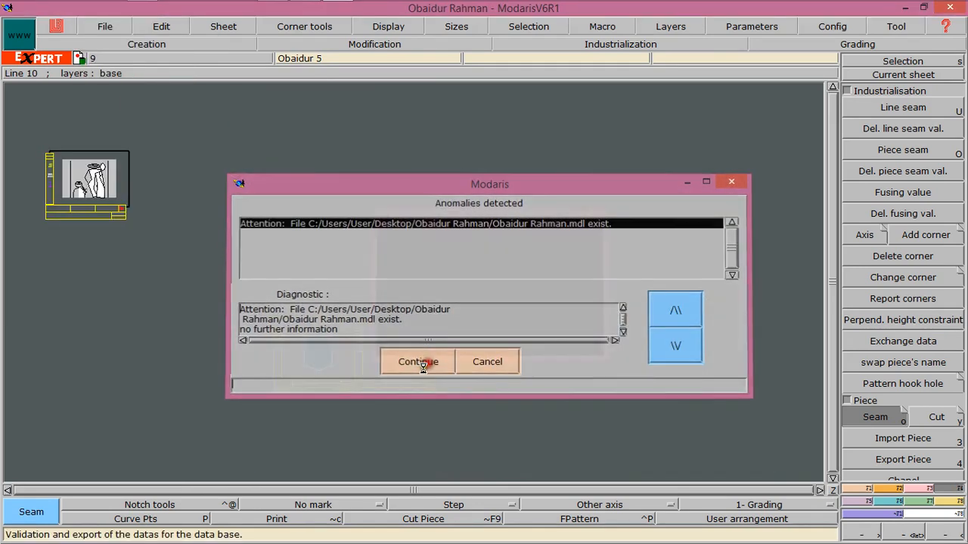
Create a new sheet and make it the current working sheet
{"action": "left_click", "coordinate": [105, 27]}
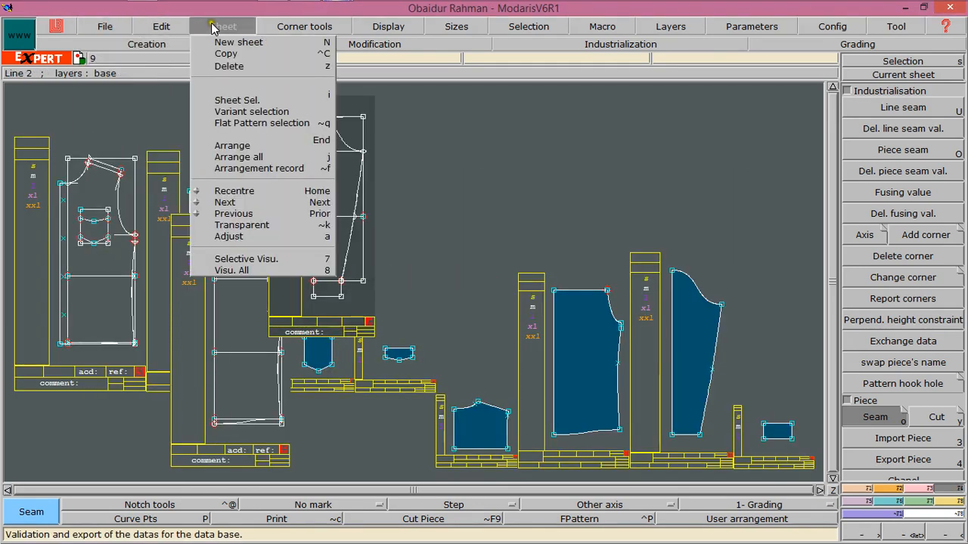
{"action": "left_click", "coordinate": [227, 41]}
{"action": "left_click", "coordinate": [911, 74]}
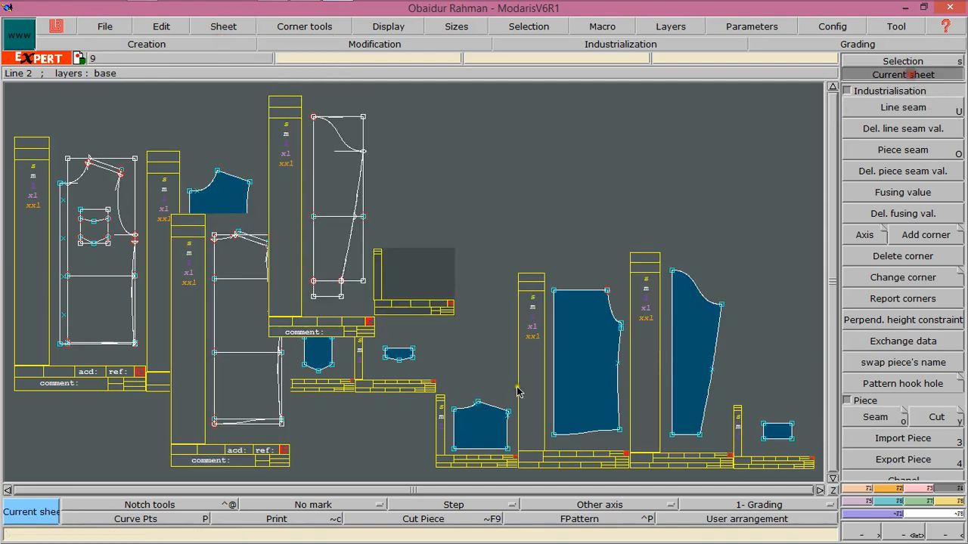
{"action": "left_click", "coordinate": [414, 279]}
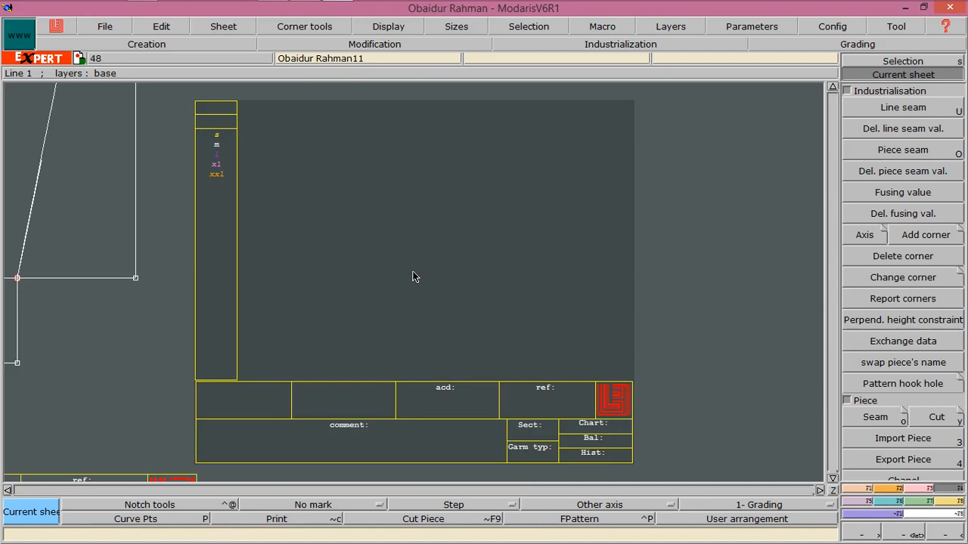
Draw a rectangle on the new sheet 9.25 inches wide and 2.25 inches high
{"action": "left_click", "coordinate": [384, 261]}
{"action": "left_click", "coordinate": [485, 203]}
{"action": "left_click", "coordinate": [886, 490]}
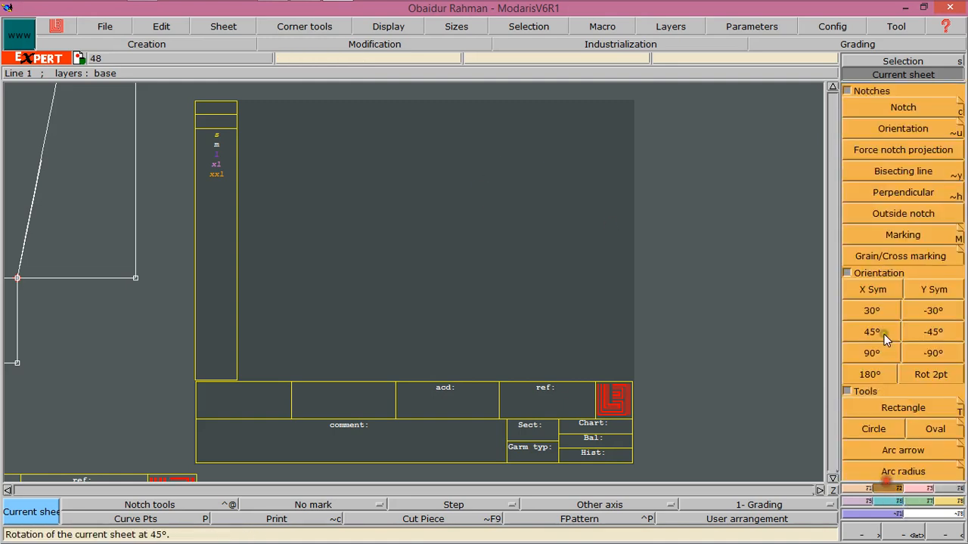
{"action": "left_click", "coordinate": [894, 409]}
{"action": "left_click_drag", "start_coordinate": [308, 140], "coordinate": [576, 266]}
{"action": "key", "text": "Down"}
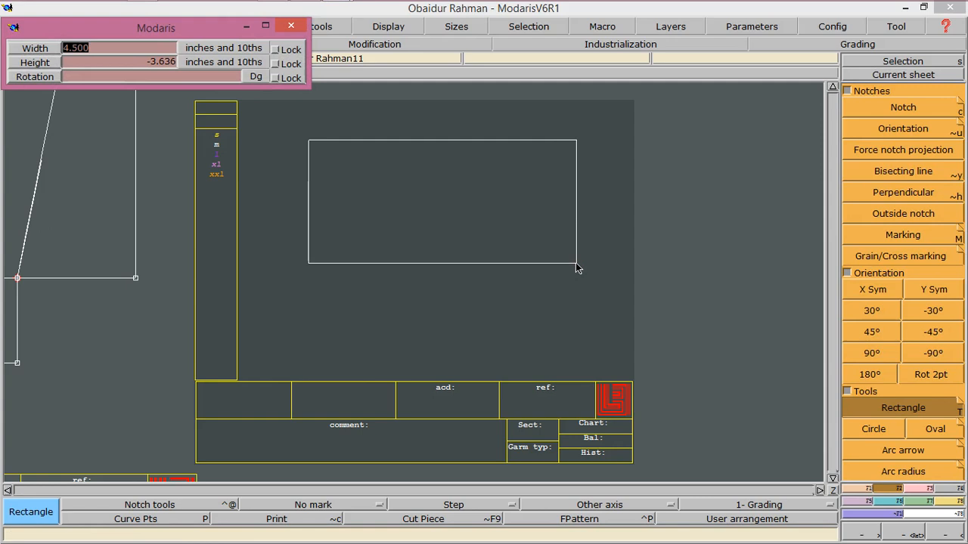
{"action": "type", "text": "9.25"}
{"action": "key", "text": "Return"}
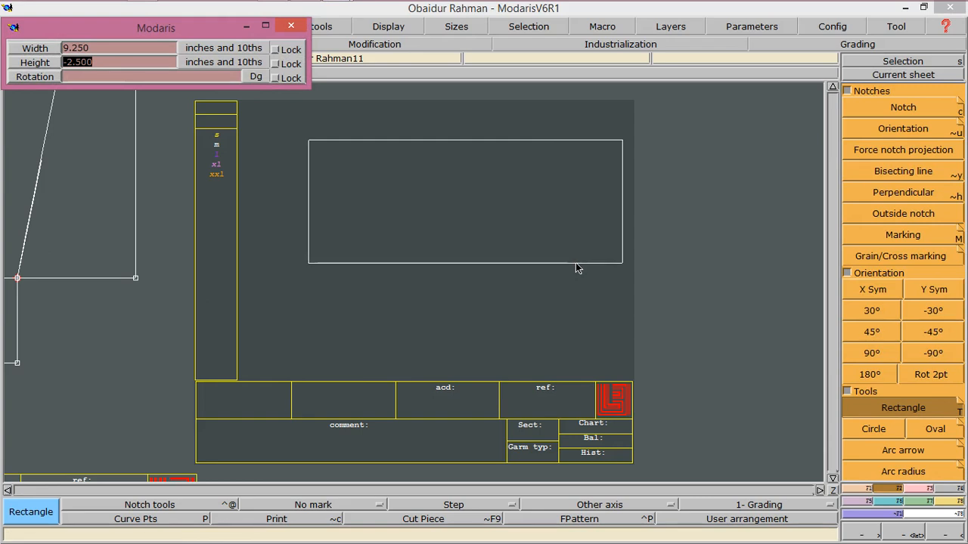
{"action": "type", "text": "-2.25"}
{"action": "key", "text": "Return"}
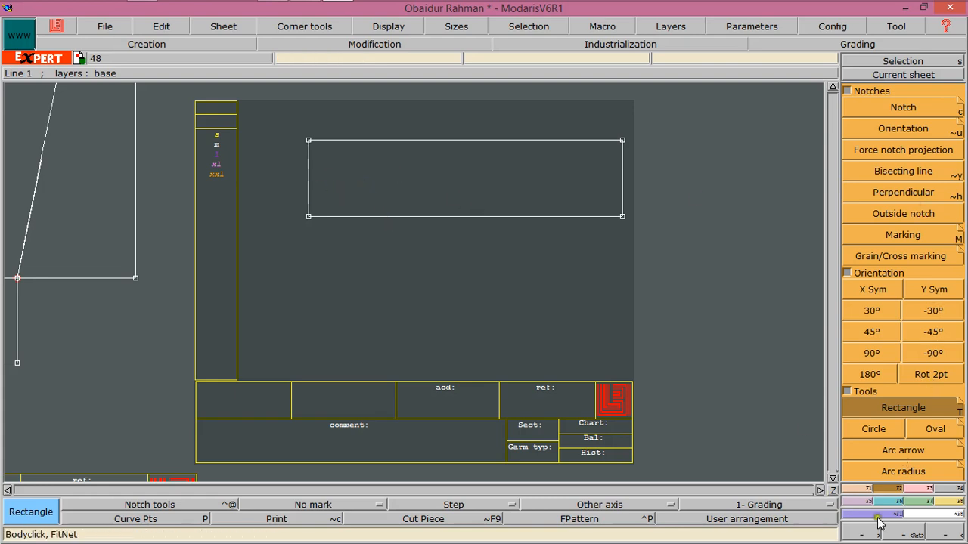
Draw a line parallel to the rectangle's top edge, 1.75 inches below it
{"action": "left_click", "coordinate": [852, 491]}
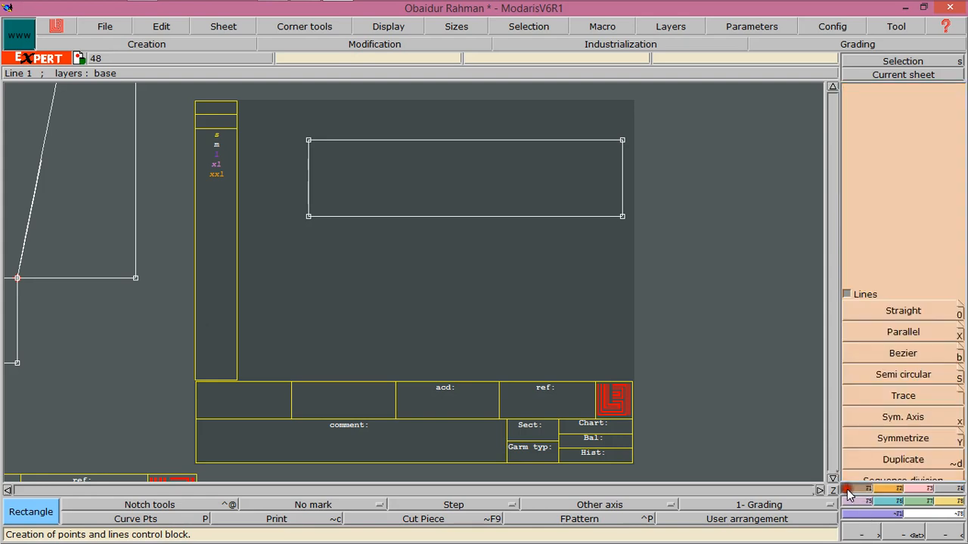
{"action": "left_click", "coordinate": [890, 331]}
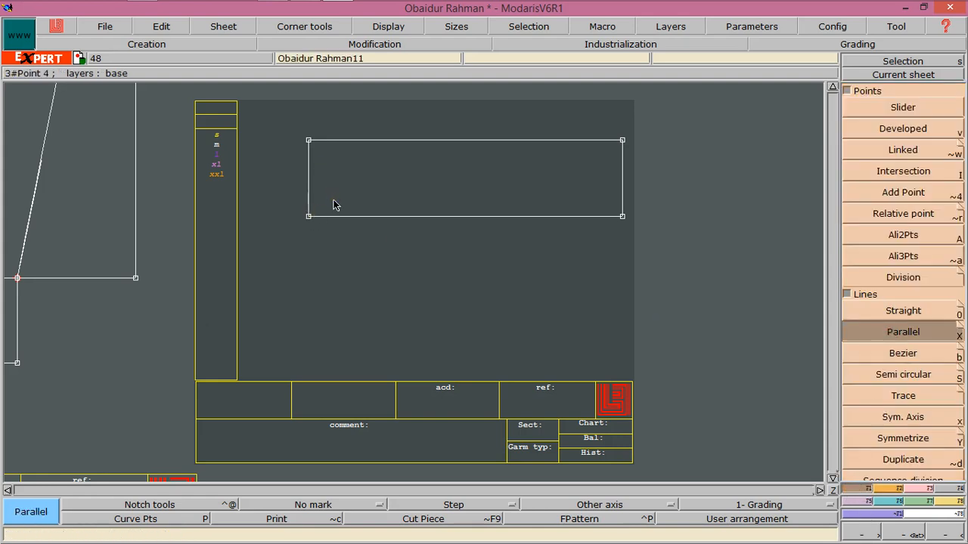
{"action": "left_click", "coordinate": [344, 221]}
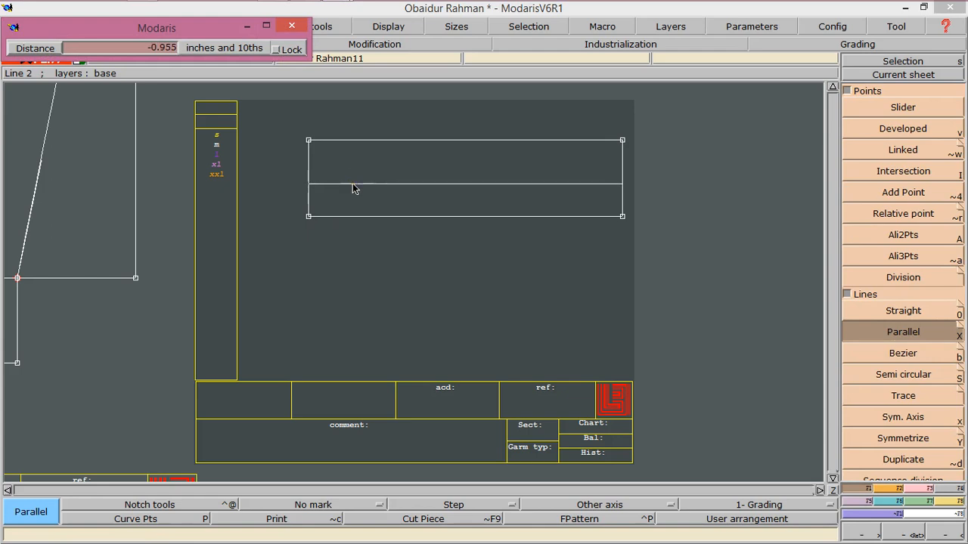
{"action": "key", "text": "Down"}
{"action": "type", "text": "-1.75"}
{"action": "key", "text": "Return"}
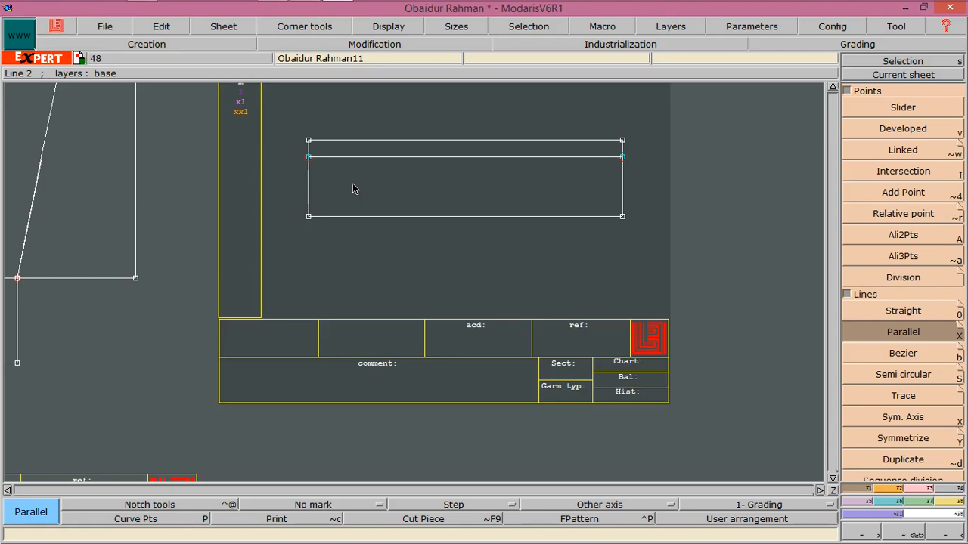
Divide the new parallel line into 3 equal parts
{"action": "left_click", "coordinate": [889, 279]}
{"action": "left_click", "coordinate": [309, 157]}
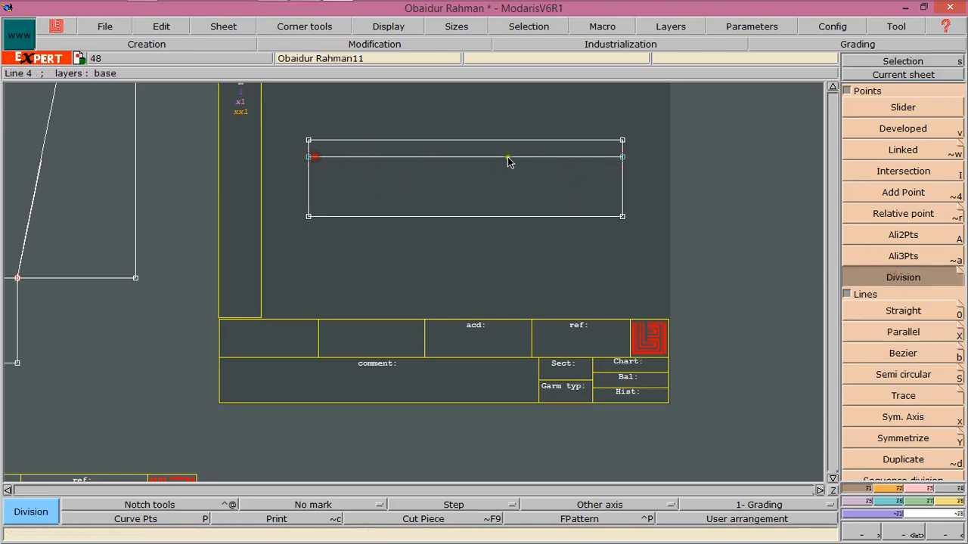
{"action": "left_click", "coordinate": [622, 157]}
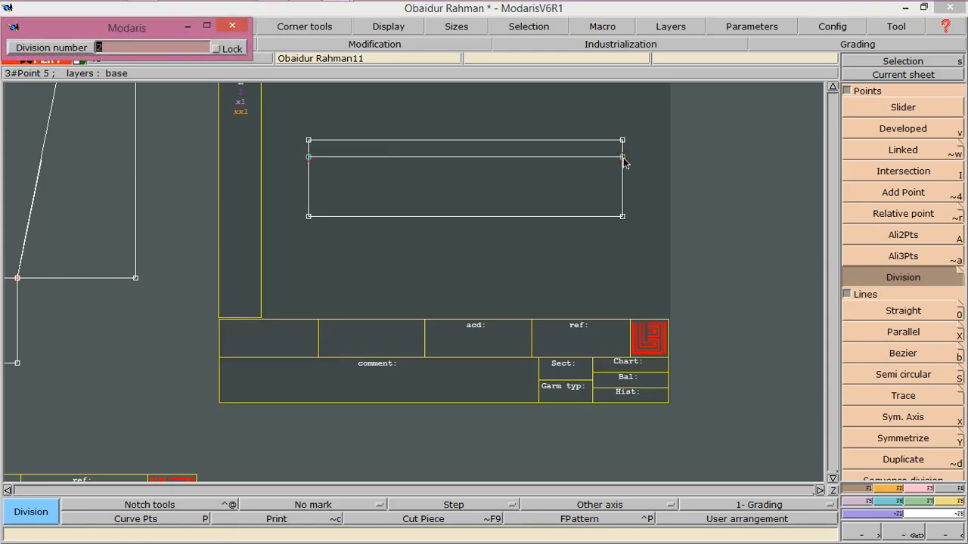
{"action": "type", "text": "3"}
{"action": "key", "text": "Return"}
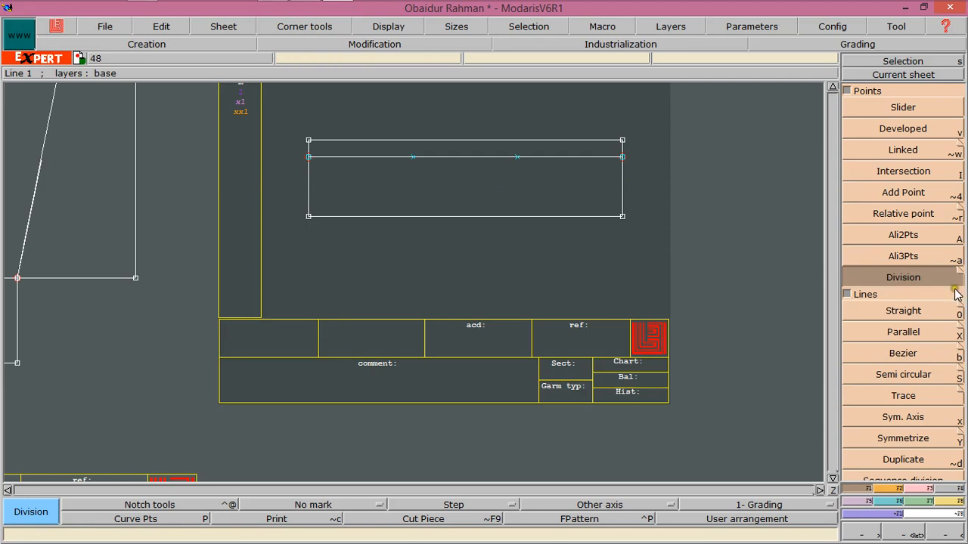
Draw a Bezier curve from the first division point to the rectangle's top-right corner
{"action": "left_click", "coordinate": [900, 352]}
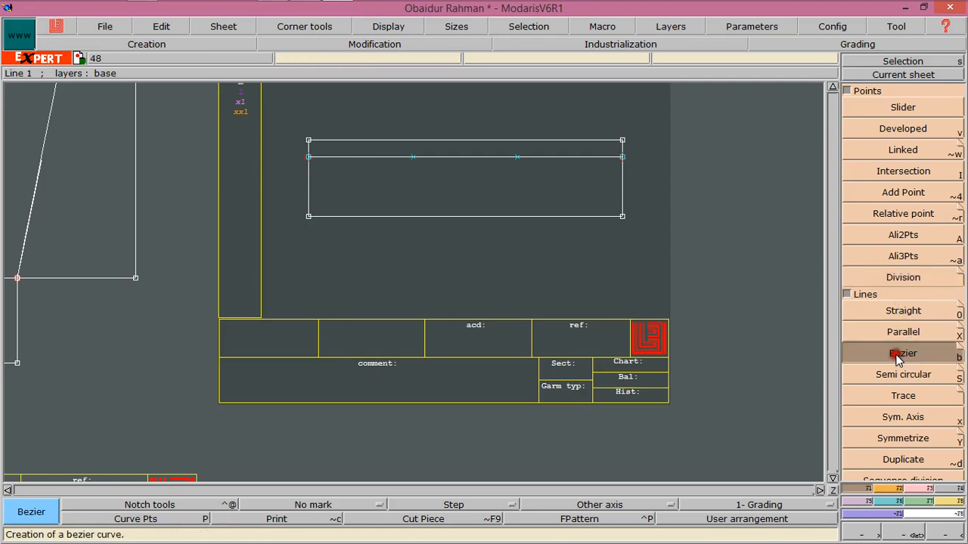
{"action": "left_click", "coordinate": [414, 157]}
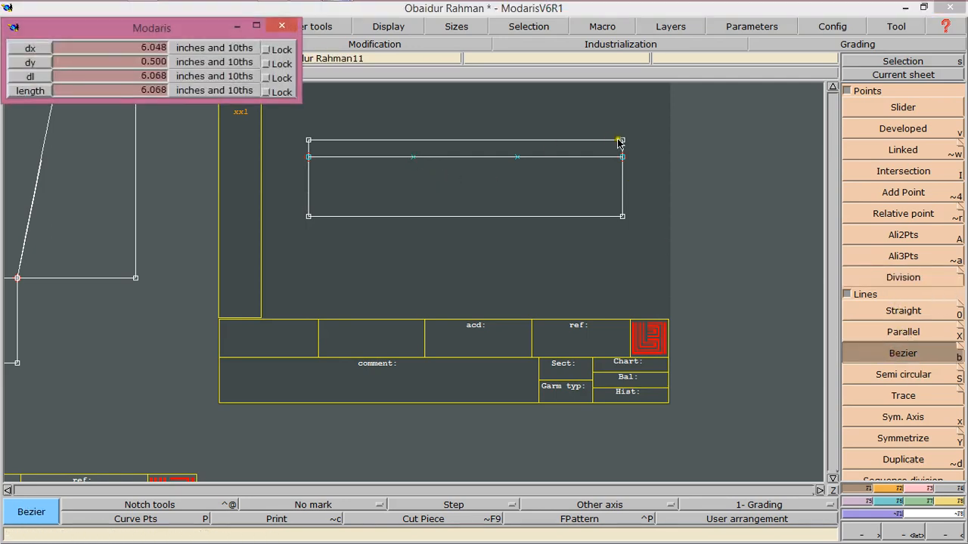
{"action": "left_click", "coordinate": [622, 140]}
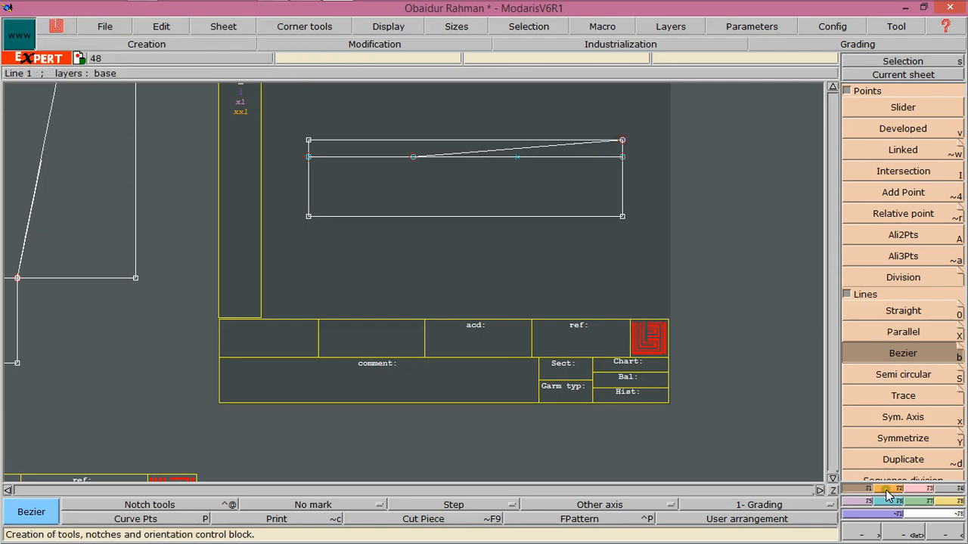
{"action": "left_click", "coordinate": [913, 503]}
Reshape the Bezier curve so it runs along the line and sweeps up to the top-right corner
{"action": "left_click", "coordinate": [892, 289]}
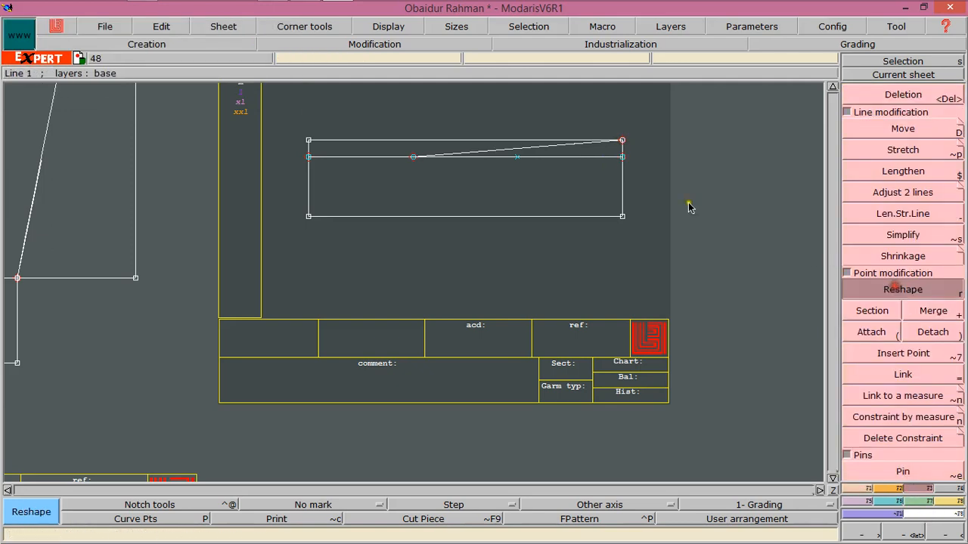
{"action": "left_click", "coordinate": [524, 148]}
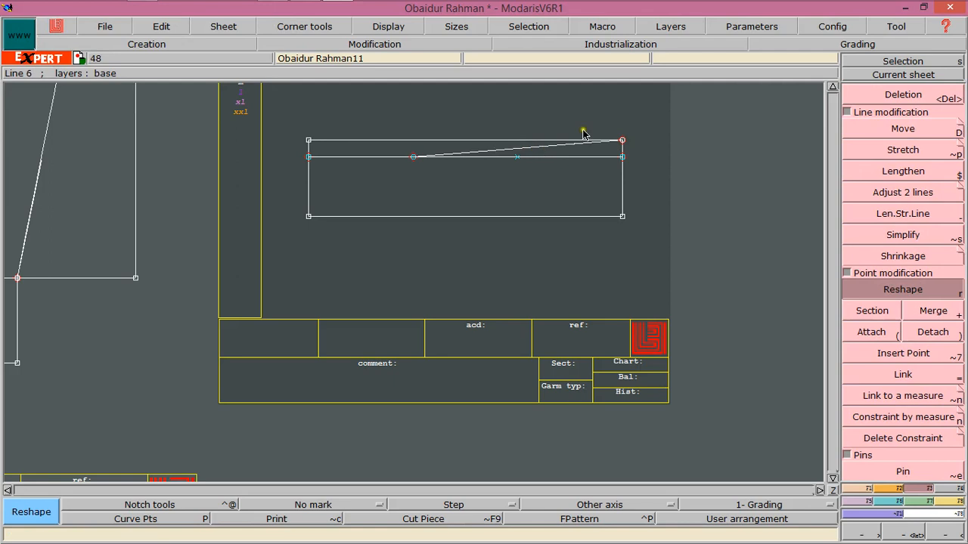
{"action": "left_click", "coordinate": [386, 28]}
{"action": "left_click", "coordinate": [387, 28]}
{"action": "left_click", "coordinate": [555, 147]}
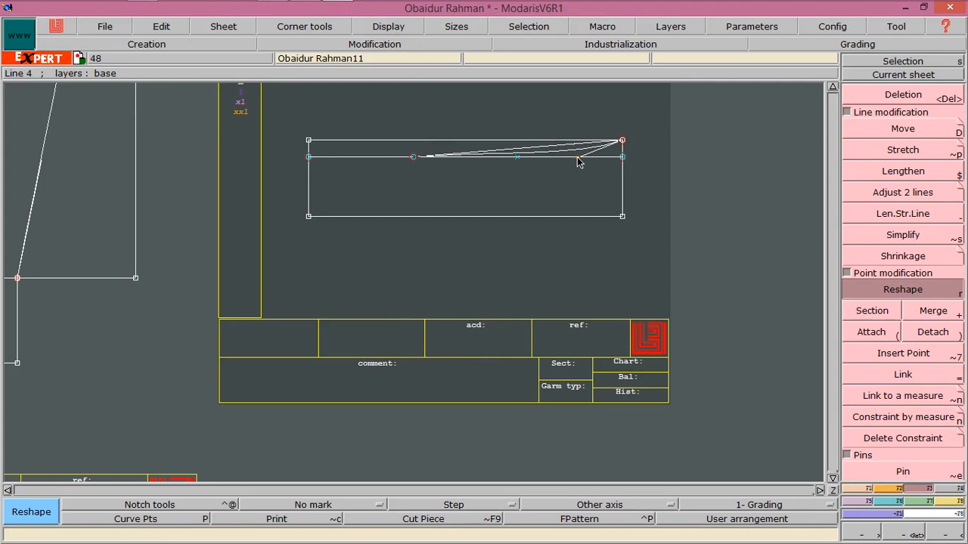
{"action": "left_click", "coordinate": [583, 158]}
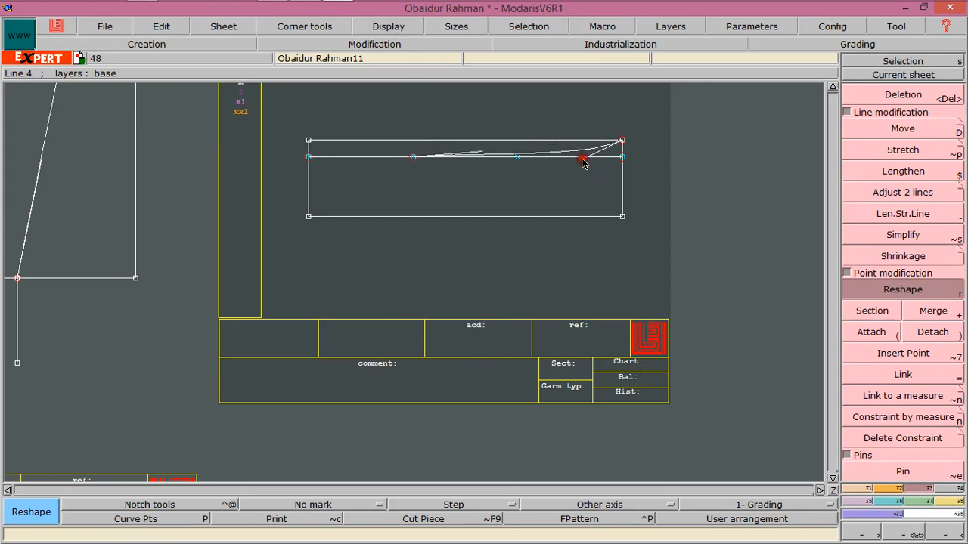
{"action": "left_click", "coordinate": [477, 154]}
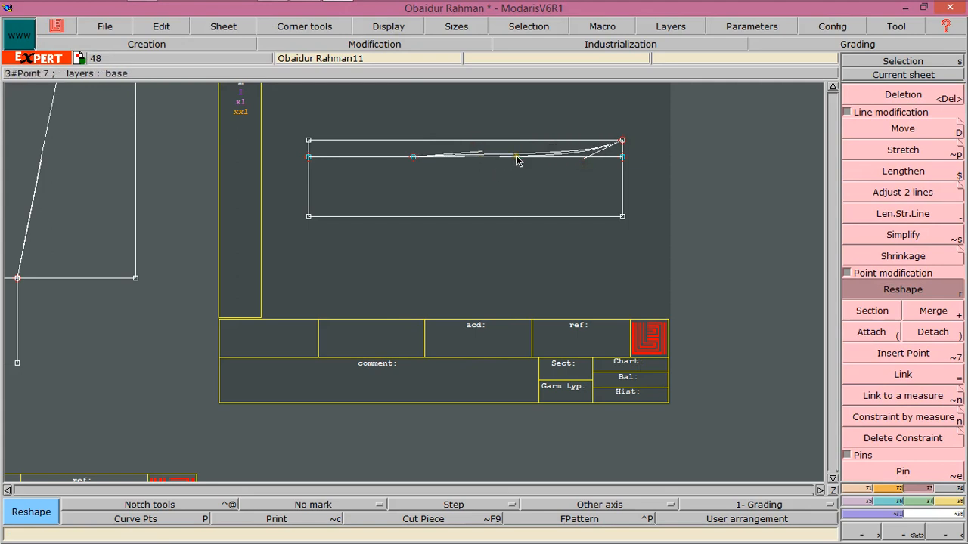
{"action": "left_click", "coordinate": [516, 158]}
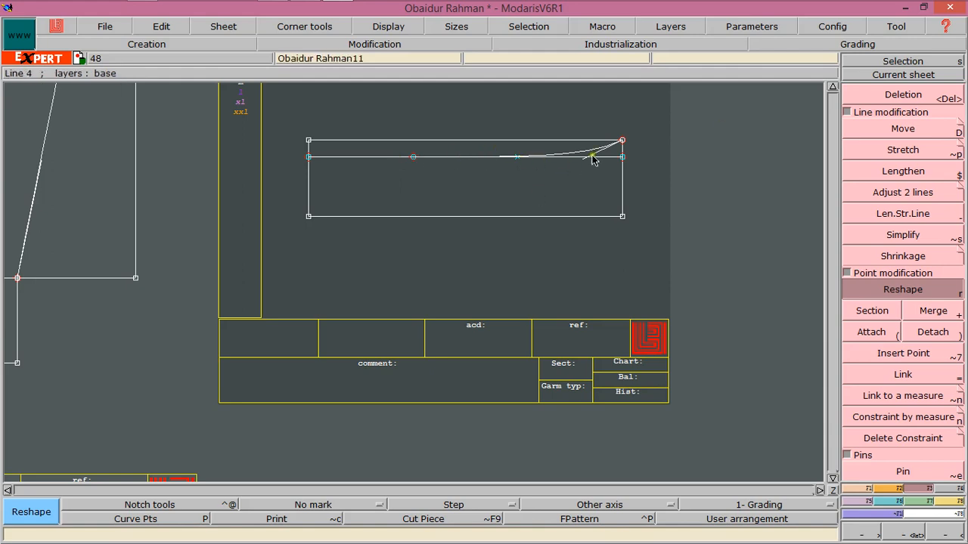
{"action": "left_click", "coordinate": [601, 180]}
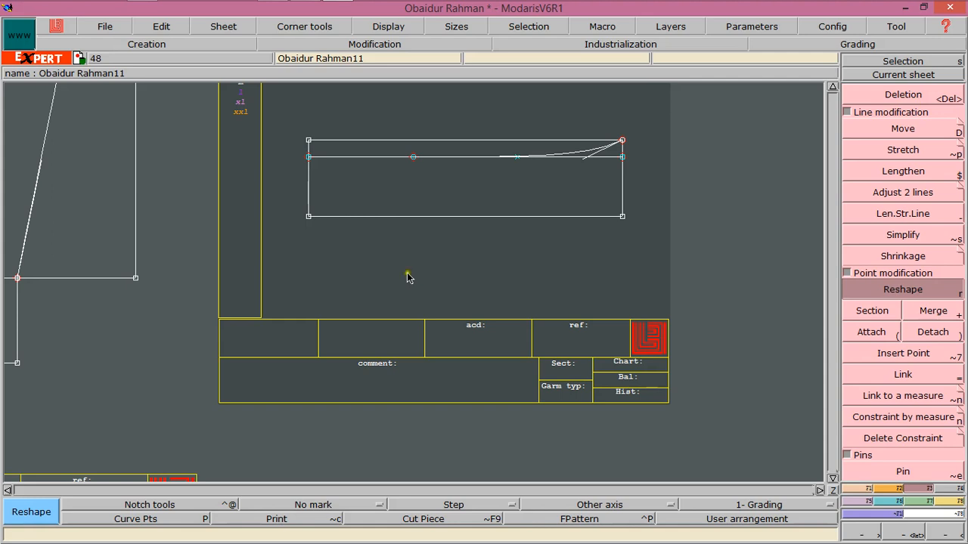
{"action": "key", "text": "Return"}
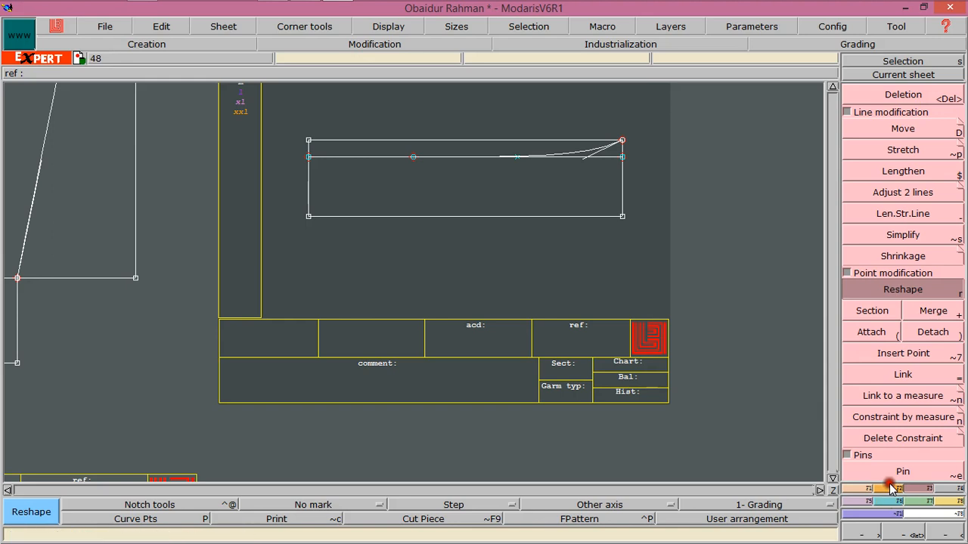
{"action": "key", "text": "Return"}
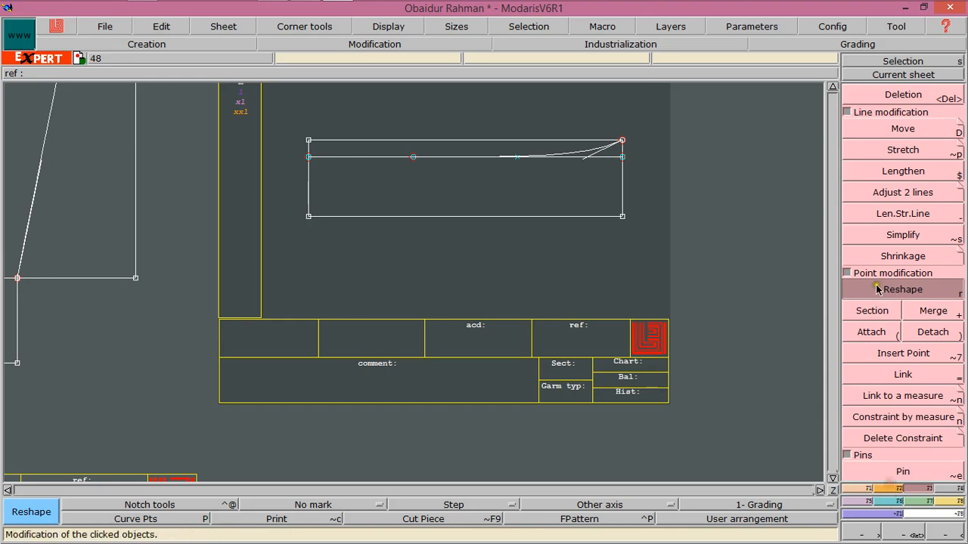
{"action": "left_click", "coordinate": [308, 216]}
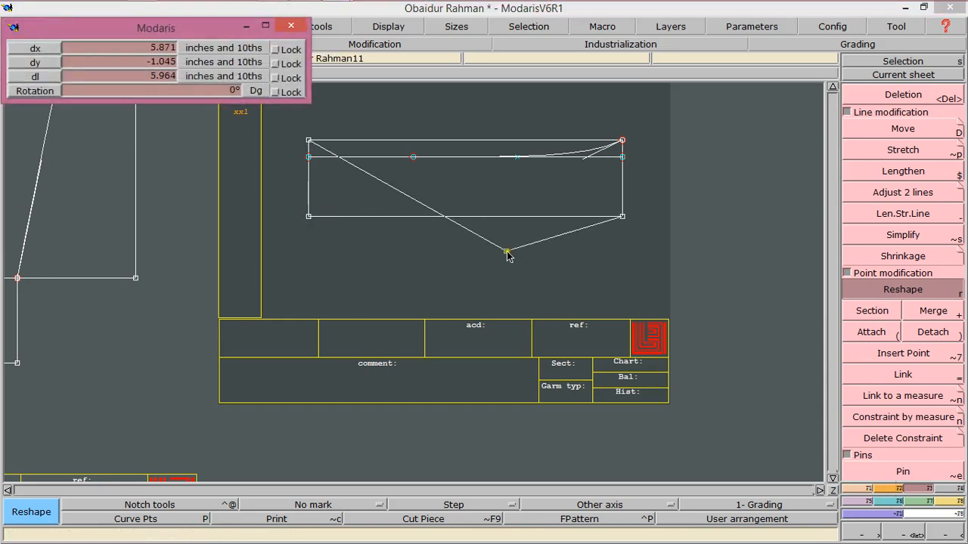
{"action": "left_click", "coordinate": [506, 253]}
{"action": "key", "text": "ctrl+z"}
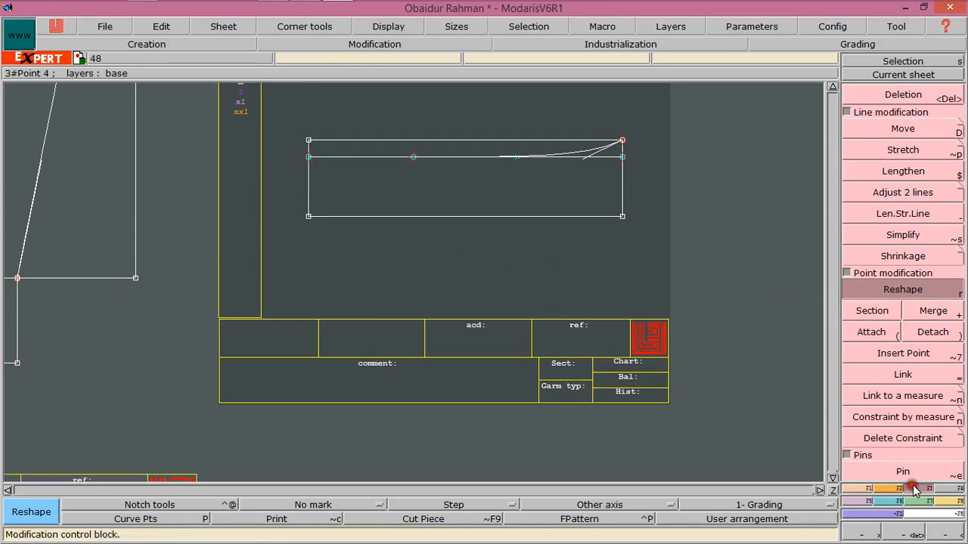
Draw a rectangle 9.75 inches wide and about 1.1 inches deep directly below the first rectangle, starting at its bottom-left corner
{"action": "left_click", "coordinate": [887, 488]}
{"action": "left_click", "coordinate": [903, 408]}
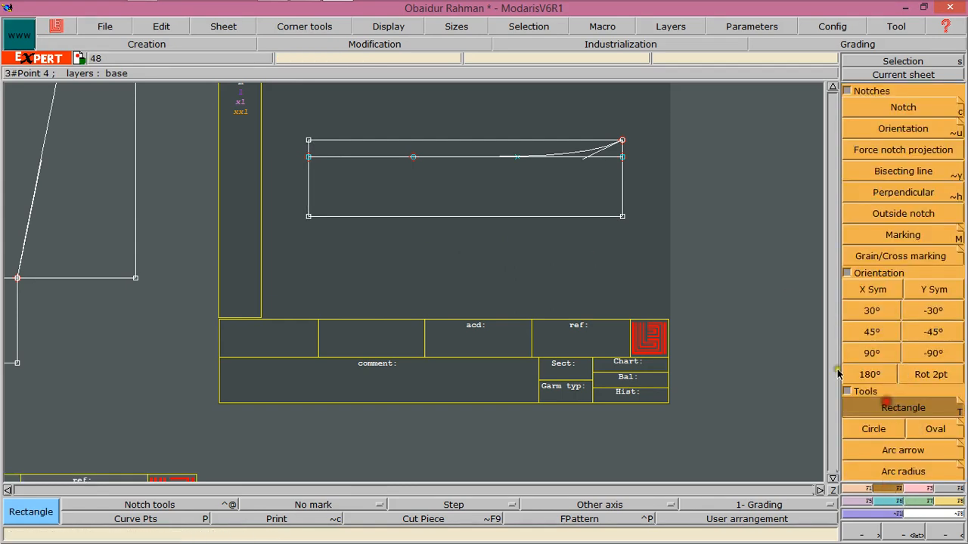
{"action": "left_click", "coordinate": [309, 217]}
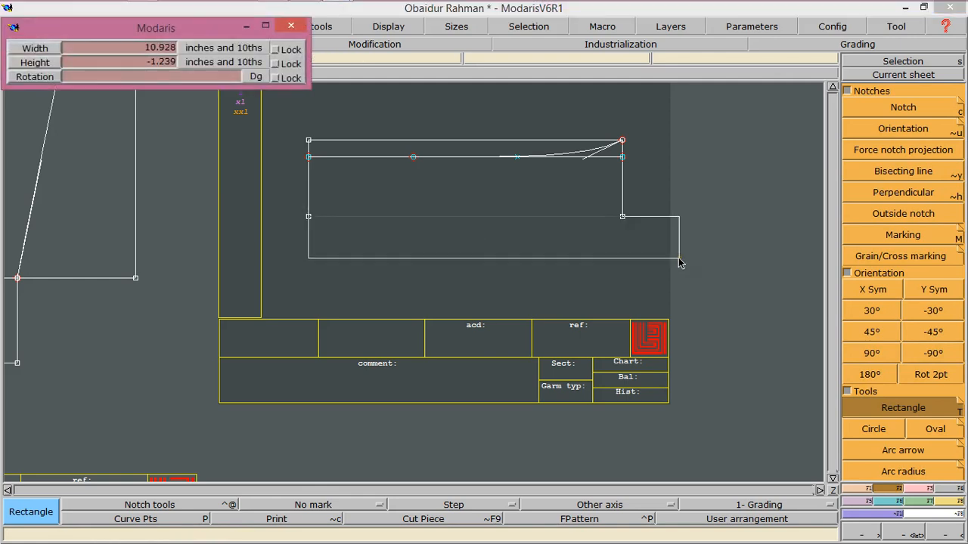
{"action": "type", "text": "9.250"}
{"action": "type", "text": "9"}
{"action": "type", "text": ".75"}
{"action": "key", "text": "Tab"}
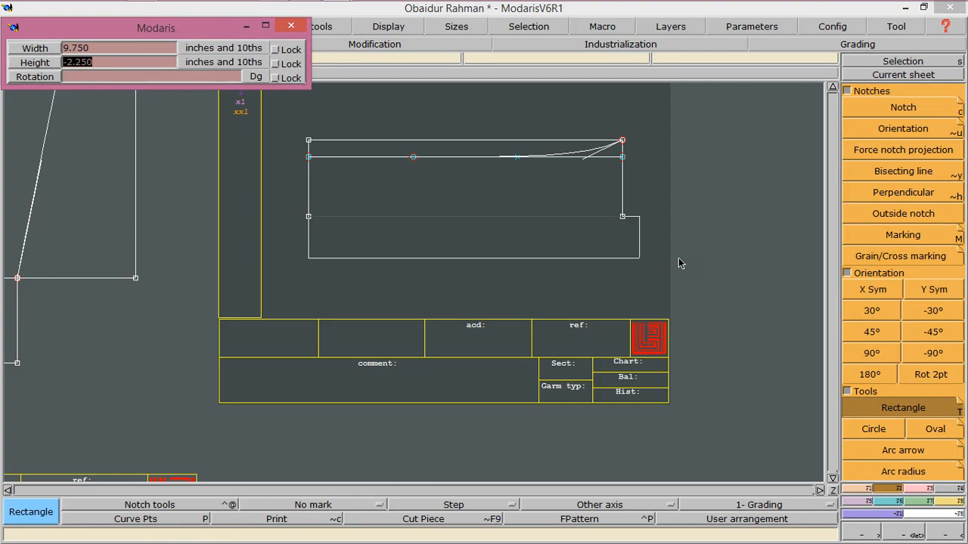
{"action": "type", "text": "-1"}
{"action": "key", "text": "Return"}
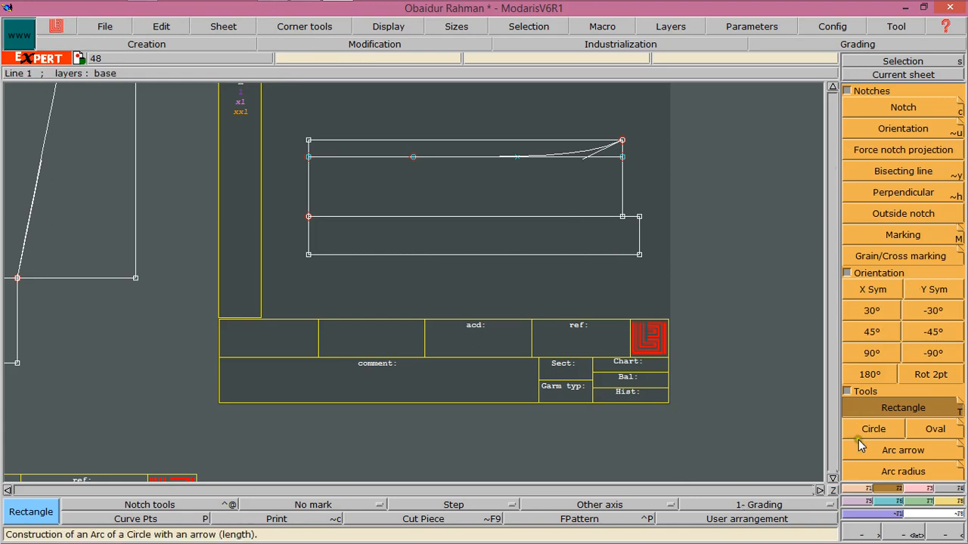
Draw a line parallel to the new rectangle's right edge, 1.125 inches inward
{"action": "left_click", "coordinate": [857, 495]}
{"action": "left_click", "coordinate": [892, 338]}
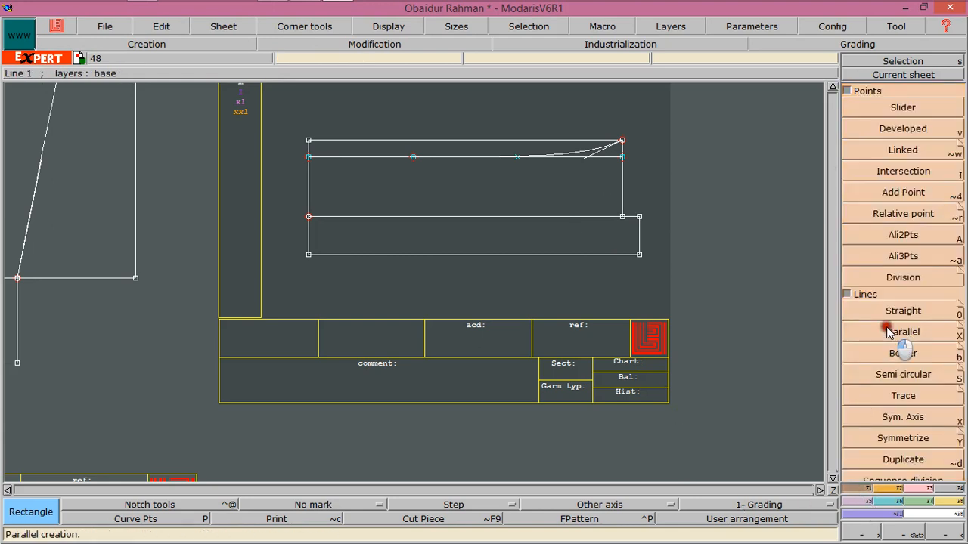
{"action": "left_click", "coordinate": [636, 231]}
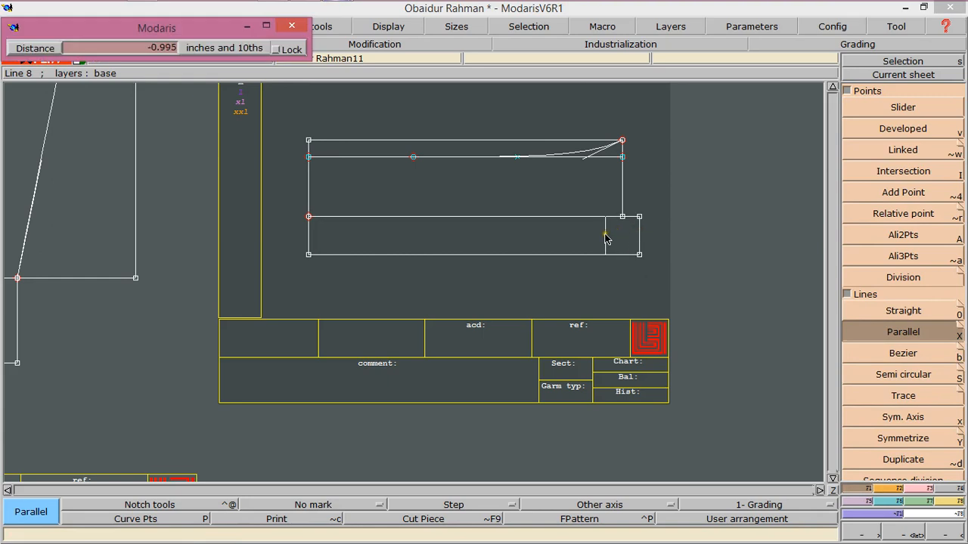
{"action": "key", "text": "Down"}
{"action": "type", "text": "-1.12"}
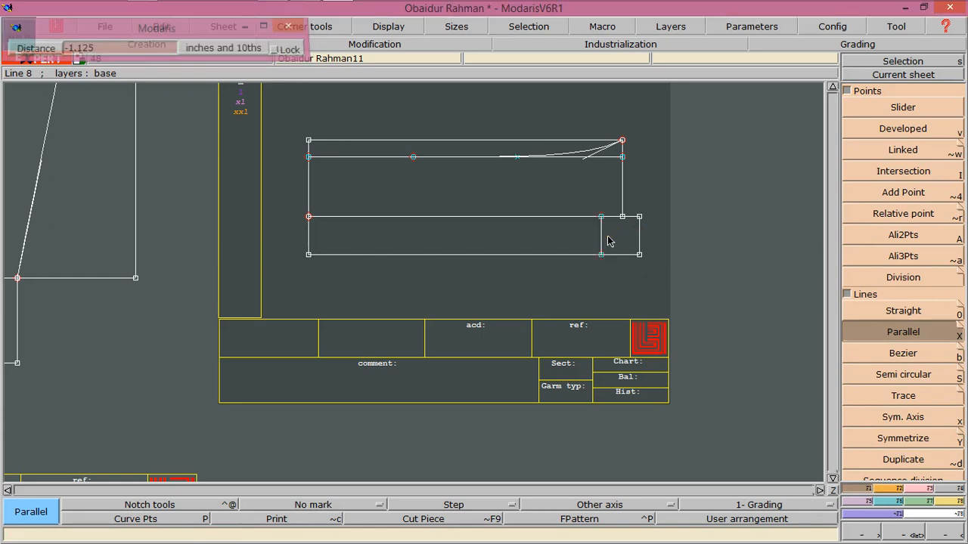
{"action": "key", "text": "Return"}
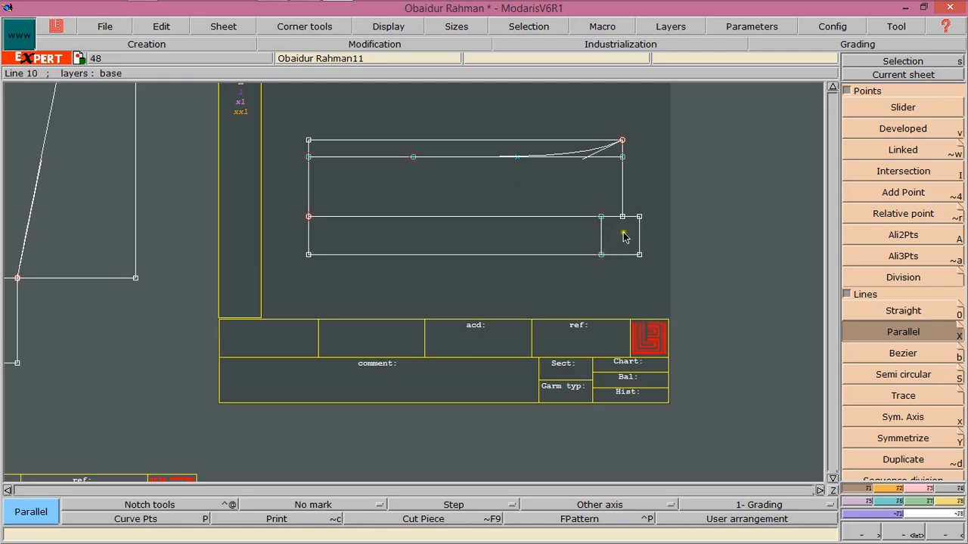
Draw a straight line from the top of the new parallel line to the first rectangle's top-right corner
{"action": "left_click", "coordinate": [892, 353]}
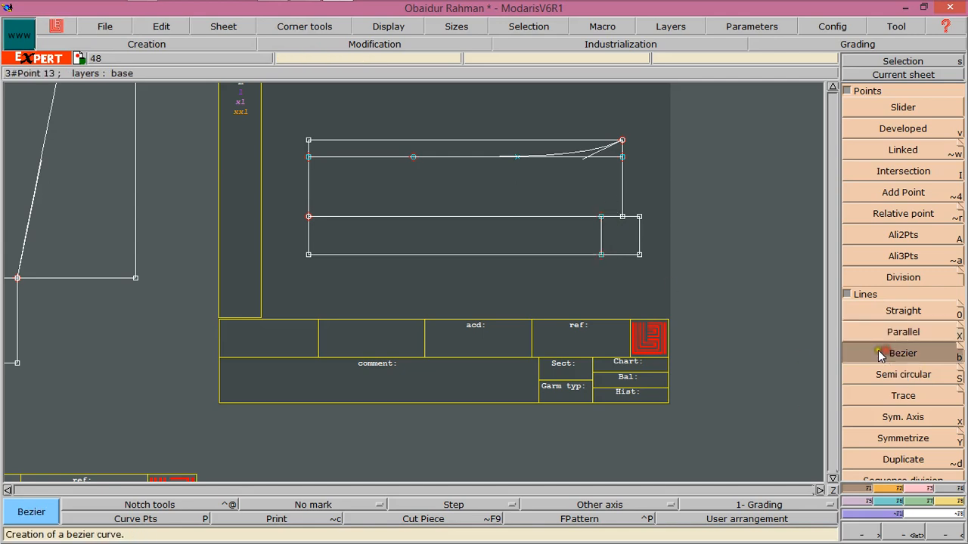
{"action": "left_click", "coordinate": [891, 313]}
{"action": "left_click", "coordinate": [601, 217]}
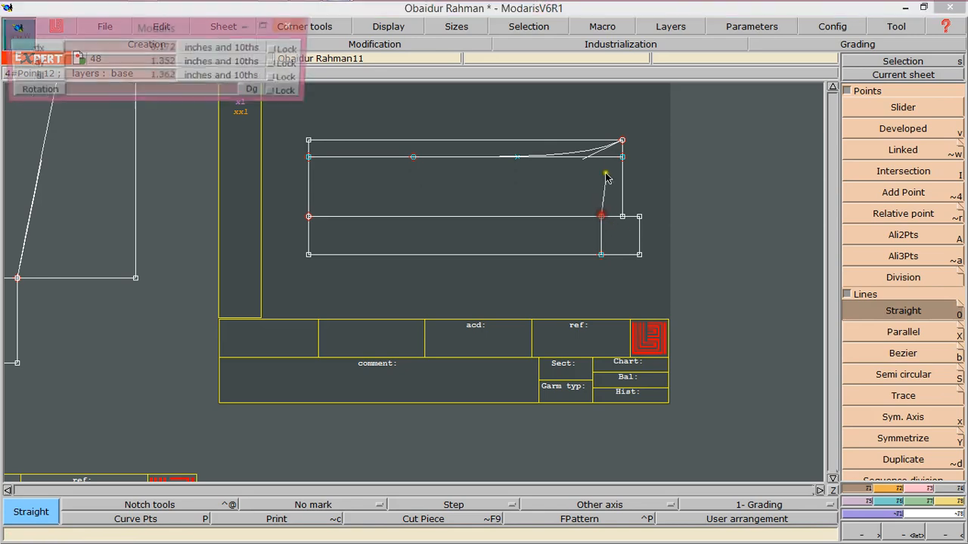
{"action": "left_click", "coordinate": [621, 142]}
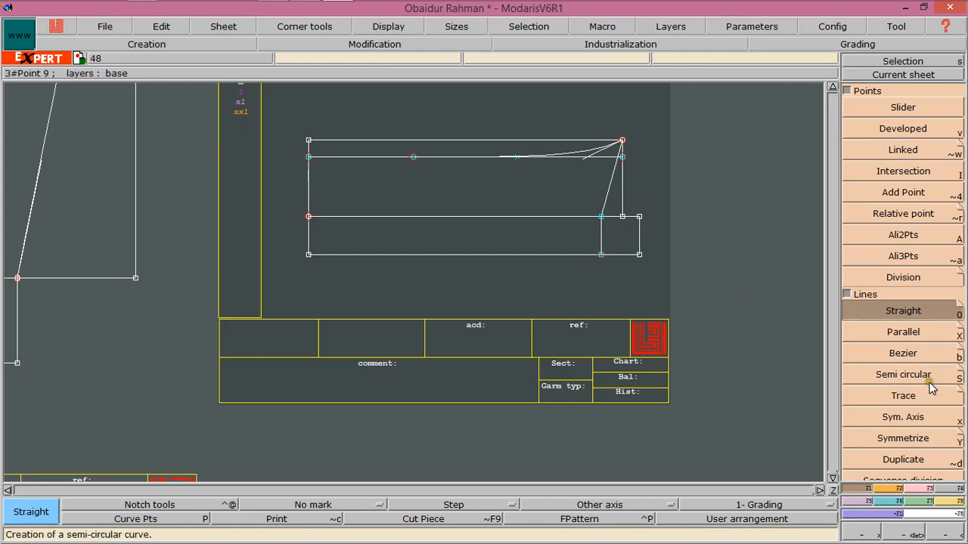
Draw a Bezier curve from the top of the parallel line to the new rectangle's bottom-right corner
{"action": "left_click", "coordinate": [903, 331]}
{"action": "left_click", "coordinate": [906, 353]}
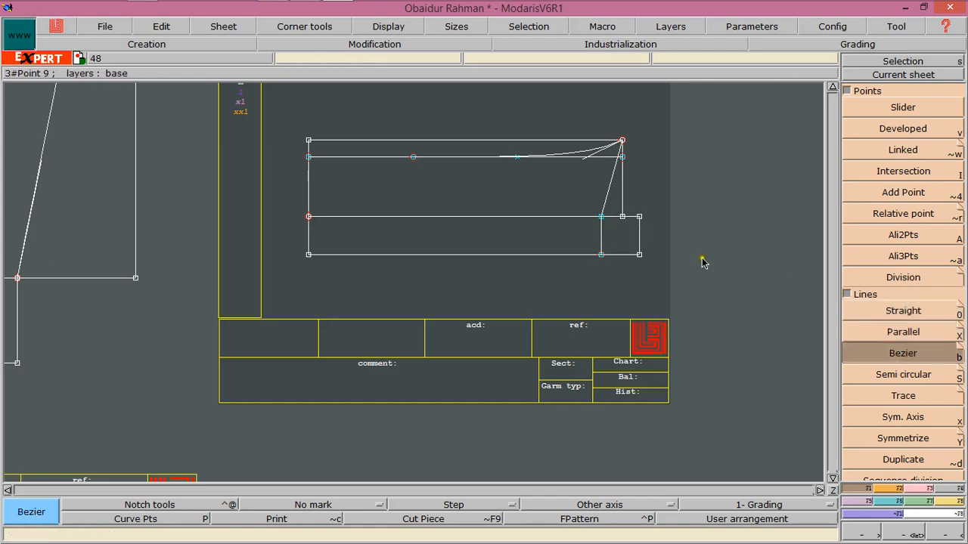
{"action": "left_click", "coordinate": [601, 217]}
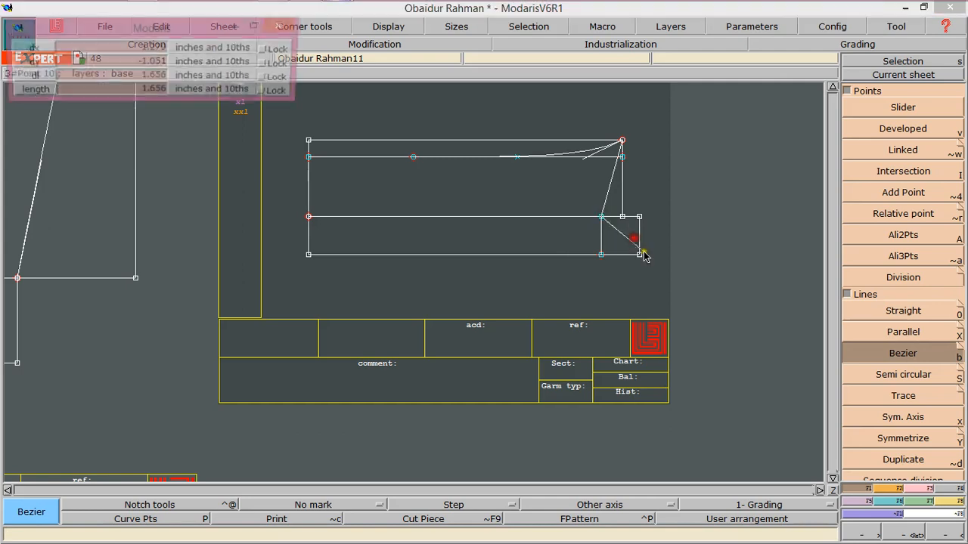
{"action": "left_click", "coordinate": [639, 255]}
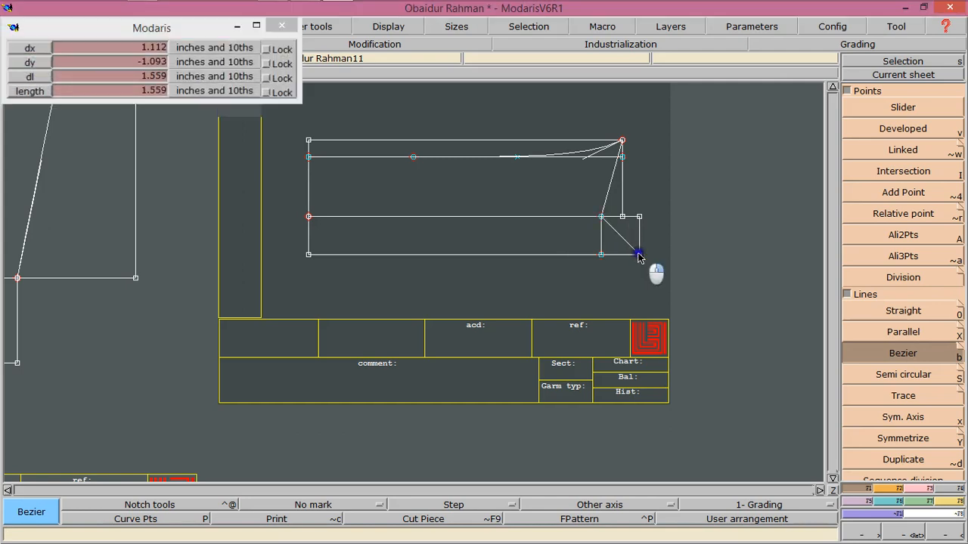
Reshape the Bezier curve into a rounded corner curve sweeping down to the bottom-right corner
{"action": "left_click", "coordinate": [907, 488]}
{"action": "left_click", "coordinate": [885, 292]}
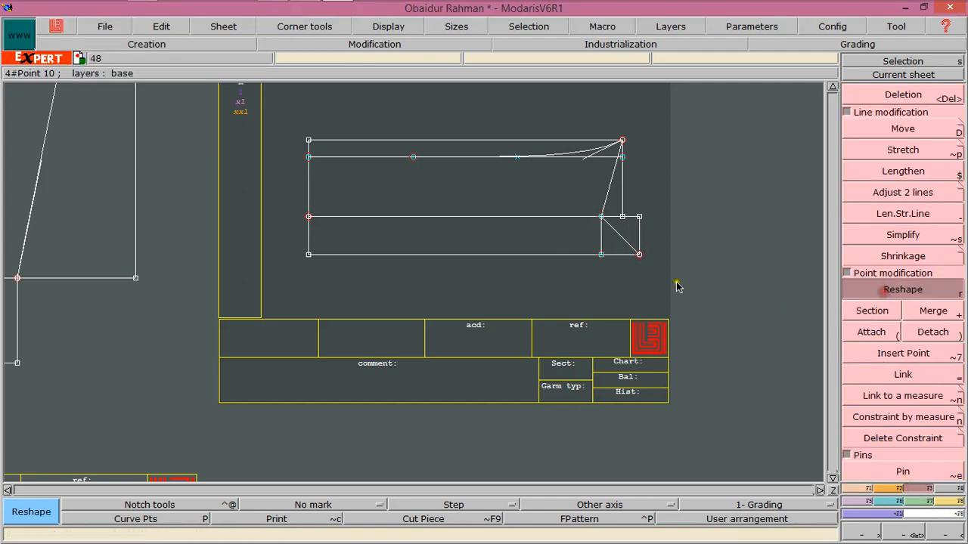
{"action": "left_click", "coordinate": [614, 229]}
{"action": "left_click", "coordinate": [638, 217]}
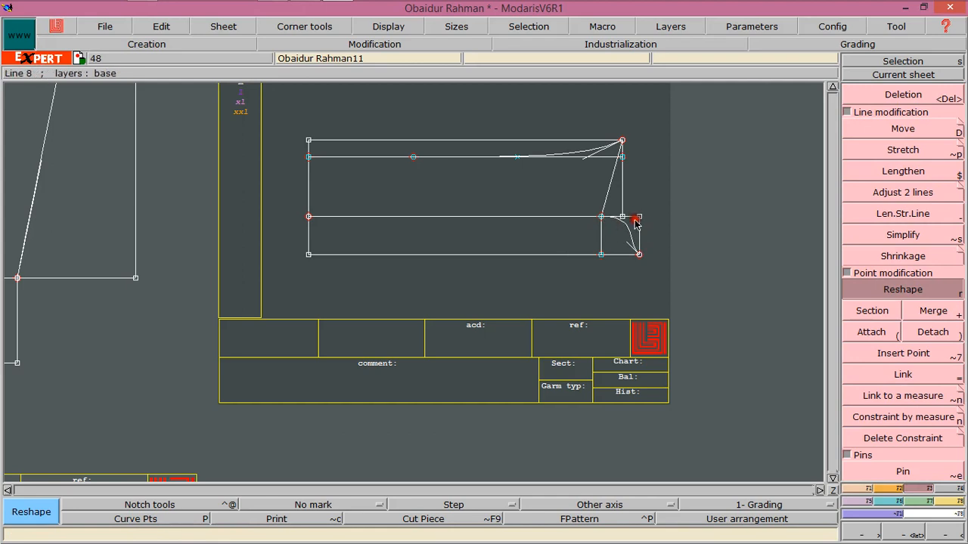
{"action": "left_click", "coordinate": [627, 242]}
{"action": "left_click", "coordinate": [642, 249]}
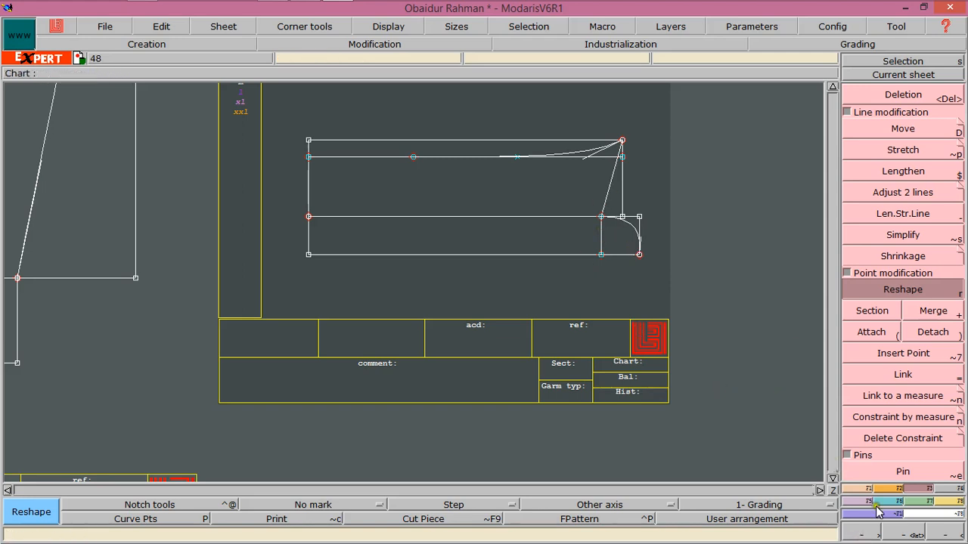
Extract seam pieces from the region under the top Bezier curve and from the lower rectangle's regions
{"action": "left_click", "coordinate": [941, 488]}
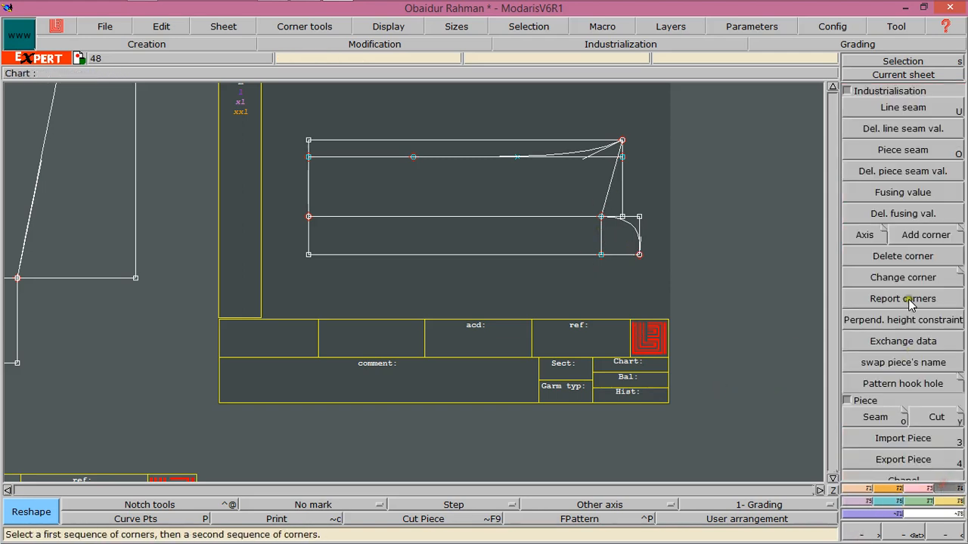
{"action": "left_click", "coordinate": [875, 417]}
{"action": "left_click", "coordinate": [615, 153]}
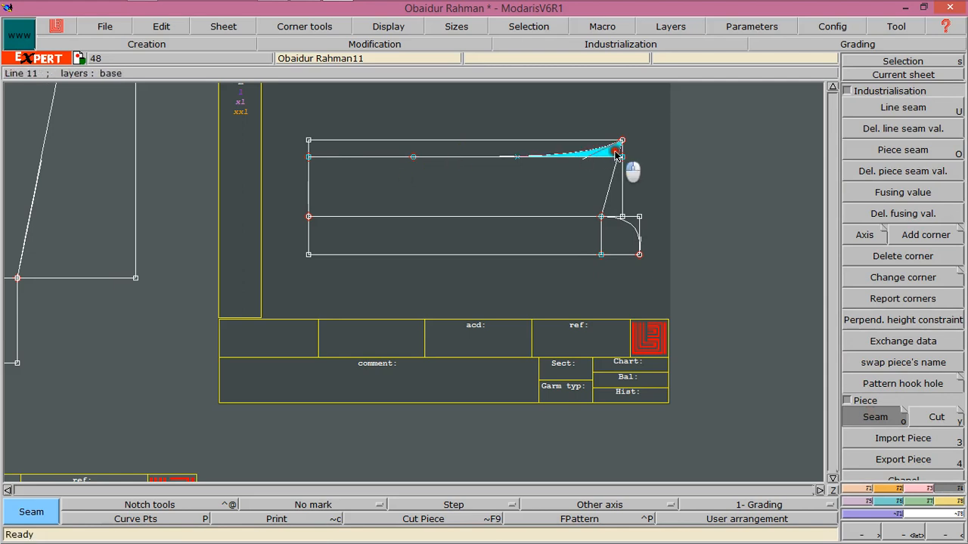
{"action": "right_click", "coordinate": [514, 177]}
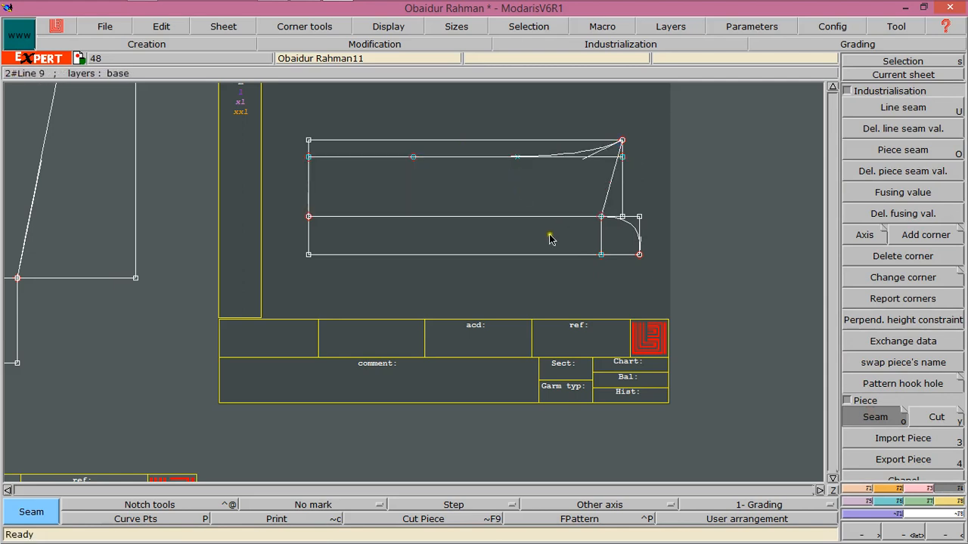
{"action": "left_click", "coordinate": [438, 236]}
{"action": "left_click", "coordinate": [618, 240]}
{"action": "right_click", "coordinate": [618, 241]}
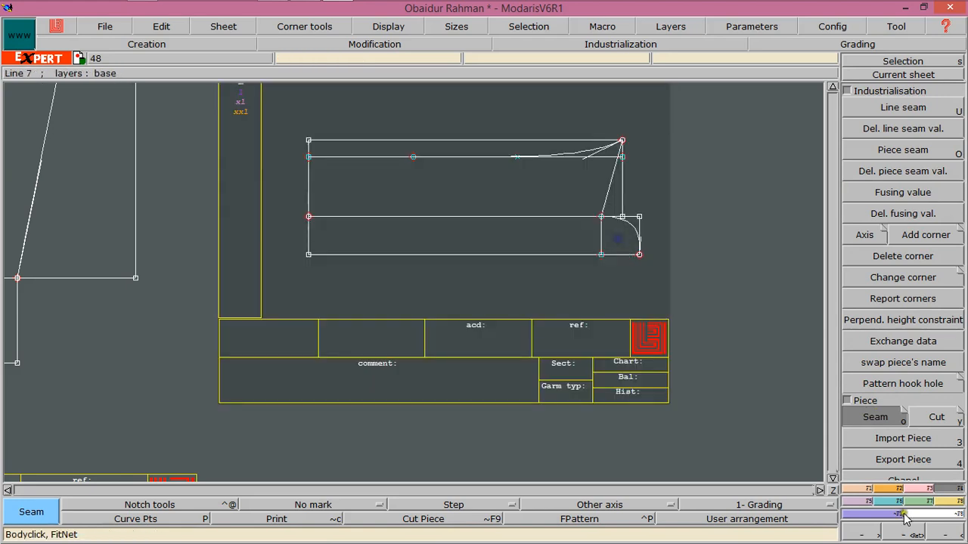
Set a 1-inch seam allowance at both ends of the front bodice piece's hem line
{"action": "left_click", "coordinate": [832, 490]}
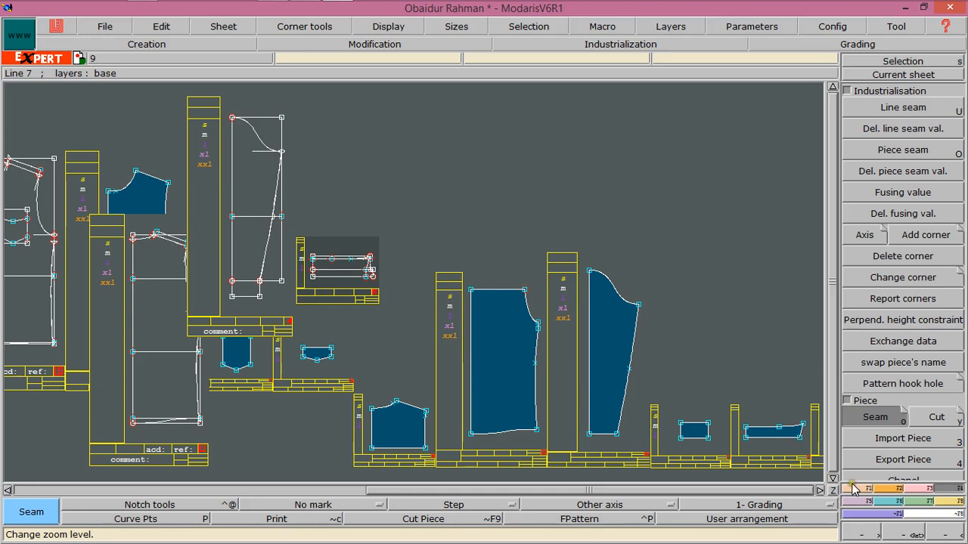
{"action": "left_click", "coordinate": [855, 489]}
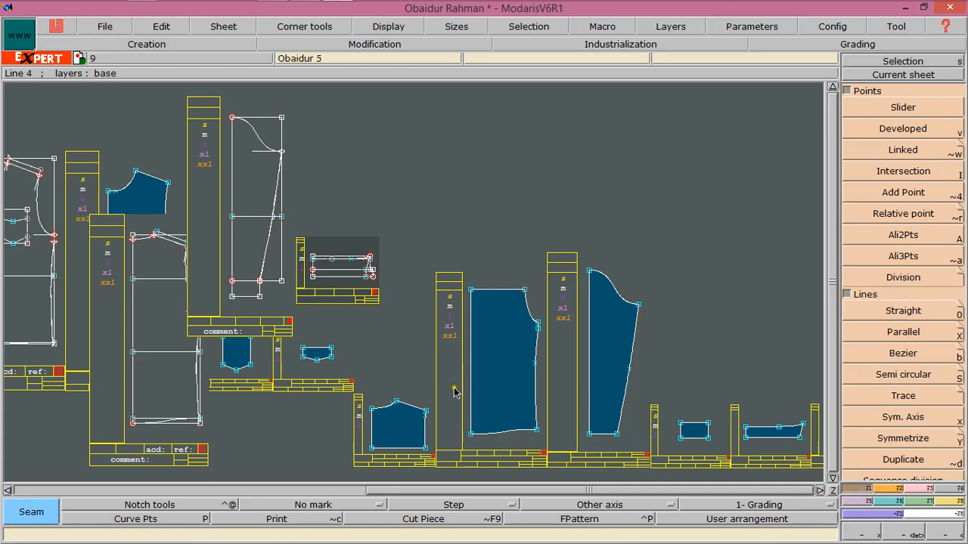
{"action": "left_click", "coordinate": [907, 75]}
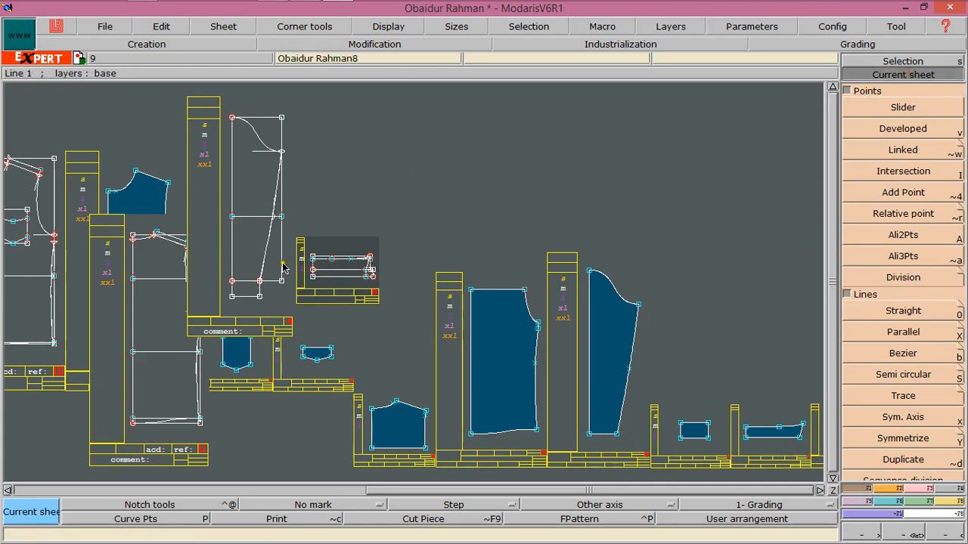
{"action": "left_click", "coordinate": [121, 194]}
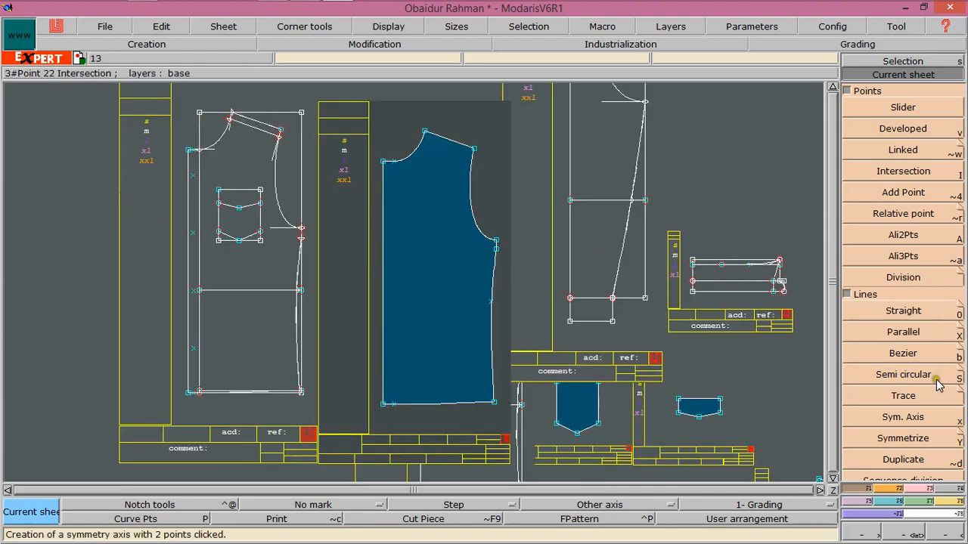
{"action": "left_click", "coordinate": [945, 489]}
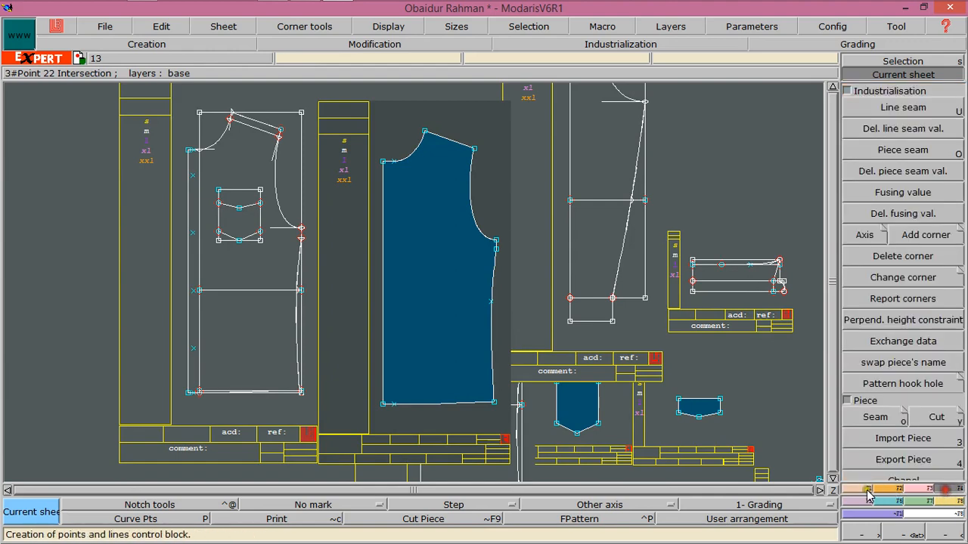
{"action": "left_click", "coordinate": [873, 515]}
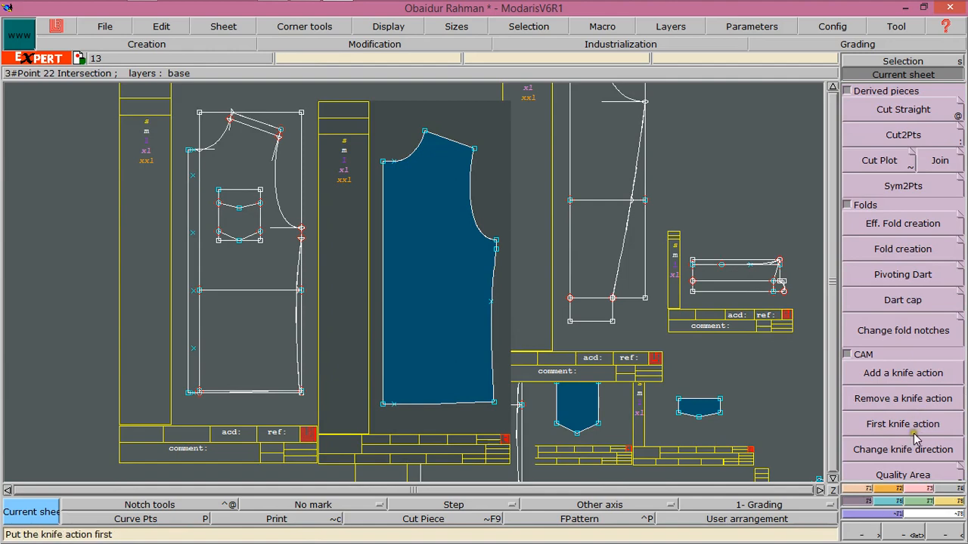
{"action": "left_click", "coordinate": [945, 487]}
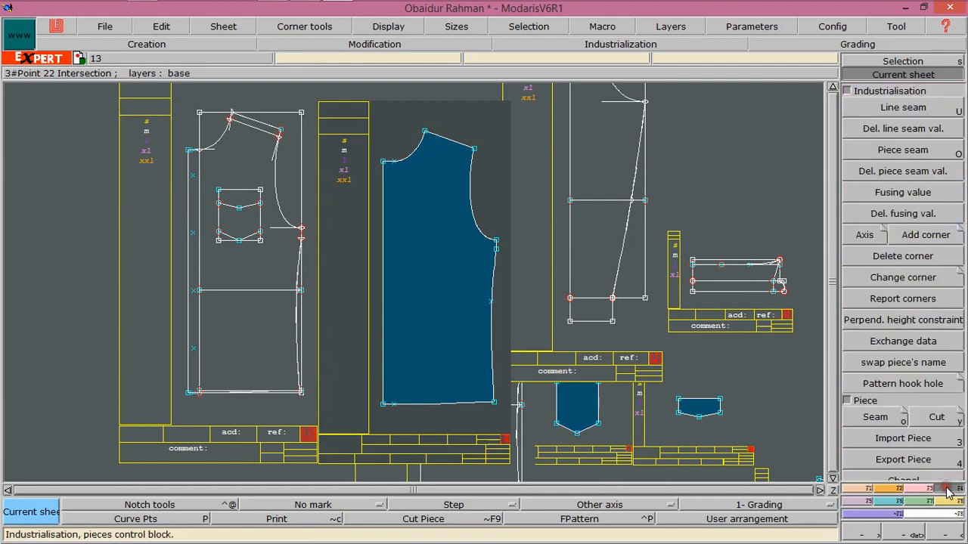
{"action": "left_click", "coordinate": [869, 109]}
{"action": "left_click", "coordinate": [432, 403]}
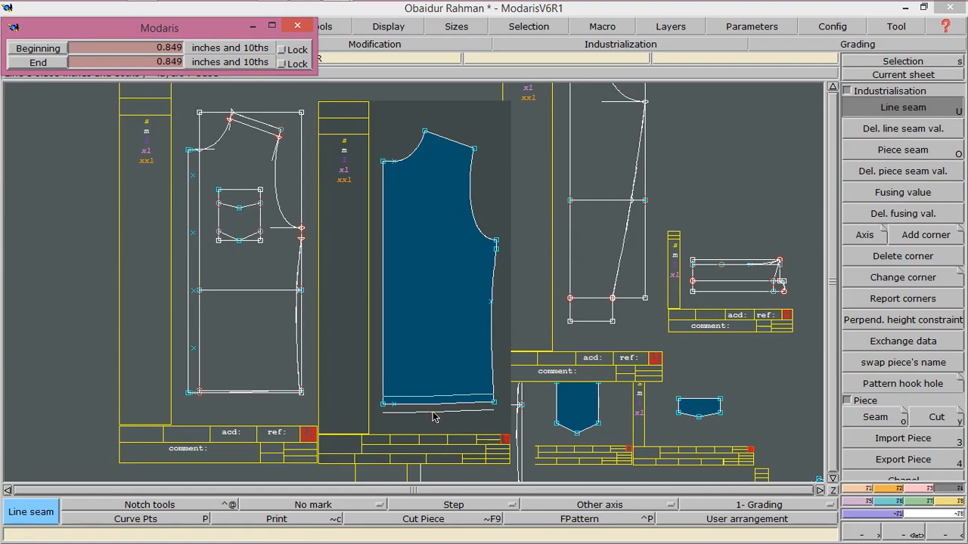
{"action": "key", "text": "Down"}
{"action": "type", "text": "1"}
{"action": "key", "text": "Return"}
{"action": "type", "text": "1"}
{"action": "key", "text": "Return"}
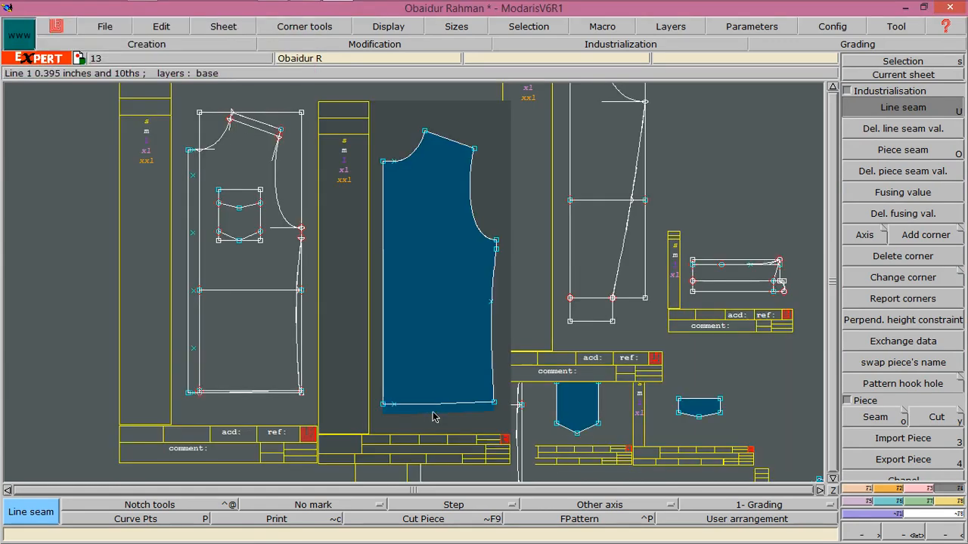
Set a 0.5-inch seam allowance at both ends of the front bodice piece's side seam
{"action": "left_click", "coordinate": [492, 354]}
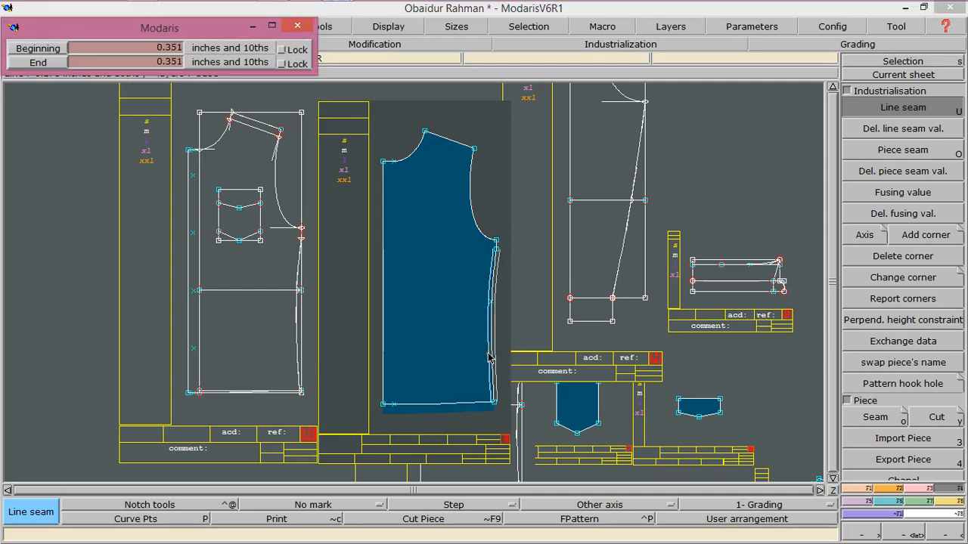
{"action": "key", "text": "Down"}
{"action": "type", "text": ".5"}
{"action": "key", "text": "Down"}
{"action": "type", "text": ".5"}
{"action": "key", "text": "Return"}
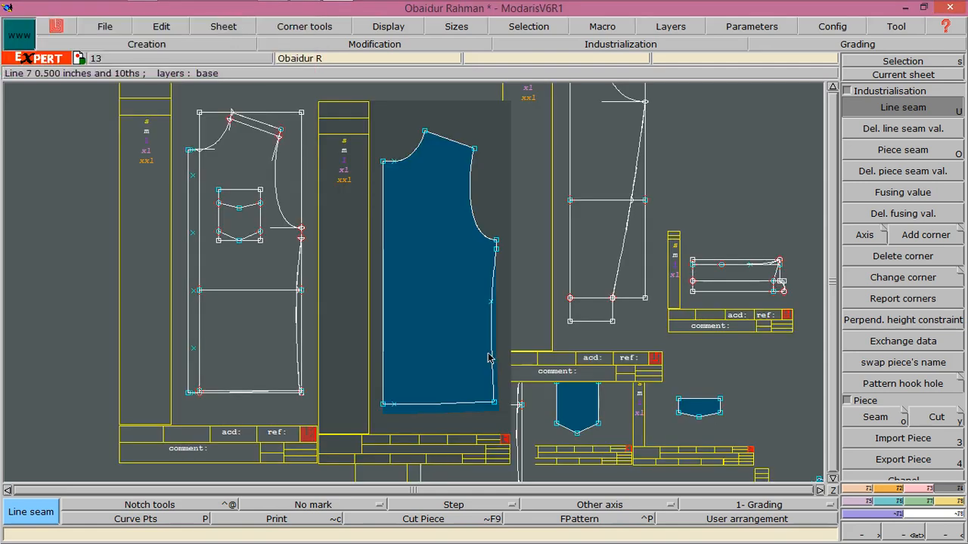
Set 0.5-inch seam allowances on the short lower armhole segment and on the armhole curve
{"action": "left_click", "coordinate": [491, 246]}
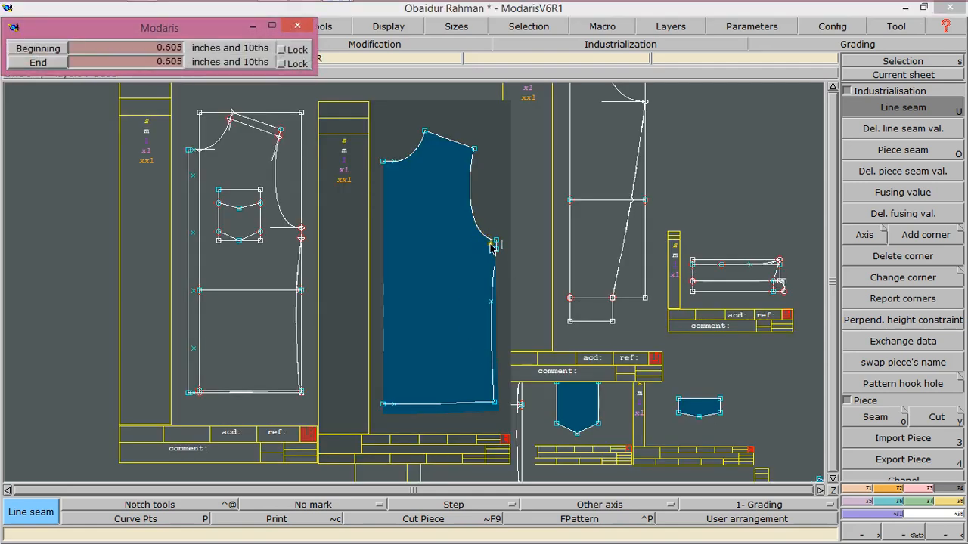
{"action": "key", "text": "Return"}
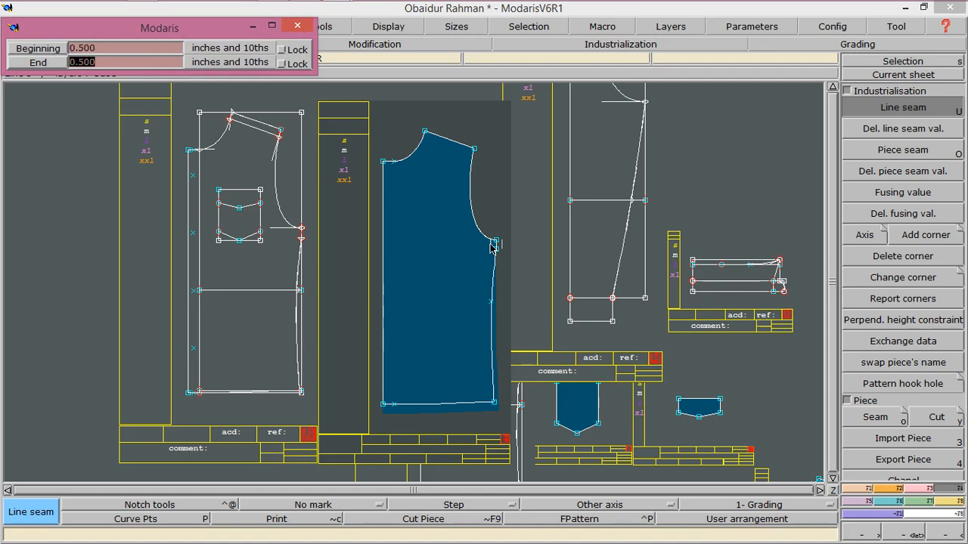
{"action": "key", "text": "Return"}
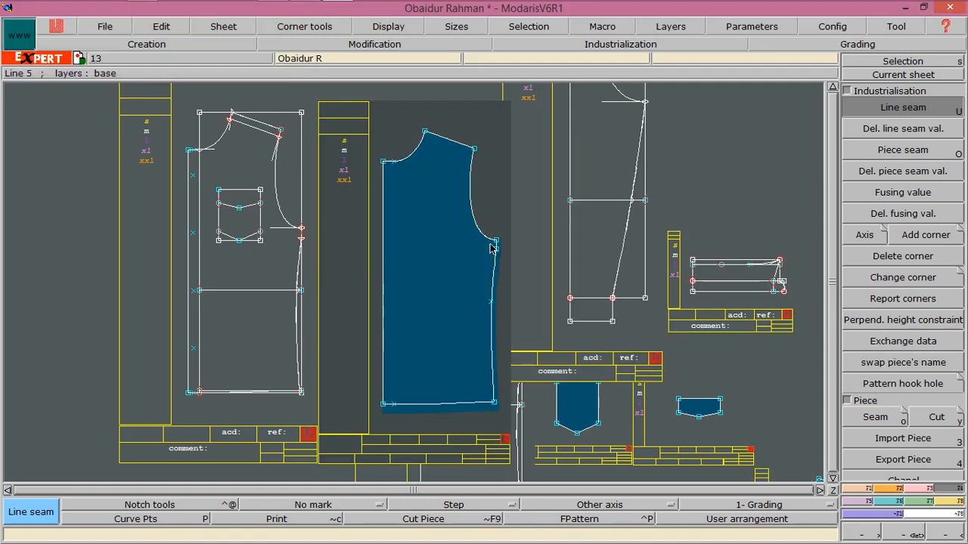
{"action": "left_click", "coordinate": [470, 205]}
{"action": "type", "text": "0.5"}
{"action": "key", "text": "Return"}
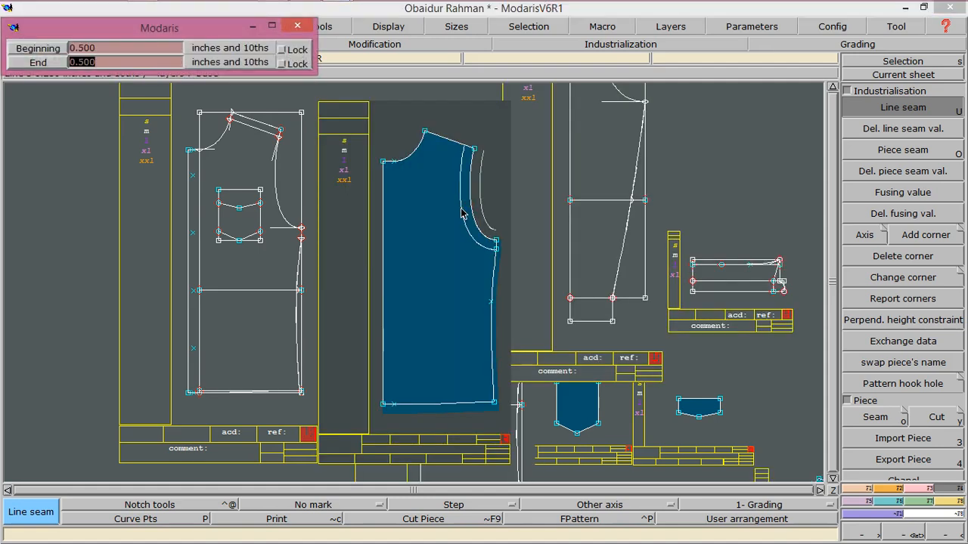
{"action": "key", "text": "Return"}
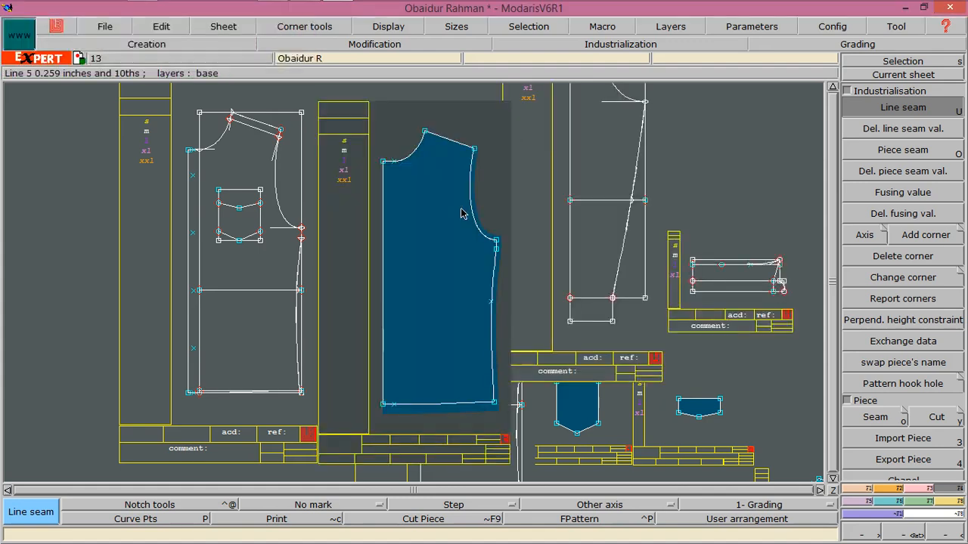
Set a 0.5-inch seam allowance on the front bodice piece's shoulder line
{"action": "left_click", "coordinate": [453, 151]}
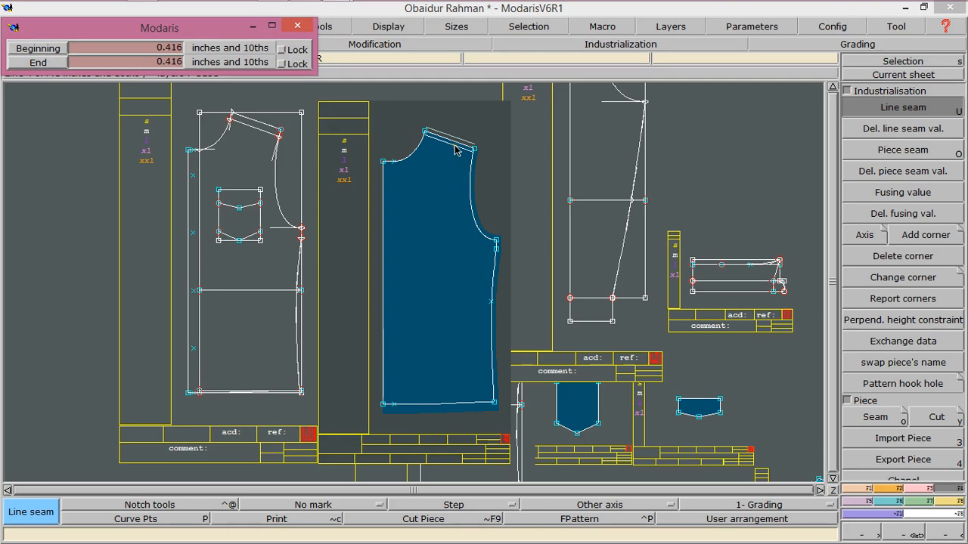
{"action": "left_click", "coordinate": [455, 151]}
{"action": "key", "text": "Return"}
{"action": "key", "text": "Return"}
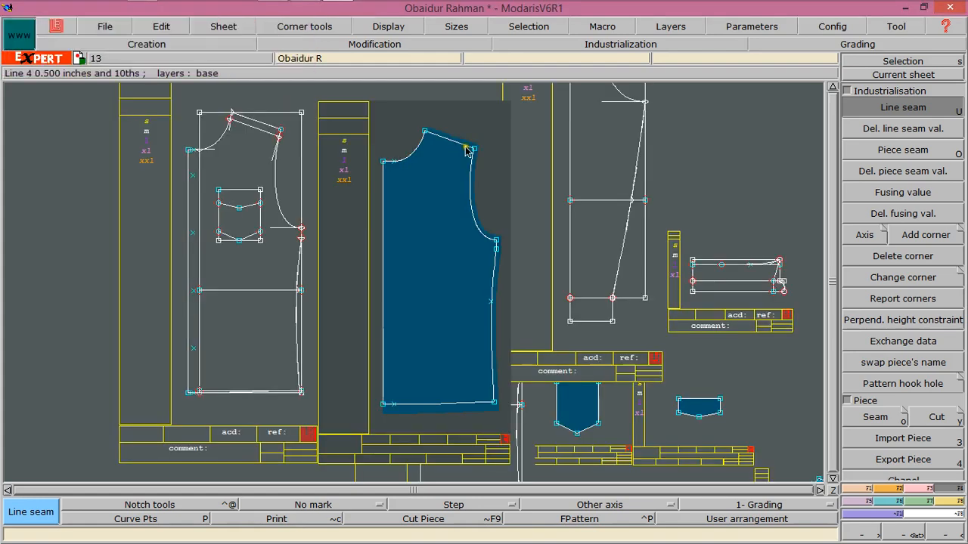
Apply a seam allowance to the front bodice piece's neckline curve
{"action": "left_click", "coordinate": [424, 152]}
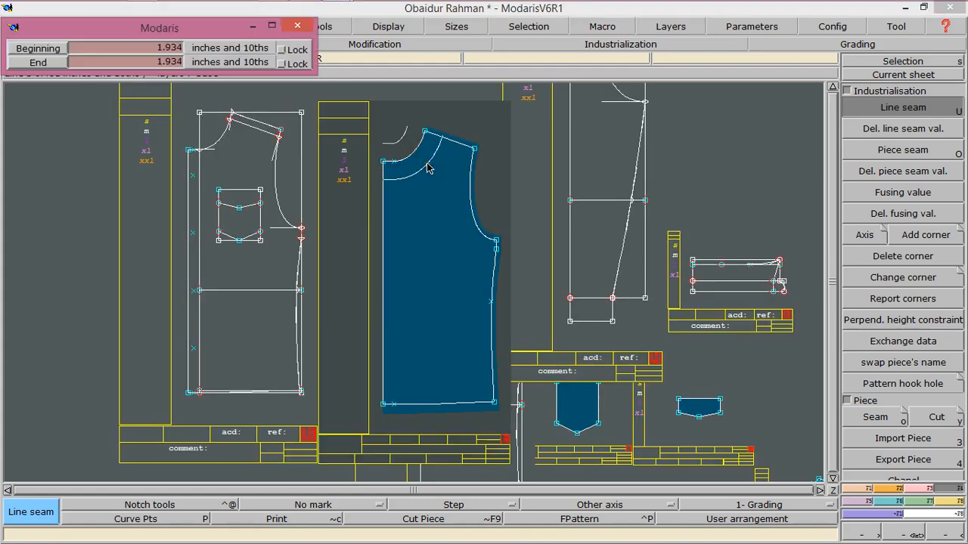
{"action": "key", "text": "Down"}
{"action": "key", "text": "Down"}
{"action": "key", "text": "Return"}
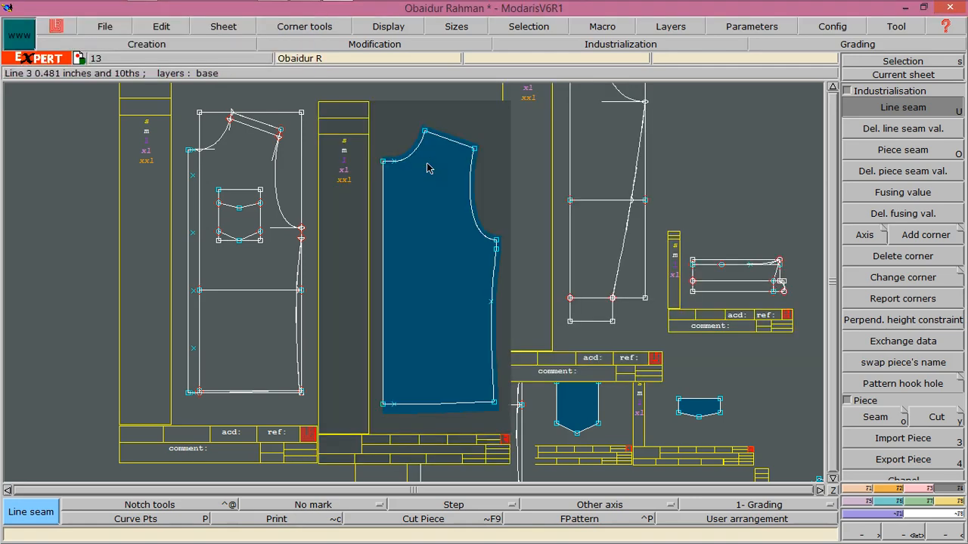
Set a 1.75-inch seam allowance at both ends of the front bodice piece's centre front line
{"action": "left_click", "coordinate": [383, 203]}
{"action": "left_click_drag", "start_coordinate": [388, 206], "coordinate": [391, 205]}
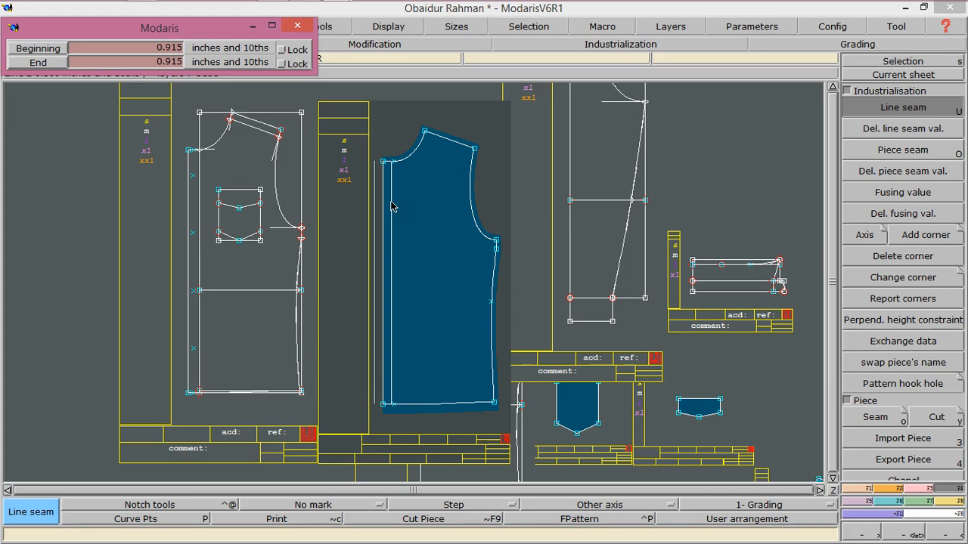
{"action": "key", "text": "Down"}
{"action": "type", "text": "1.75"}
{"action": "key", "text": "Return"}
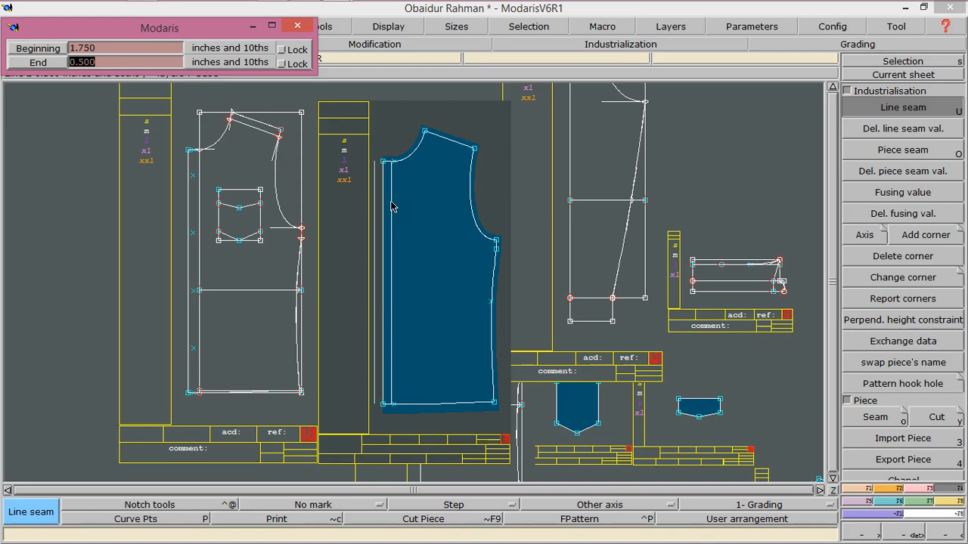
{"action": "type", "text": "1.75"}
{"action": "key", "text": "Return"}
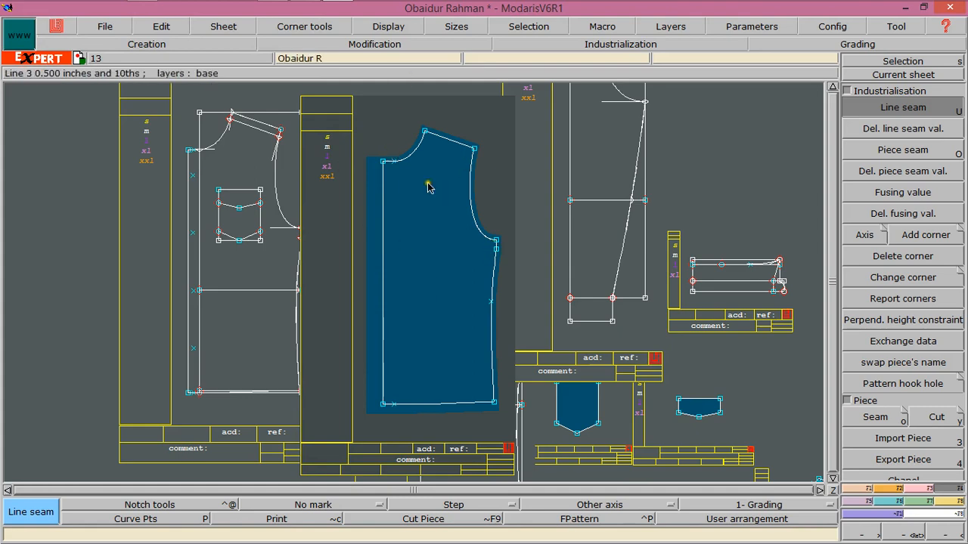
Switch to grading and display the nested sizes of the front bodice piece
{"action": "left_click", "coordinate": [873, 75]}
{"action": "left_click", "coordinate": [359, 253]}
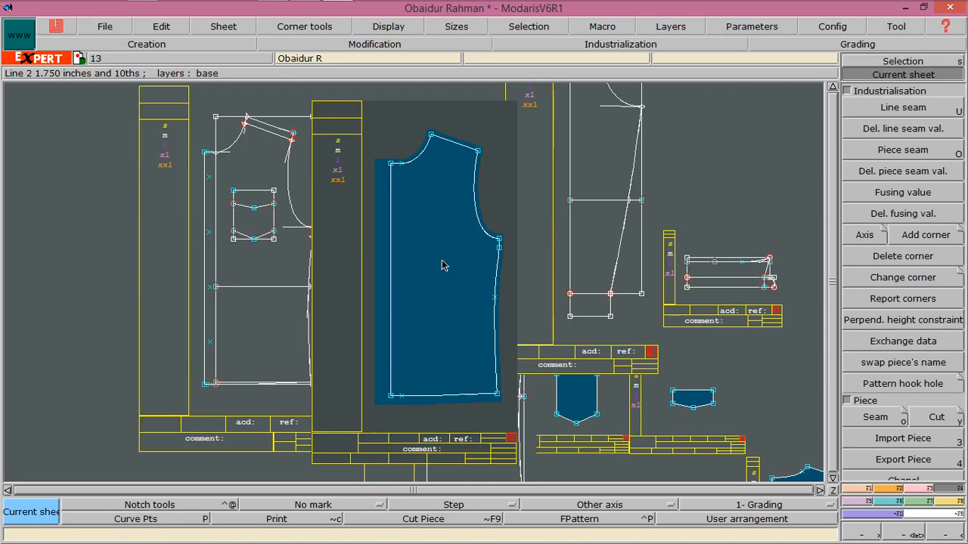
{"action": "key", "text": "F6"}
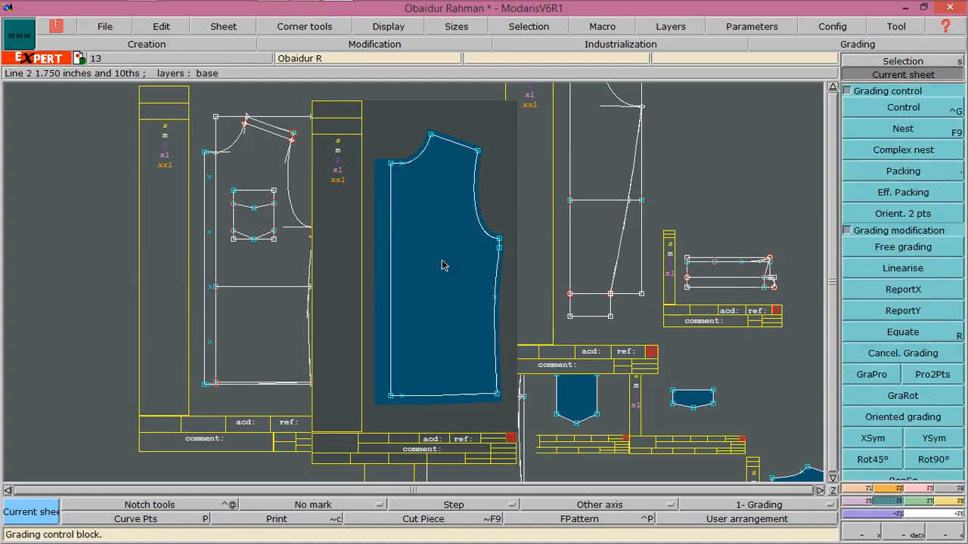
{"action": "key", "text": "F9"}
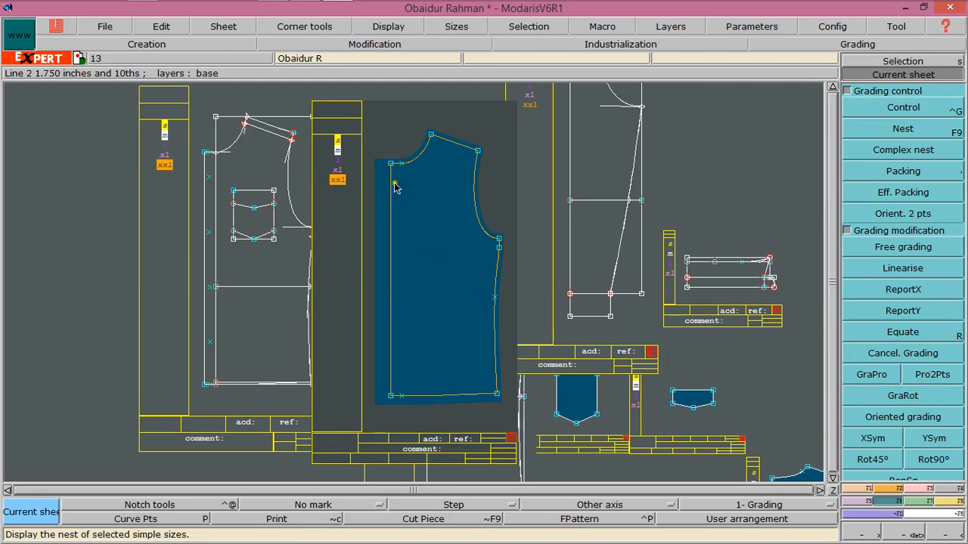
{"action": "left_click", "coordinate": [338, 151]}
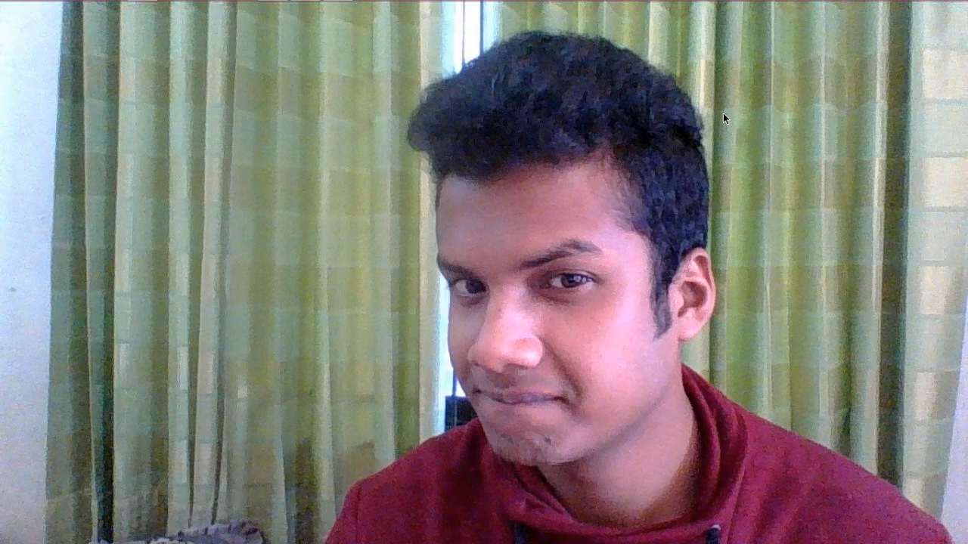
{"action": "right_click", "coordinate": [490, 76]}
{"action": "left_click", "coordinate": [540, 153]}
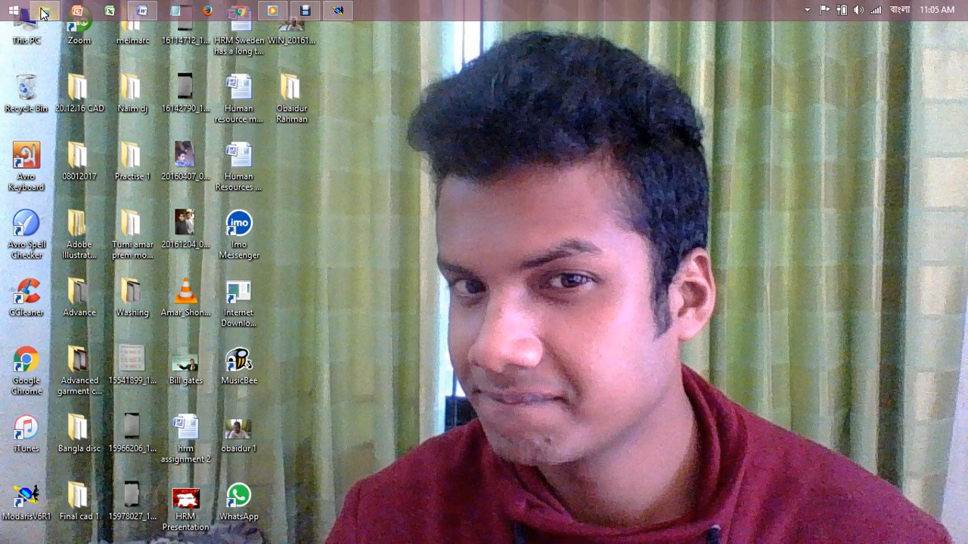
Switch to File Explorer and open the 'Lectra modaris pattern Grading 2' image in the Educational Photo folder on drive F
{"action": "left_click", "coordinate": [42, 10]}
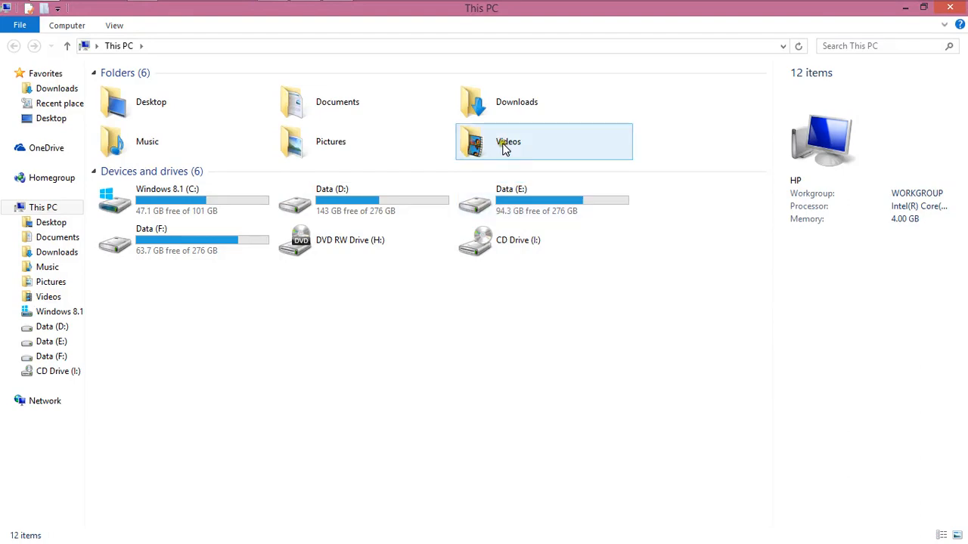
{"action": "double_click", "coordinate": [527, 206]}
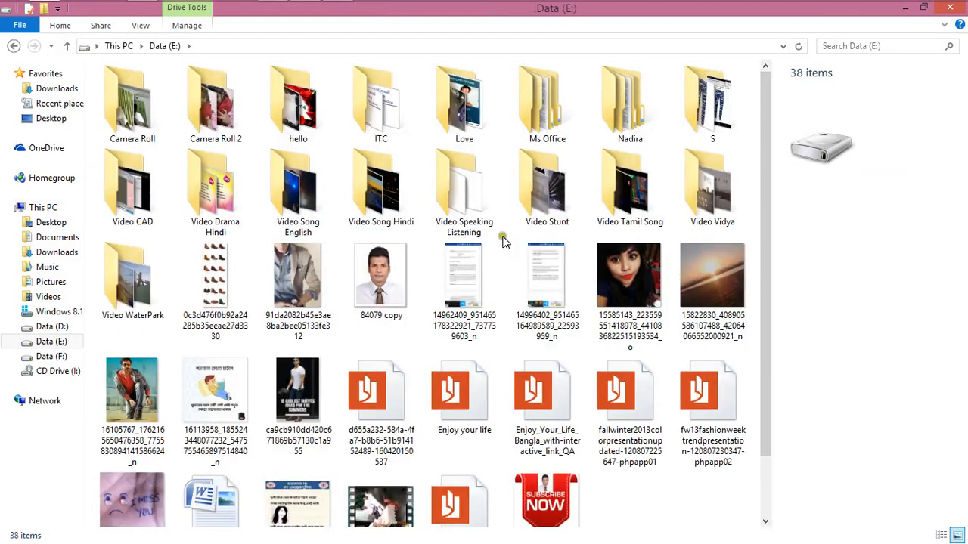
{"action": "left_click", "coordinate": [53, 296]}
{"action": "left_click", "coordinate": [54, 282]}
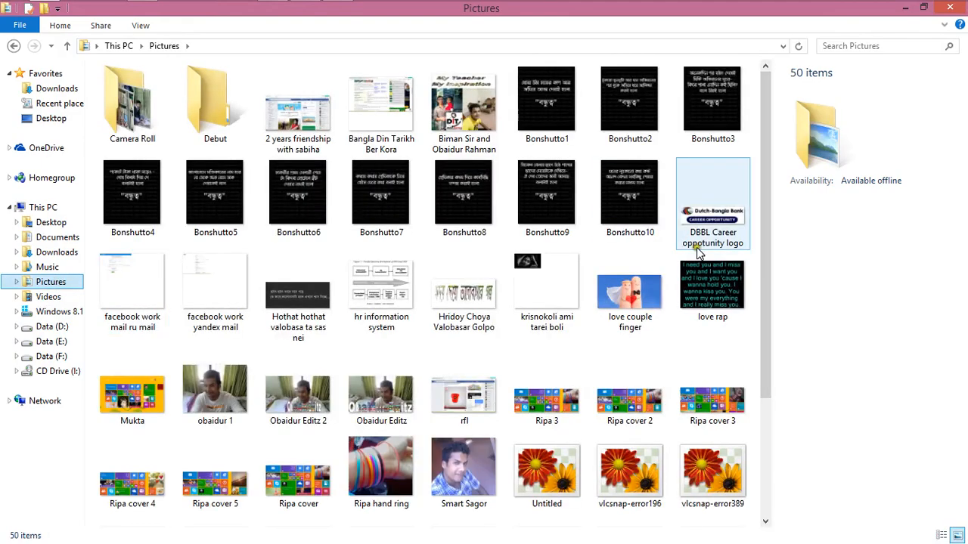
{"action": "scroll", "coordinate": [778, 355], "scroll_direction": "down", "scroll_amount": 2}
{"action": "scroll", "coordinate": [786, 408], "scroll_direction": "down", "scroll_amount": 2}
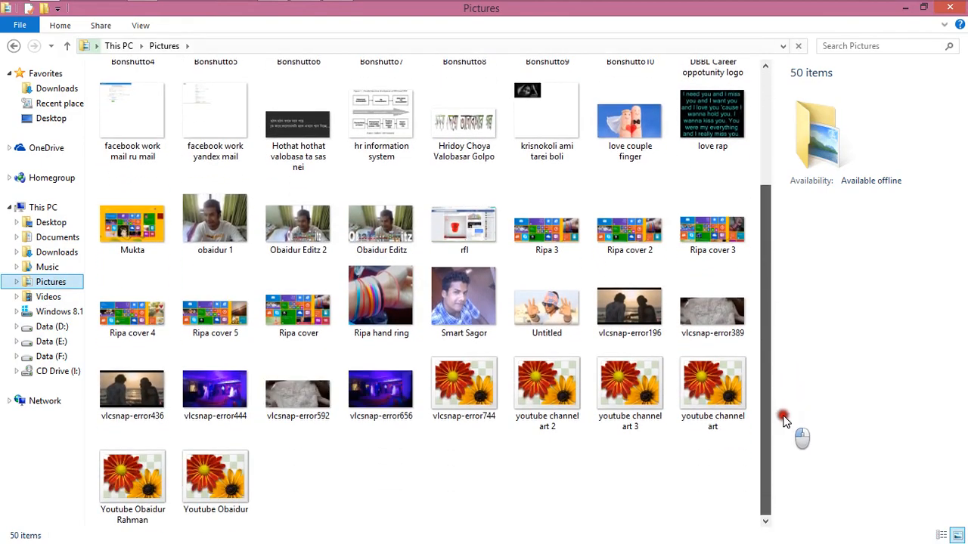
{"action": "scroll", "coordinate": [787, 286], "scroll_direction": "up", "scroll_amount": 4}
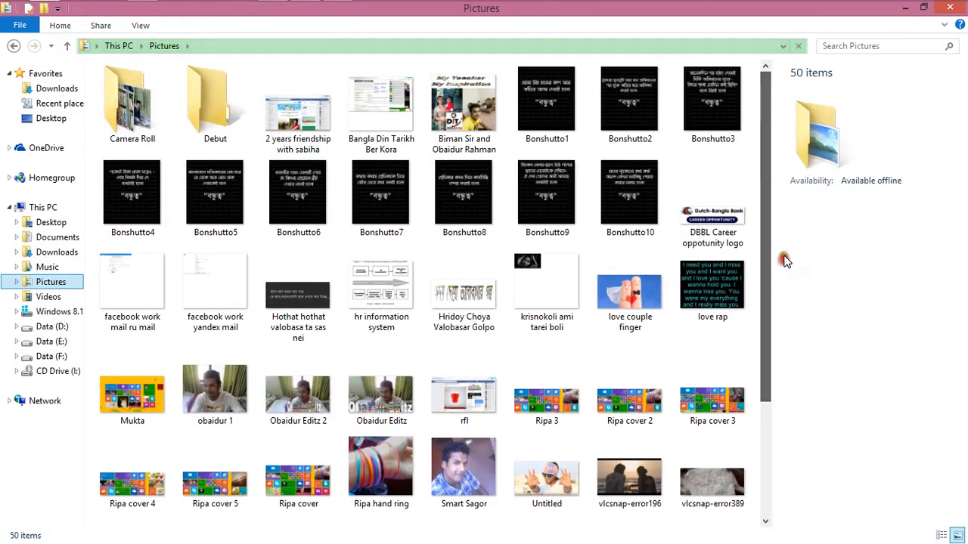
{"action": "left_click", "coordinate": [53, 341]}
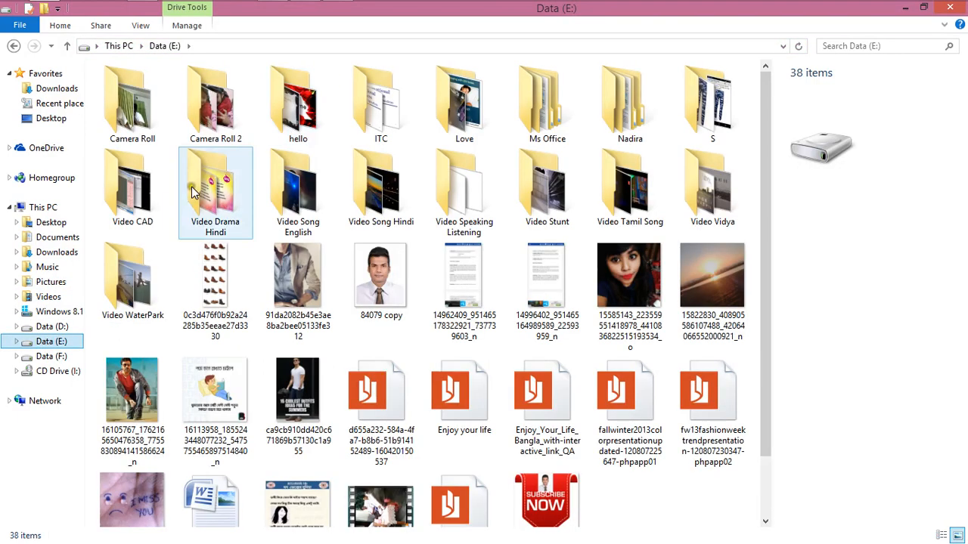
{"action": "left_click", "coordinate": [51, 356]}
{"action": "double_click", "coordinate": [427, 106]}
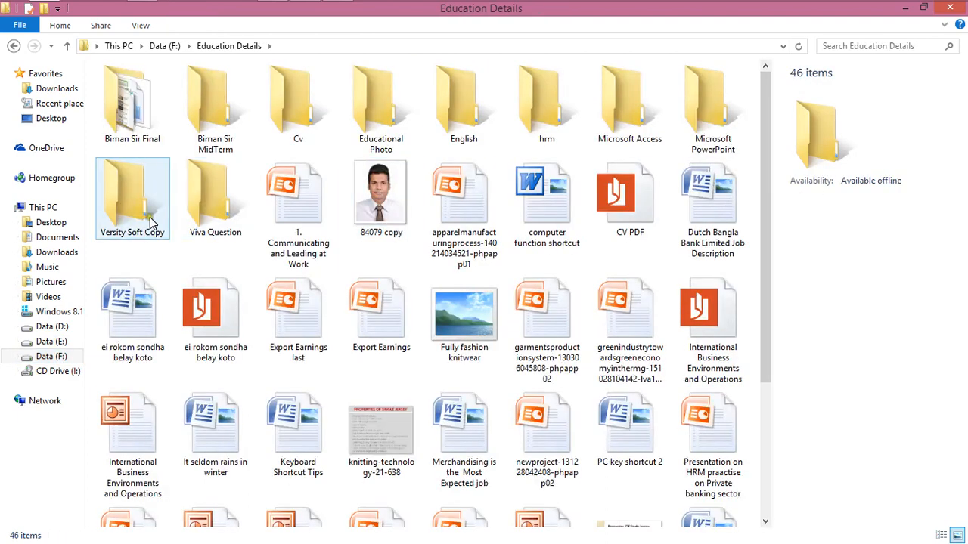
{"action": "double_click", "coordinate": [356, 121]}
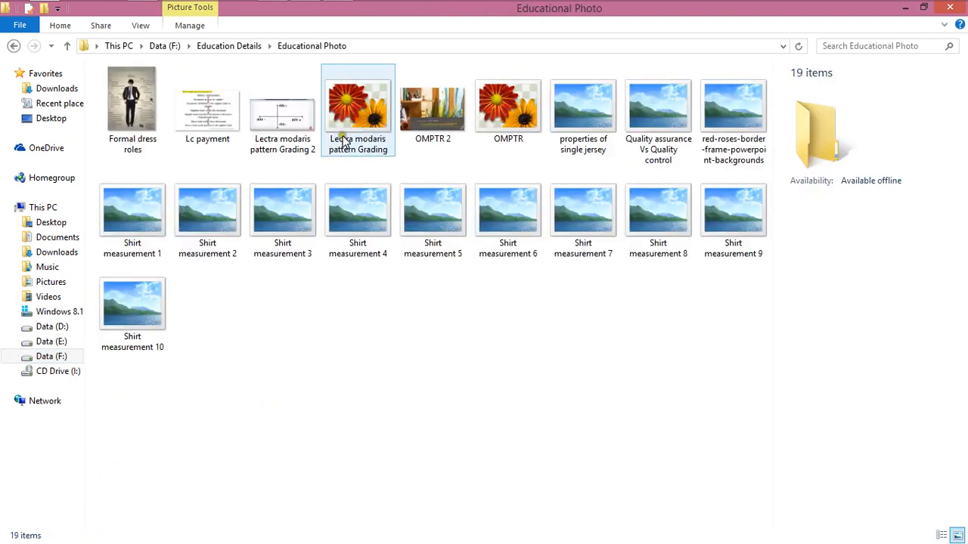
{"action": "double_click", "coordinate": [277, 121]}
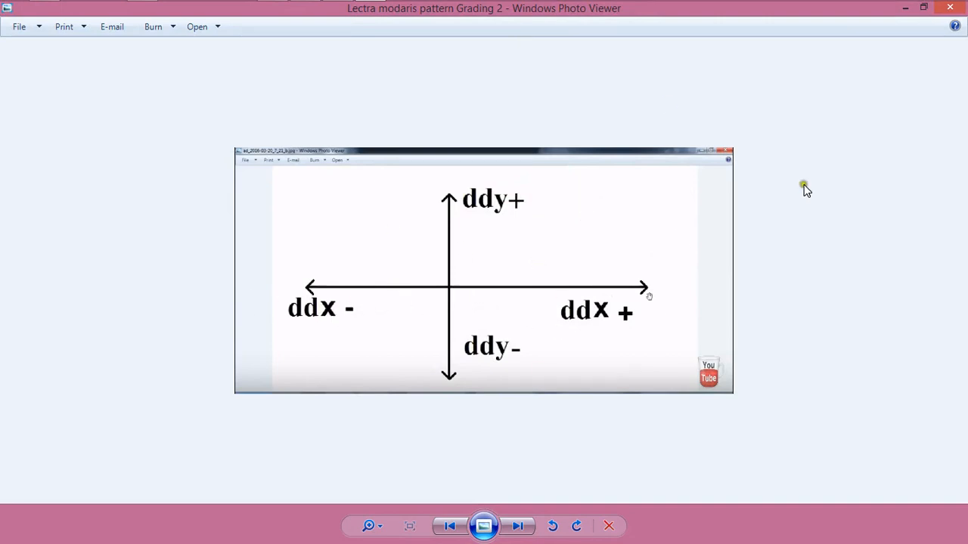
Close the reference image and File Explorer window and switch back to Modaris
{"action": "left_click", "coordinate": [949, 7]}
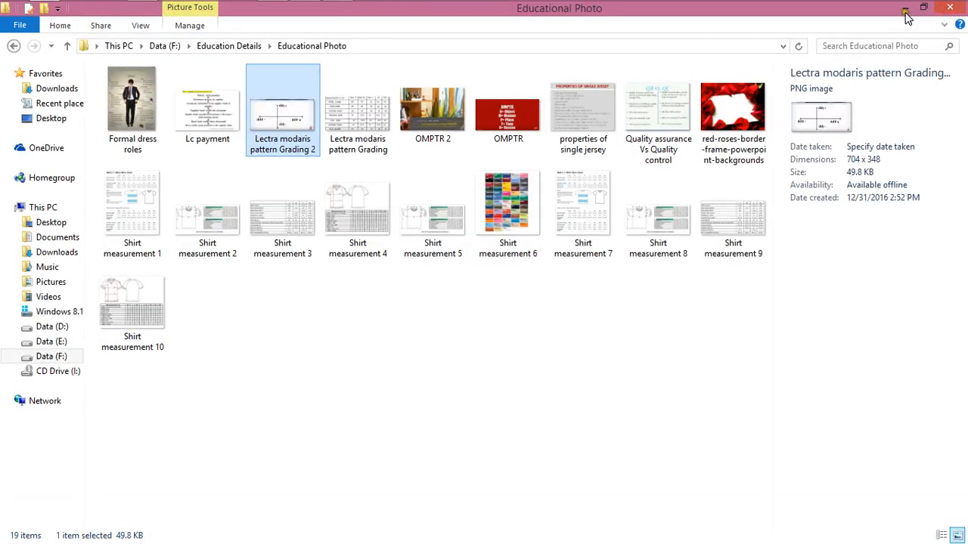
{"action": "left_click", "coordinate": [904, 7]}
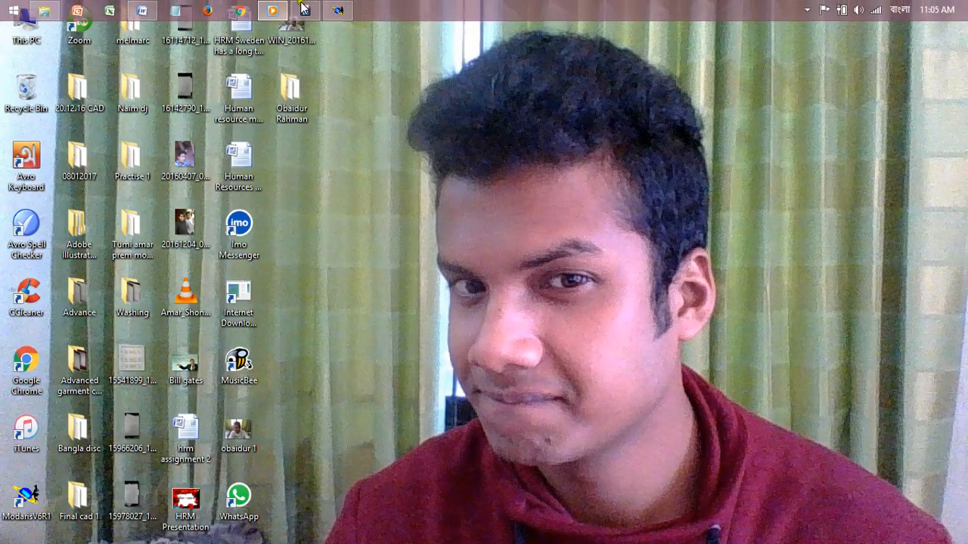
{"action": "left_click", "coordinate": [337, 10]}
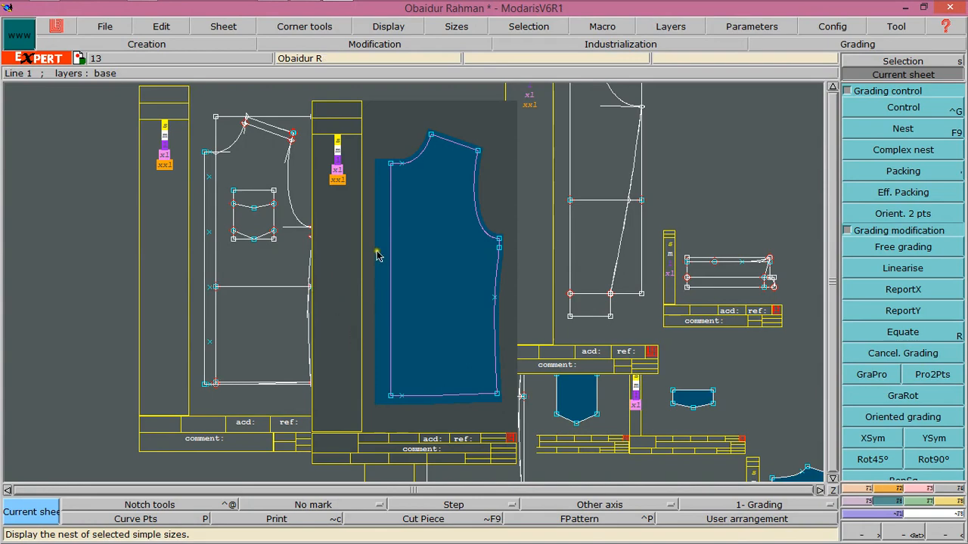
Grade the front bodice's bottom centre-front corner point with a dy increment of -1 between sizes
{"action": "left_click", "coordinate": [859, 491]}
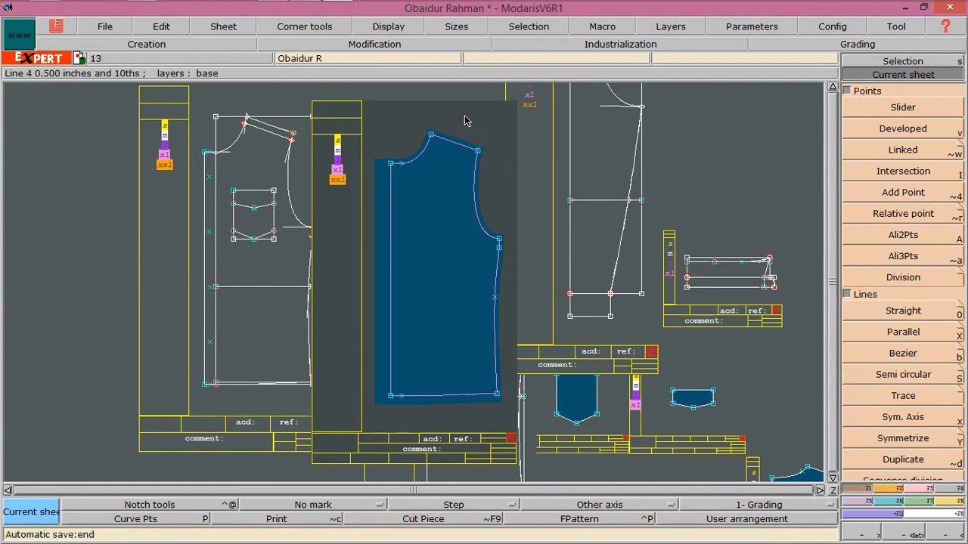
{"action": "key", "text": "F6"}
{"action": "key", "text": "F9"}
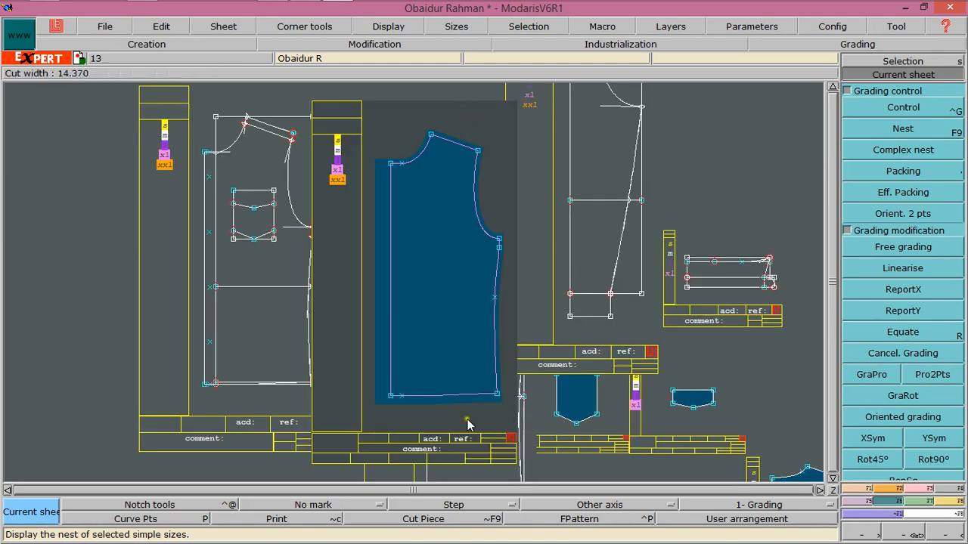
{"action": "left_click", "coordinate": [886, 110]}
{"action": "left_click", "coordinate": [393, 399]}
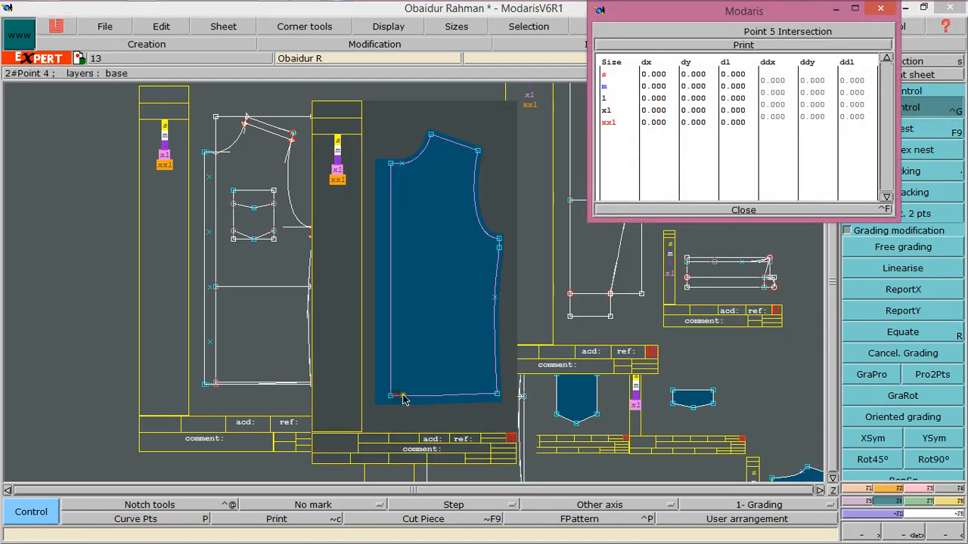
{"action": "left_click_drag", "start_coordinate": [814, 78], "coordinate": [819, 119]}
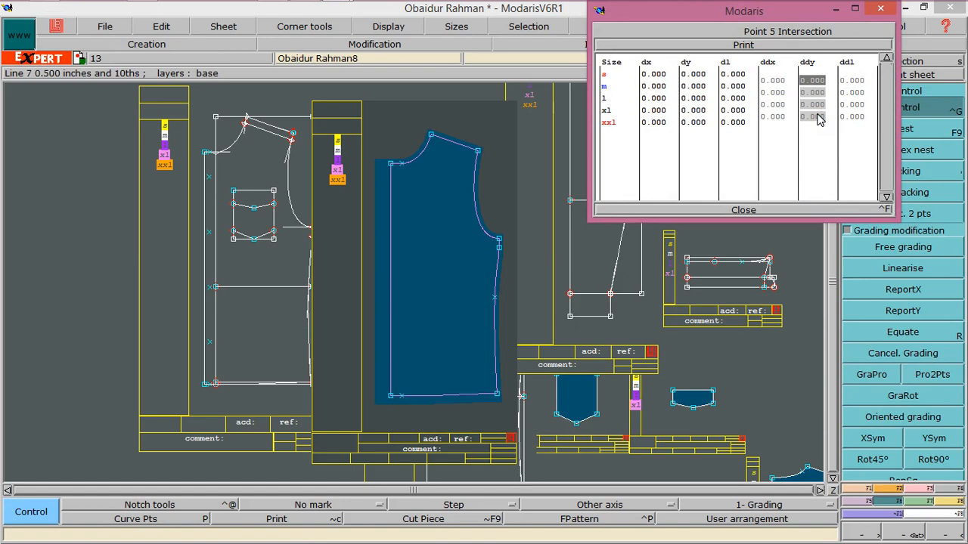
{"action": "type", "text": "-1"}
{"action": "key", "text": "Return"}
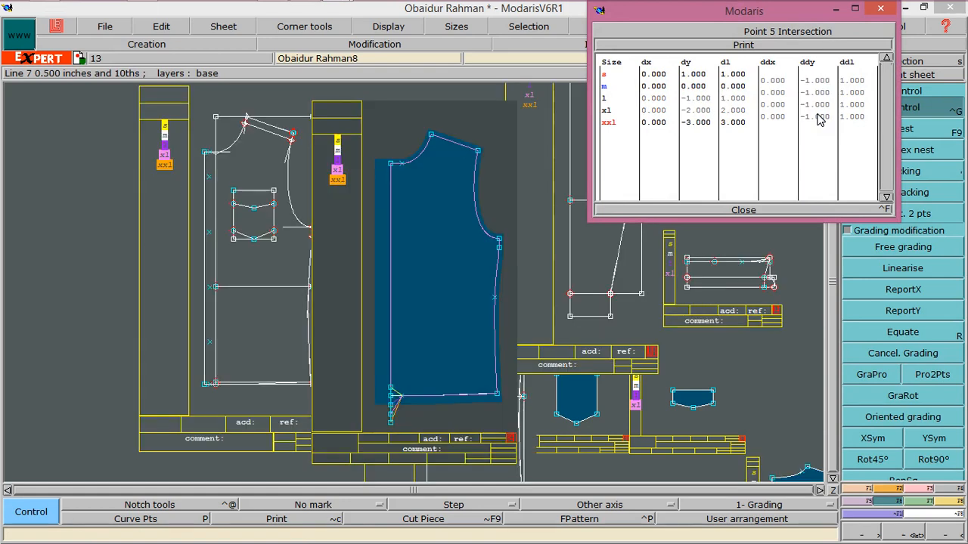
{"action": "left_click", "coordinate": [744, 211]}
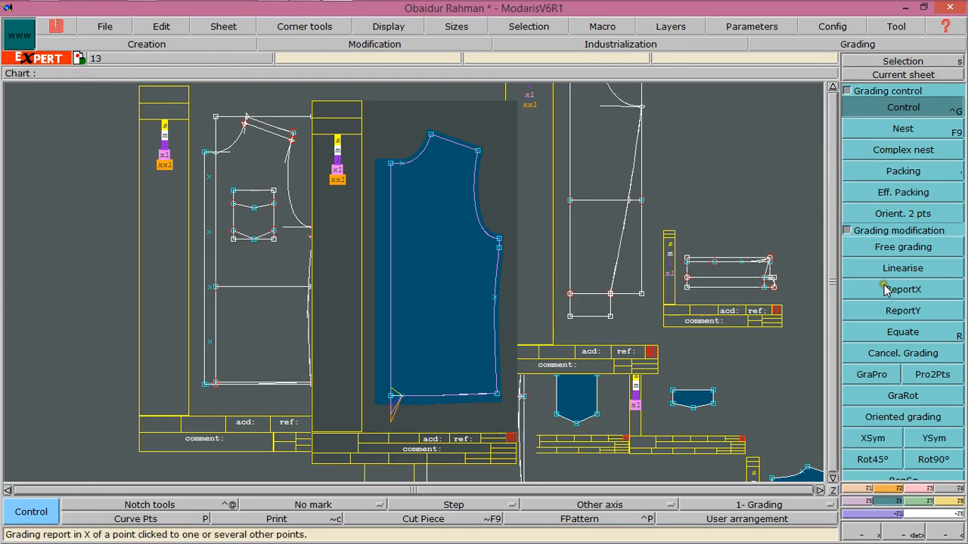
Reapply the -1 dy grading increment to the bottom centre-front corner point across all sizes
{"action": "left_click", "coordinate": [902, 247]}
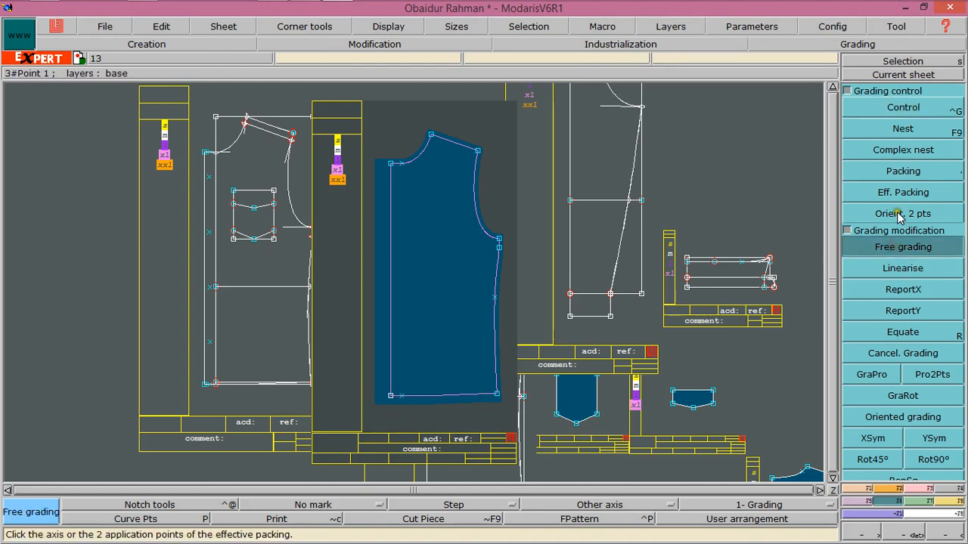
{"action": "left_click", "coordinate": [904, 107]}
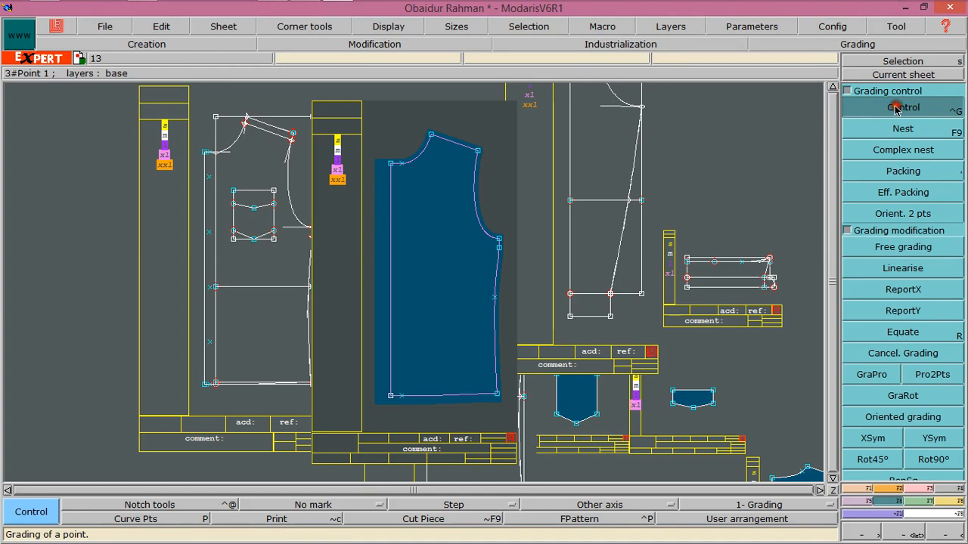
{"action": "left_click", "coordinate": [390, 396]}
{"action": "left_click_drag", "start_coordinate": [811, 79], "coordinate": [823, 126]}
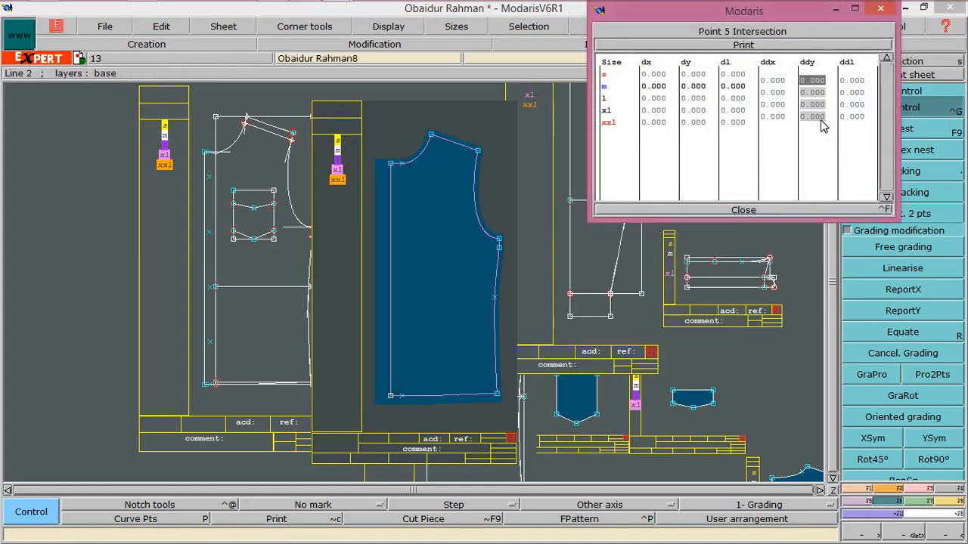
{"action": "type", "text": "-1"}
{"action": "key", "text": "Return"}
{"action": "left_click", "coordinate": [743, 212]}
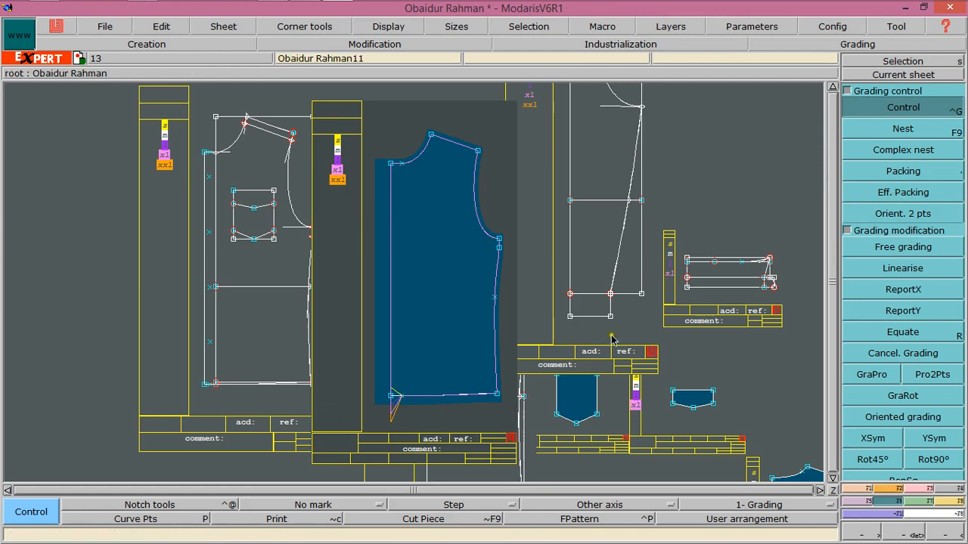
Report the corner point's Y grading onto the bottom side-seam corner of the front bodice
{"action": "left_click", "coordinate": [902, 316]}
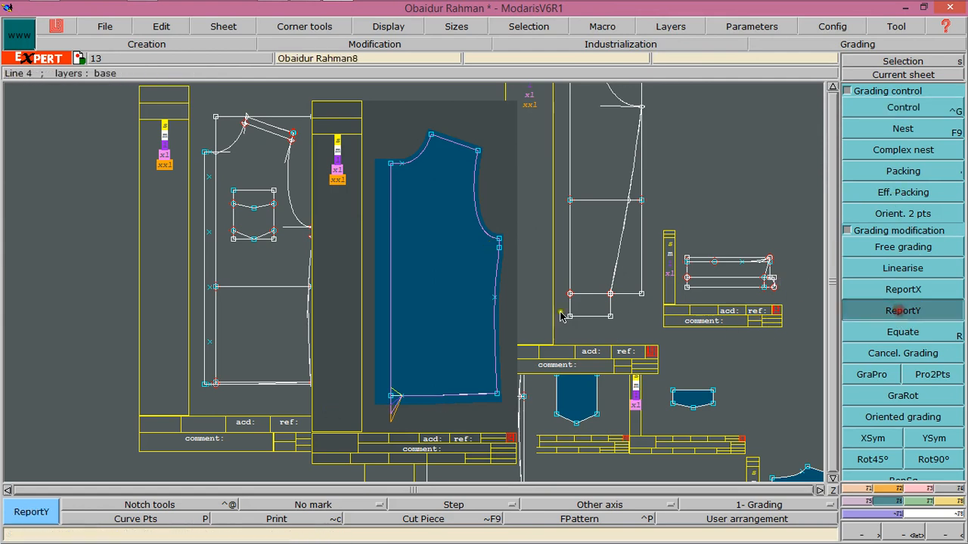
{"action": "left_click", "coordinate": [393, 395]}
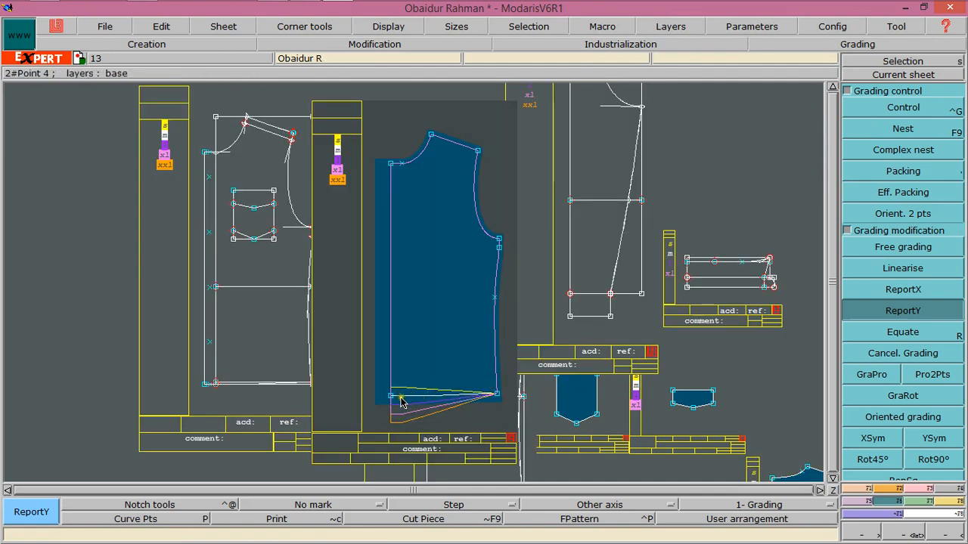
{"action": "left_click", "coordinate": [496, 394]}
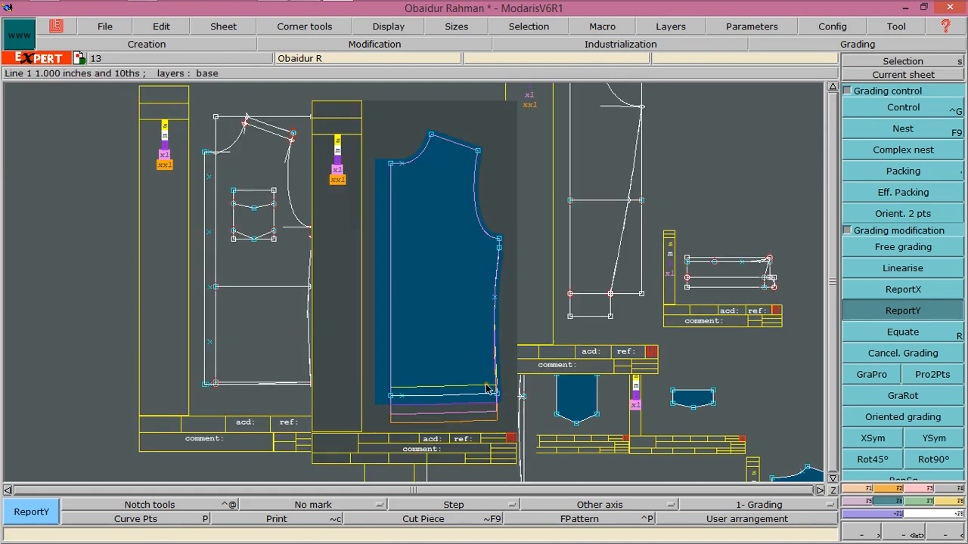
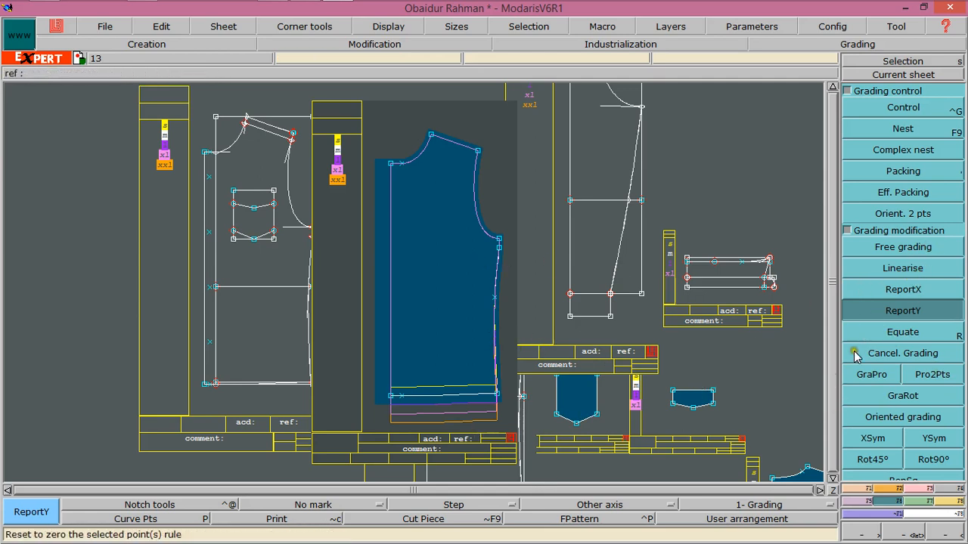
Grade the front bodice's bottom side-seam corner point with a dx increment of 0.5 between sizes
{"action": "left_click", "coordinate": [870, 107]}
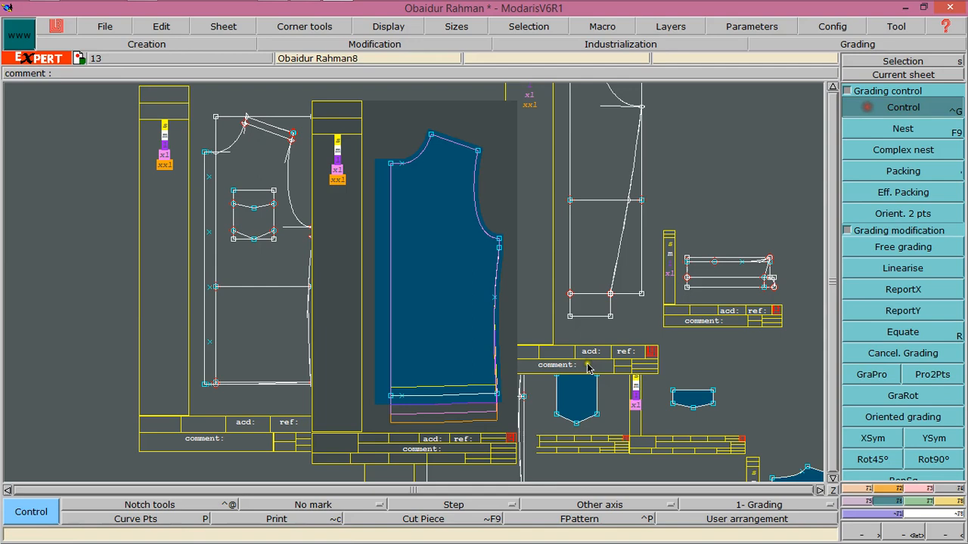
{"action": "left_click", "coordinate": [495, 394]}
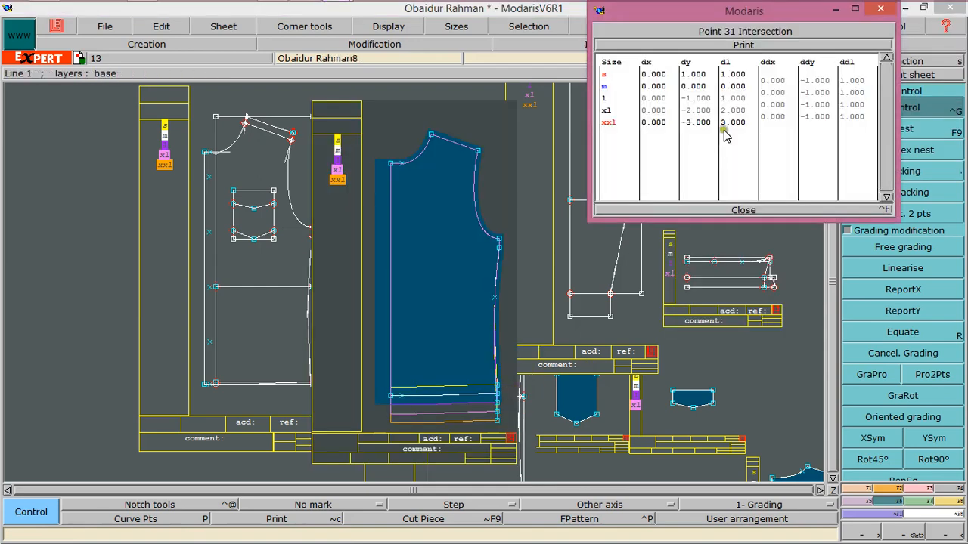
{"action": "left_click_drag", "start_coordinate": [764, 77], "coordinate": [778, 125]}
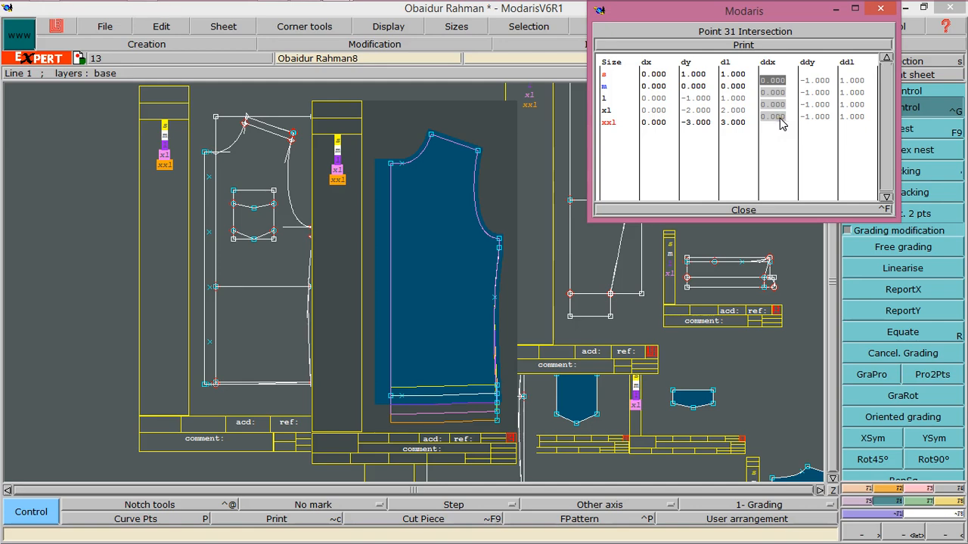
{"action": "type", "text": ".5"}
{"action": "key", "text": "Return"}
{"action": "left_click", "coordinate": [752, 209]}
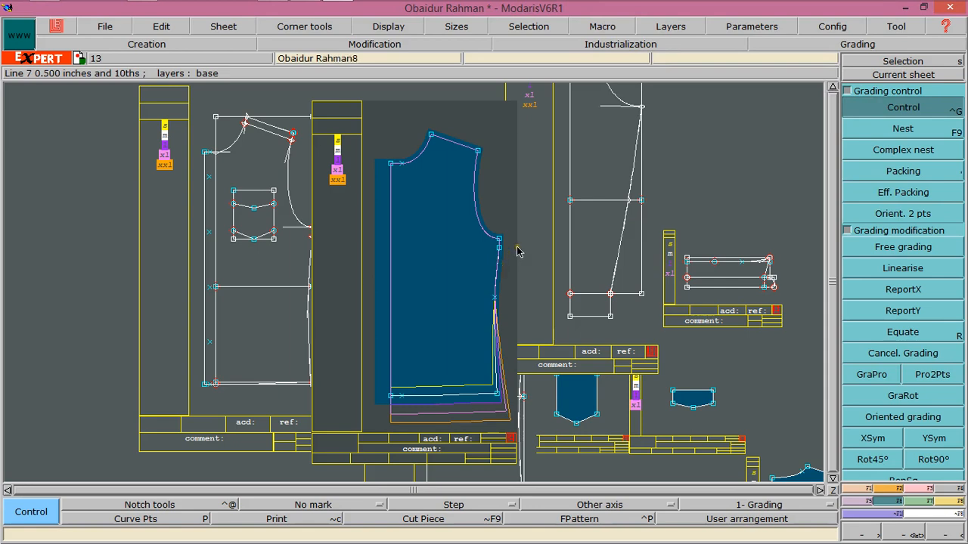
Report the bottom side-seam corner's X grading onto the side-seam points up to the underarm point
{"action": "left_click", "coordinate": [890, 291]}
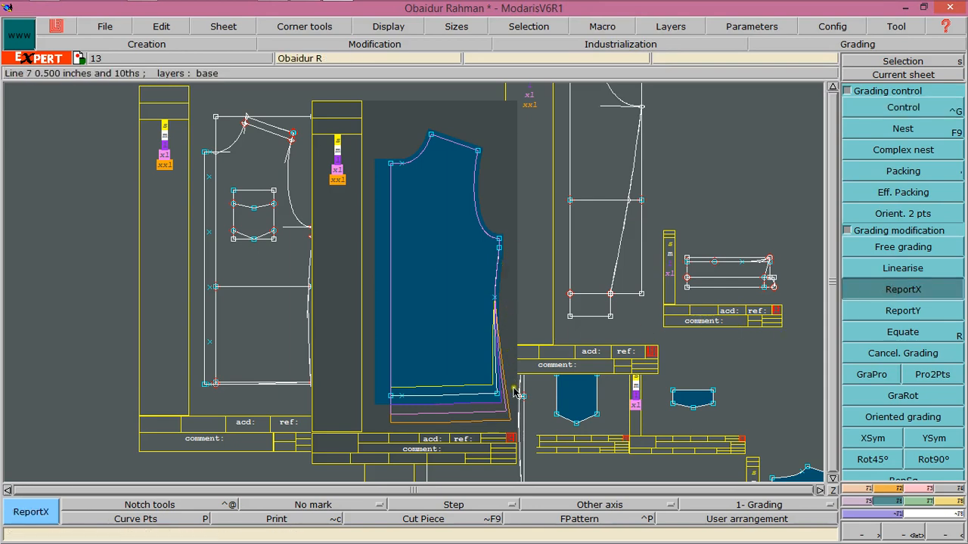
{"action": "left_click", "coordinate": [495, 297]}
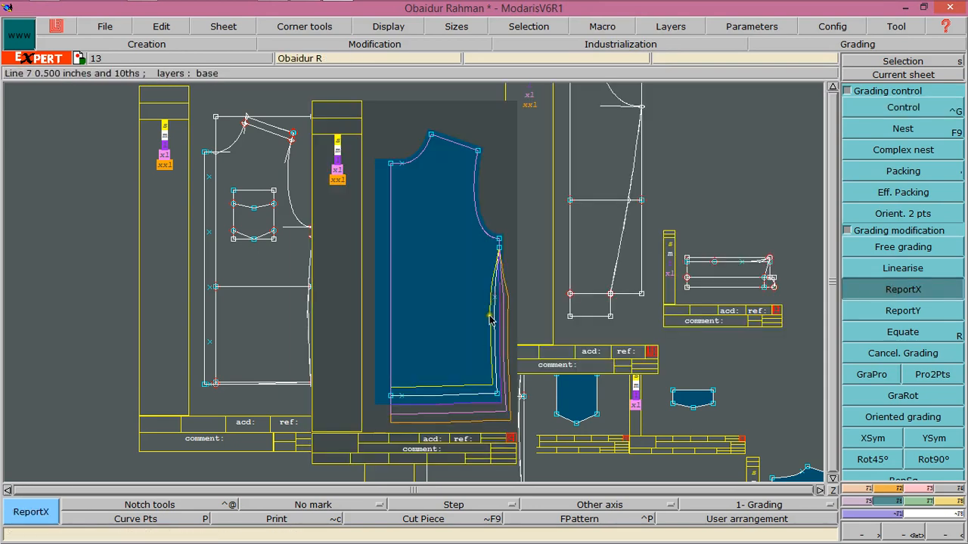
{"action": "left_click", "coordinate": [496, 394]}
{"action": "left_click", "coordinate": [499, 248]}
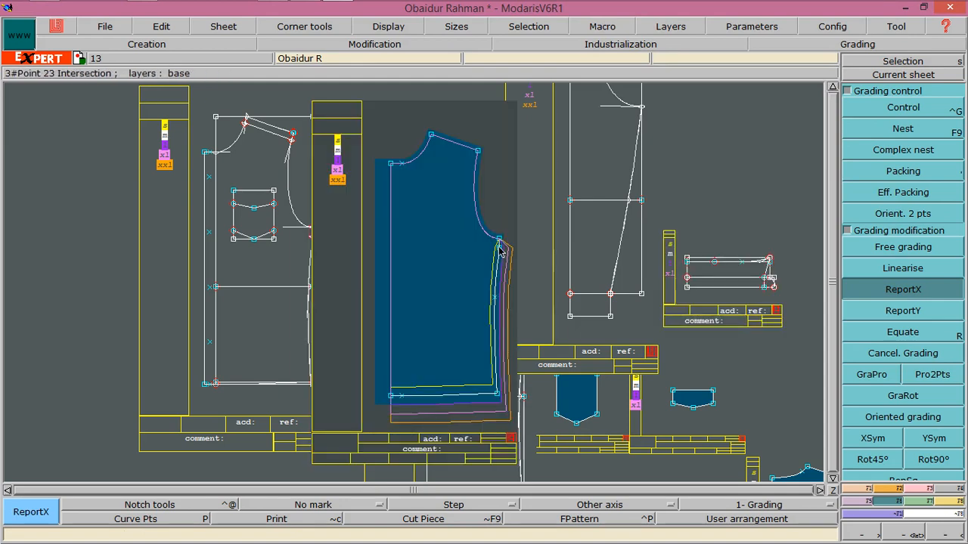
{"action": "left_click", "coordinate": [499, 240]}
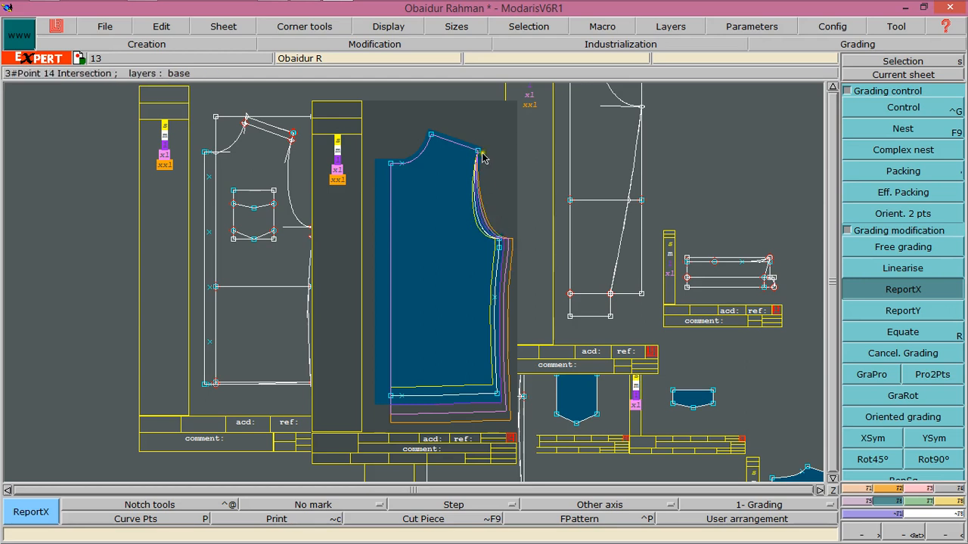
Grade the underarm side-seam point with a dy increment of -0.5 between sizes
{"action": "left_click", "coordinate": [851, 110]}
{"action": "left_click", "coordinate": [500, 240]}
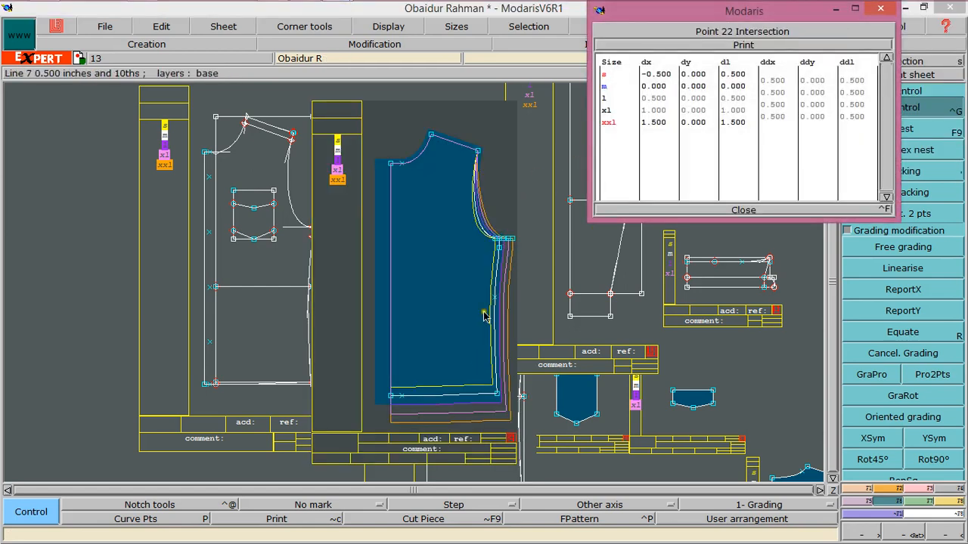
{"action": "left_click_drag", "start_coordinate": [812, 81], "coordinate": [816, 121]}
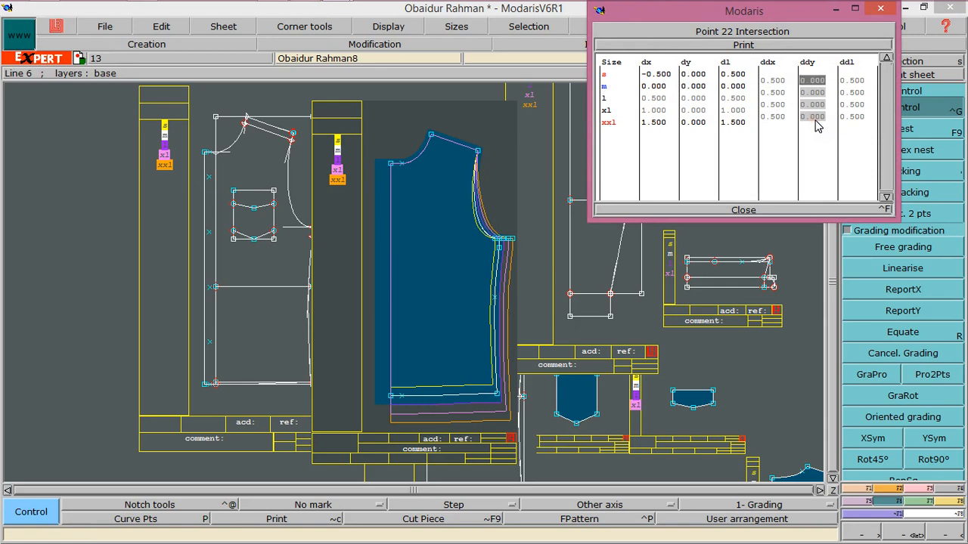
{"action": "type", "text": "-0"}
{"action": "type", "text": ".5"}
{"action": "key", "text": "Return"}
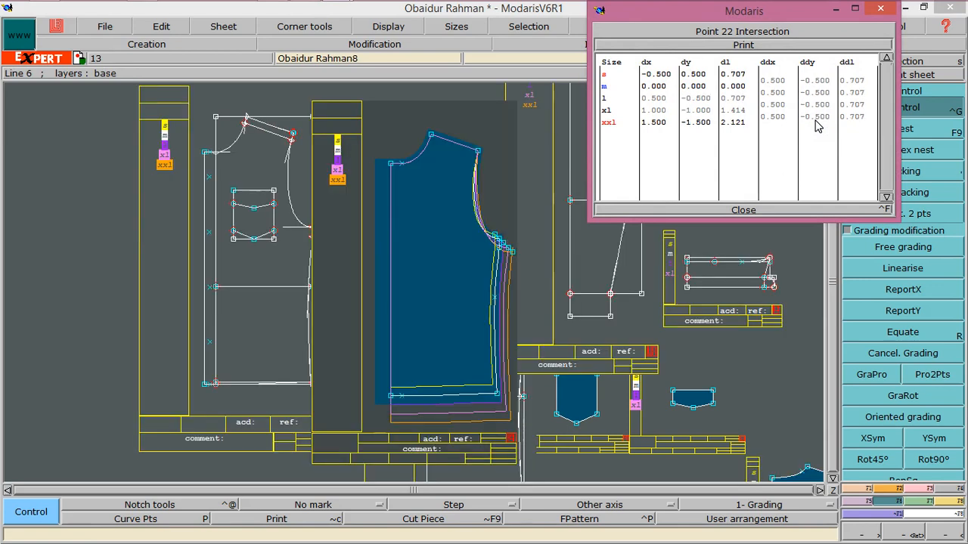
{"action": "left_click", "coordinate": [741, 210]}
Zoom in on the bodice's neck and shoulder area and set an X grading increment for the shoulder-neck point
{"action": "key", "text": "z"}
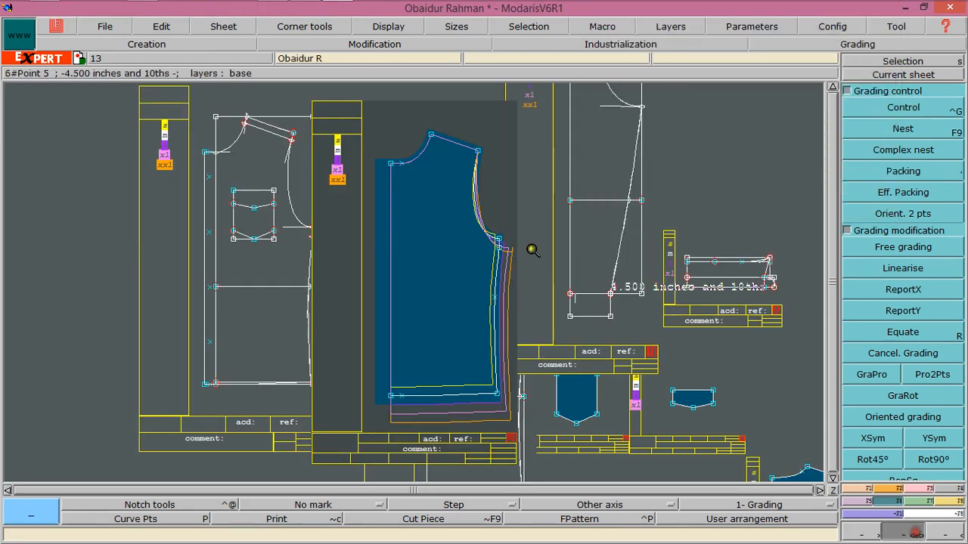
{"action": "left_click_drag", "start_coordinate": [375, 135], "coordinate": [512, 294]}
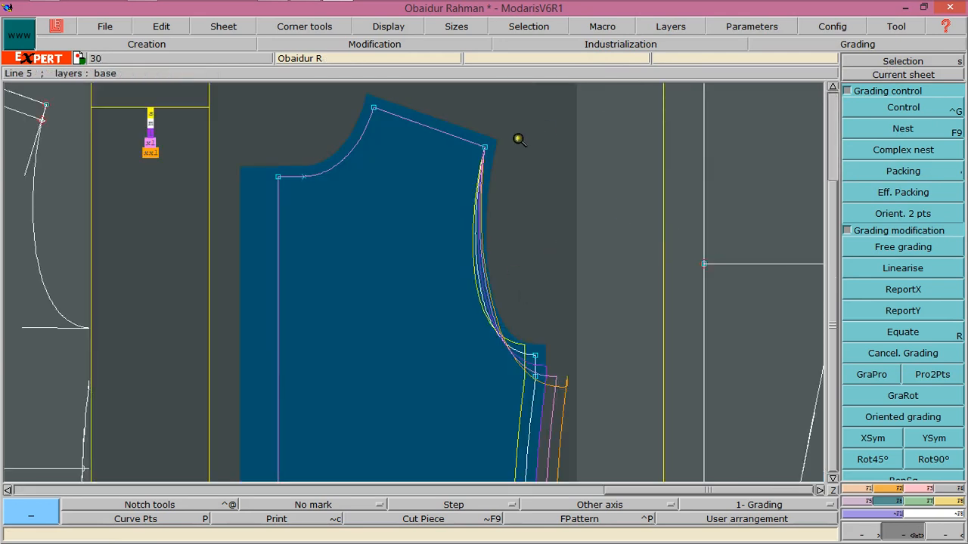
{"action": "left_click", "coordinate": [861, 490]}
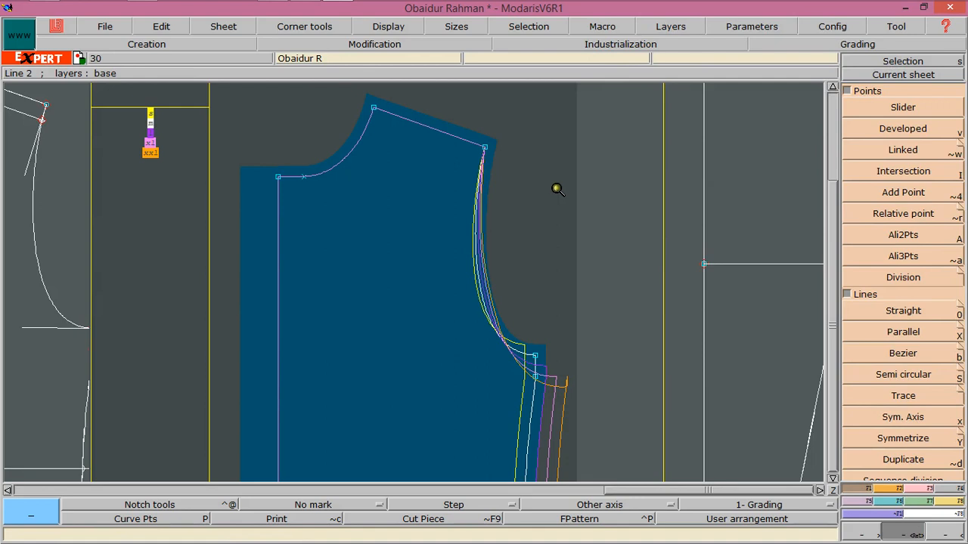
{"action": "key", "text": "F4"}
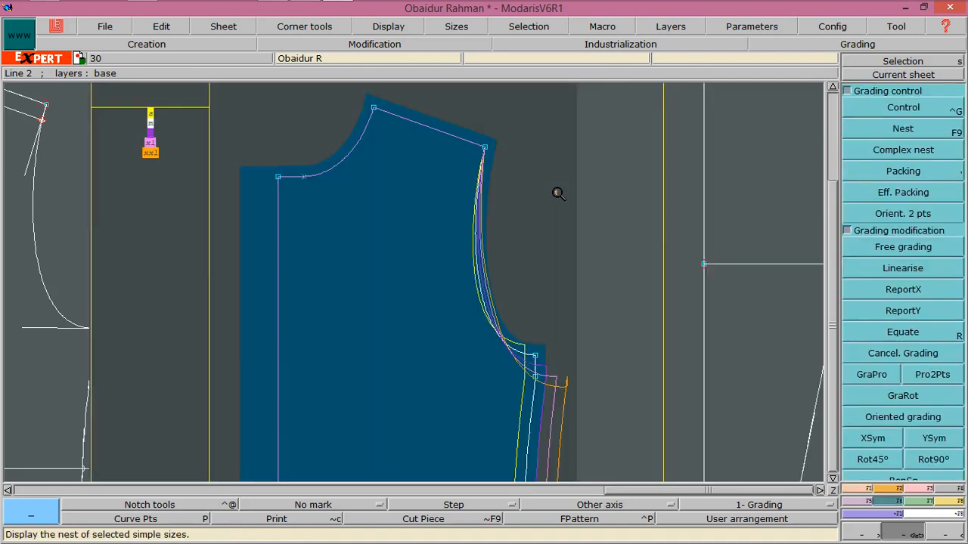
{"action": "left_click", "coordinate": [916, 108]}
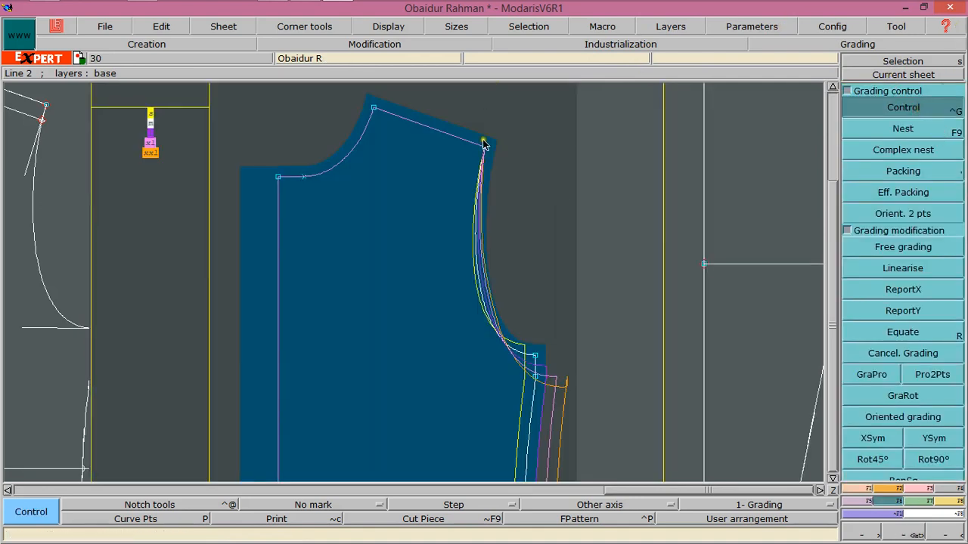
{"action": "left_click", "coordinate": [376, 112]}
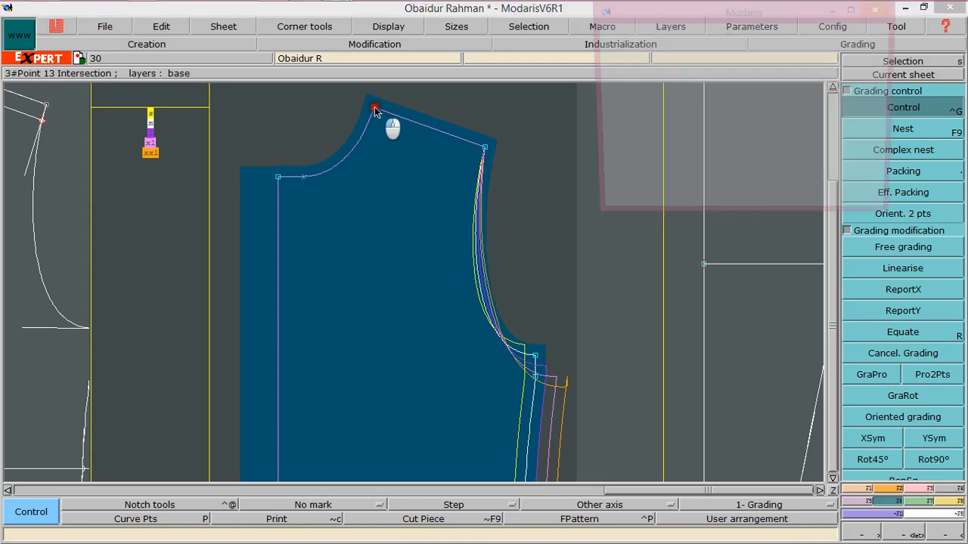
{"action": "left_click", "coordinate": [778, 80]}
{"action": "left_click_drag", "start_coordinate": [778, 81], "coordinate": [780, 115]}
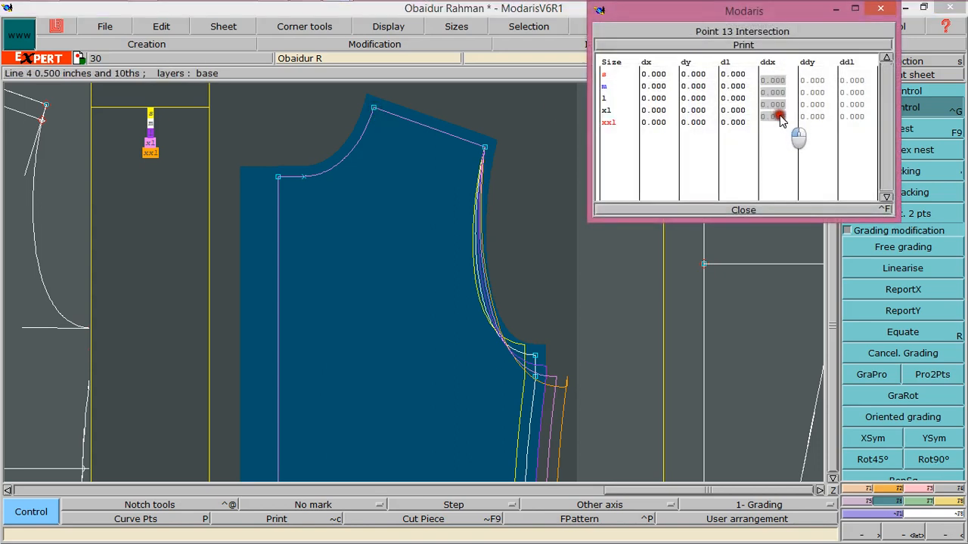
{"action": "type", "text": "."}
{"action": "left_click", "coordinate": [780, 114]}
{"action": "key", "text": "Return"}
{"action": "left_click", "coordinate": [740, 200]}
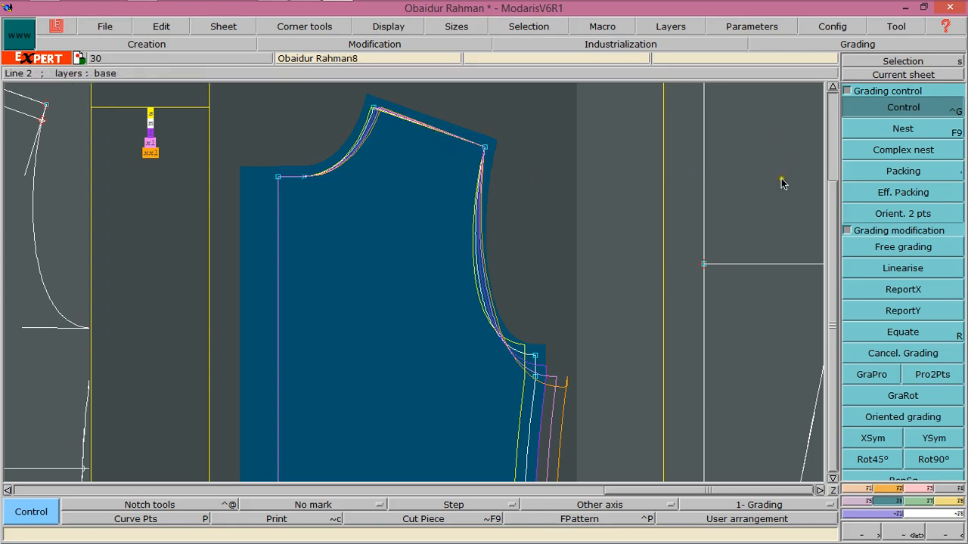
Grade the shoulder tip point with a dx increment of 0.625 between sizes
{"action": "left_click", "coordinate": [485, 147]}
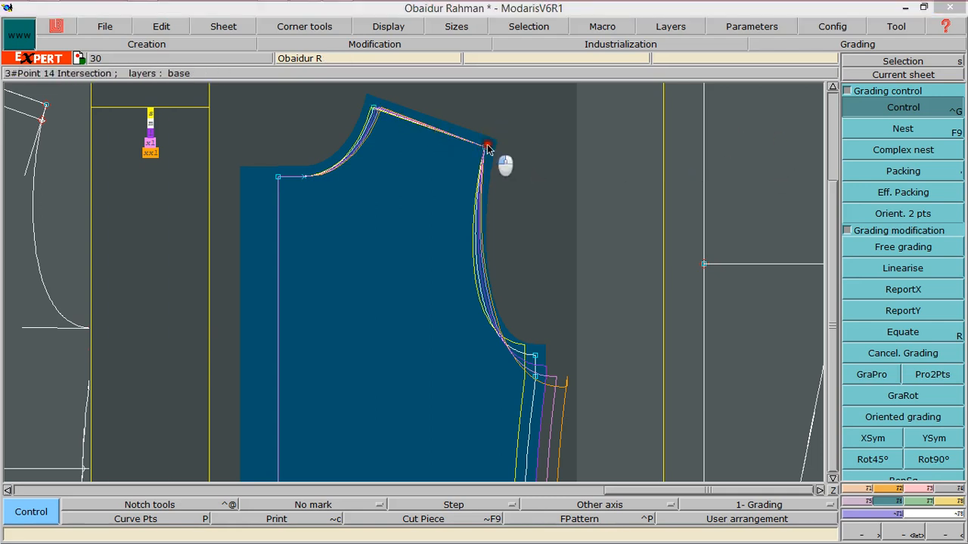
{"action": "left_click_drag", "start_coordinate": [771, 80], "coordinate": [781, 121]}
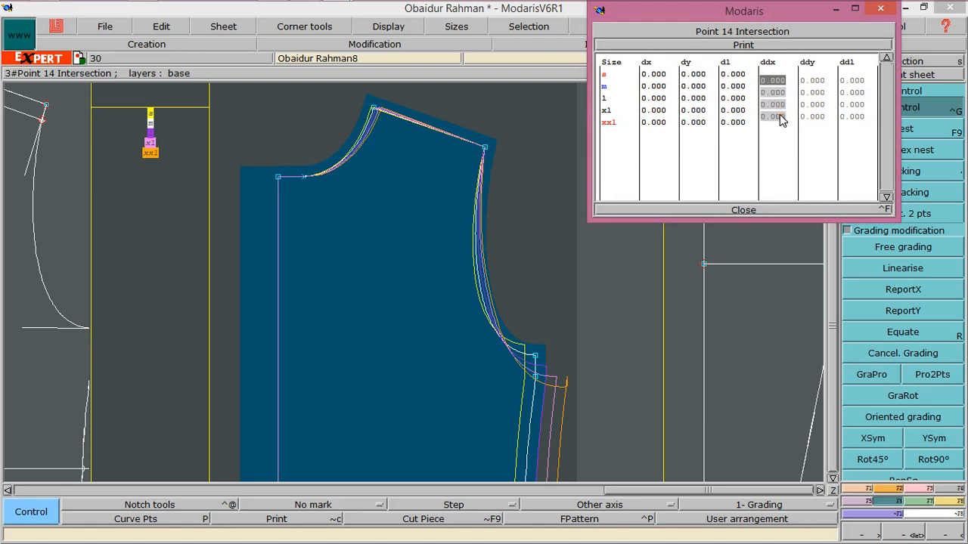
{"action": "type", "text": ".625"}
{"action": "key", "text": "Return"}
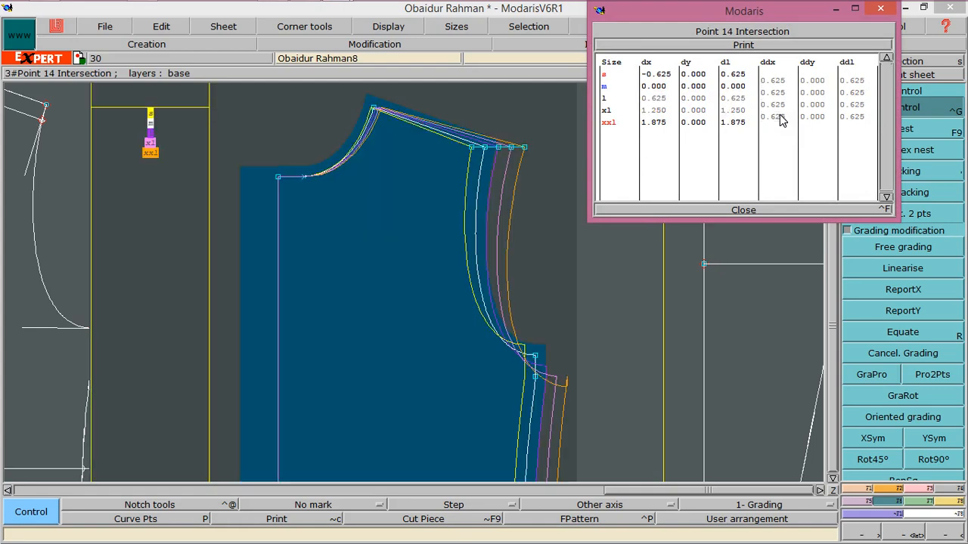
{"action": "left_click", "coordinate": [741, 210]}
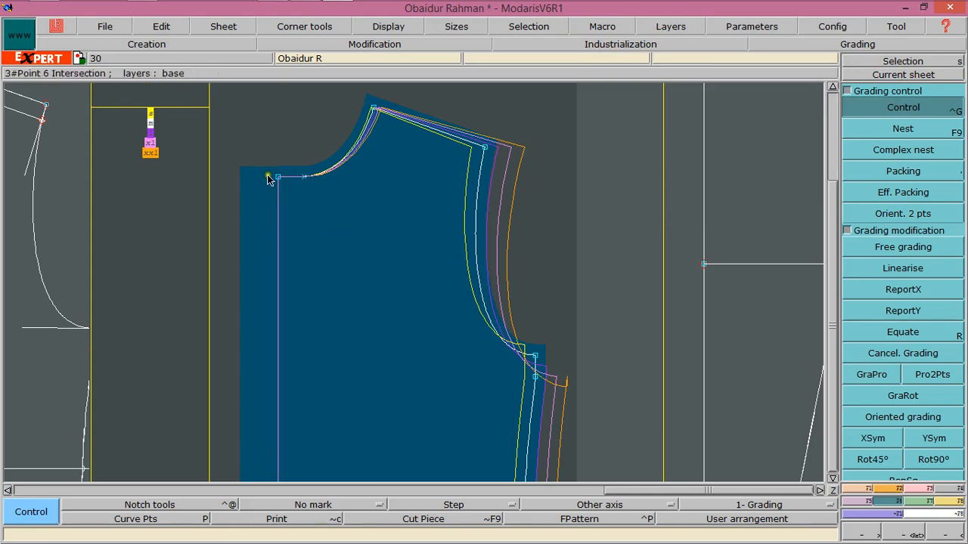
{"action": "left_click", "coordinate": [901, 291]}
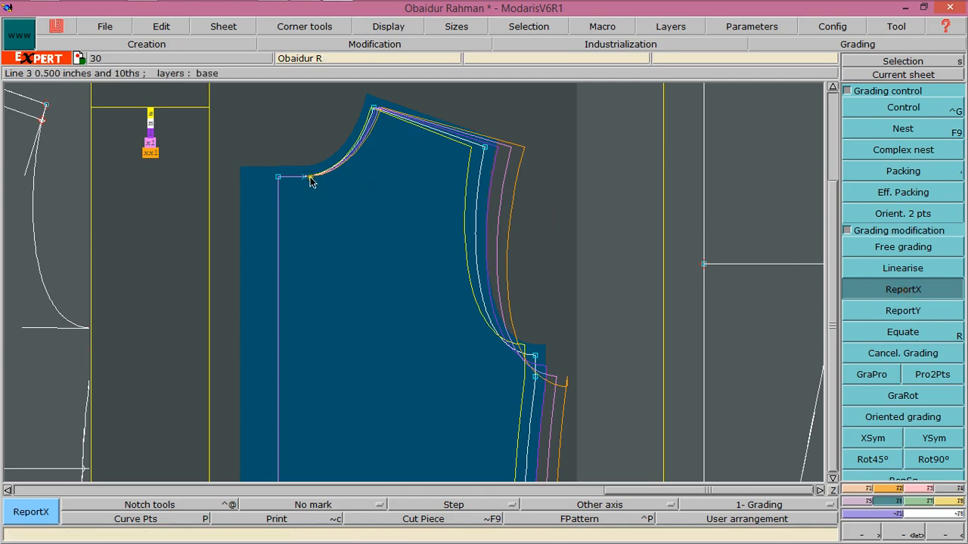
{"action": "left_click", "coordinate": [898, 249]}
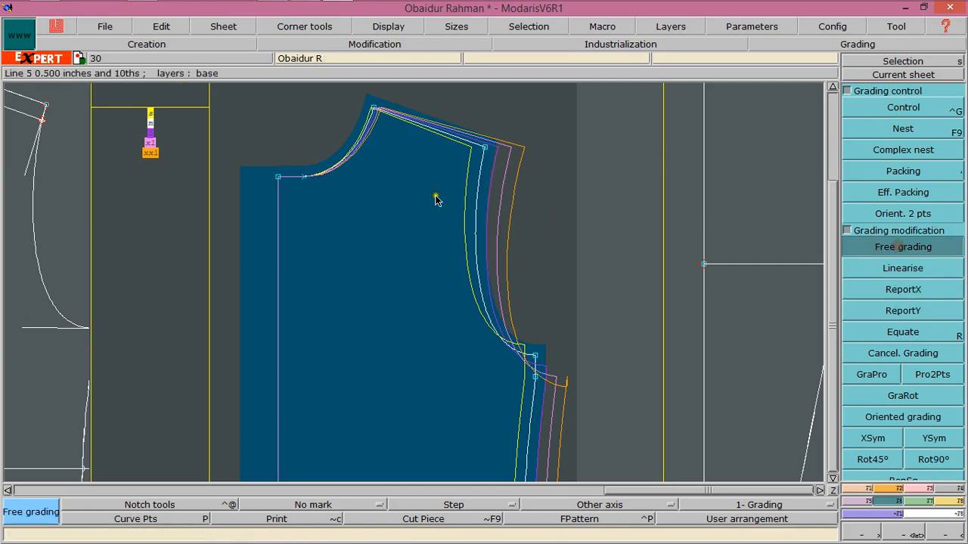
{"action": "left_click", "coordinate": [284, 179]}
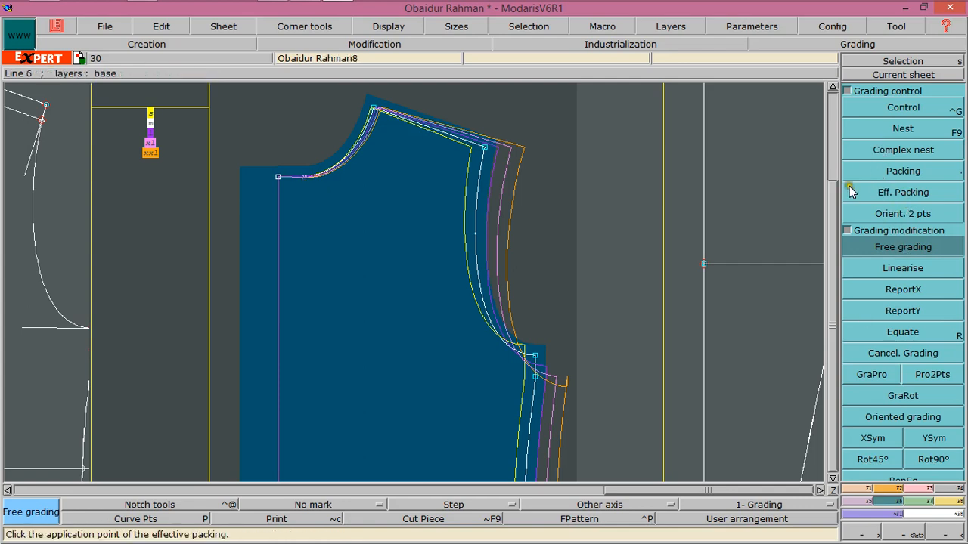
{"action": "left_click", "coordinate": [854, 488]}
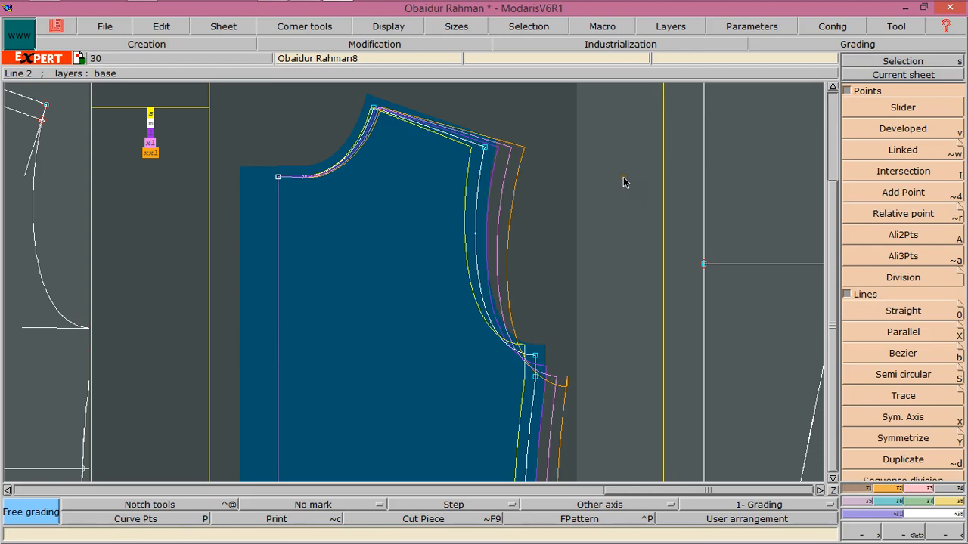
{"action": "key", "text": "F6"}
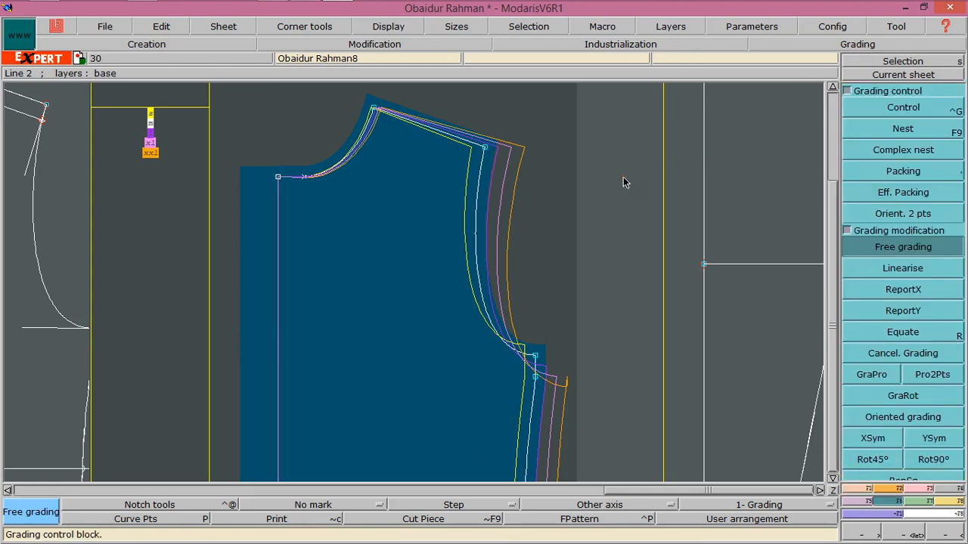
{"action": "key", "text": "F9"}
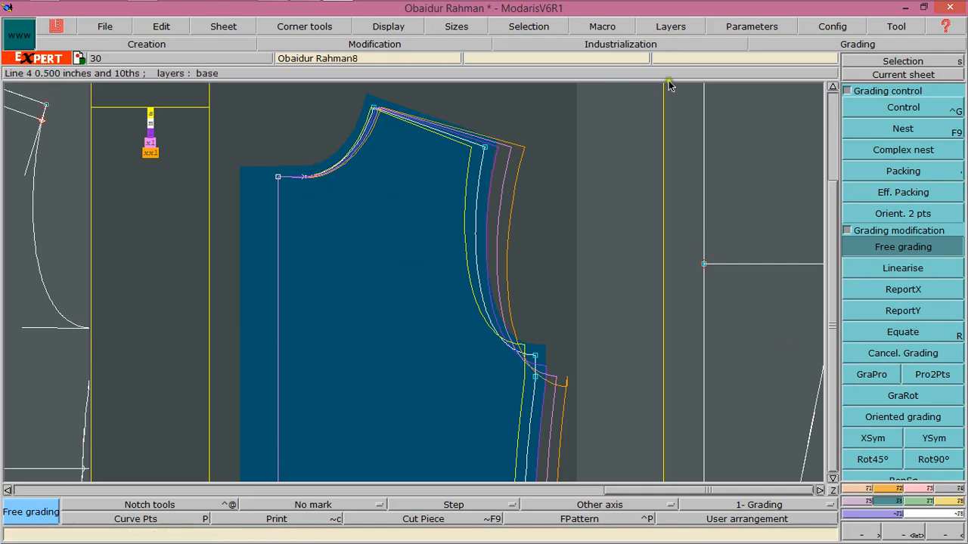
Grade the front neckline point with a dy increment of -0.125 between sizes
{"action": "left_click", "coordinate": [881, 103]}
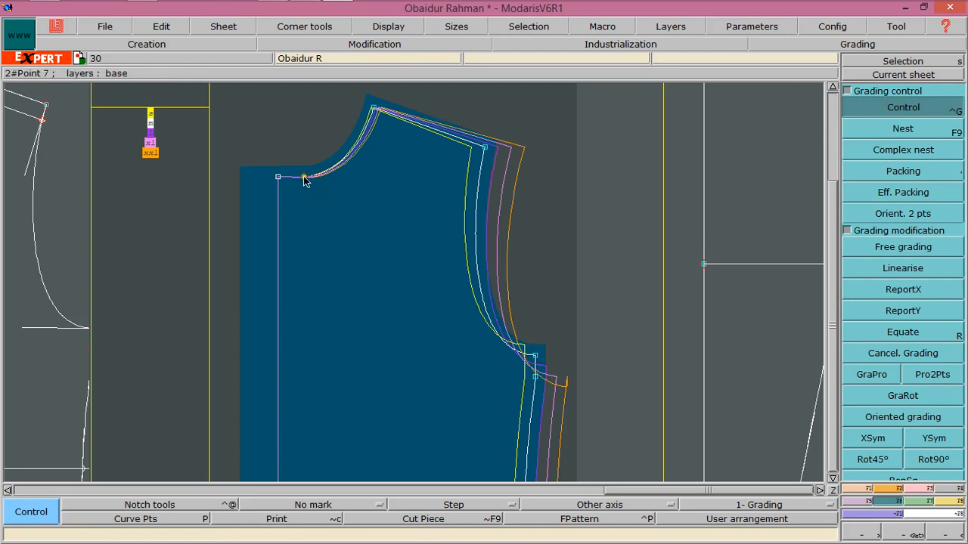
{"action": "left_click", "coordinate": [303, 176]}
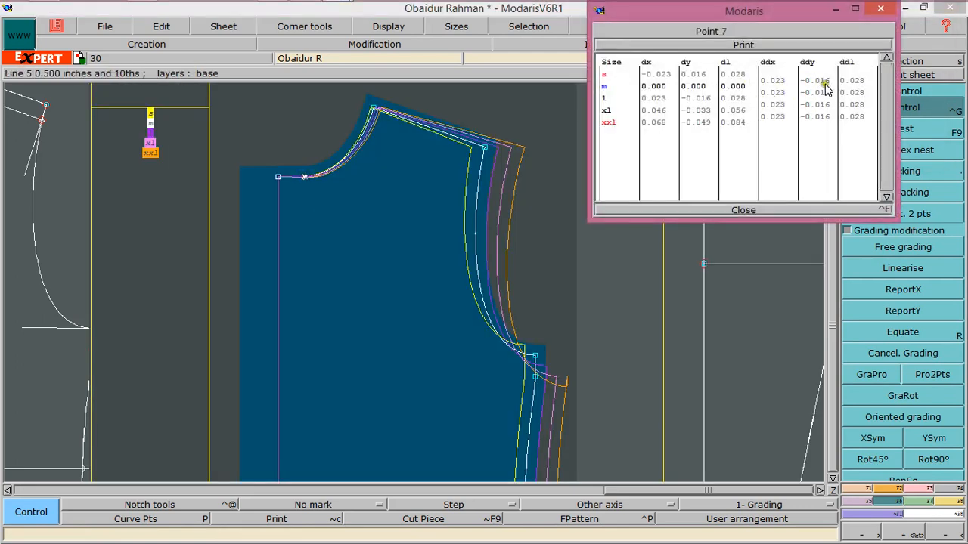
{"action": "left_click_drag", "start_coordinate": [808, 79], "coordinate": [820, 121]}
{"action": "type", "text": "-"}
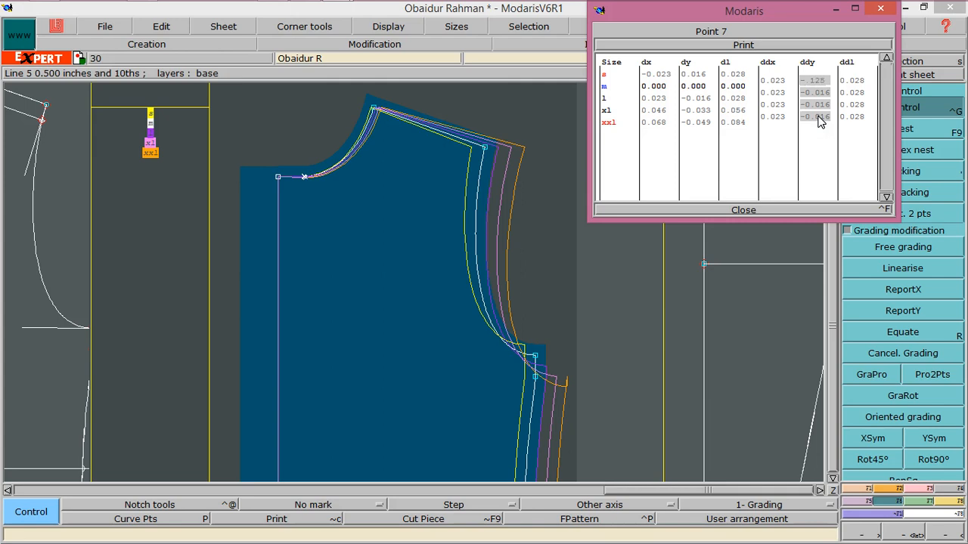
{"action": "key", "text": "Return"}
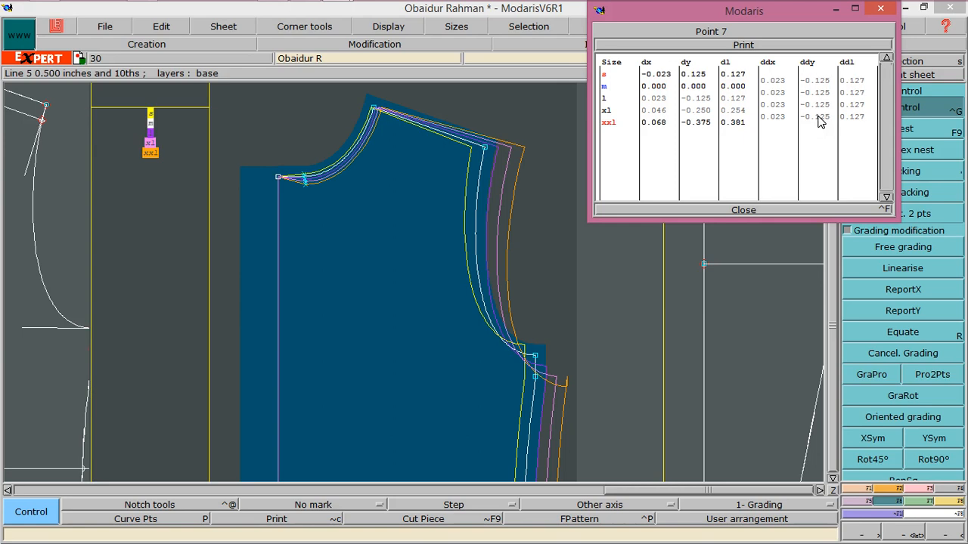
{"action": "left_click", "coordinate": [750, 210]}
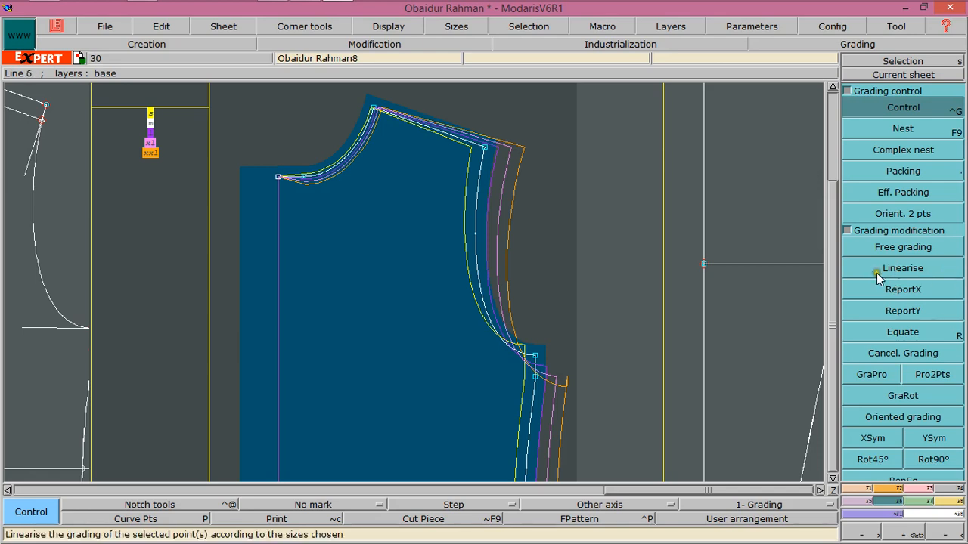
Grade the centre-front neck point with a dy increment of -0.125 between sizes
{"action": "left_click", "coordinate": [902, 248]}
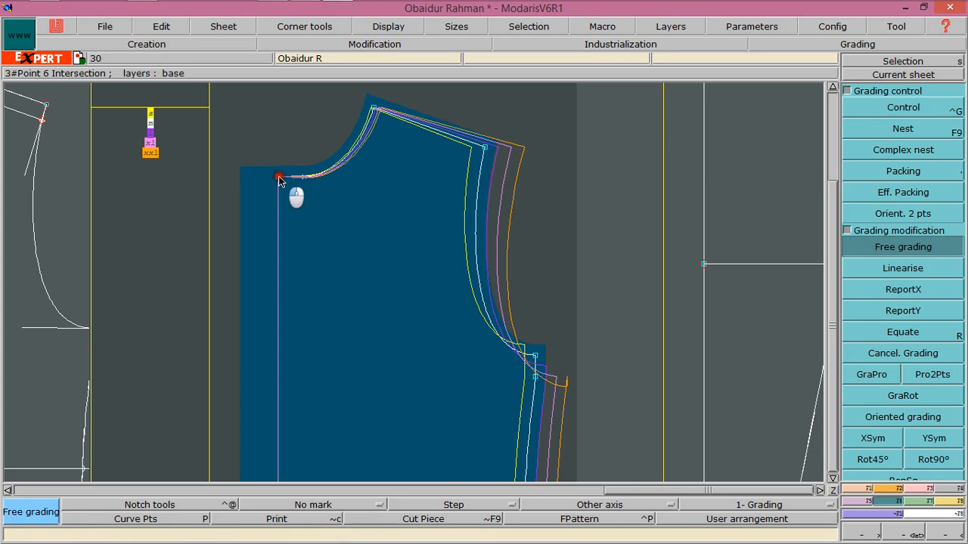
{"action": "left_click", "coordinate": [278, 179]}
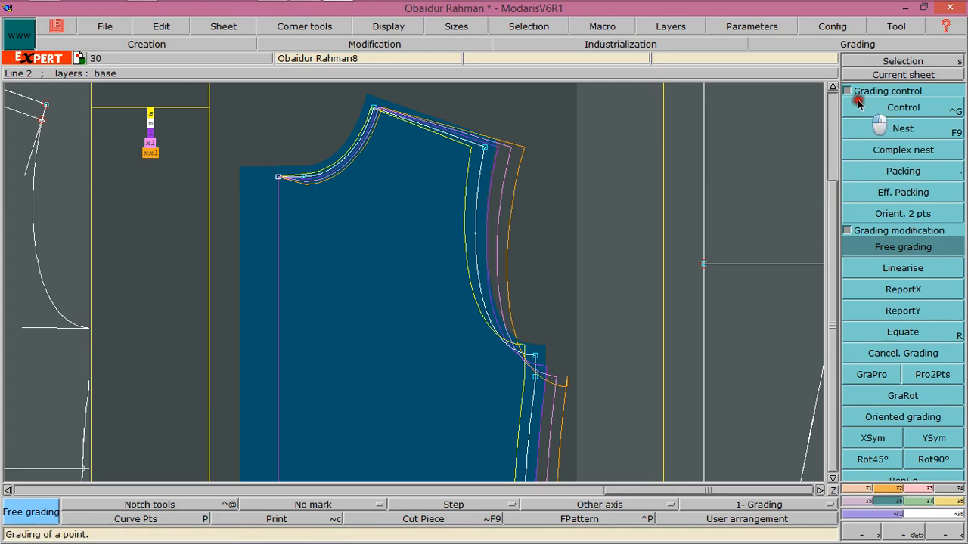
{"action": "left_click", "coordinate": [901, 110]}
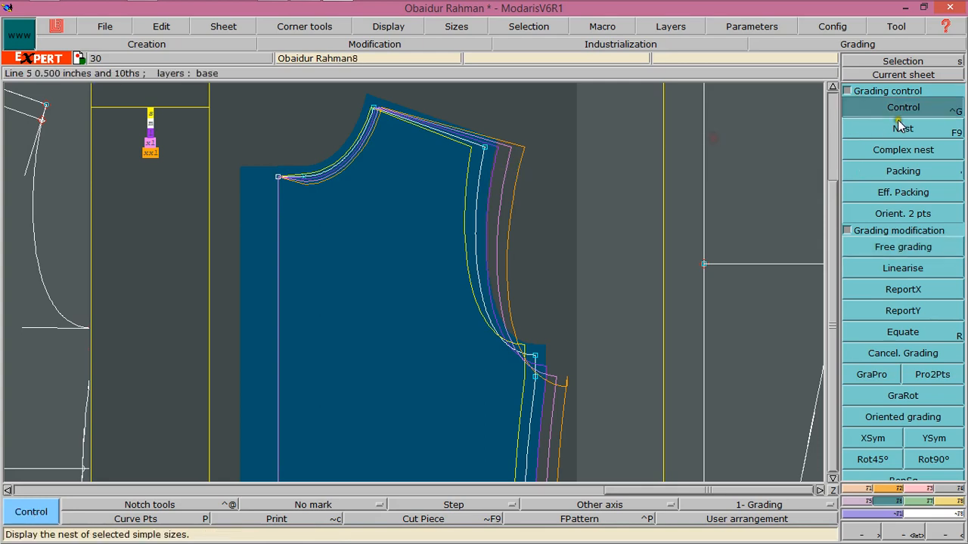
{"action": "left_click", "coordinate": [278, 177]}
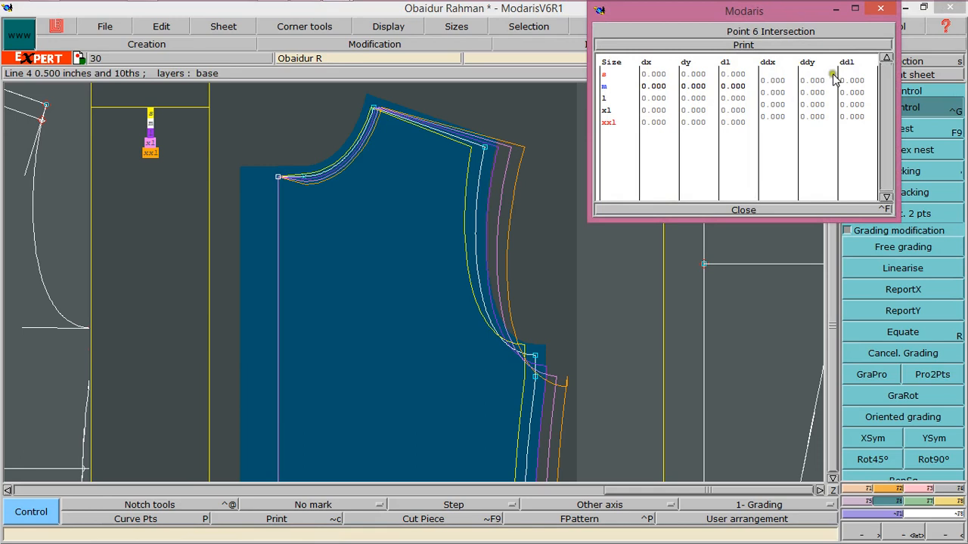
{"action": "left_click_drag", "start_coordinate": [811, 78], "coordinate": [816, 115]}
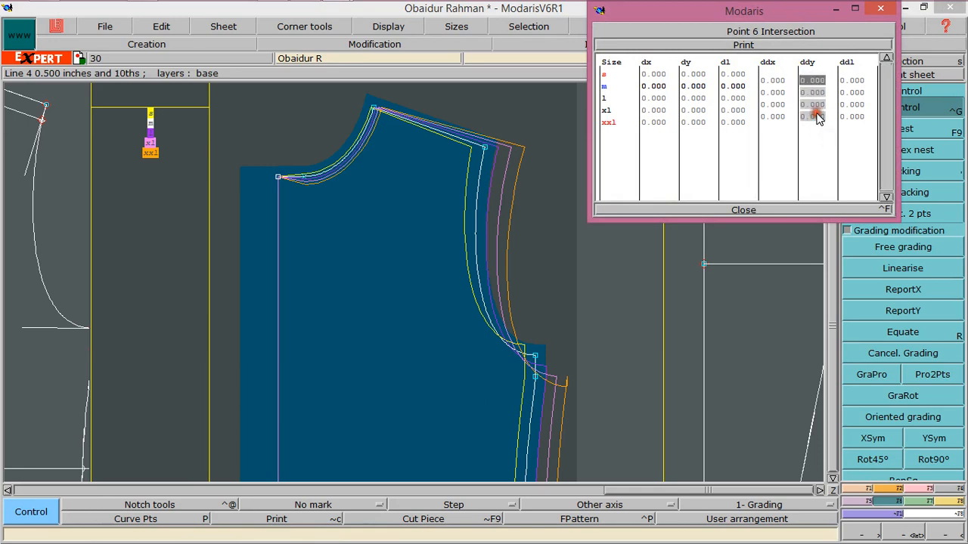
{"action": "type", "text": "-.125"}
{"action": "key", "text": "Return"}
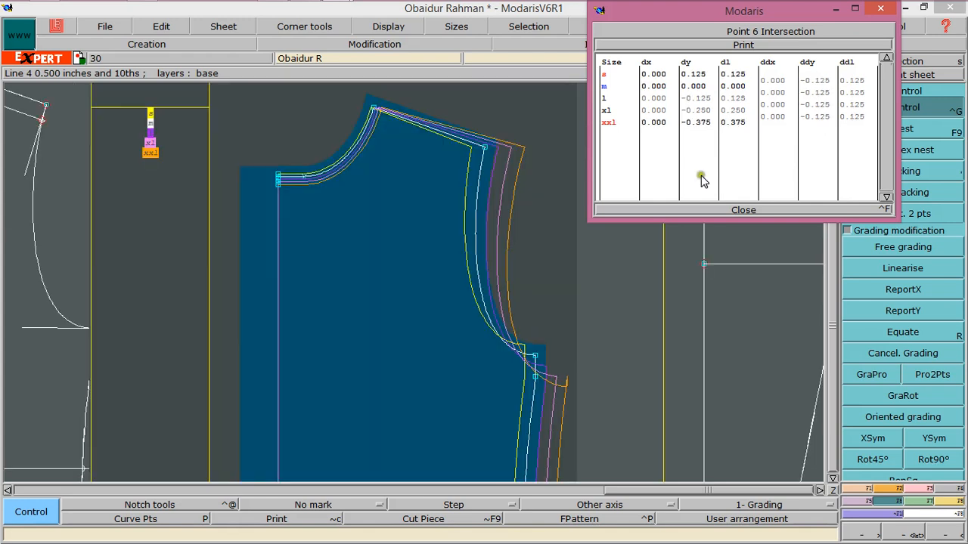
{"action": "left_click", "coordinate": [739, 209]}
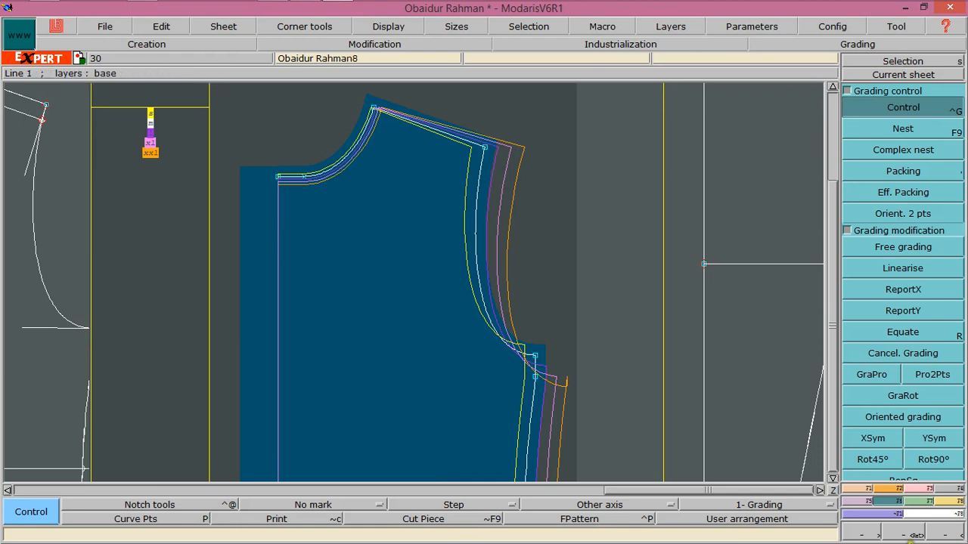
Move the second bodice piece's sheet onto the desk beside the front bodice
{"action": "left_click", "coordinate": [832, 490]}
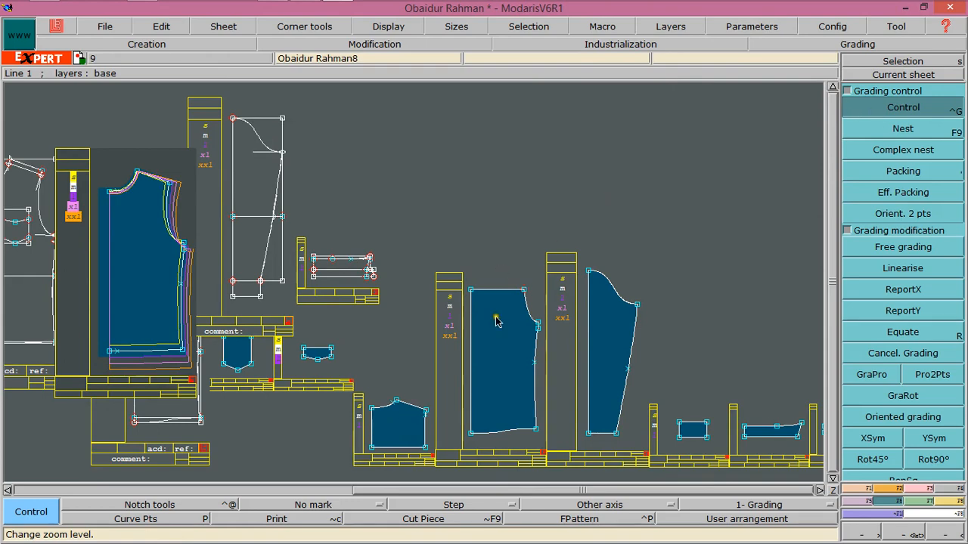
{"action": "left_click", "coordinate": [492, 349]}
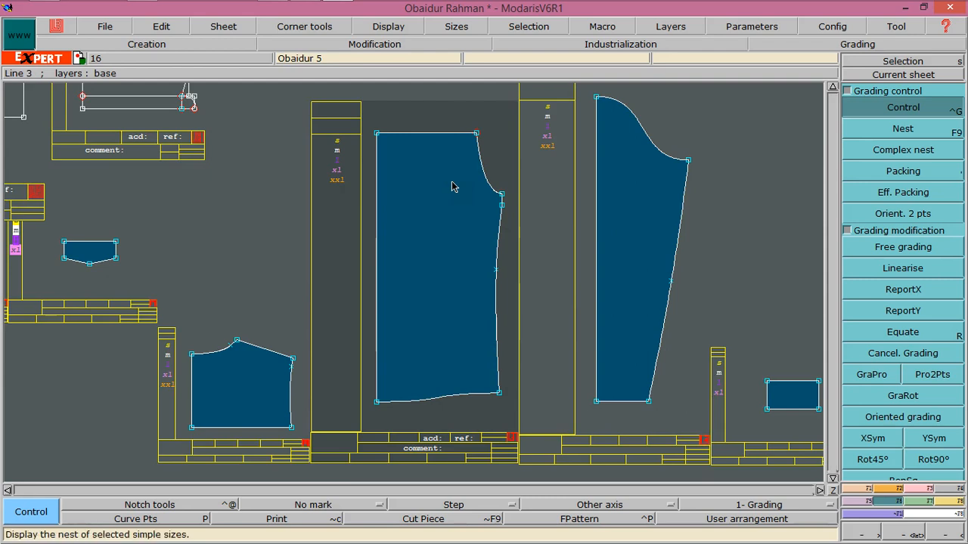
{"action": "left_click", "coordinate": [452, 187]}
{"action": "left_click_drag", "start_coordinate": [300, 111], "coordinate": [353, 192]}
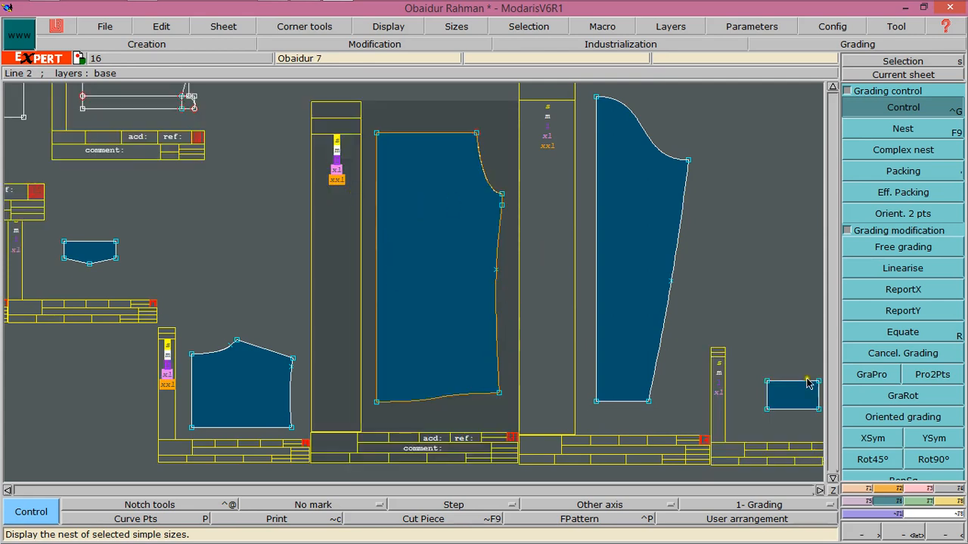
{"action": "left_click", "coordinate": [223, 27]}
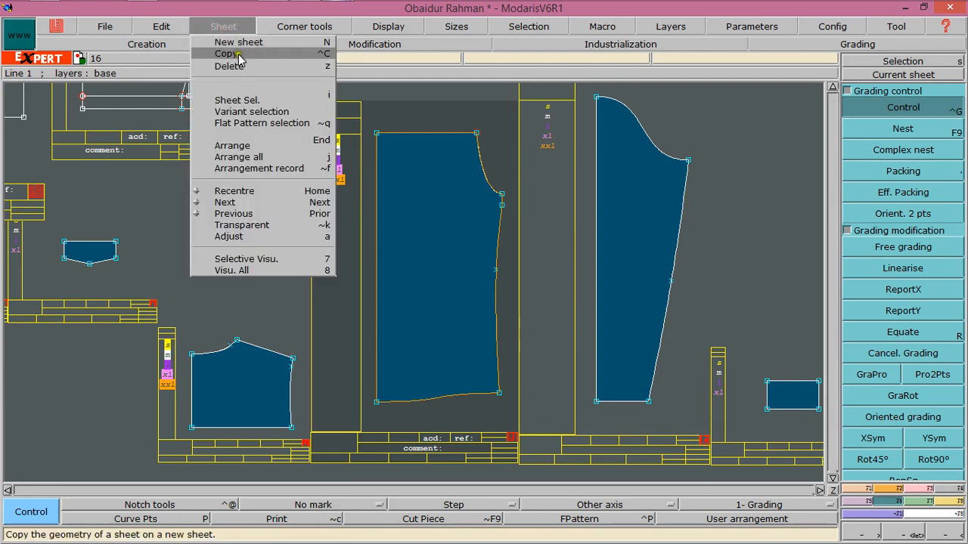
{"action": "left_click", "coordinate": [240, 146]}
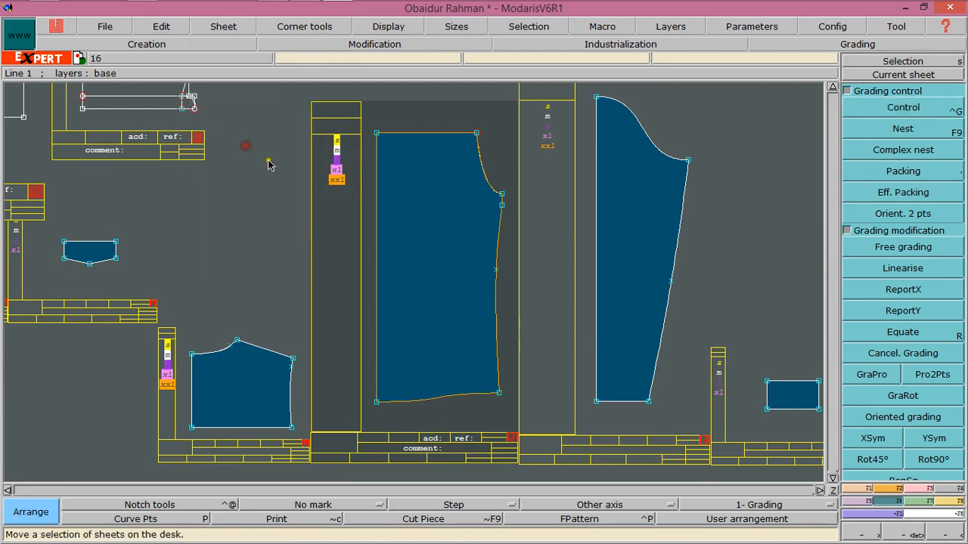
{"action": "left_click_drag", "start_coordinate": [421, 260], "coordinate": [212, 92]}
{"action": "mouse_move", "coordinate": [965, 491]}
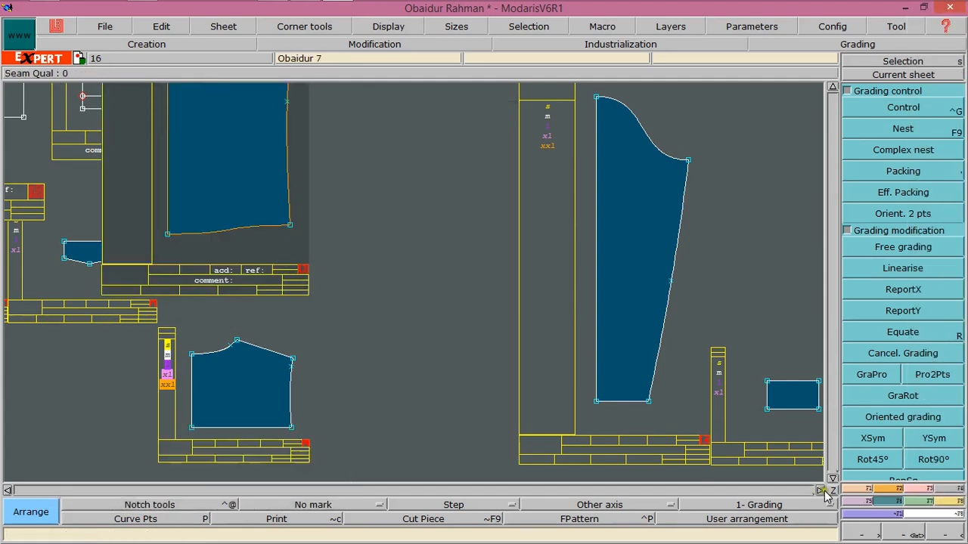
{"action": "left_click", "coordinate": [832, 490]}
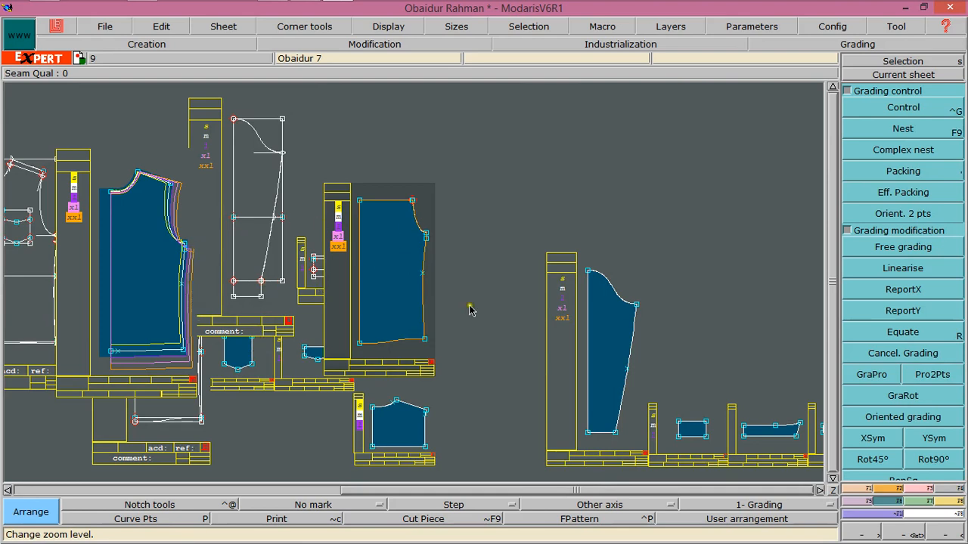
Use Equate to copy grading onto the second piece's hem corner and side-seam points
{"action": "left_click", "coordinate": [898, 332]}
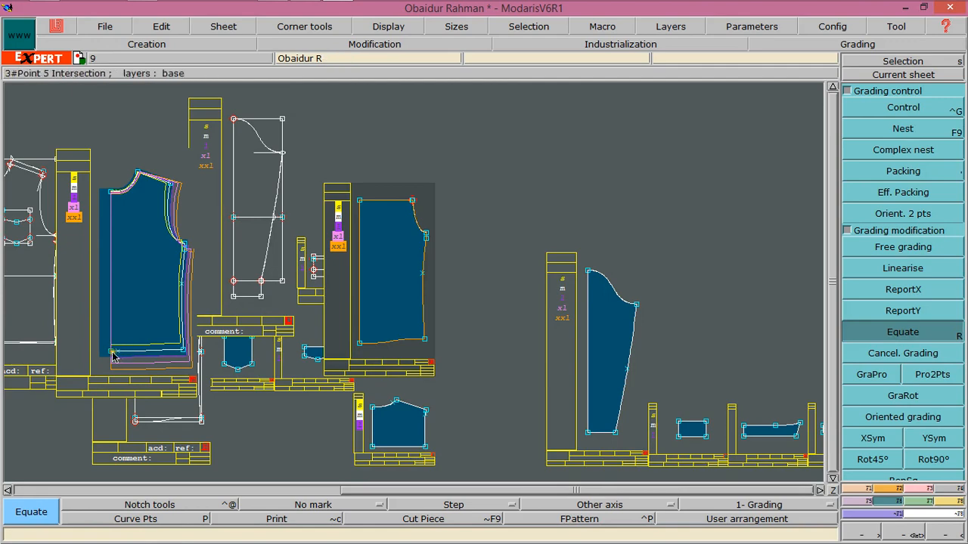
{"action": "left_click", "coordinate": [361, 349]}
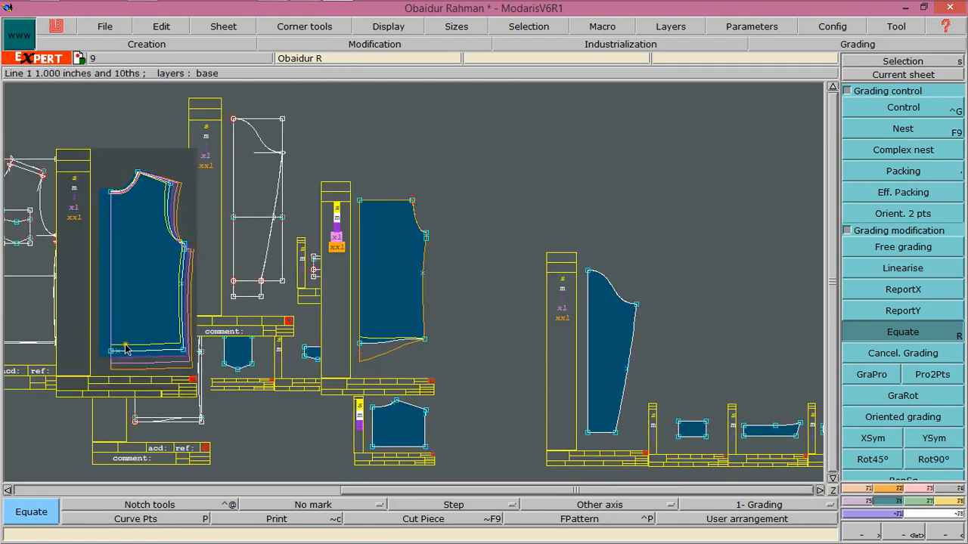
{"action": "left_click", "coordinate": [421, 342]}
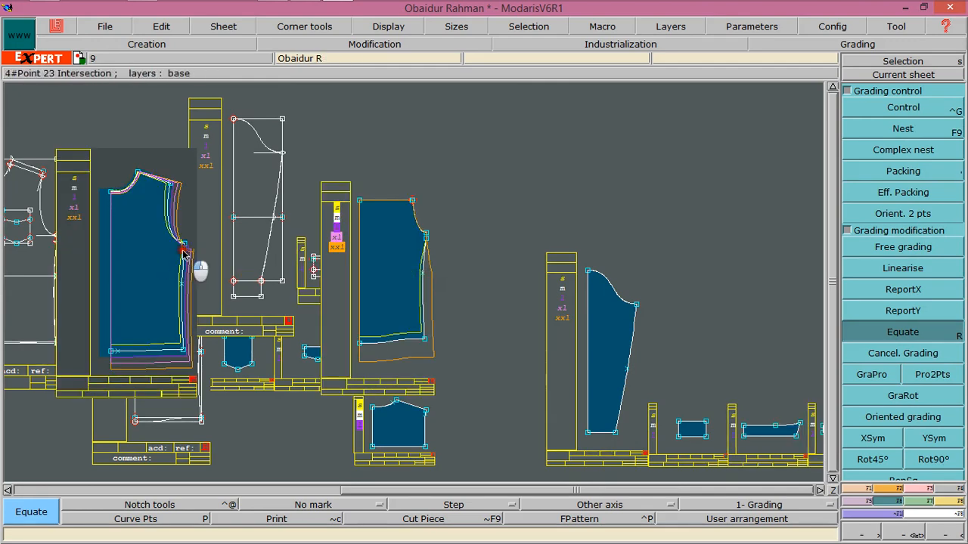
{"action": "left_click", "coordinate": [426, 241]}
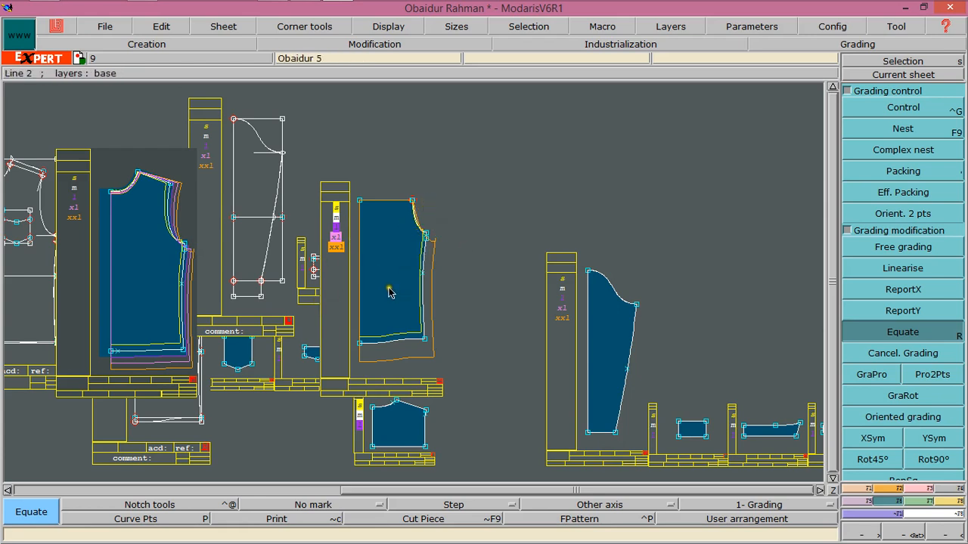
Display the second piece's nested sizes and inspect the grading of its underarm point
{"action": "left_click", "coordinate": [862, 109]}
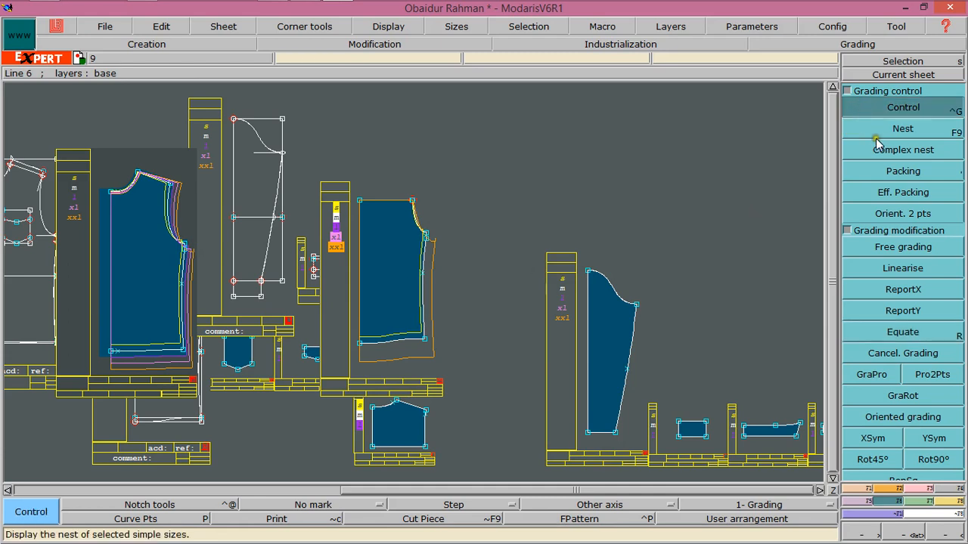
{"action": "left_click", "coordinate": [879, 74]}
{"action": "scroll", "coordinate": [383, 254], "scroll_direction": "up", "scroll_amount": 2}
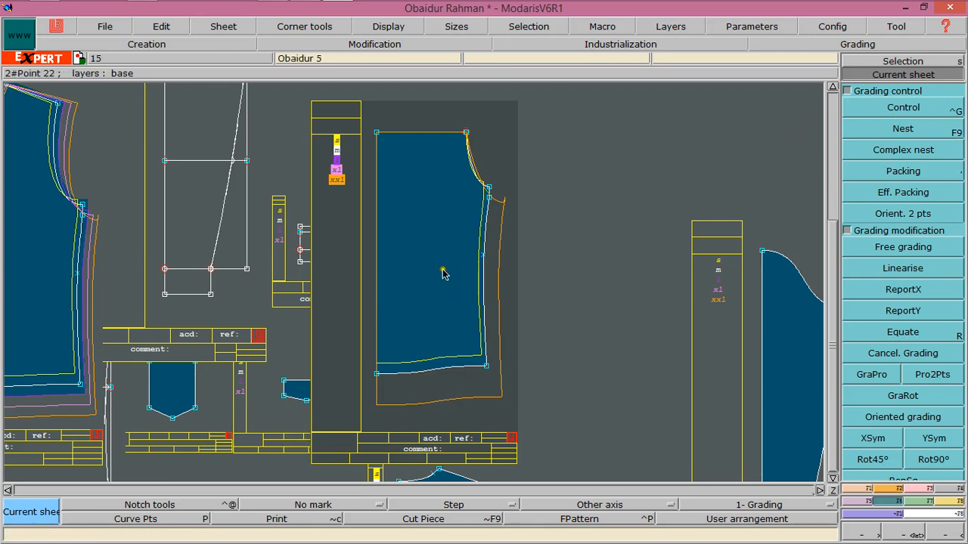
{"action": "key", "text": "F9"}
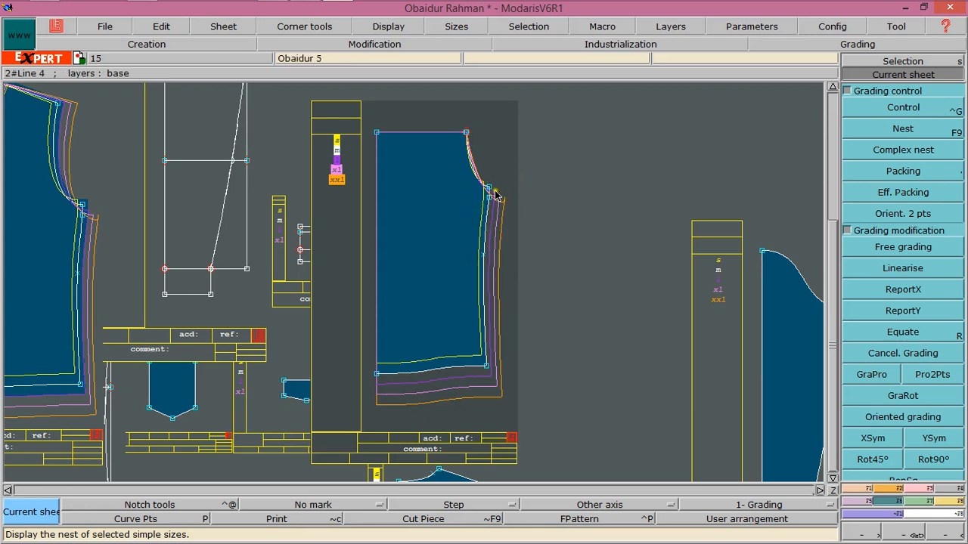
{"action": "left_click", "coordinate": [880, 110]}
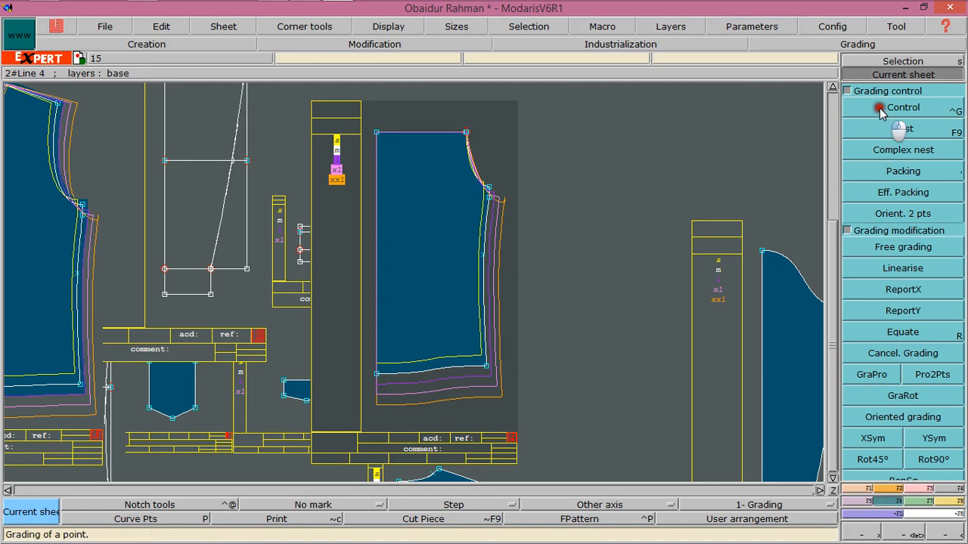
{"action": "left_click", "coordinate": [502, 202]}
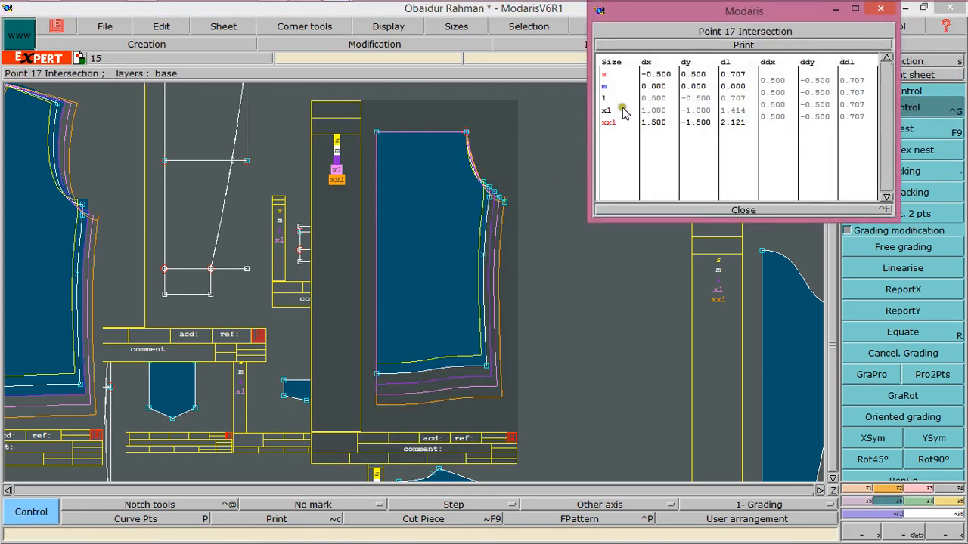
{"action": "left_click", "coordinate": [745, 210]}
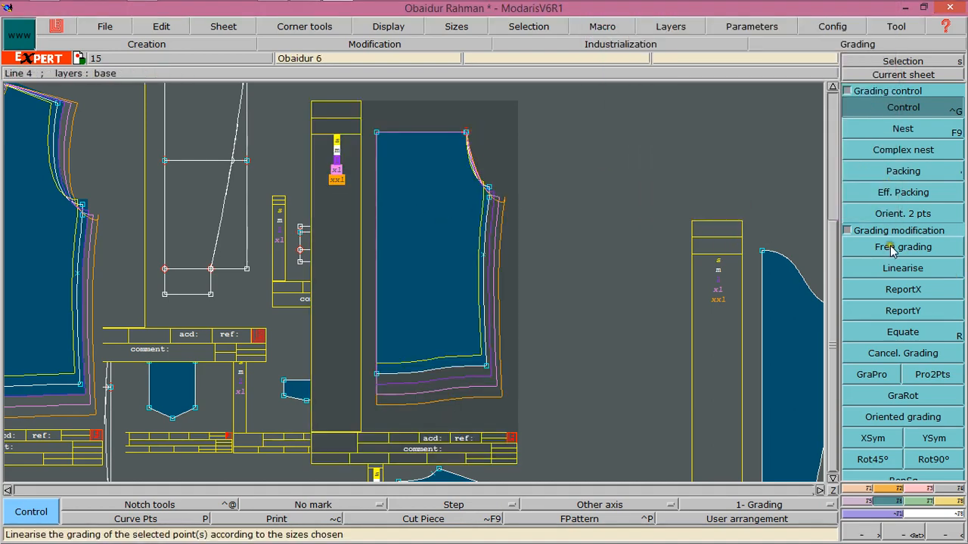
Report the X grading onto the second piece's top shoulder corner point
{"action": "left_click", "coordinate": [900, 312]}
{"action": "left_click", "coordinate": [898, 291]}
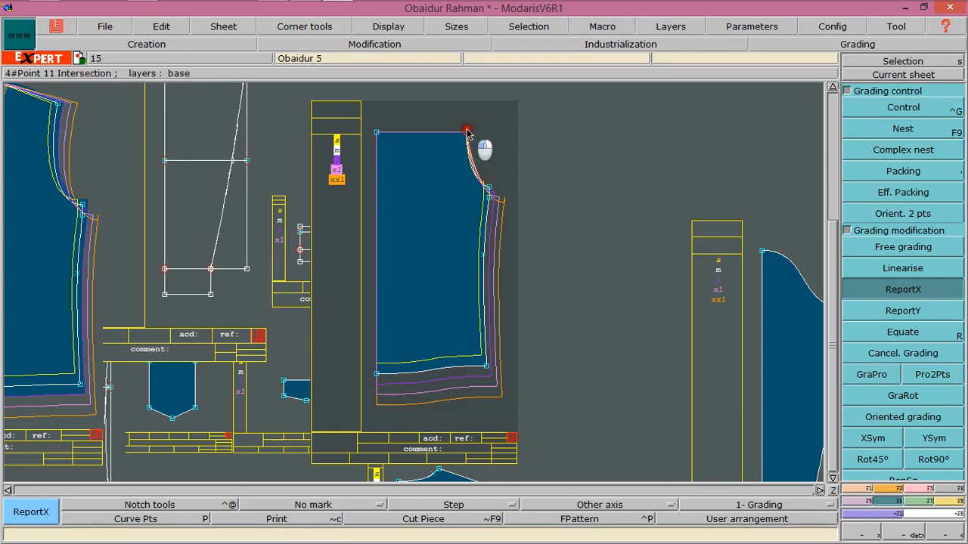
{"action": "left_click", "coordinate": [482, 147]}
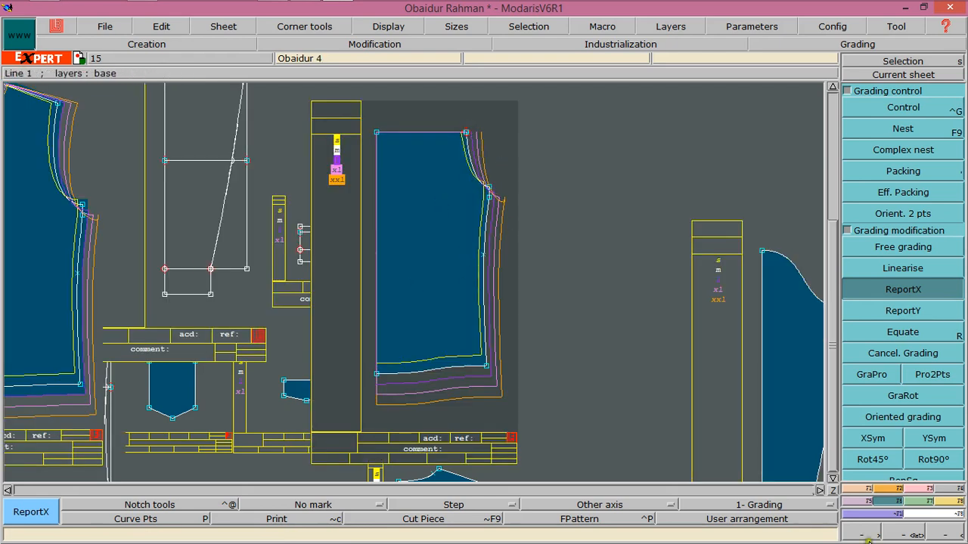
Grade the small shoulder piece's lower-right corner with a dx increment of 0.5 between sizes
{"action": "left_click", "coordinate": [834, 493]}
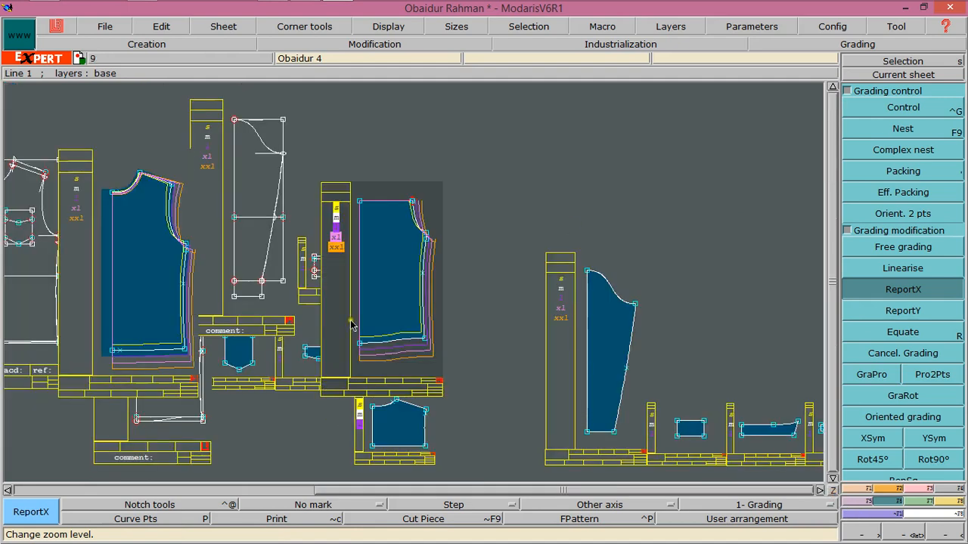
{"action": "left_click", "coordinate": [395, 437]}
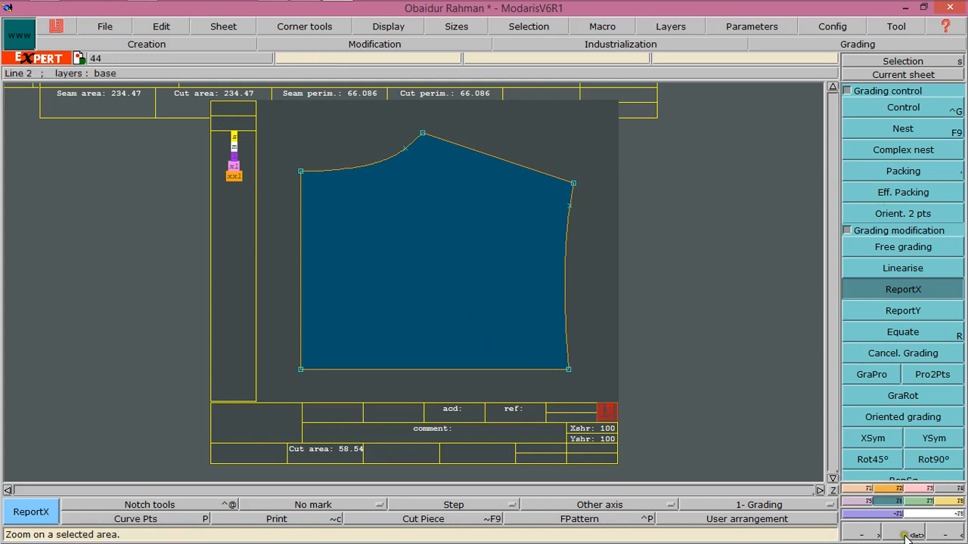
{"action": "left_click", "coordinate": [831, 484]}
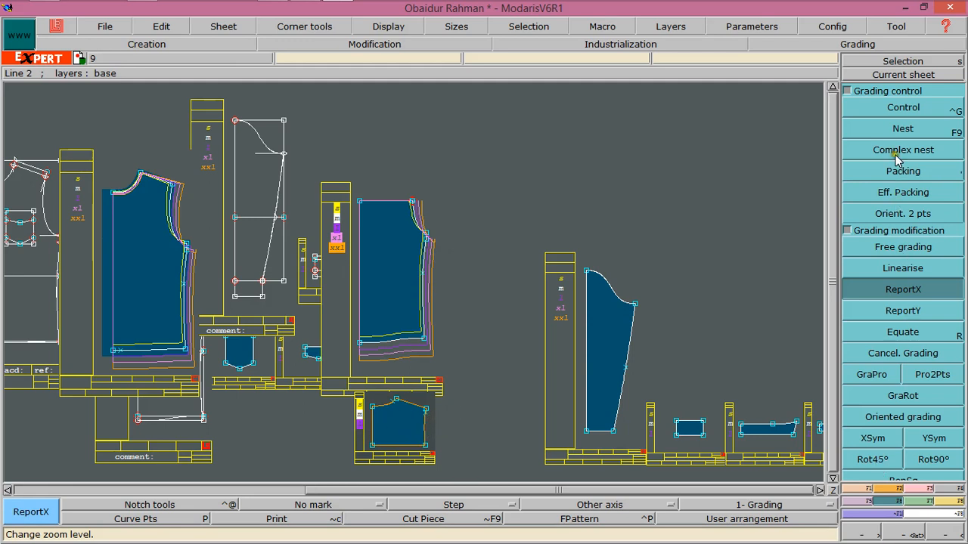
{"action": "left_click", "coordinate": [903, 74]}
{"action": "left_click", "coordinate": [388, 446]}
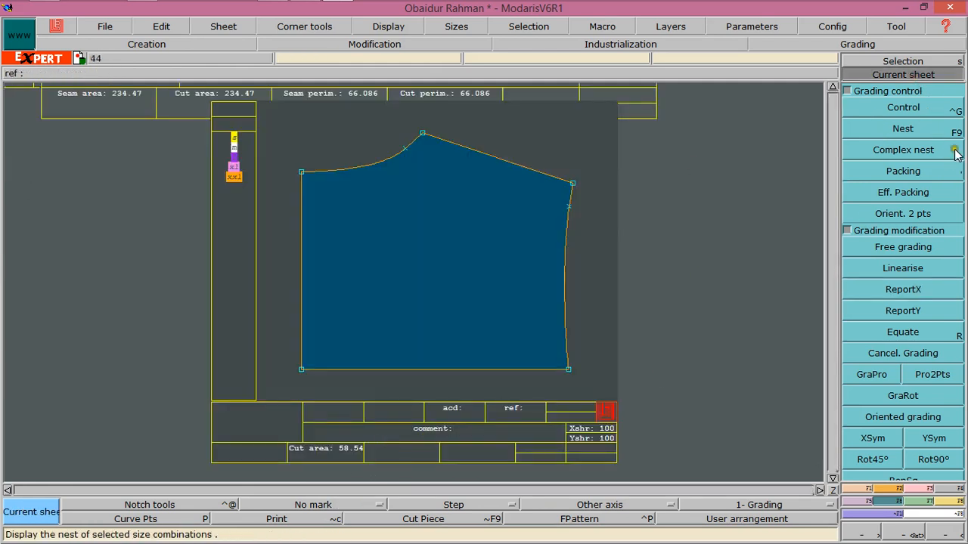
{"action": "left_click", "coordinate": [902, 107]}
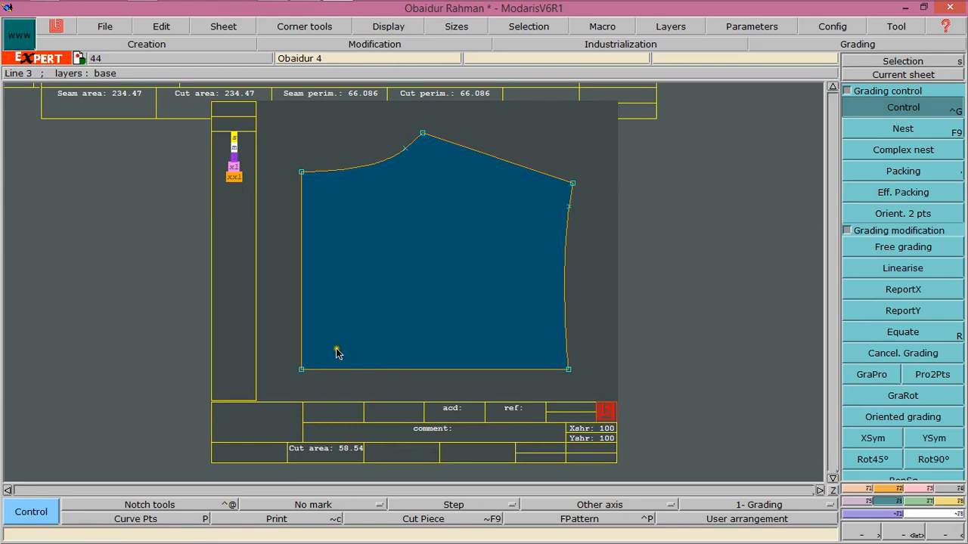
{"action": "left_click", "coordinate": [570, 369]}
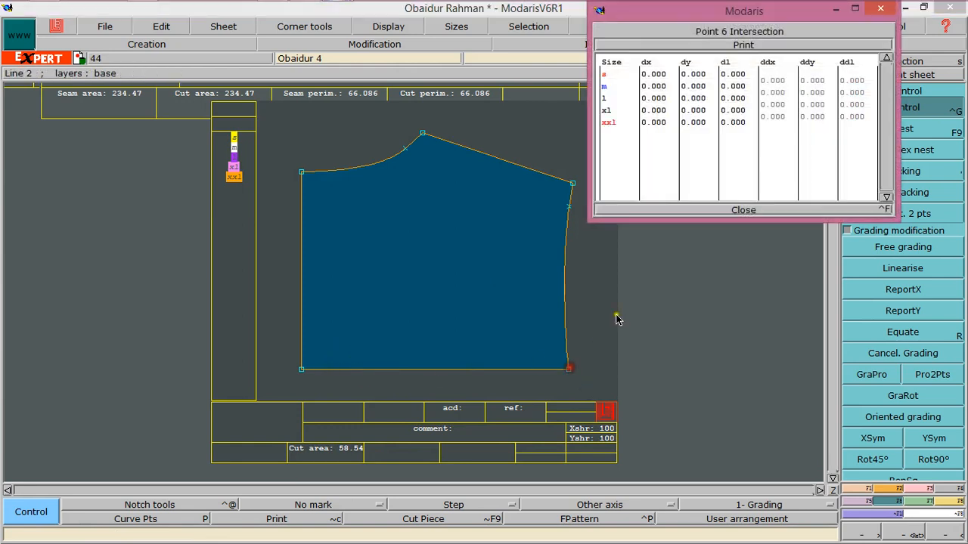
{"action": "left_click_drag", "start_coordinate": [789, 81], "coordinate": [782, 117]}
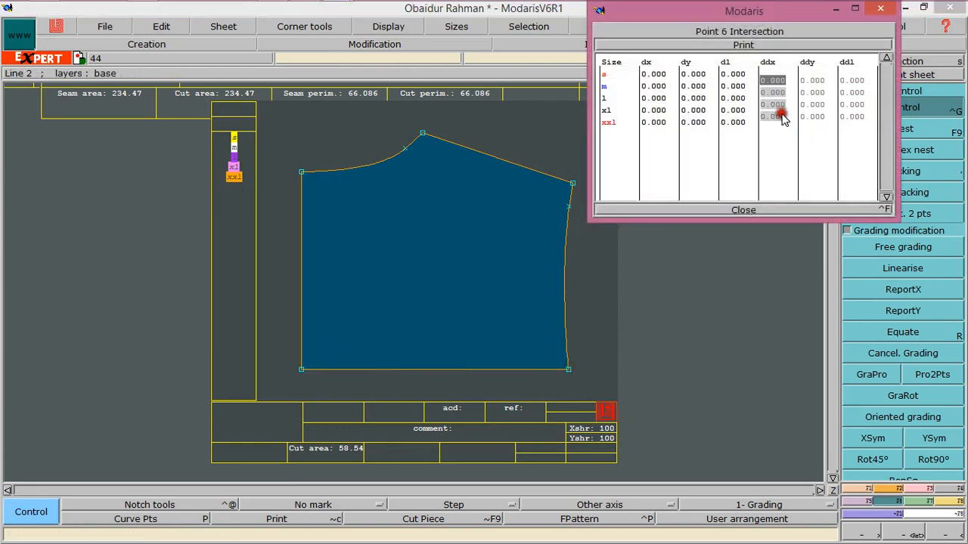
{"action": "type", "text": ".5"}
{"action": "key", "text": "Return"}
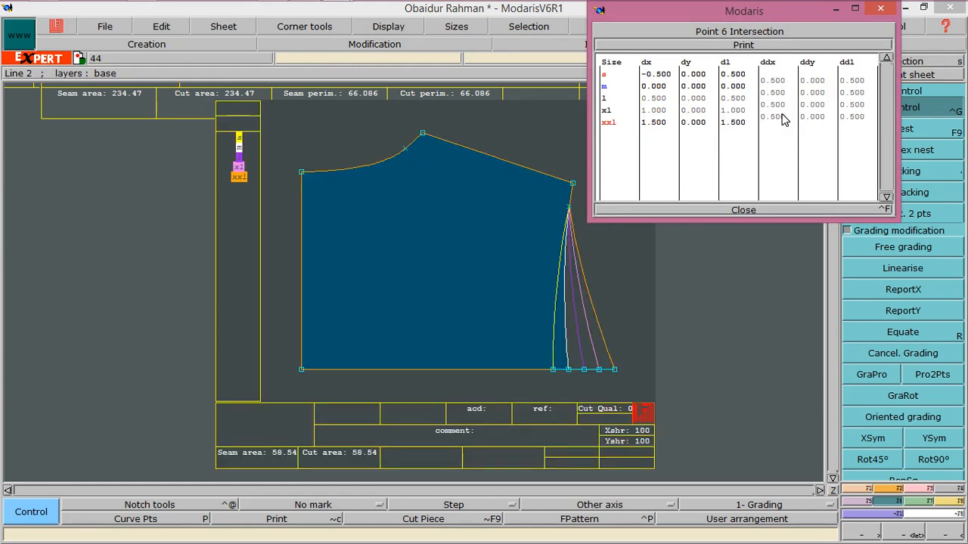
{"action": "left_click", "coordinate": [746, 210]}
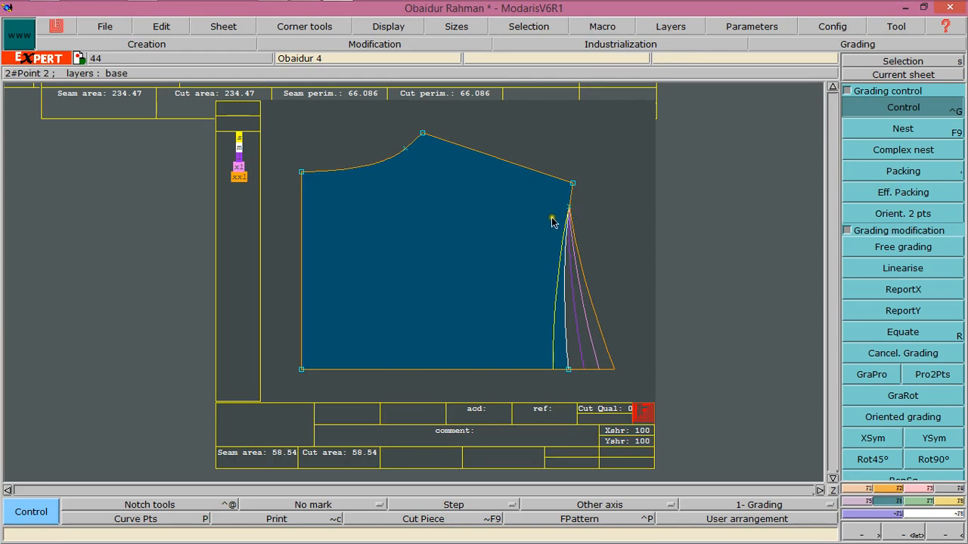
Use ReportX to copy X grading onto the side-seam point just below the shoulder corner
{"action": "left_click", "coordinate": [890, 291]}
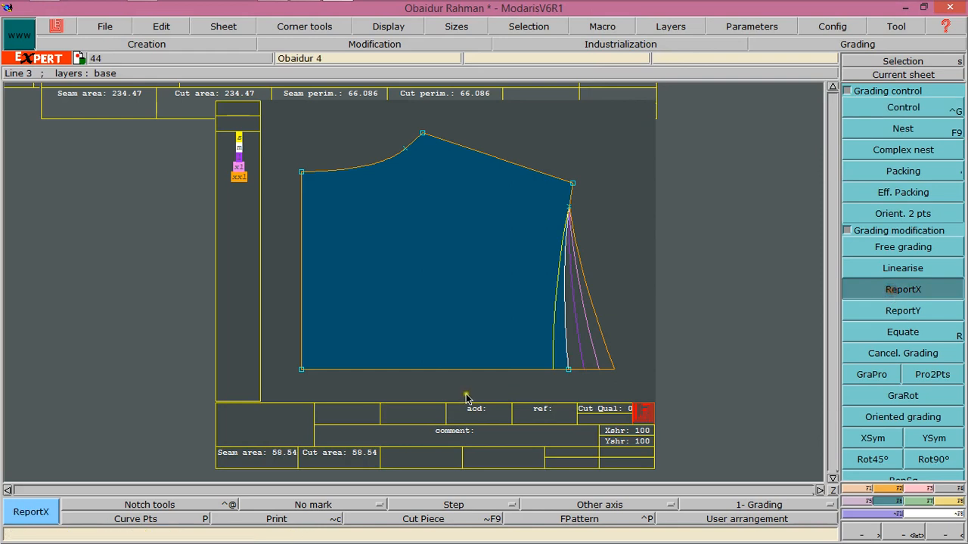
{"action": "left_click", "coordinate": [569, 205]}
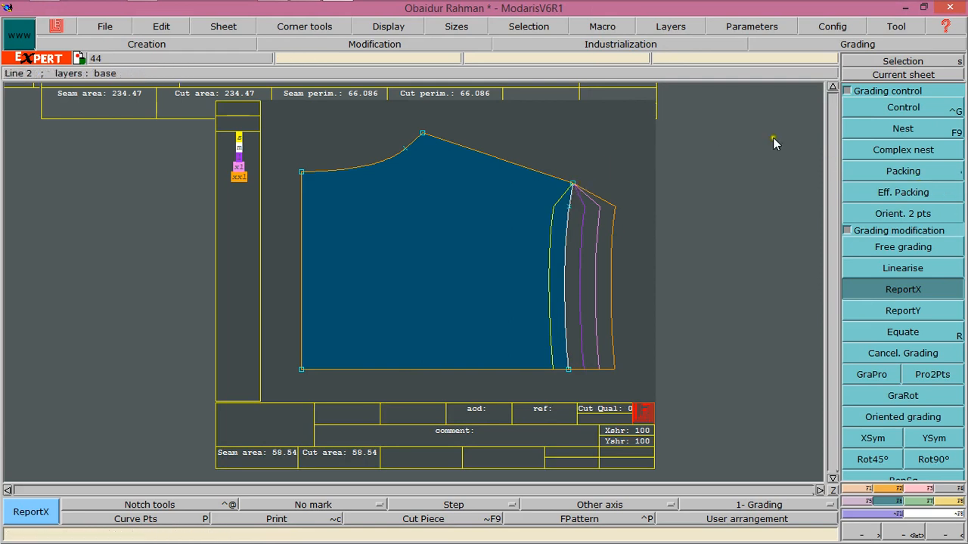
Grade the shoulder's outer corner point with a ddx increment of 0.625 between sizes
{"action": "left_click", "coordinate": [907, 108]}
{"action": "left_click", "coordinate": [571, 185]}
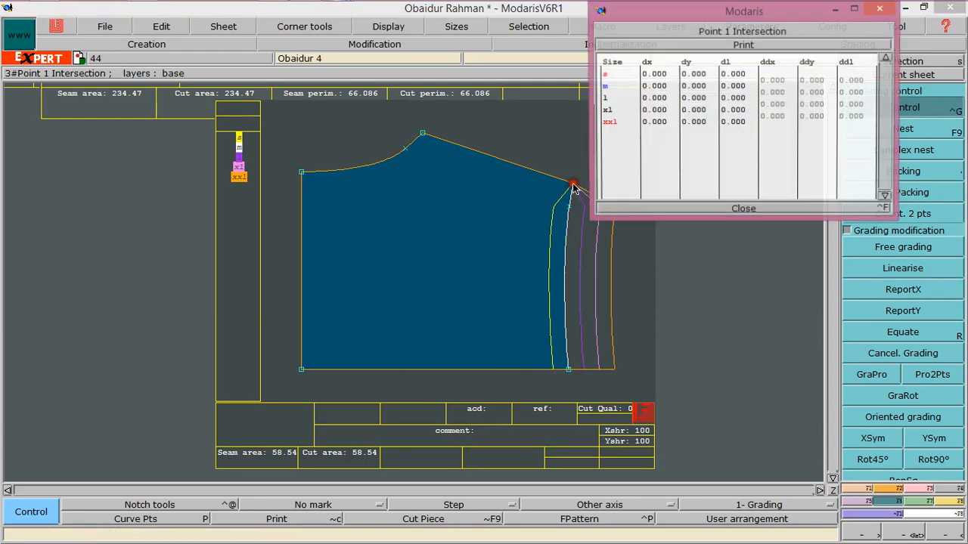
{"action": "left_click_drag", "start_coordinate": [784, 89], "coordinate": [779, 125]}
{"action": "type", "text": "."}
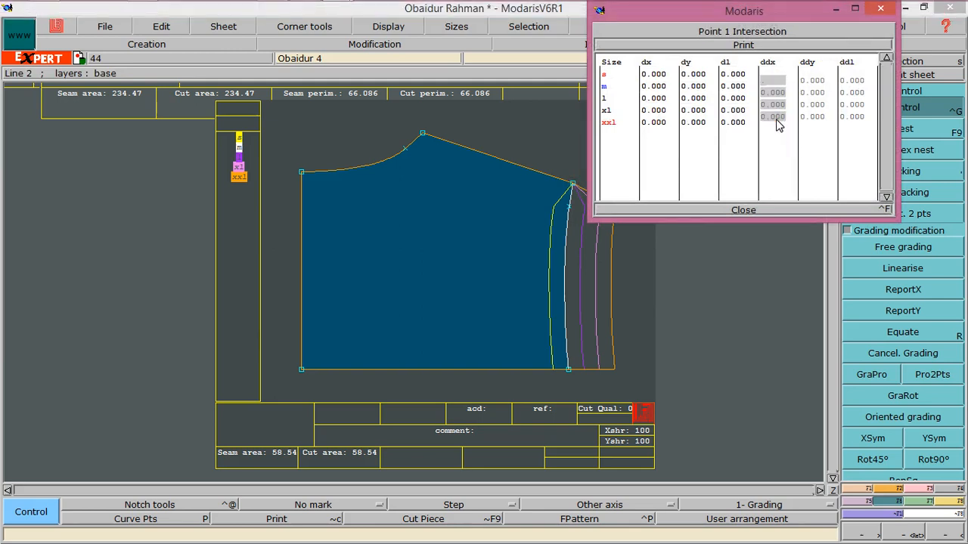
{"action": "type", "text": "625"}
{"action": "key", "text": "Return"}
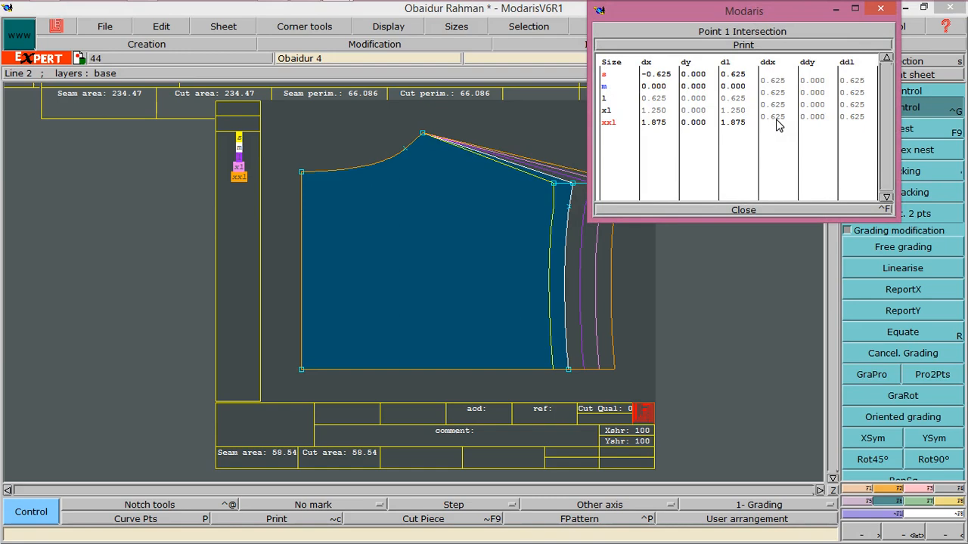
{"action": "left_click", "coordinate": [759, 209]}
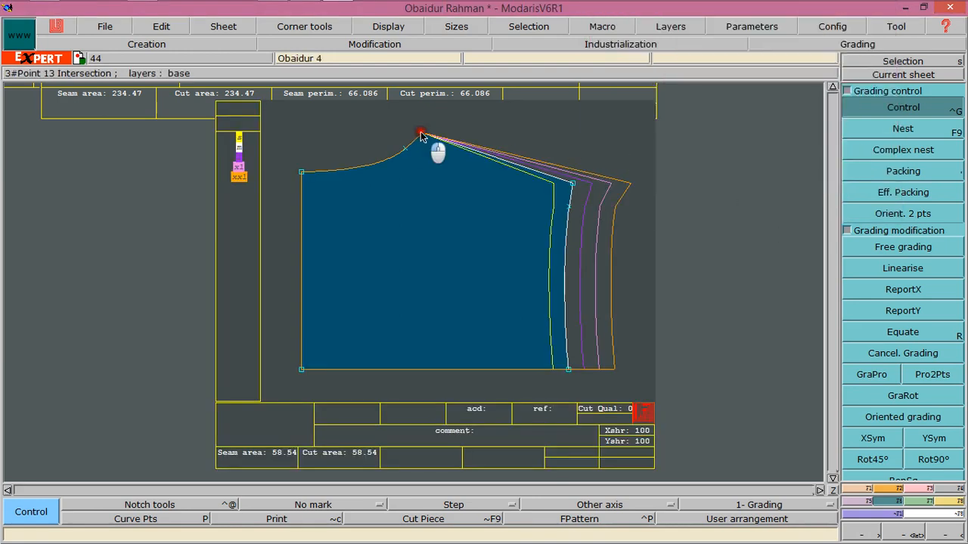
Grade the neck-shoulder point with a ddx increment of 0.125 between sizes
{"action": "left_click", "coordinate": [428, 145]}
{"action": "left_click_drag", "start_coordinate": [777, 85], "coordinate": [791, 129]}
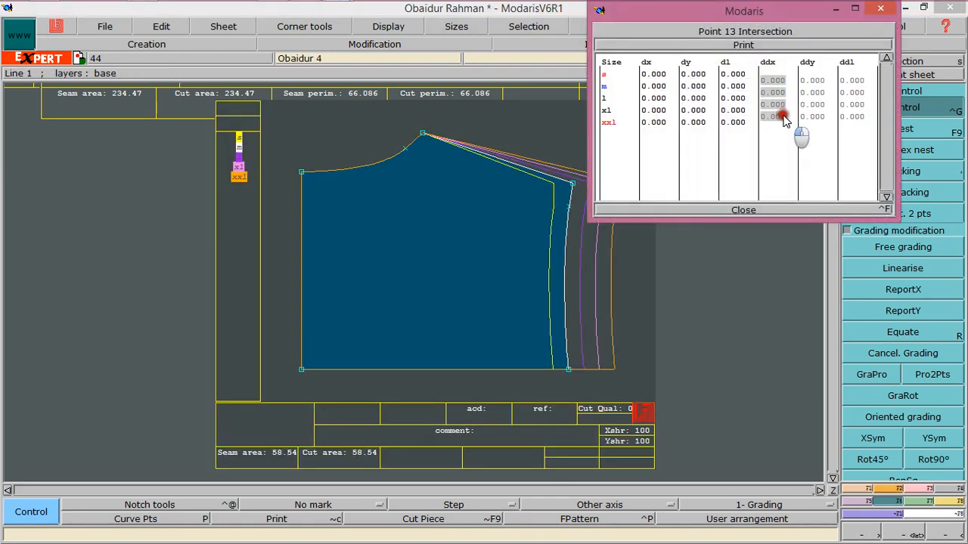
{"action": "type", "text": "."}
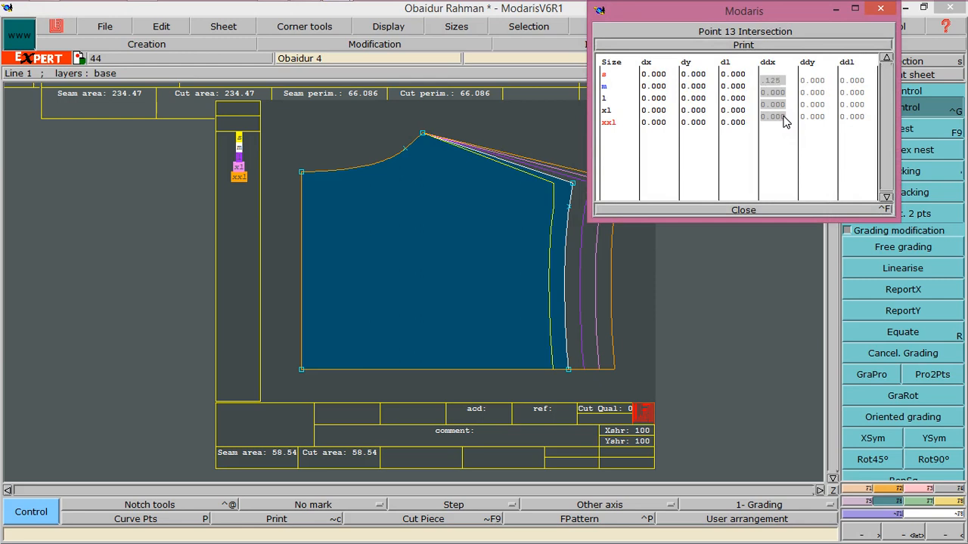
{"action": "type", "text": "125"}
{"action": "key", "text": "Return"}
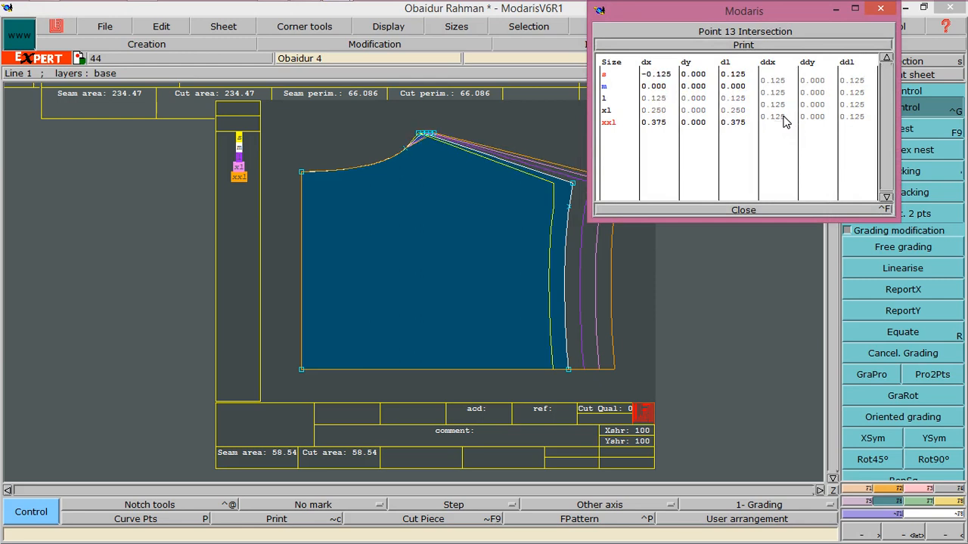
{"action": "left_click", "coordinate": [728, 209]}
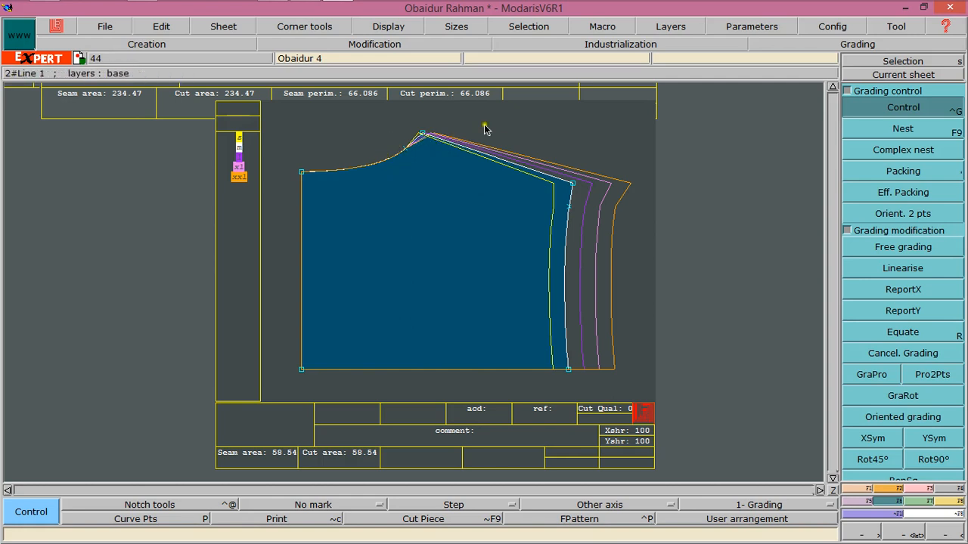
Use ReportX to copy X grading onto the neckline point next to the neck-shoulder point
{"action": "left_click", "coordinate": [892, 291]}
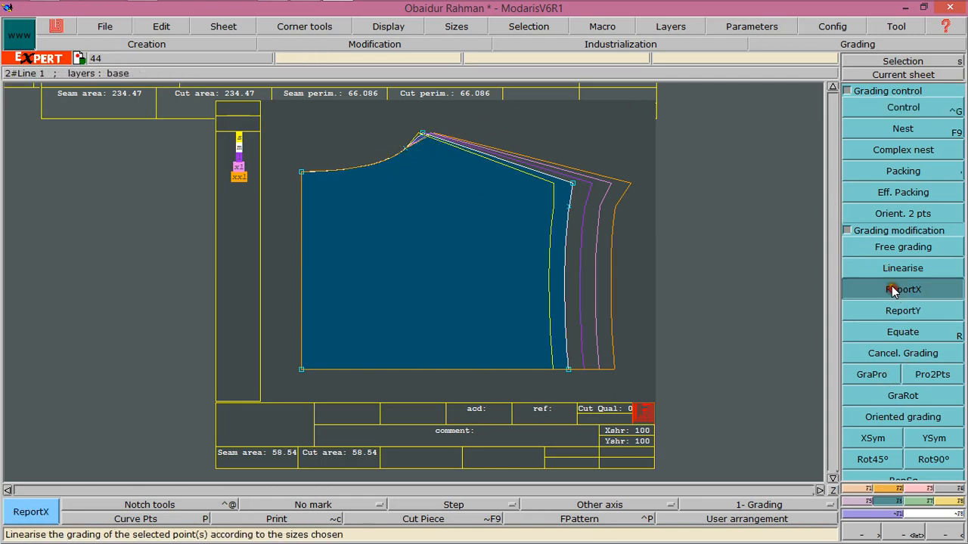
{"action": "left_click", "coordinate": [406, 146]}
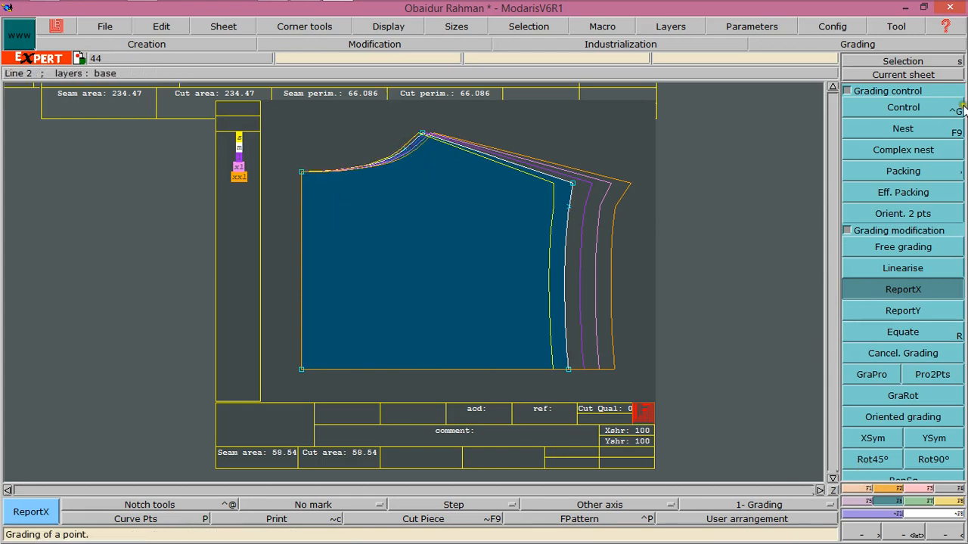
Grade the centre-front neck point with a ddy increment of -0.125 between sizes
{"action": "left_click", "coordinate": [905, 106]}
{"action": "left_click", "coordinate": [302, 172]}
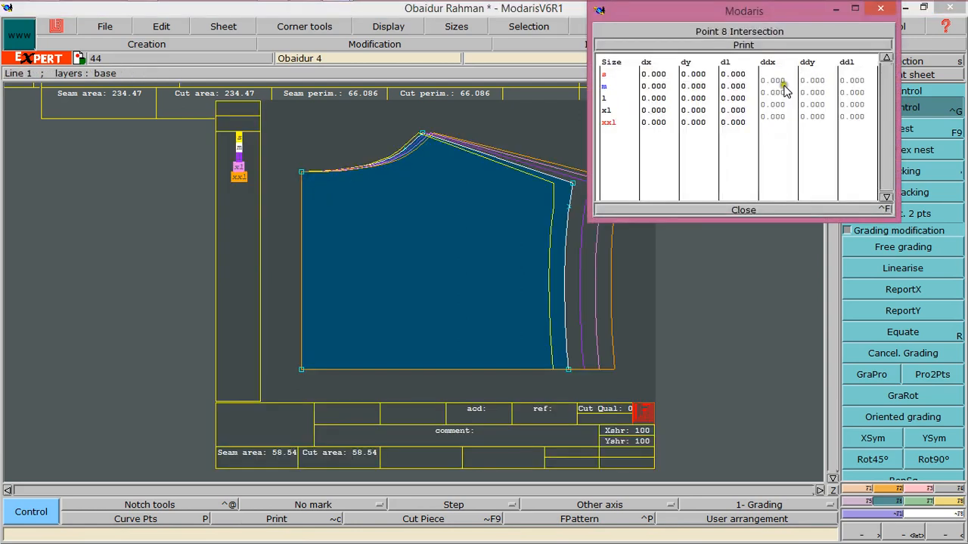
{"action": "left_click_drag", "start_coordinate": [817, 80], "coordinate": [812, 120]}
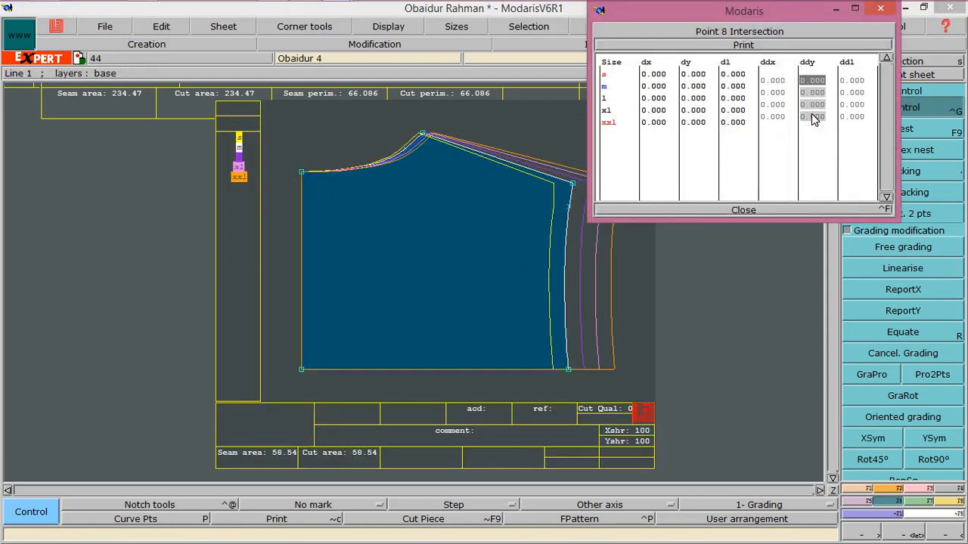
{"action": "type", "text": "-.125"}
{"action": "key", "text": "Return"}
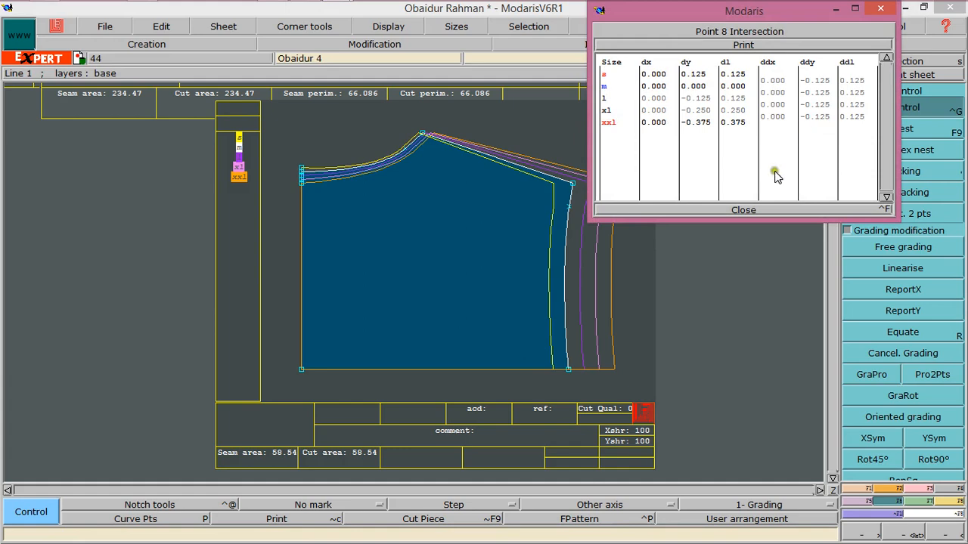
{"action": "left_click", "coordinate": [745, 210]}
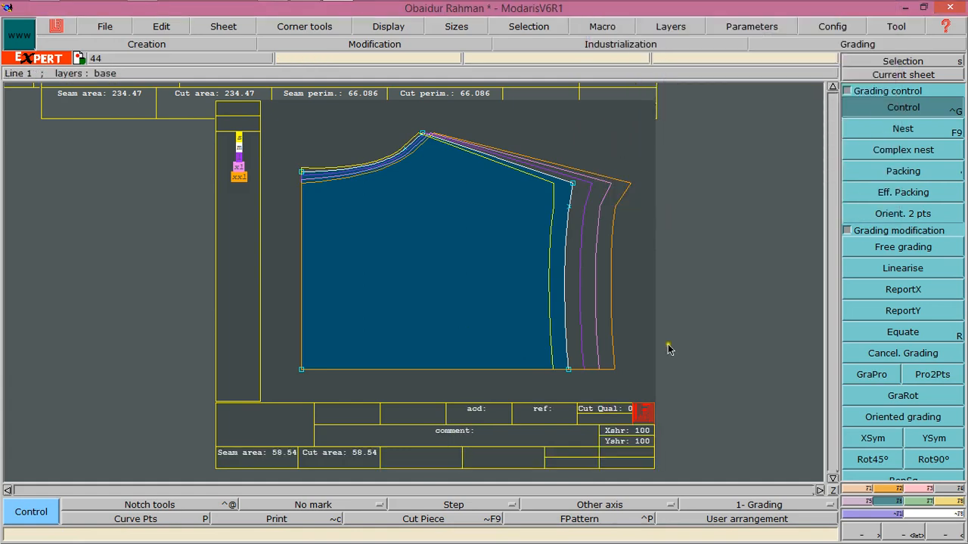
Zoom to the pocket piece and display its nested sizes
{"action": "left_click", "coordinate": [832, 489]}
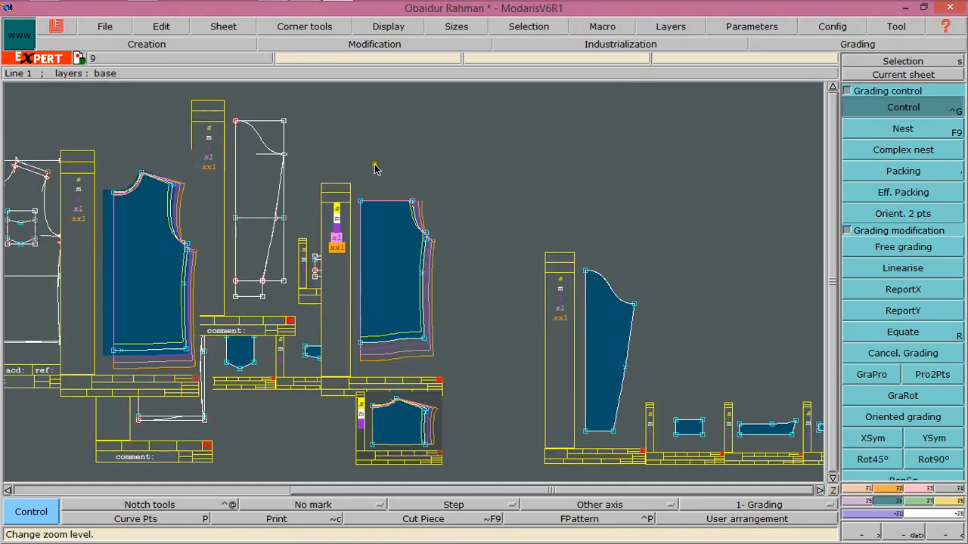
{"action": "left_click", "coordinate": [249, 352]}
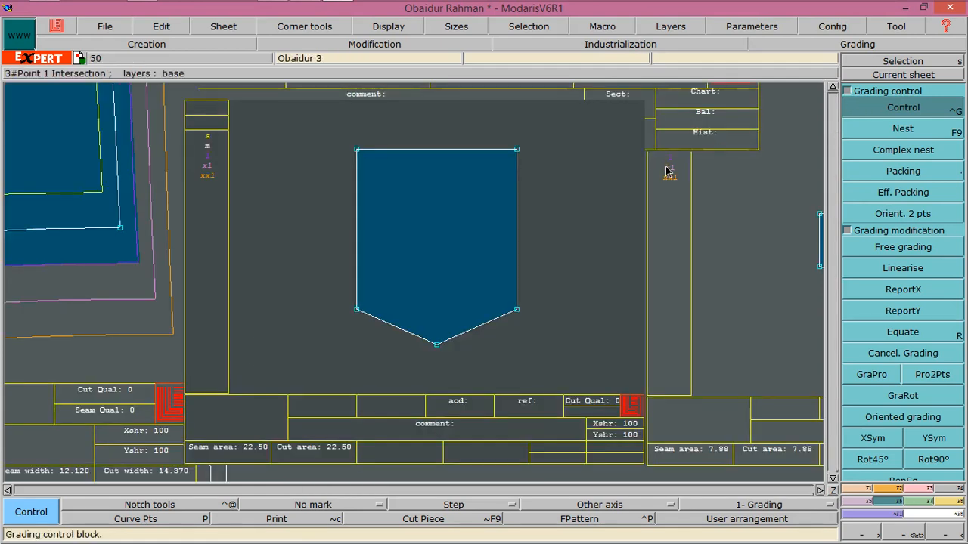
{"action": "key", "text": "F9"}
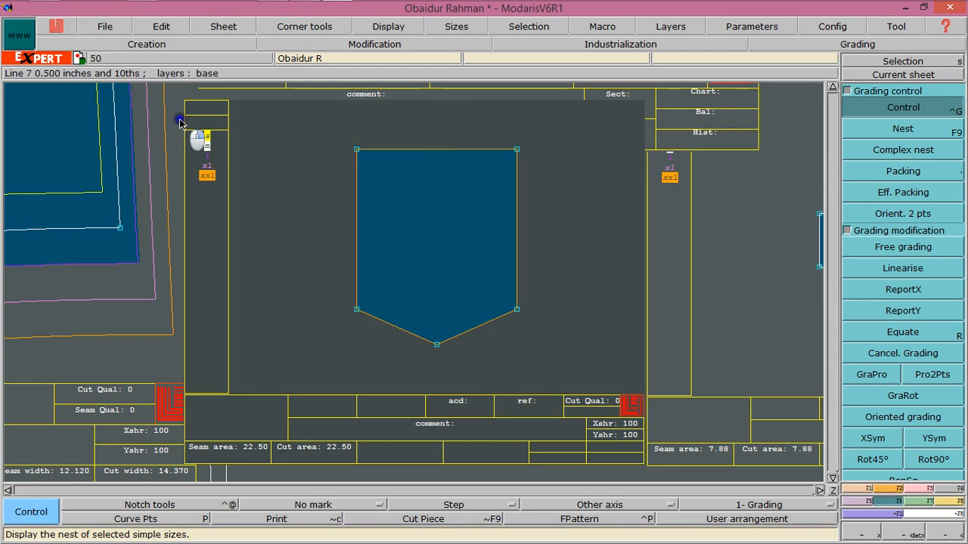
{"action": "left_click", "coordinate": [219, 196]}
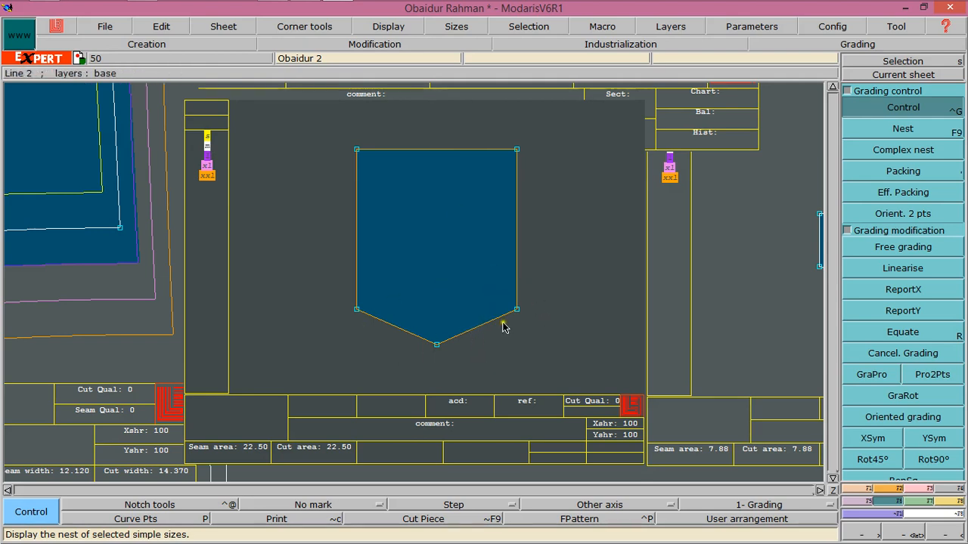
Grade the pocket's bottom tip point with a ddy increment of -0.25 between sizes
{"action": "left_click", "coordinate": [434, 350]}
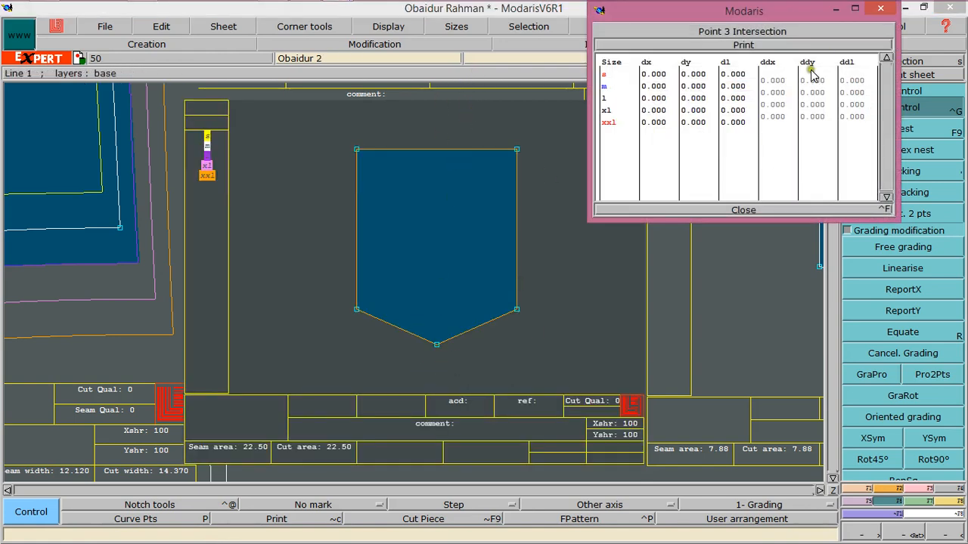
{"action": "left_click_drag", "start_coordinate": [812, 75], "coordinate": [815, 120]}
{"action": "type", "text": "-"}
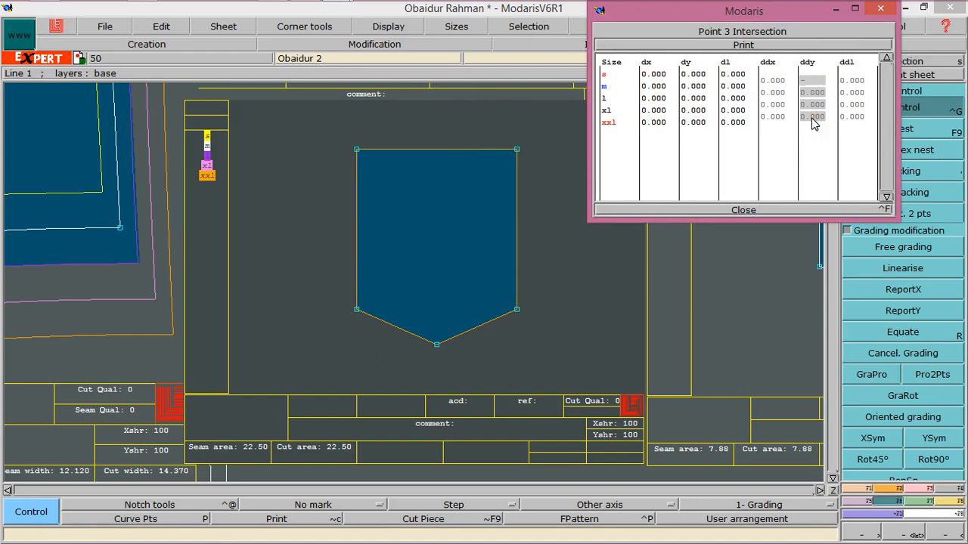
{"action": "type", "text": "0.25"}
{"action": "key", "text": "Return"}
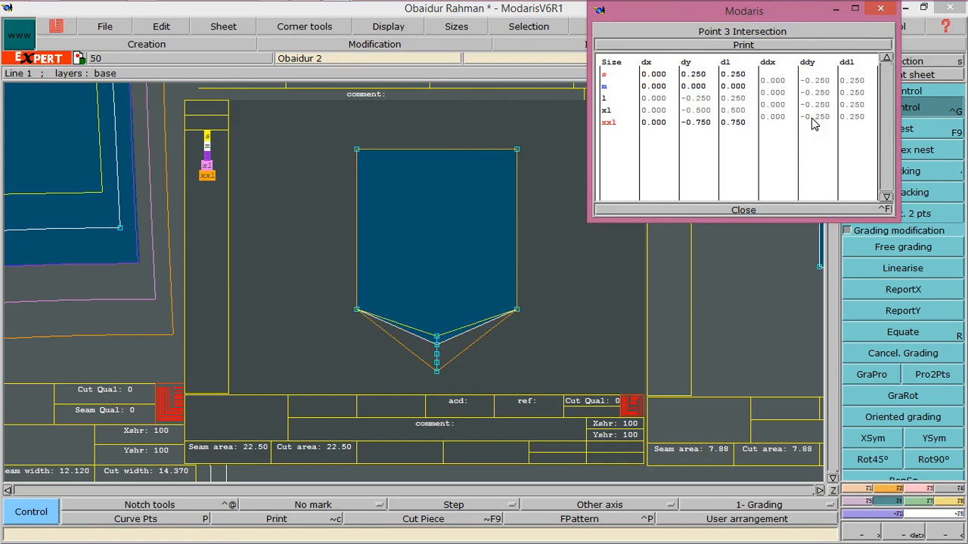
{"action": "left_click", "coordinate": [743, 210]}
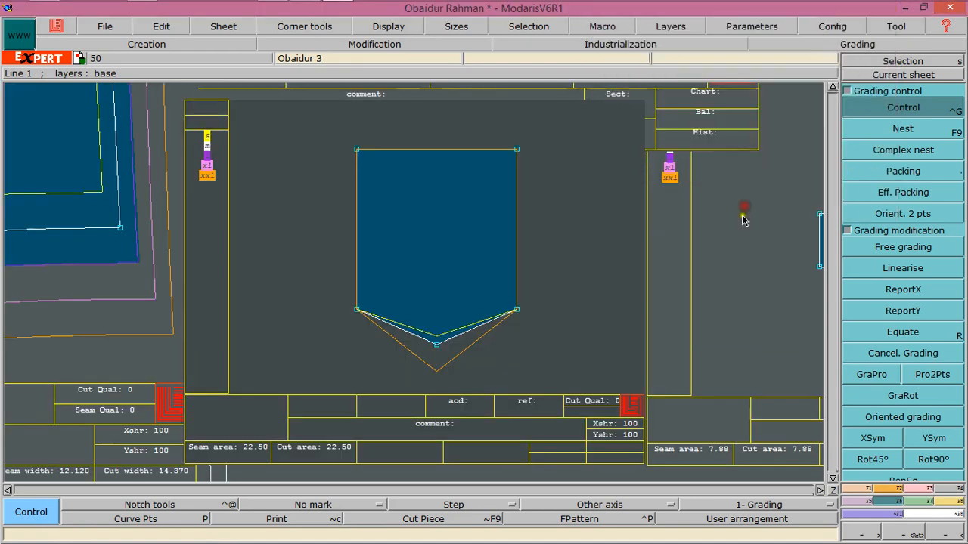
Use ReportY to copy Y grading onto the pocket's lower-right and lower-left corners
{"action": "left_click", "coordinate": [415, 338]}
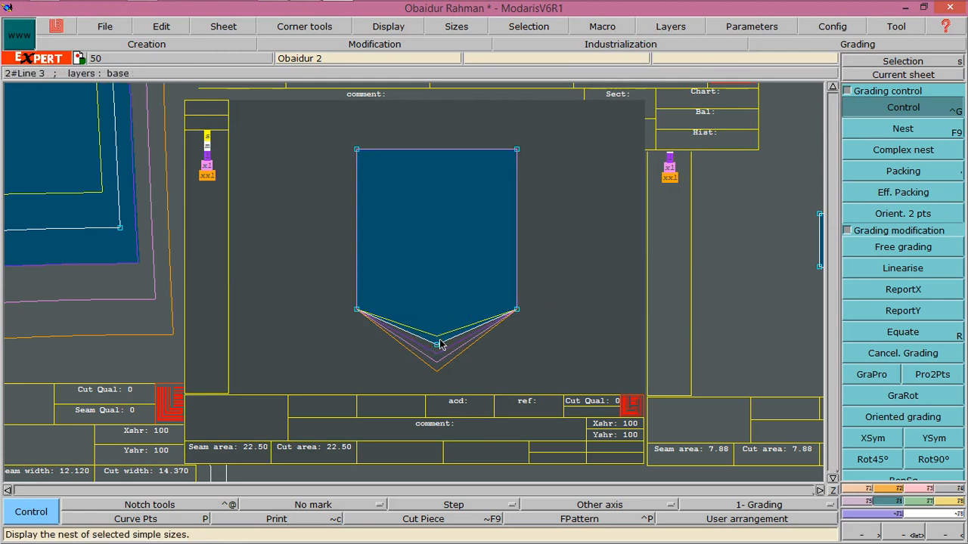
{"action": "left_click", "coordinate": [894, 312]}
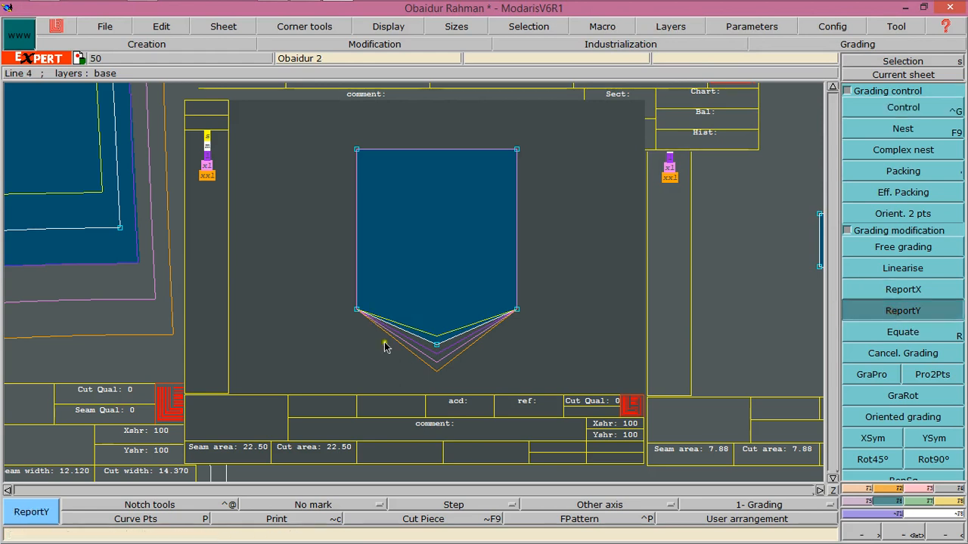
{"action": "left_click", "coordinate": [517, 310]}
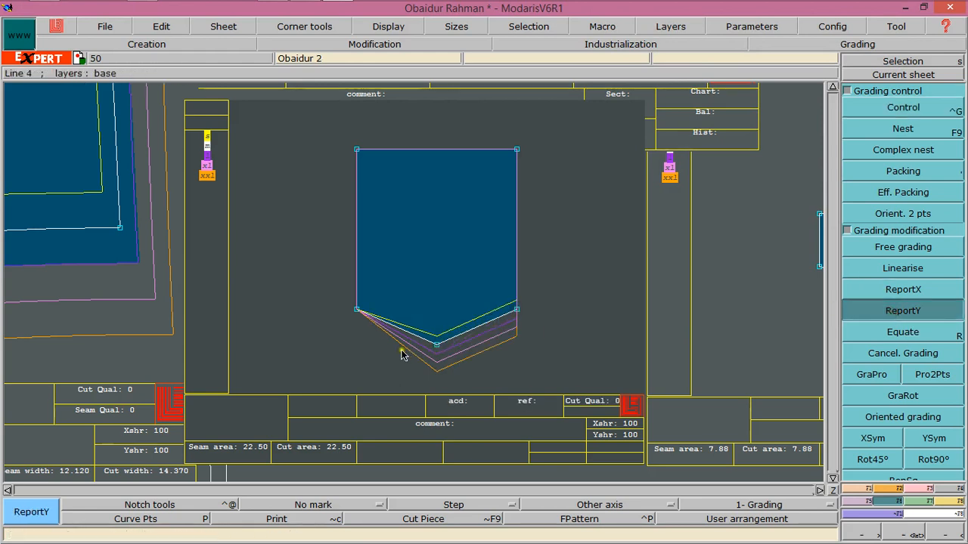
{"action": "left_click", "coordinate": [369, 308]}
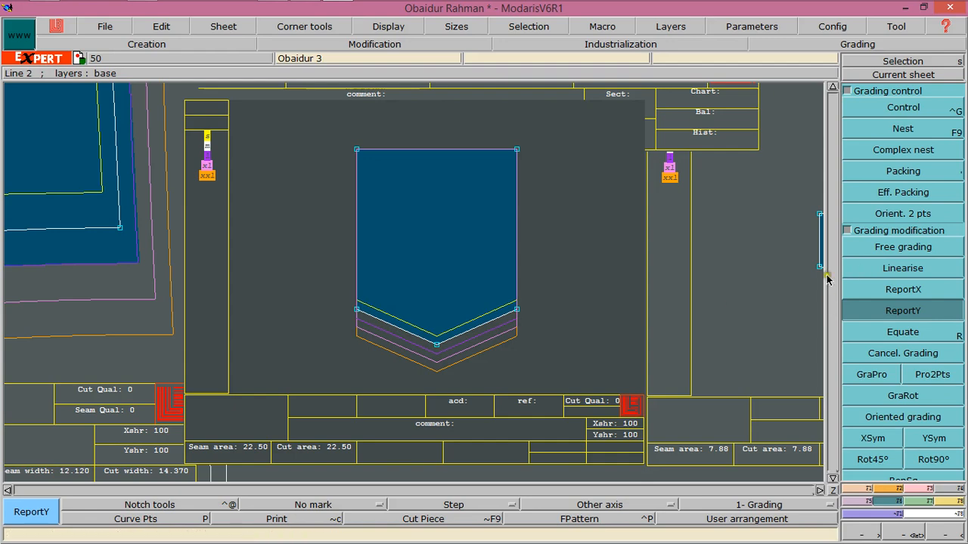
Grade the pocket's lower-right corner with a ddx increment of 0.125 between sizes
{"action": "left_click", "coordinate": [903, 289]}
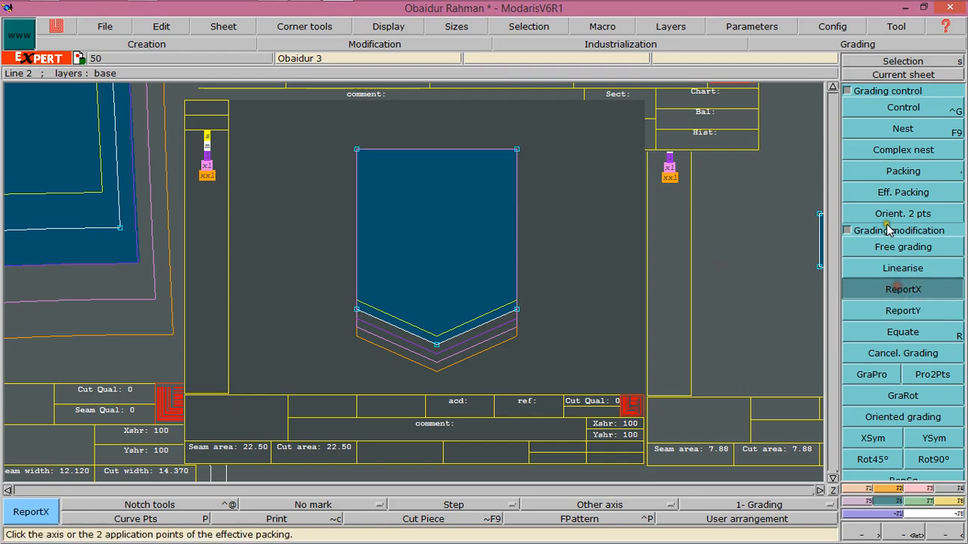
{"action": "left_click", "coordinate": [903, 107]}
{"action": "left_click", "coordinate": [517, 311]}
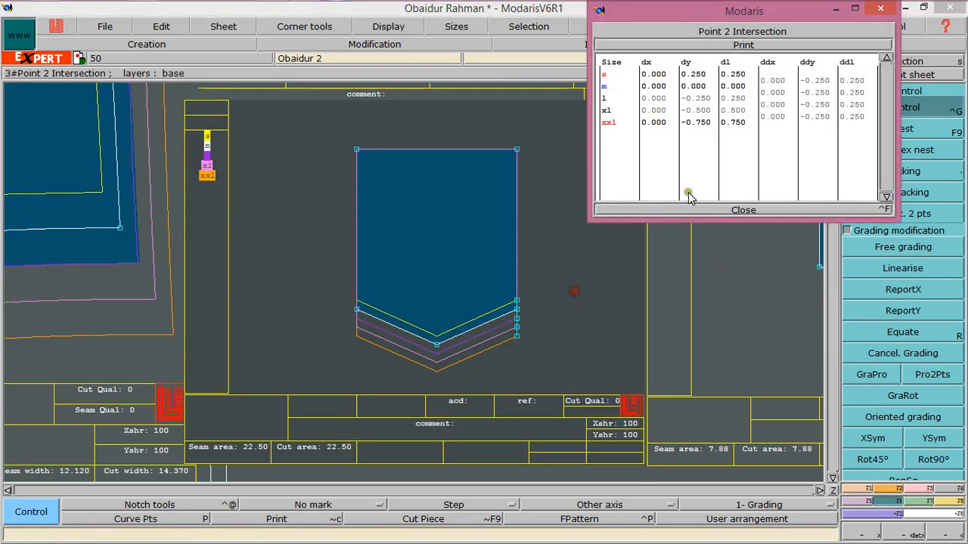
{"action": "left_click", "coordinate": [778, 97]}
{"action": "left_click_drag", "start_coordinate": [778, 97], "coordinate": [781, 113]}
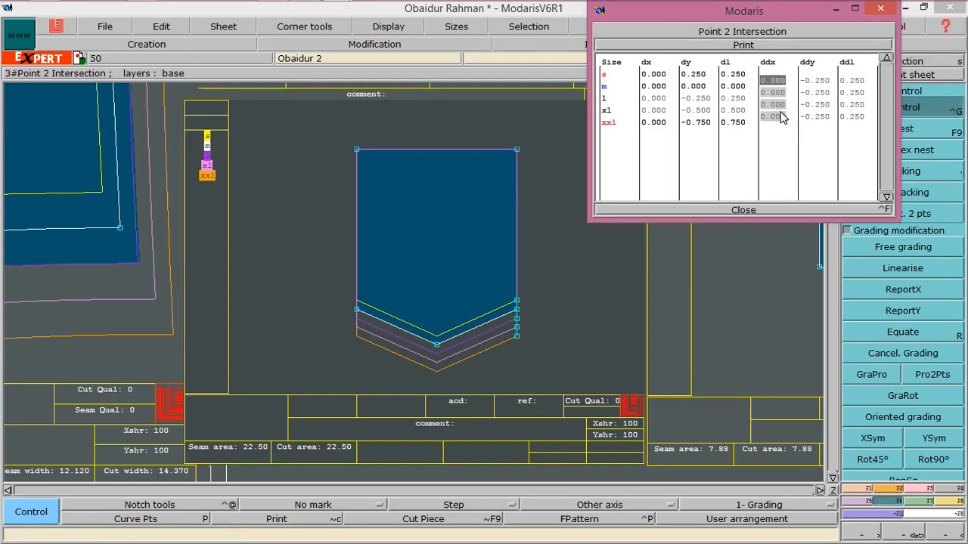
{"action": "type", "text": ".125"}
{"action": "key", "text": "Return"}
{"action": "left_click", "coordinate": [749, 209]}
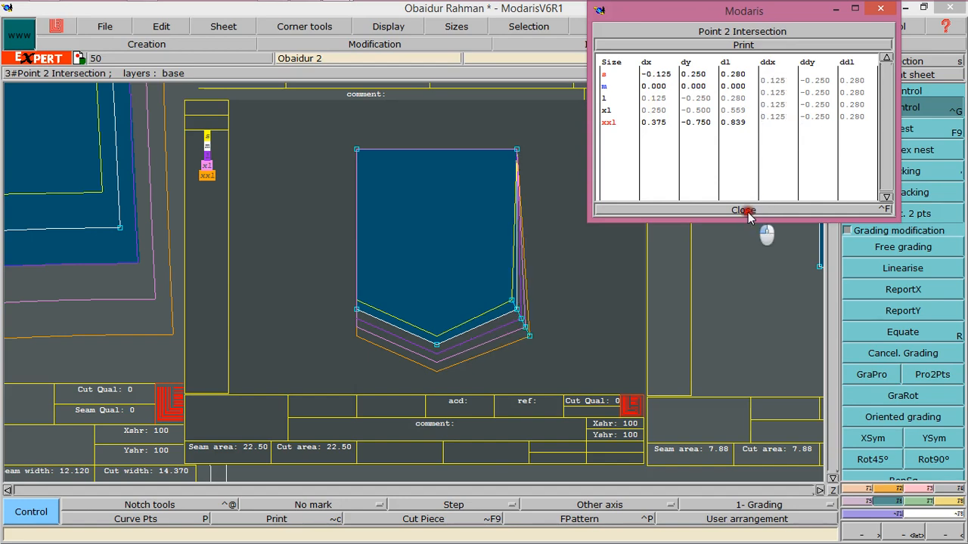
Use ReportX to copy the lower-right corner's X grading onto the pocket's upper-right corner
{"action": "left_click", "coordinate": [904, 292]}
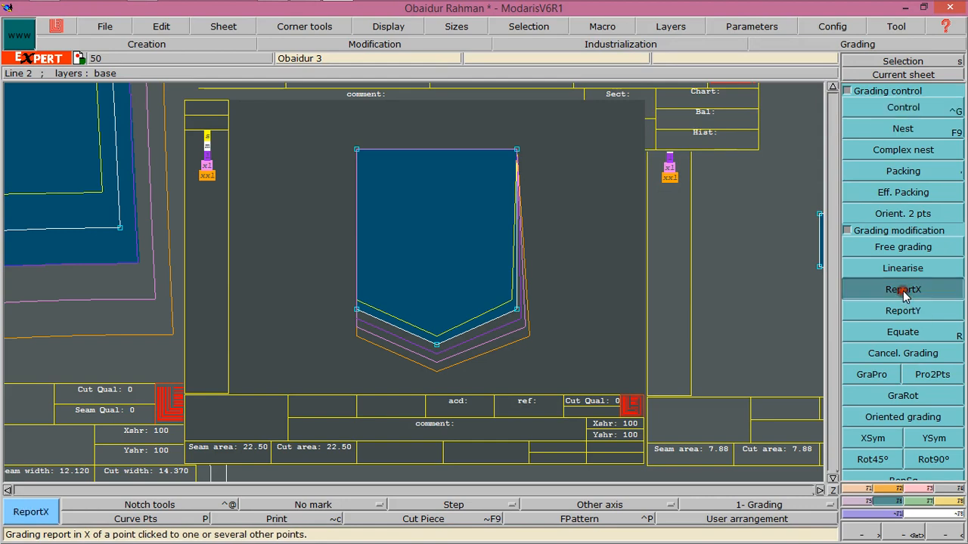
{"action": "left_click", "coordinate": [517, 309]}
{"action": "left_click", "coordinate": [518, 149]}
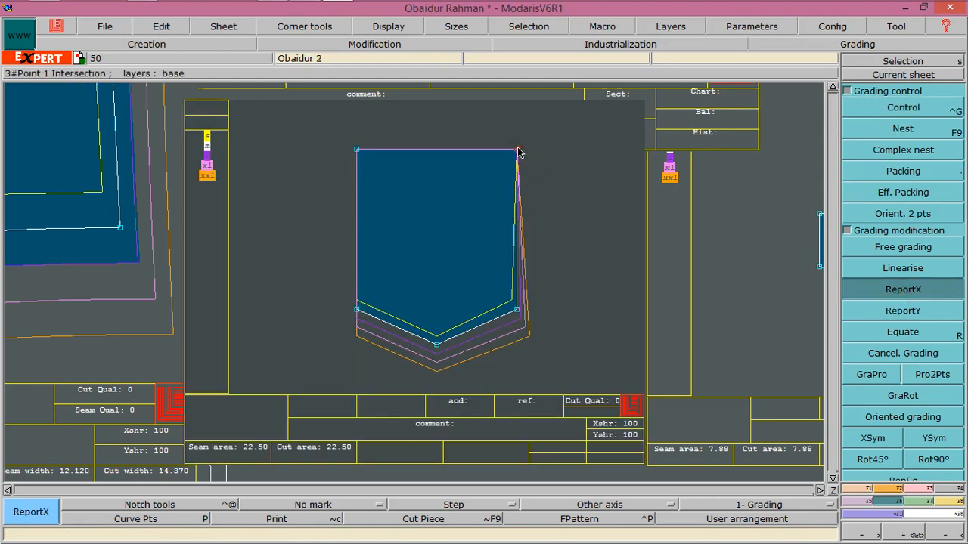
{"action": "left_click", "coordinate": [517, 309]}
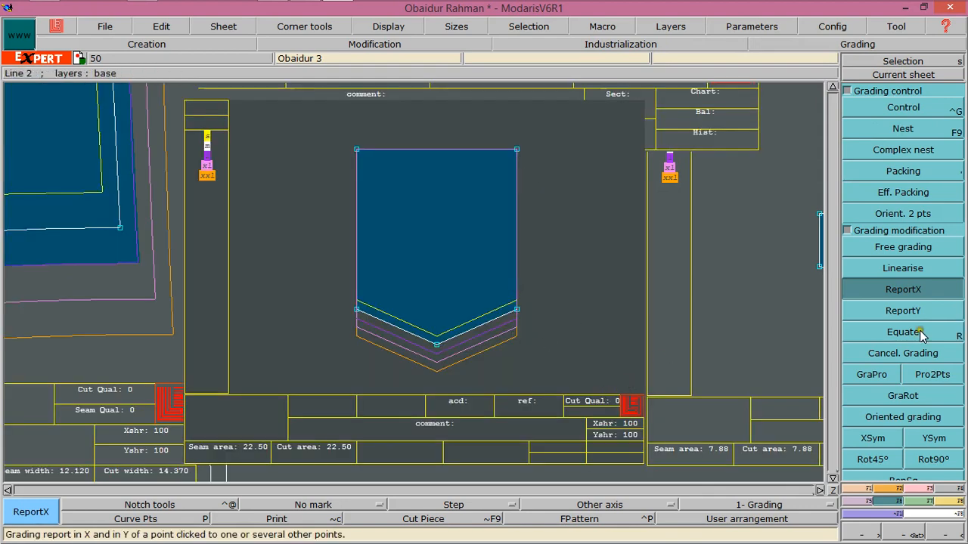
Grade the pocket's lower-right corner with a ddx increment of 0.125 between sizes
{"action": "left_click", "coordinate": [902, 107]}
{"action": "left_click", "coordinate": [514, 309]}
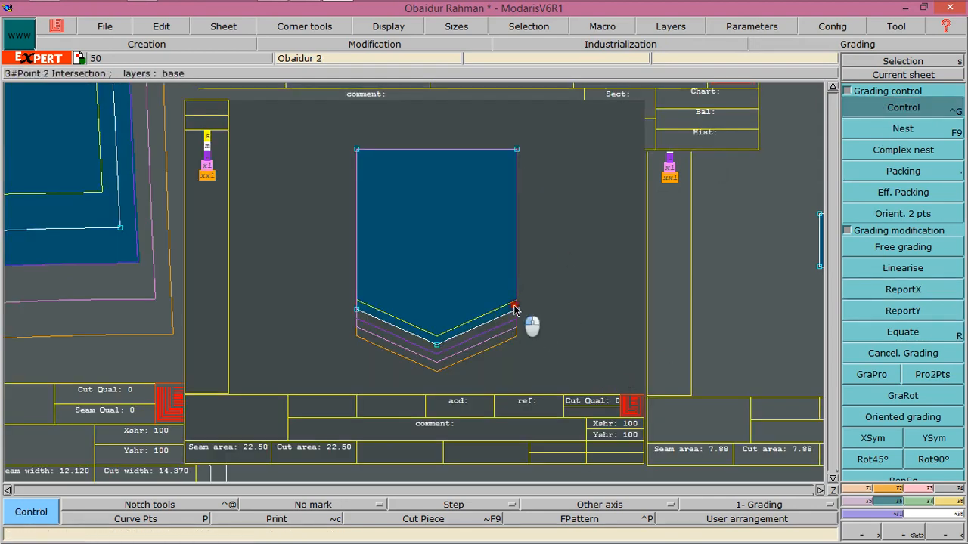
{"action": "left_click", "coordinate": [514, 309]}
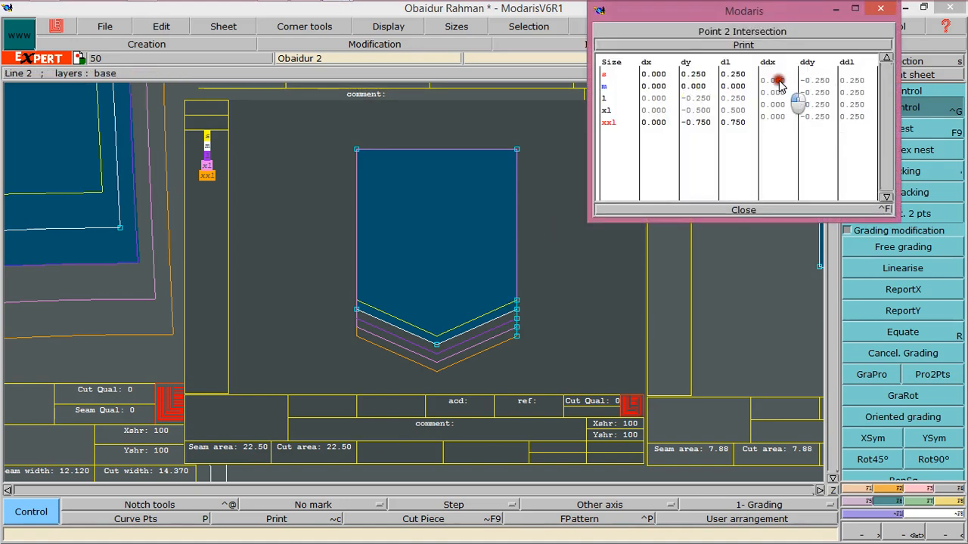
{"action": "left_click_drag", "start_coordinate": [779, 83], "coordinate": [779, 125]}
{"action": "type", "text": "."}
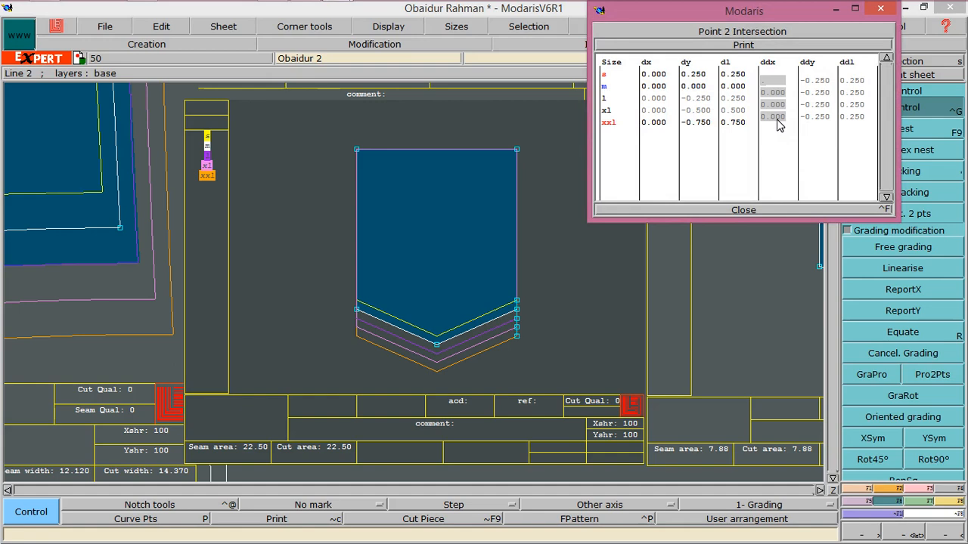
{"action": "type", "text": "125"}
{"action": "key", "text": "Return"}
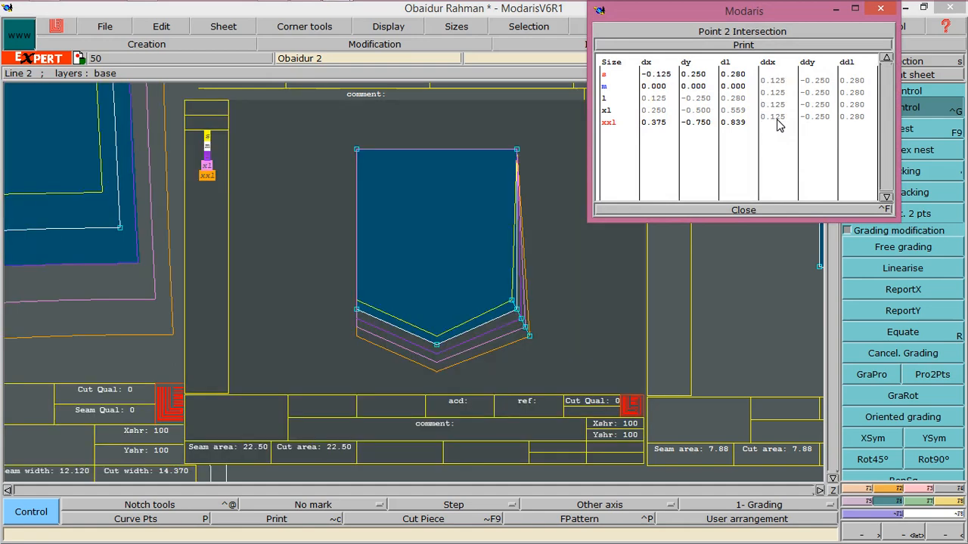
{"action": "left_click", "coordinate": [743, 211]}
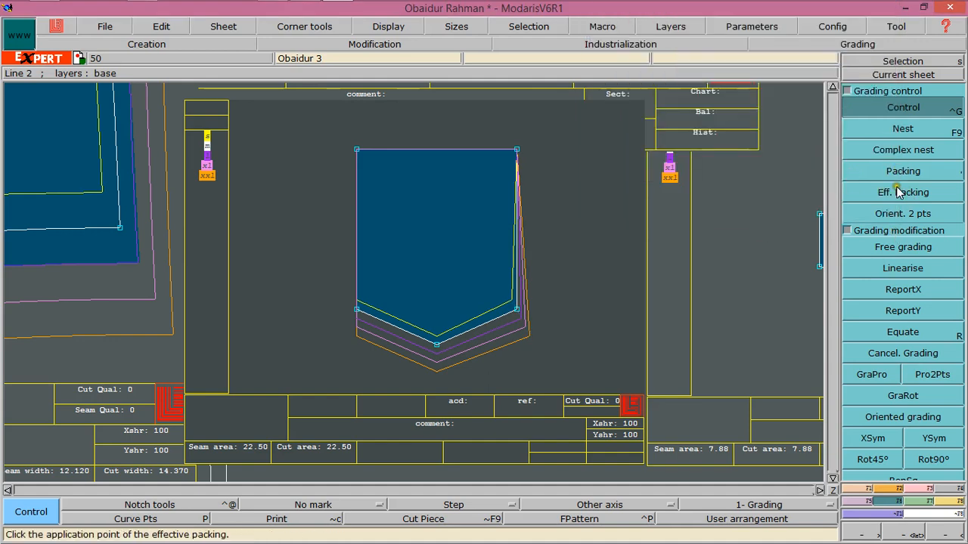
Copy the lower-right corner's X grading onto the pocket's upper-right corner with ReportX
{"action": "left_click", "coordinate": [896, 290]}
{"action": "left_click", "coordinate": [527, 312]}
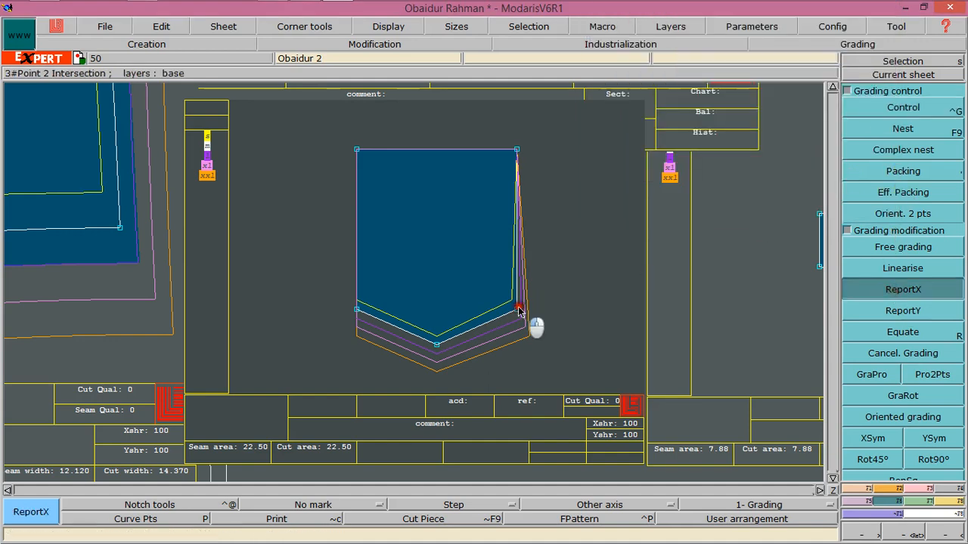
{"action": "left_click", "coordinate": [532, 168]}
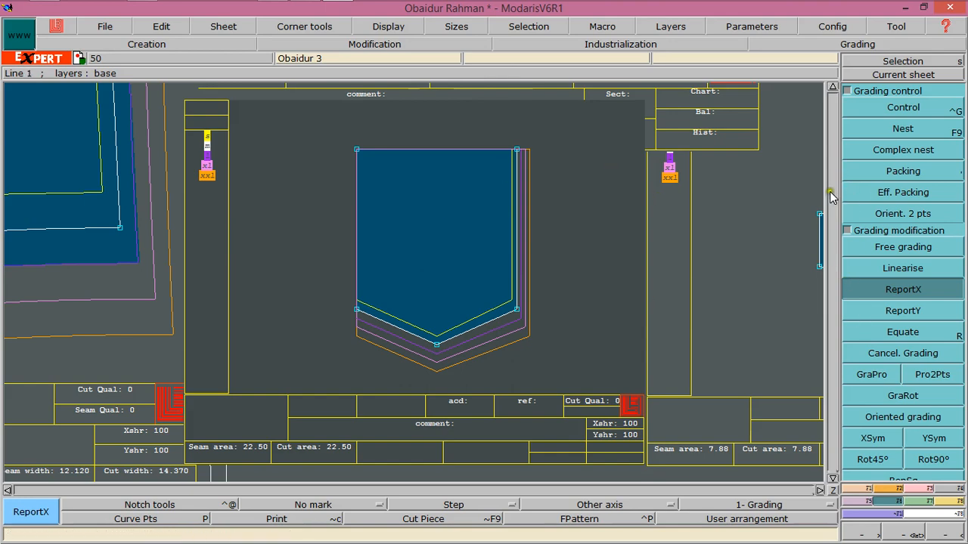
Grade the pocket's lower-left corner with a ddx increment of -0.125 between sizes
{"action": "left_click", "coordinate": [857, 105]}
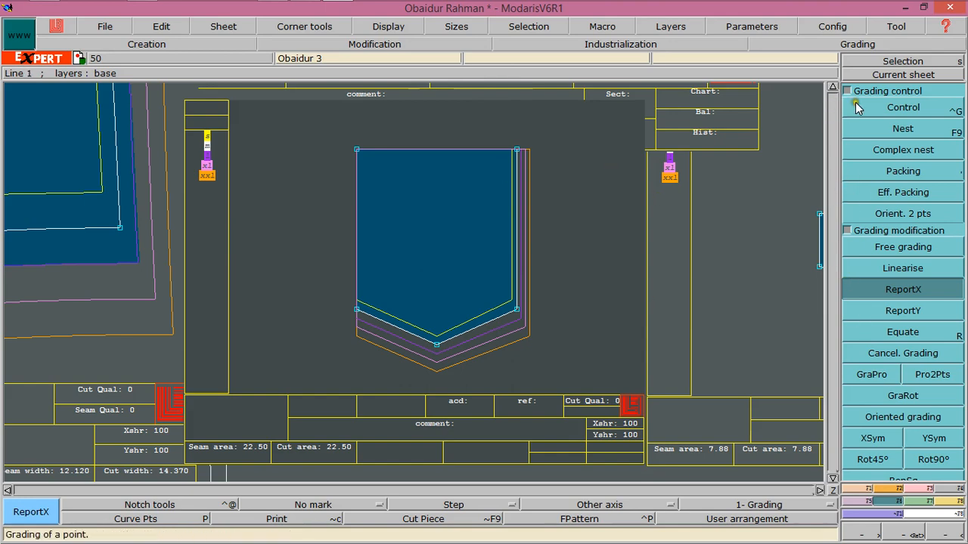
{"action": "left_click", "coordinate": [356, 312]}
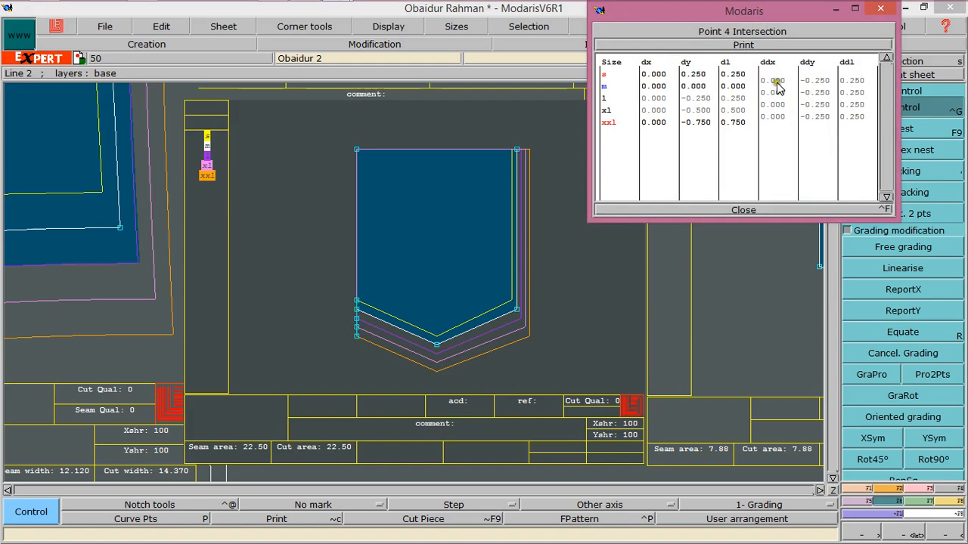
{"action": "left_click_drag", "start_coordinate": [774, 79], "coordinate": [778, 114]}
{"action": "type", "text": "-"}
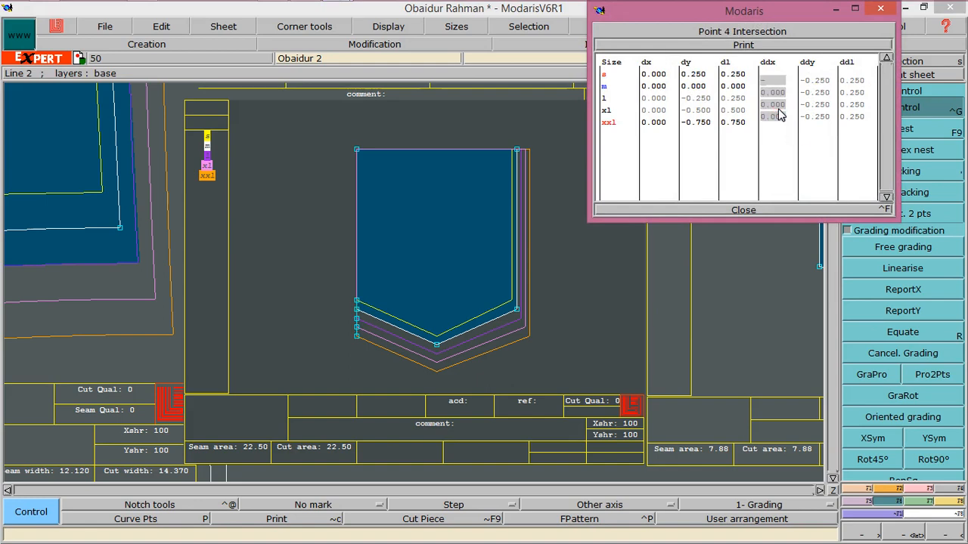
{"action": "type", "text": "0.125"}
{"action": "key", "text": "Return"}
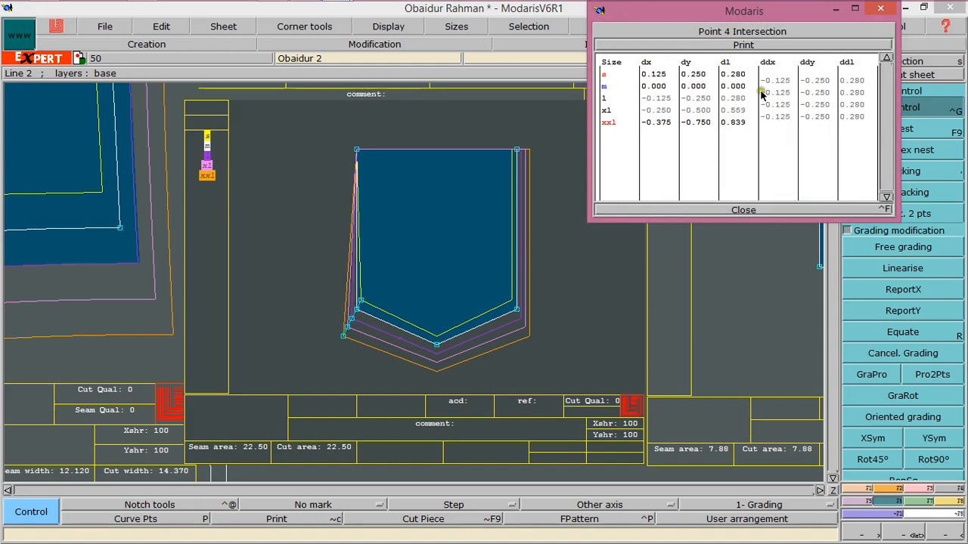
{"action": "left_click", "coordinate": [741, 210]}
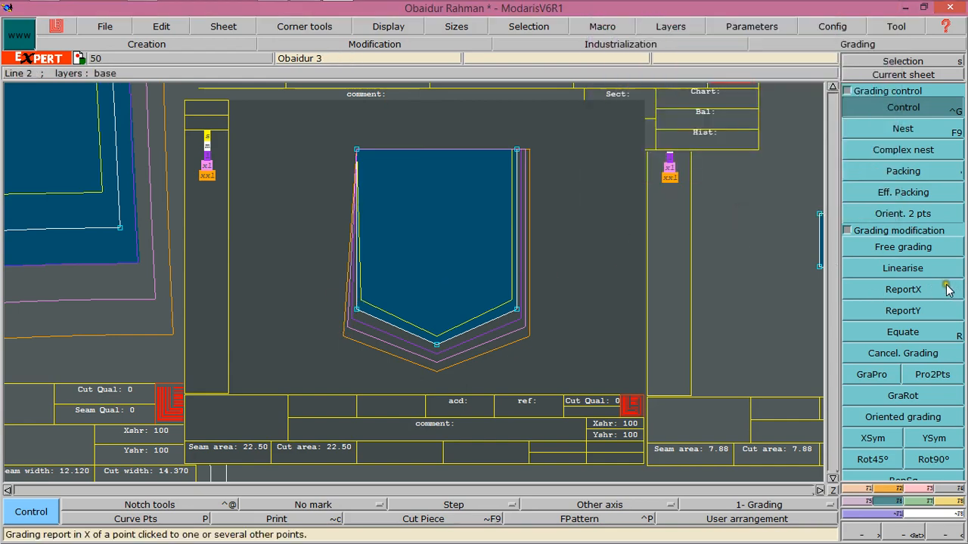
Copy the lower-left corner's X grading onto the pocket's upper-left corner with ReportX
{"action": "left_click", "coordinate": [916, 289]}
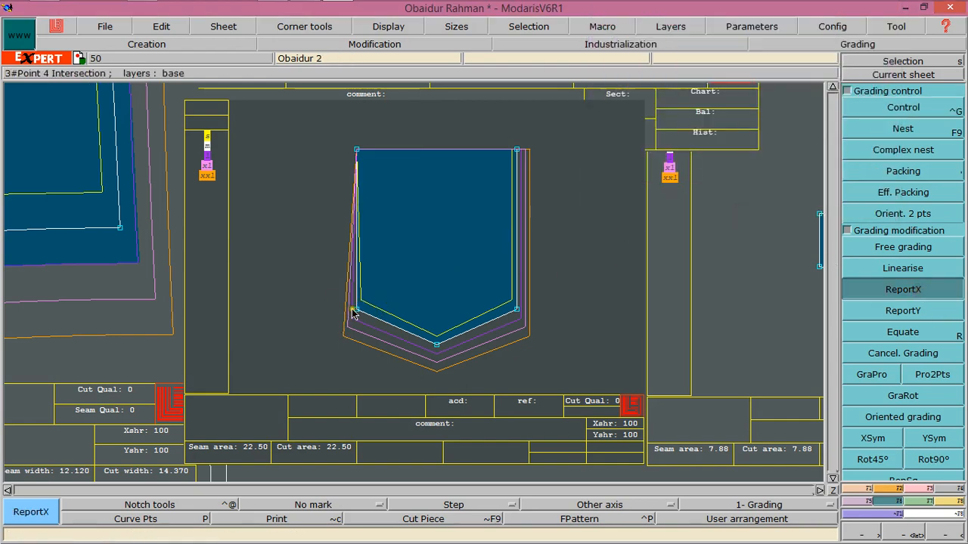
{"action": "left_click", "coordinate": [355, 151]}
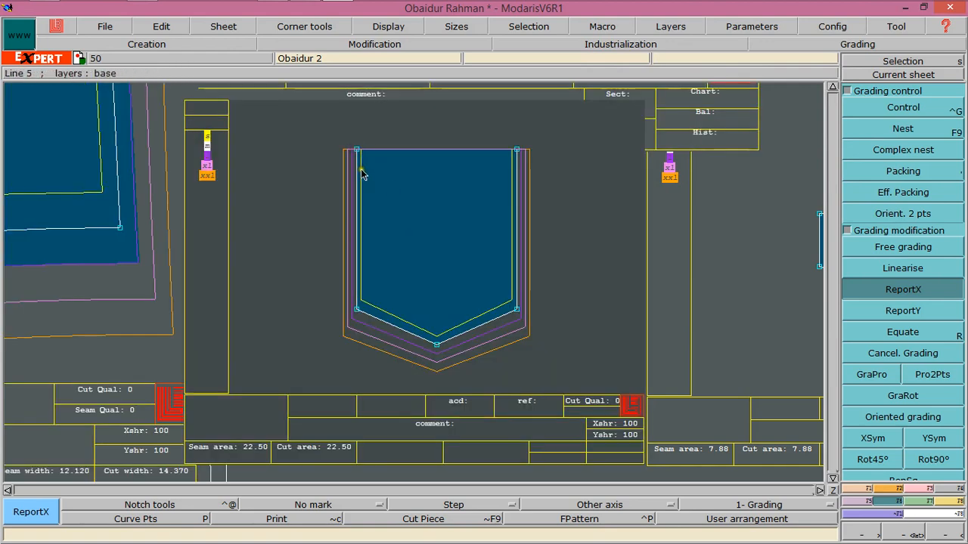
Zoom to the sleeve piece and display the nest of its selected sizes
{"action": "left_click", "coordinate": [830, 478]}
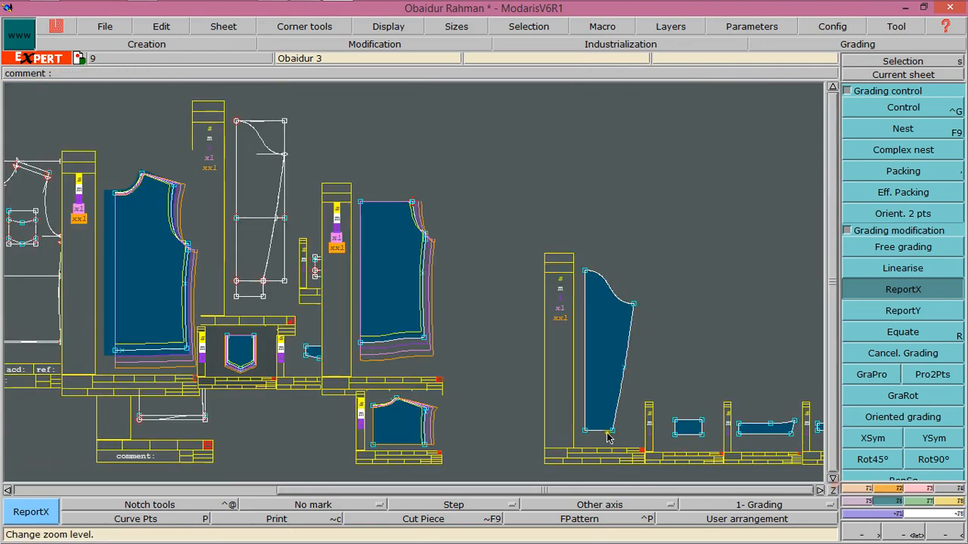
{"action": "left_click", "coordinate": [616, 338]}
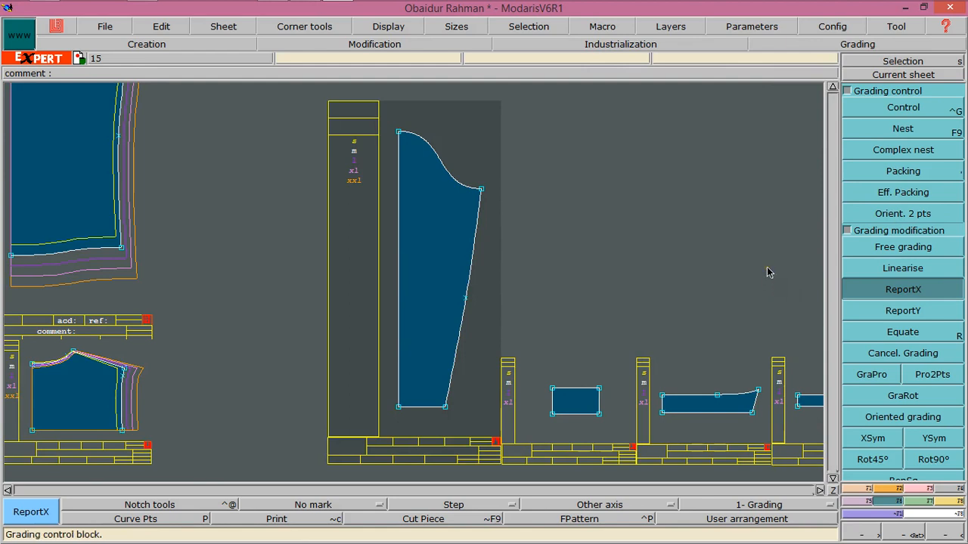
{"action": "key", "text": "F9"}
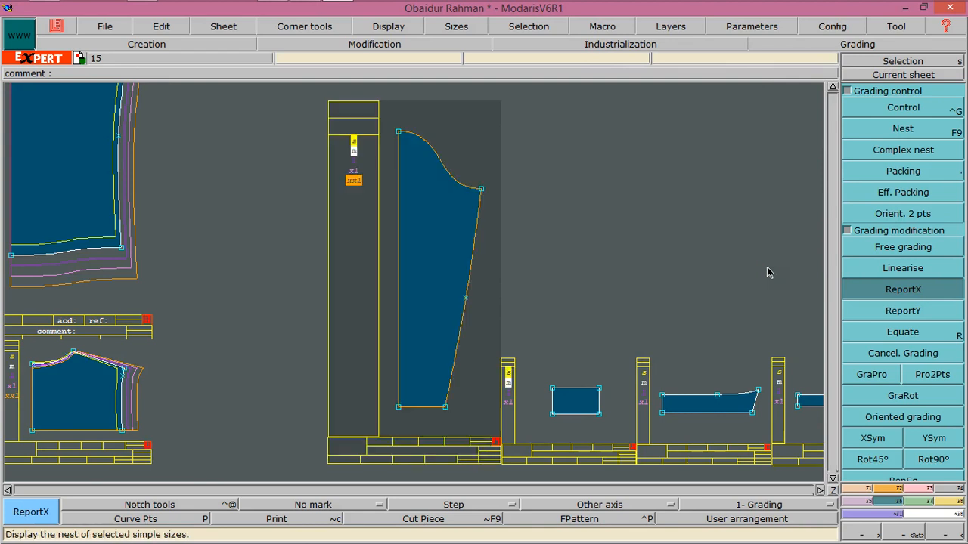
{"action": "left_click", "coordinate": [353, 170]}
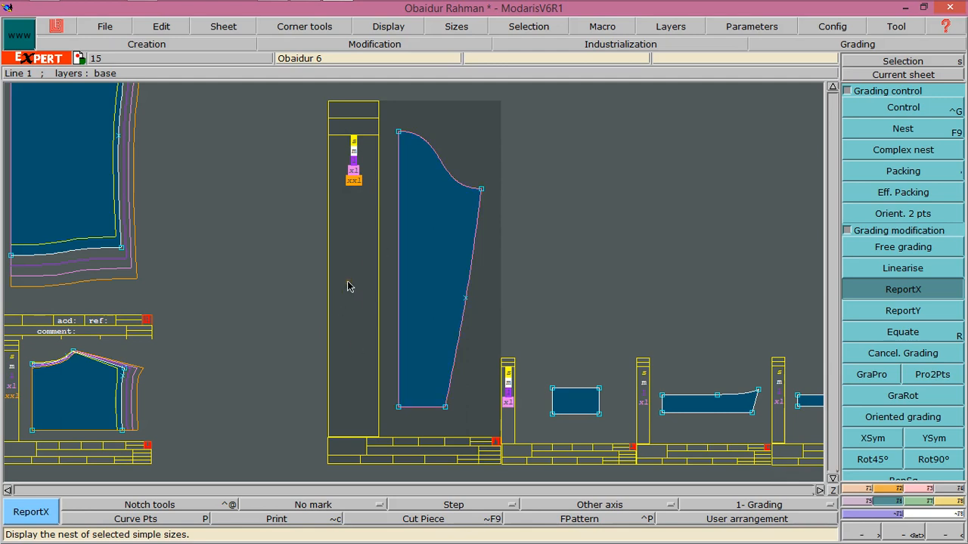
{"action": "key", "text": "F5"}
{"action": "key", "text": "F6"}
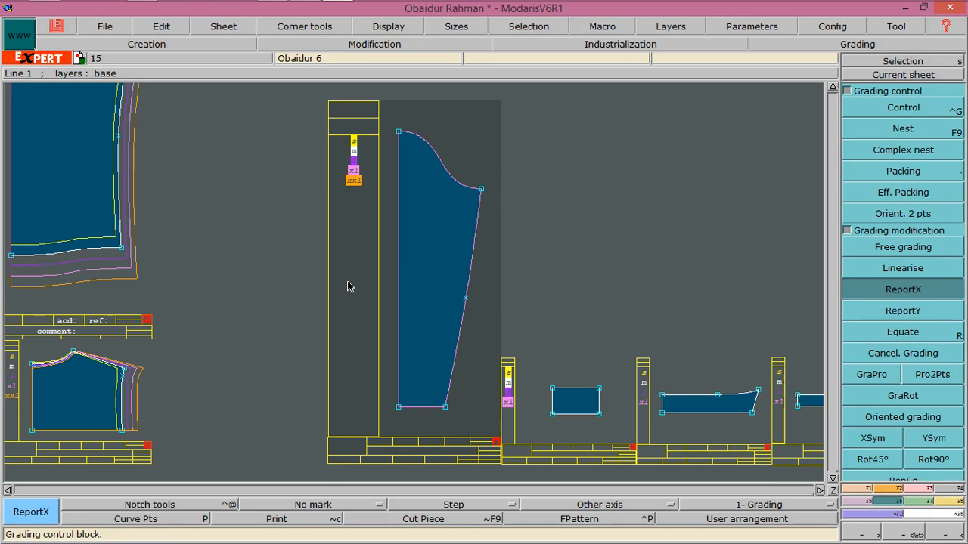
{"action": "key", "text": "F9"}
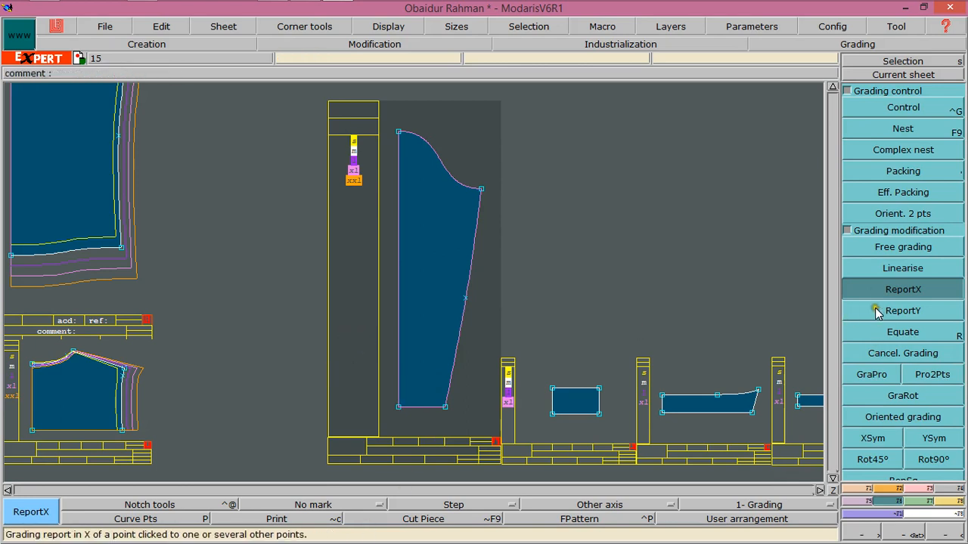
Grade the sleeve's lower-left hem corner with a ddy increment of -0.5 between sizes
{"action": "left_click", "coordinate": [883, 108]}
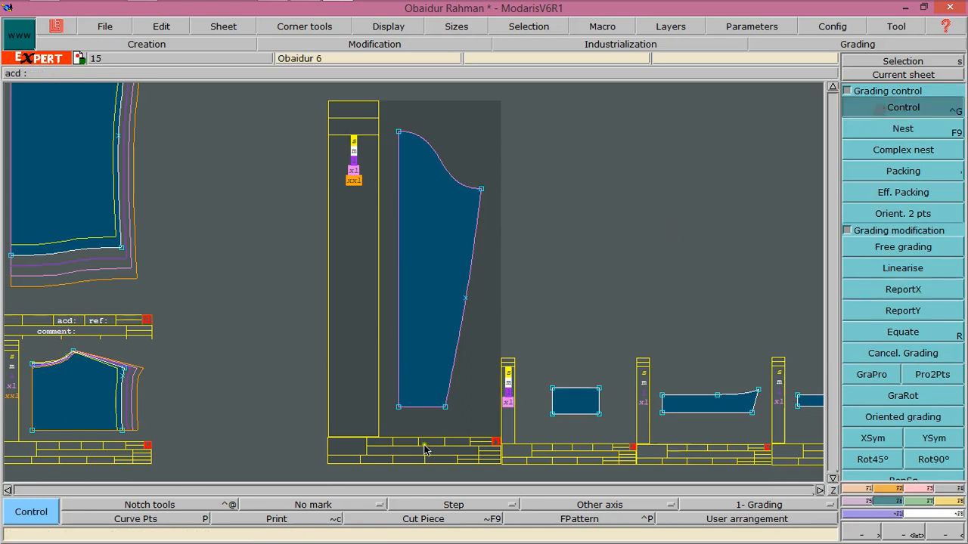
{"action": "left_click", "coordinate": [405, 405]}
{"action": "left_click", "coordinate": [811, 80]}
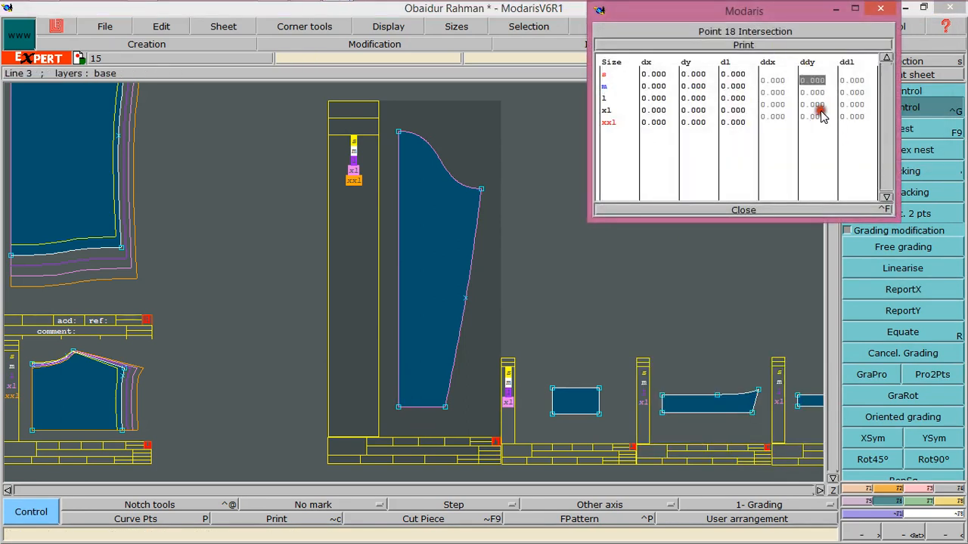
{"action": "left_click", "coordinate": [763, 89]}
{"action": "left_click_drag", "start_coordinate": [820, 79], "coordinate": [818, 118]}
{"action": "type", "text": "-.5"}
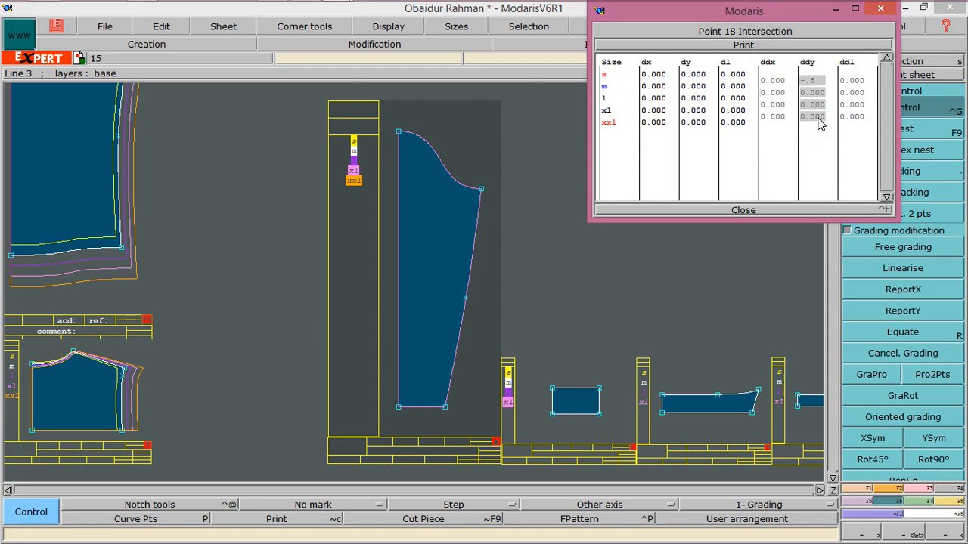
{"action": "key", "text": "Return"}
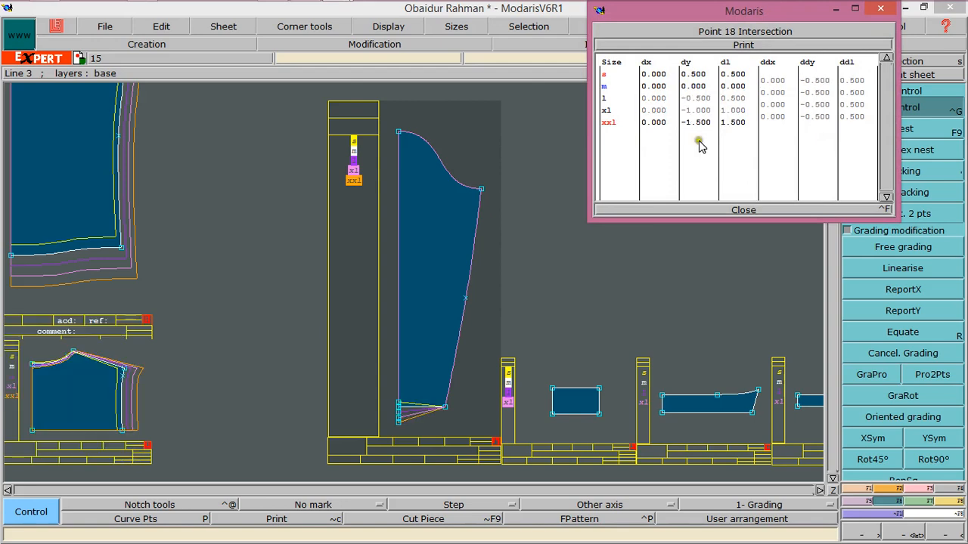
{"action": "left_click", "coordinate": [751, 209]}
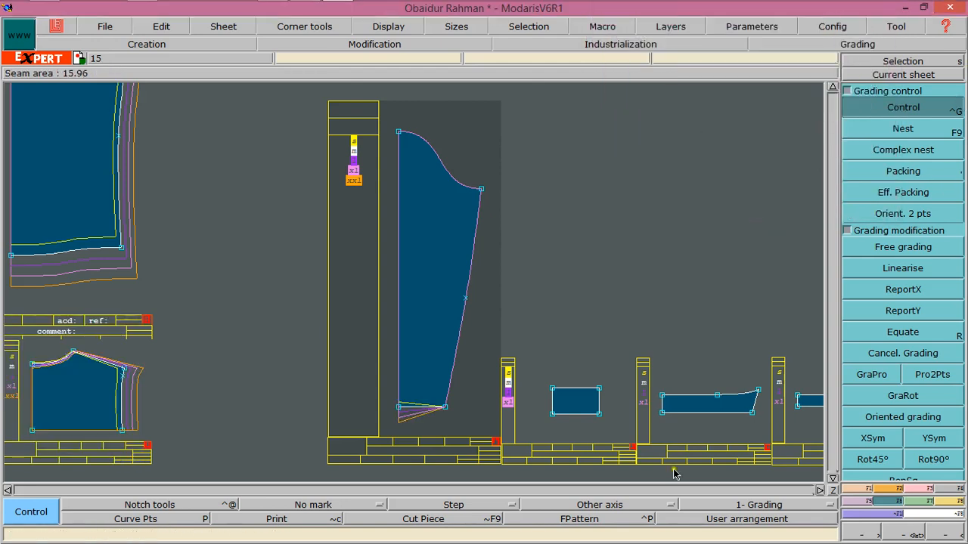
Copy the hem corner's Y grading onto the sleeve's lower-right hem corner with ReportY
{"action": "left_click", "coordinate": [903, 310]}
{"action": "left_click", "coordinate": [398, 410]}
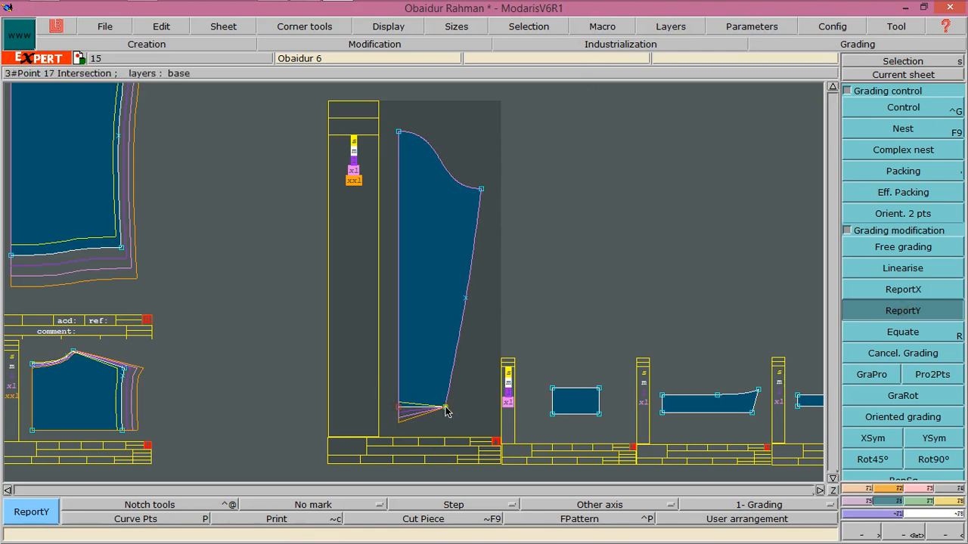
{"action": "left_click", "coordinate": [445, 408]}
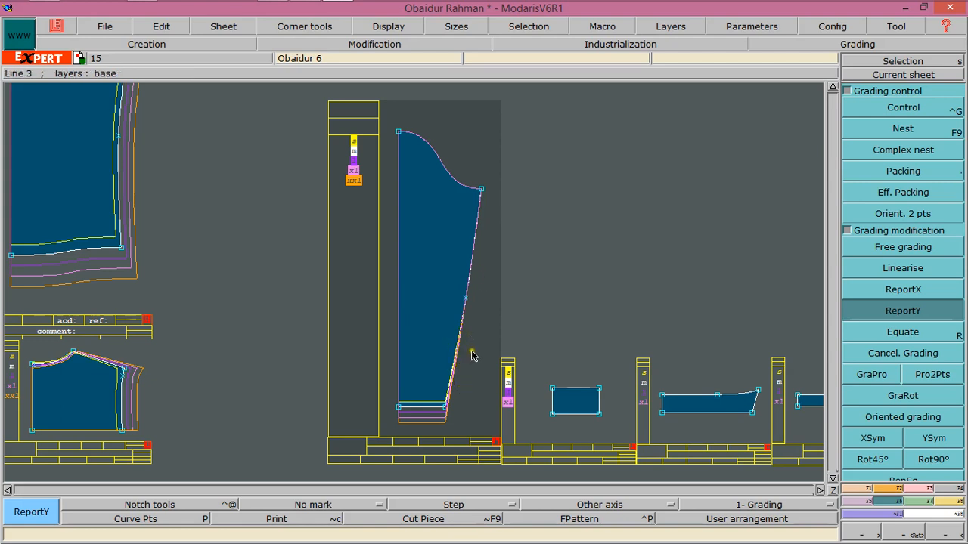
Grade the sleeve's lower-right hem corner with a ddx increment of 0.125 between sizes
{"action": "left_click", "coordinate": [896, 107]}
{"action": "left_click", "coordinate": [446, 407]}
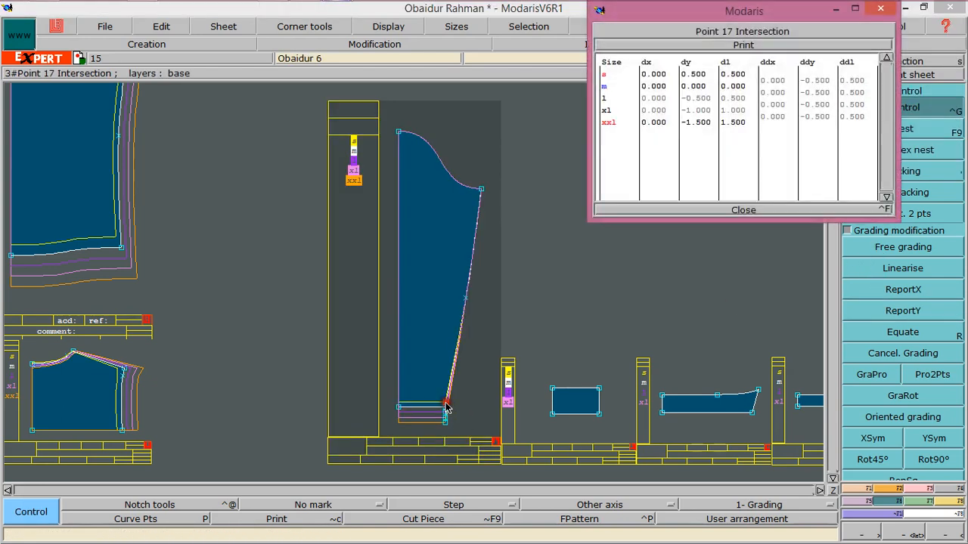
{"action": "left_click_drag", "start_coordinate": [773, 80], "coordinate": [779, 117]}
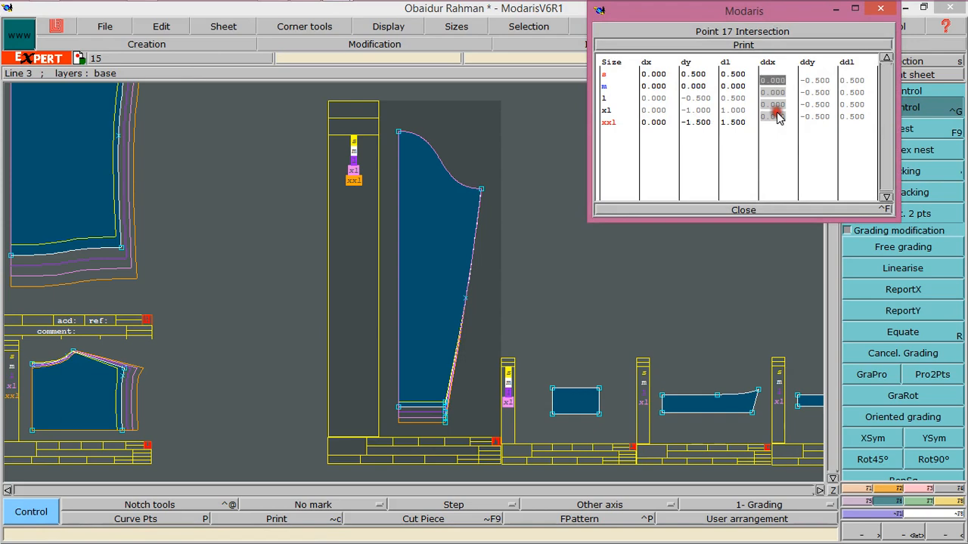
{"action": "type", "text": ".125"}
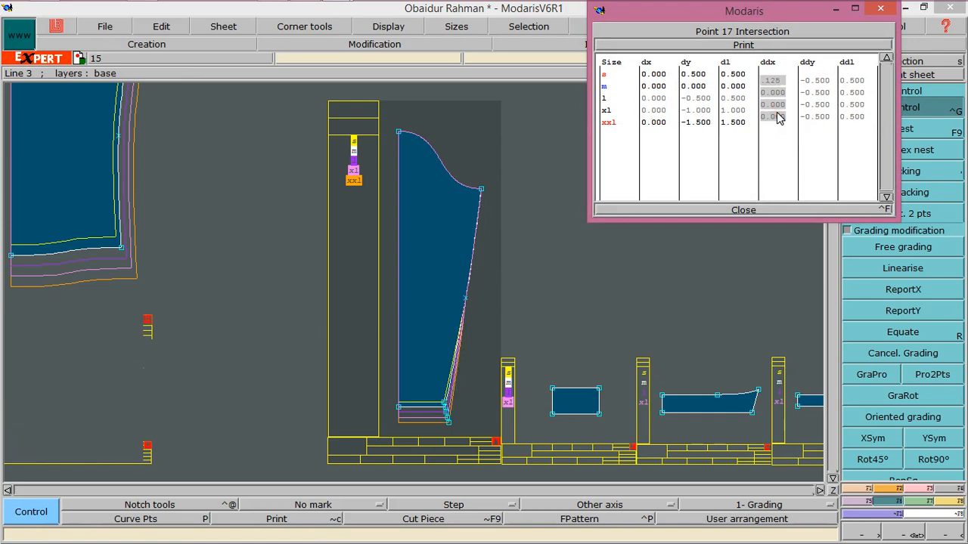
{"action": "key", "text": "Return"}
{"action": "left_click", "coordinate": [747, 210]}
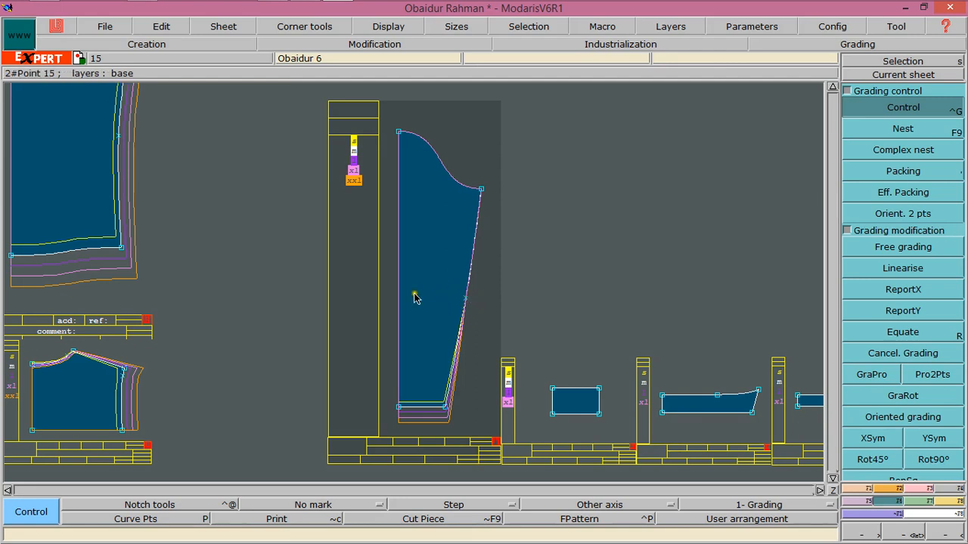
Copy the lower-right hem corner's X grading onto the middle point of the sleeve's side seam with ReportX
{"action": "left_click", "coordinate": [877, 293]}
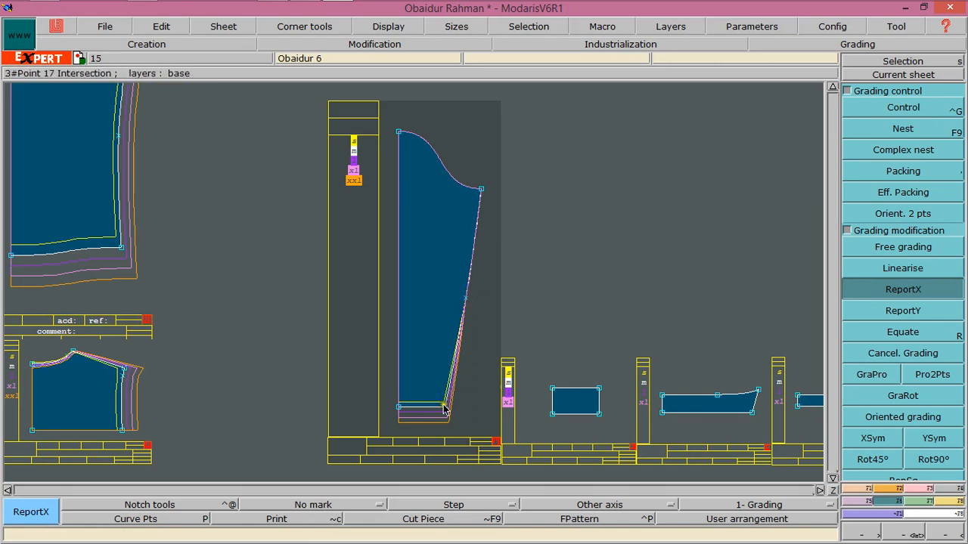
{"action": "left_click", "coordinate": [464, 297]}
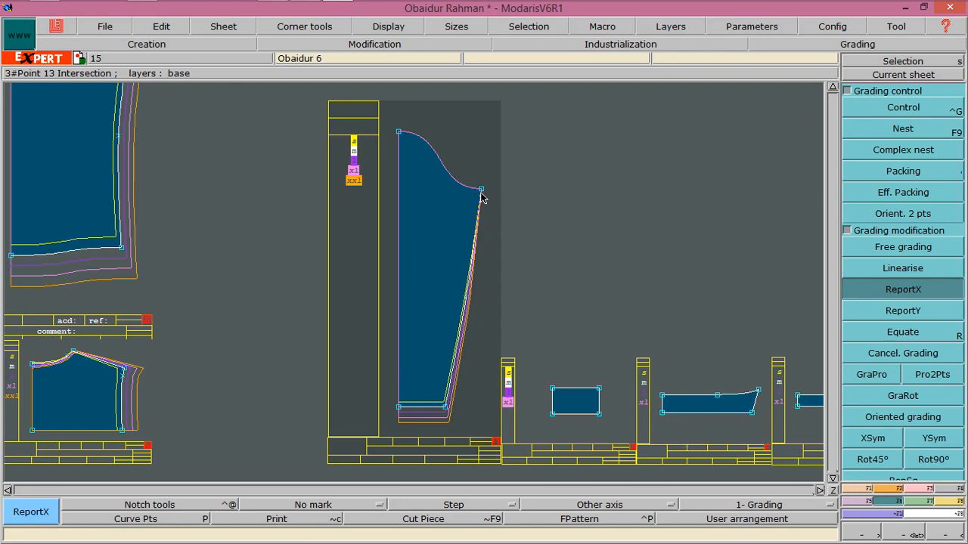
Grade the sleeve's right underarm corner with a ddx increment of 0.125 between sizes
{"action": "left_click", "coordinate": [877, 110]}
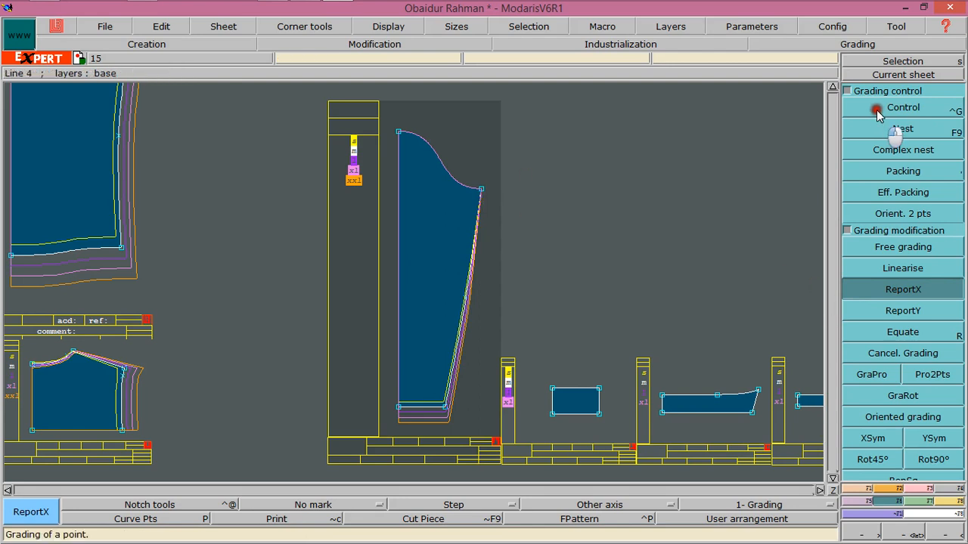
{"action": "left_click", "coordinate": [491, 203]}
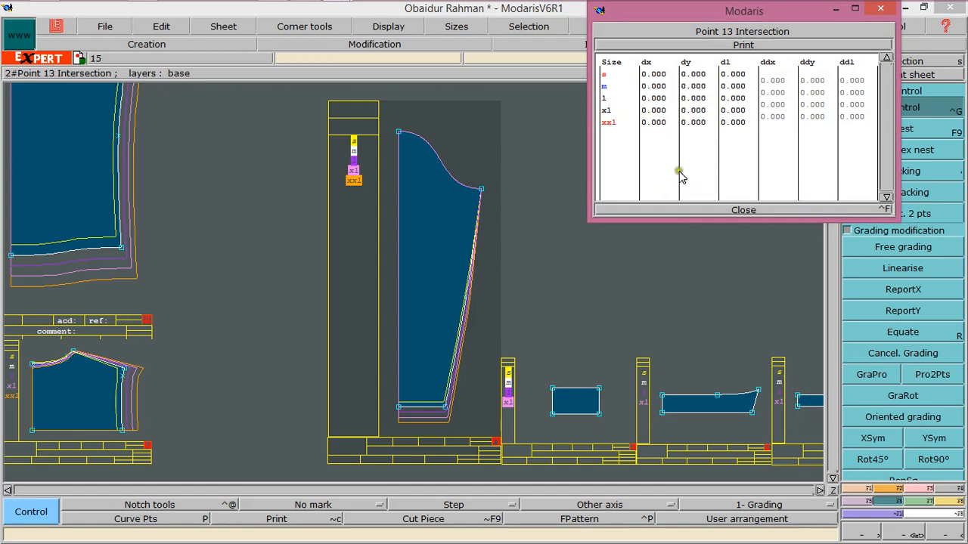
{"action": "left_click_drag", "start_coordinate": [771, 81], "coordinate": [772, 111]}
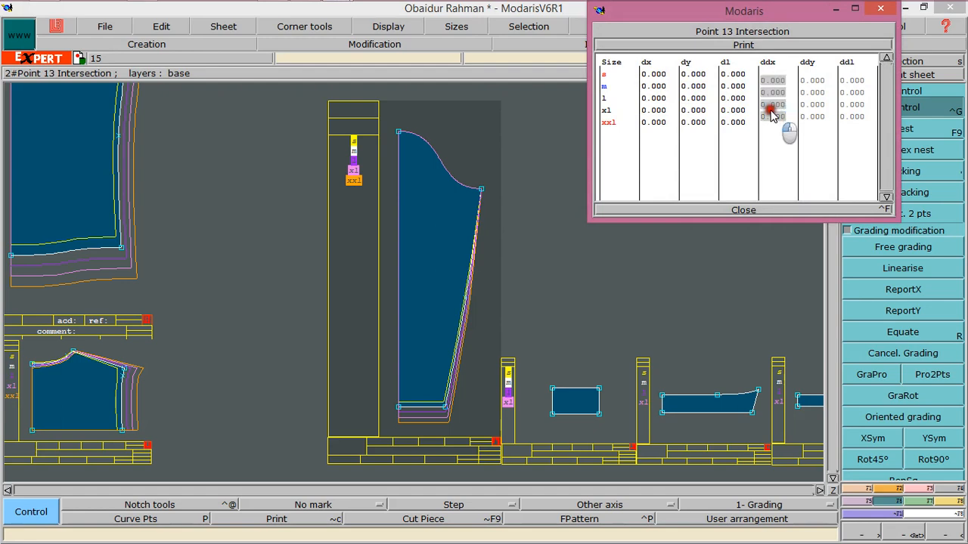
{"action": "type", "text": "."}
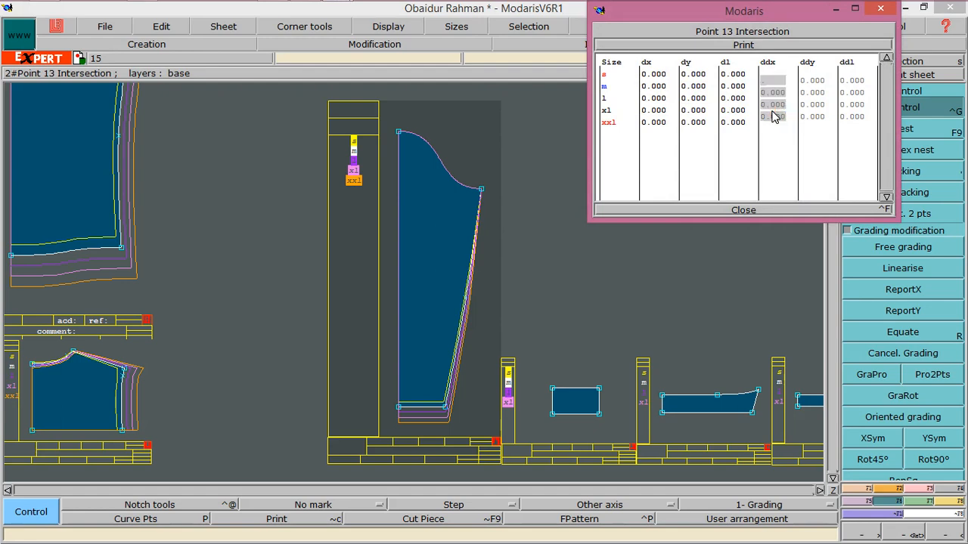
{"action": "type", "text": "125"}
{"action": "key", "text": "Return"}
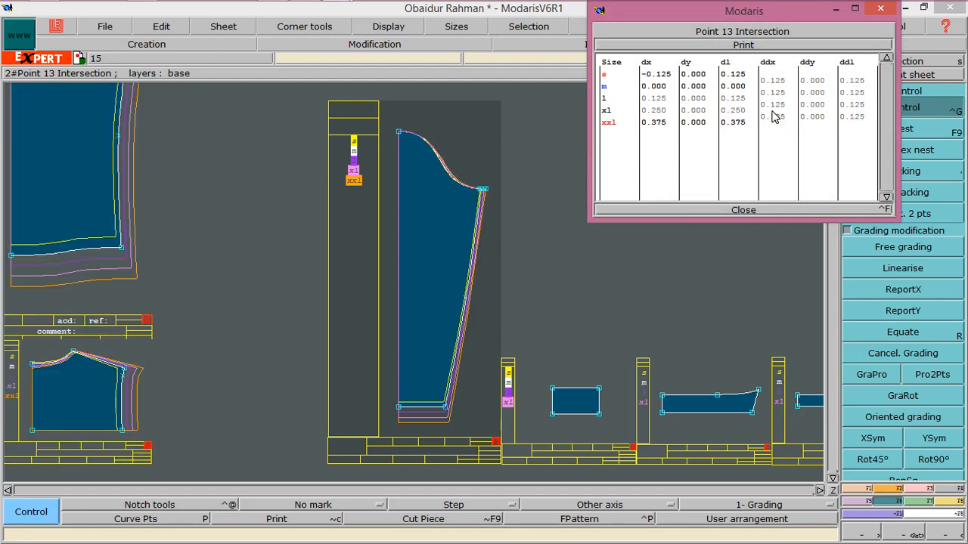
{"action": "left_click", "coordinate": [747, 210]}
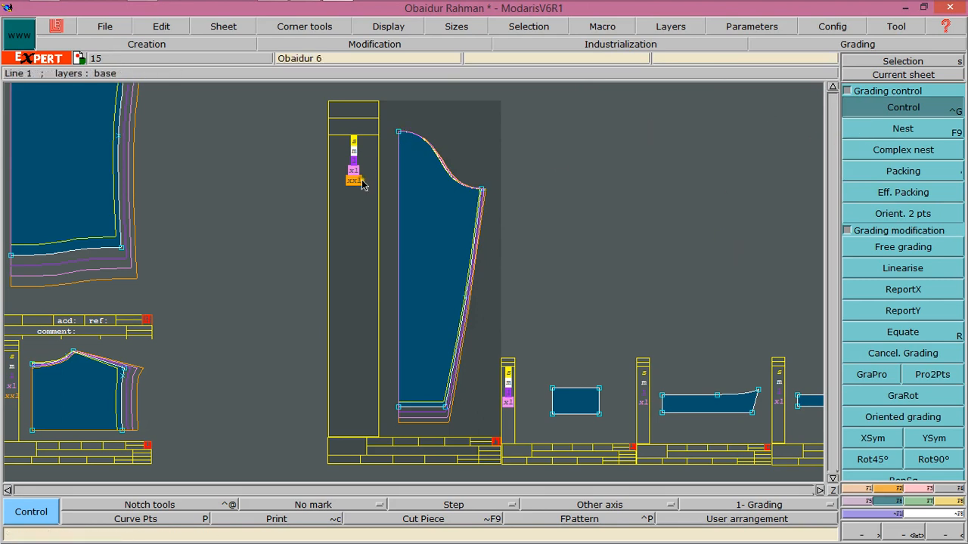
Try grading the sleeve cap's top-left corner with a ddy increment of -0.5 between sizes
{"action": "left_click", "coordinate": [398, 135]}
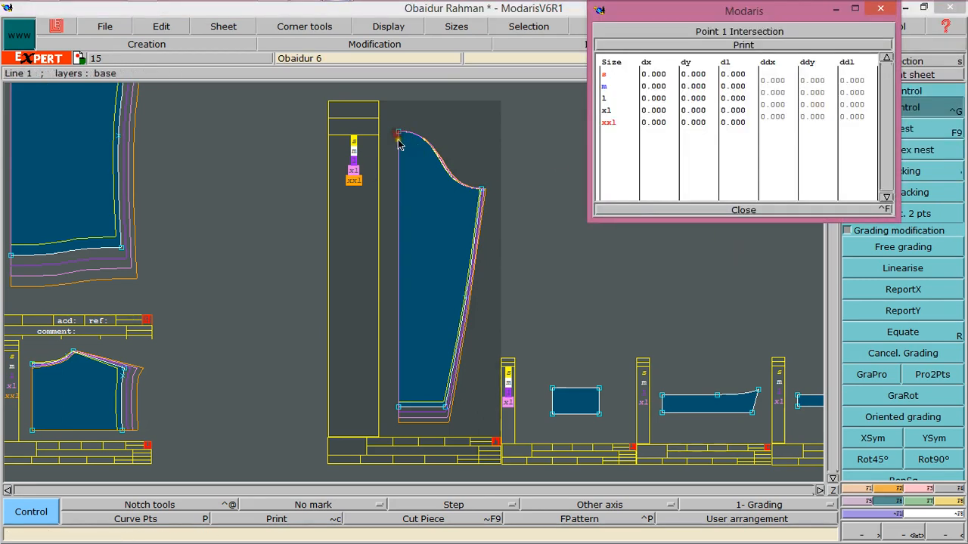
{"action": "left_click_drag", "start_coordinate": [812, 80], "coordinate": [817, 119]}
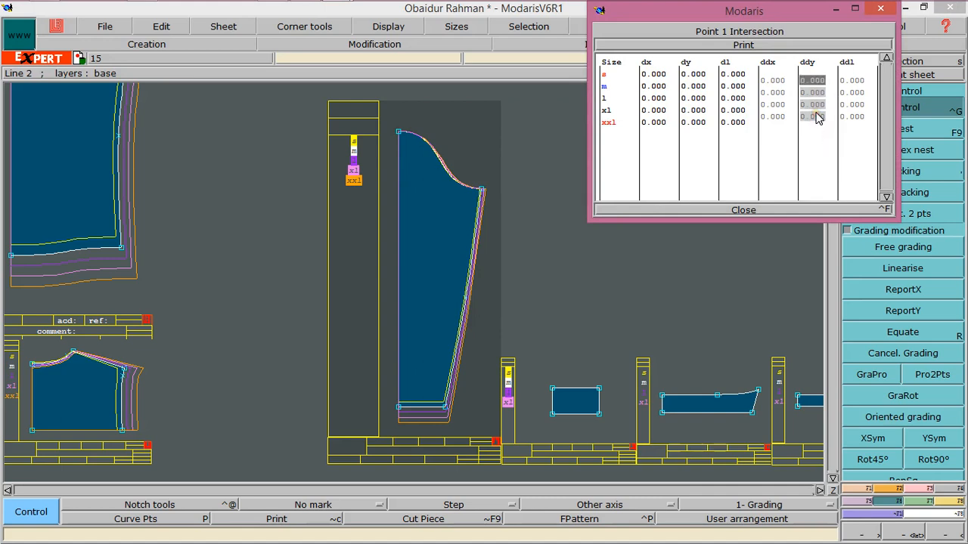
{"action": "type", "text": "-0"}
{"action": "type", "text": ".5"}
{"action": "key", "text": "Return"}
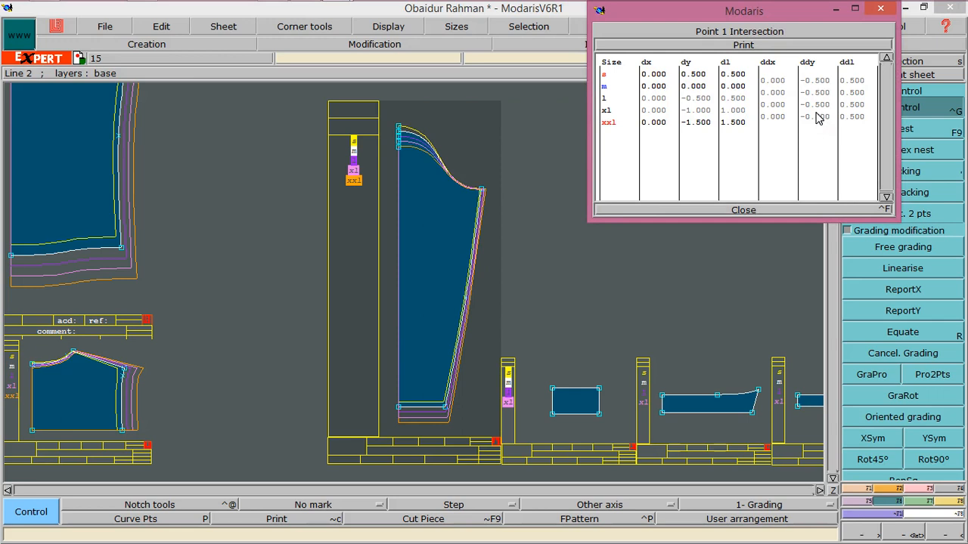
Regrade the sleeve cap's top-left corner with a ddy increment of 0.5 between sizes
{"action": "left_click_drag", "start_coordinate": [815, 80], "coordinate": [820, 119]}
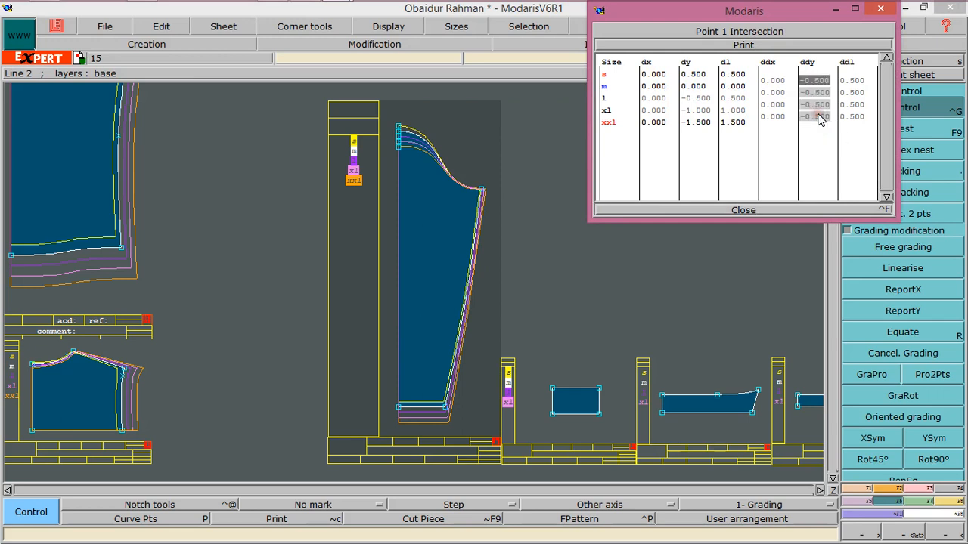
{"action": "type", "text": ".5"}
{"action": "key", "text": "Return"}
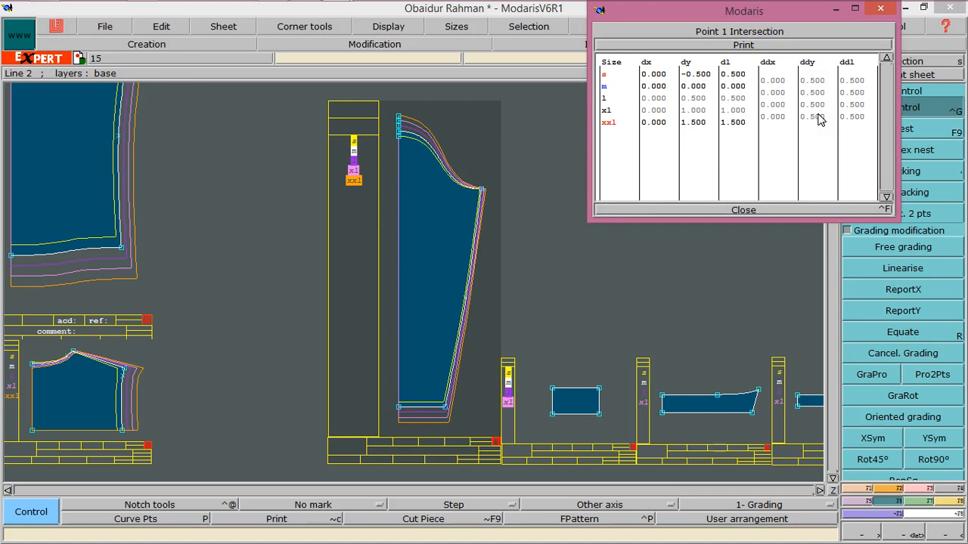
{"action": "left_click", "coordinate": [744, 211]}
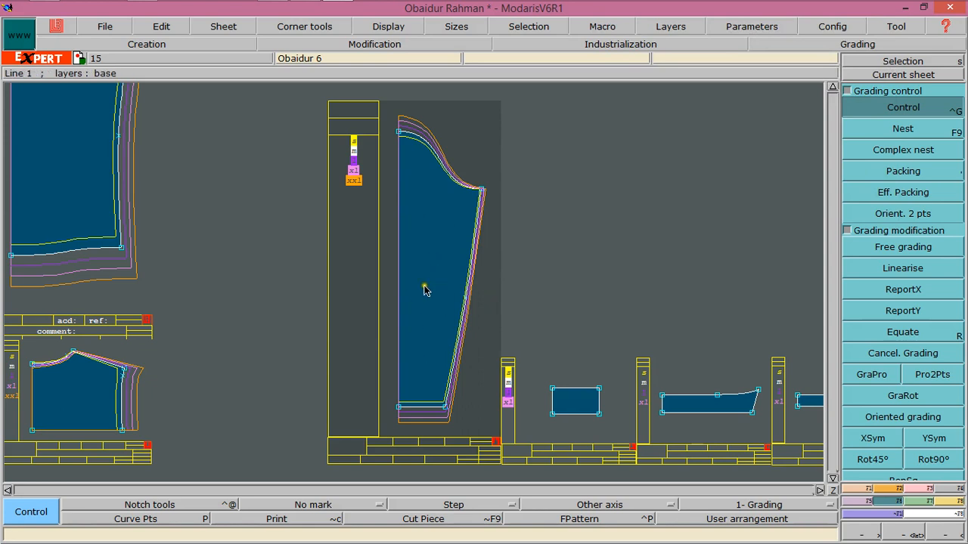
Bring the pocket piece into focus and display its nest for all sizes
{"action": "left_click", "coordinate": [832, 490]}
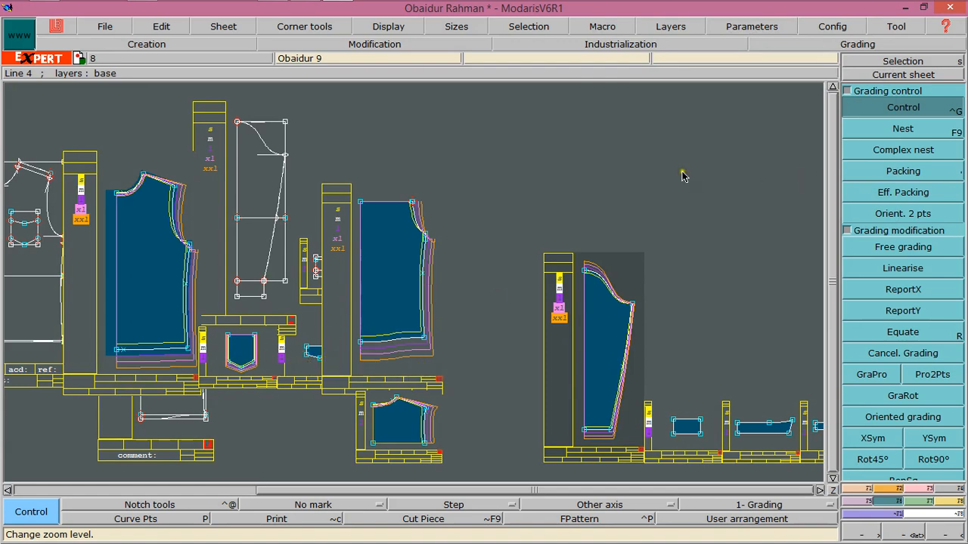
{"action": "left_click", "coordinate": [850, 75]}
{"action": "left_click", "coordinate": [319, 347]}
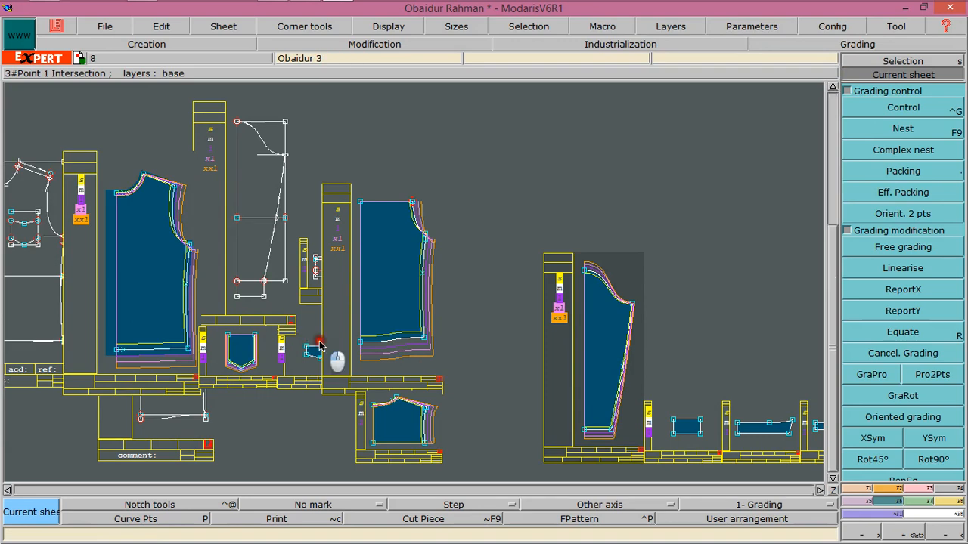
{"action": "left_click", "coordinate": [282, 383]}
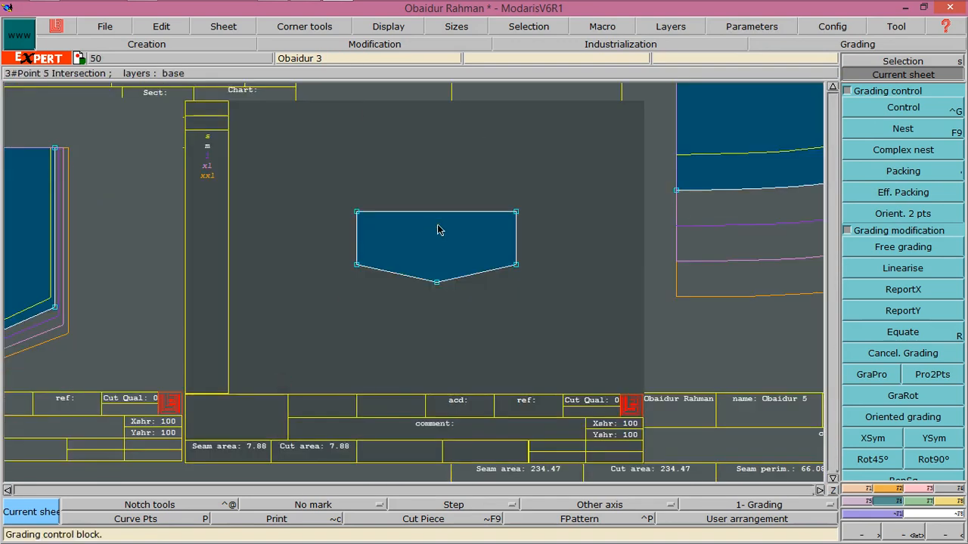
{"action": "key", "text": "F9"}
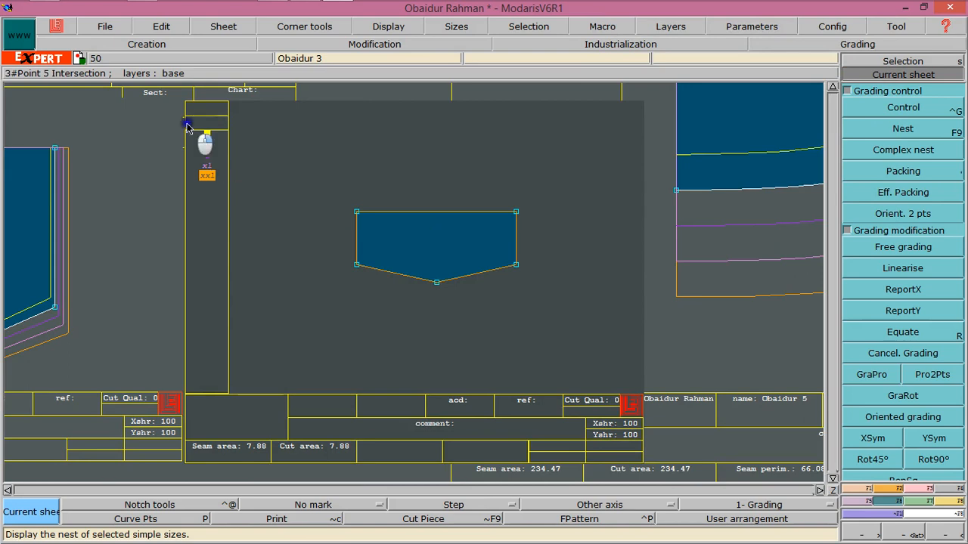
{"action": "left_click_drag", "start_coordinate": [188, 125], "coordinate": [217, 189]}
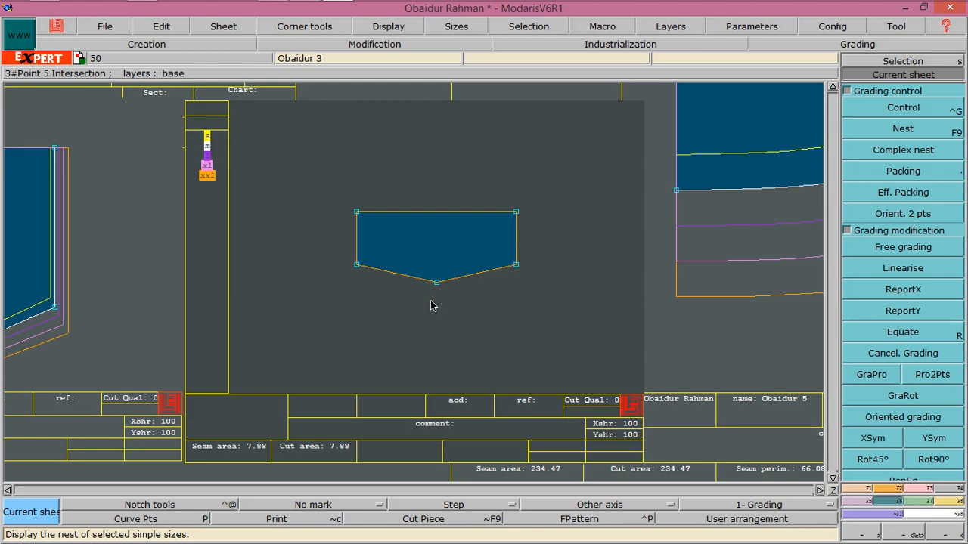
{"action": "left_click", "coordinate": [868, 374]}
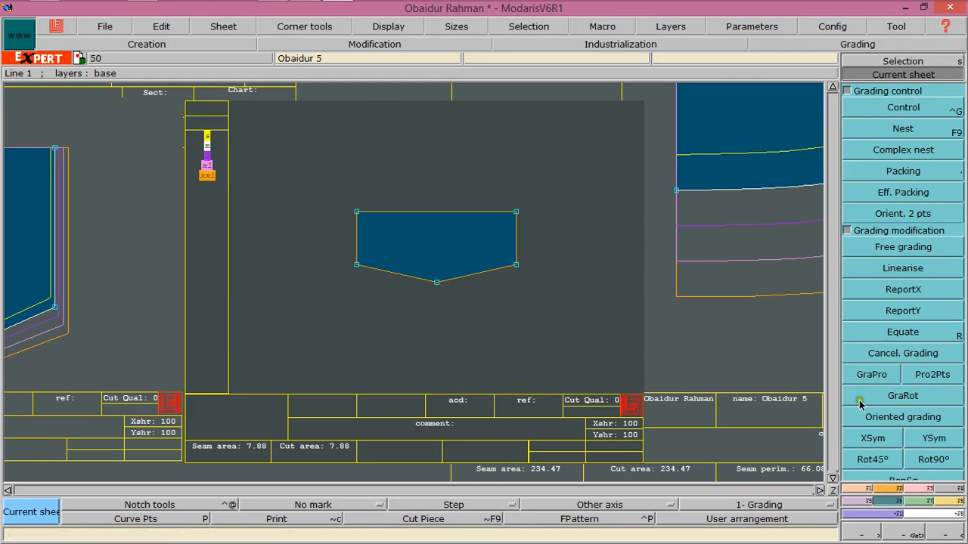
Try grading the pocket's bottom point with a ddy increment of 0.25 between sizes
{"action": "left_click", "coordinate": [868, 108]}
{"action": "left_click", "coordinate": [440, 281]}
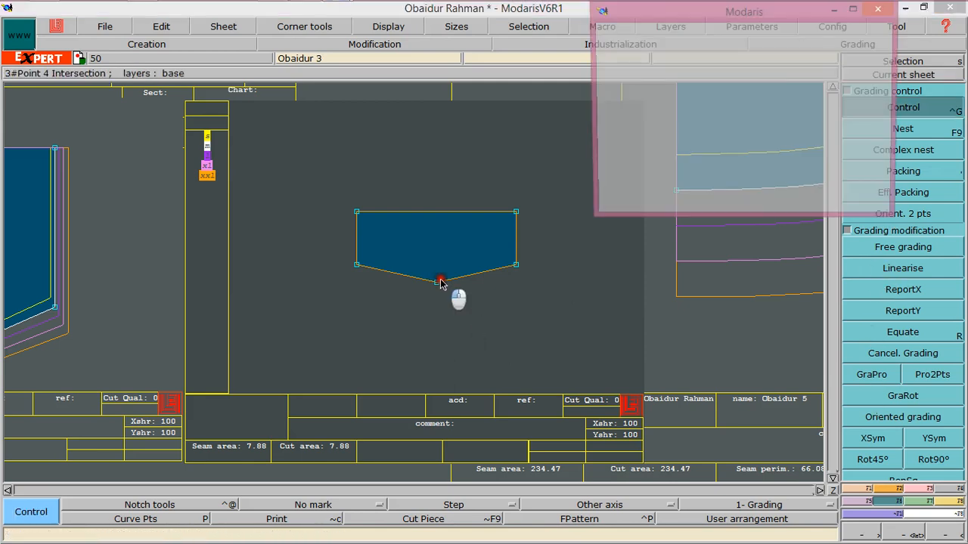
{"action": "left_click_drag", "start_coordinate": [810, 80], "coordinate": [815, 121]}
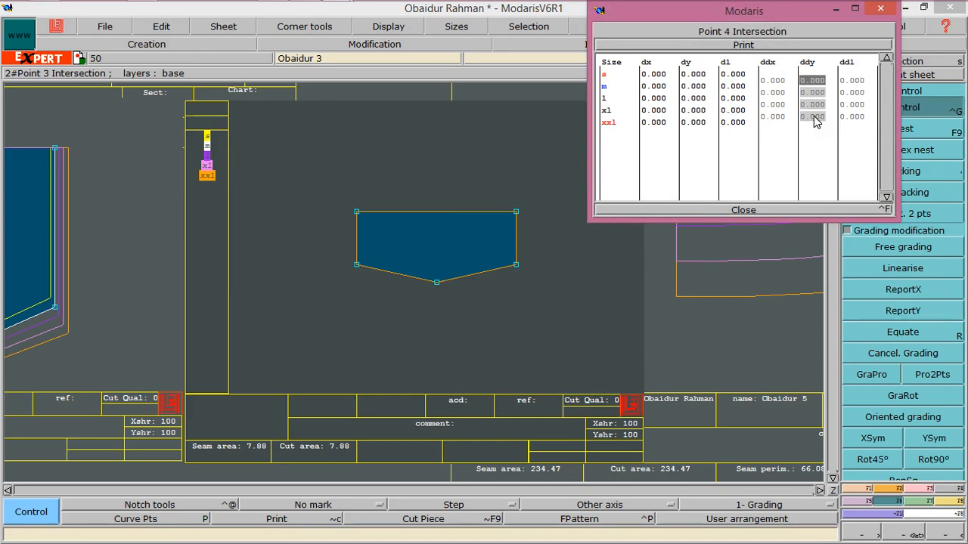
{"action": "type", "text": ".25"}
{"action": "key", "text": "Return"}
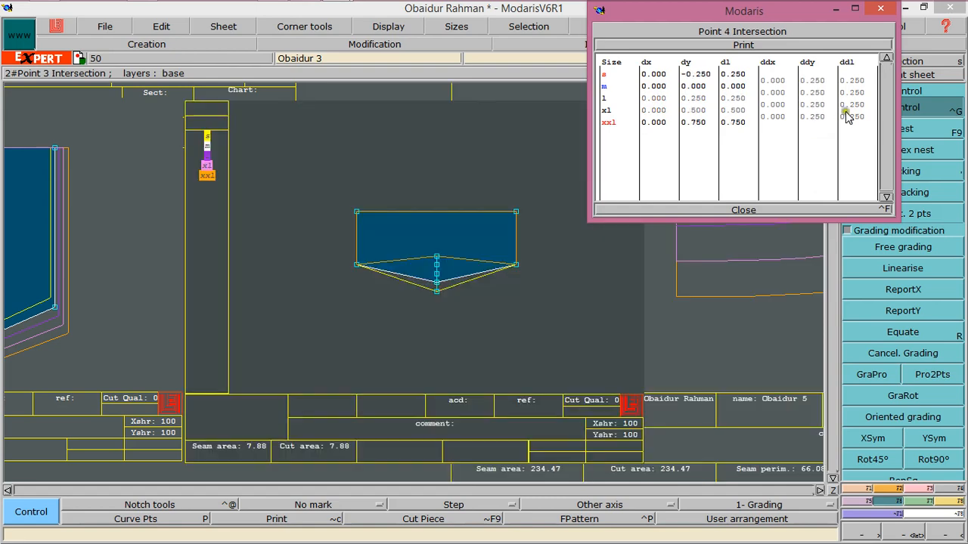
Regrade the pocket's bottom point with a ddy increment of -0.25 and redisplay the size nest
{"action": "left_click", "coordinate": [816, 125]}
{"action": "left_click_drag", "start_coordinate": [817, 128], "coordinate": [819, 122]}
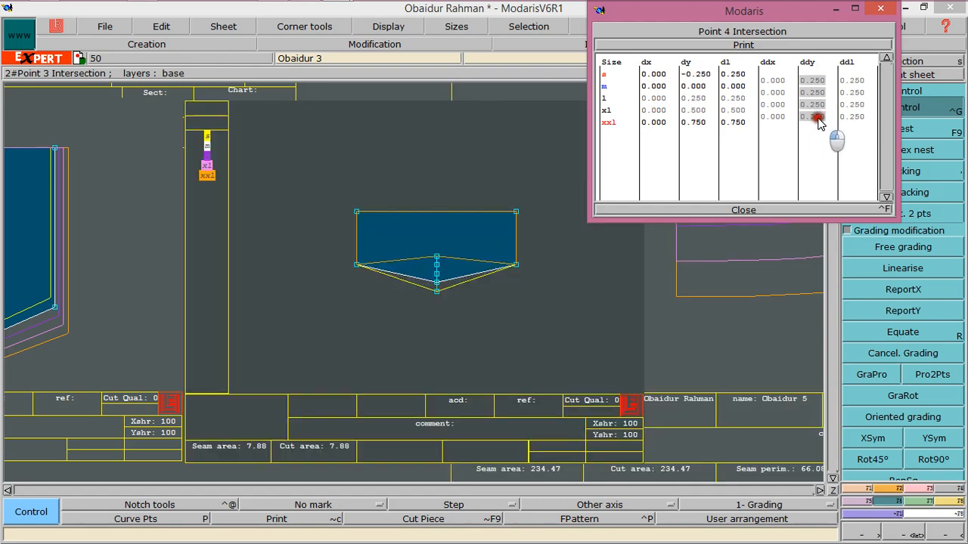
{"action": "type", "text": "-0"}
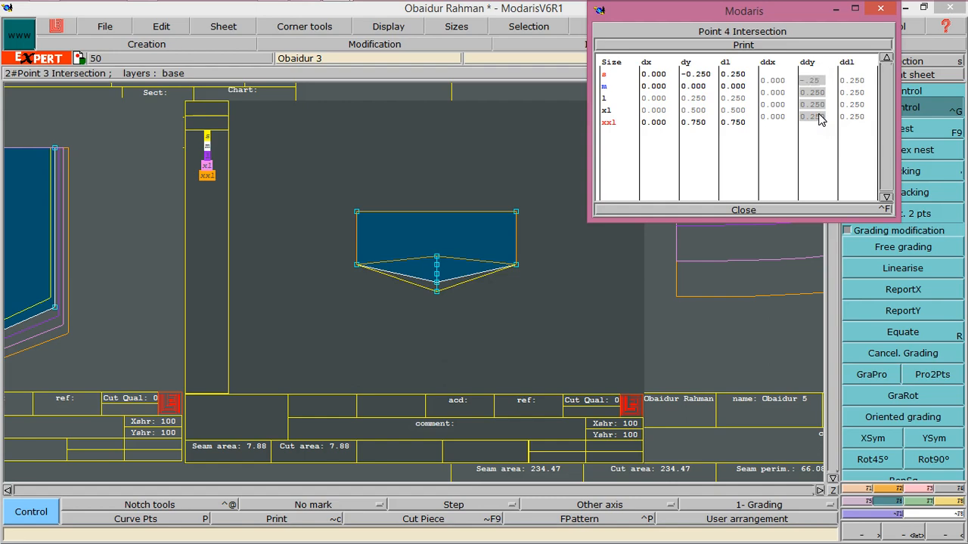
{"action": "type", "text": ".25"}
{"action": "key", "text": "Return"}
{"action": "left_click", "coordinate": [756, 210]}
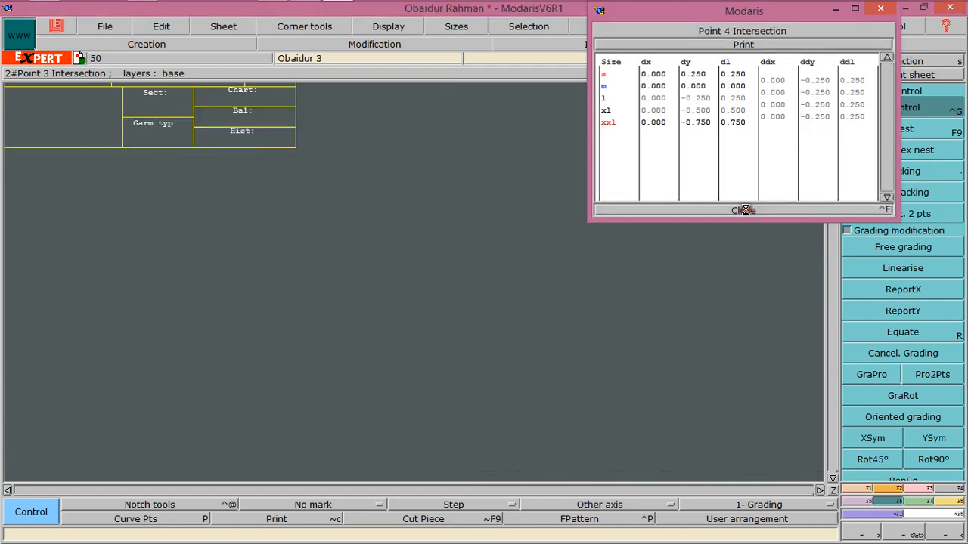
{"action": "key", "text": "F9"}
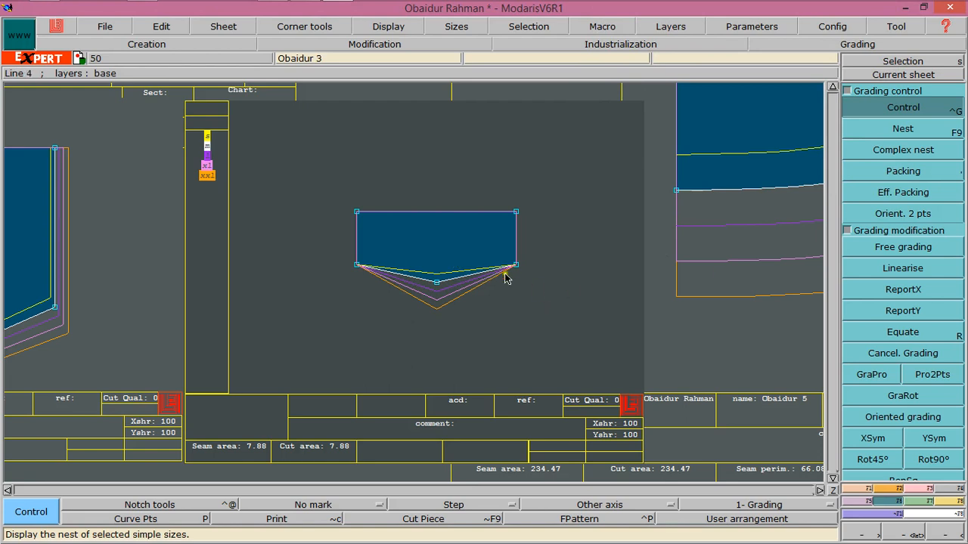
Copy the pocket bottom point's Y grading onto both side corners with ReportY
{"action": "left_click", "coordinate": [896, 290]}
{"action": "left_click", "coordinate": [877, 307]}
{"action": "left_click", "coordinate": [437, 282]}
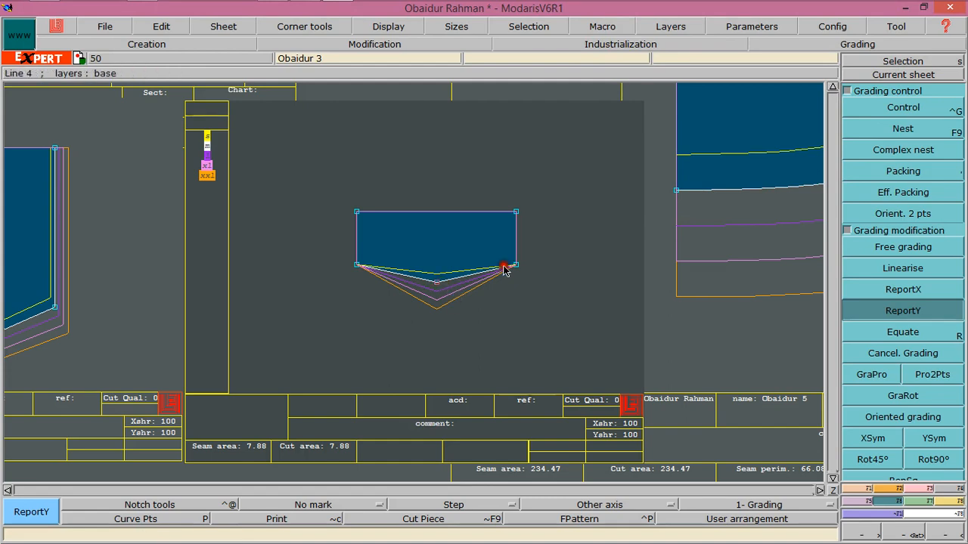
{"action": "left_click", "coordinate": [516, 264]}
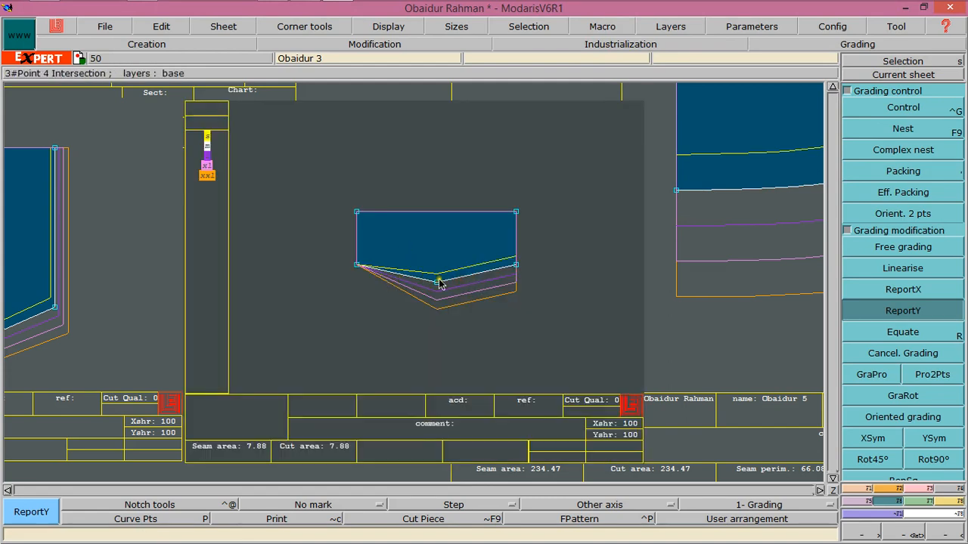
{"action": "left_click", "coordinate": [356, 265]}
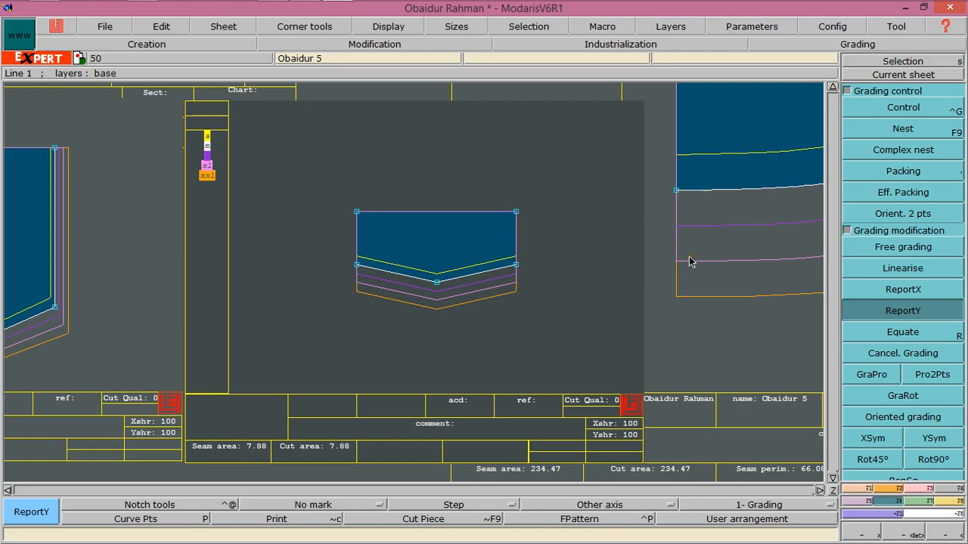
Grade the pocket's right side corner with a ddx increment of 0.125 between sizes
{"action": "left_click", "coordinate": [858, 110]}
{"action": "left_click", "coordinate": [516, 267]}
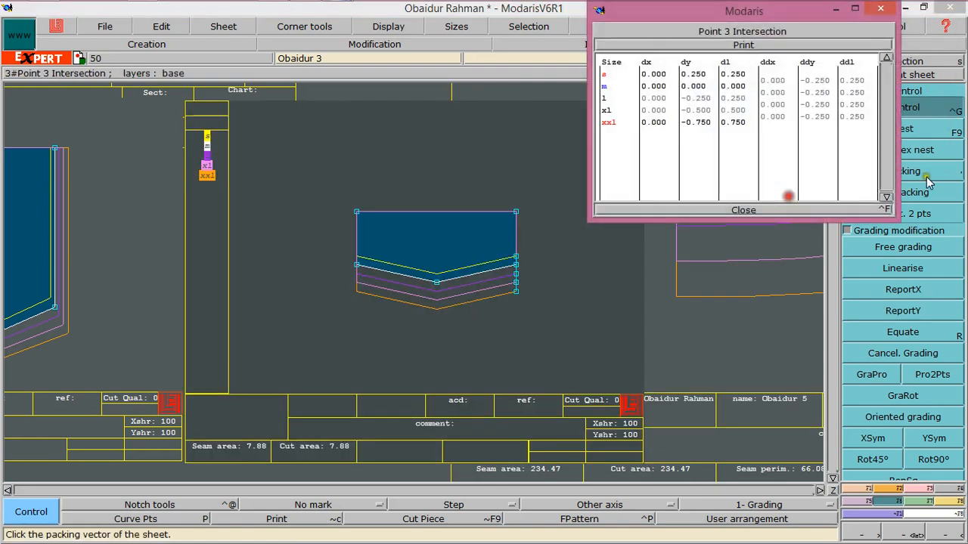
{"action": "left_click_drag", "start_coordinate": [771, 80], "coordinate": [772, 119]}
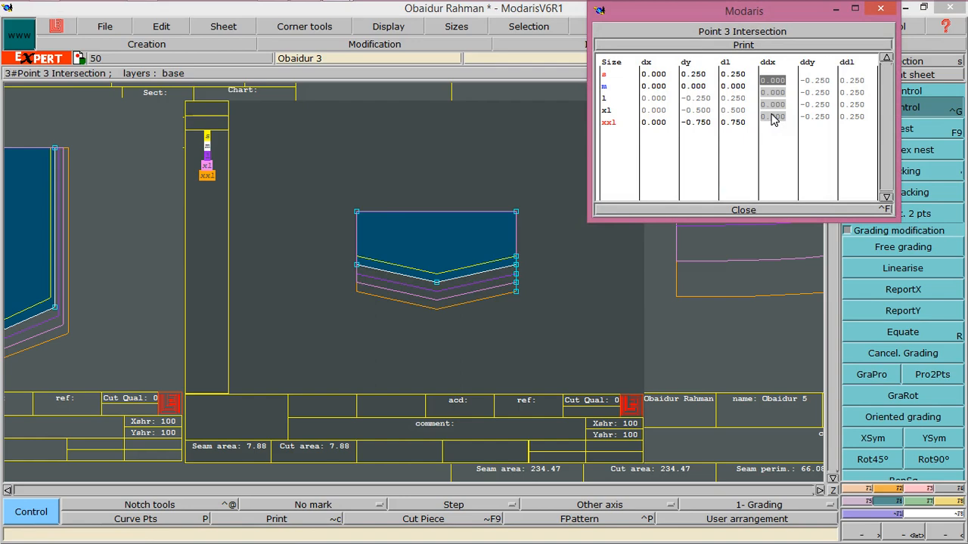
{"action": "type", "text": ".125"}
{"action": "key", "text": "Return"}
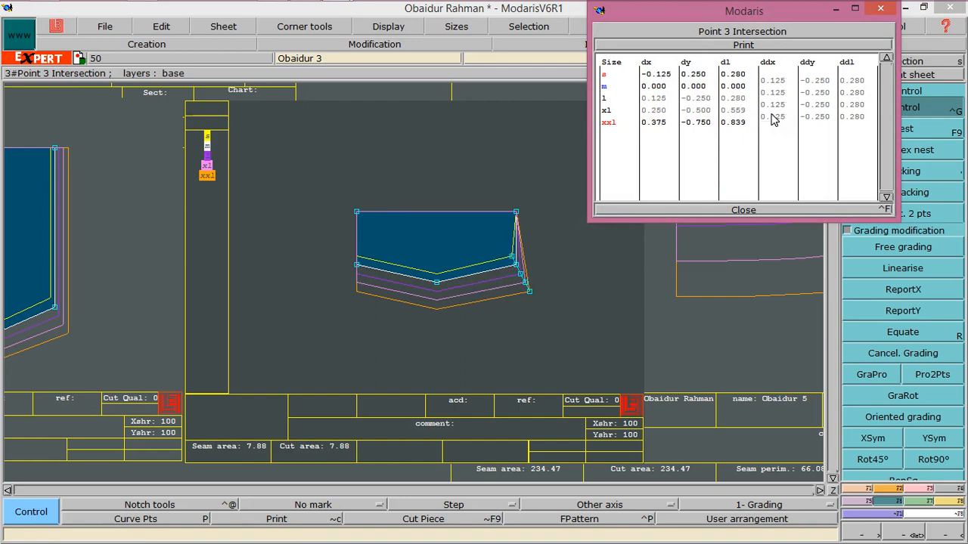
{"action": "left_click", "coordinate": [741, 208]}
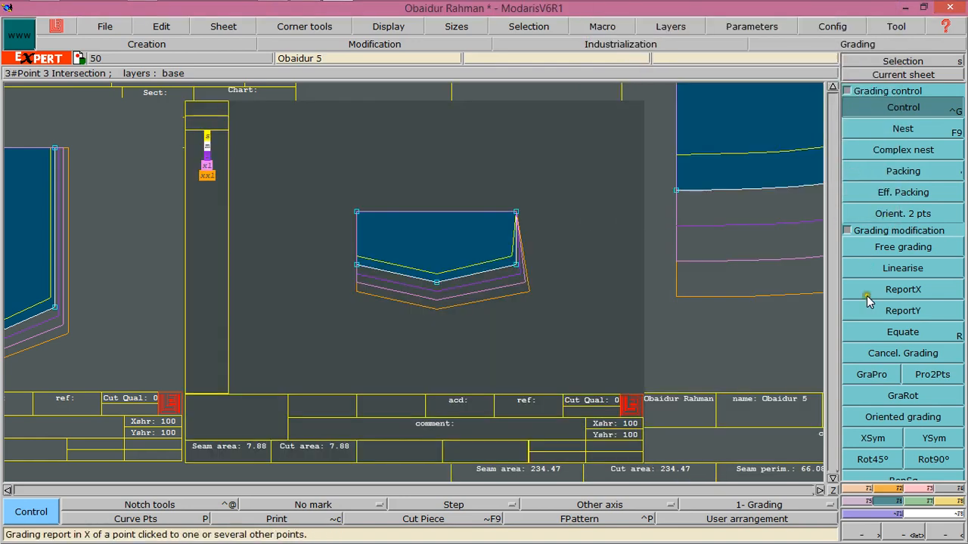
Copy the right side corner's X grading onto the pocket's top-right corner with ReportX
{"action": "left_click", "coordinate": [871, 295]}
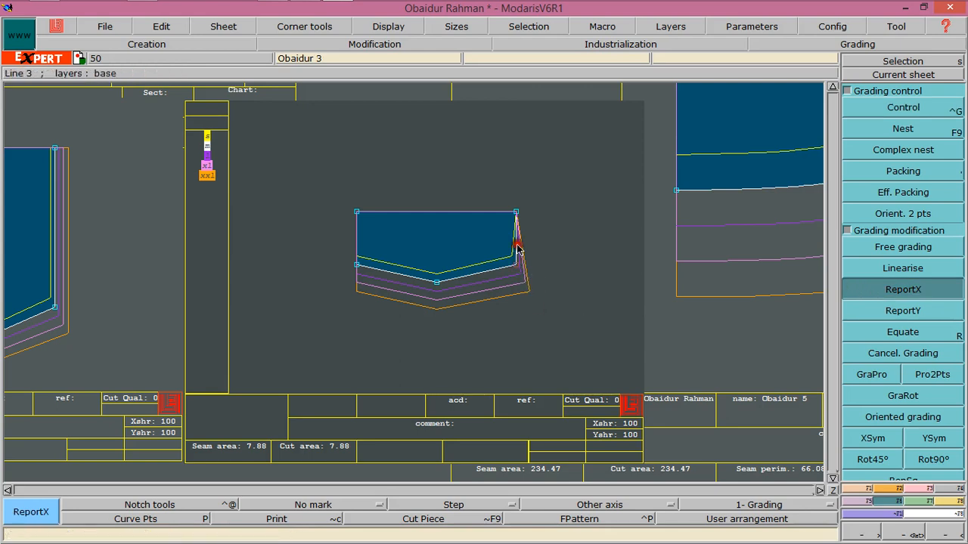
{"action": "left_click", "coordinate": [518, 212]}
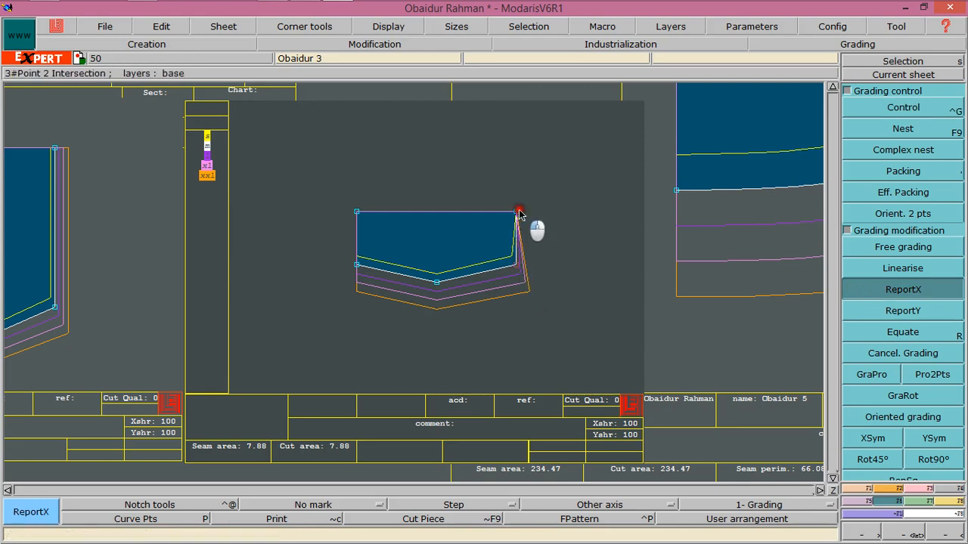
{"action": "left_click", "coordinate": [356, 265]}
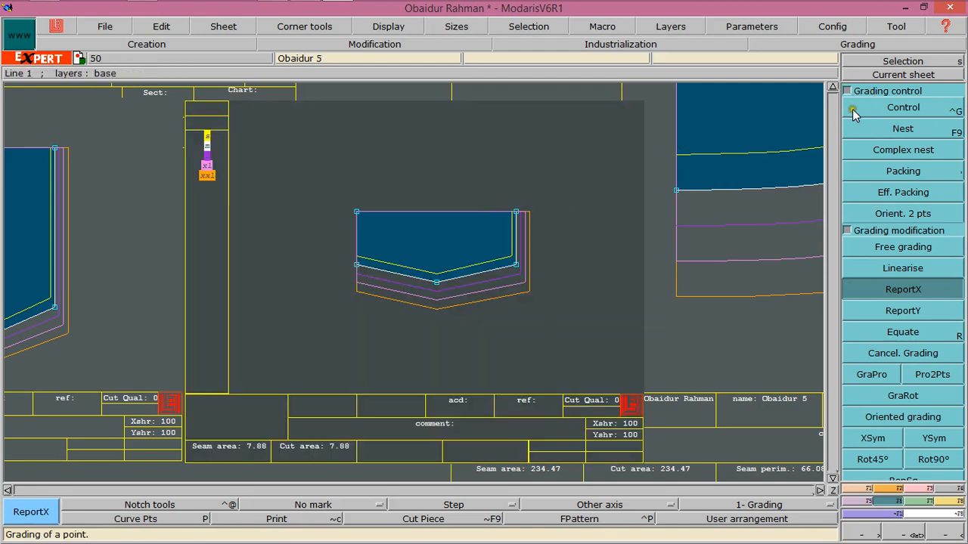
Grade the pocket's left side corner with a ddx increment of 0.125 between sizes
{"action": "left_click", "coordinate": [853, 111]}
{"action": "left_click", "coordinate": [357, 267]}
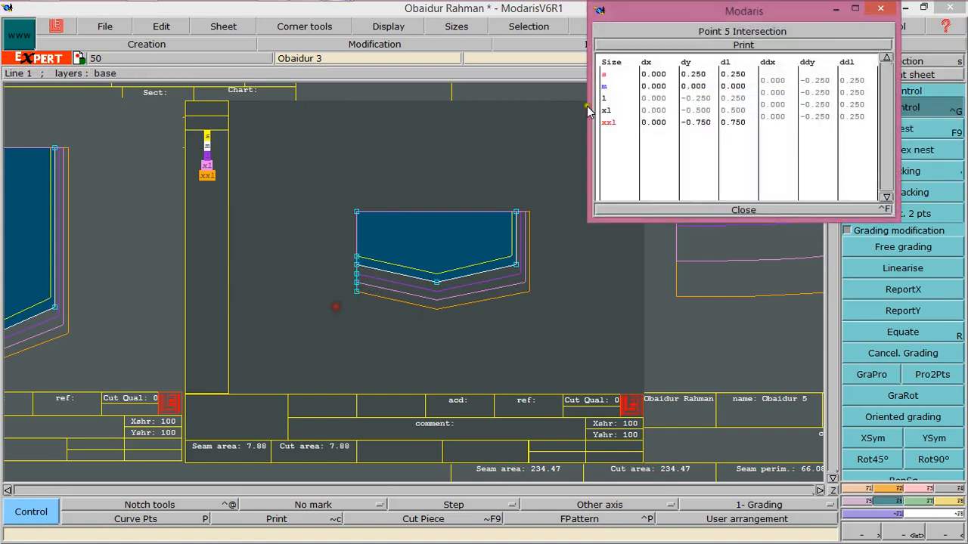
{"action": "left_click_drag", "start_coordinate": [777, 80], "coordinate": [778, 121]}
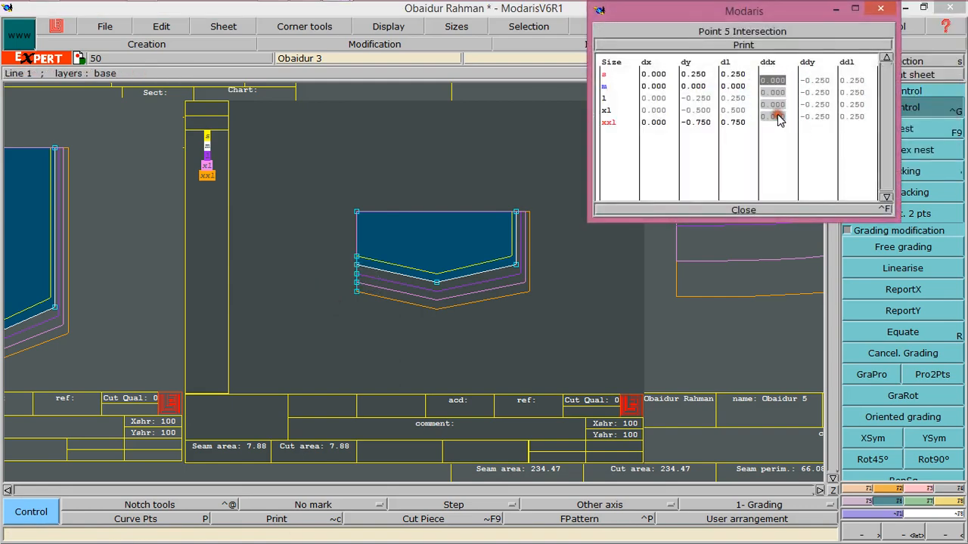
{"action": "type", "text": ".125"}
{"action": "key", "text": "Return"}
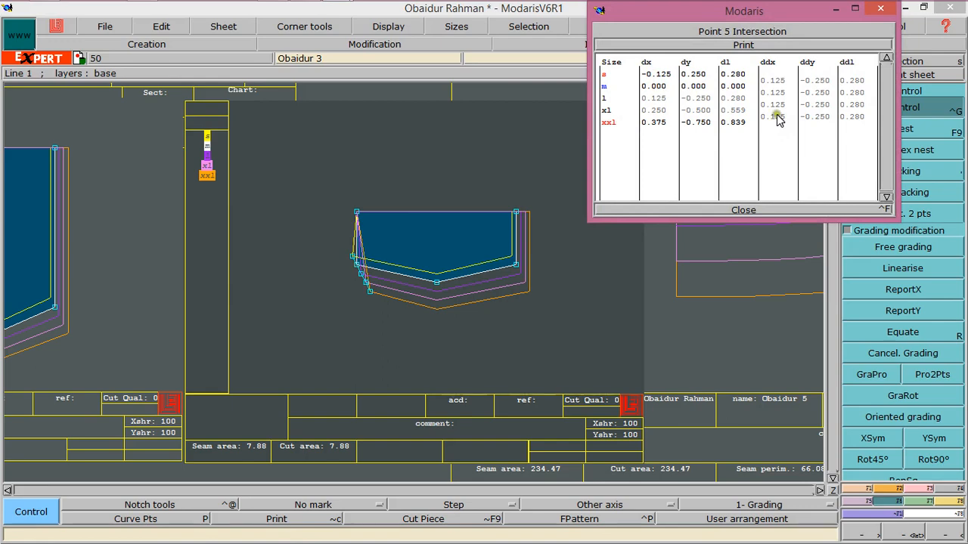
Set the left side corner's ddx increment to -0.125 and close the grading table
{"action": "left_click", "coordinate": [778, 75]}
{"action": "left_click", "coordinate": [350, 261]}
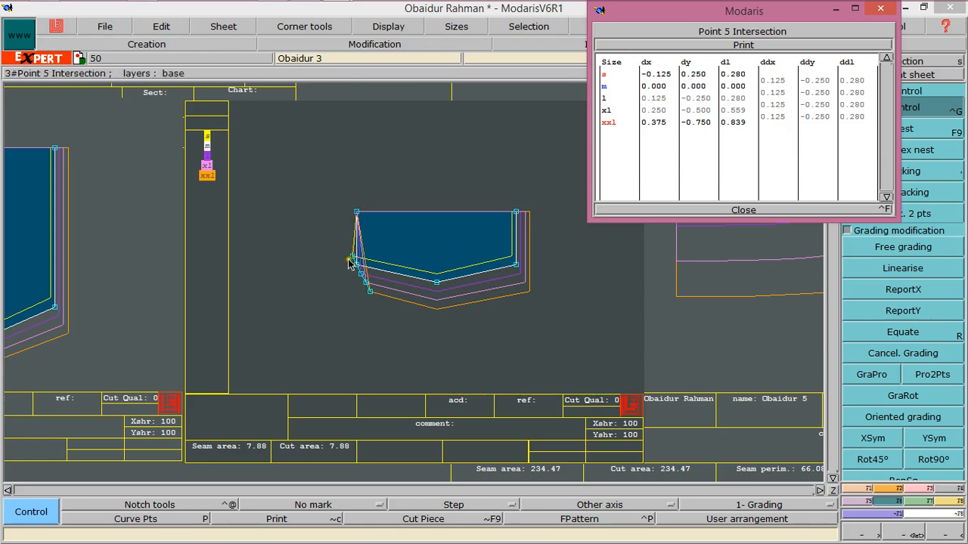
{"action": "left_click_drag", "start_coordinate": [778, 80], "coordinate": [784, 123]}
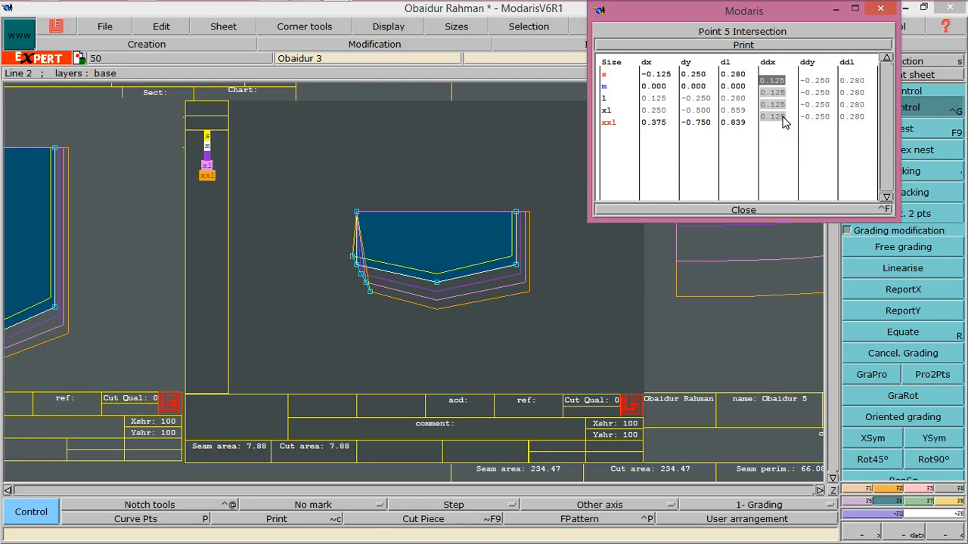
{"action": "type", "text": "-0.125"}
{"action": "key", "text": "Return"}
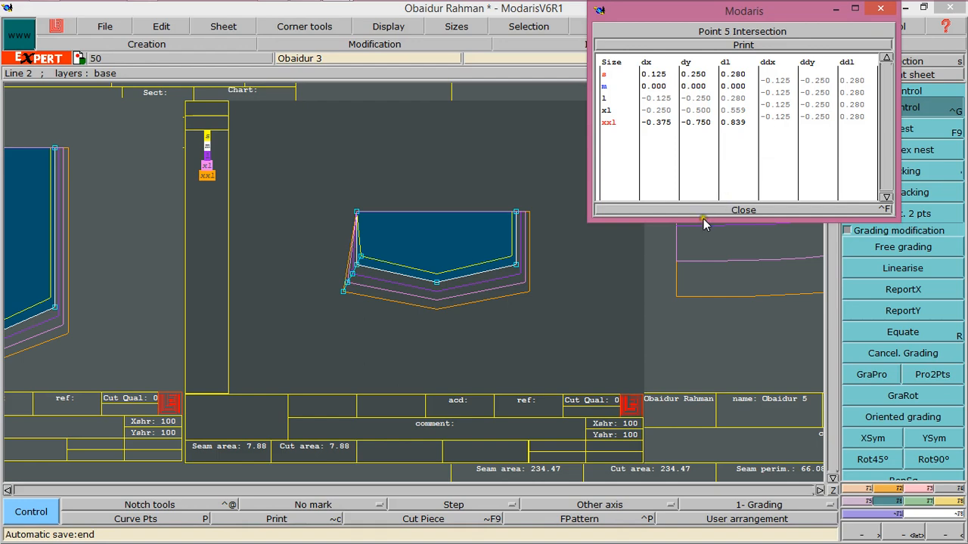
{"action": "left_click", "coordinate": [744, 210]}
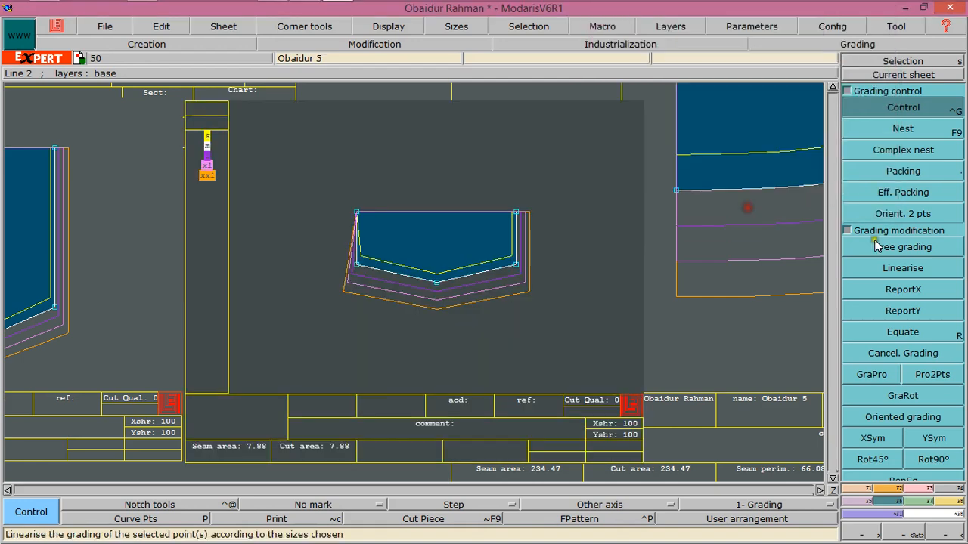
Copy the left side corner's X grading onto the pocket's top-left corner with ReportX
{"action": "left_click", "coordinate": [903, 289]}
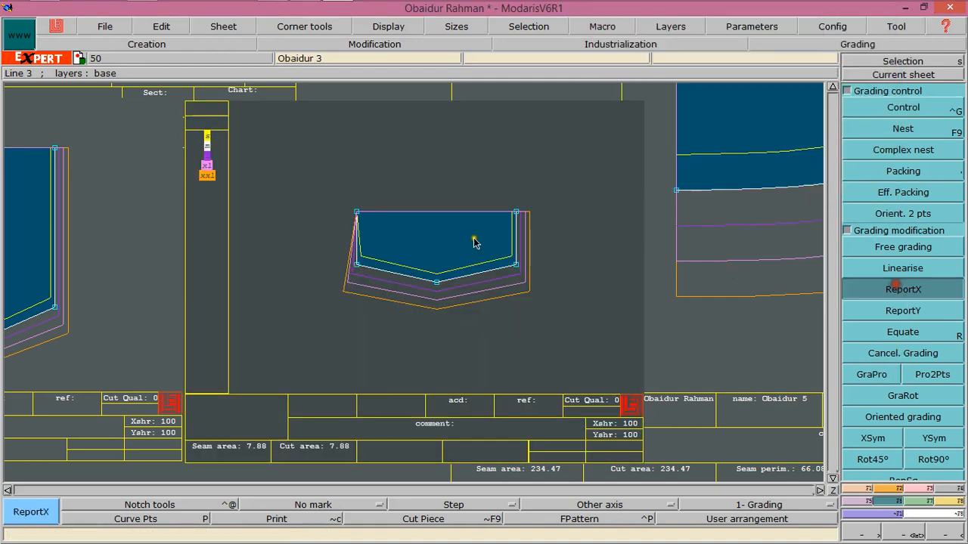
{"action": "left_click", "coordinate": [357, 215]}
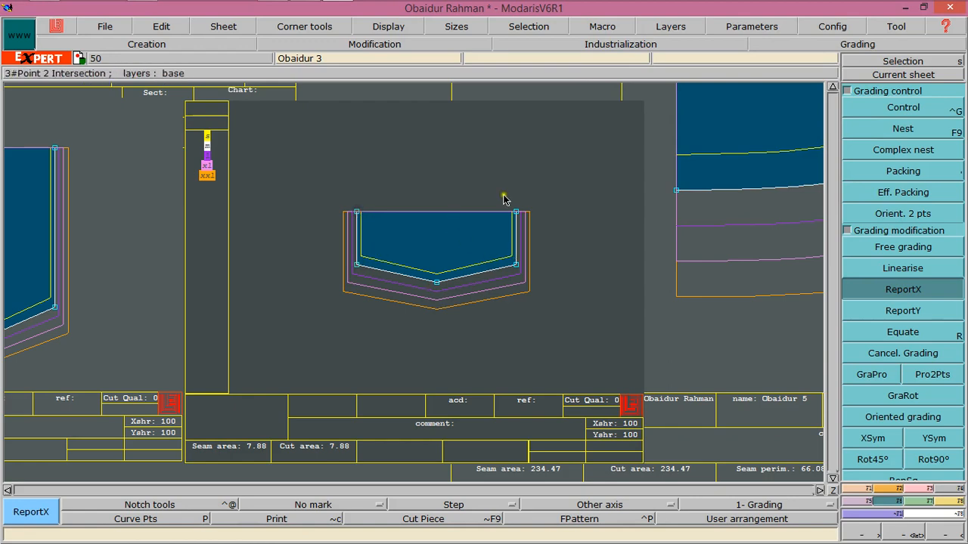
Grade the rectangular piece's bottom-right corner with a ddx increment of 0.125 between sizes
{"action": "left_click", "coordinate": [832, 491]}
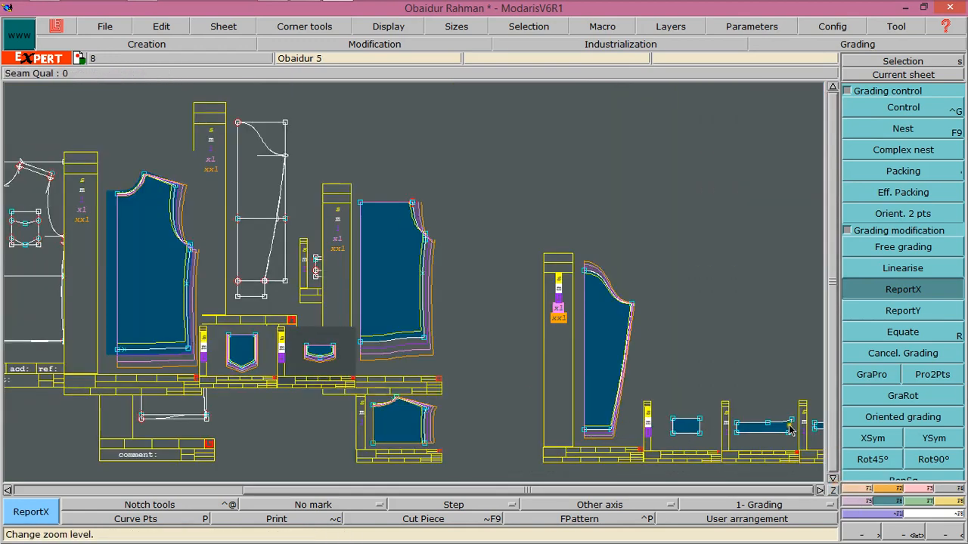
{"action": "left_click", "coordinate": [820, 490]}
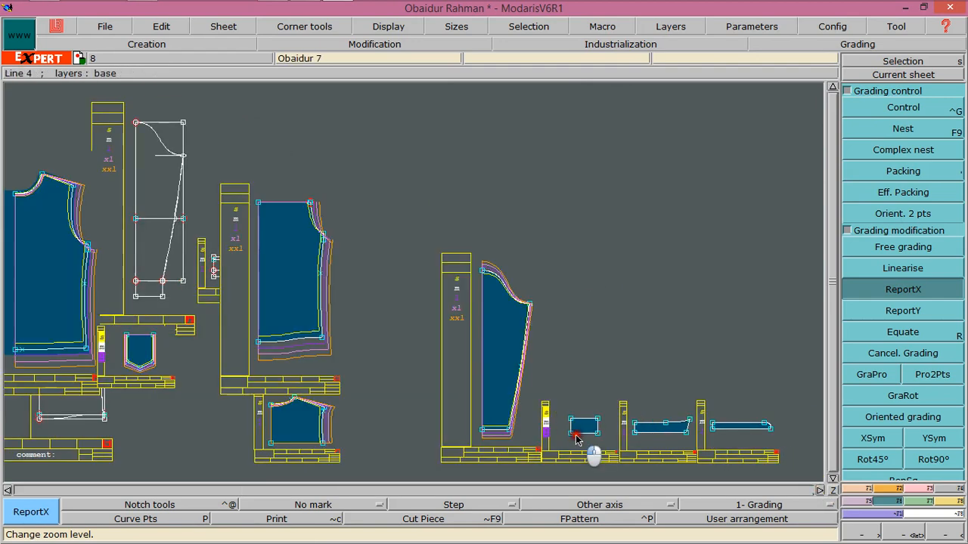
{"action": "left_click", "coordinate": [897, 76]}
{"action": "left_click", "coordinate": [609, 435]}
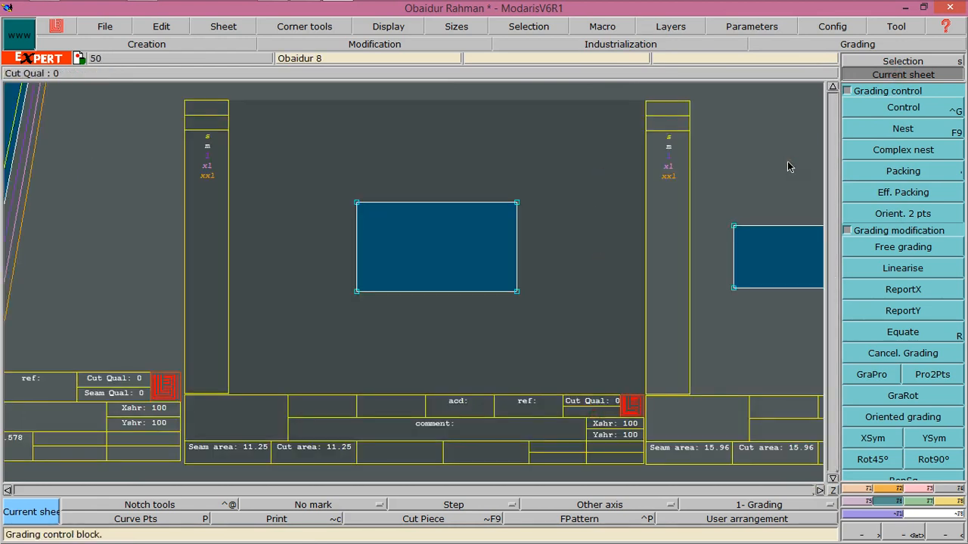
{"action": "key", "text": "F9"}
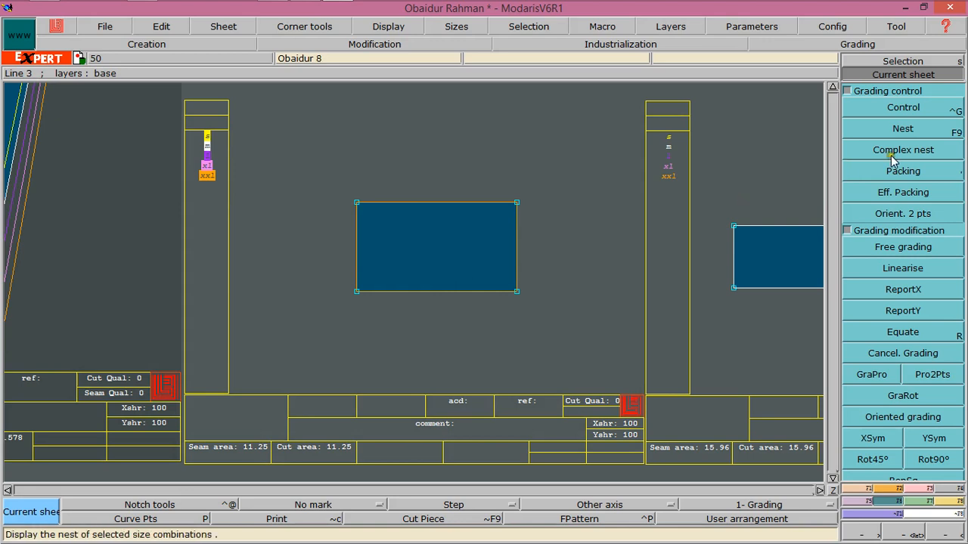
{"action": "left_click", "coordinate": [892, 111]}
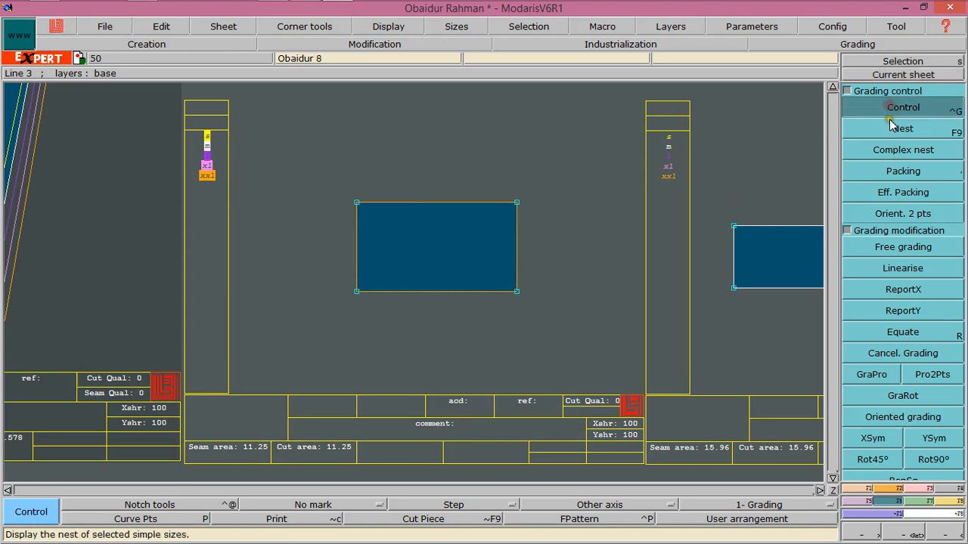
{"action": "left_click", "coordinate": [517, 290]}
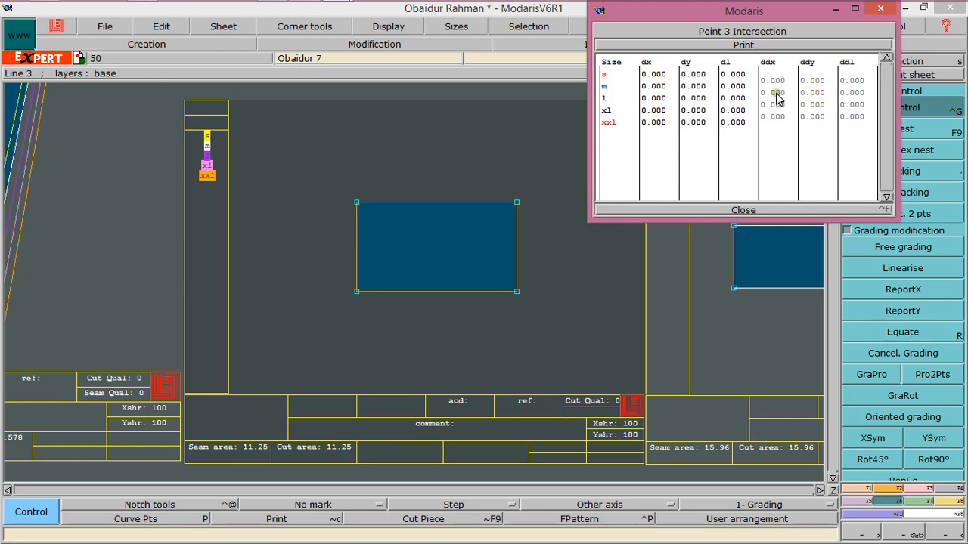
{"action": "left_click_drag", "start_coordinate": [772, 81], "coordinate": [785, 117]}
{"action": "type", "text": ".125"}
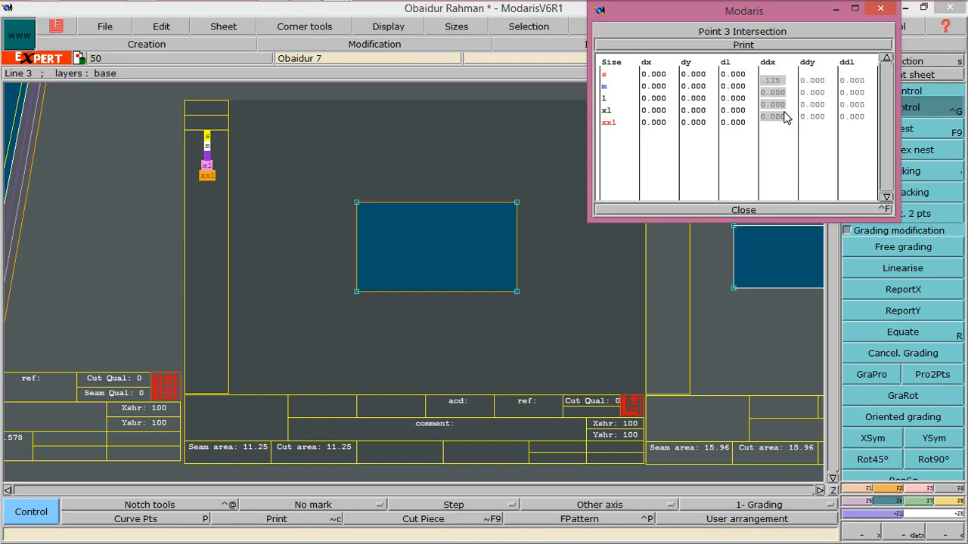
{"action": "key", "text": "Return"}
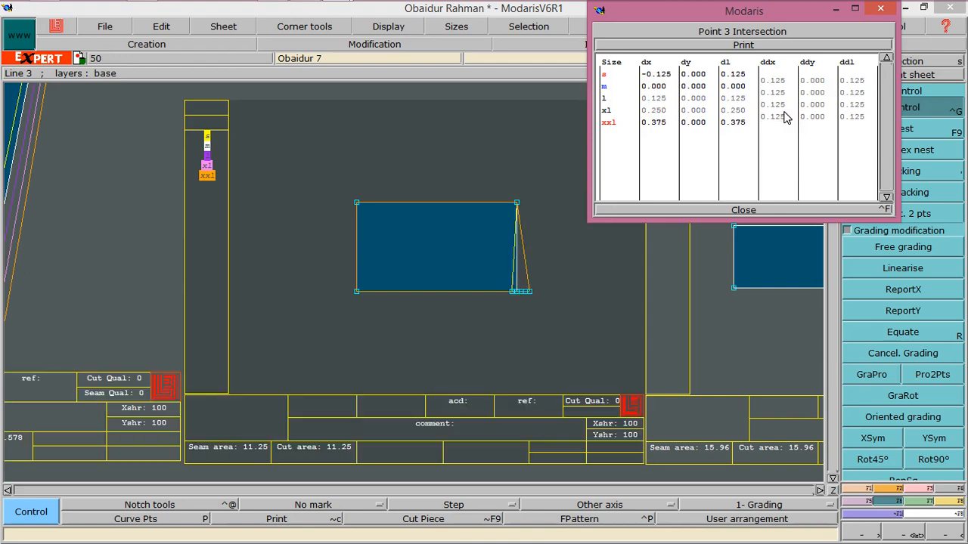
{"action": "left_click", "coordinate": [742, 209]}
Copy the rectangle's bottom-right corner X grading onto its top-right corner with ReportX
{"action": "left_click", "coordinate": [894, 291]}
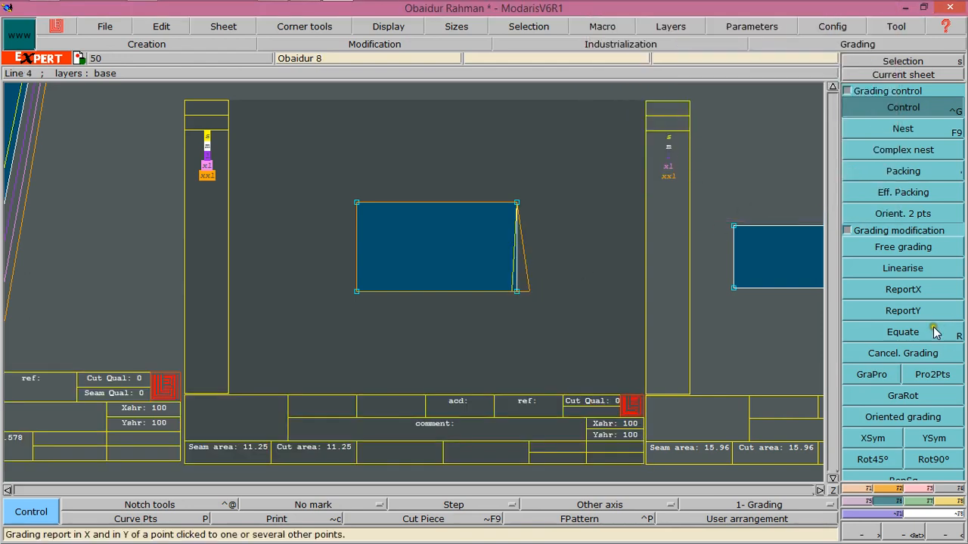
{"action": "left_click", "coordinate": [893, 292]}
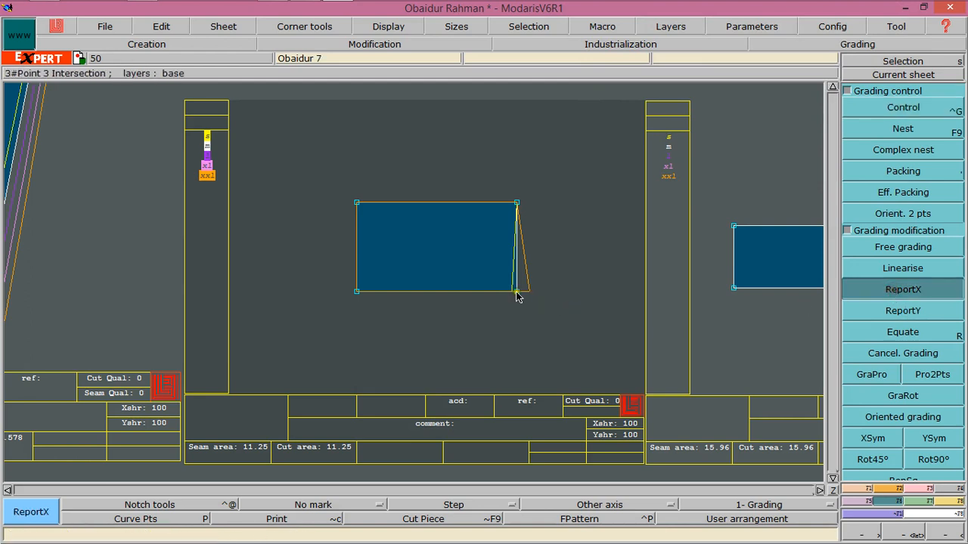
{"action": "left_click", "coordinate": [517, 204]}
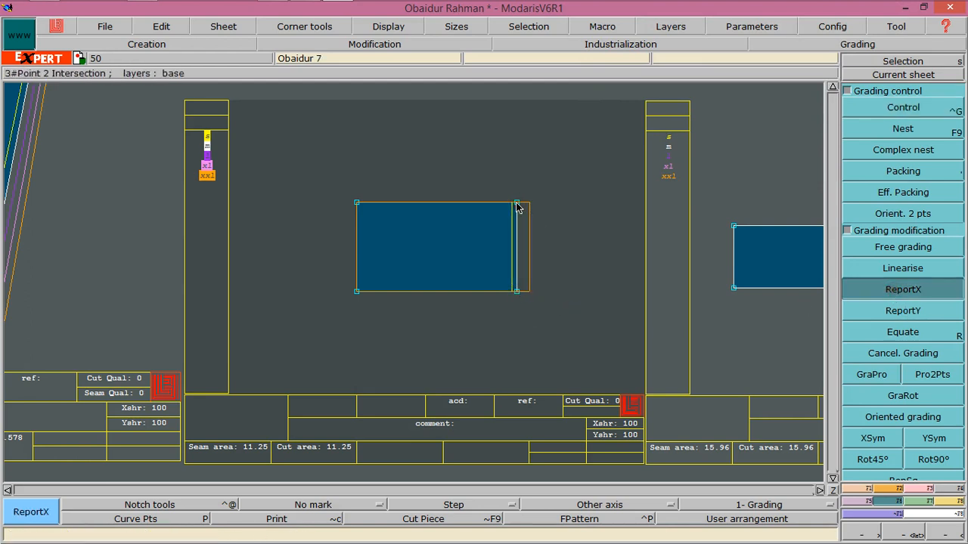
{"action": "left_click", "coordinate": [528, 257]}
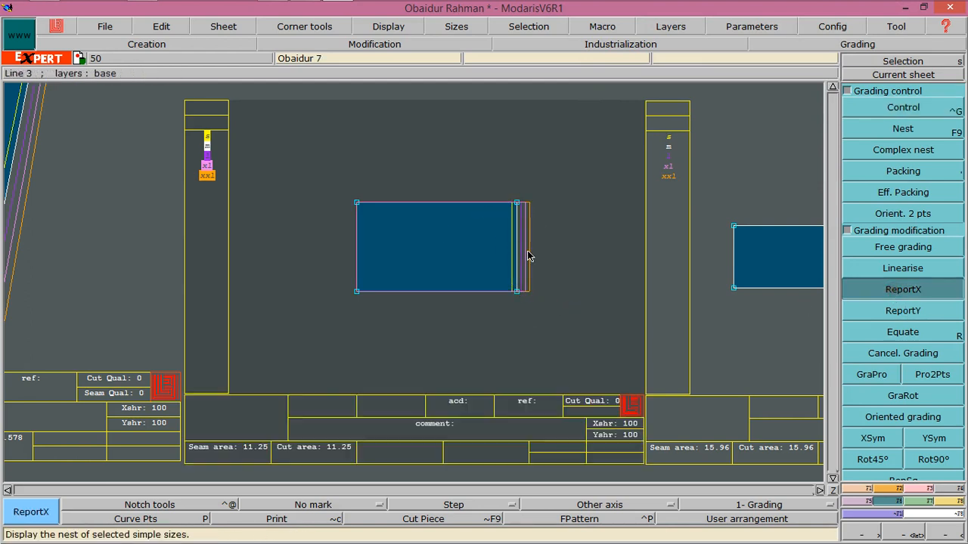
Grade the strip piece's bottom-right corner with a ddx increment of 0.75 between sizes
{"action": "left_click", "coordinate": [834, 489]}
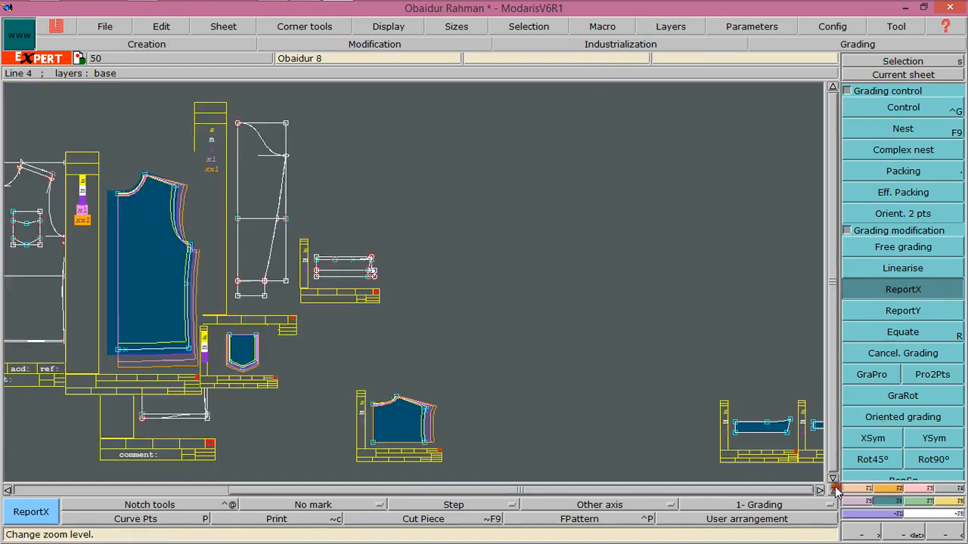
{"action": "left_click", "coordinate": [762, 440]}
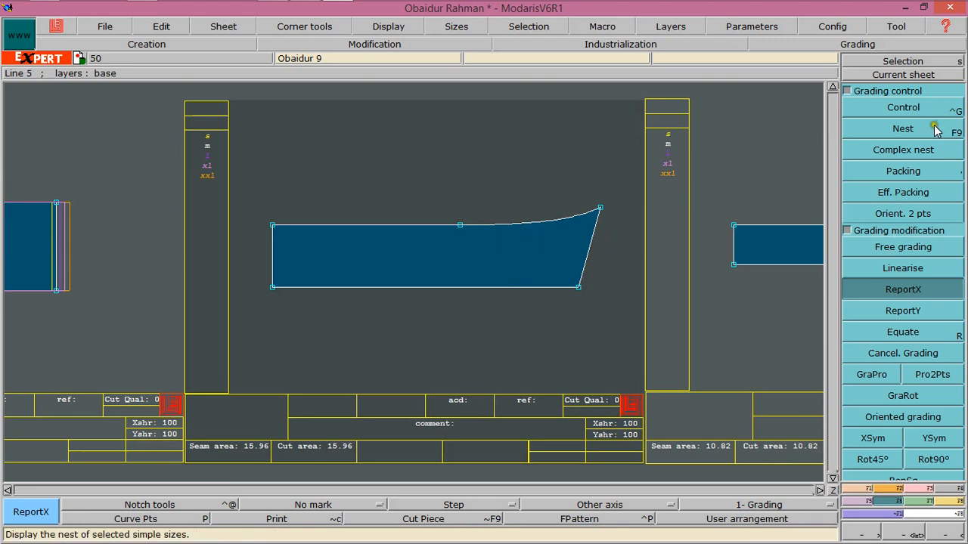
{"action": "left_click", "coordinate": [905, 107]}
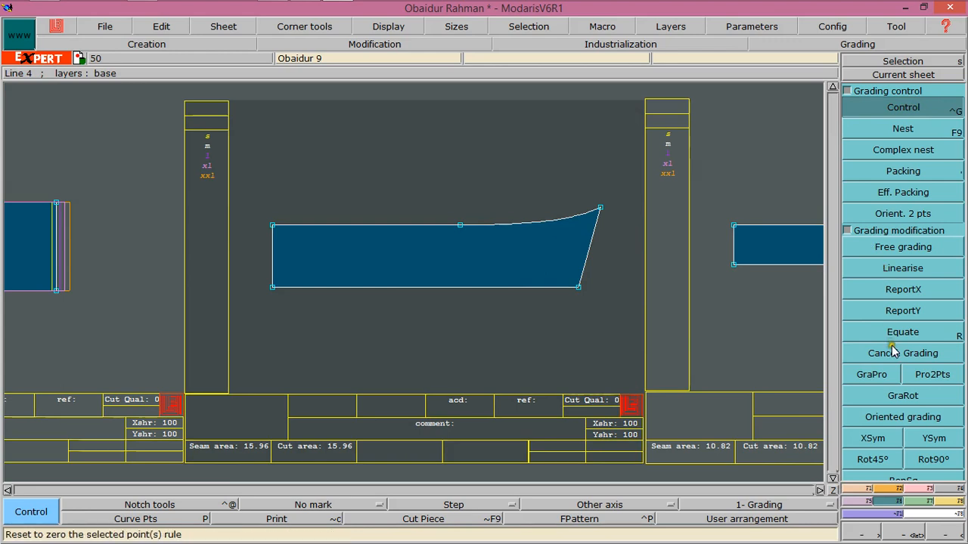
{"action": "left_click", "coordinate": [899, 312]}
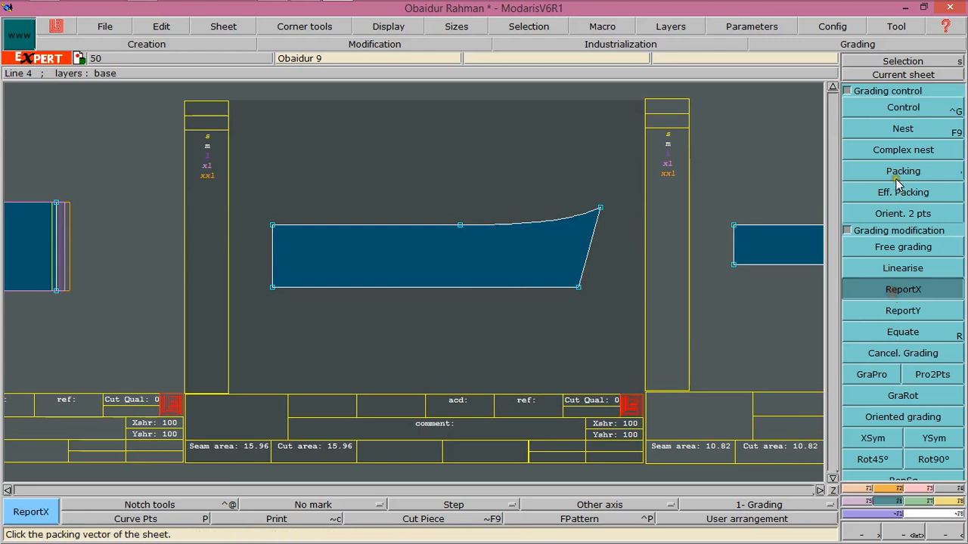
{"action": "left_click", "coordinate": [901, 106]}
{"action": "left_click", "coordinate": [597, 302]}
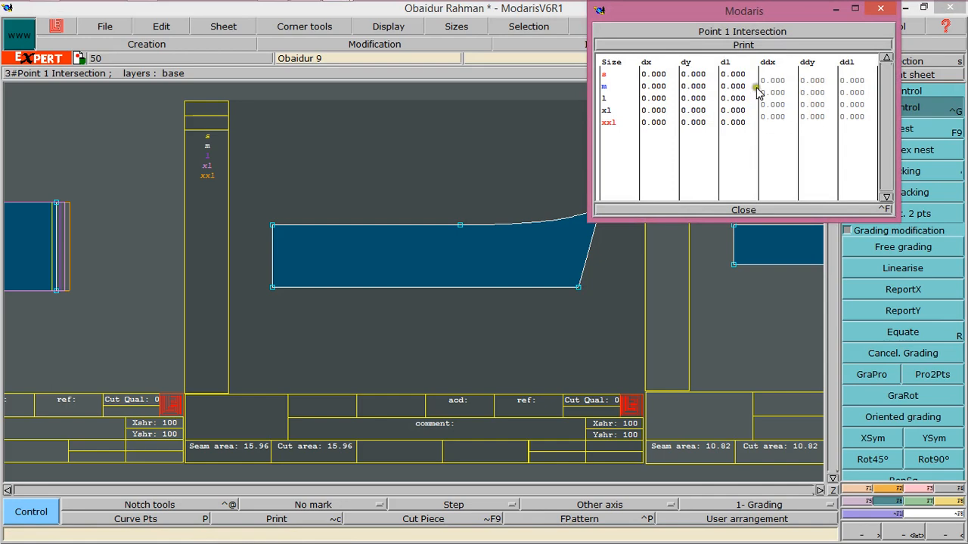
{"action": "left_click_drag", "start_coordinate": [773, 80], "coordinate": [773, 118]}
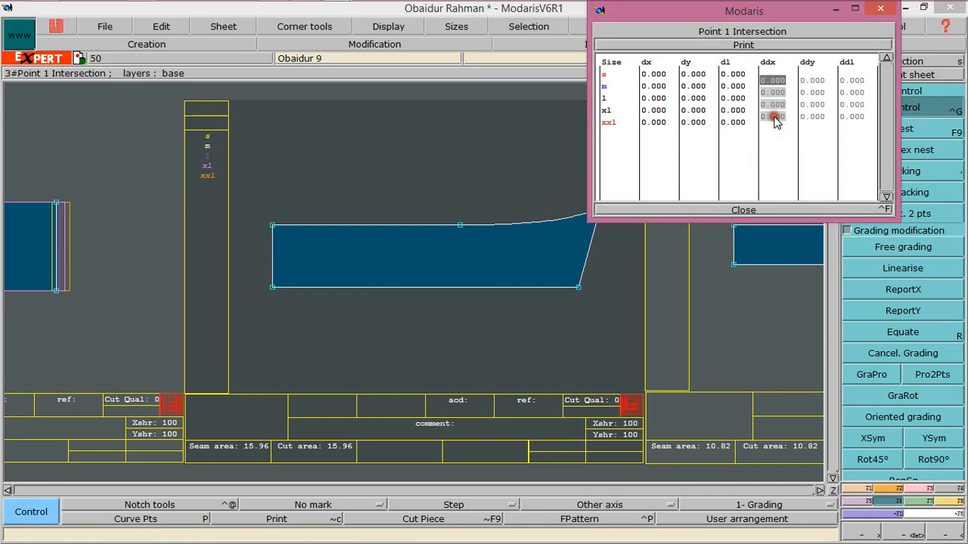
{"action": "type", "text": ".75"}
{"action": "key", "text": "Return"}
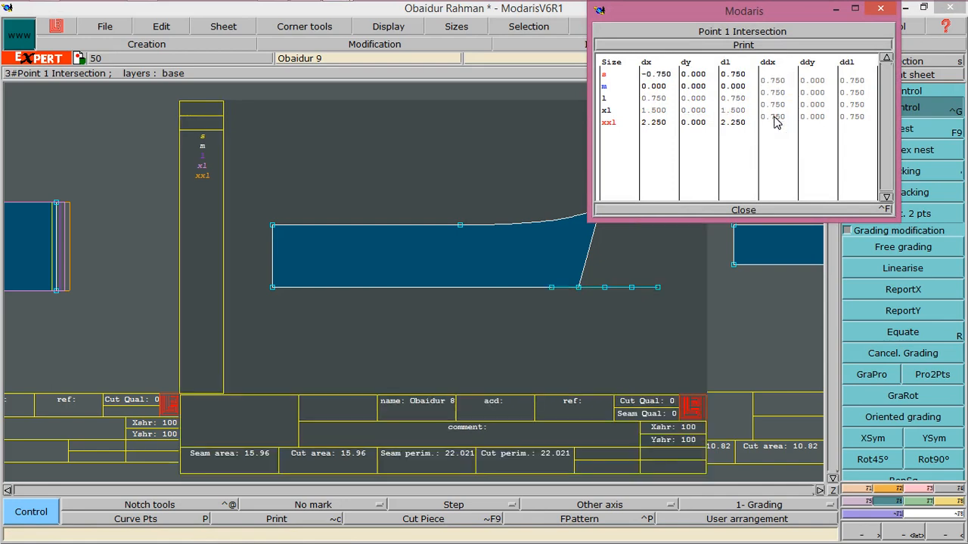
{"action": "left_click", "coordinate": [743, 209]}
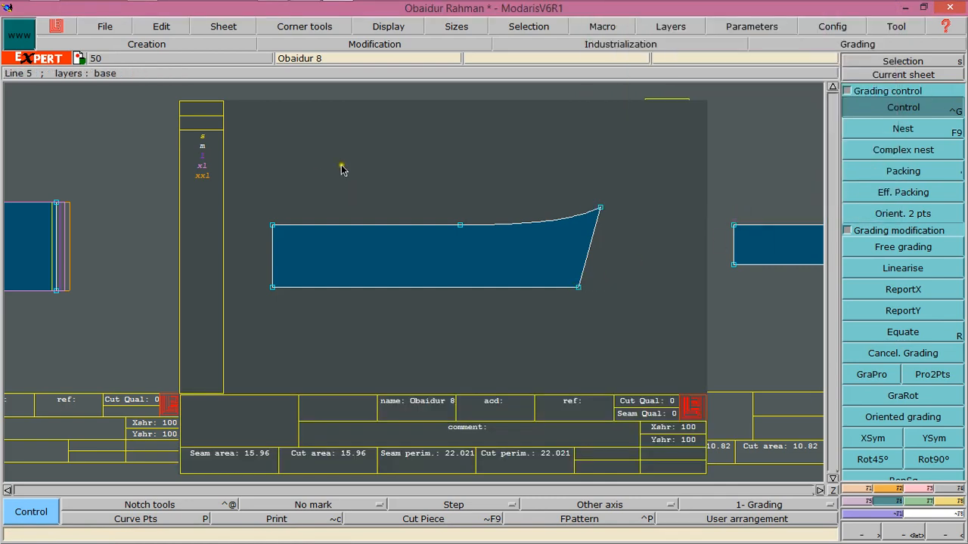
Display the size nest and recheck the grading table of the strip's bottom-right corner
{"action": "left_click", "coordinate": [485, 176]}
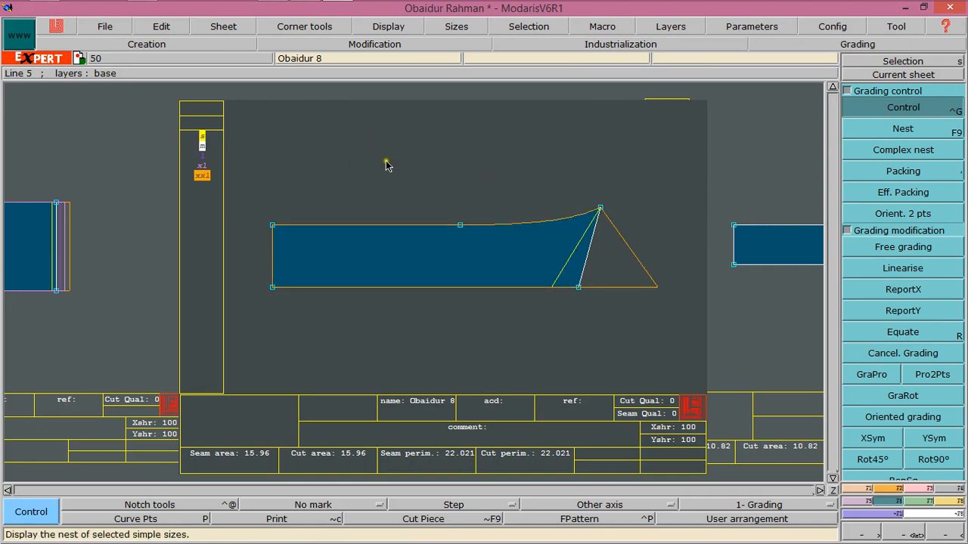
{"action": "left_click", "coordinate": [190, 192]}
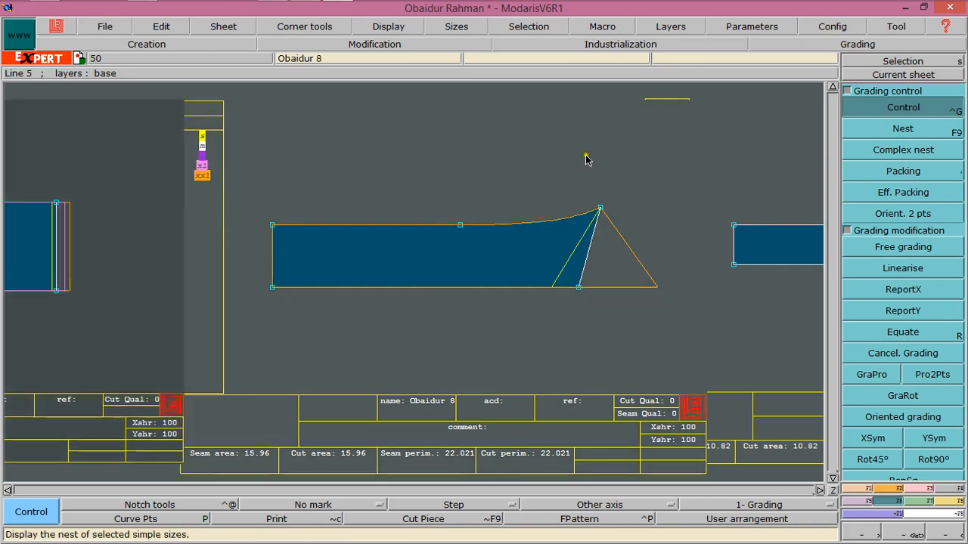
{"action": "left_click", "coordinate": [578, 288]}
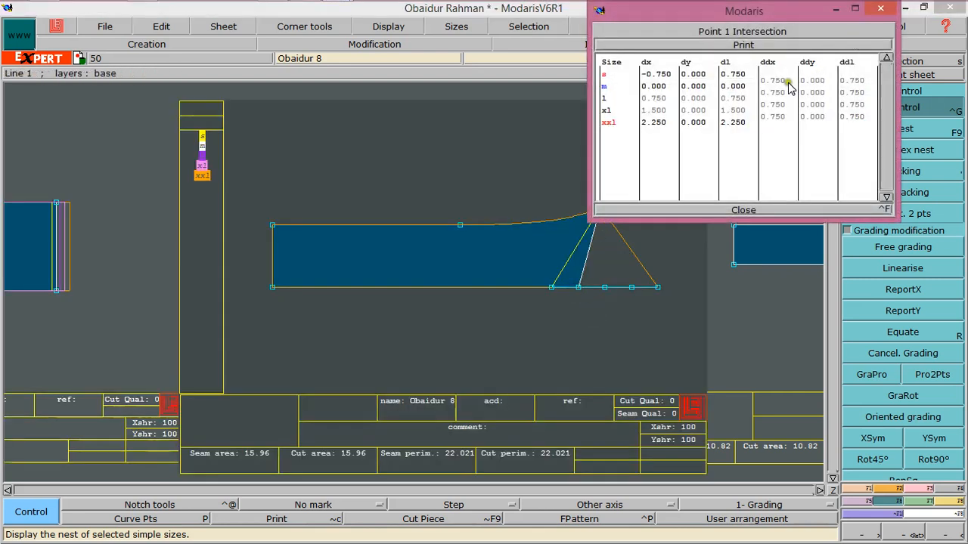
{"action": "left_click", "coordinate": [744, 210]}
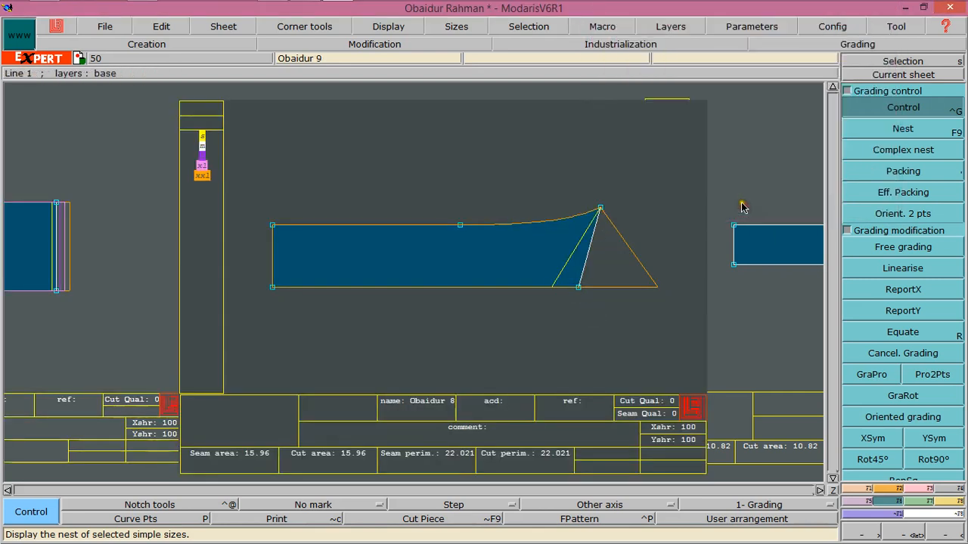
Copy the strip's bottom-right corner X grading onto its top-right corner with ReportX, with the size nest shown
{"action": "key", "text": "F12"}
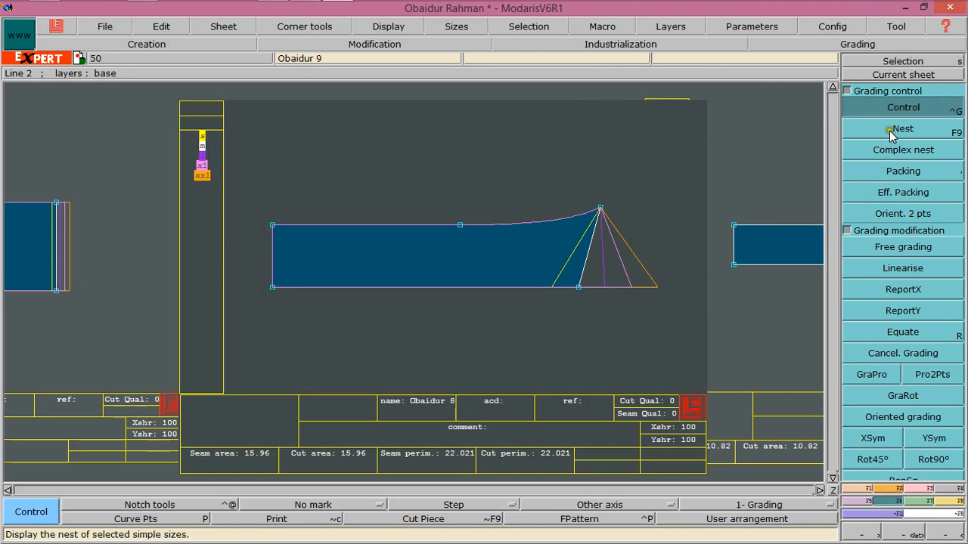
{"action": "left_click", "coordinate": [879, 294]}
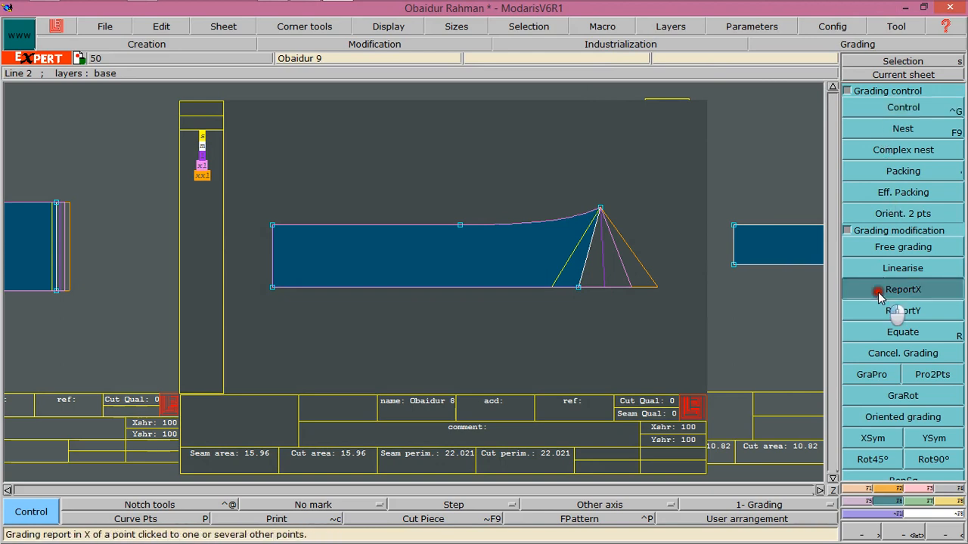
{"action": "left_click", "coordinate": [579, 286]}
{"action": "left_click", "coordinate": [599, 209]}
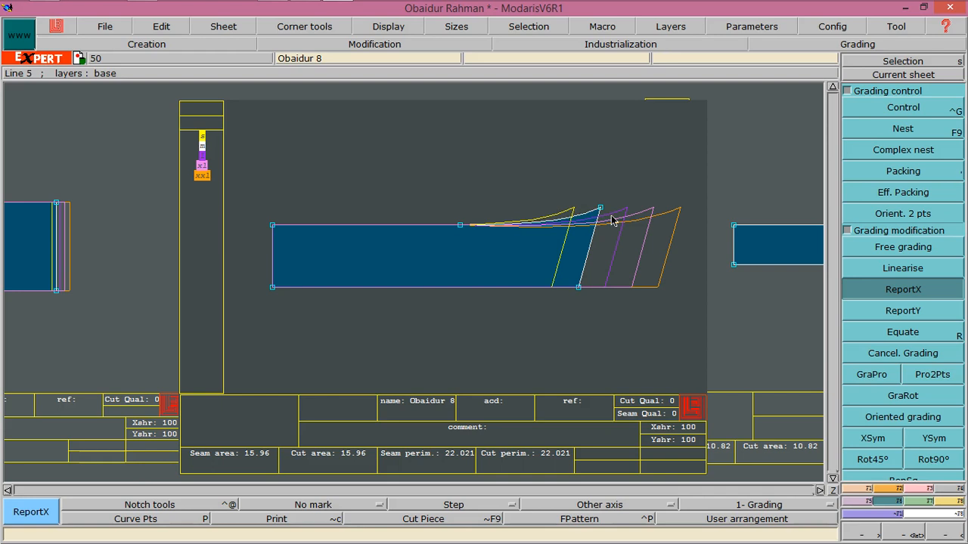
Grade the rounded strip's bottom-right corner with a ddx increment of 0.37 between sizes
{"action": "left_click", "coordinate": [832, 490]}
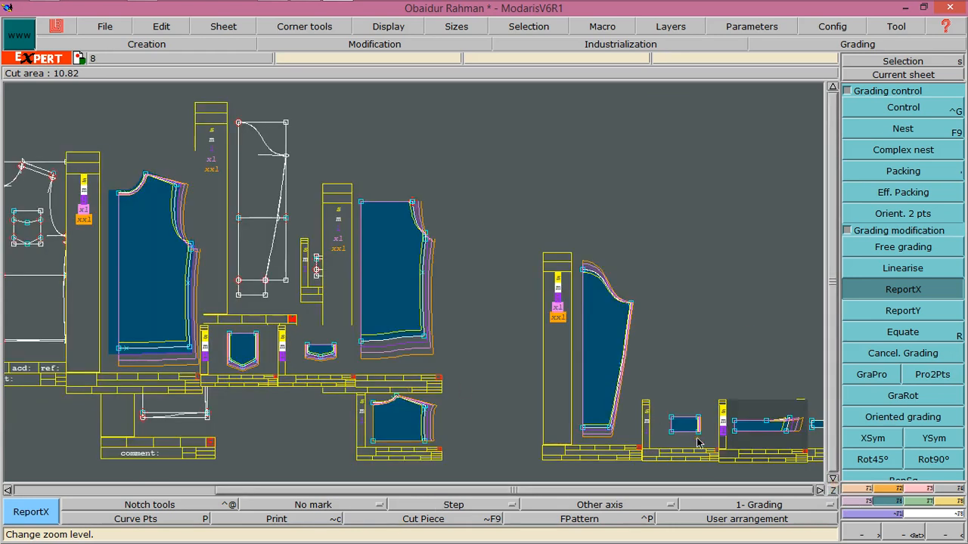
{"action": "left_click", "coordinate": [815, 428]}
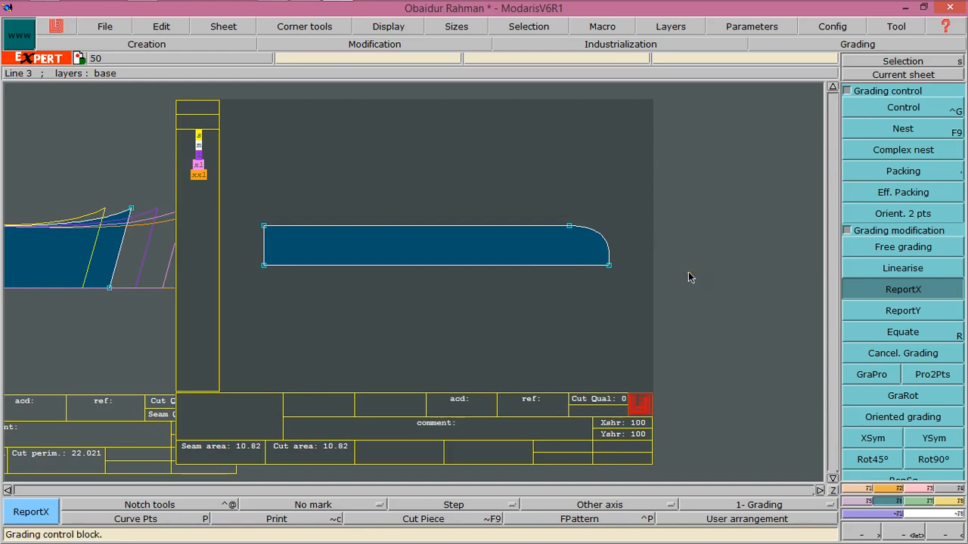
{"action": "key", "text": "F9"}
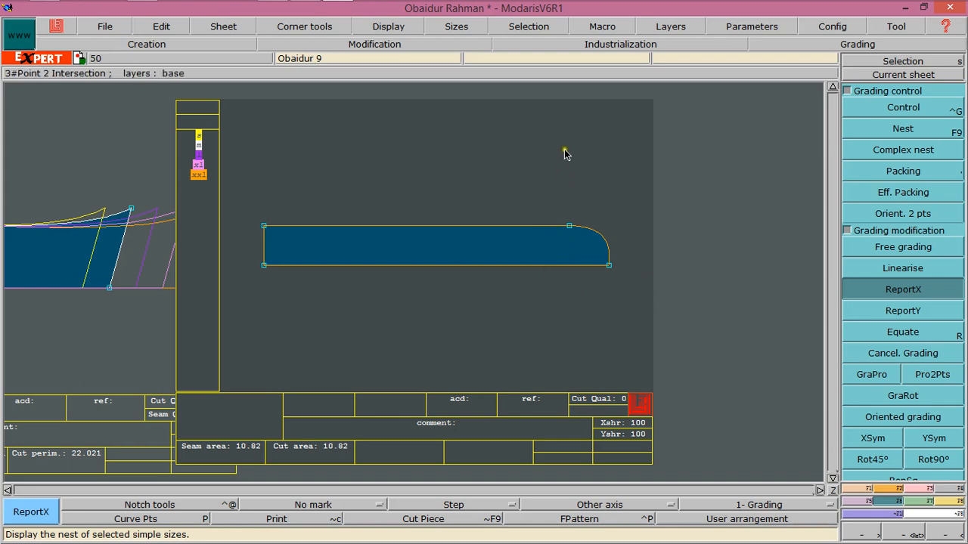
{"action": "left_click", "coordinate": [609, 265]}
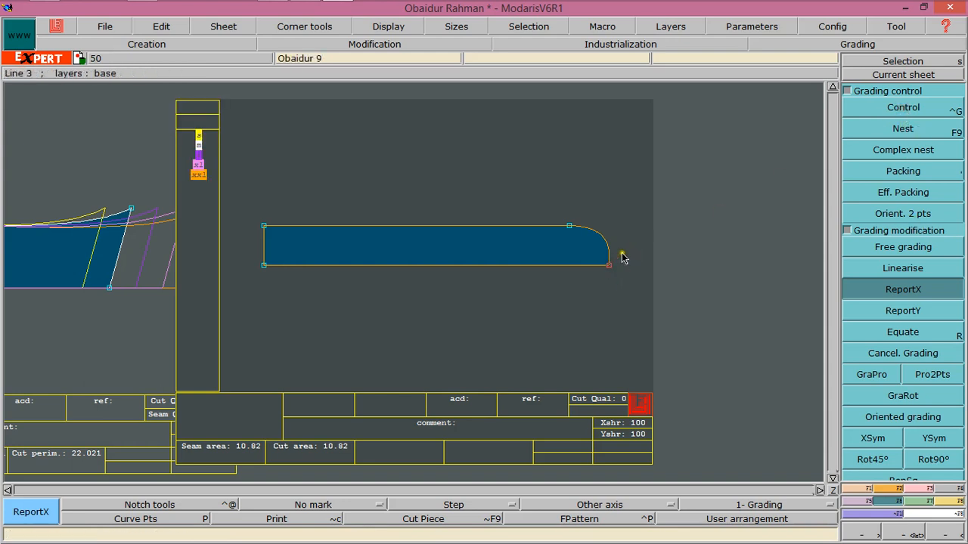
{"action": "left_click", "coordinate": [851, 114]}
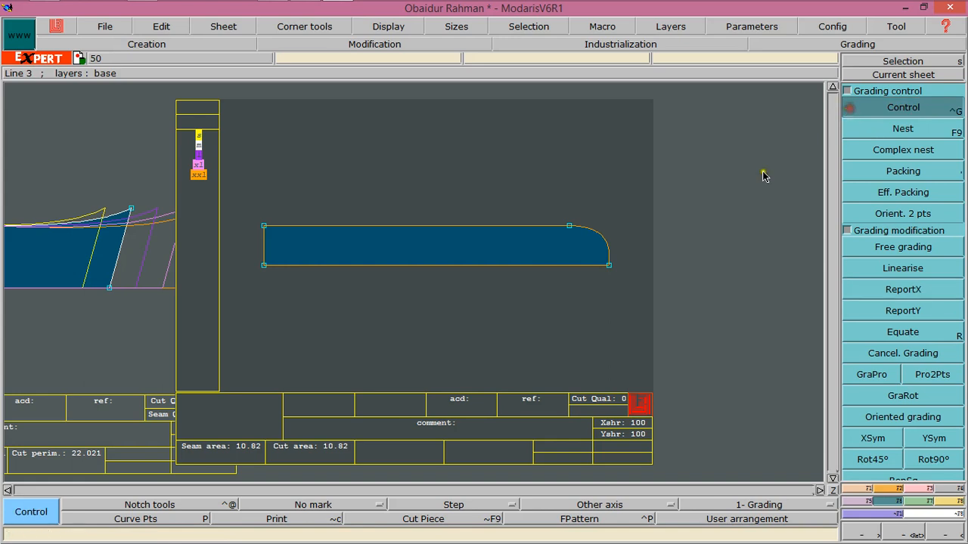
{"action": "left_click", "coordinate": [621, 275]}
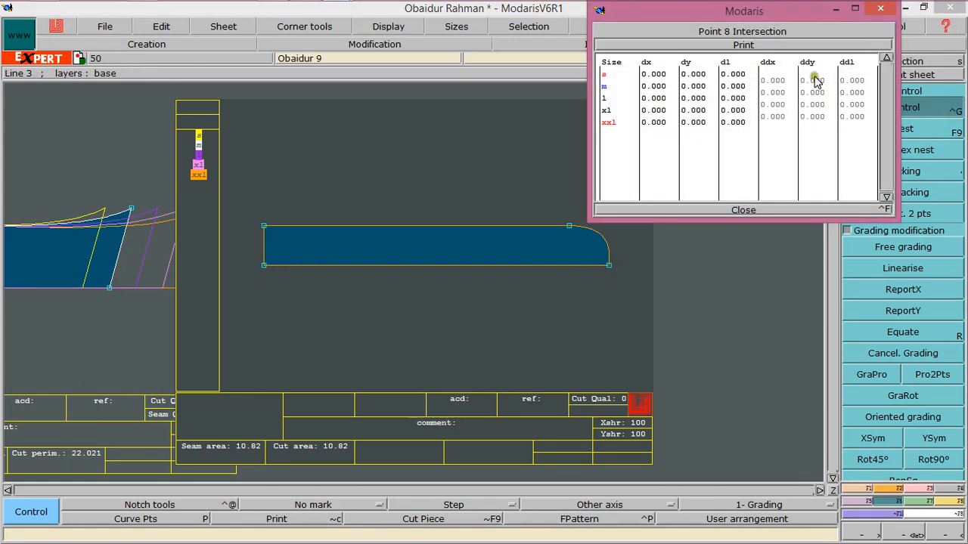
{"action": "left_click", "coordinate": [772, 80]}
{"action": "left_click_drag", "start_coordinate": [775, 123], "coordinate": [778, 117]}
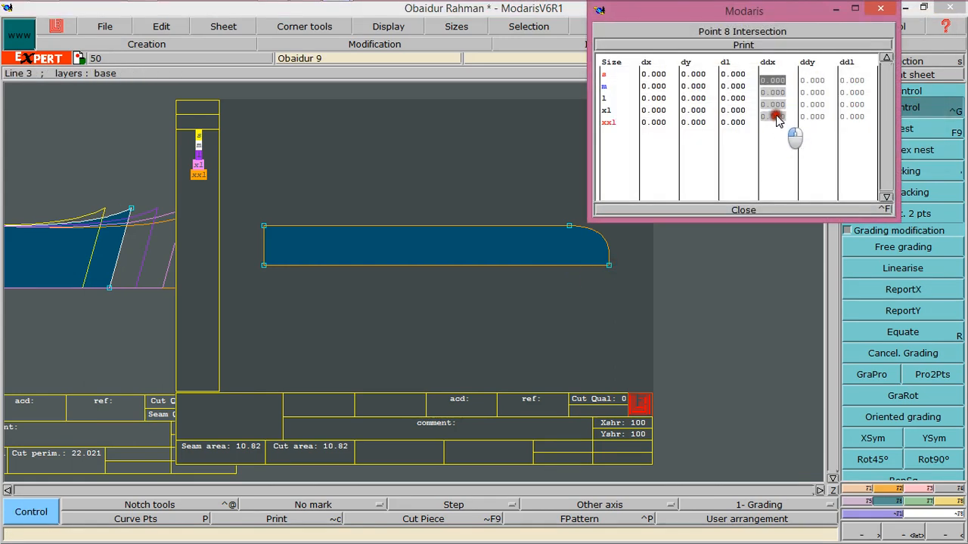
{"action": "type", "text": ".37"}
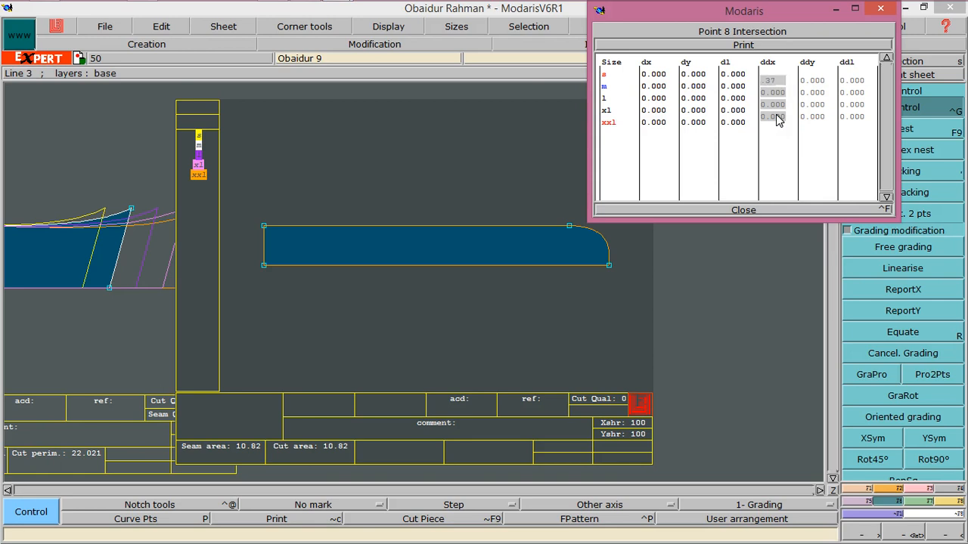
{"action": "key", "text": "Return"}
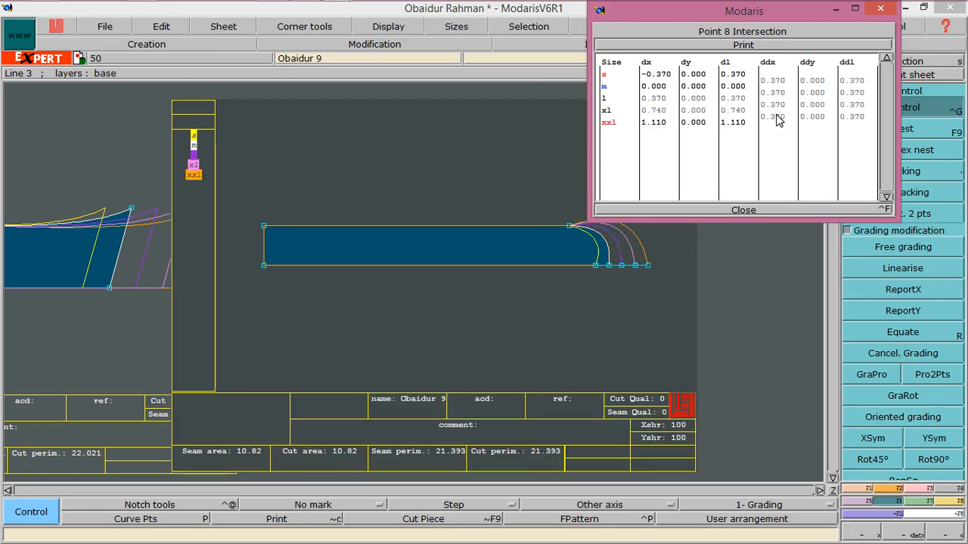
{"action": "left_click", "coordinate": [743, 209]}
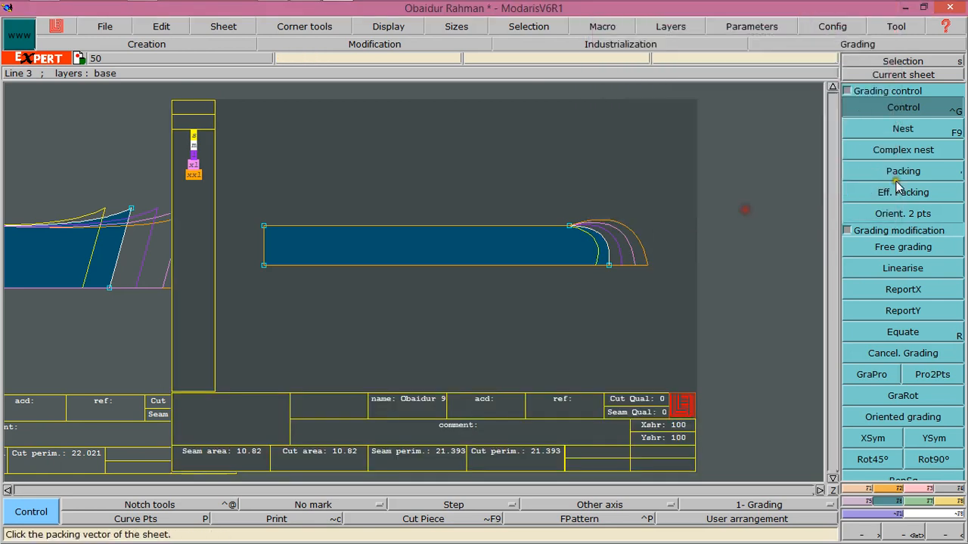
Copy the rounded strip's bottom-right corner X grading onto the top end of its curved corner with ReportX
{"action": "left_click", "coordinate": [877, 291]}
{"action": "left_click", "coordinate": [608, 264]}
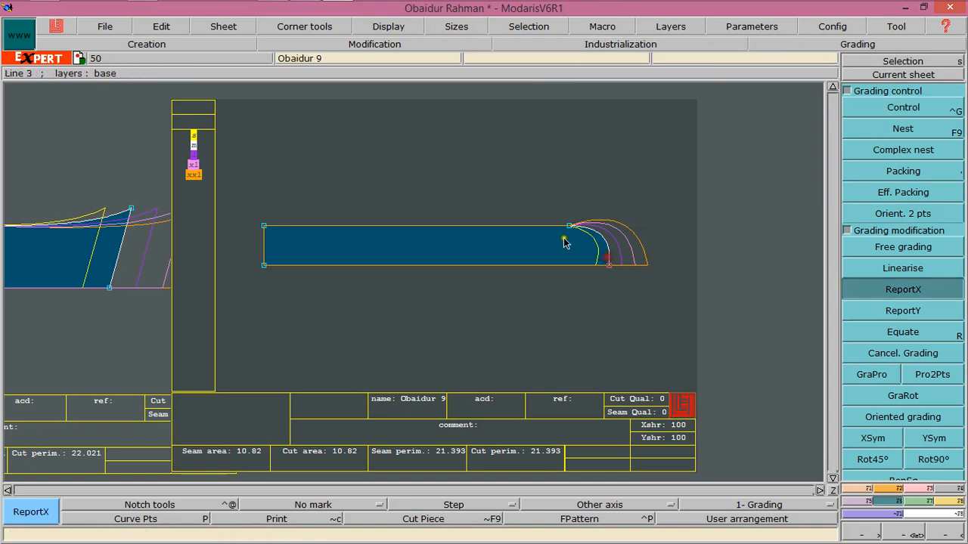
{"action": "left_click", "coordinate": [569, 225]}
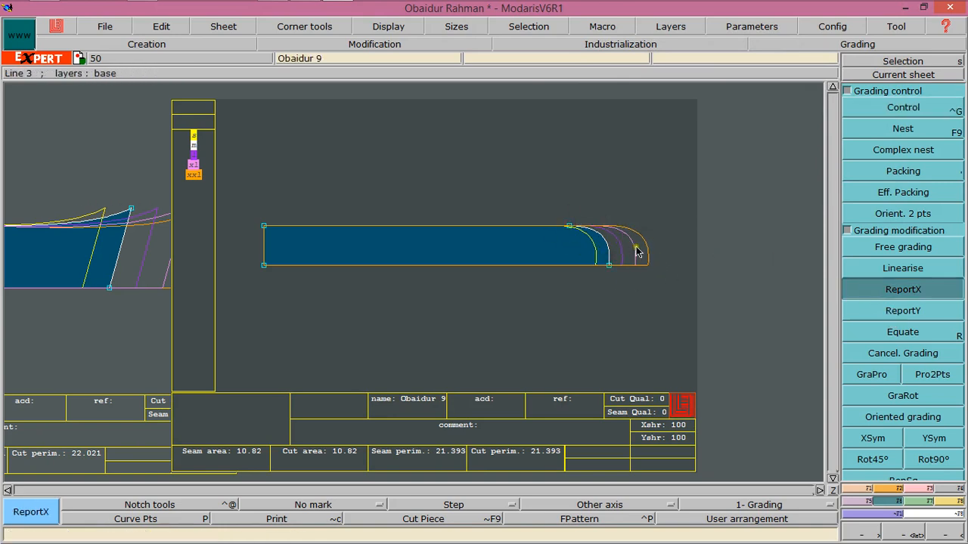
Run model validation on the whole graded model
{"action": "left_click", "coordinate": [831, 492]}
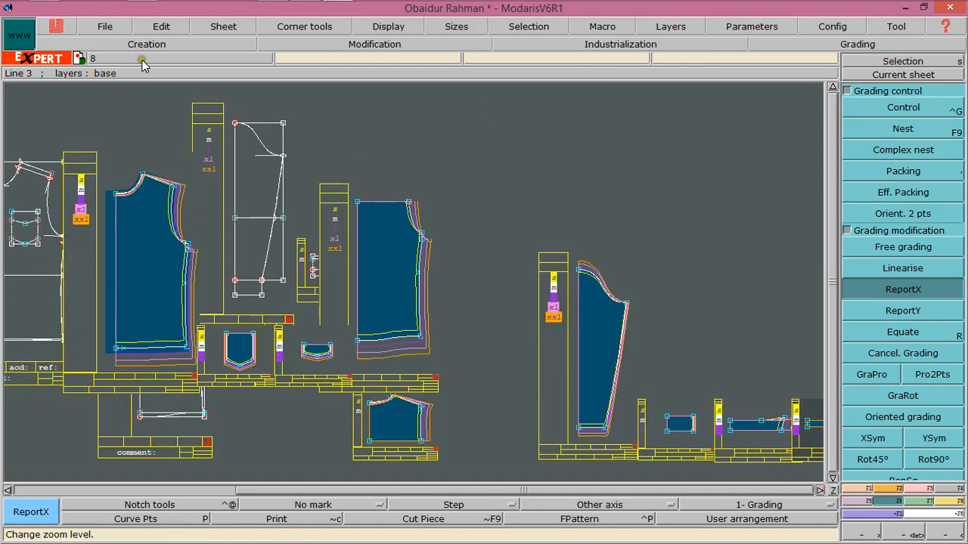
{"action": "left_click", "coordinate": [106, 27]}
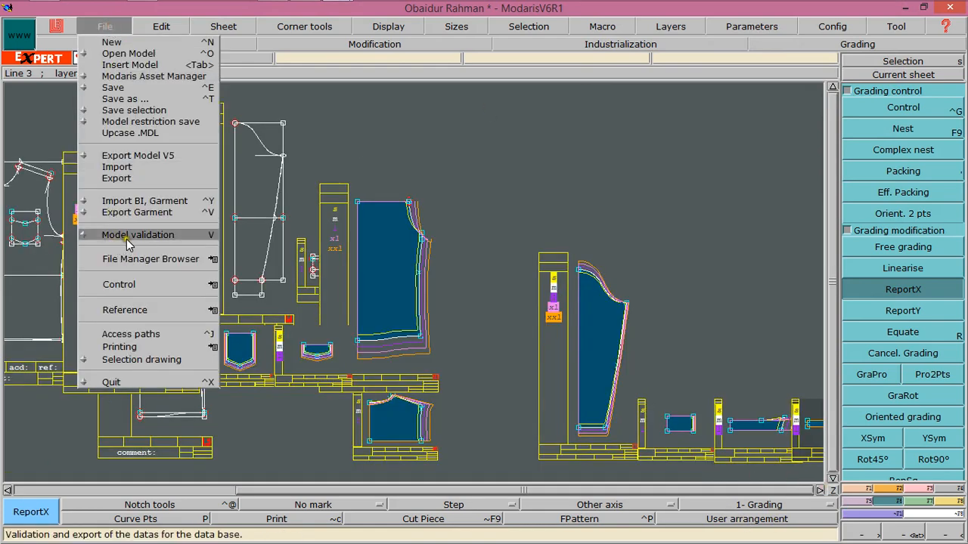
{"action": "left_click", "coordinate": [126, 237]}
{"action": "left_click", "coordinate": [423, 361]}
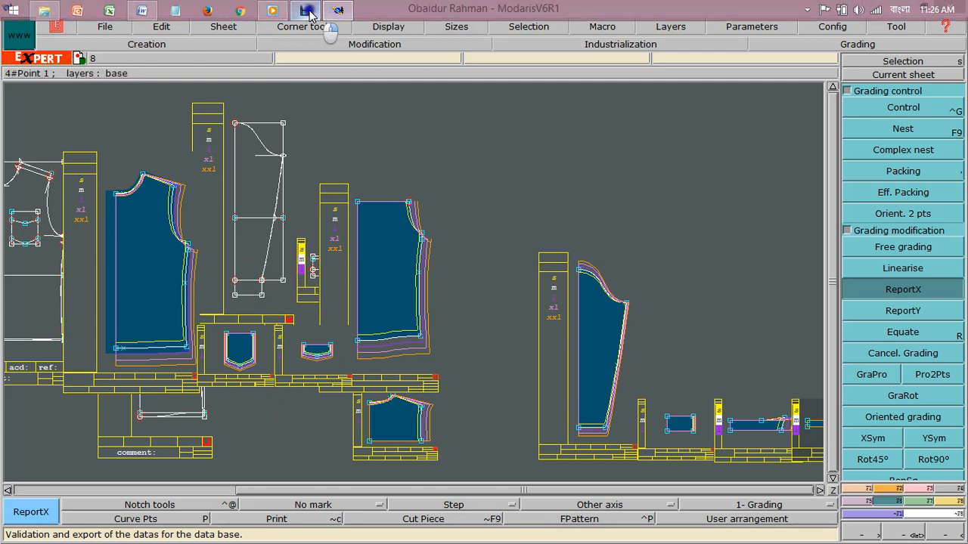
{"action": "right_click", "coordinate": [305, 10]}
{"action": "left_click", "coordinate": [288, 81]}
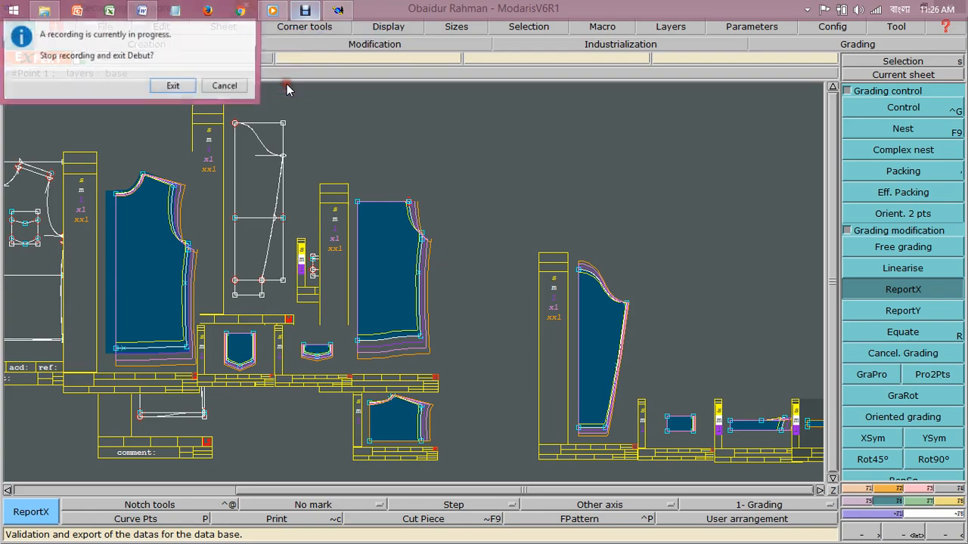